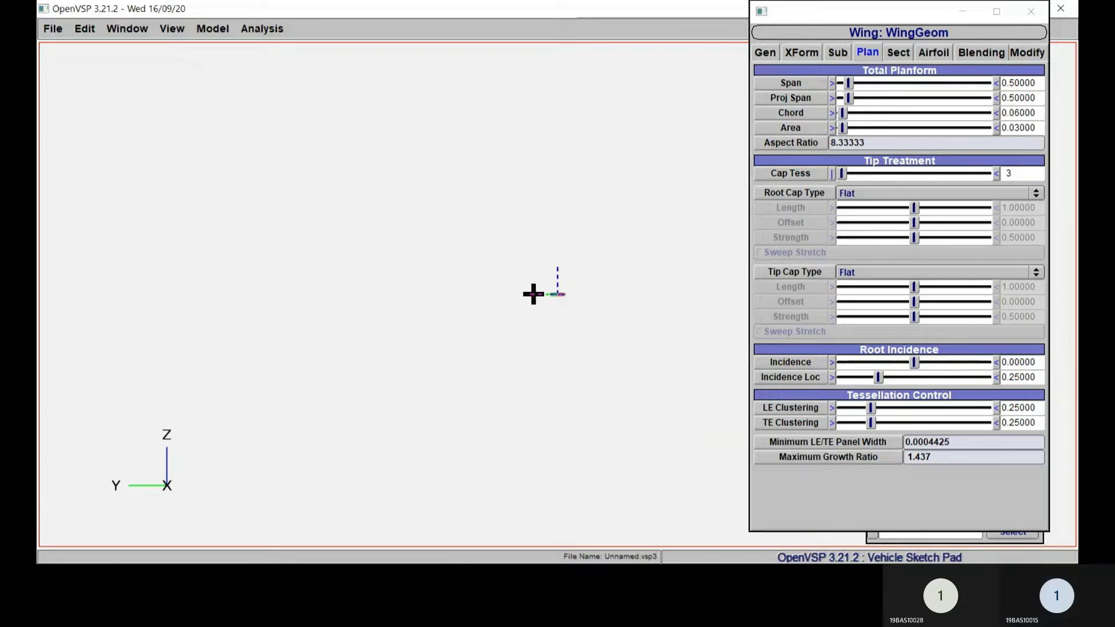
Step: Examine the swept wing up close from an angled three-dimensional viewpoint
middle_click_drag(532, 294, 505, 395)
scroll(506, 395, "down", 5)
right_click_drag(509, 388, 456, 422)
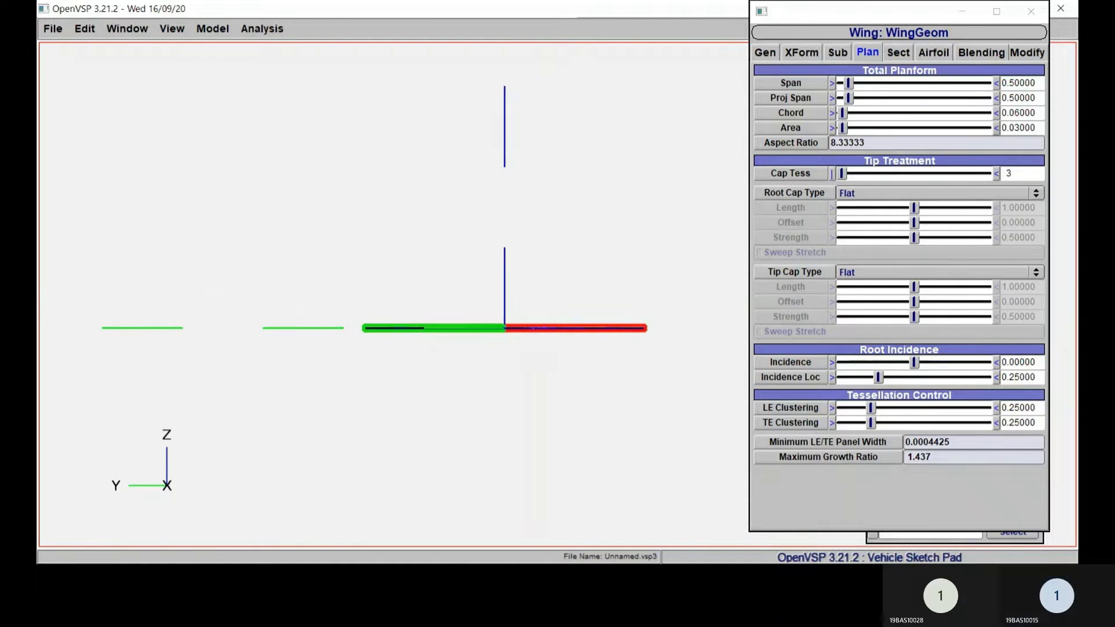
left_click_drag(456, 421, 479, 404)
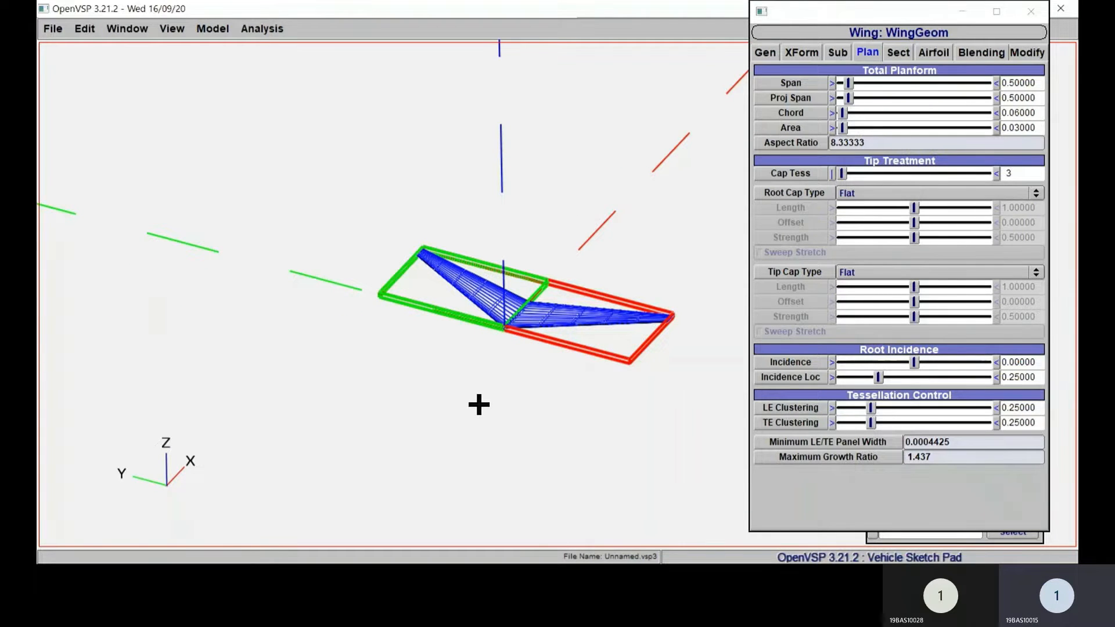
scroll(479, 405, "up", 3)
scroll(475, 417, "down", 2)
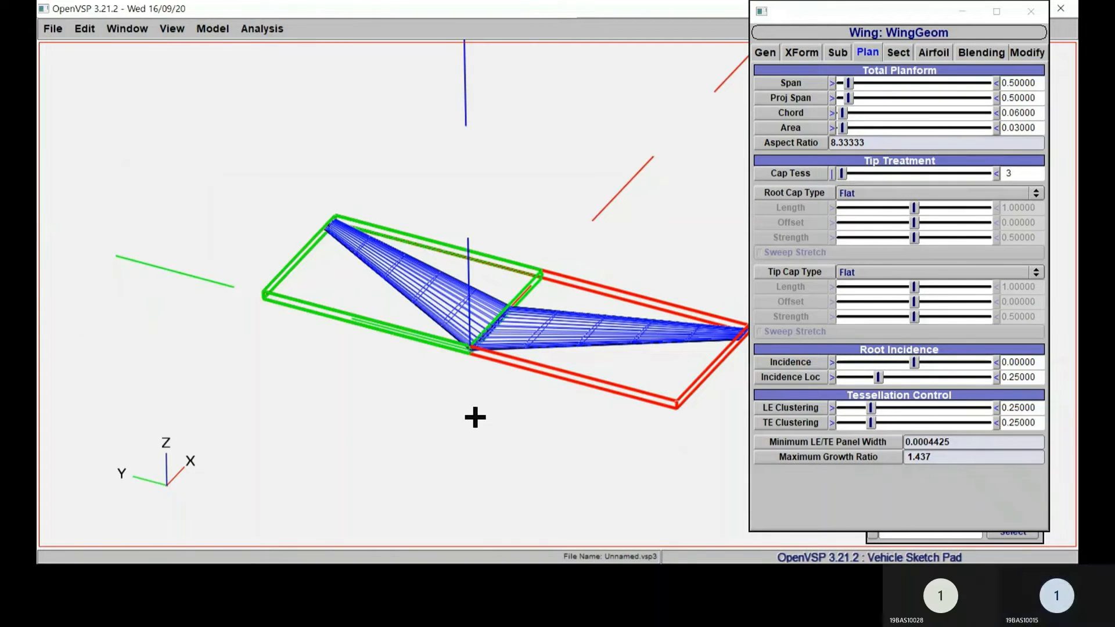
left_click_drag(475, 417, 246, 381)
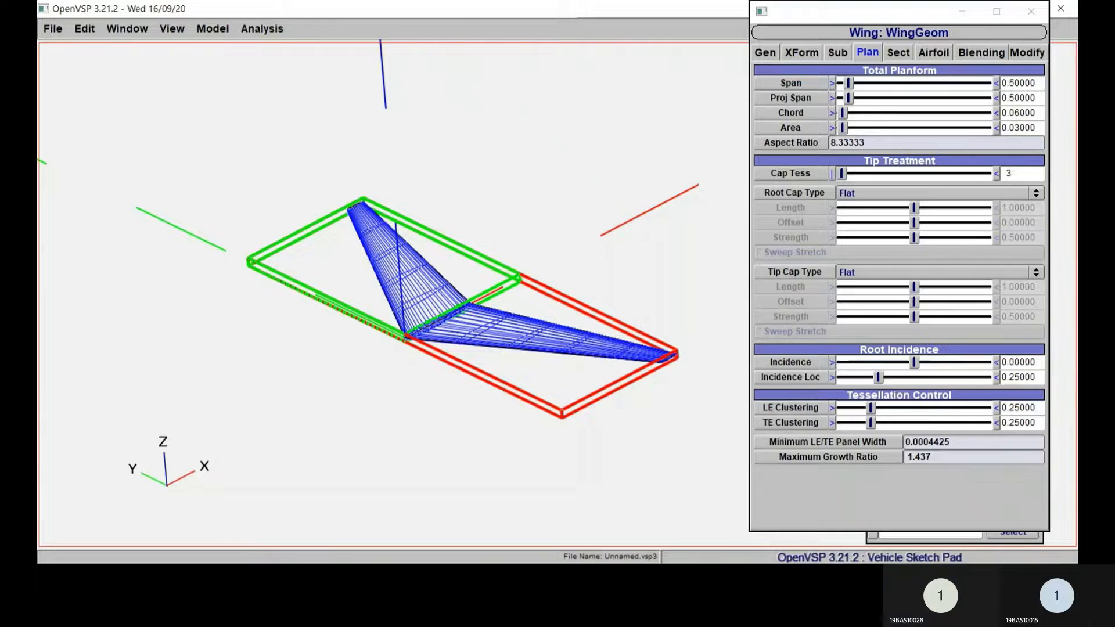
Step: Set the root airfoil's thickness ratio to about 0.44091, its camber to 0.02534 and its camber location to 0.30364
left_click(933, 52)
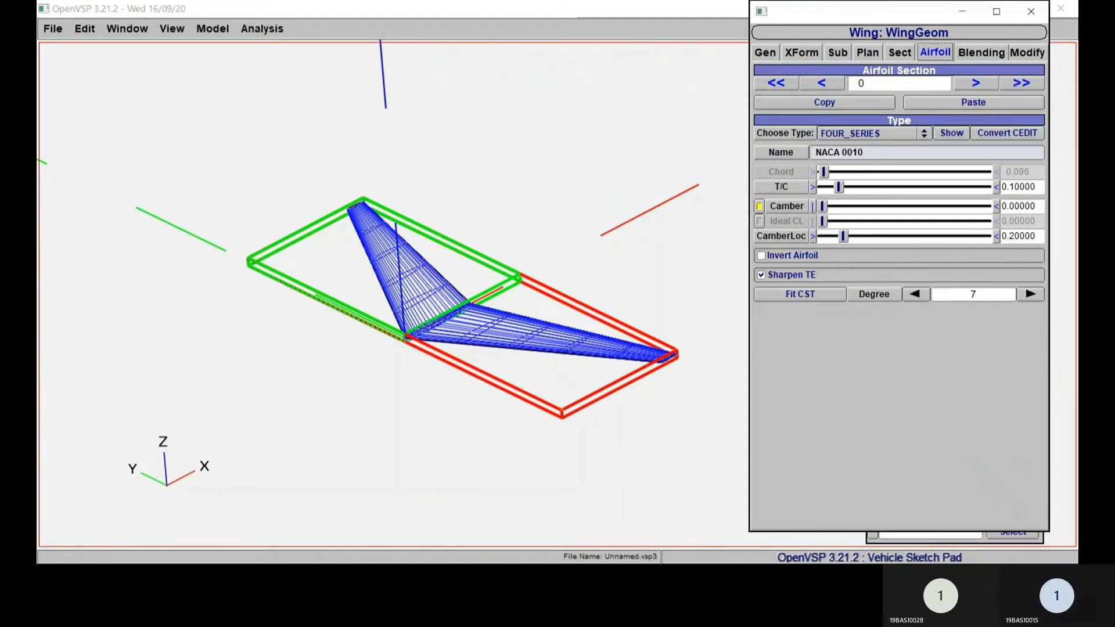
double_click(854, 152)
left_click(863, 152)
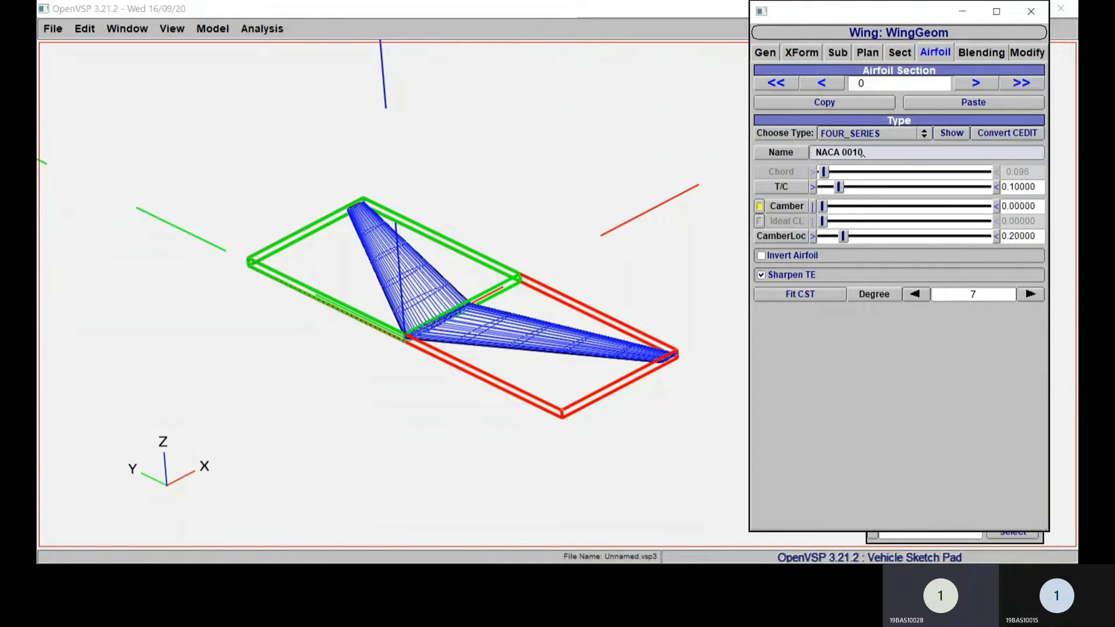
left_click_drag(822, 206, 884, 206)
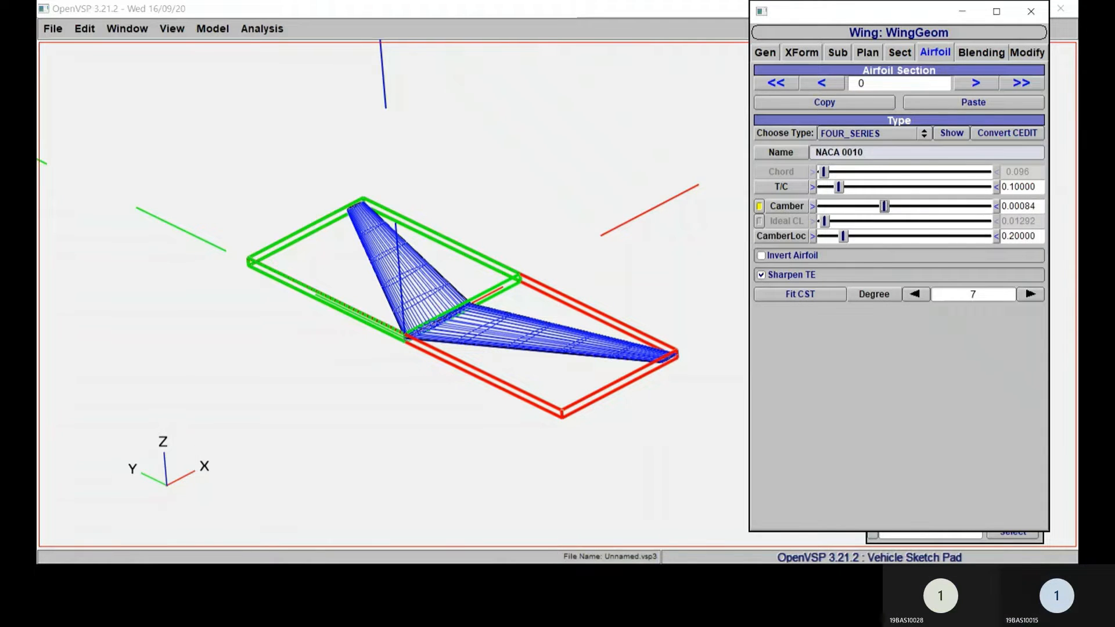
left_click(875, 133)
left_click(875, 133)
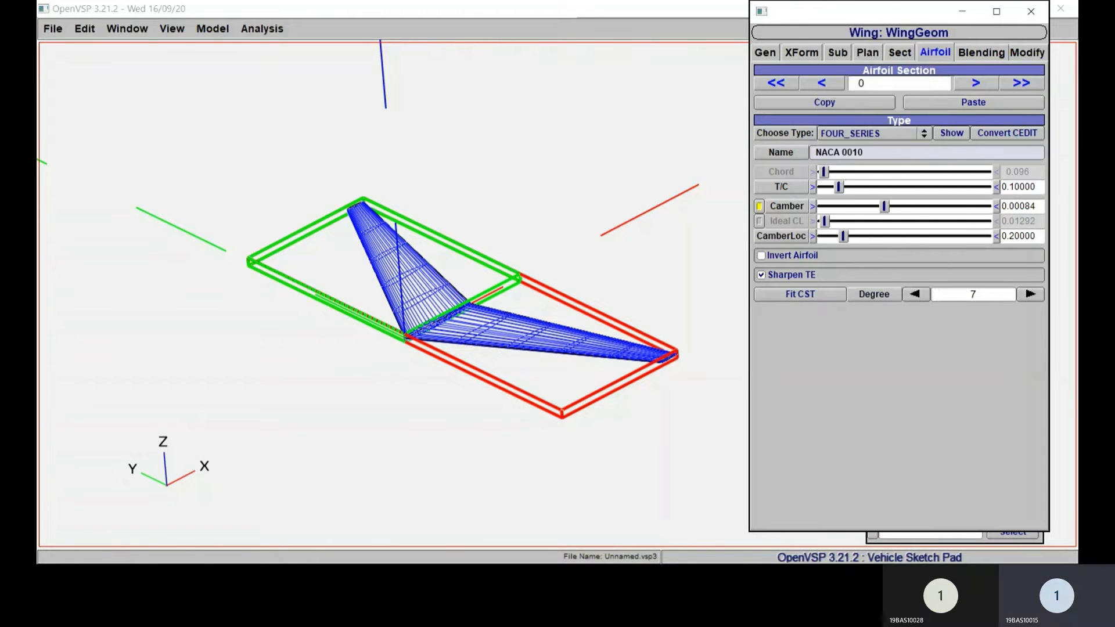
left_click_drag(838, 187, 986, 206)
left_click(996, 206)
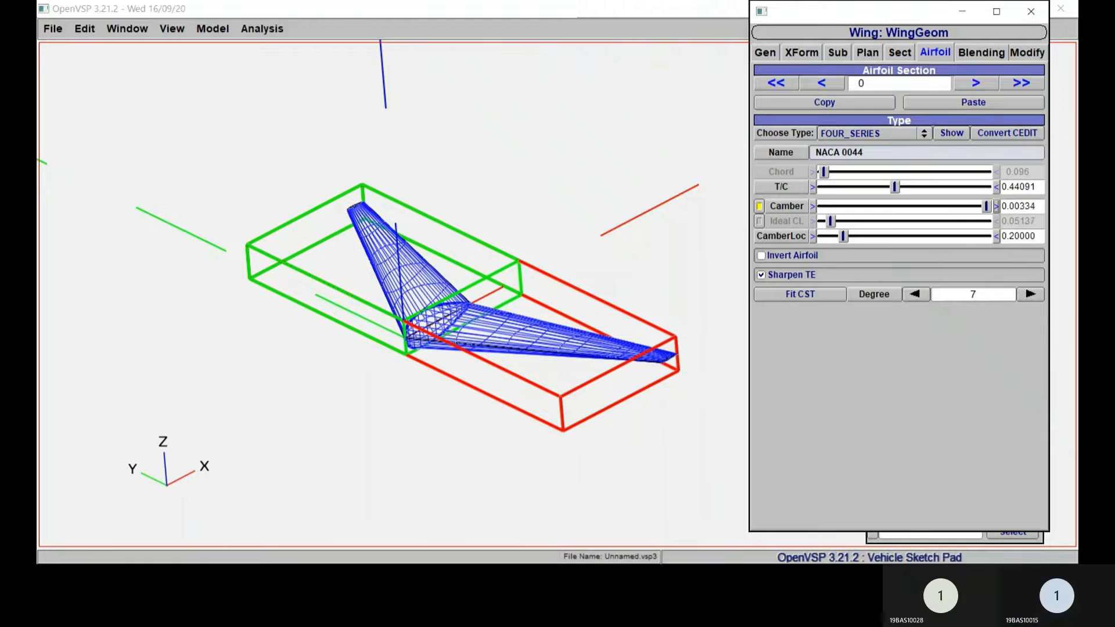
left_click(997, 206)
left_click(997, 206)
left_click(996, 206)
left_click(997, 206)
left_click(996, 206)
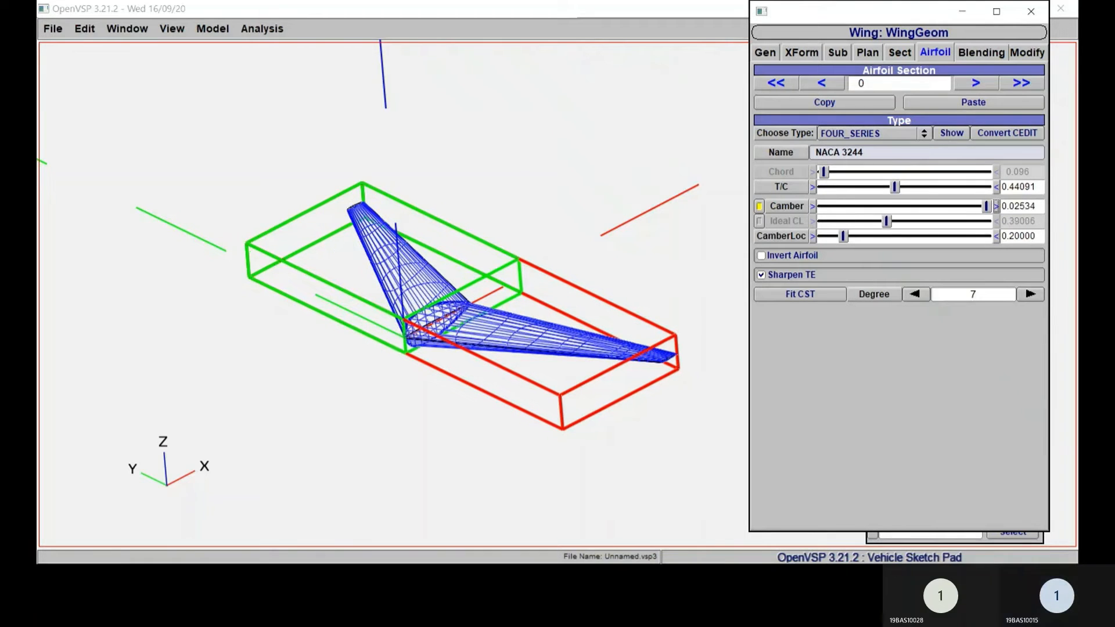
left_click_drag(843, 236, 864, 236)
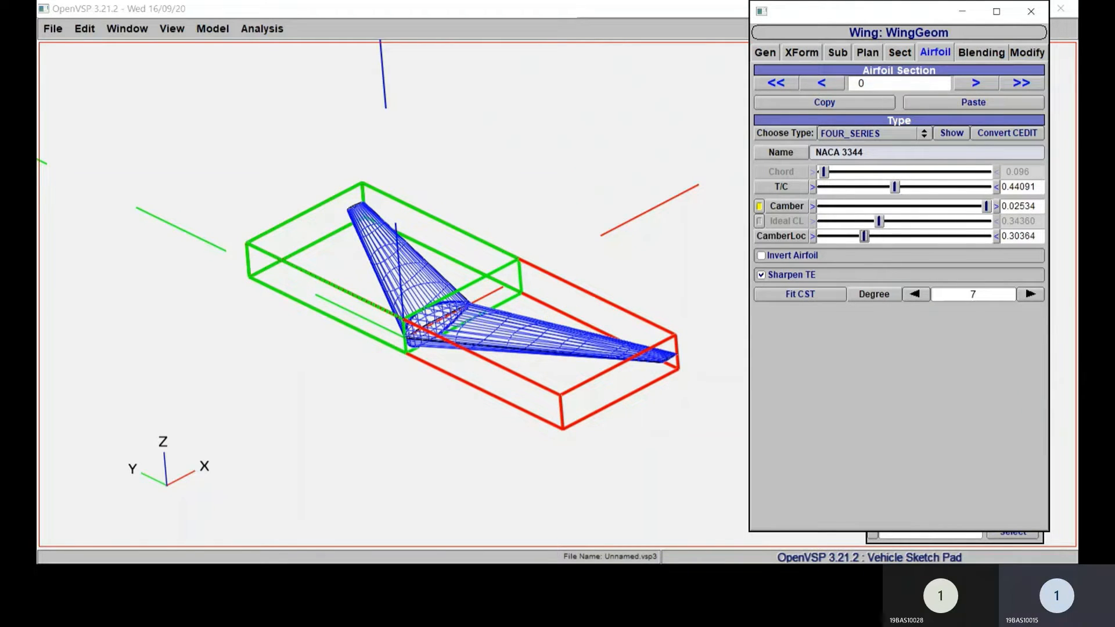
Step: Fine-tune the root airfoil's camber to about 0.02494 and shift its camber location to about 0.40909
left_click(812, 206)
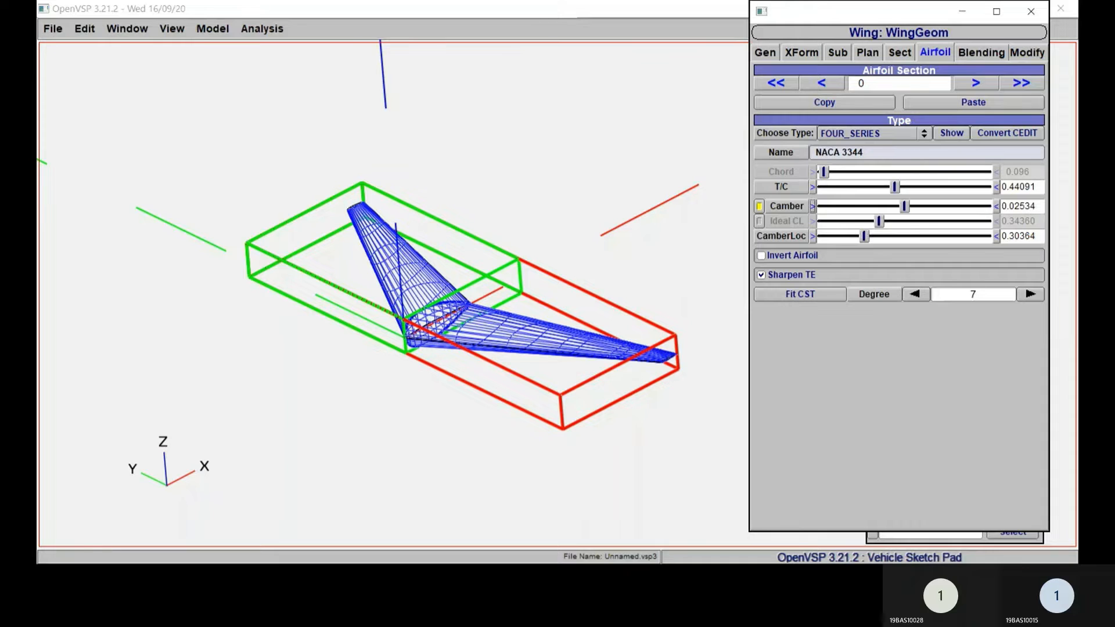
left_click_drag(904, 206, 823, 206)
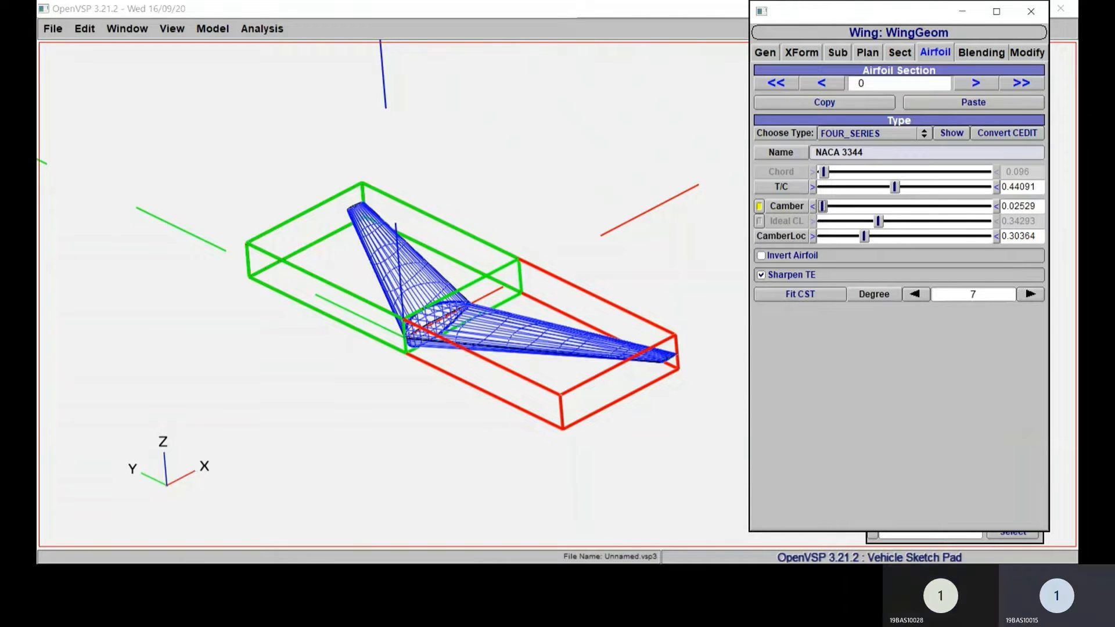
left_click(813, 206)
left_click(812, 206)
left_click(812, 206)
left_click(813, 206)
left_click(812, 206)
left_click_drag(822, 206, 875, 207)
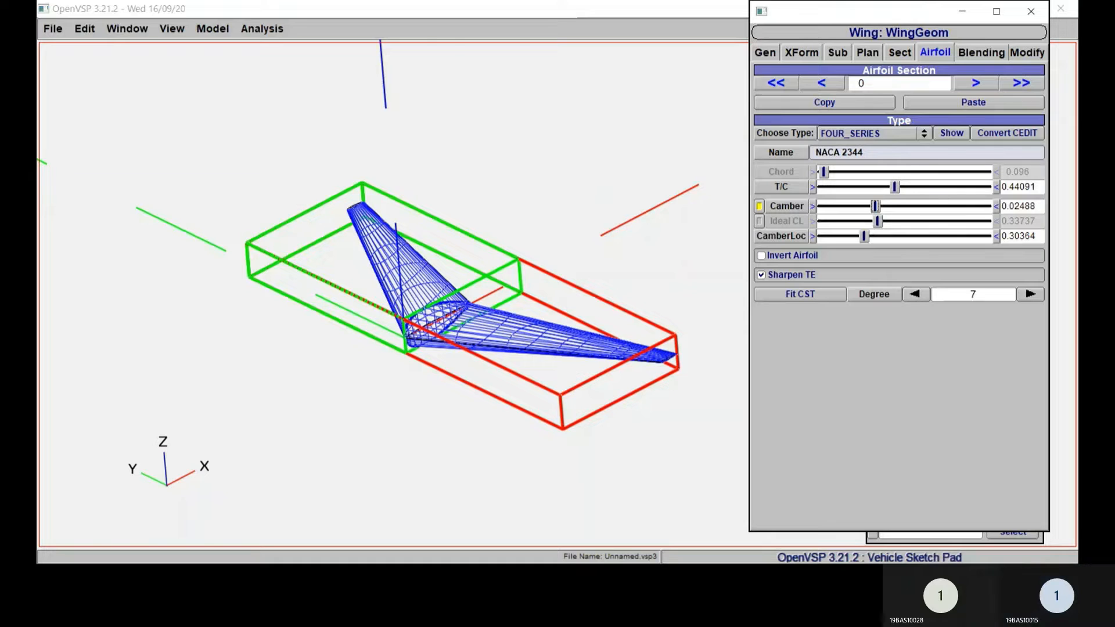
left_click(997, 207)
mouse_move(904, 206)
left_mouse_down()
mouse_move(838, 207)
mouse_move(950, 206)
mouse_move(917, 206)
left_mouse_up()
left_click_drag(864, 236, 886, 236)
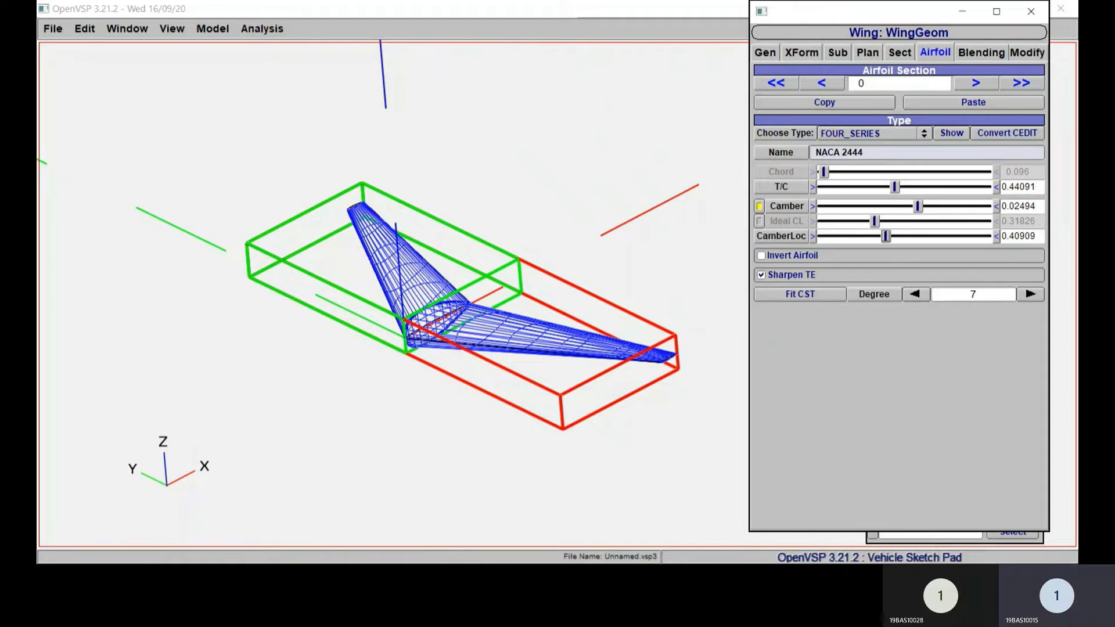
Step: Set the thickness-to-chord ratio to 0.12 for airfoil section 0 and for airfoil section 1
left_click_drag(1037, 206, 1001, 187)
type("0.12")
key("Return")
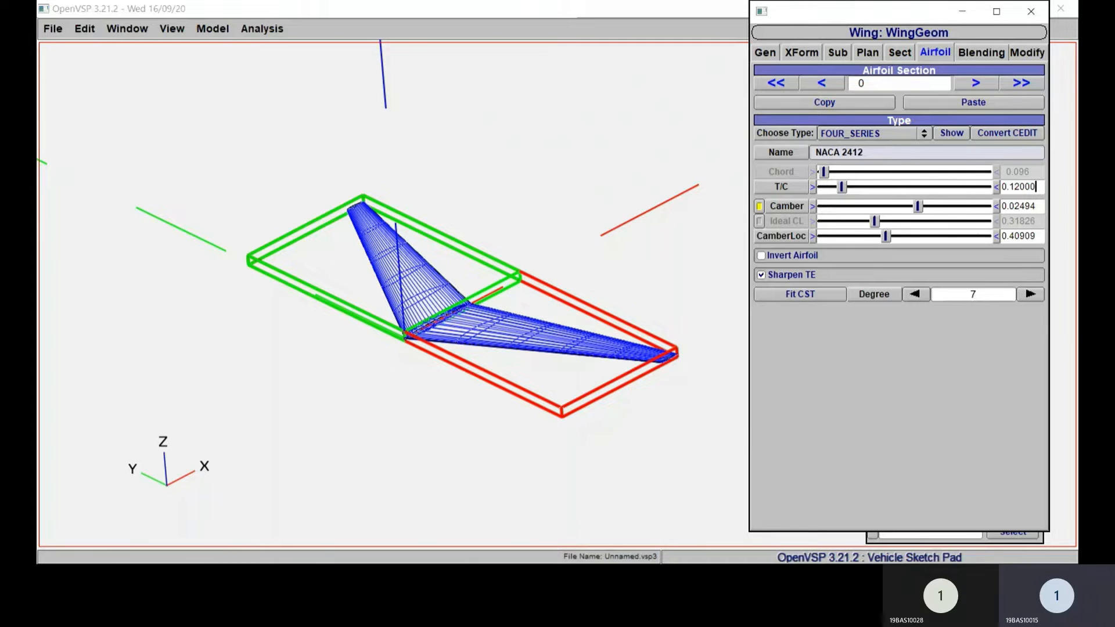
left_click(975, 83)
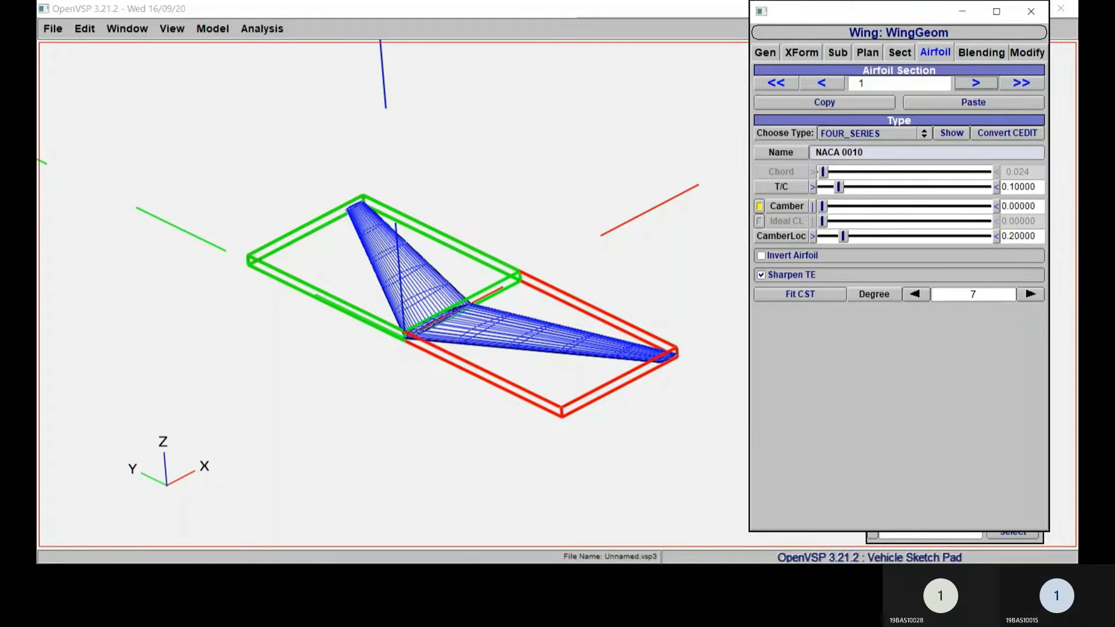
left_click_drag(1037, 187, 1000, 187)
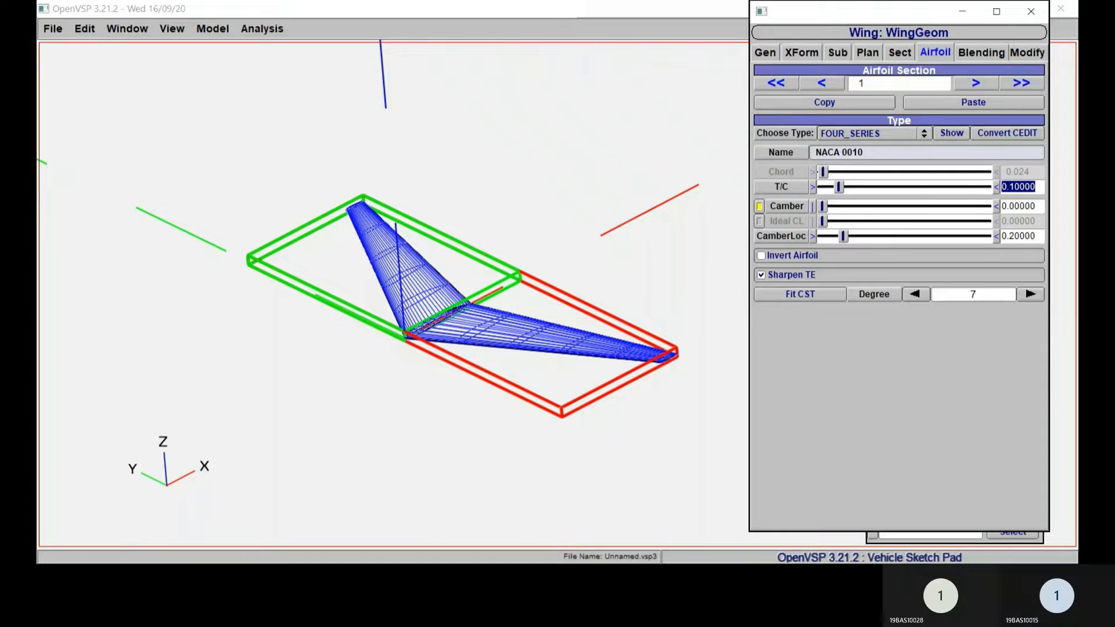
type("0.12")
key("Return")
Step: Split wing section 1 twice to divide the wing into three sections
left_click(900, 52)
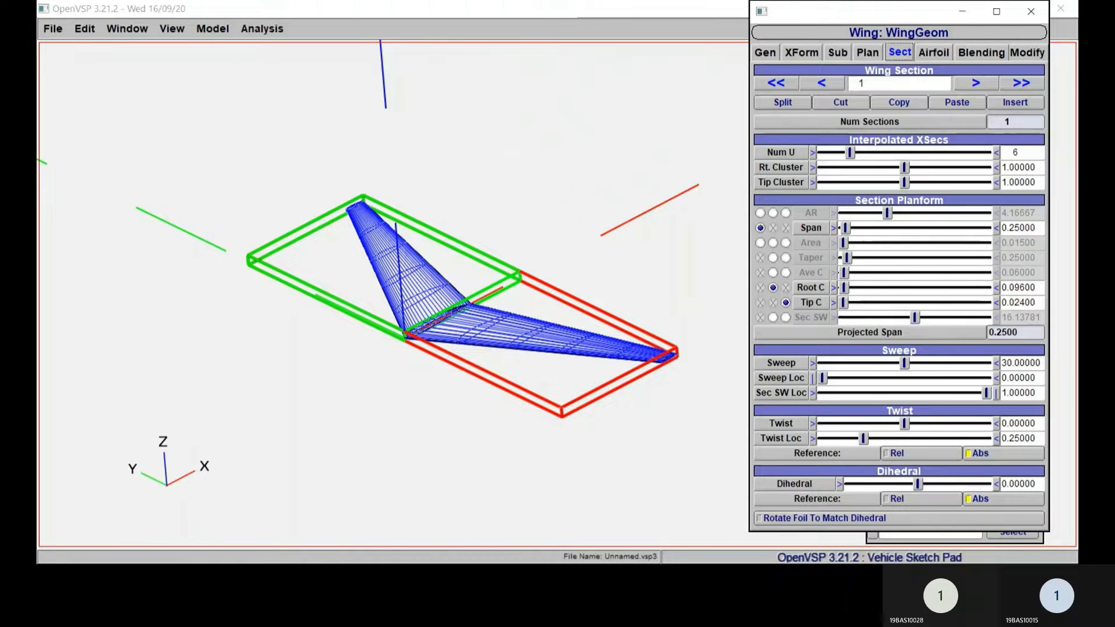
left_click(777, 104)
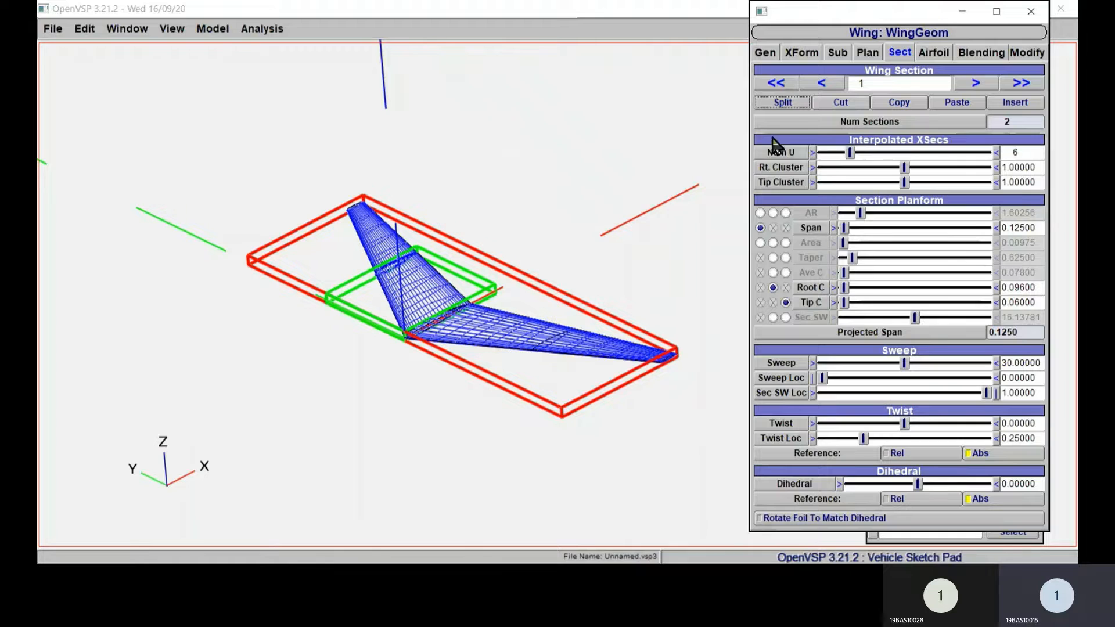
left_click(783, 104)
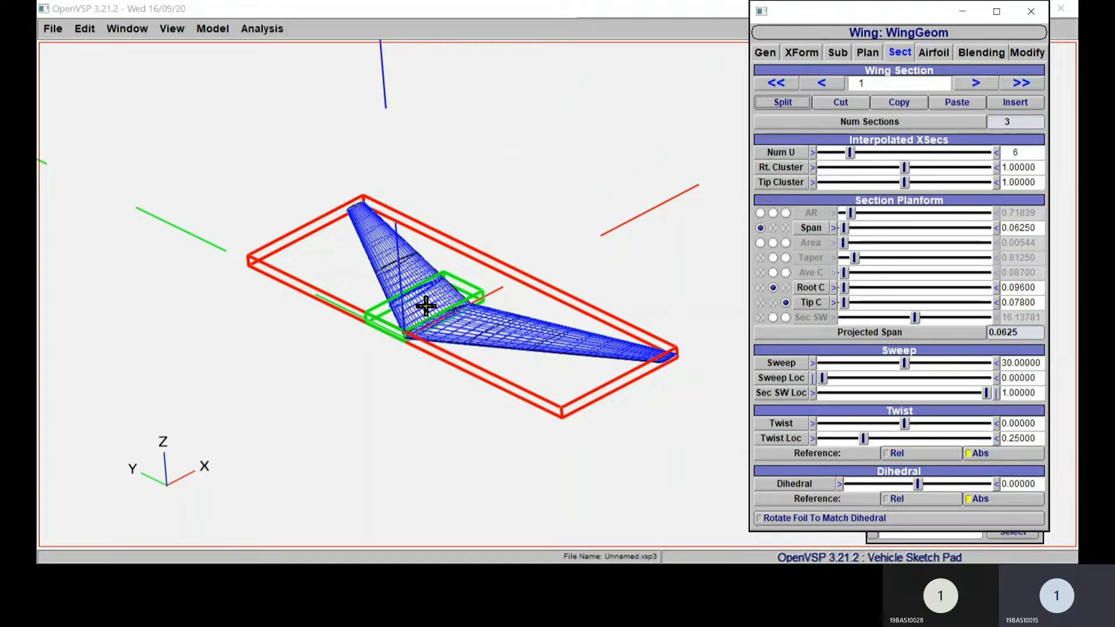
Step: Reduce the span of wing section 3 to about 0.06234
key("alt+Tab")
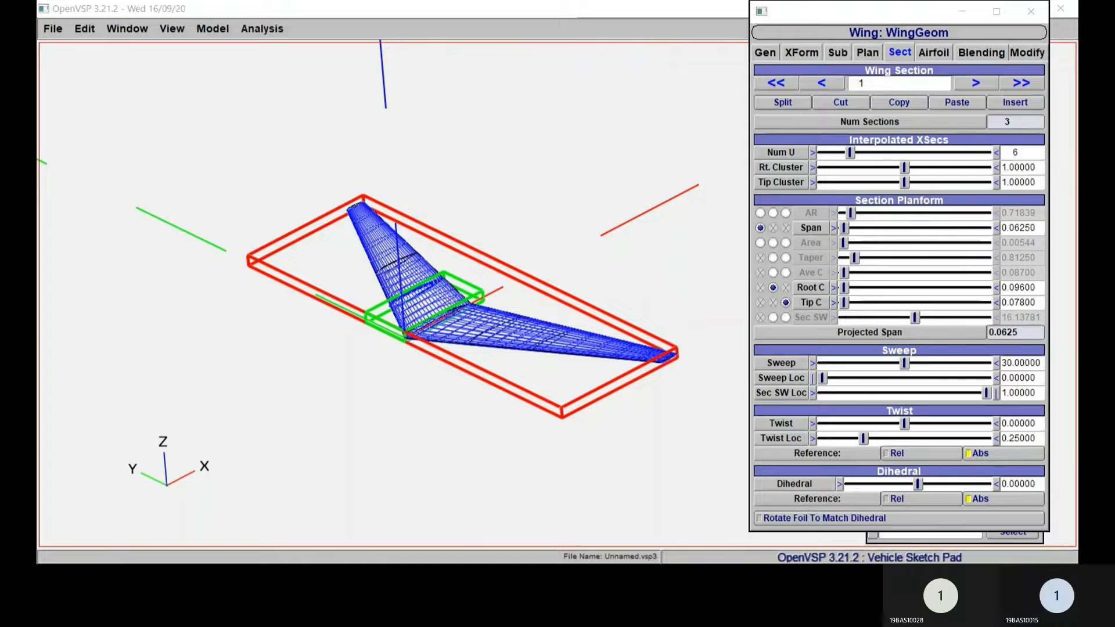
left_click(783, 103)
left_click(977, 83)
left_click(976, 83)
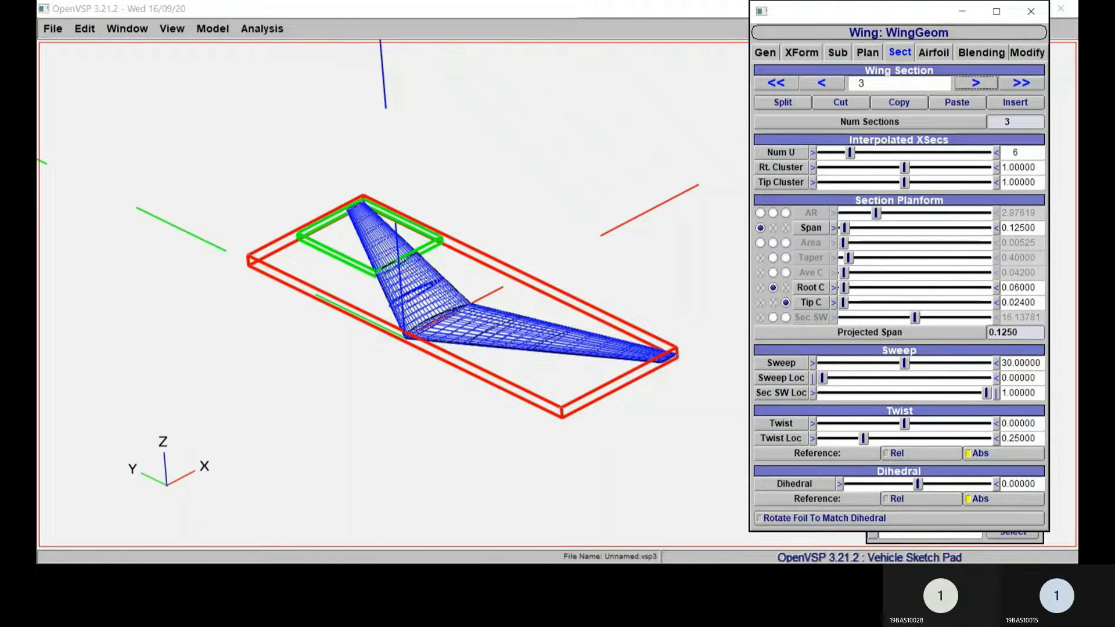
left_click(833, 228)
left_click(834, 228)
left_click(833, 228)
left_click(834, 229)
left_click(834, 228)
left_click(833, 229)
left_click(834, 228)
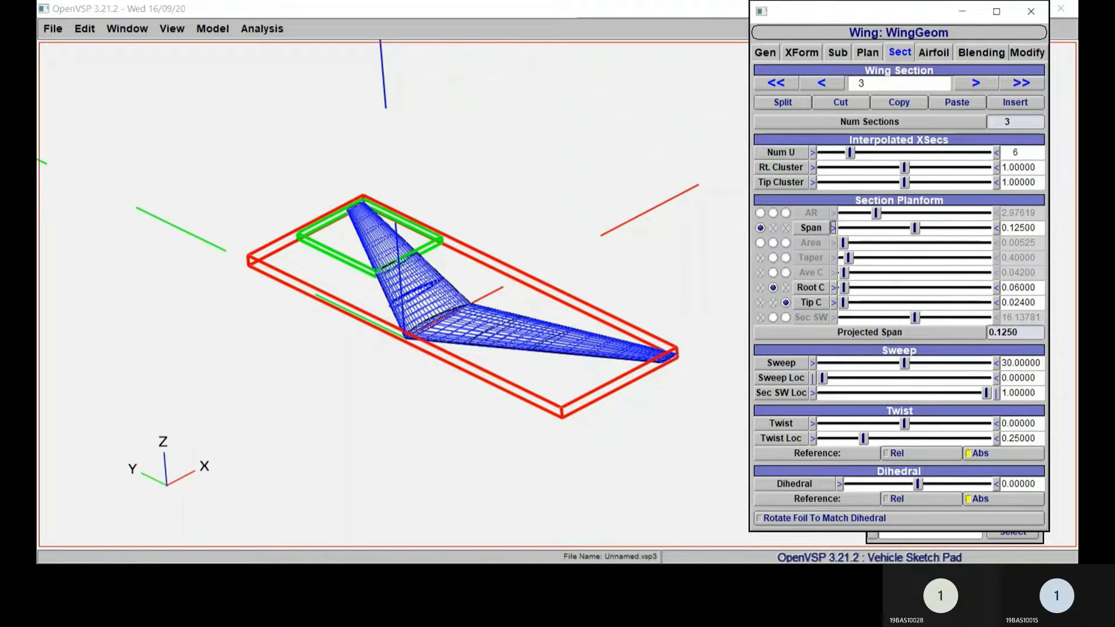
left_click_drag(916, 227, 857, 228)
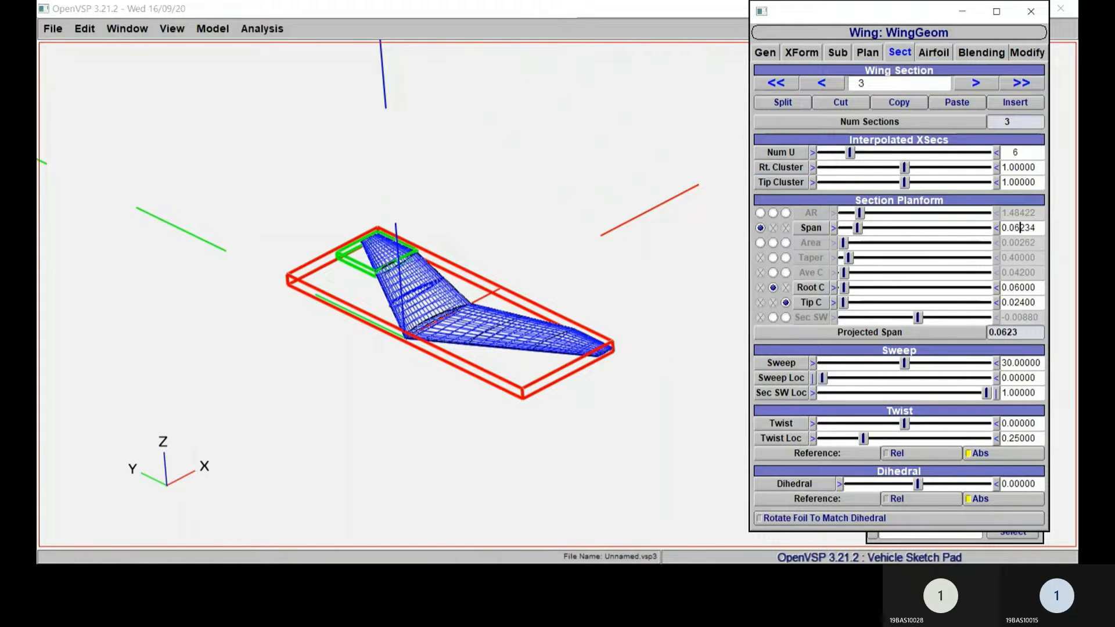
double_click(1018, 227)
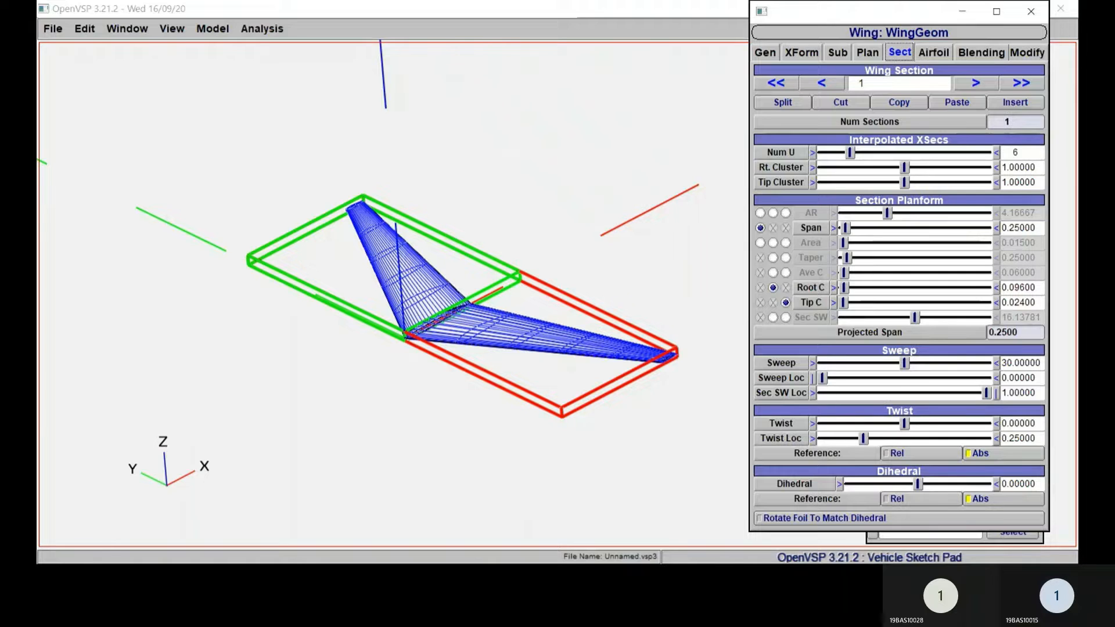
Step: Divide the single-section wing into three sections by splitting section 1 two times
left_click(778, 104)
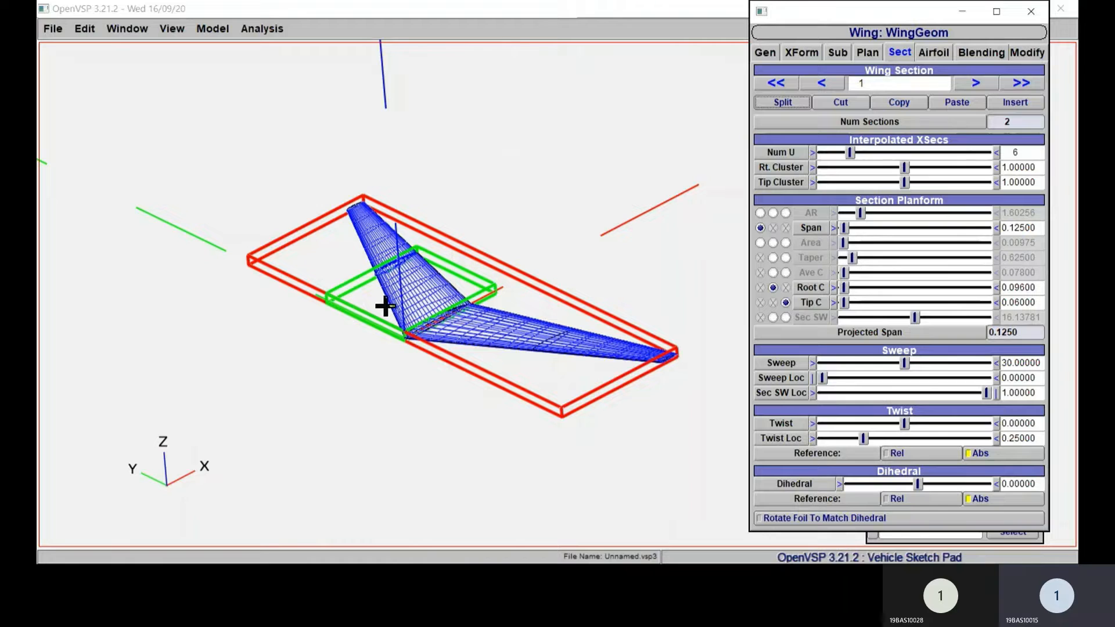
left_click(784, 103)
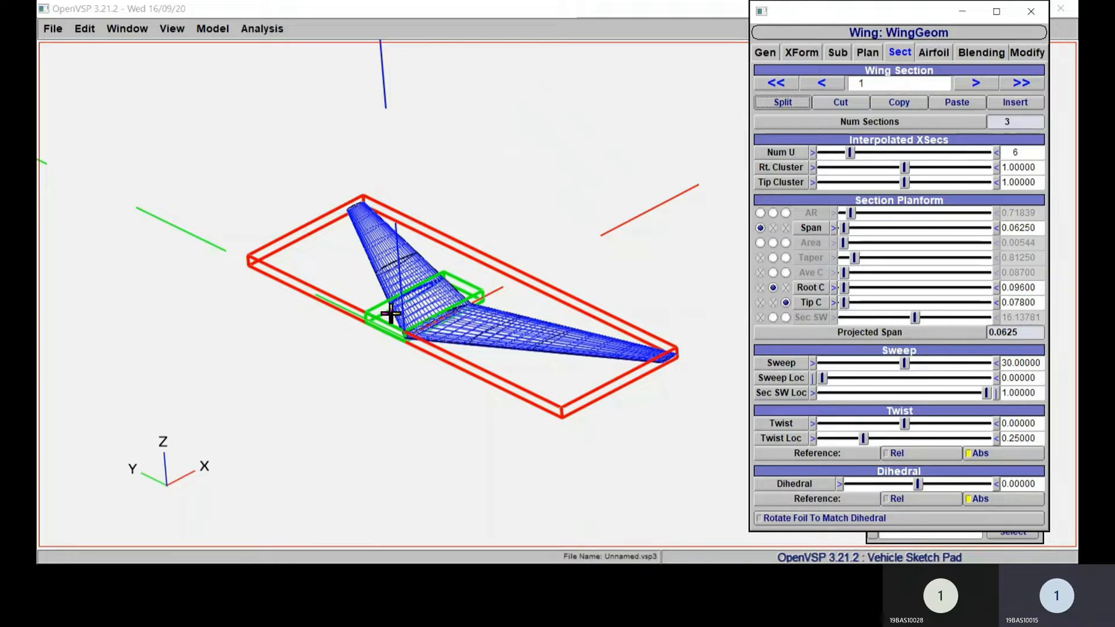
left_click(426, 306)
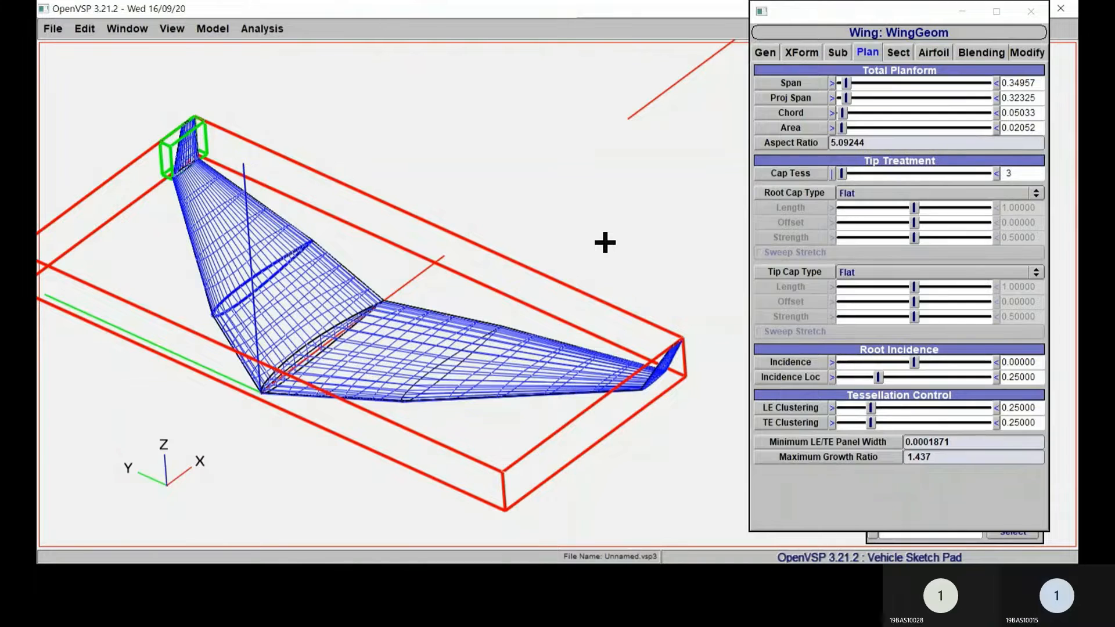
Step: Review the wing's planform and the parameters of sections 3, 2 and 1
right_click_drag(604, 243, 651, 217)
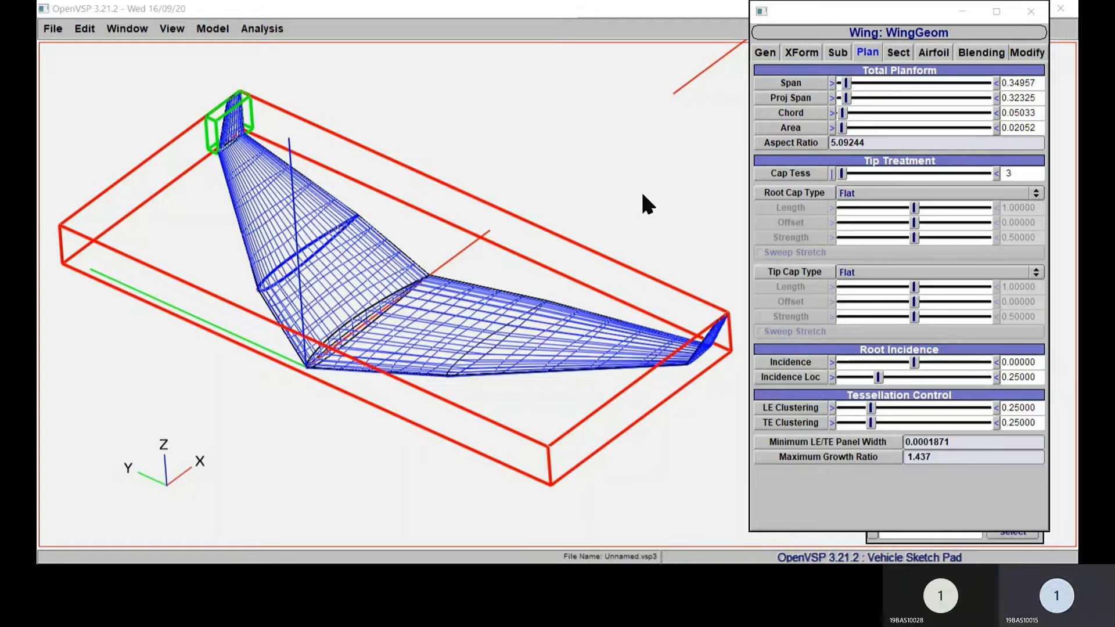
left_click(1036, 114)
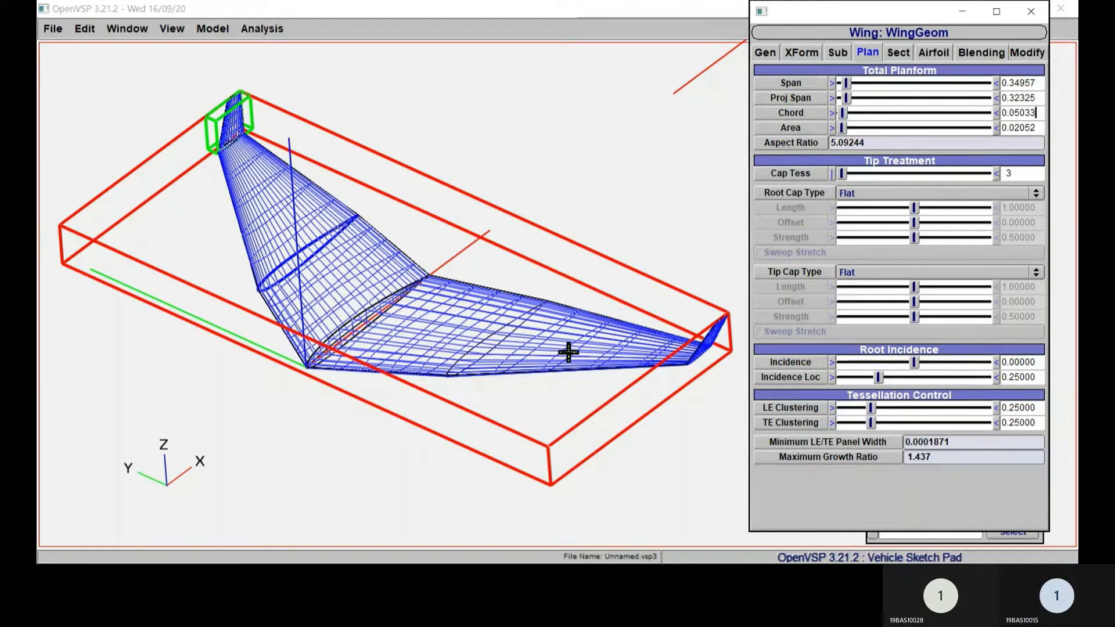
right_click_drag(569, 353, 570, 381)
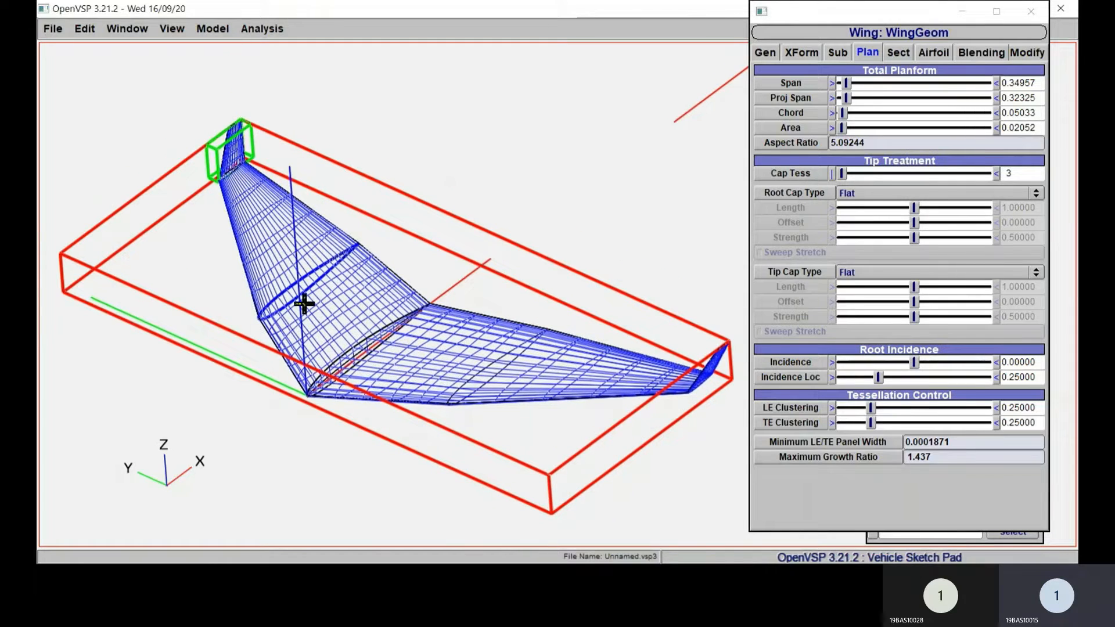
left_click(899, 53)
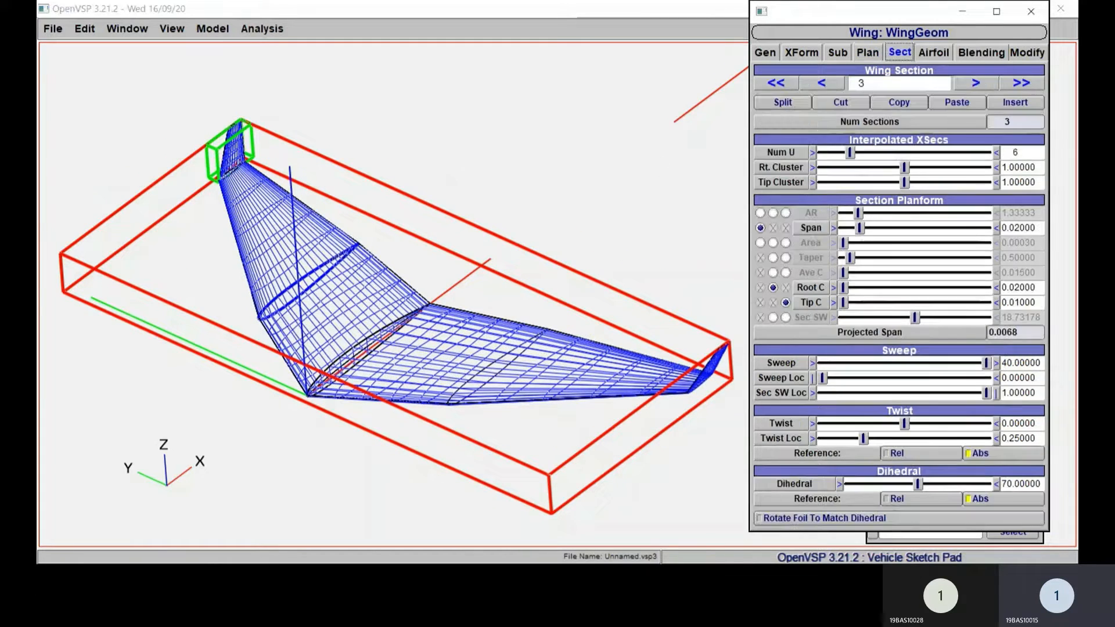
left_click(822, 83)
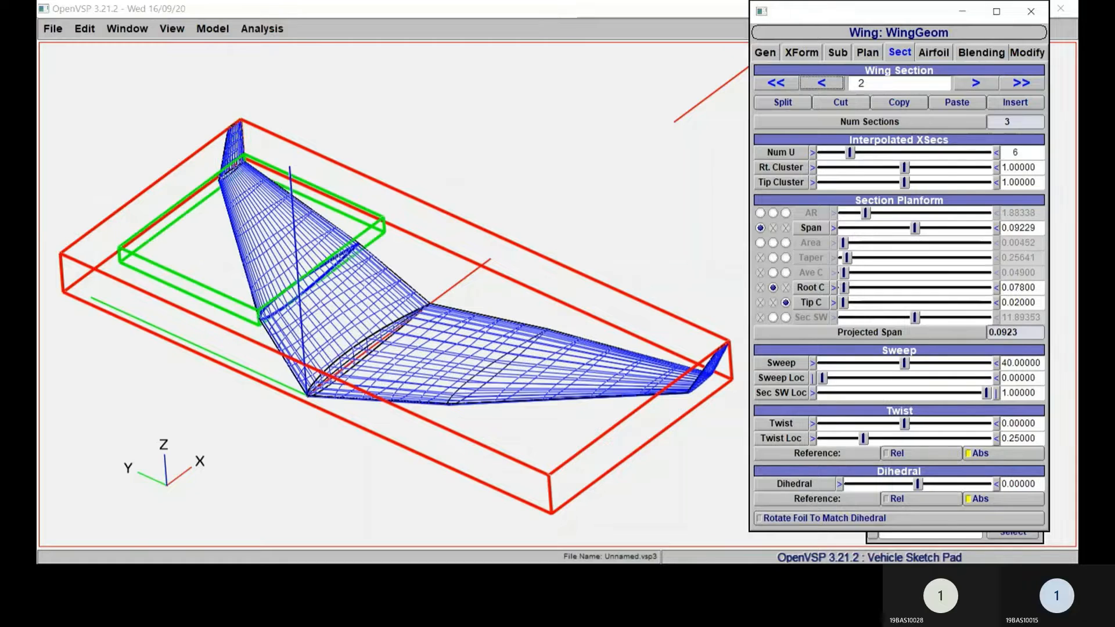
left_click(822, 83)
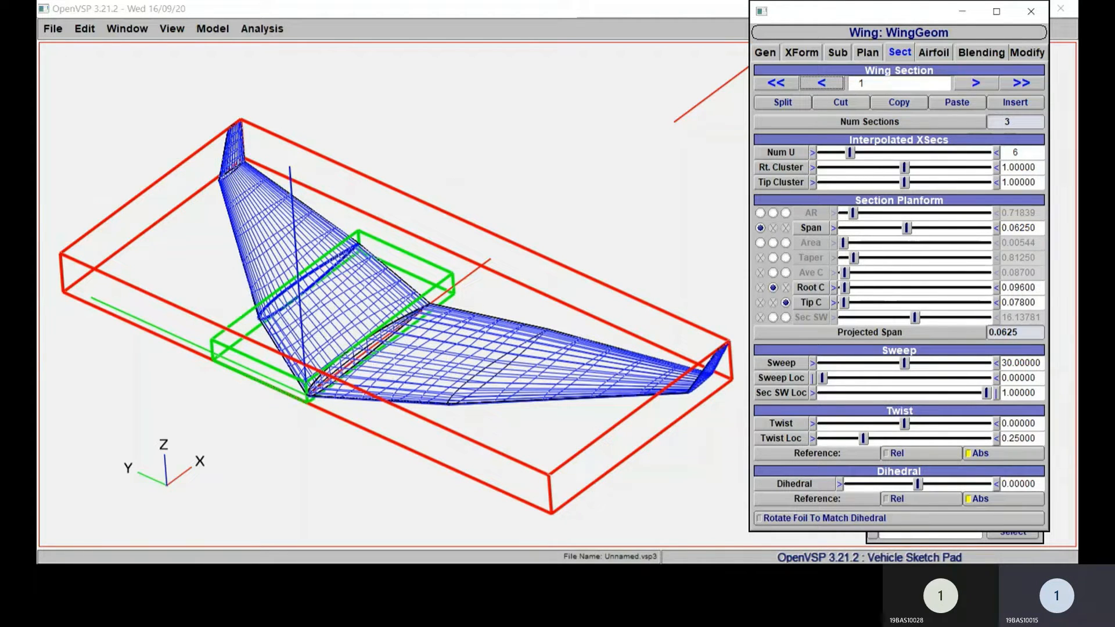
Step: Set wing section 1's root chord to 0.08 and its tip chord to 0.06
left_click_drag(1036, 288, 1000, 288)
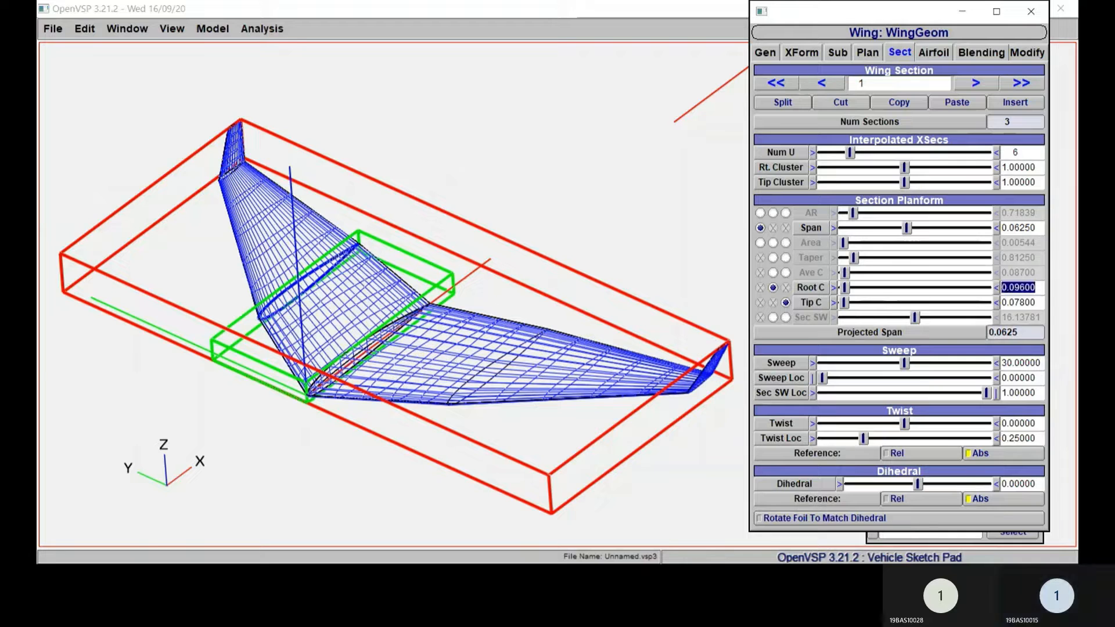
type("0.08")
key("Return")
key("Tab")
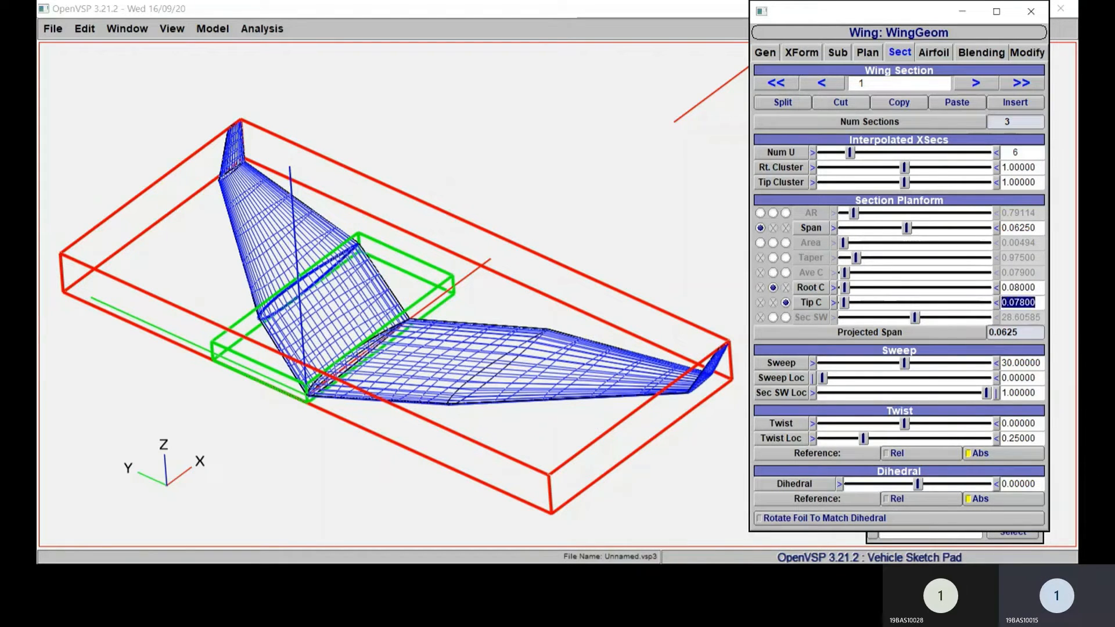
type("0.06")
key("Return")
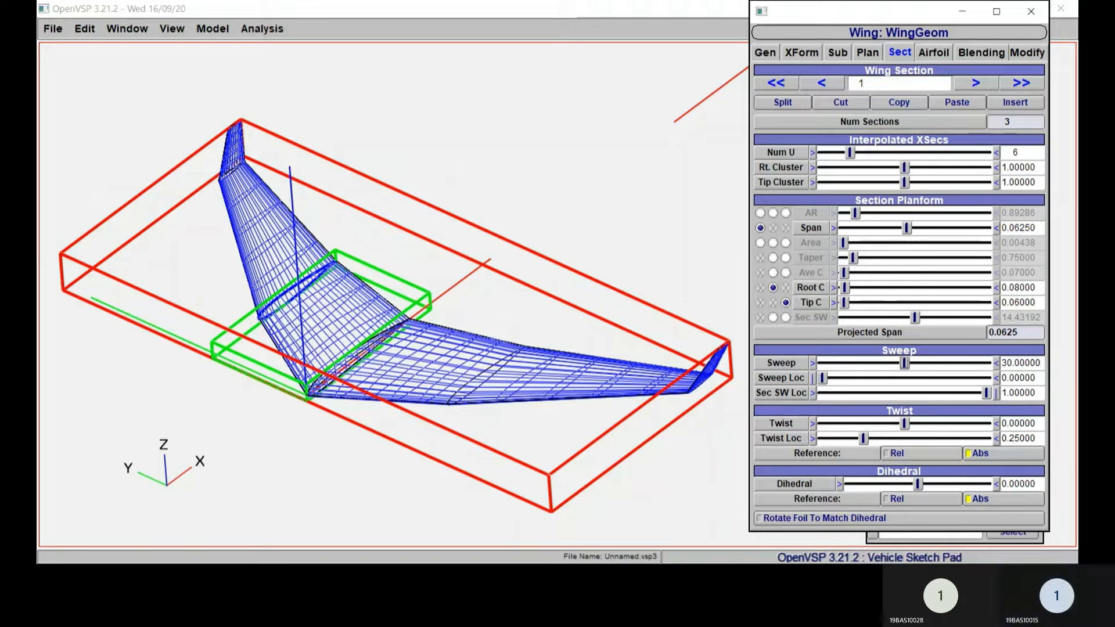
Step: Try smaller and negative sweep angles on wing section 1, from 20 down to -27.5 degrees
left_click_drag(904, 363, 822, 363)
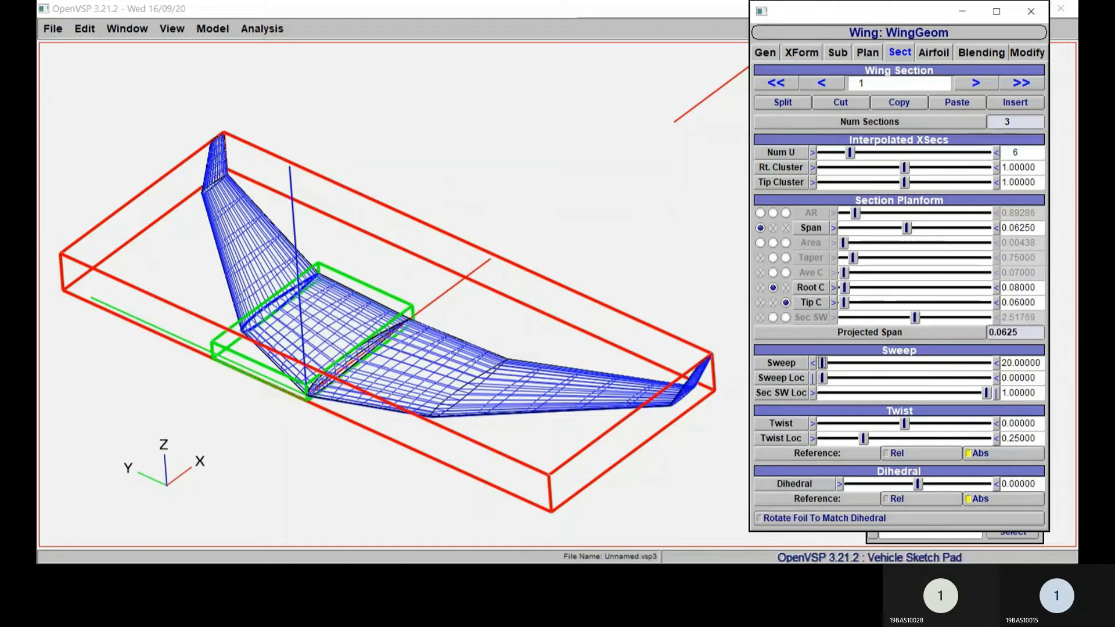
left_click(812, 363)
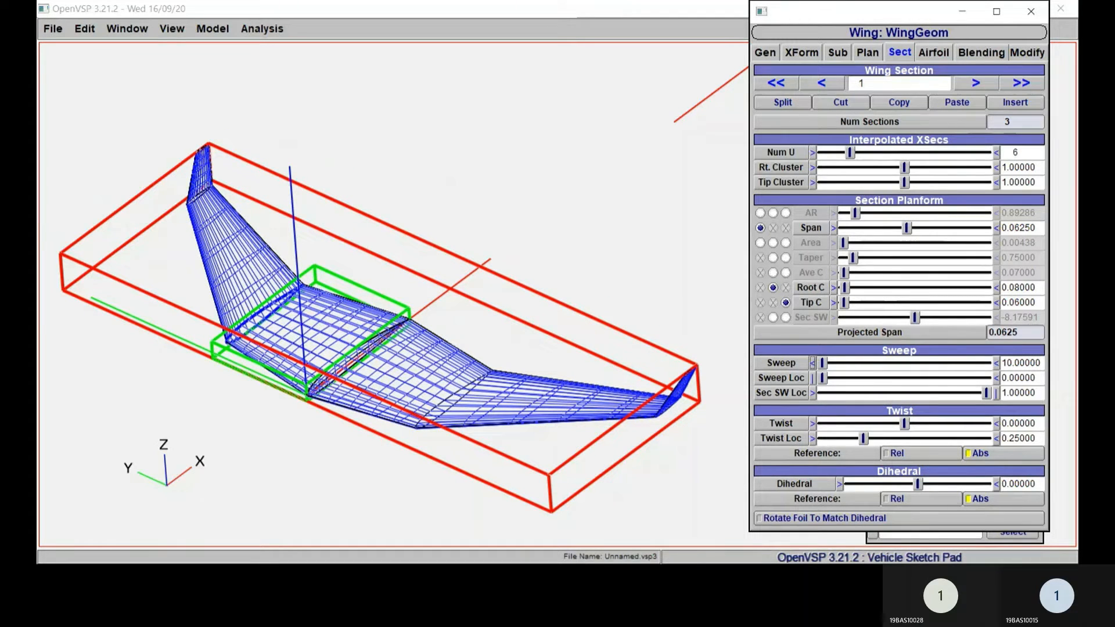
left_click(813, 363)
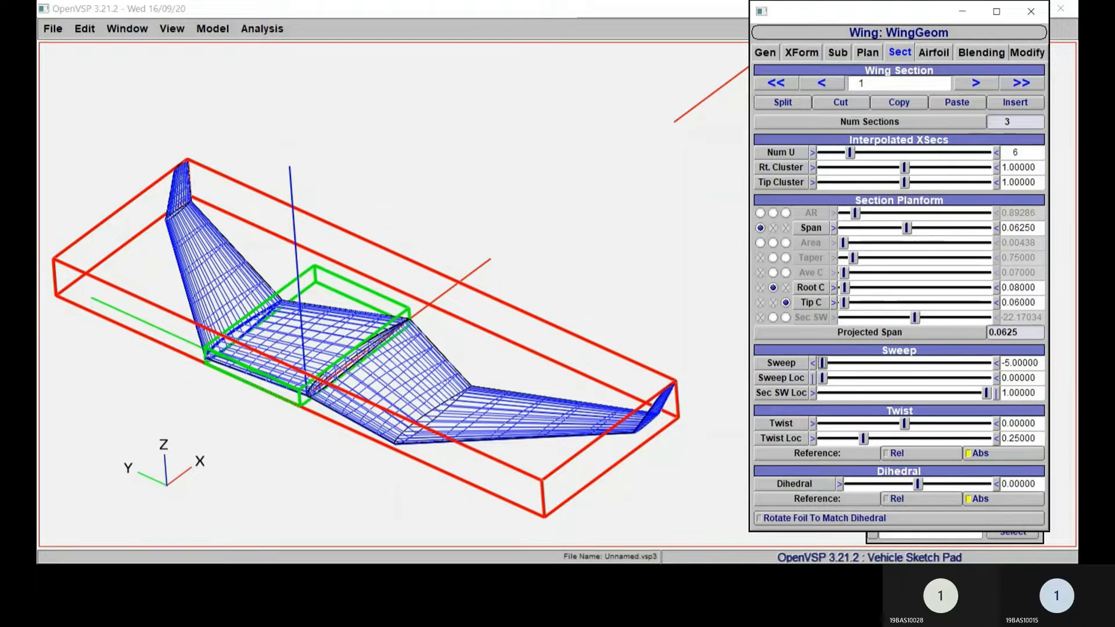
left_click_drag(822, 363, 780, 372)
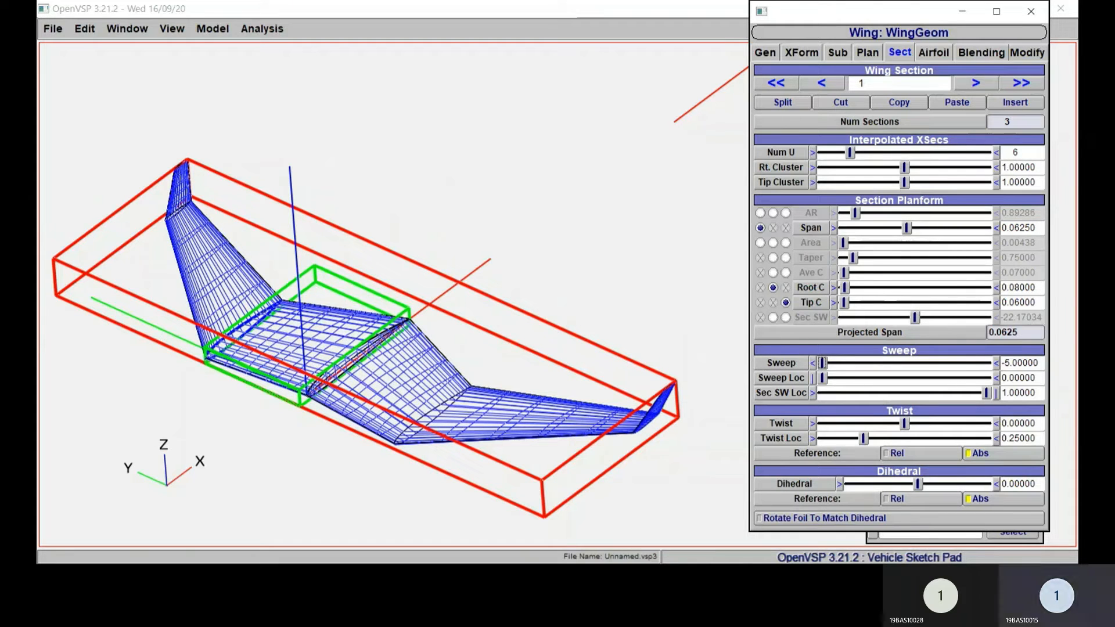
left_click(813, 363)
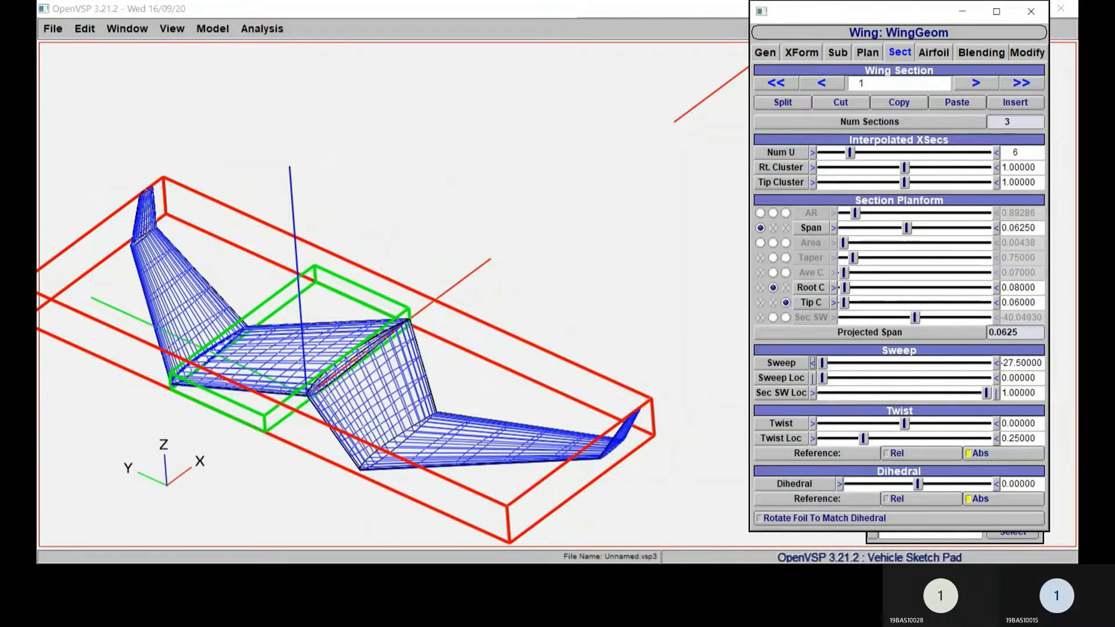
left_click_drag(823, 363, 839, 363)
Step: Set wing section 1's sweep to 0 and its span to 0.09
left_click_drag(1042, 363, 1001, 363)
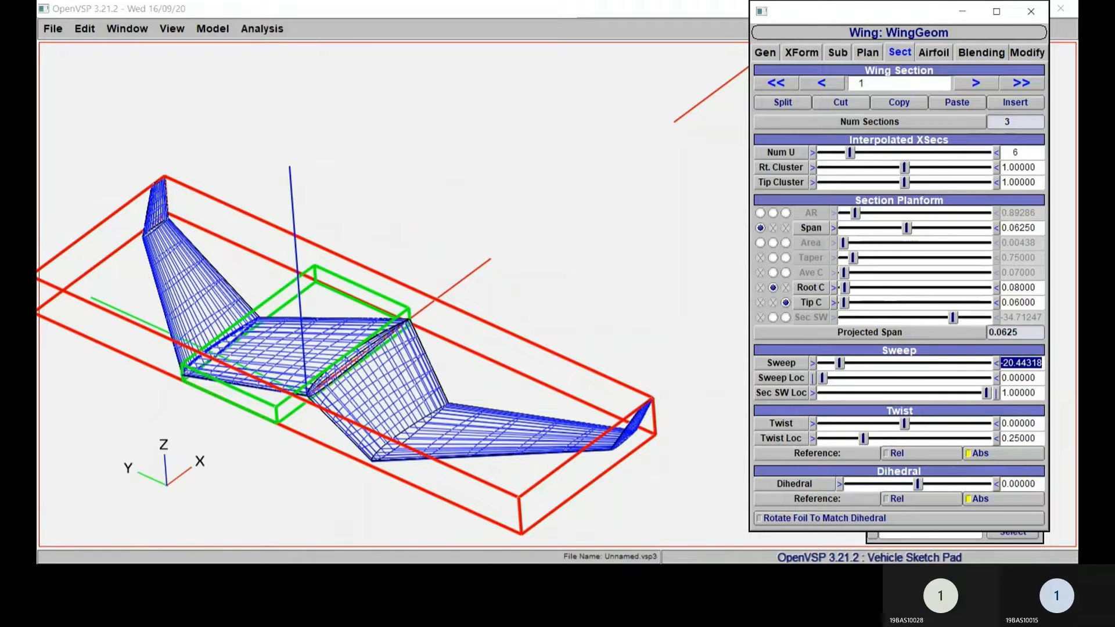
type("0")
key("Return")
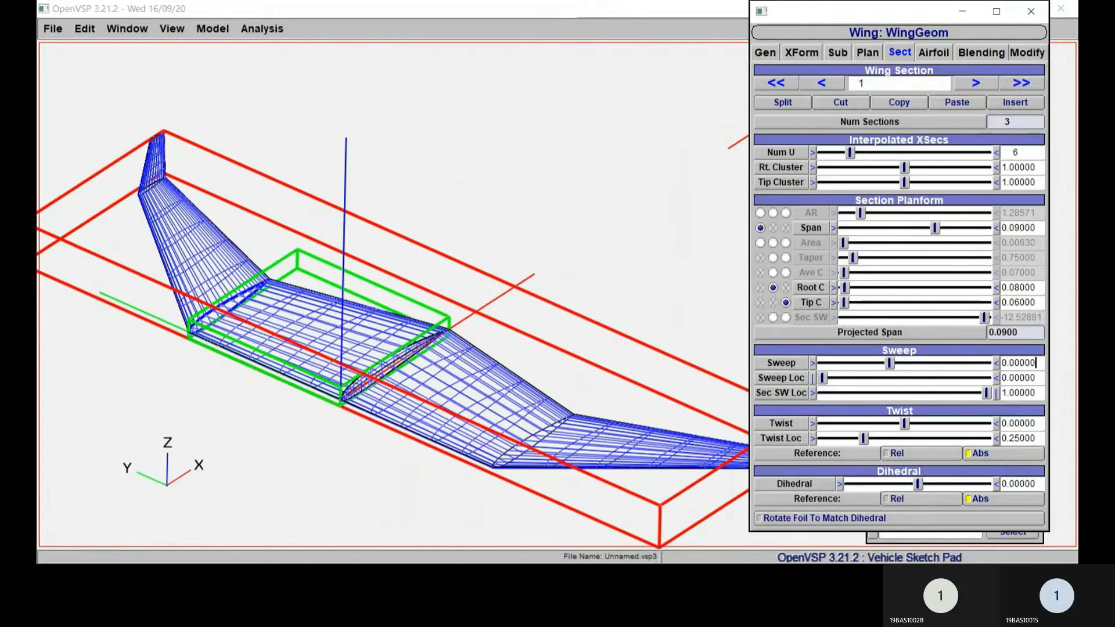
Step: Examine the reshaped wing and its inner section in the 3D view at different zoom levels and angles
scroll(580, 360, "up", 6)
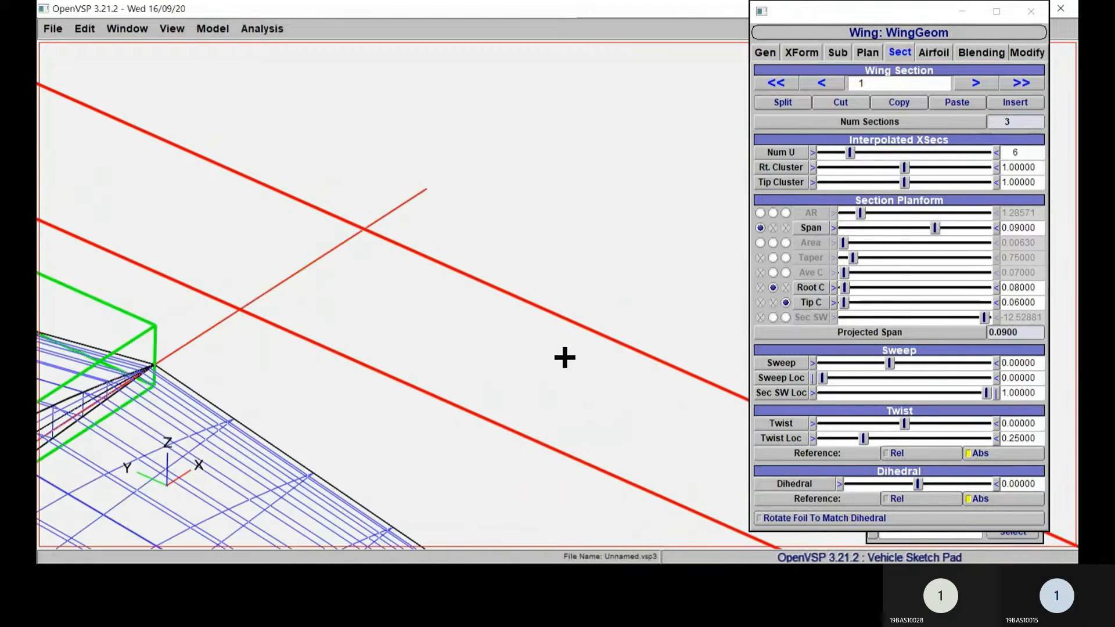
scroll(575, 348, "down", 8)
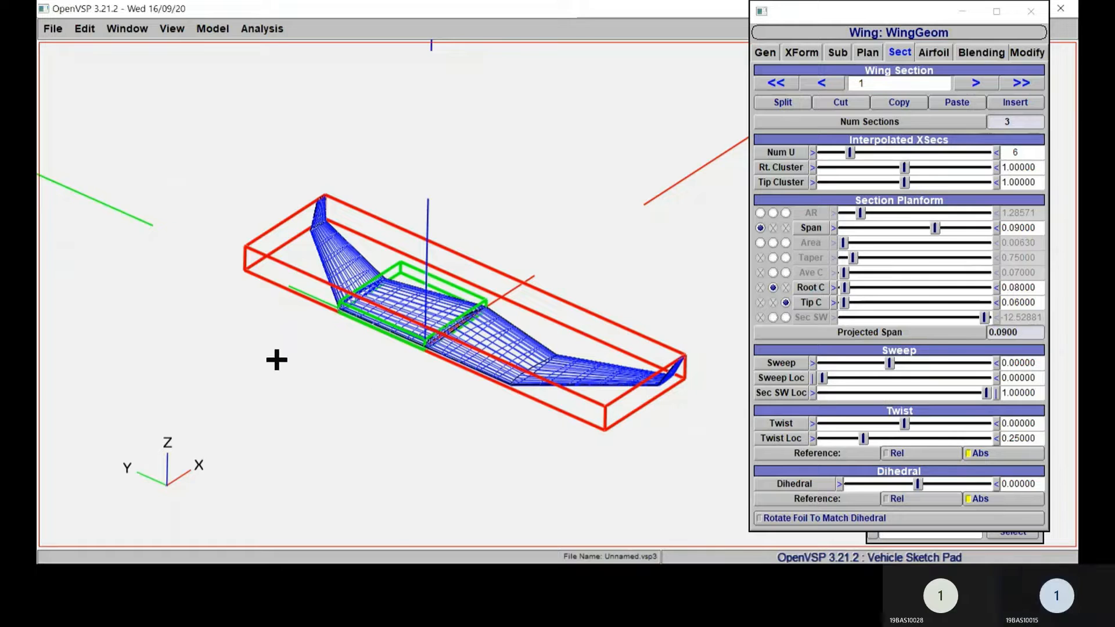
right_click_drag(277, 358, 257, 390)
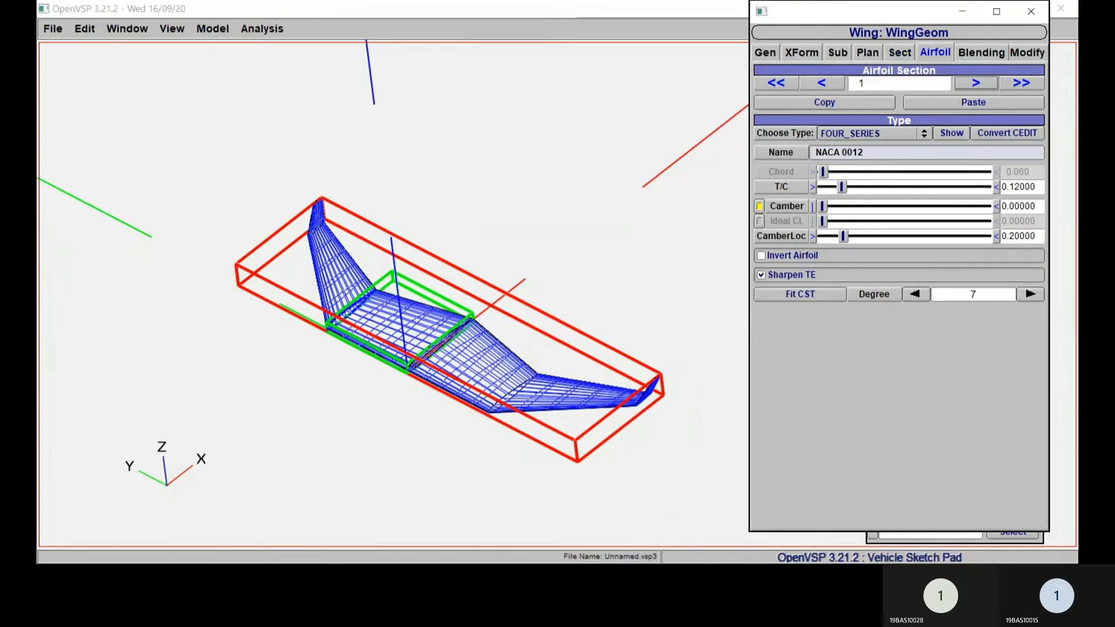
left_click(421, 351)
scroll(416, 374, "up", 10)
scroll(417, 373, "down", 9)
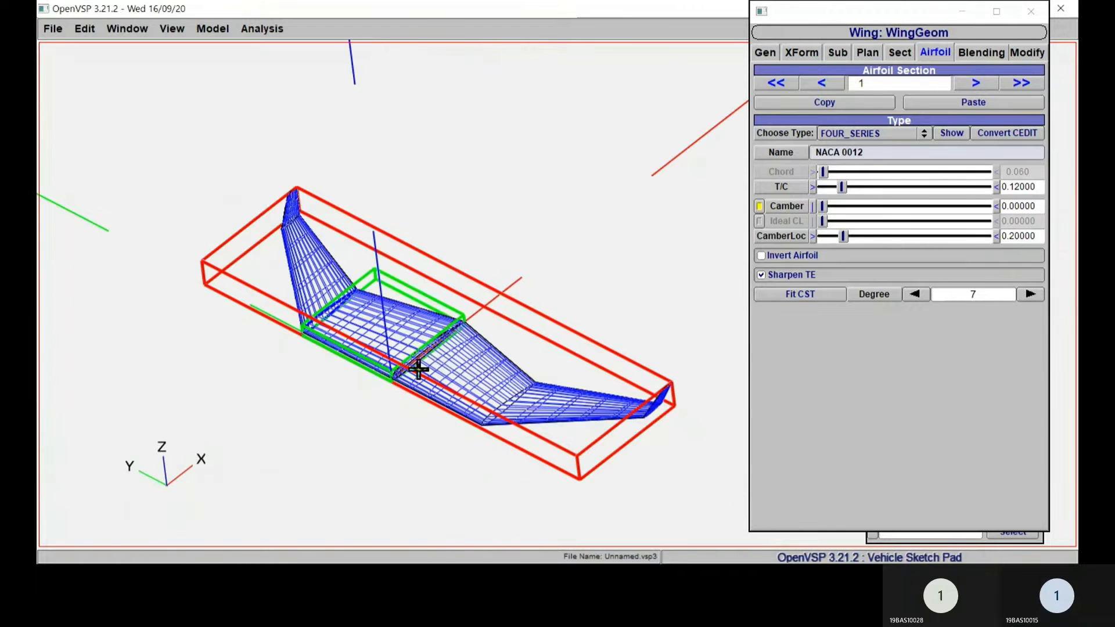
scroll(417, 373, "up", 8)
scroll(410, 391, "down", 7)
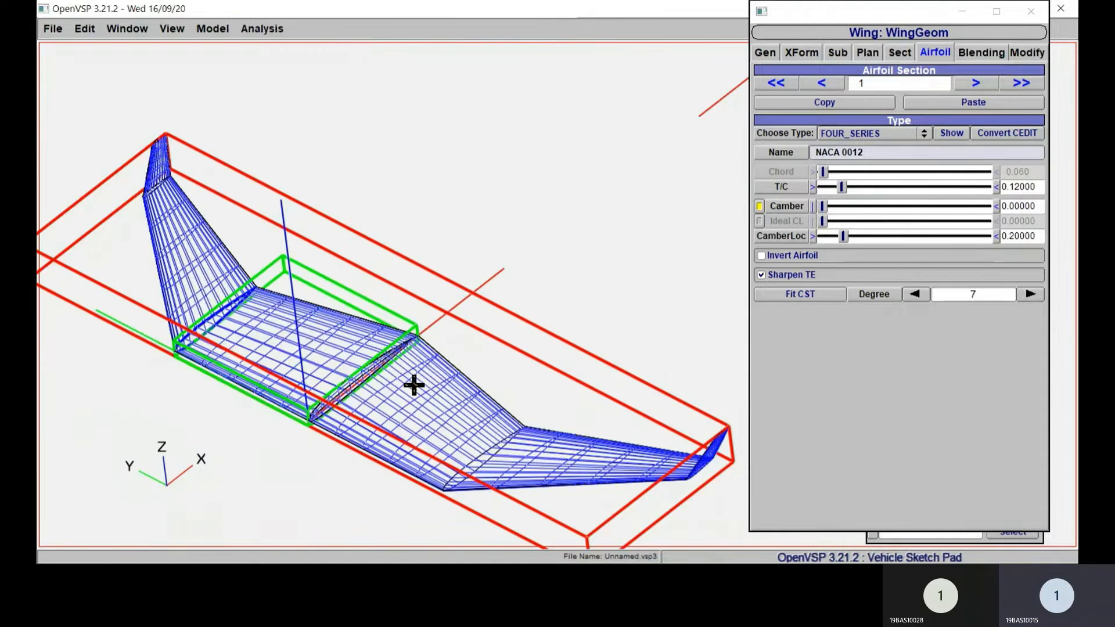
scroll(416, 386, "up", 2)
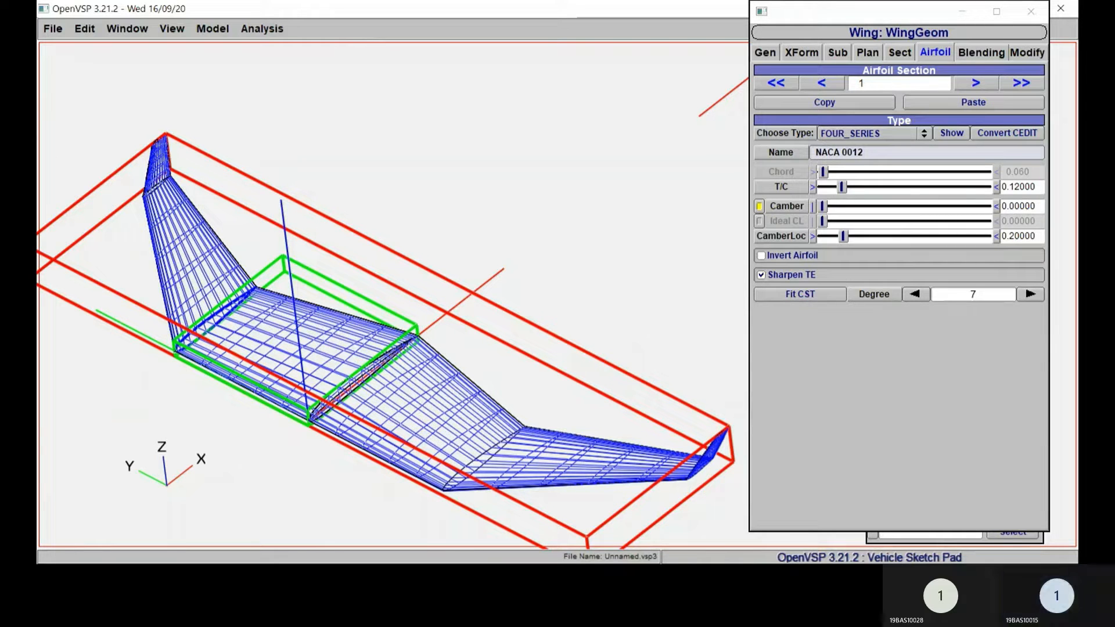
Step: Try adding a slight camber to airfoil section 1, and check the airfoil of section 2
left_click_drag(822, 206, 860, 207)
left_click(975, 83)
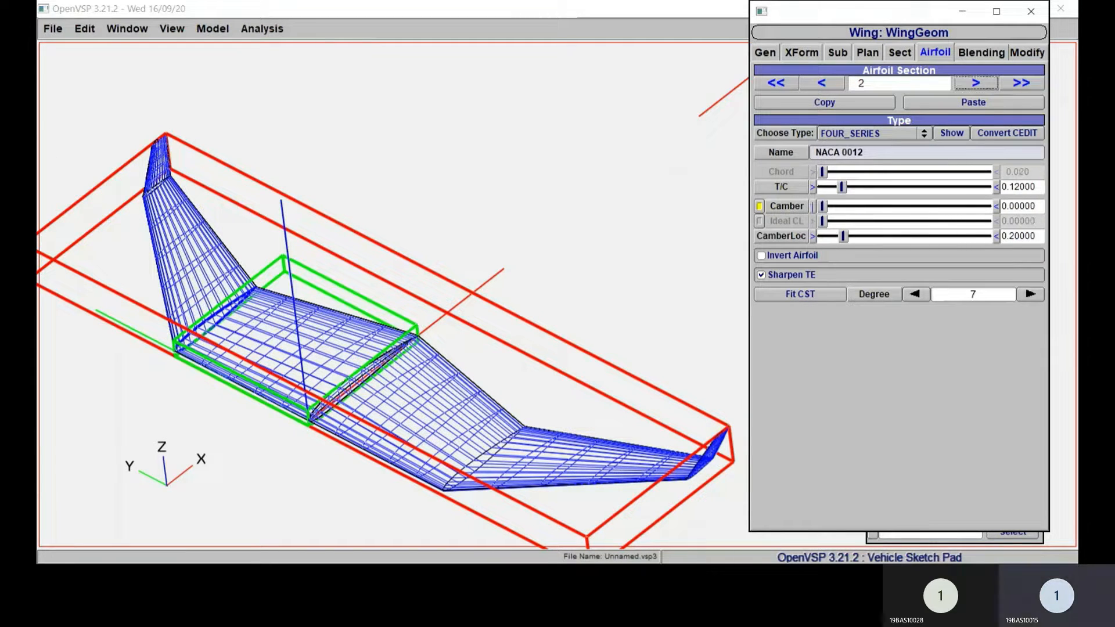
left_click(822, 83)
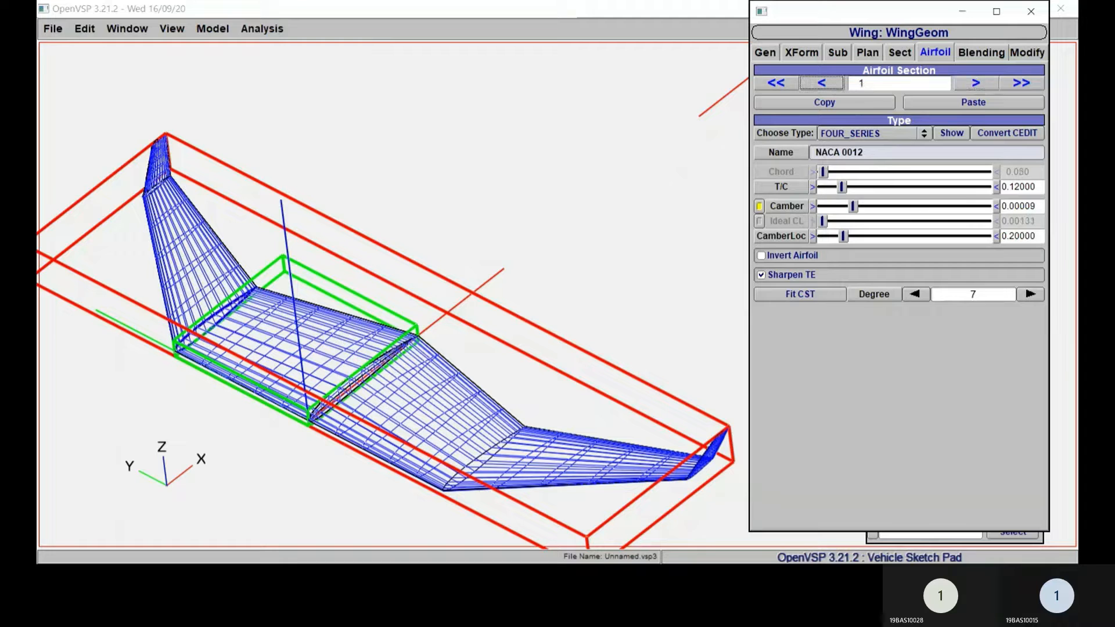
Step: Set the camber of the root airfoil, section 0, to 0.024
left_click(822, 83)
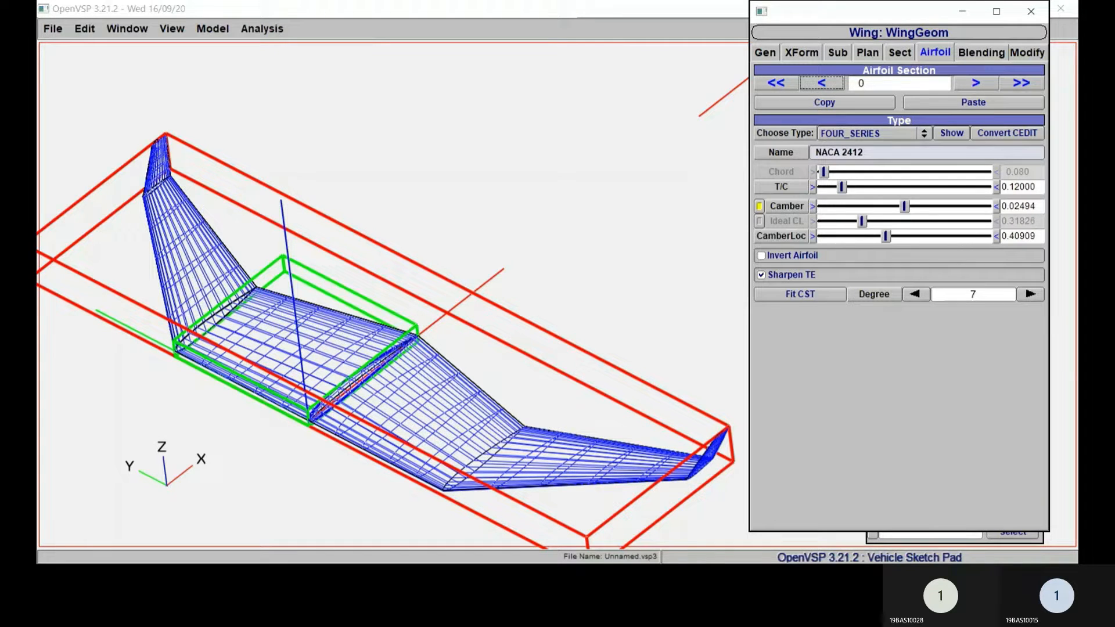
left_click_drag(1038, 206, 1001, 207)
type(".024")
key("Return")
key("Return")
key("ctrl+c")
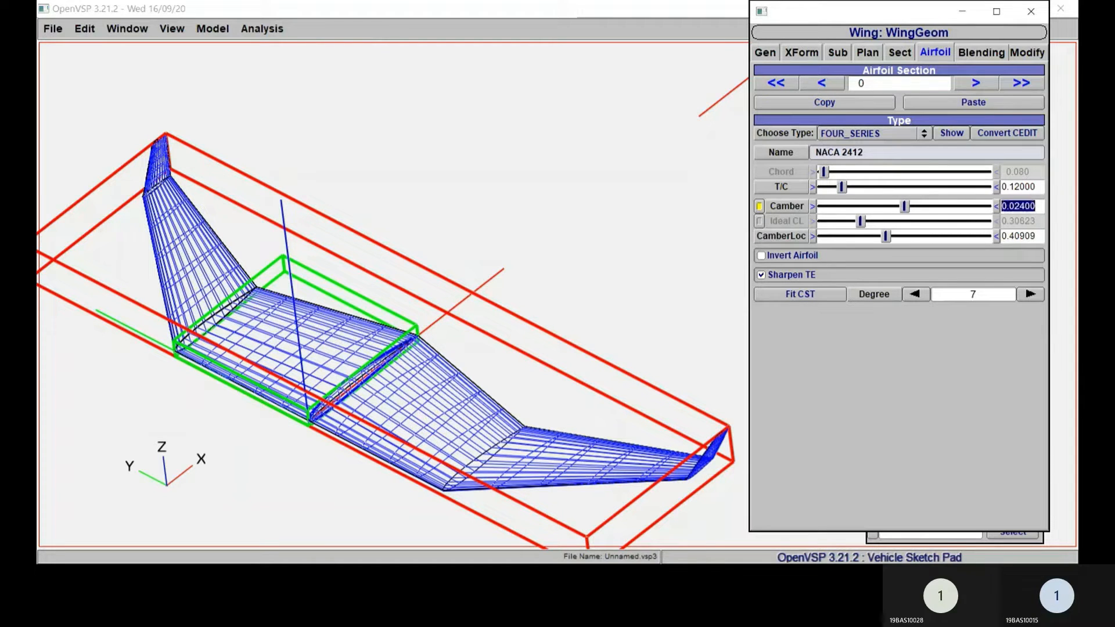
Step: Give airfoil section 1 the same camber as the root airfoil, 0.024
left_click(976, 83)
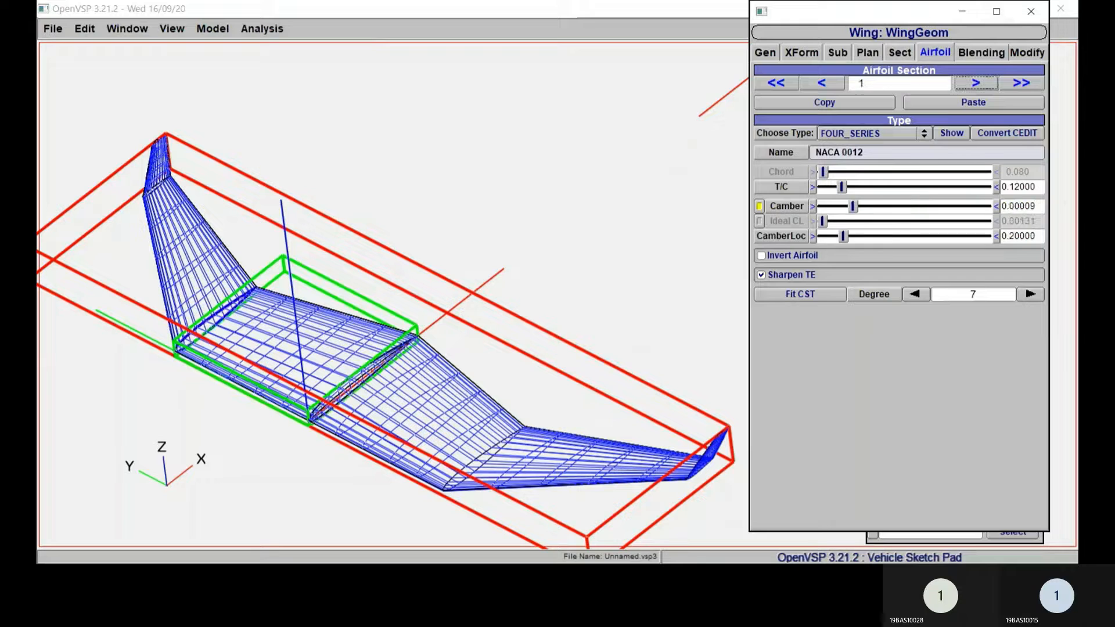
left_click_drag(1038, 206, 1001, 207)
key("ctrl+v")
key("Return")
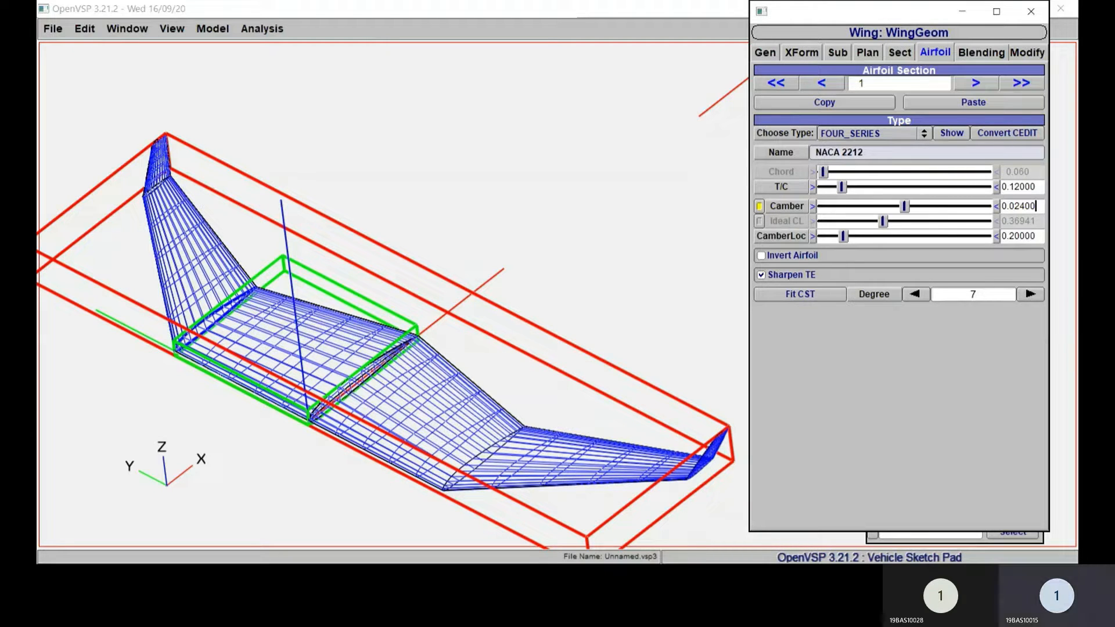
Step: Copy the root airfoil's camber location of 0.40909 to airfoil section 1
left_click(821, 83)
left_click_drag(1036, 236, 1001, 236)
key("ctrl+c")
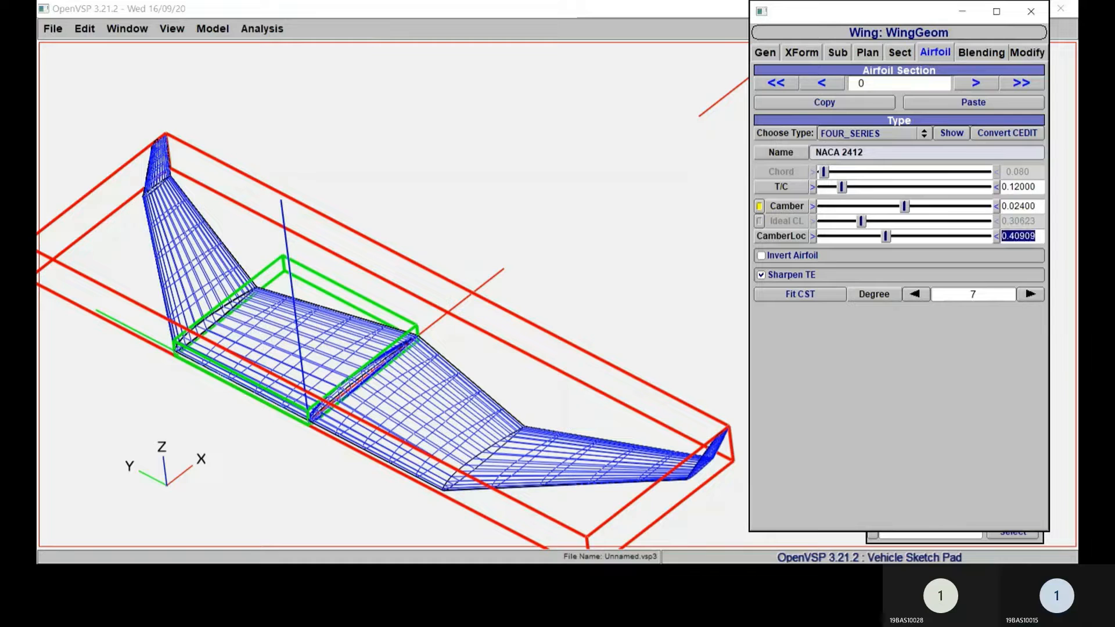
left_click(976, 84)
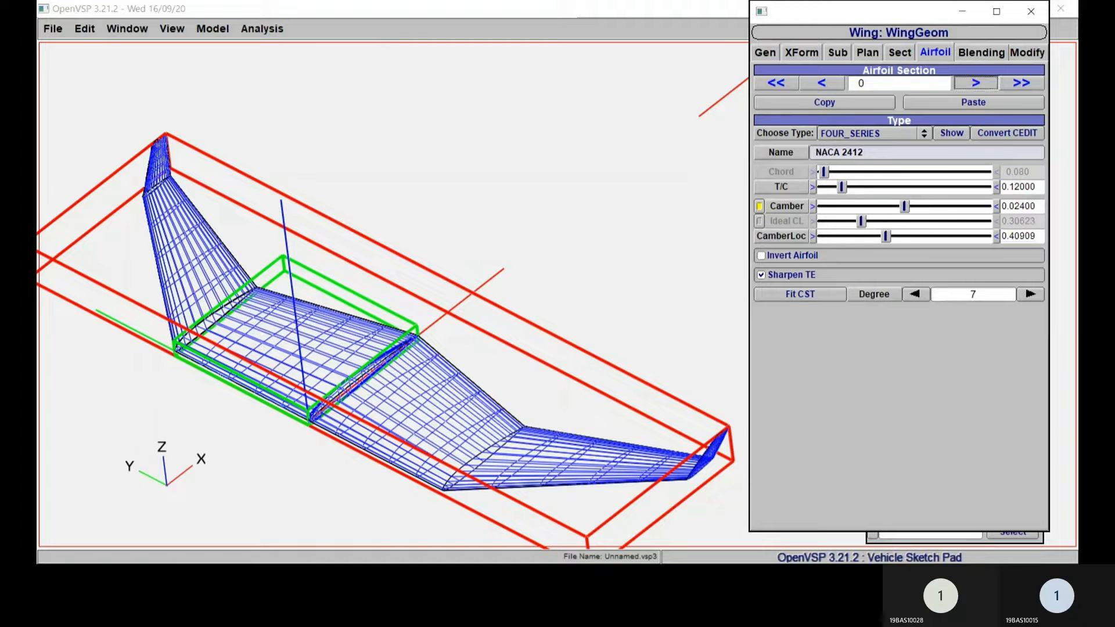
left_click_drag(1037, 237, 1001, 237)
key("ctrl+v")
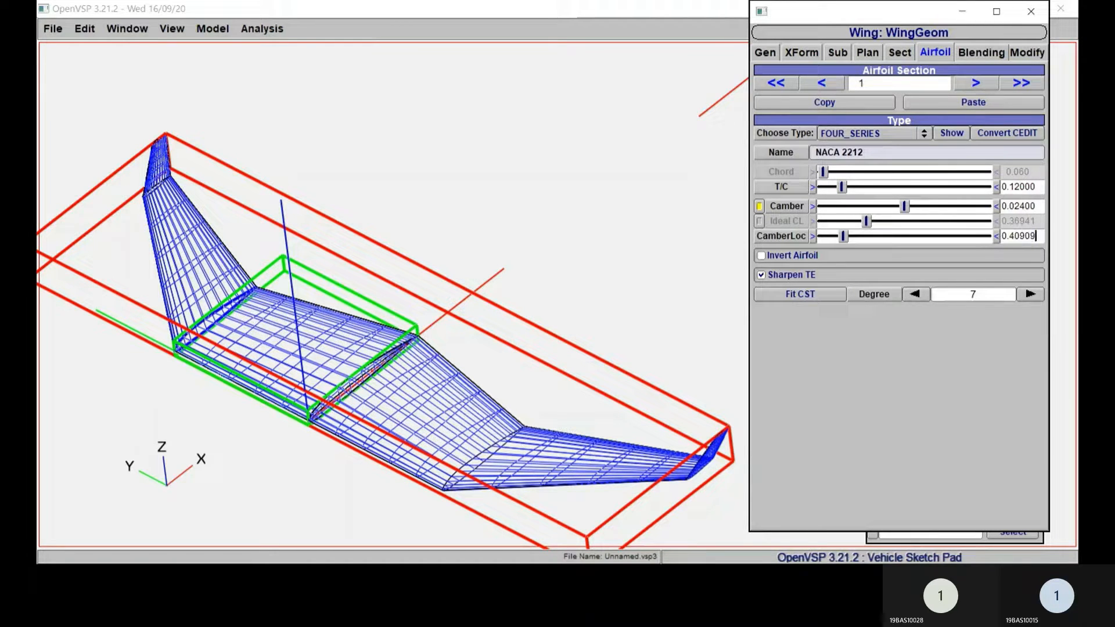
key("Return")
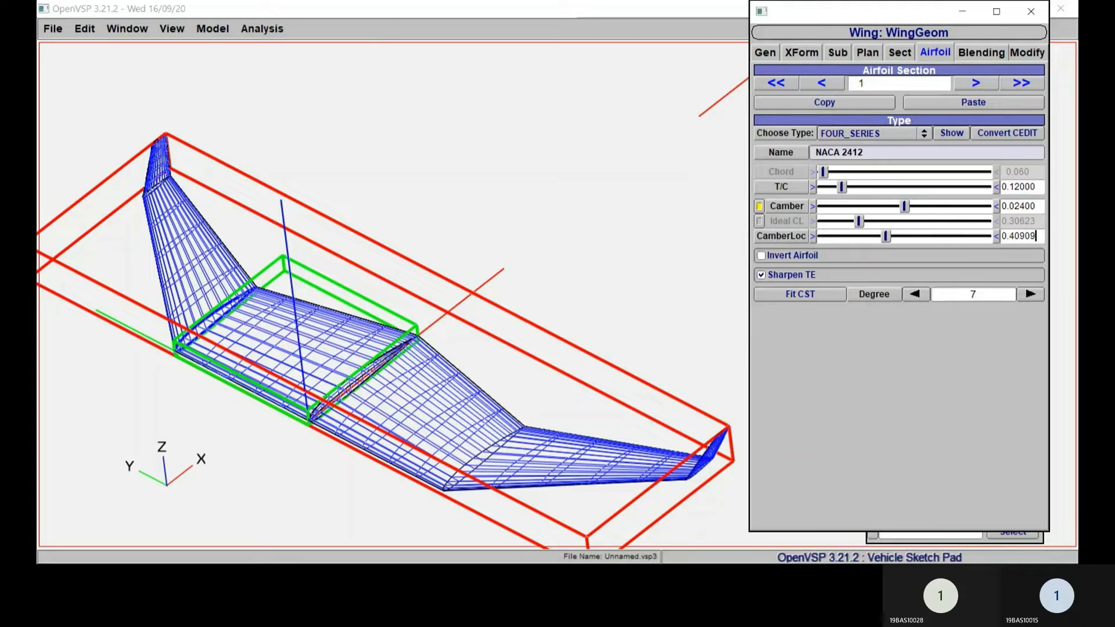
Step: Increase wing section 1's sweep to about 15.15 degrees
right_click_drag(634, 200, 642, 189)
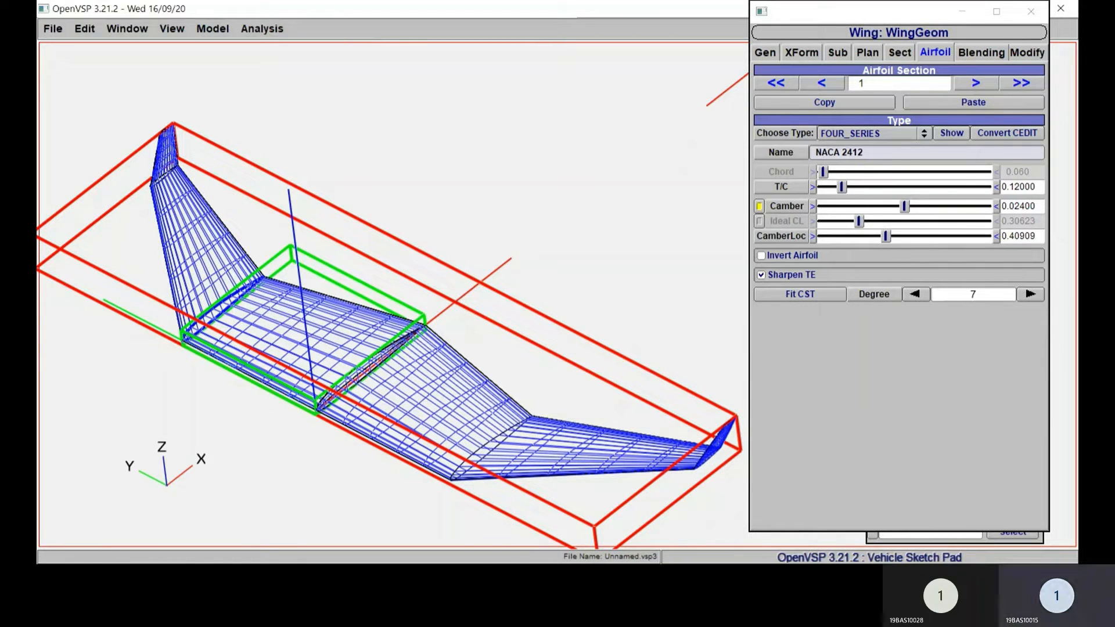
left_click(868, 53)
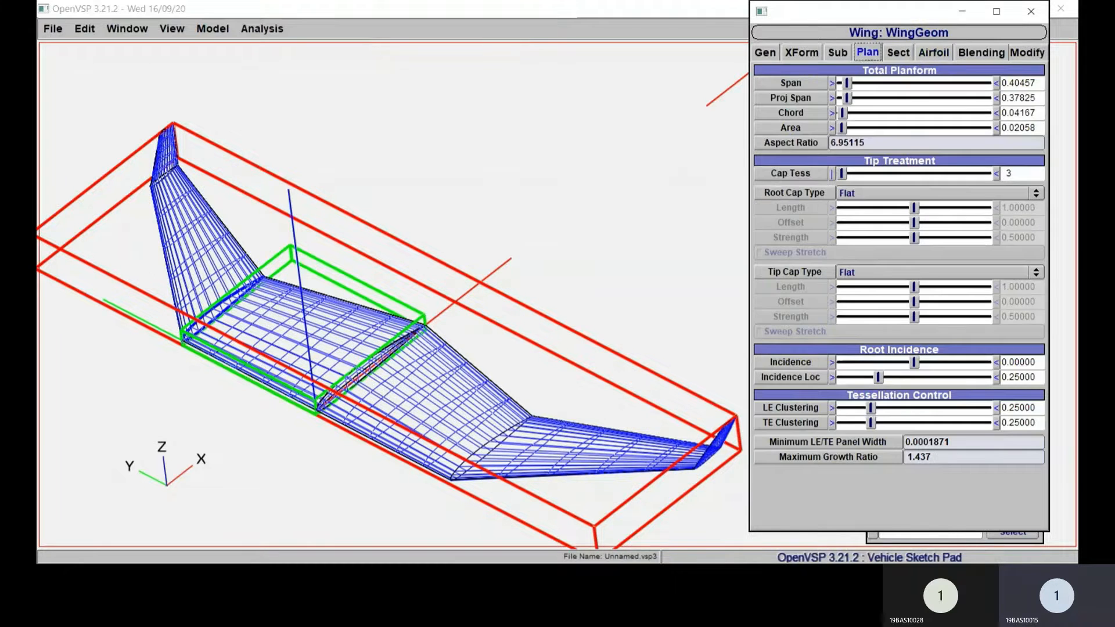
left_click(898, 53)
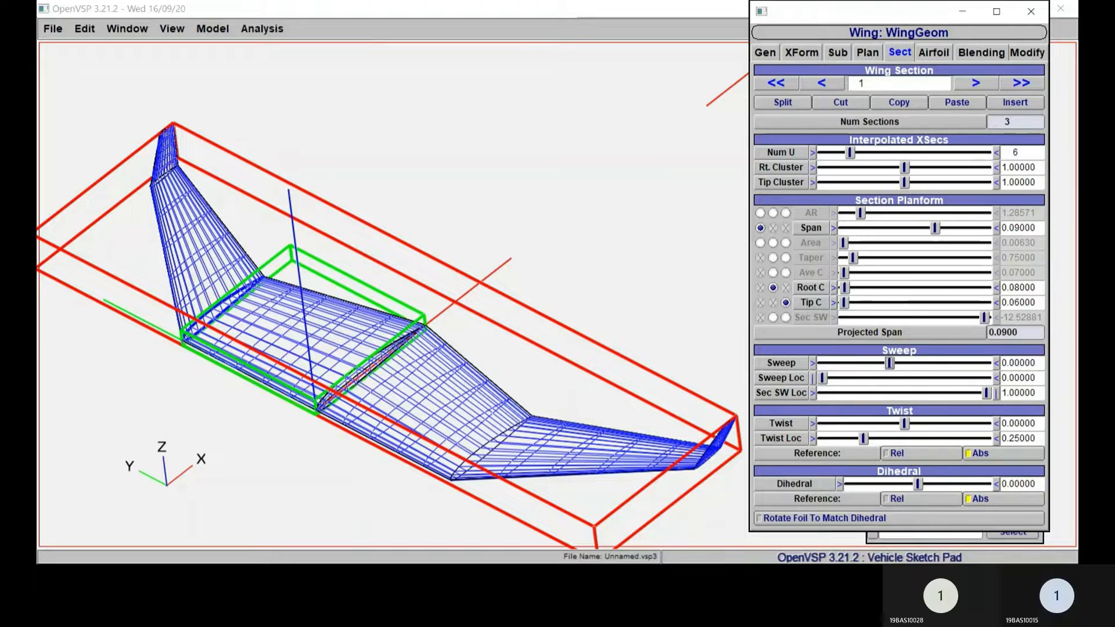
left_click_drag(889, 363, 925, 363)
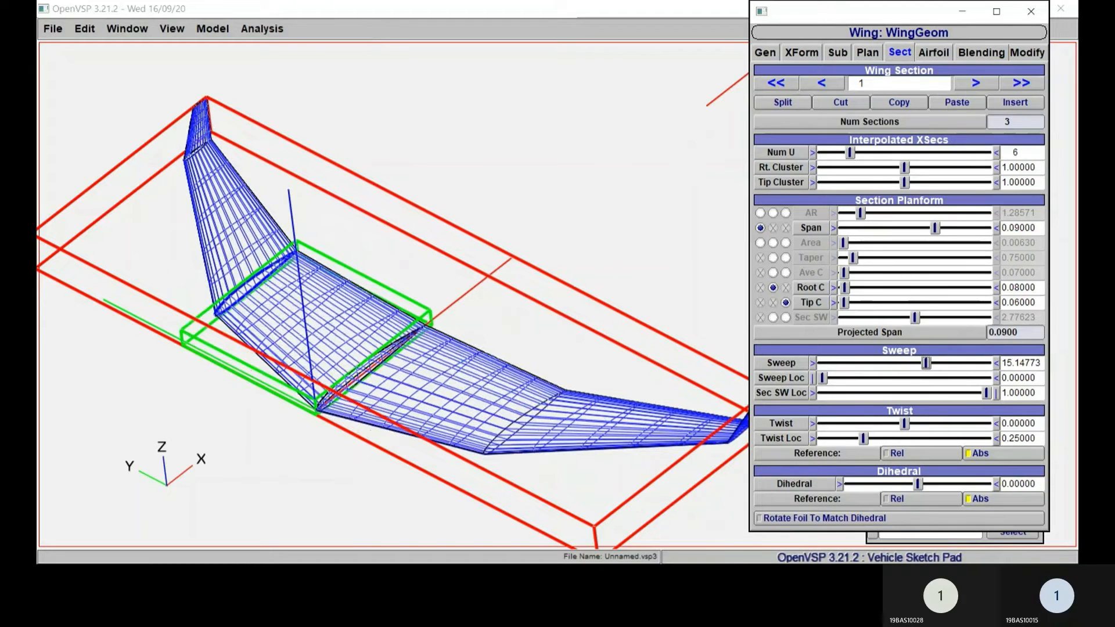
left_click(523, 343)
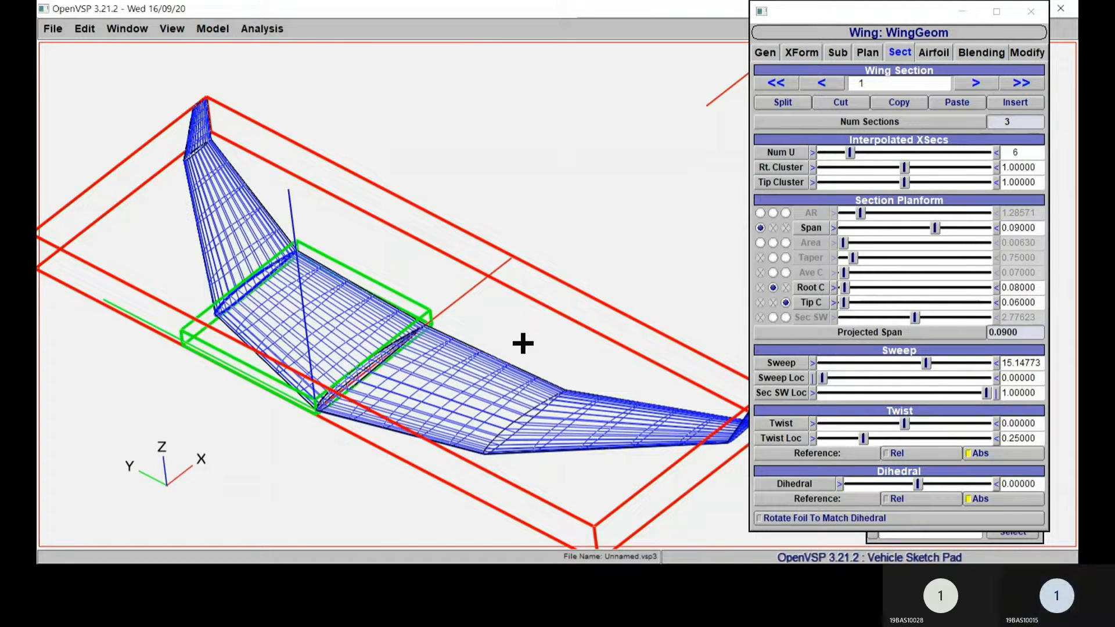
mouse_move(523, 343)
right_mouse_down()
mouse_move(510, 359)
mouse_move(530, 324)
mouse_move(515, 354)
right_mouse_up()
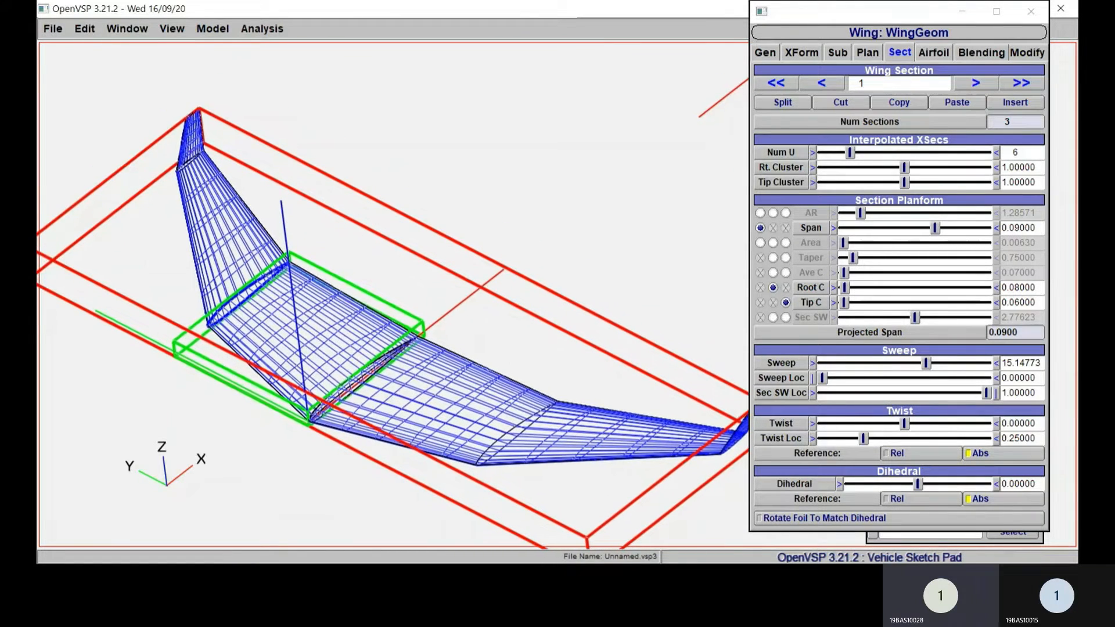
left_click(975, 83)
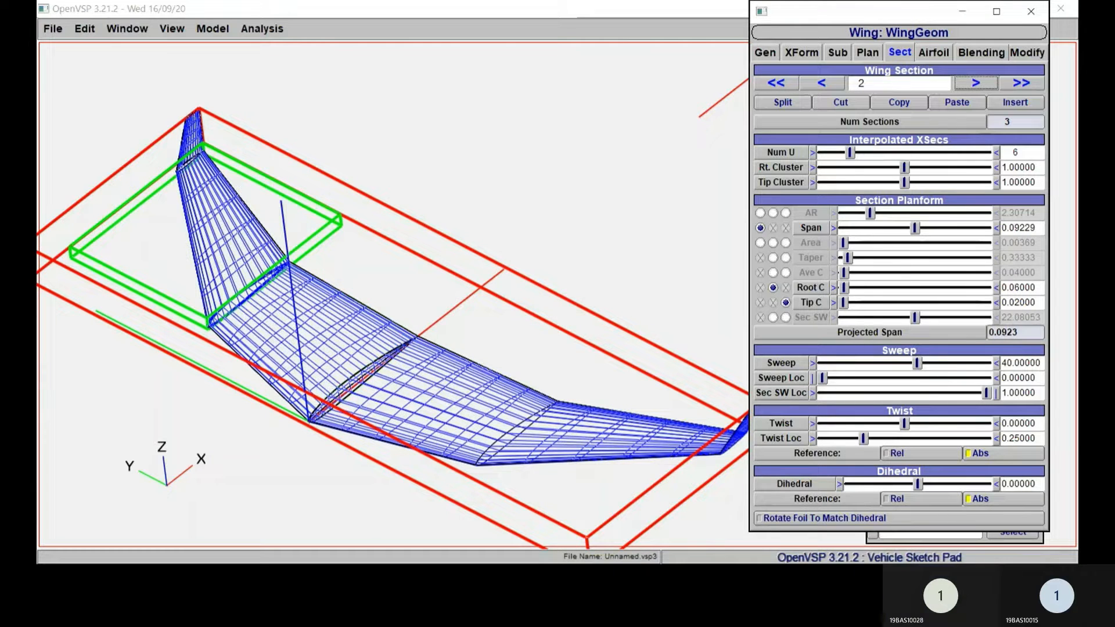
left_click_drag(1037, 288, 1001, 288)
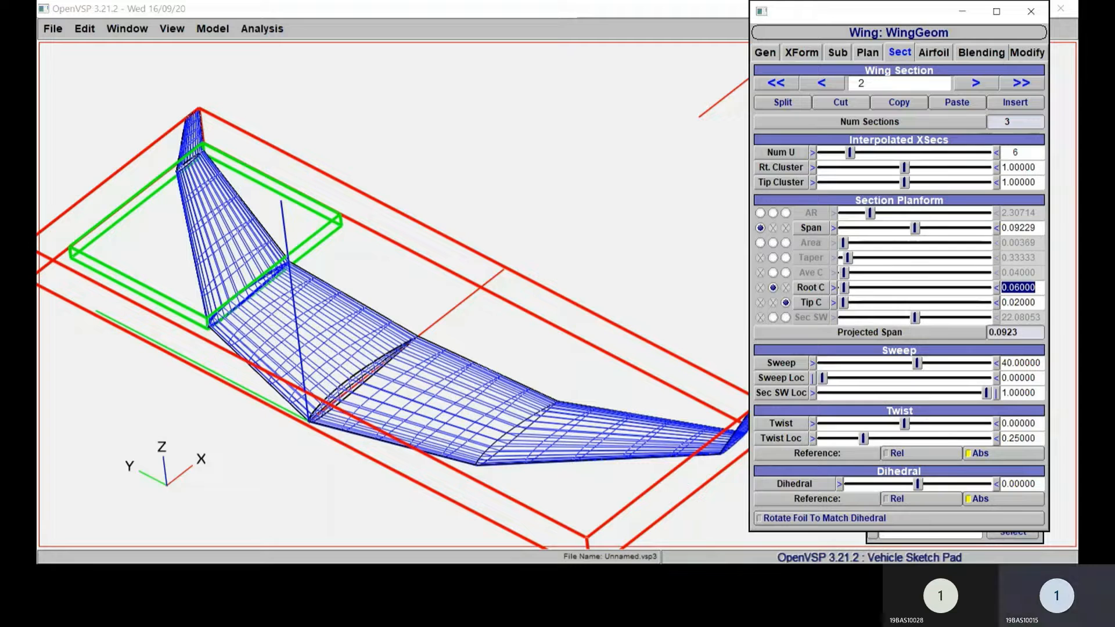
left_click_drag(1037, 303, 1002, 303)
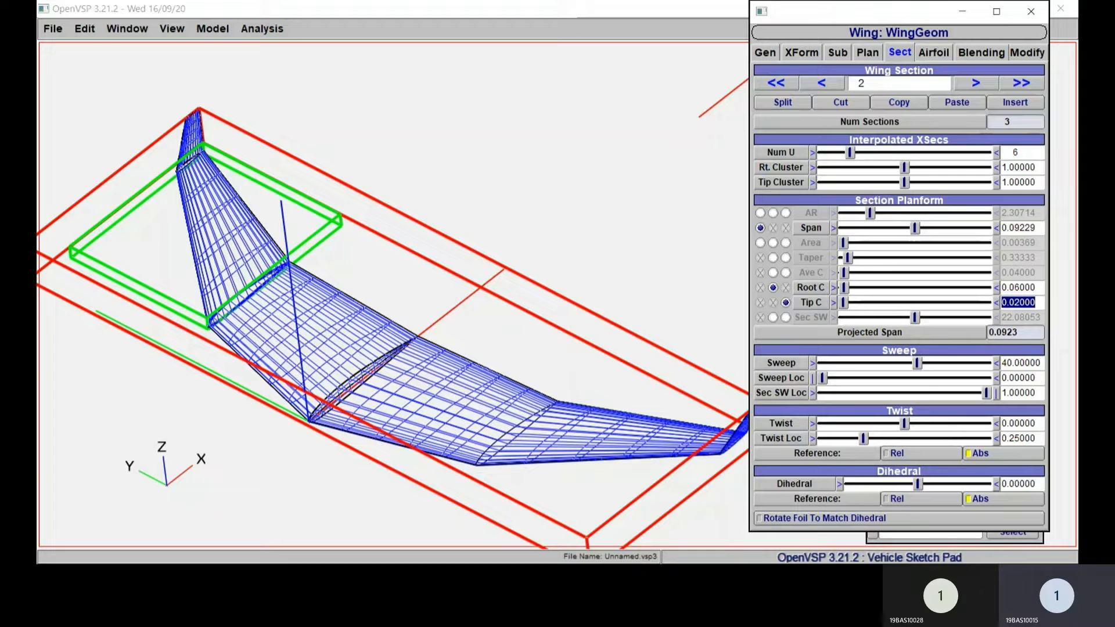
left_click(821, 83)
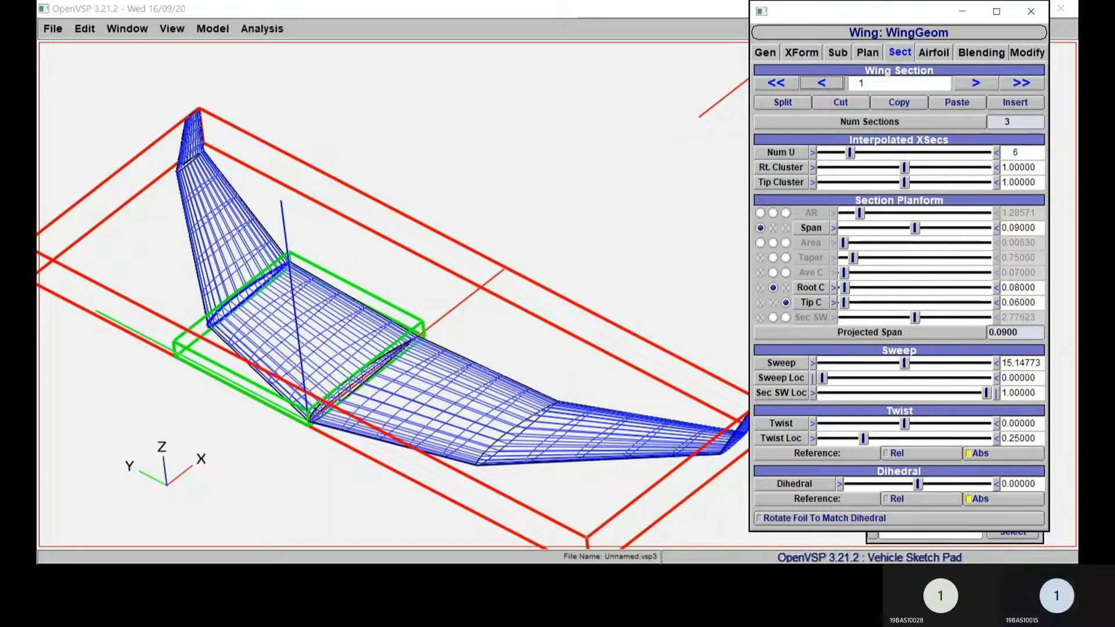
Step: Set the root chord of wing section 1 to 0.07
double_click(1019, 288)
type("0.07")
key("Return")
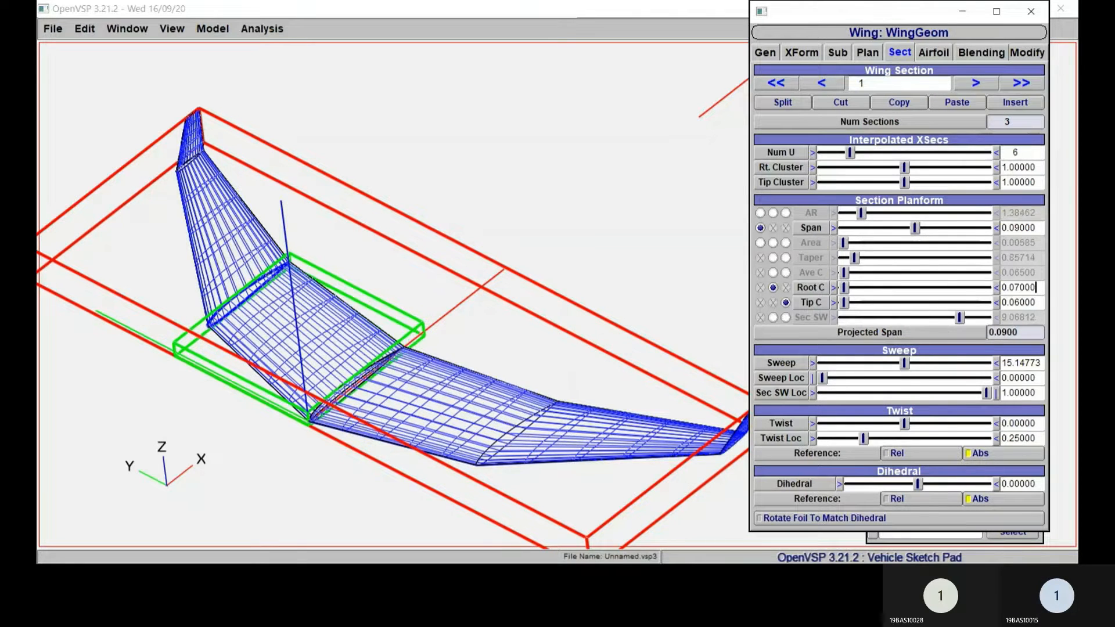
Step: Set the root chord of wing section 1 to 0.06
double_click(1018, 288)
type("0.06")
key("Return")
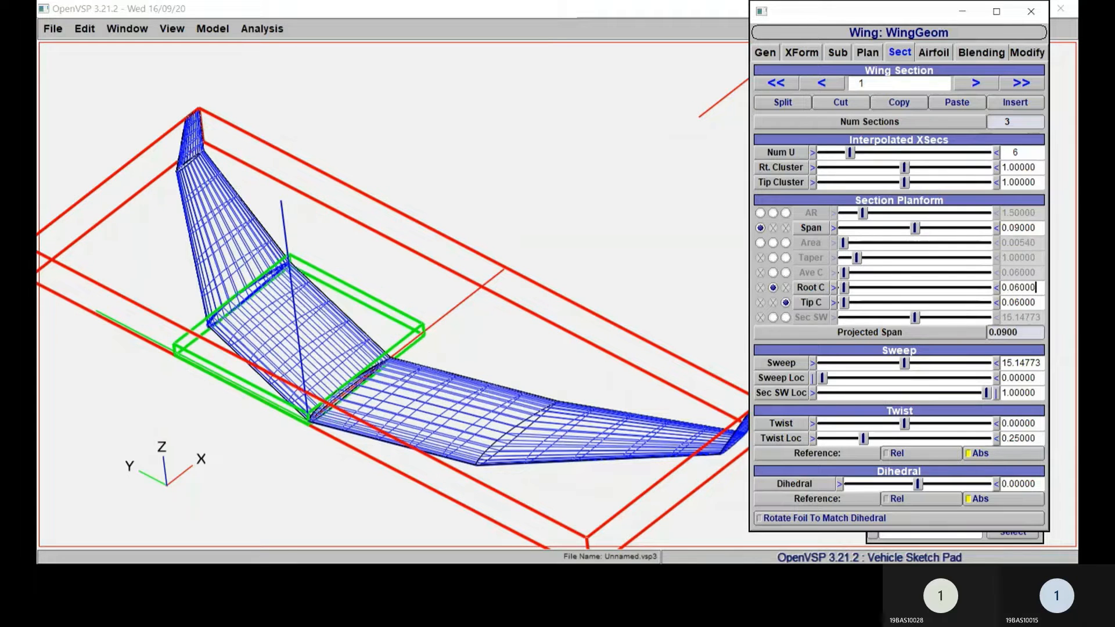
Step: Try a tip chord of 0.04 on wing section 1 and settle on 0.05
key("Tab")
type("0.04")
key("Return")
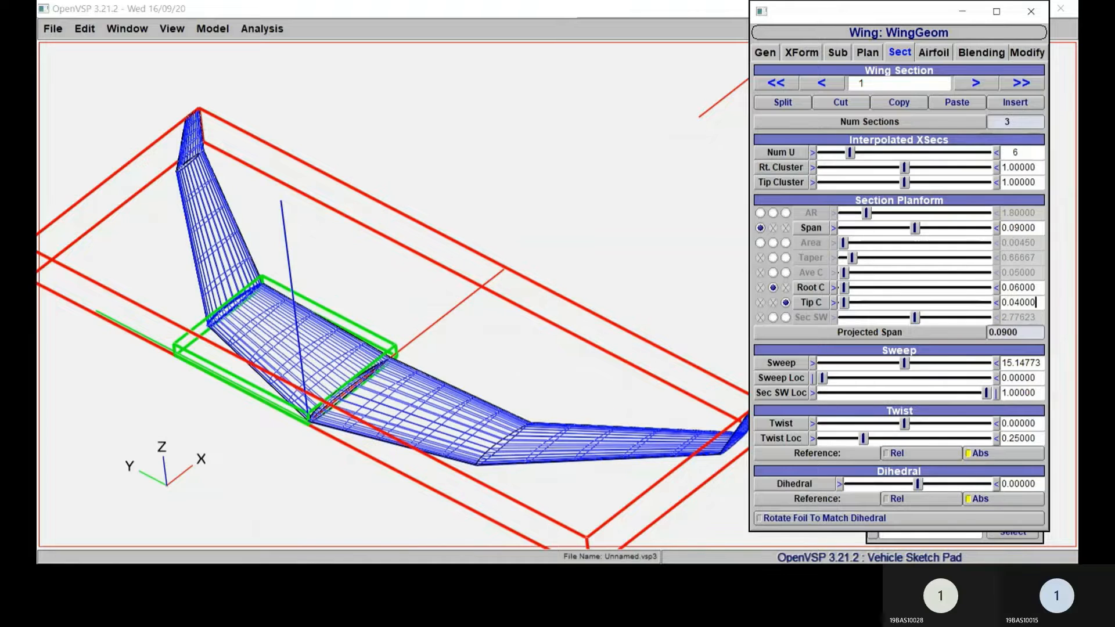
key("ctrl+a")
type("0.05")
key("Return")
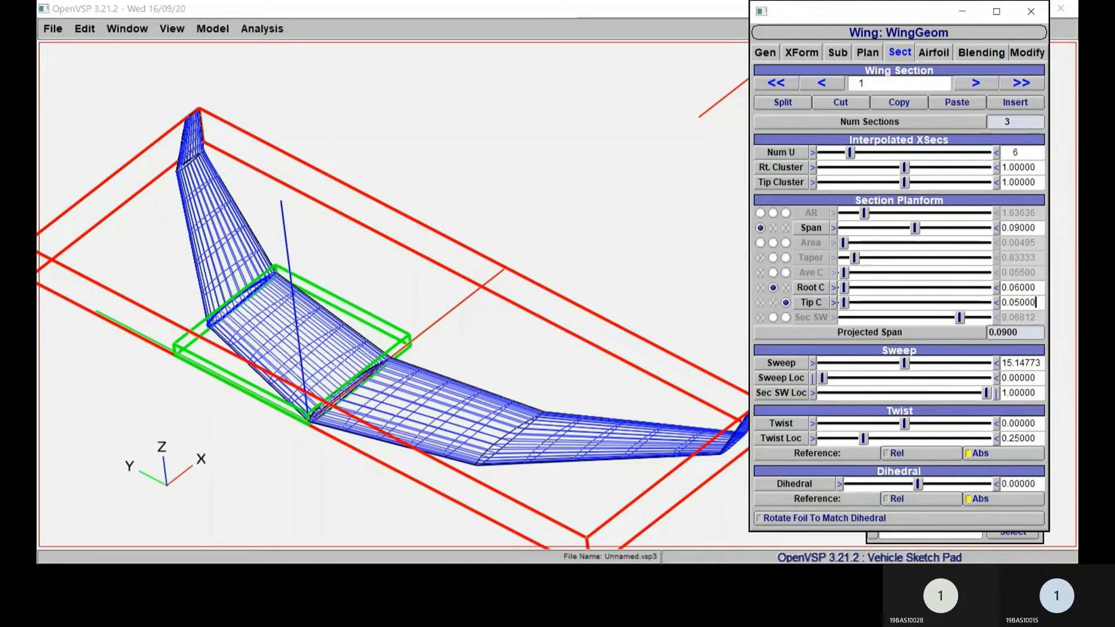
Step: Enter a tip chord of 0.02 for the outer wing panel, section 2
left_click(975, 83)
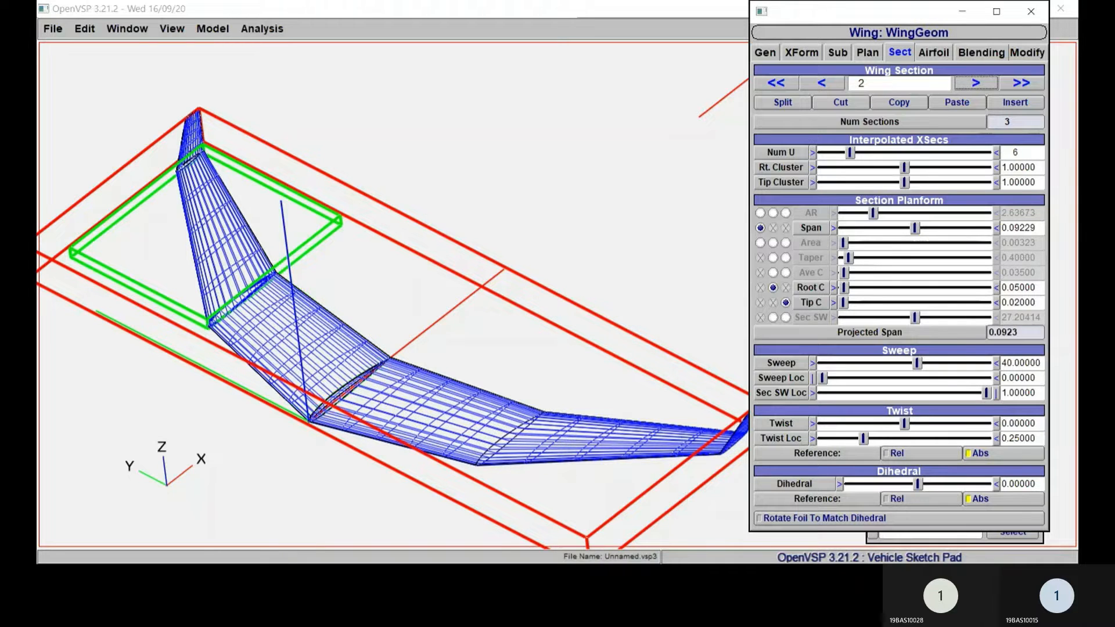
left_click(1023, 302)
key("ctrl+a")
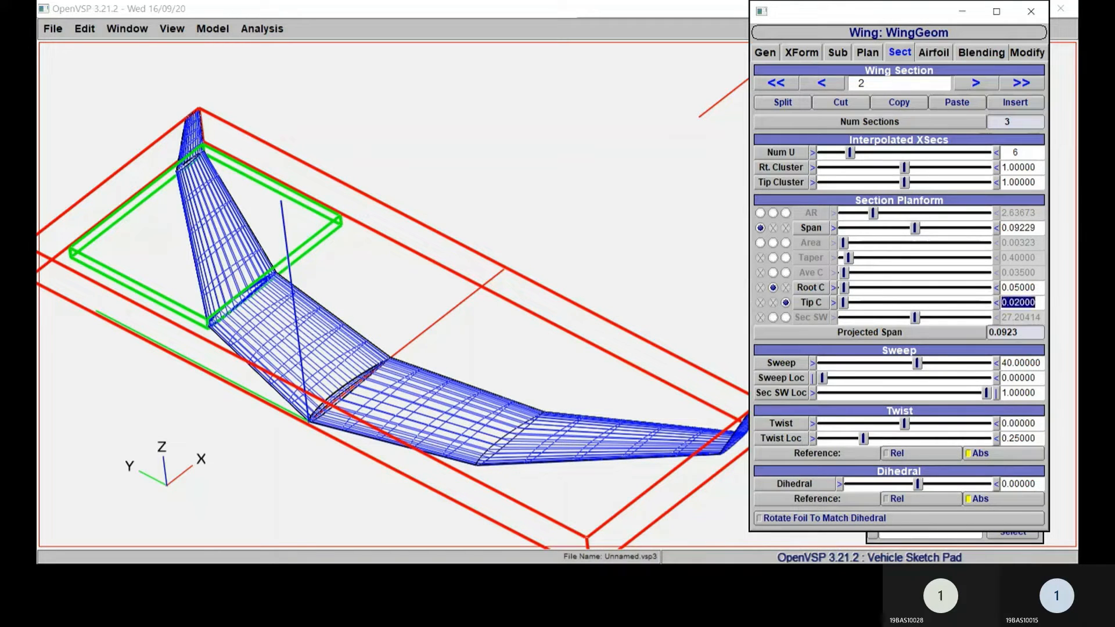
type(".0")
type("0")
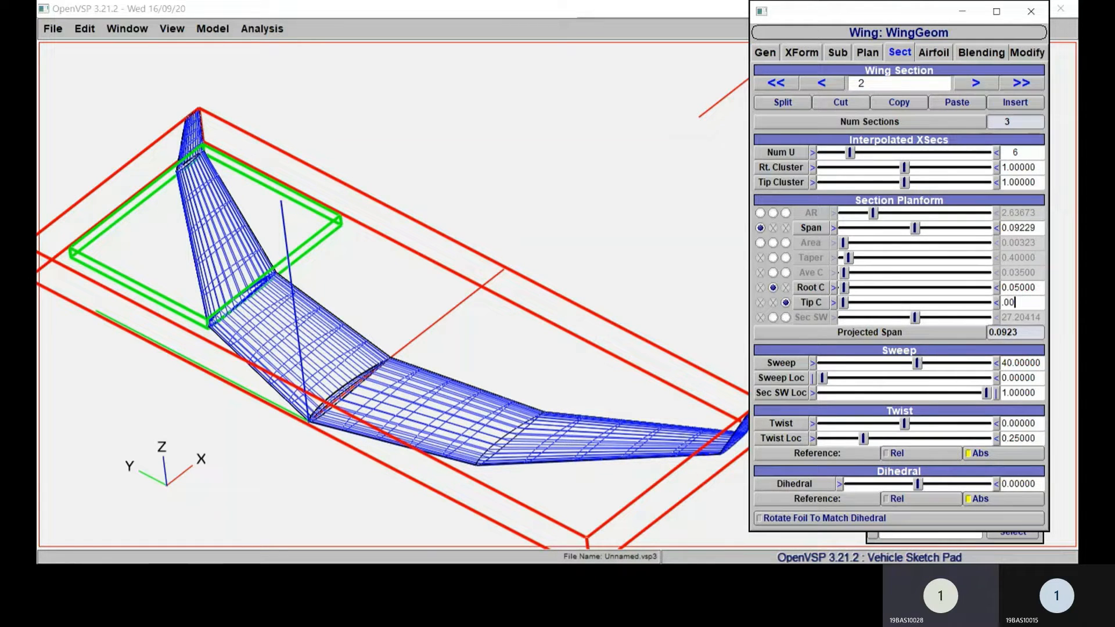
key("BackSpace")
key("BackSpace")
key("BackSpace")
type("0.")
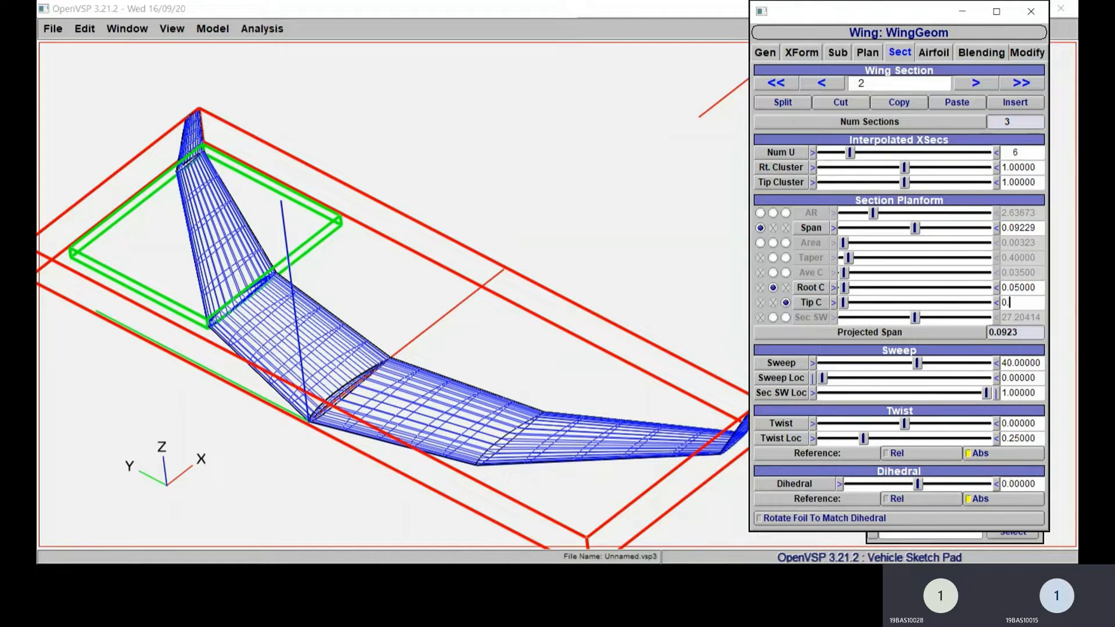
type("0")
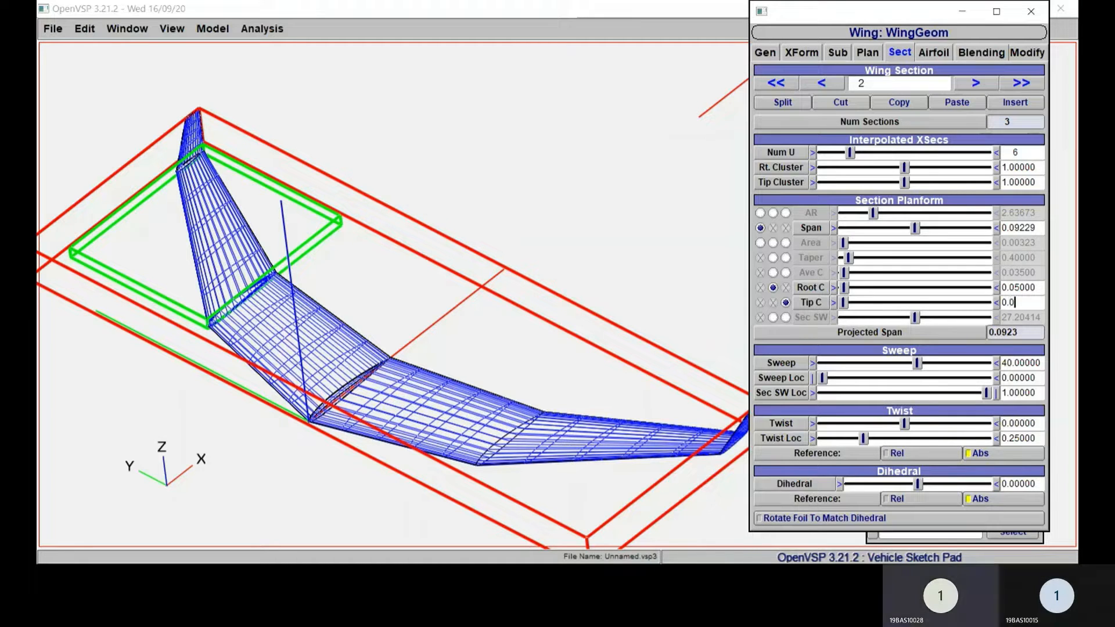
type("2")
key("Return")
left_click(1020, 302)
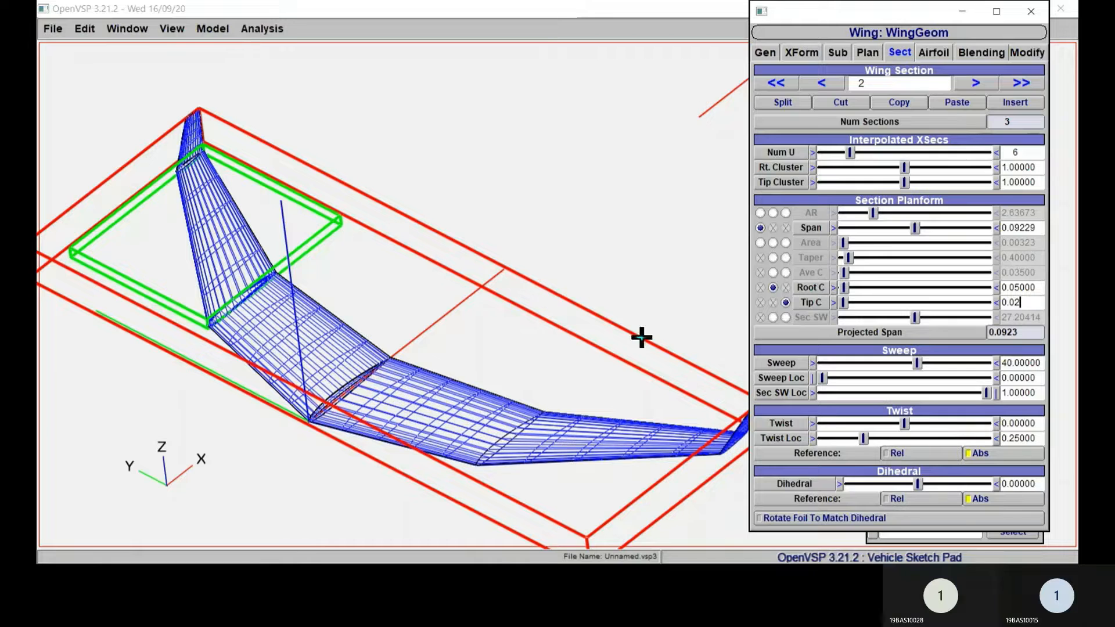
Step: Increase the span of wing section 2 slightly to about 0.0955
left_click_drag(530, 315, 636, 264)
mouse_move(914, 228)
left_mouse_down()
mouse_move(937, 228)
mouse_move(918, 227)
left_mouse_up()
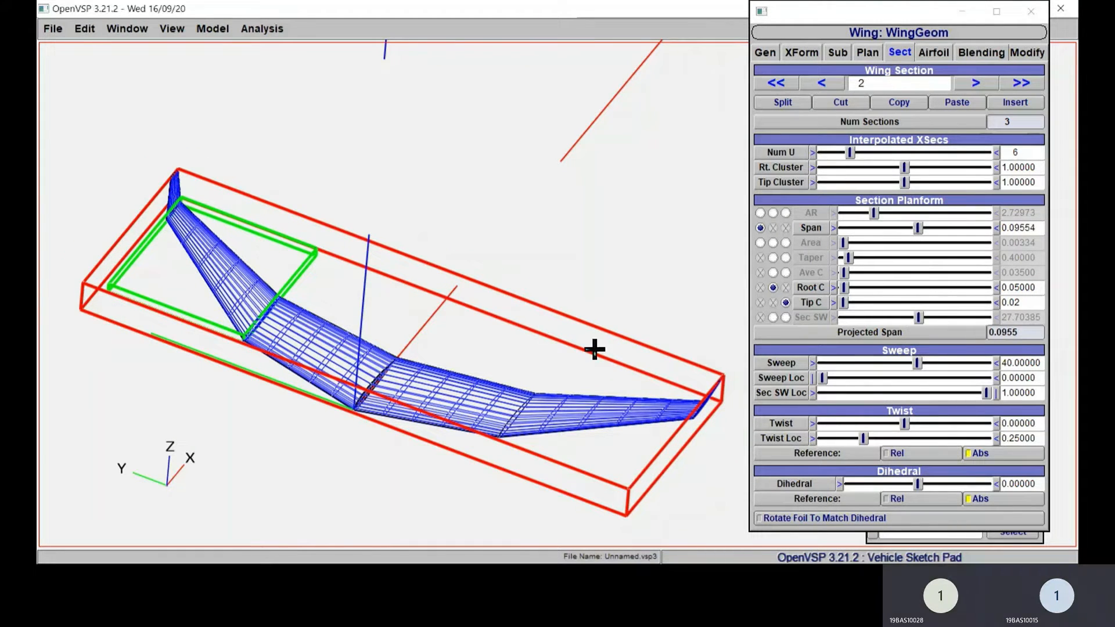
left_click_drag(593, 348, 498, 314)
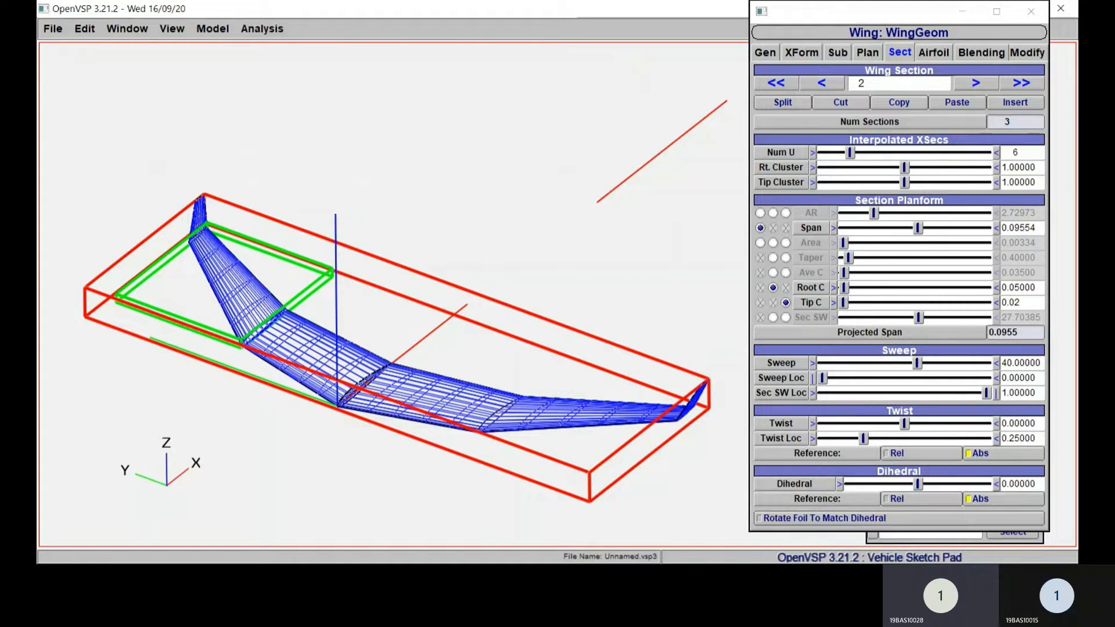
Step: Set the sweep of wing section 2 to 30 degrees
left_click_drag(1040, 363, 1001, 363)
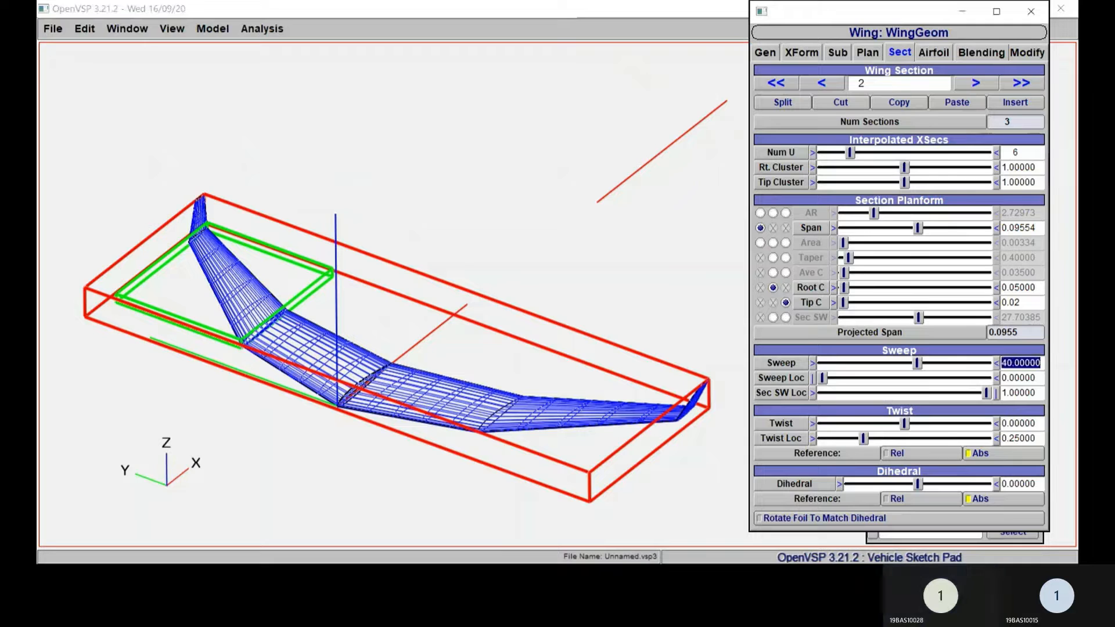
type("30")
key("Return")
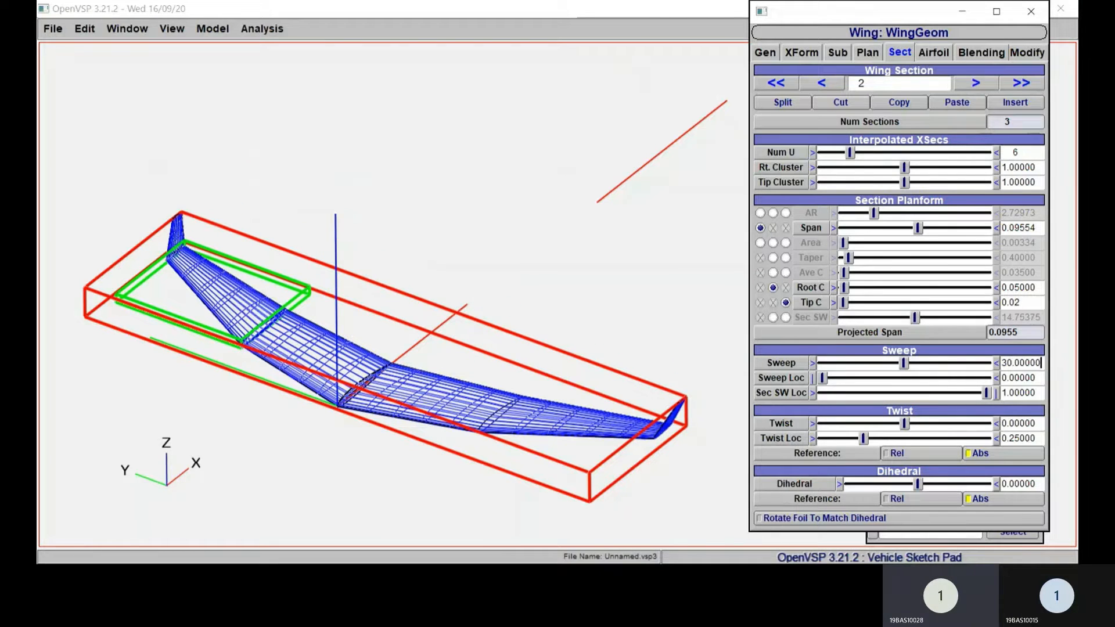
Step: Give wing section 2 a slight upward dihedral of about 2.72 degrees
right_click_drag(647, 306, 622, 306)
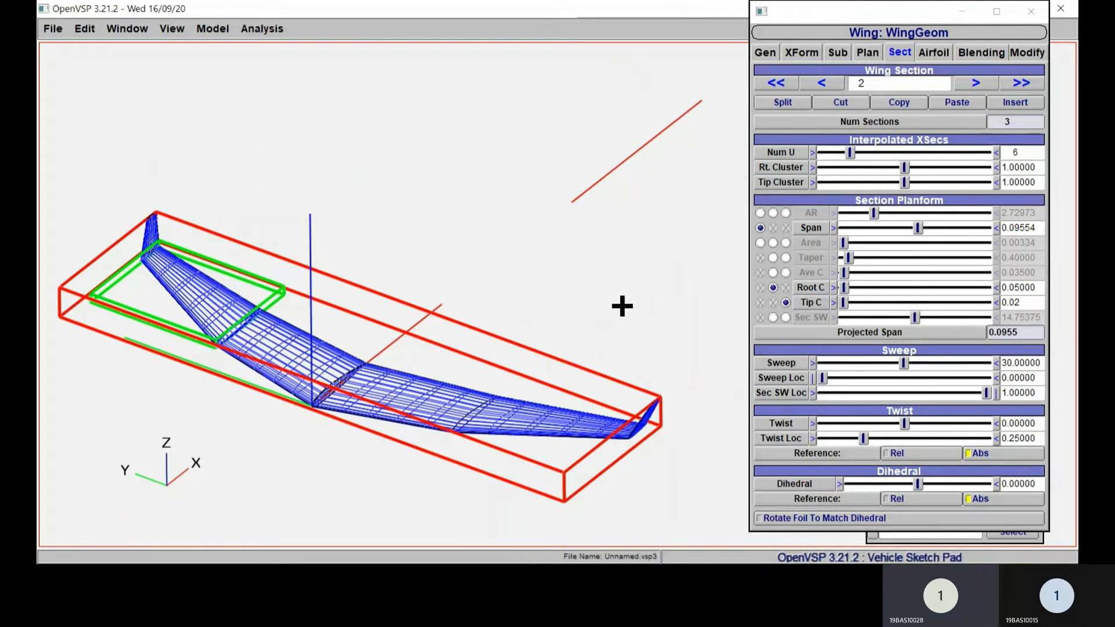
left_click_drag(622, 306, 551, 366)
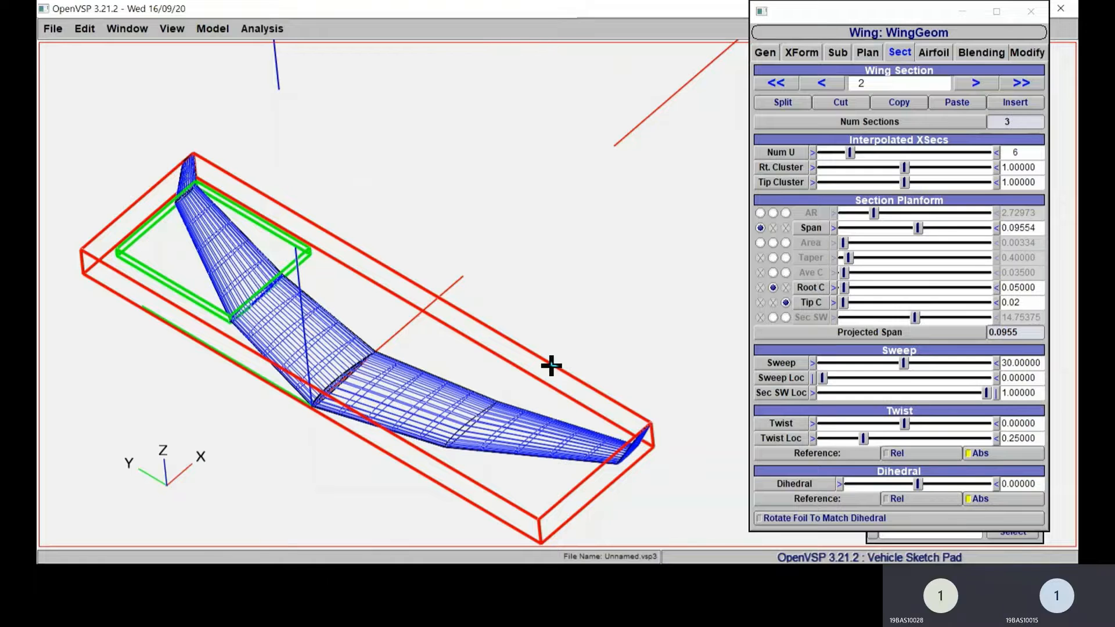
left_click_drag(552, 364, 595, 301)
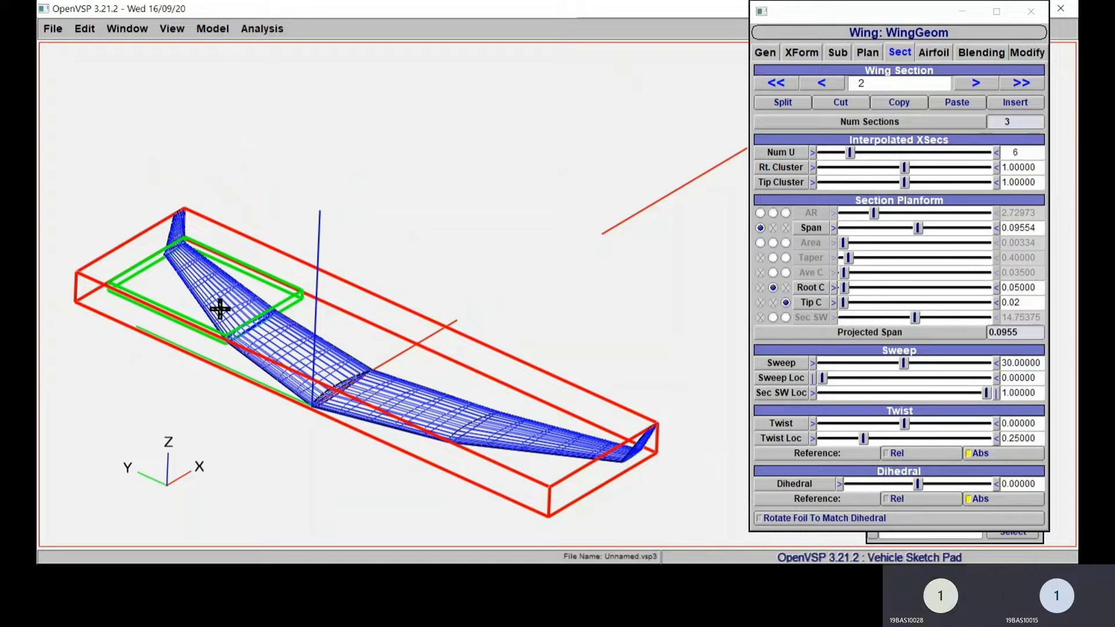
right_click_drag(519, 434, 538, 406)
mouse_move(537, 406)
left_mouse_down()
mouse_move(538, 416)
mouse_move(553, 406)
left_mouse_up()
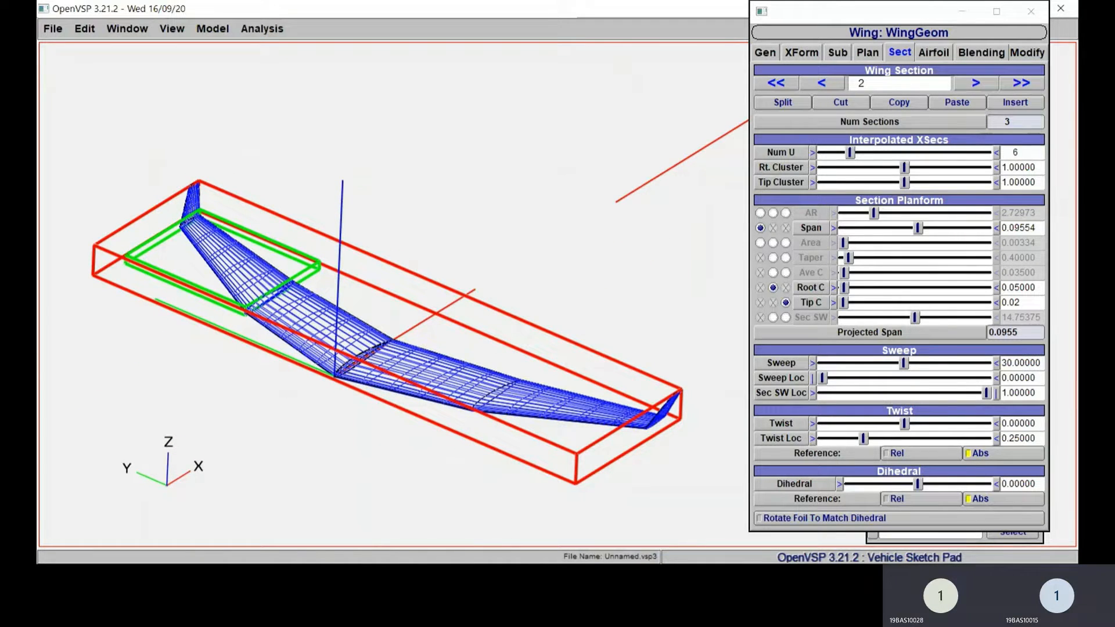
left_click_drag(918, 484, 936, 484)
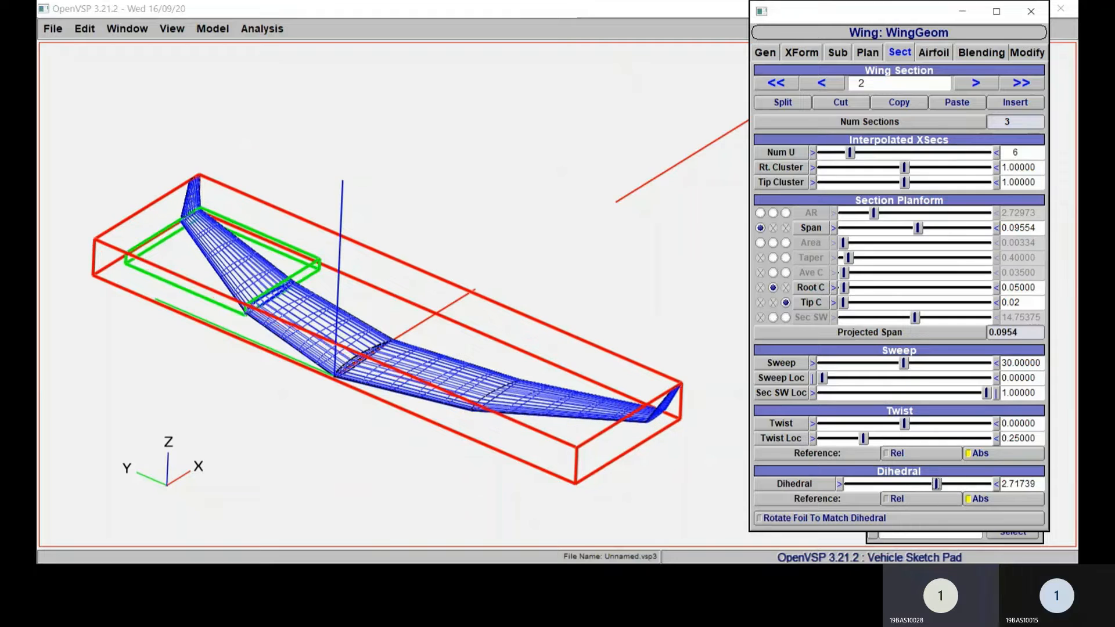
Step: Show the wing from the front with its full span in the visible area
left_click(172, 28)
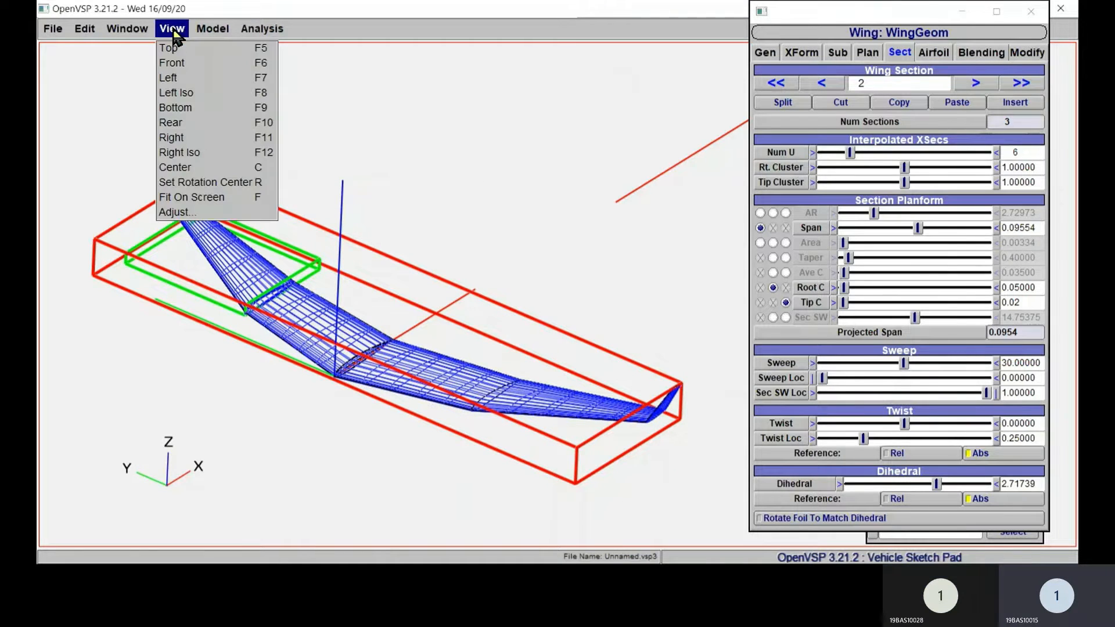
left_click(186, 64)
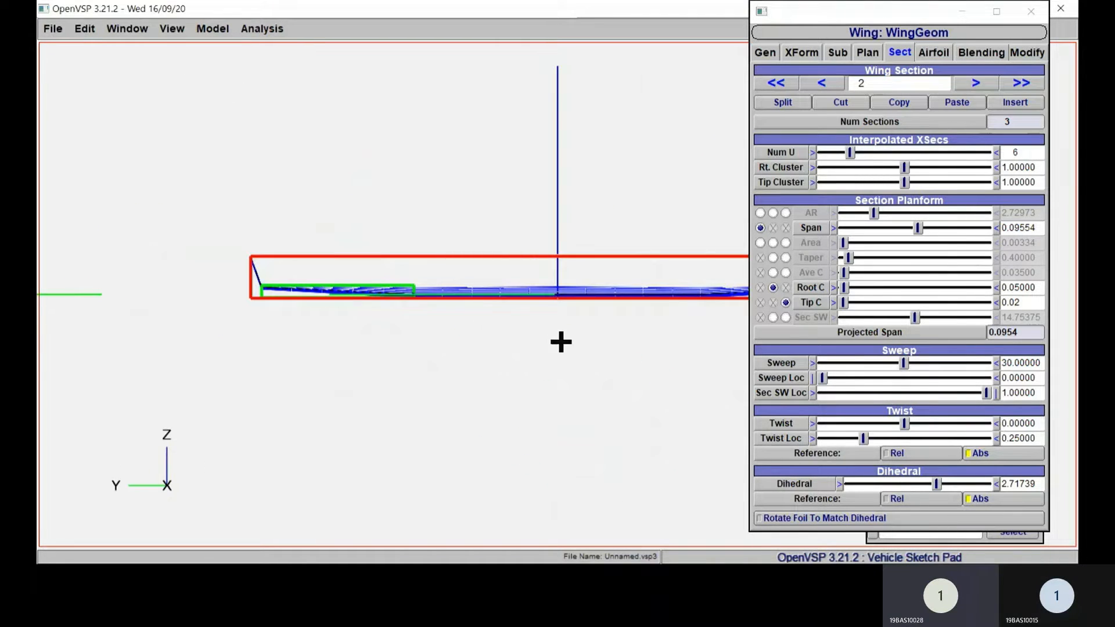
key("f")
scroll(517, 343, "down", 5)
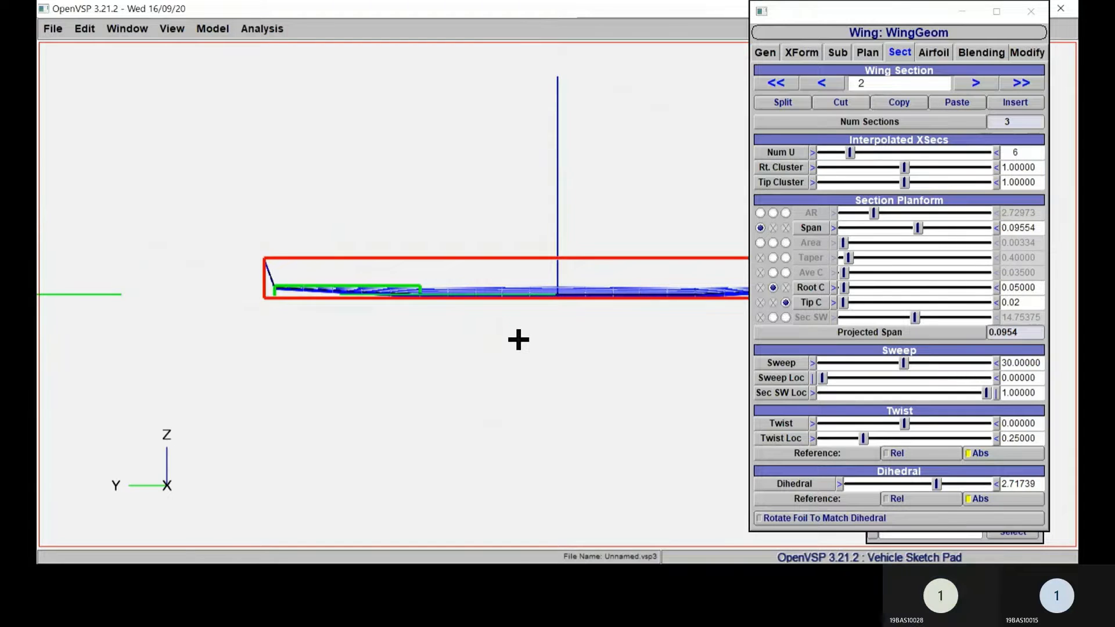
right_click_drag(518, 340, 358, 366)
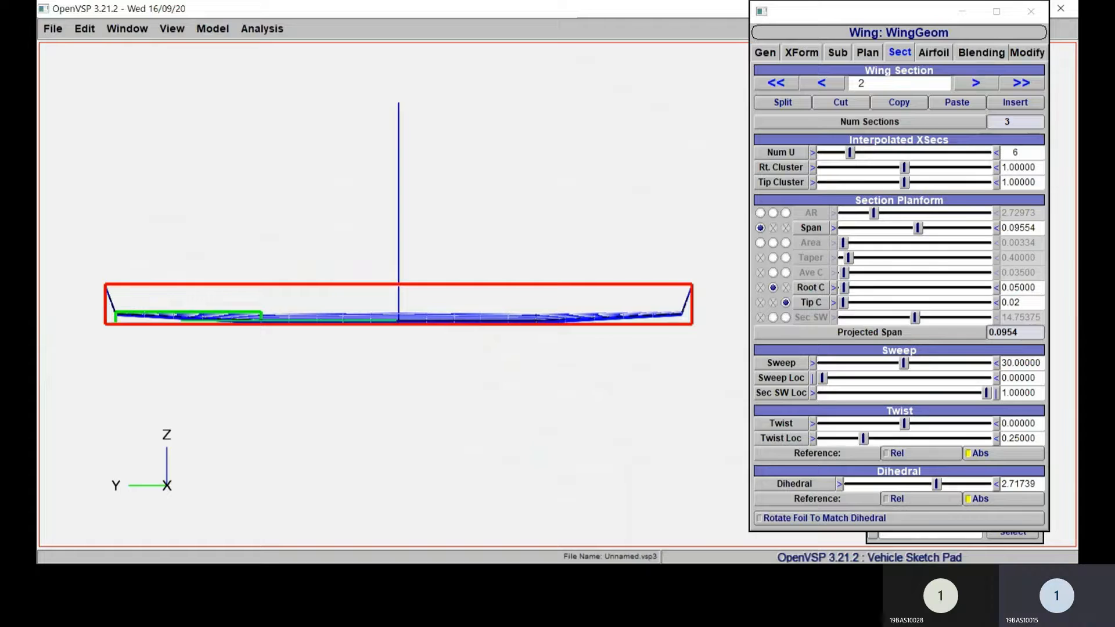
Step: Raise the dihedral of wing section 2 to 10 degrees
left_click_drag(936, 484, 968, 484)
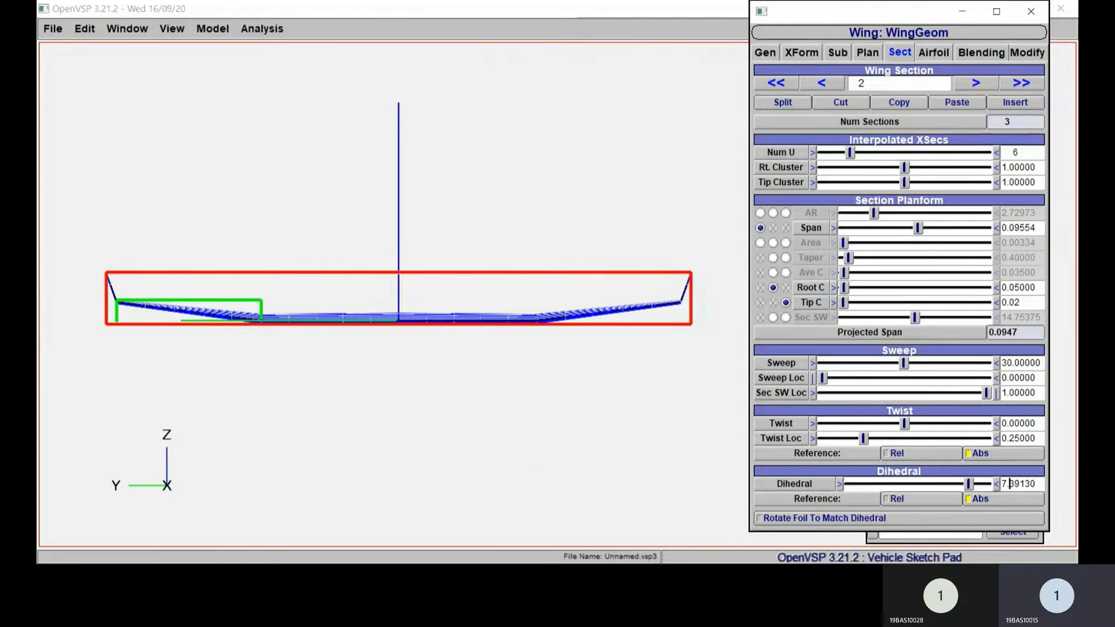
double_click(1011, 484)
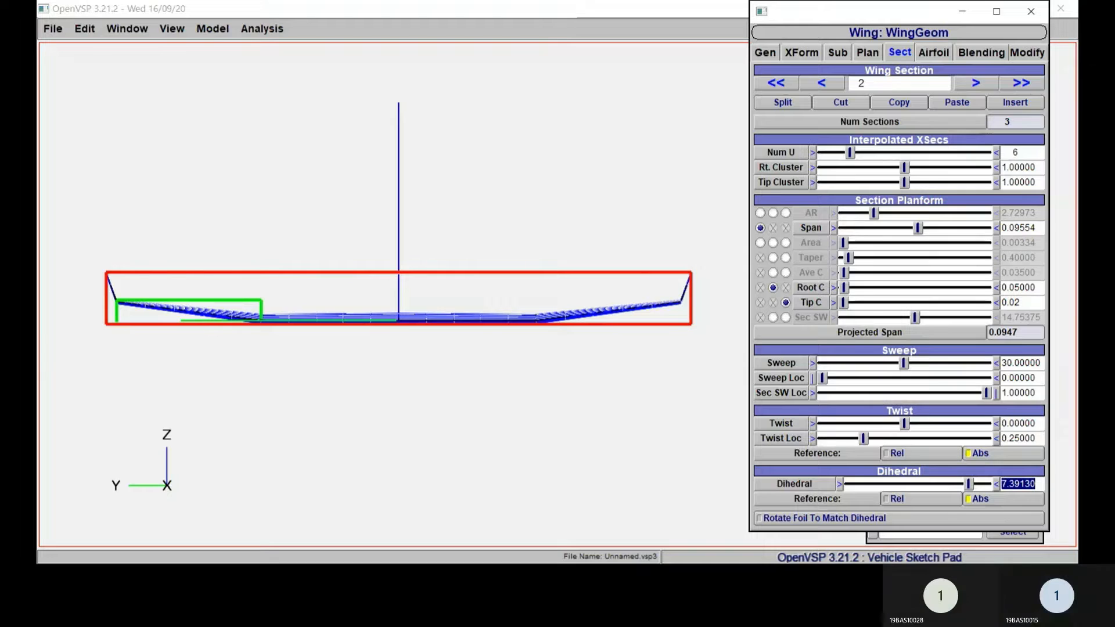
type("10")
key("Return")
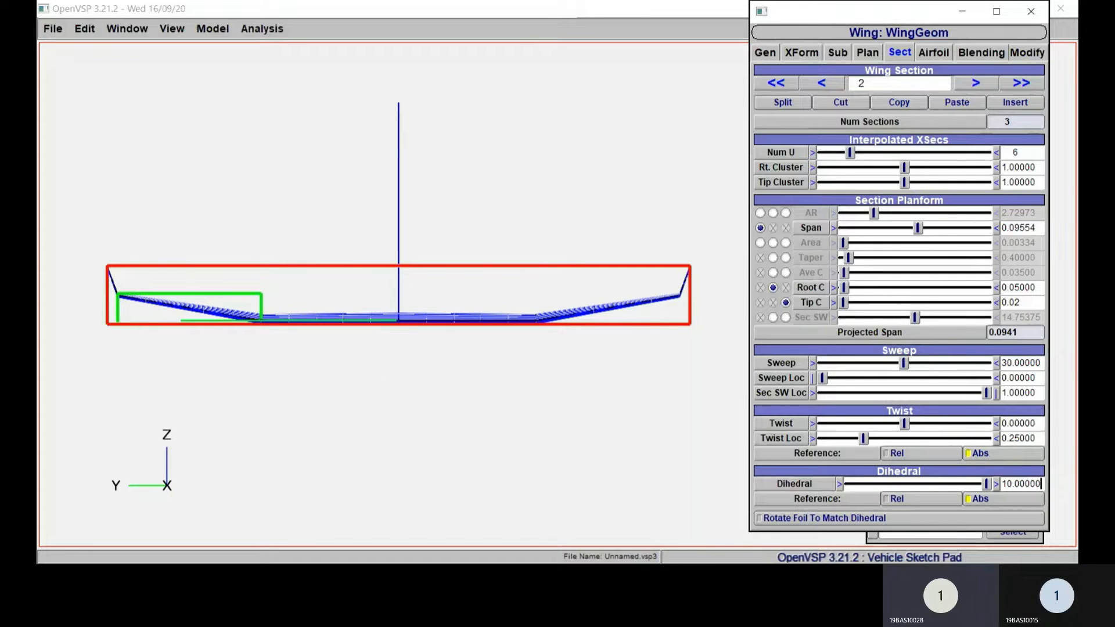
Step: Set the dihedral of wing section 2 to 12 degrees
key("Return")
type("12")
key("Return")
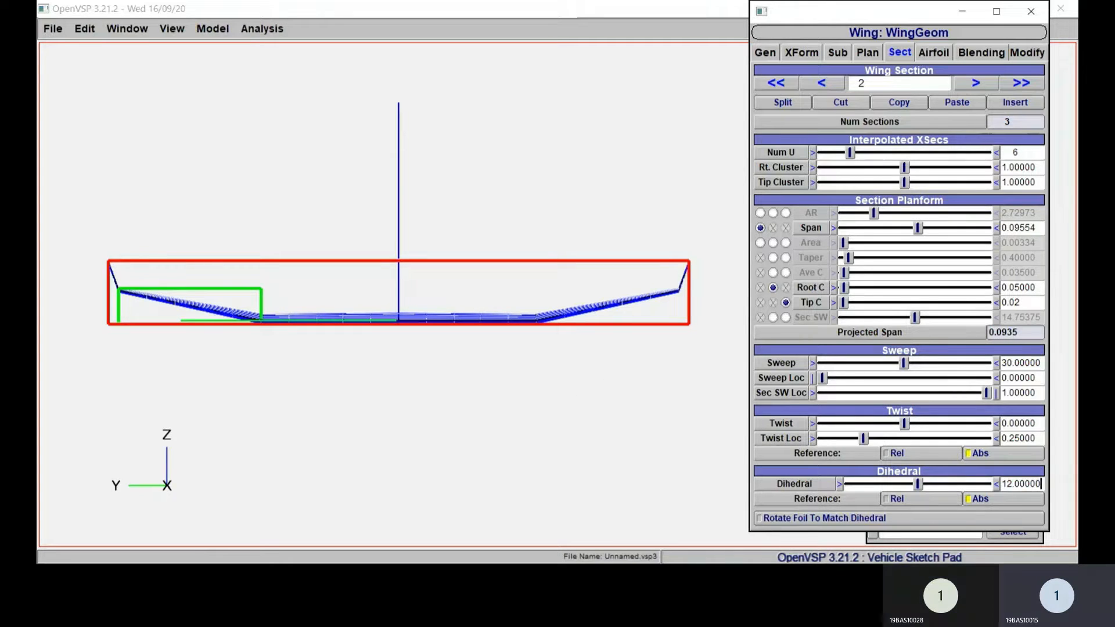
Step: Set the dihedral of wing section 2 to 11 degrees
double_click(1012, 484)
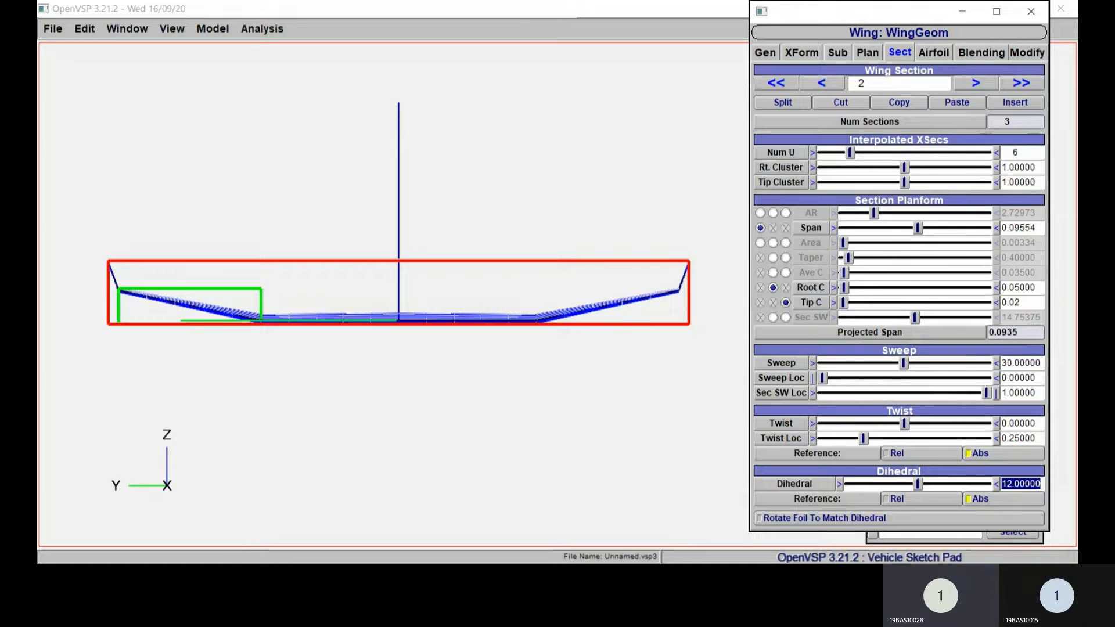
type("11")
key("Return")
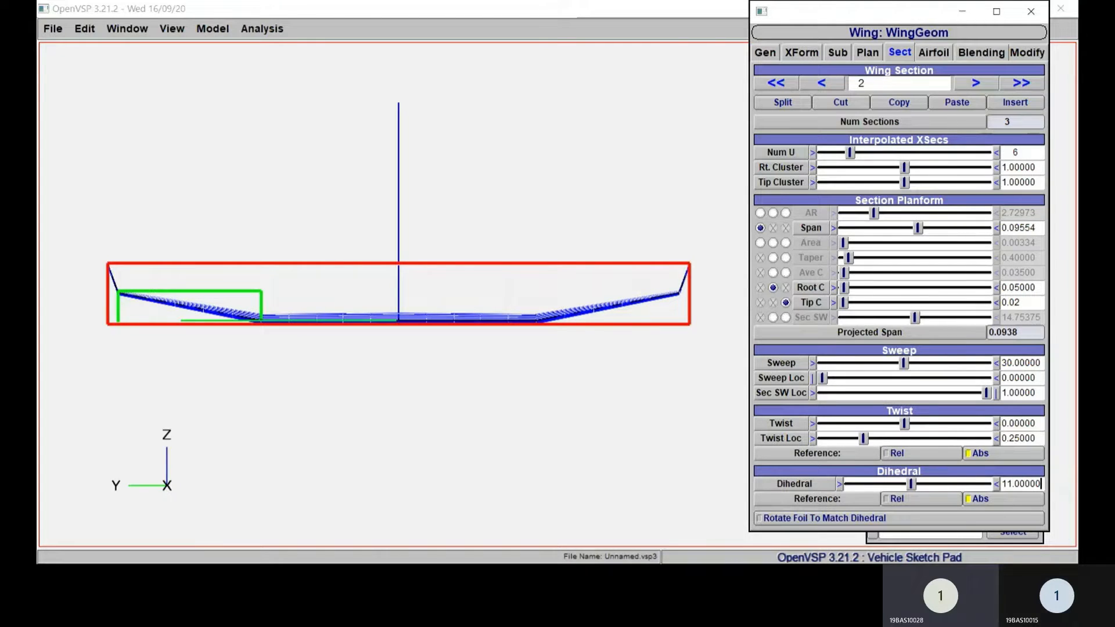
Step: Set the dihedral of the inner wing panel, section 1, to 5 degrees
left_click(822, 83)
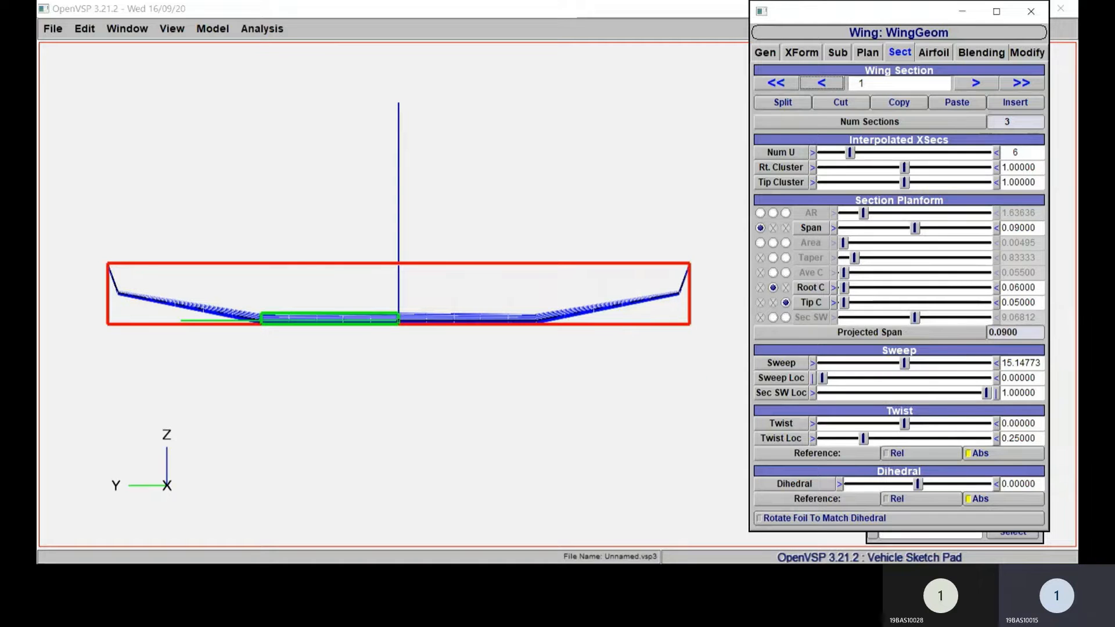
left_click_drag(1036, 484, 1000, 484)
type("5")
key("Return")
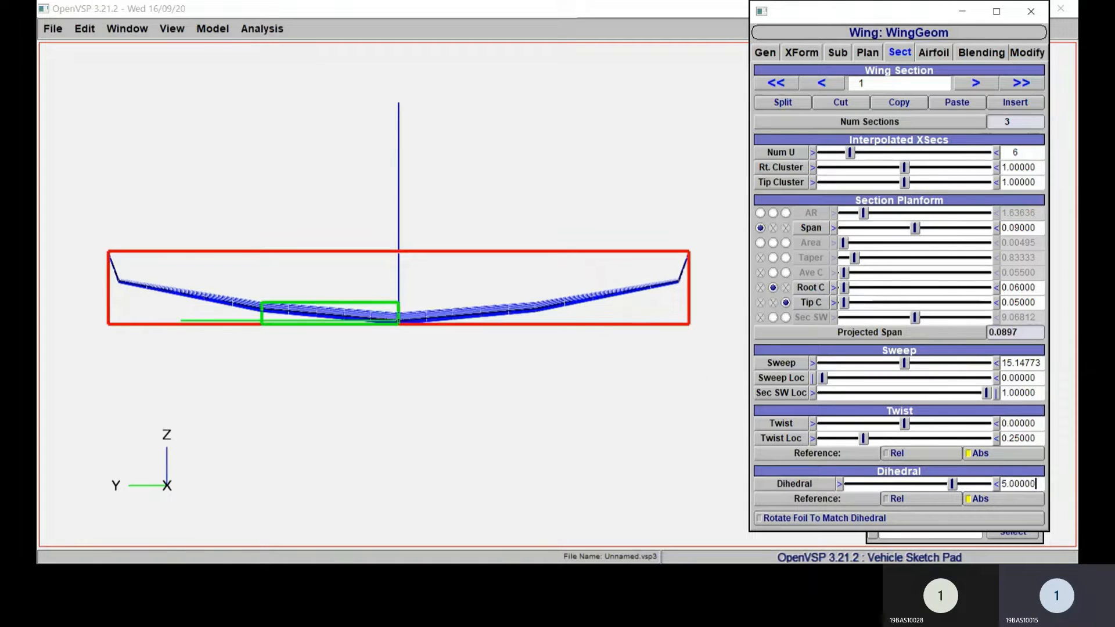
Step: Examine the wing from the front and at an angle, and compare the airfoil types and camber settings of airfoil sections 0 to 3
right_click_drag(528, 375, 550, 384)
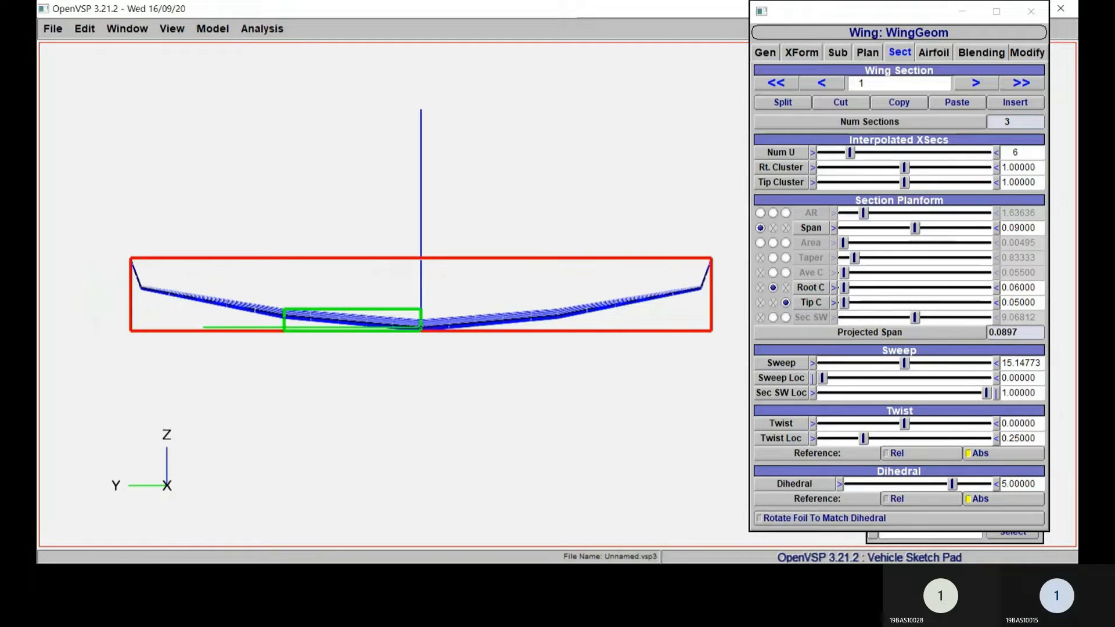
mouse_move(642, 393)
right_mouse_down()
mouse_move(627, 410)
mouse_move(642, 391)
mouse_move(630, 397)
right_mouse_up()
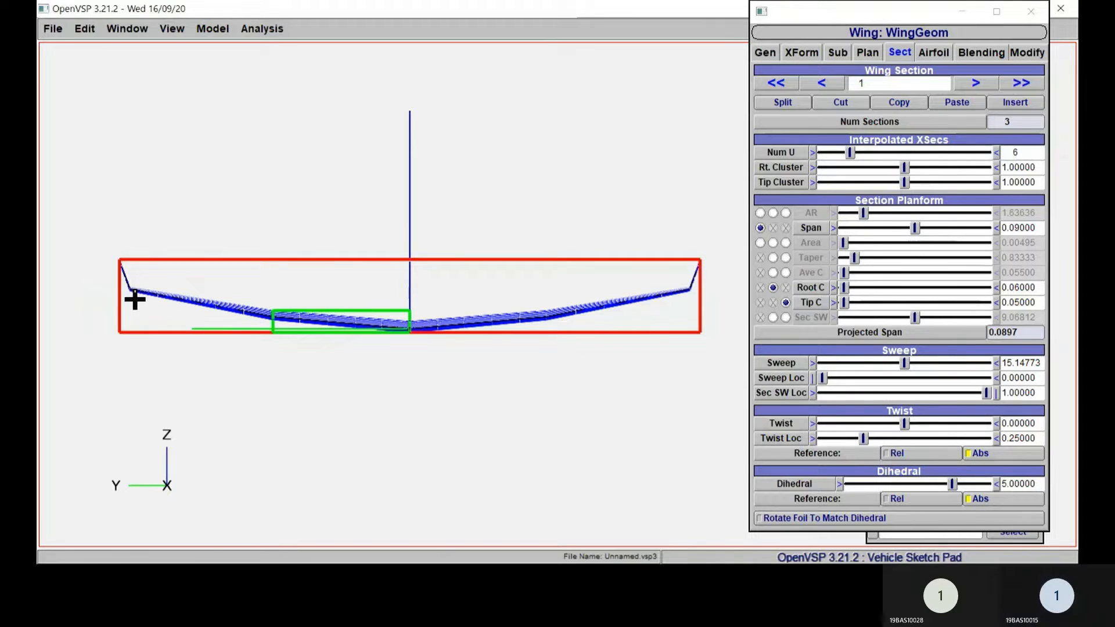
right_click_drag(512, 418, 509, 420)
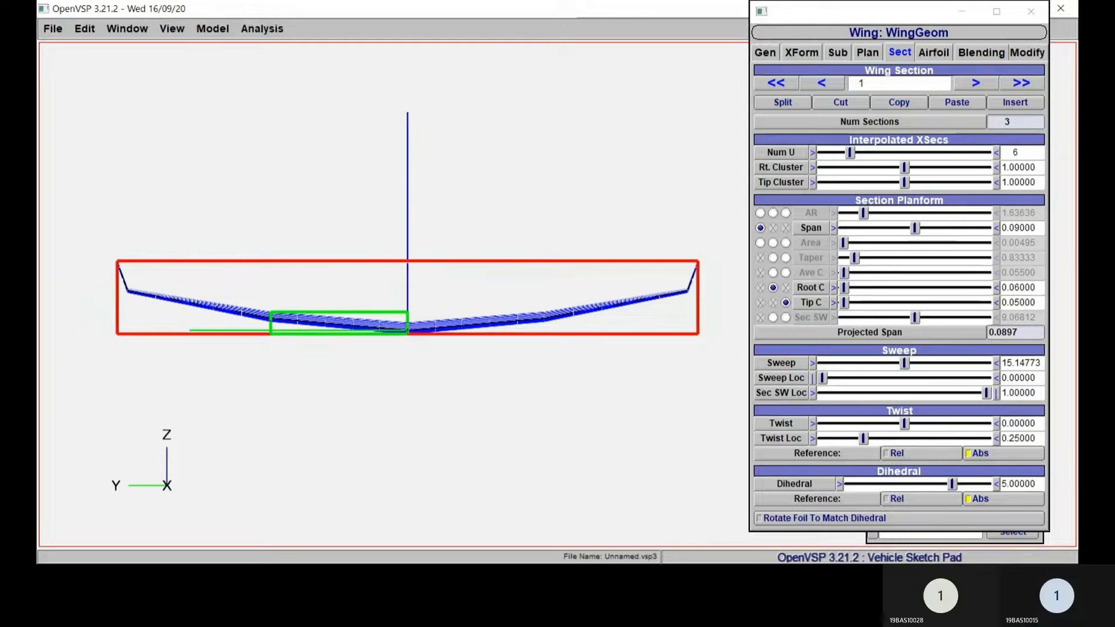
left_click_drag(509, 420, 421, 418)
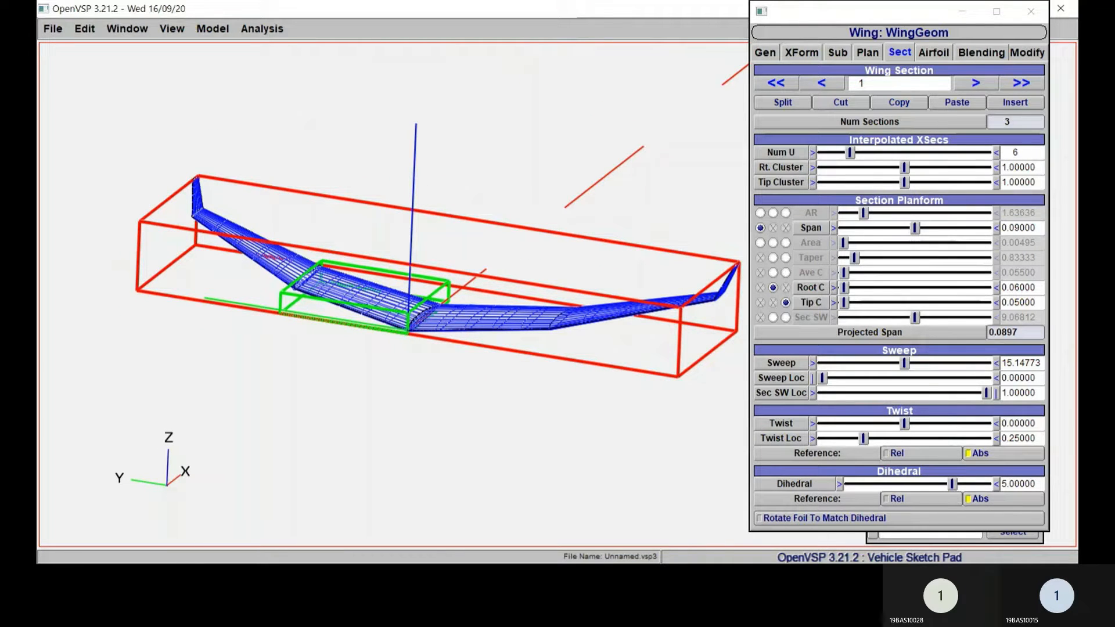
left_click(934, 53)
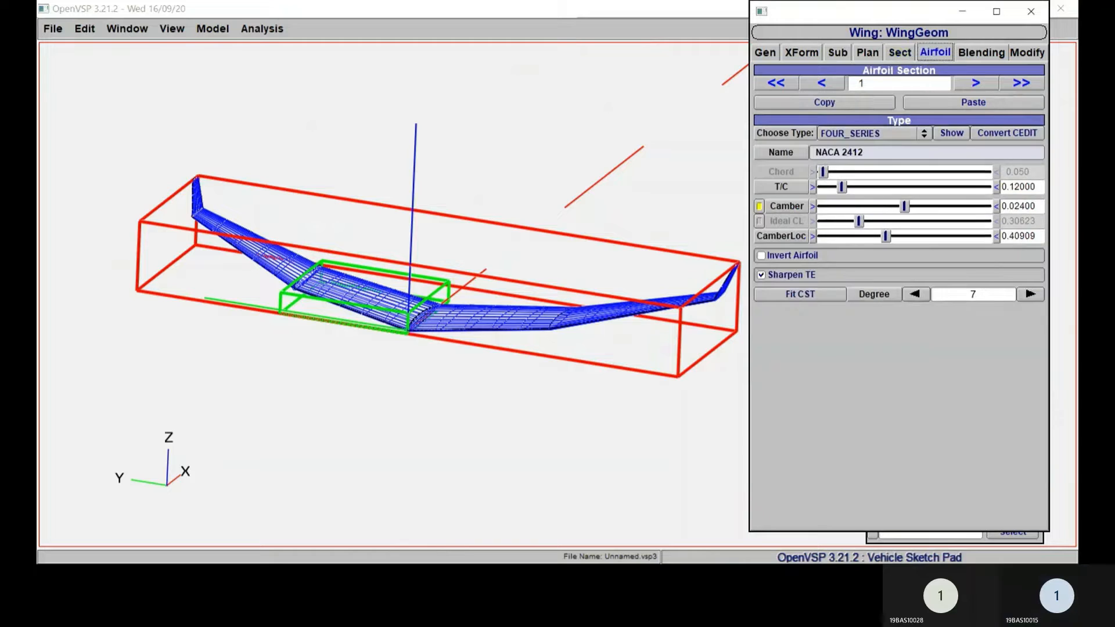
double_click(1015, 206)
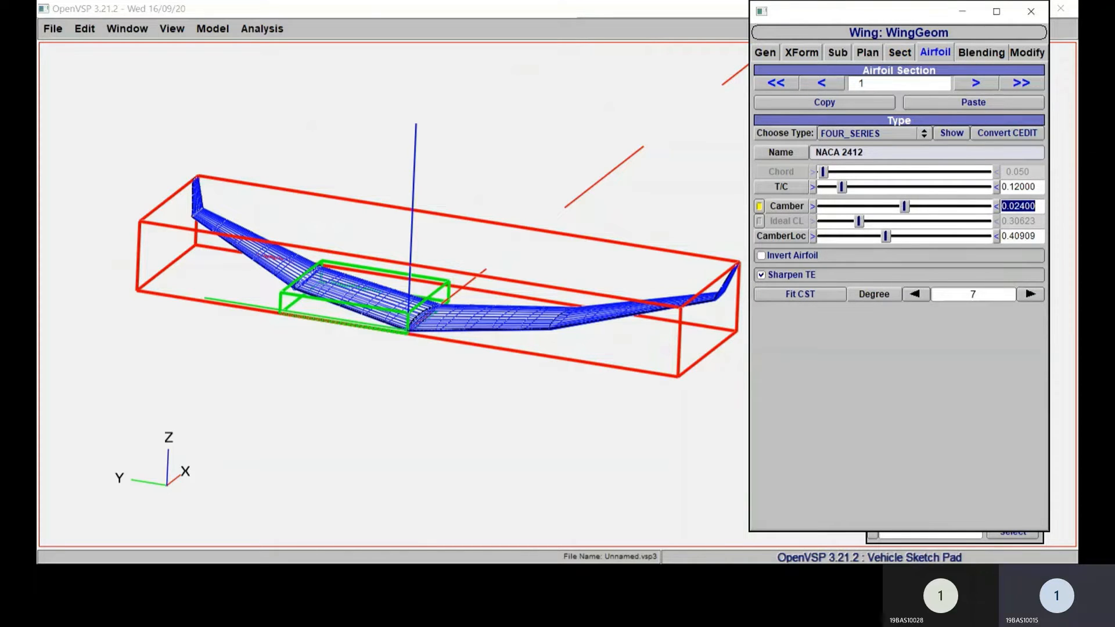
left_click(976, 83)
left_click(532, 246)
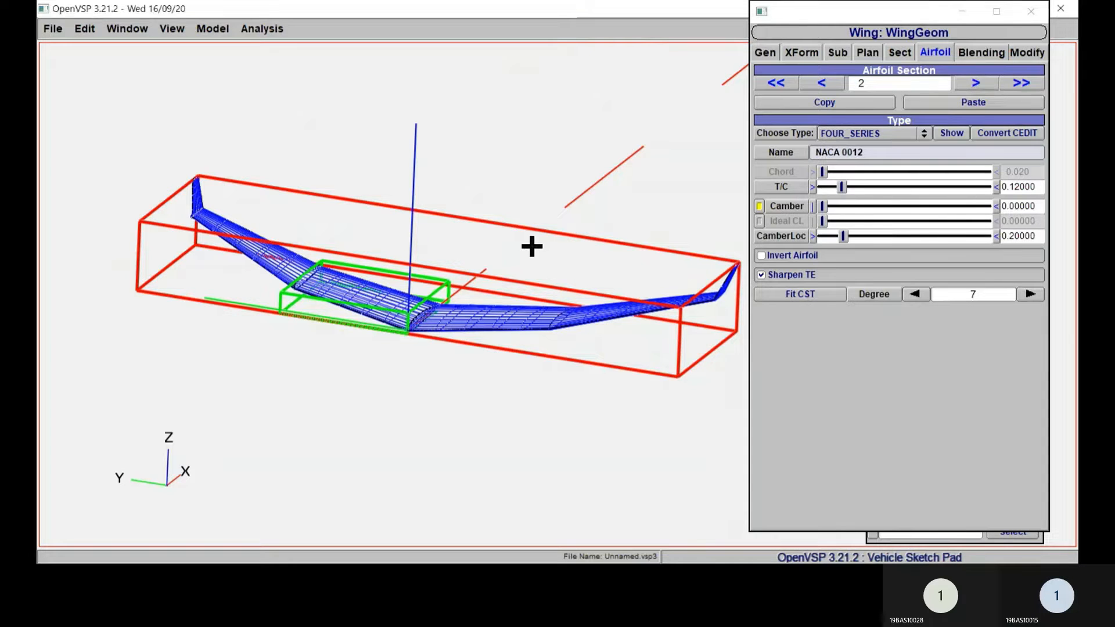
left_click_drag(532, 246, 503, 368)
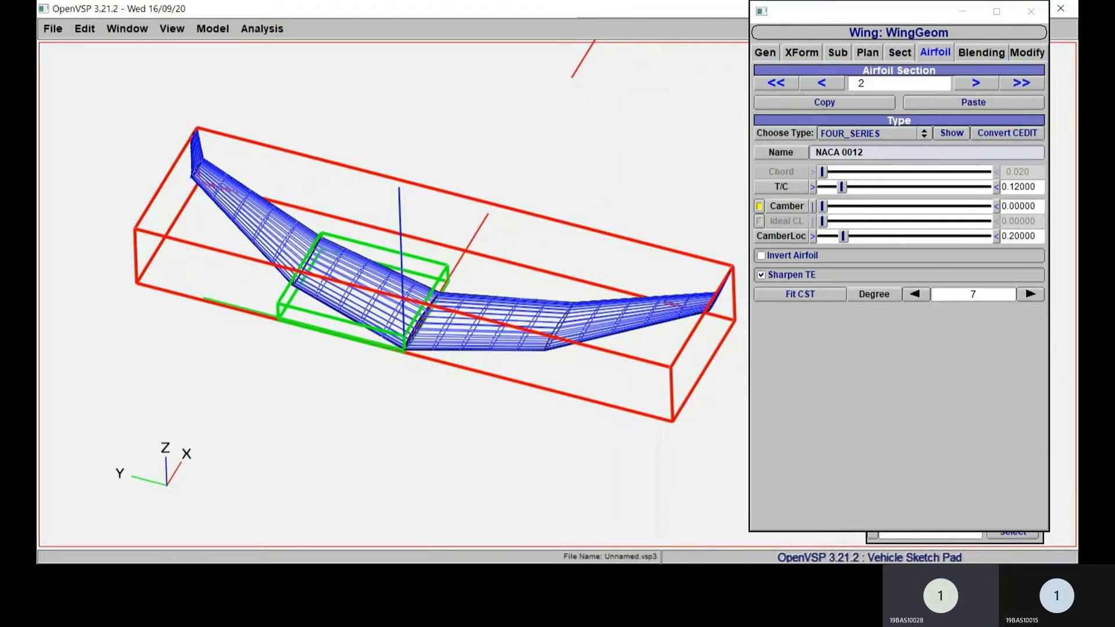
left_click(975, 83)
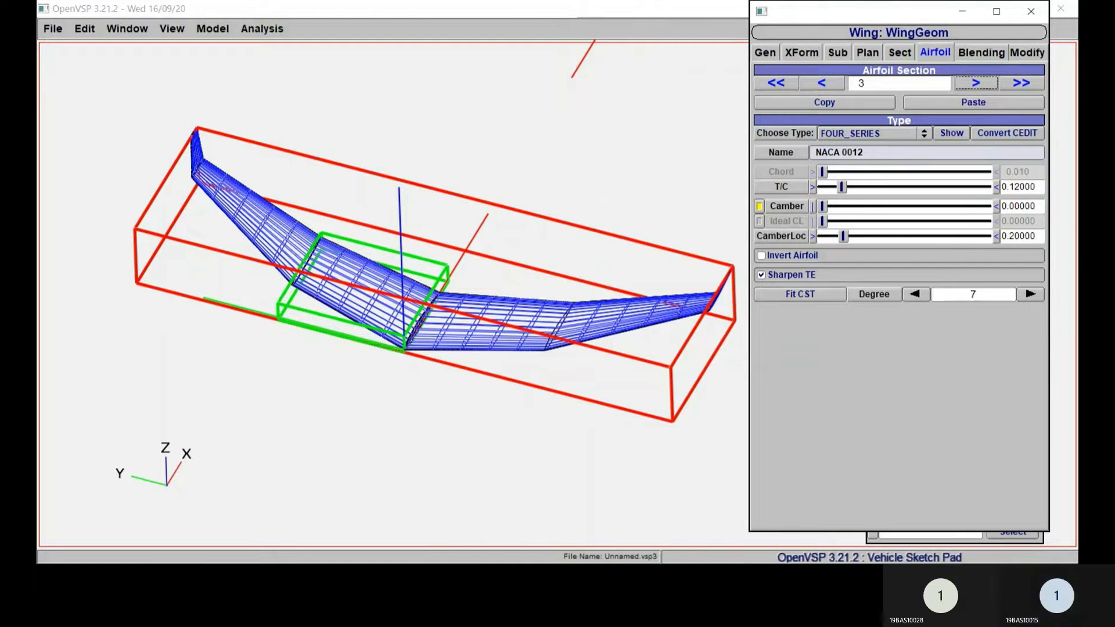
left_click(821, 83)
left_click(821, 83)
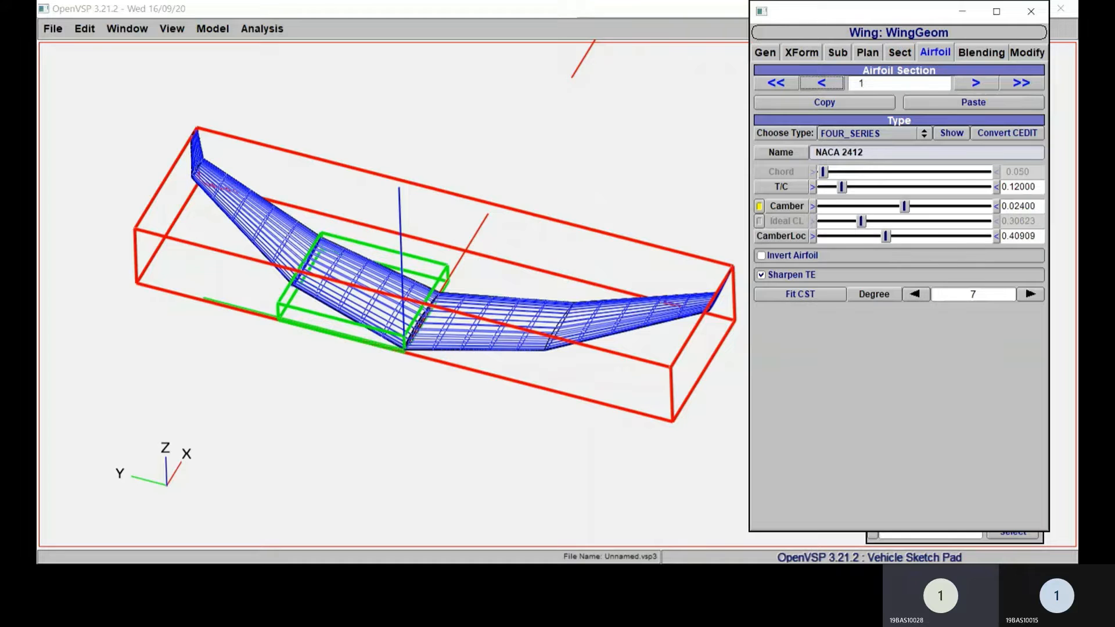
left_click(821, 84)
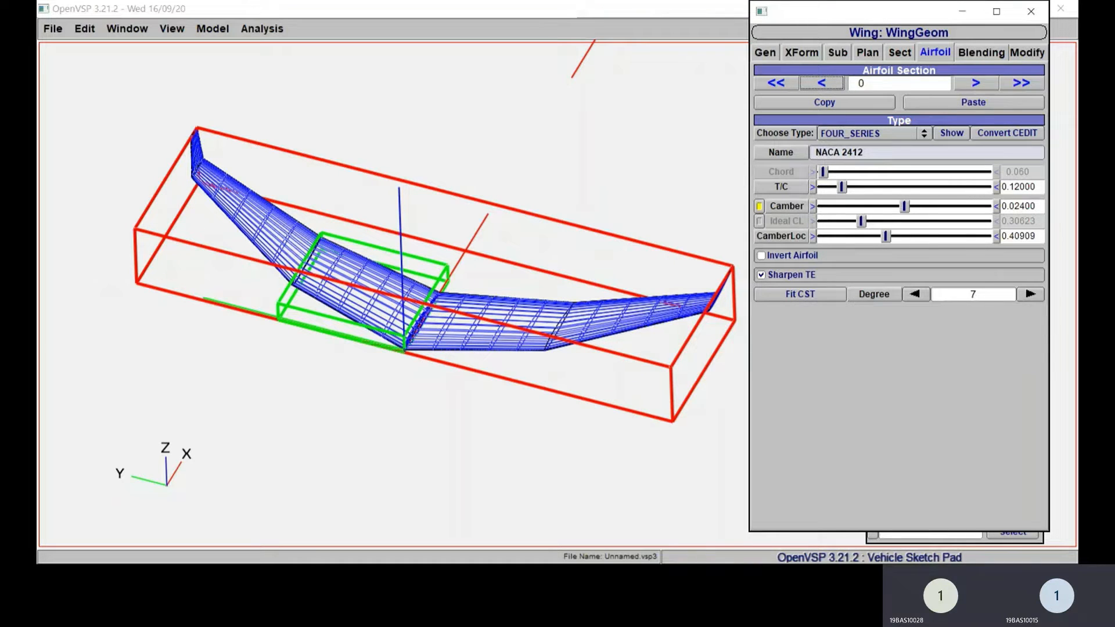
left_click(975, 83)
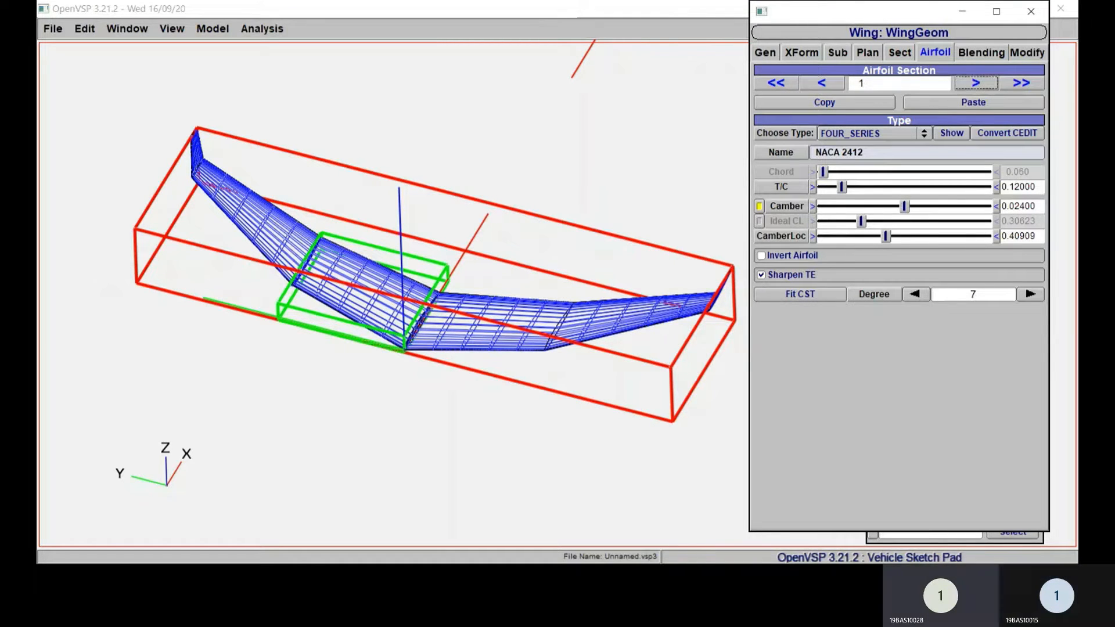
Step: Set the camber of airfoil section 2 to 0.024 and its camber location to 0.4 to make it a NACA 2412
left_click(976, 83)
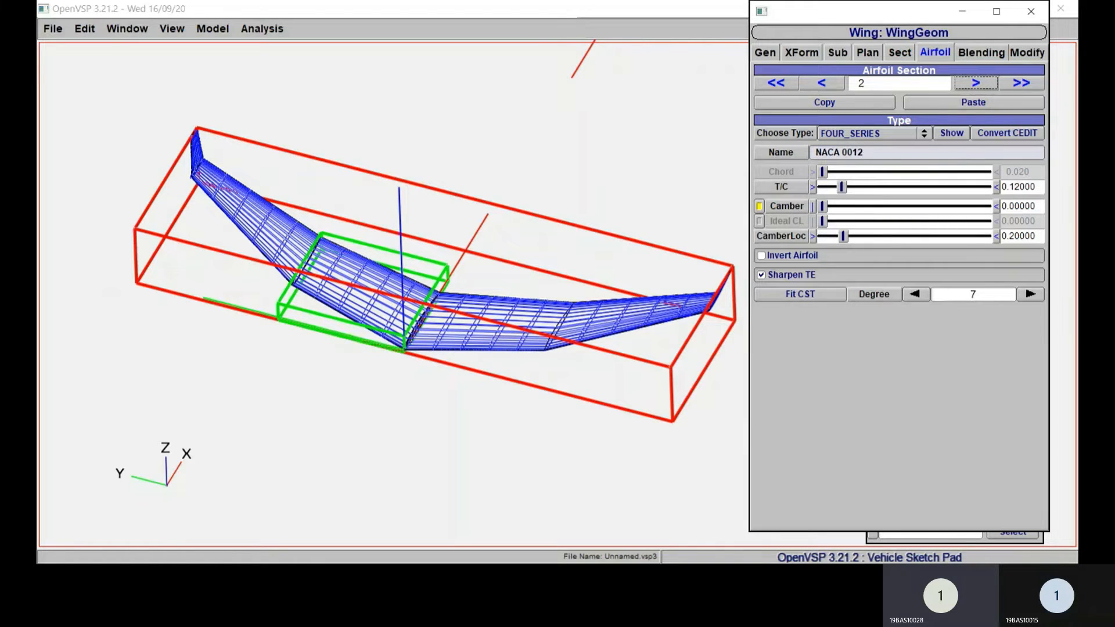
left_click_drag(1036, 207, 1001, 207)
type("0.02400")
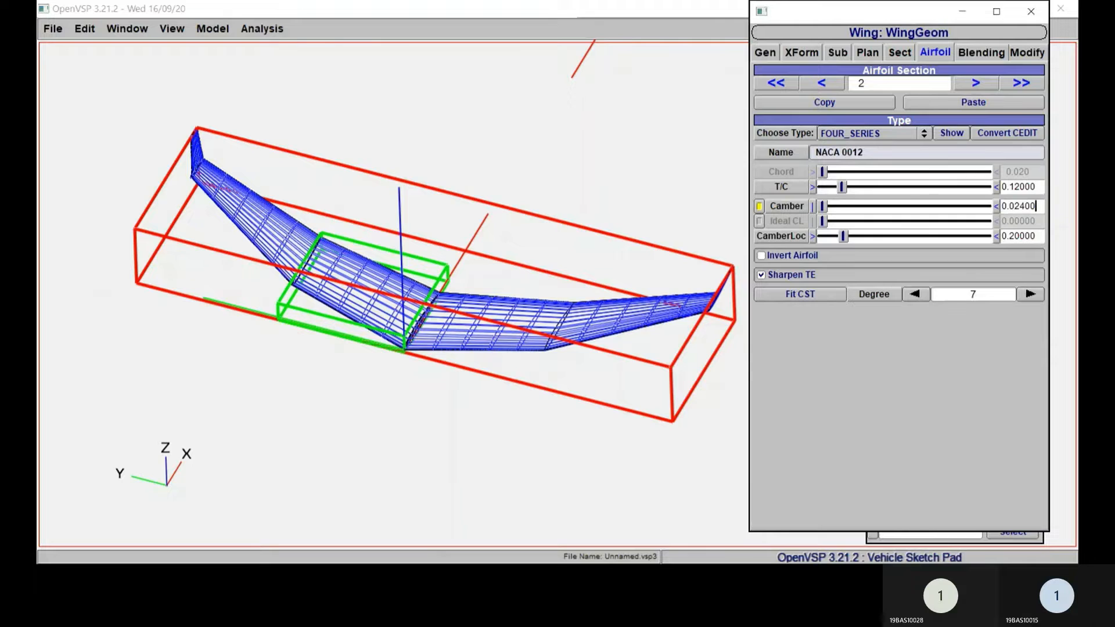
key("Return")
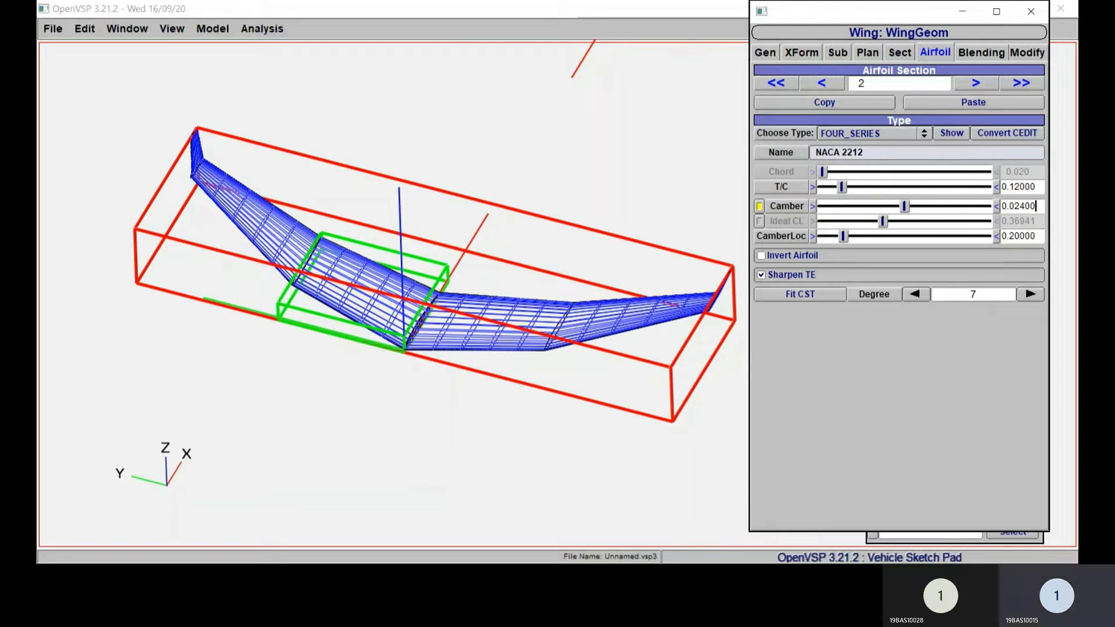
key("ctrl+a")
type("0.40000")
key("Return")
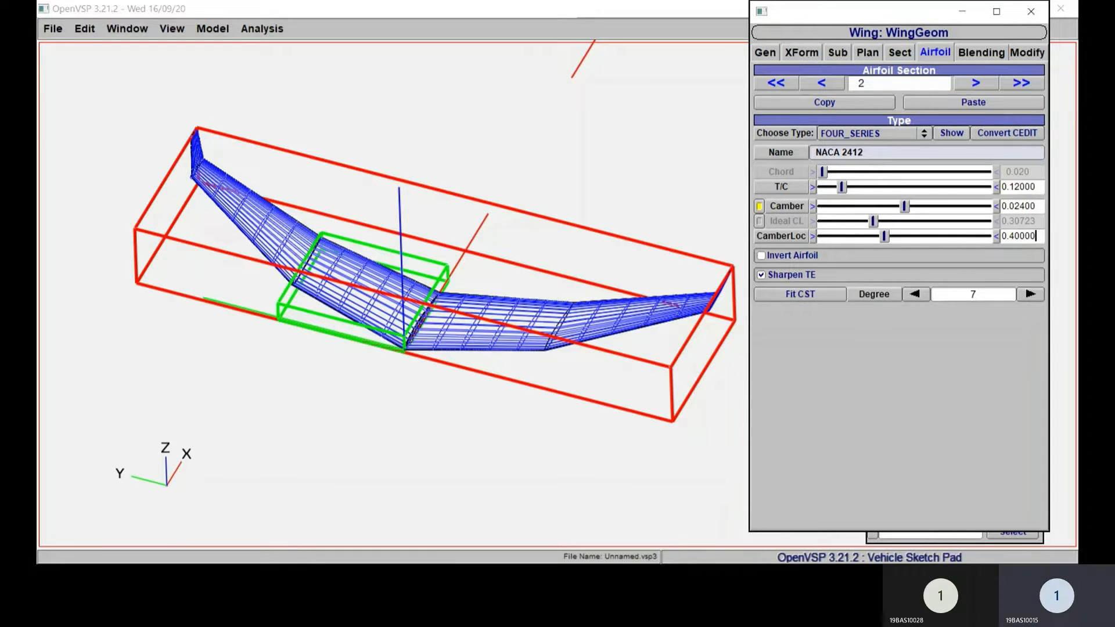
left_click(976, 83)
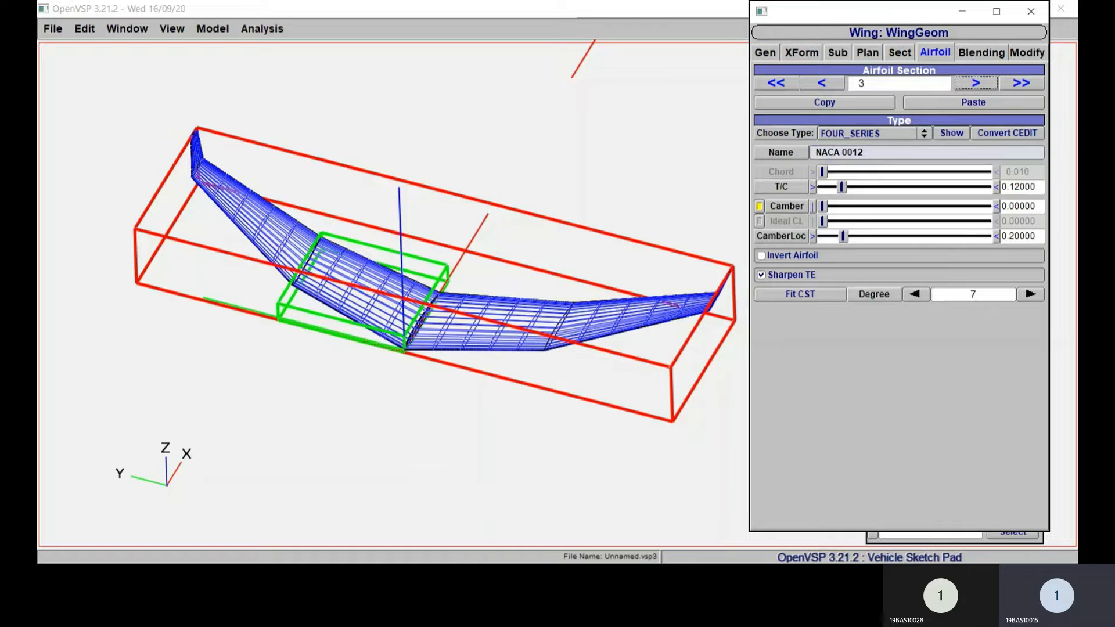
left_click(821, 83)
left_click(821, 83)
left_click(821, 83)
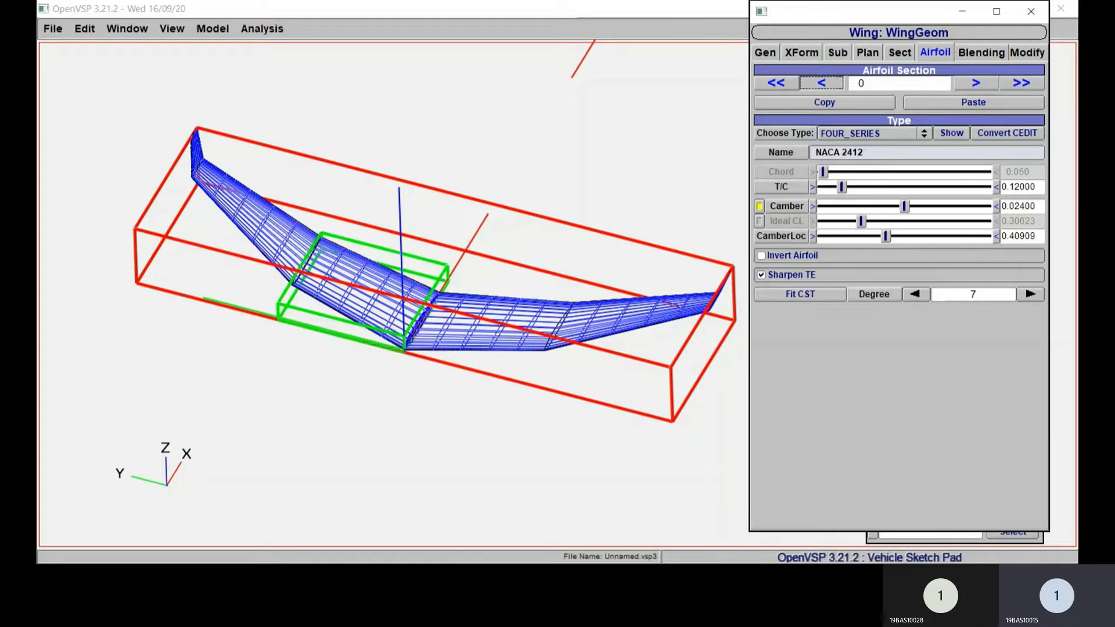
Step: Set the dihedral of wing section 1 to 2 degrees
left_click(899, 52)
right_click_drag(464, 290, 406, 351)
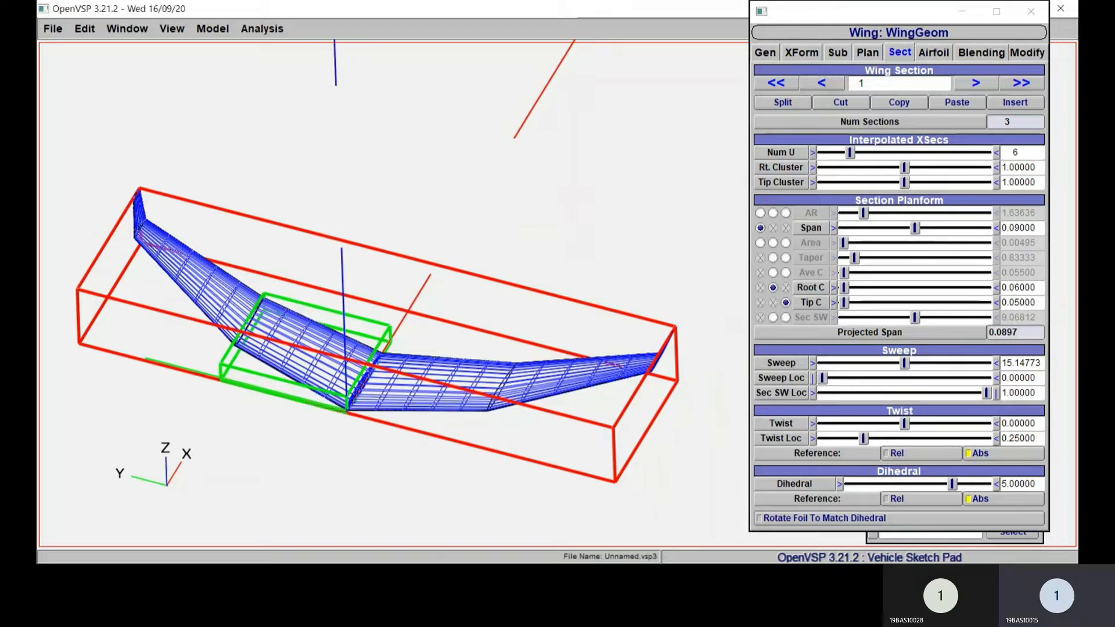
left_click_drag(406, 351, 415, 273)
left_click_drag(427, 380, 410, 351)
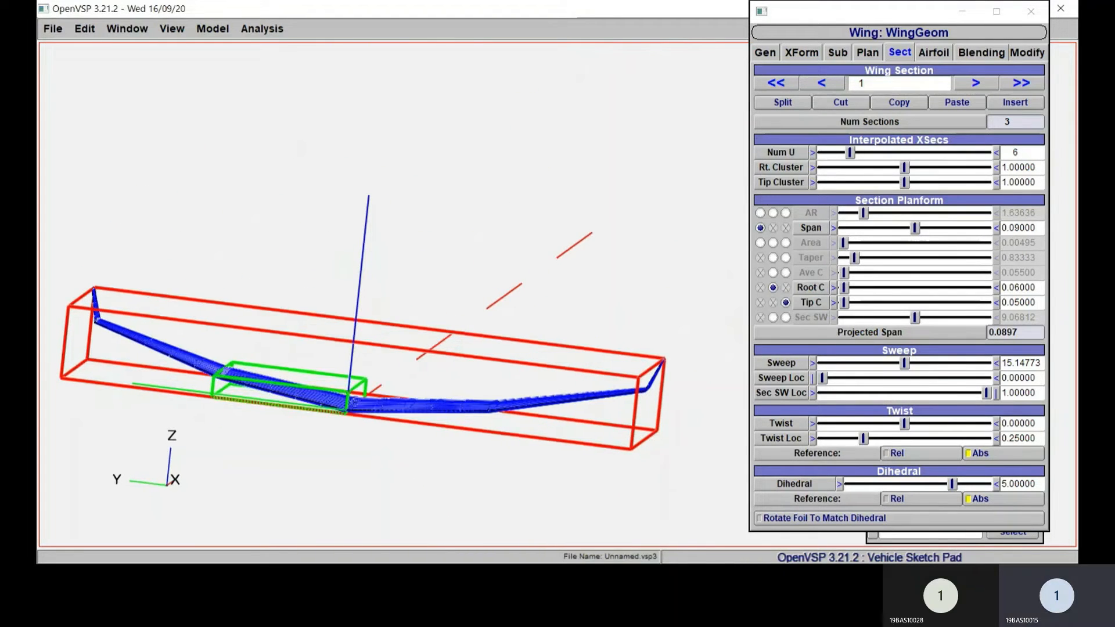
double_click(1019, 484)
type("2")
key("Return")
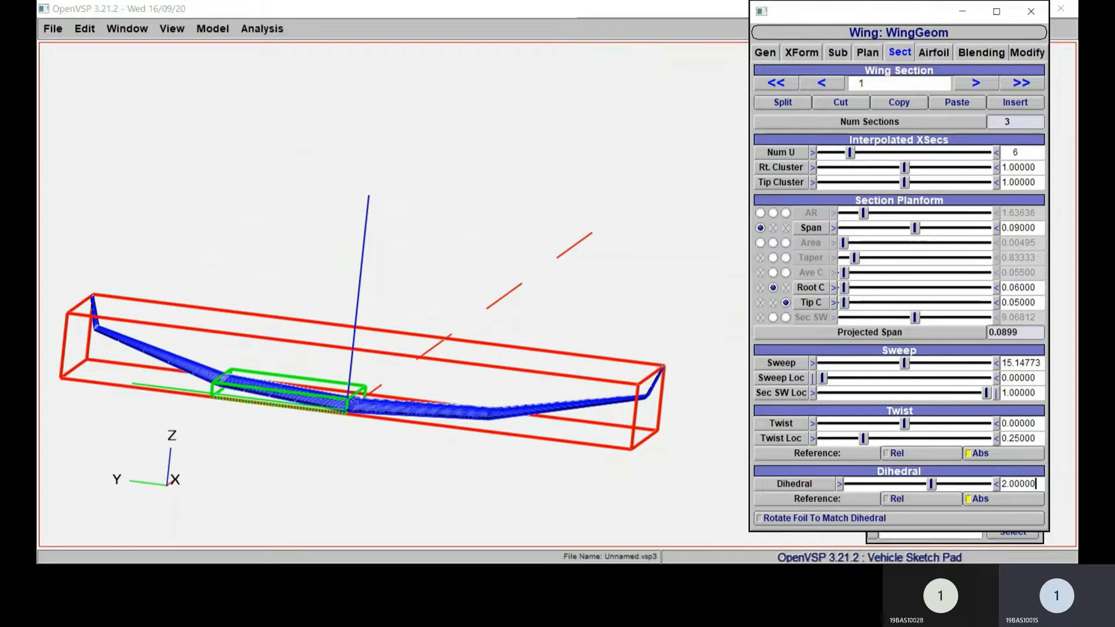
left_click(598, 274)
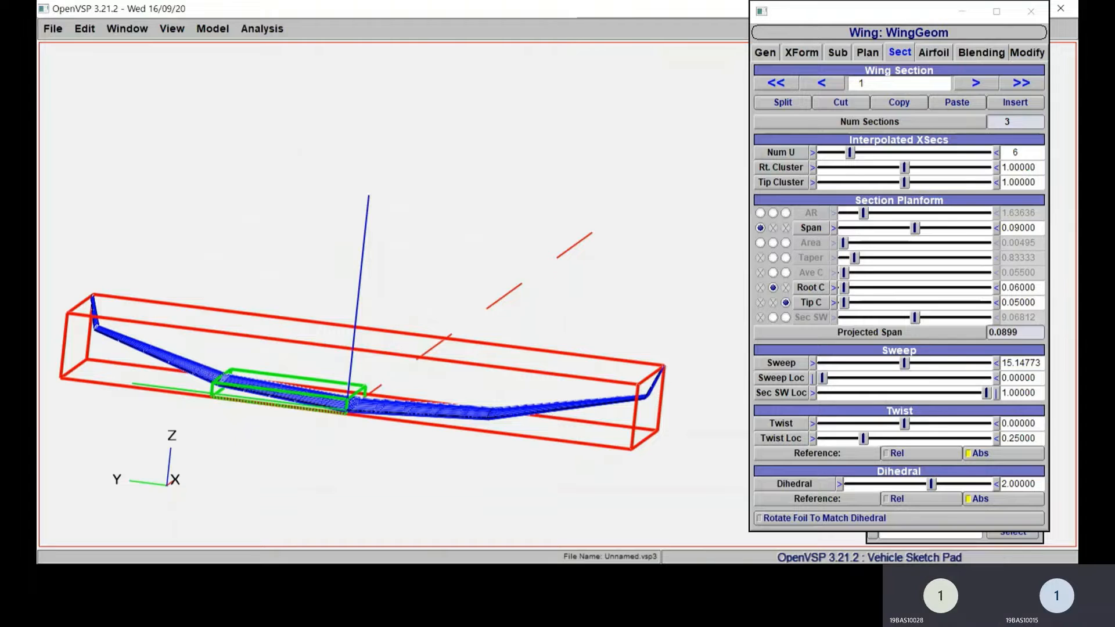
Step: Review the planform, sweep and dihedral settings of wing sections 2 and 3 against the model
left_click(975, 83)
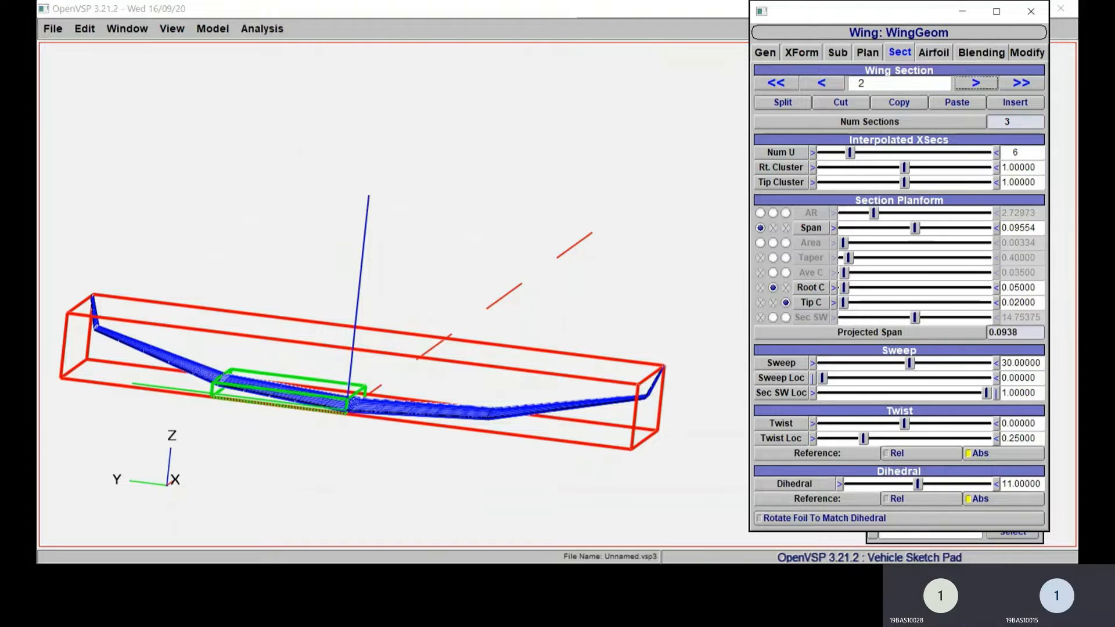
left_click(175, 361)
scroll(175, 361, "down", 5)
scroll(175, 361, "up", 5)
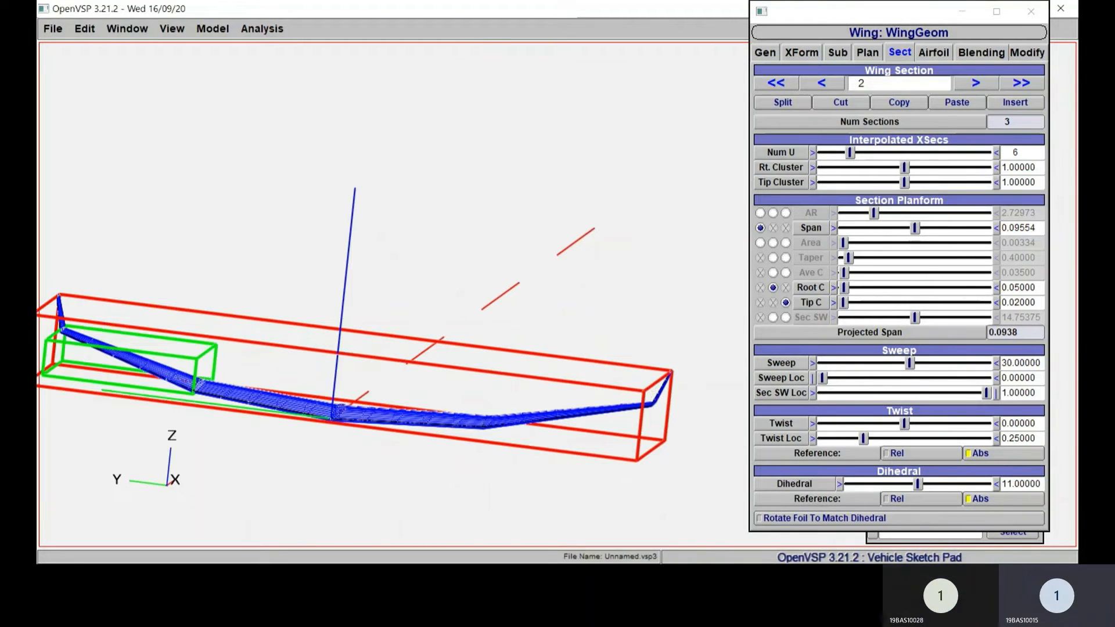
scroll(175, 361, "down", 1)
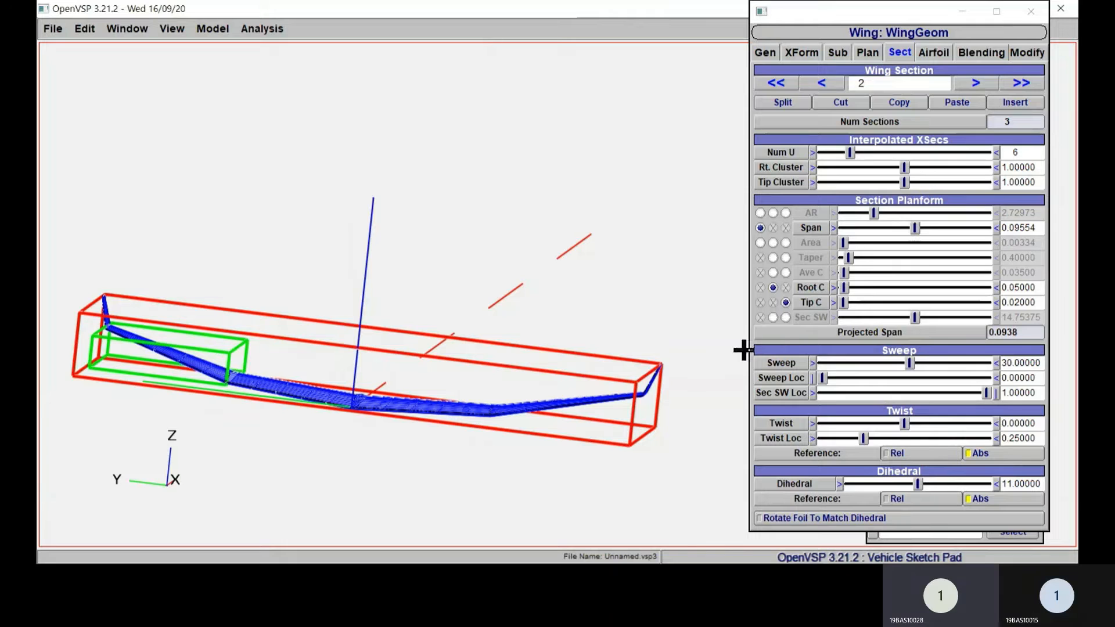
left_click(976, 83)
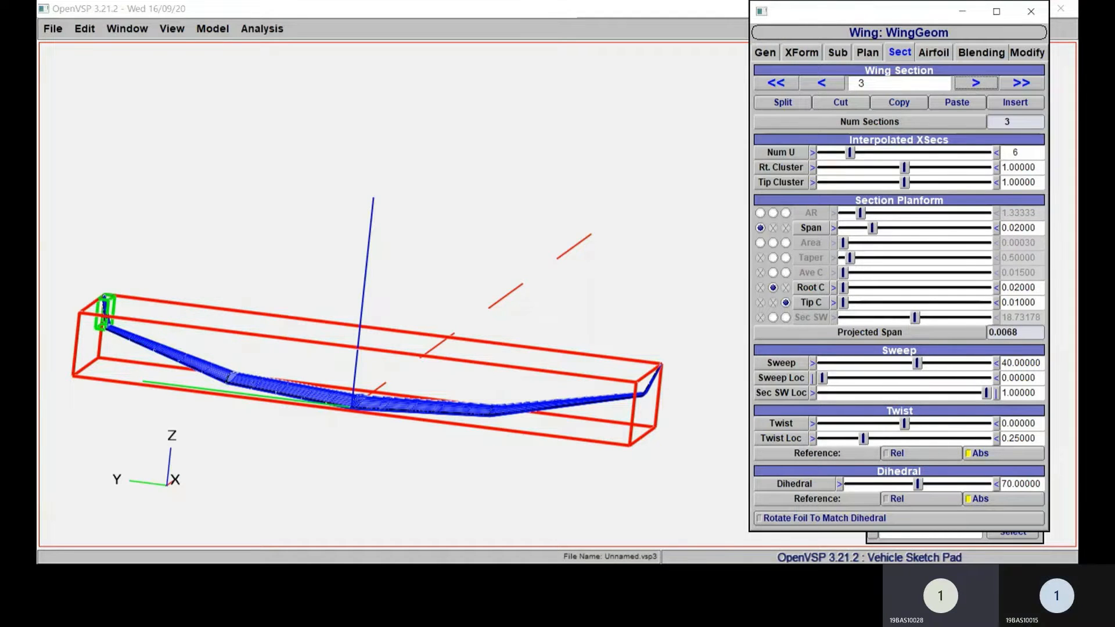
Step: Set the root chord of wing section 1 to 0.07
left_click(821, 83)
left_click(821, 83)
right_click_drag(544, 208, 617, 149)
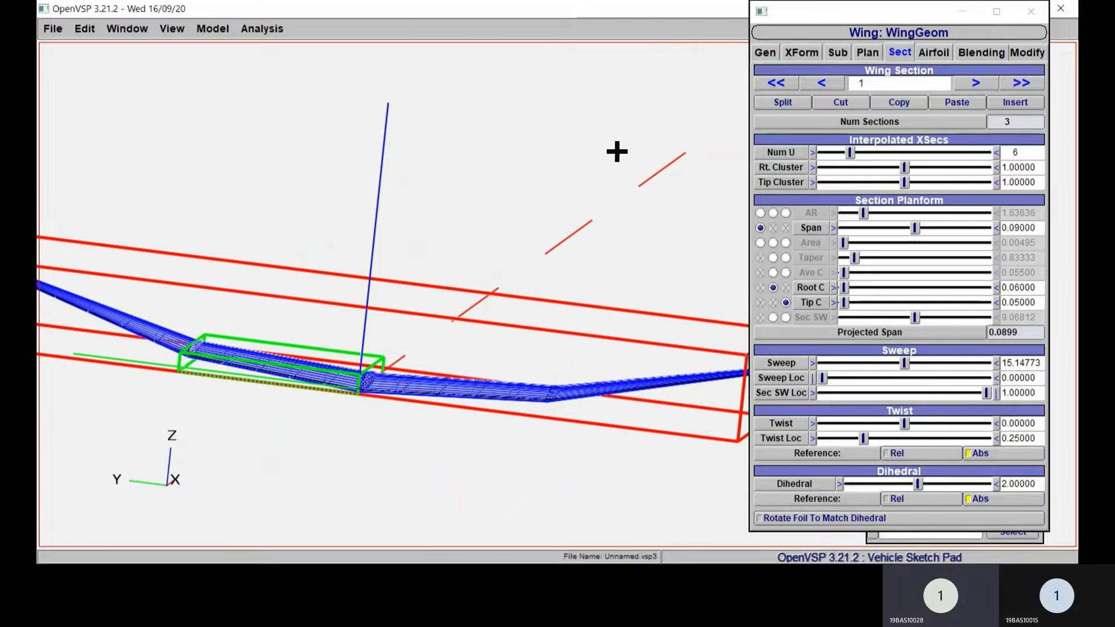
left_click_drag(617, 149, 555, 217)
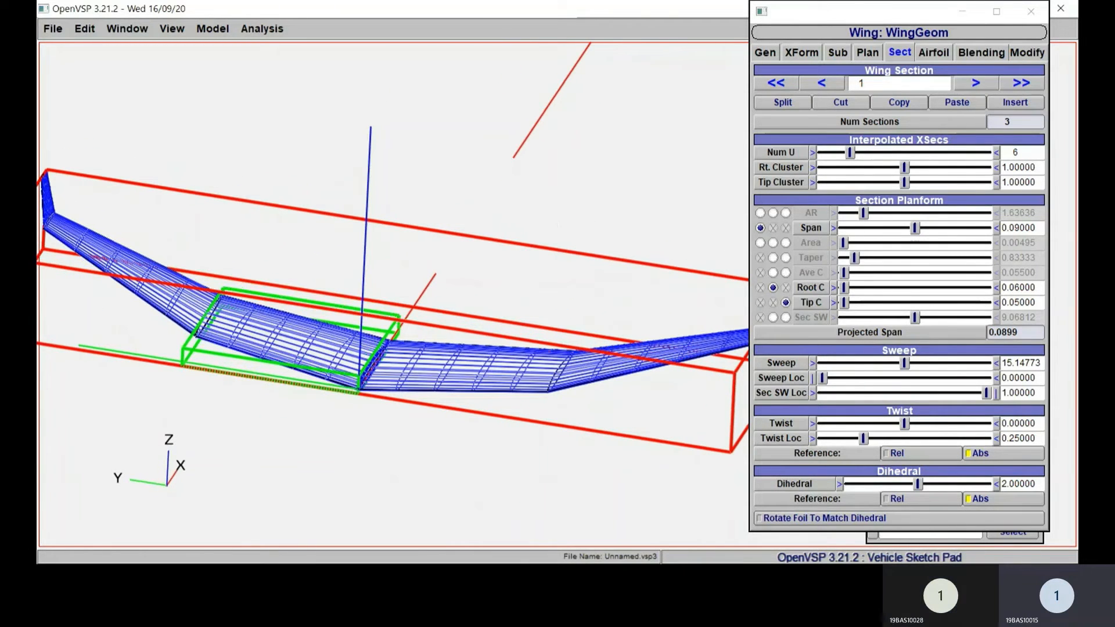
left_click_drag(1037, 288, 1001, 288)
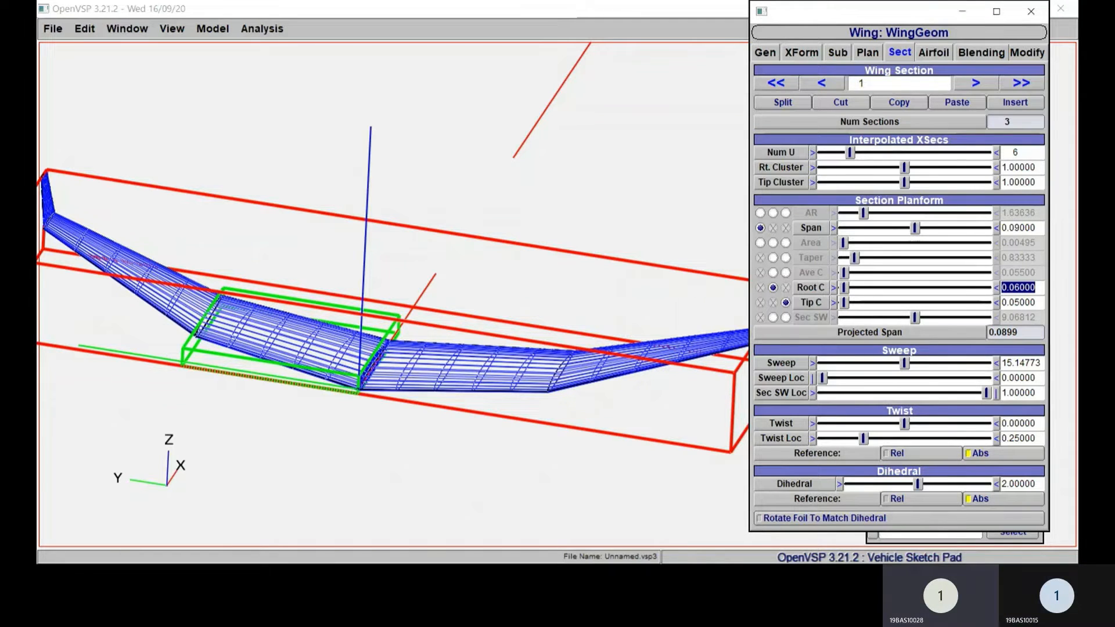
type("0.07")
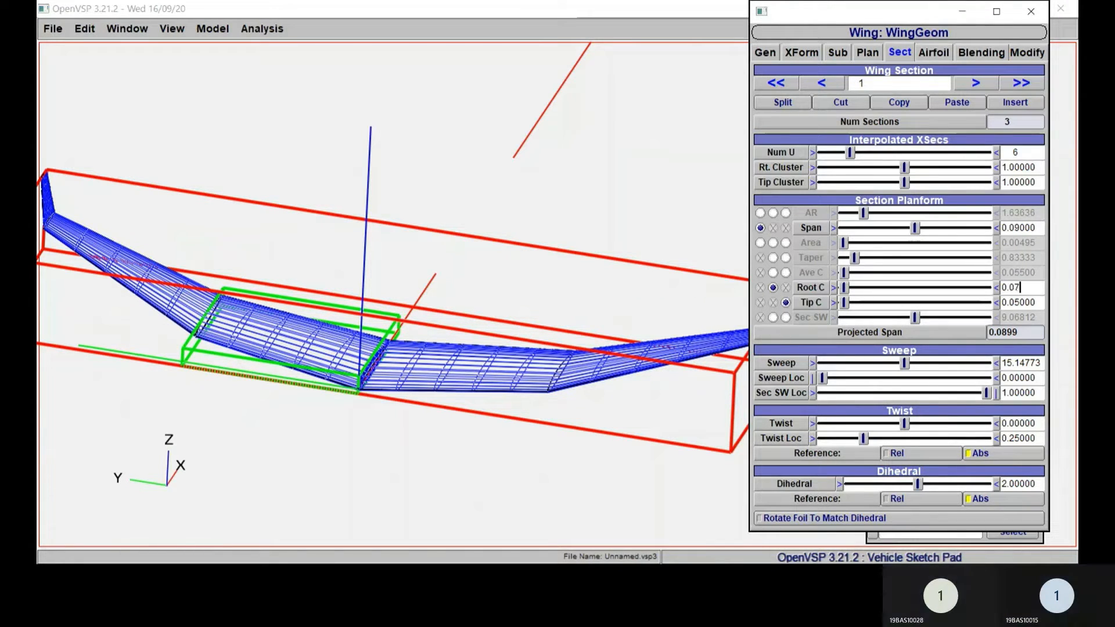
key("Return")
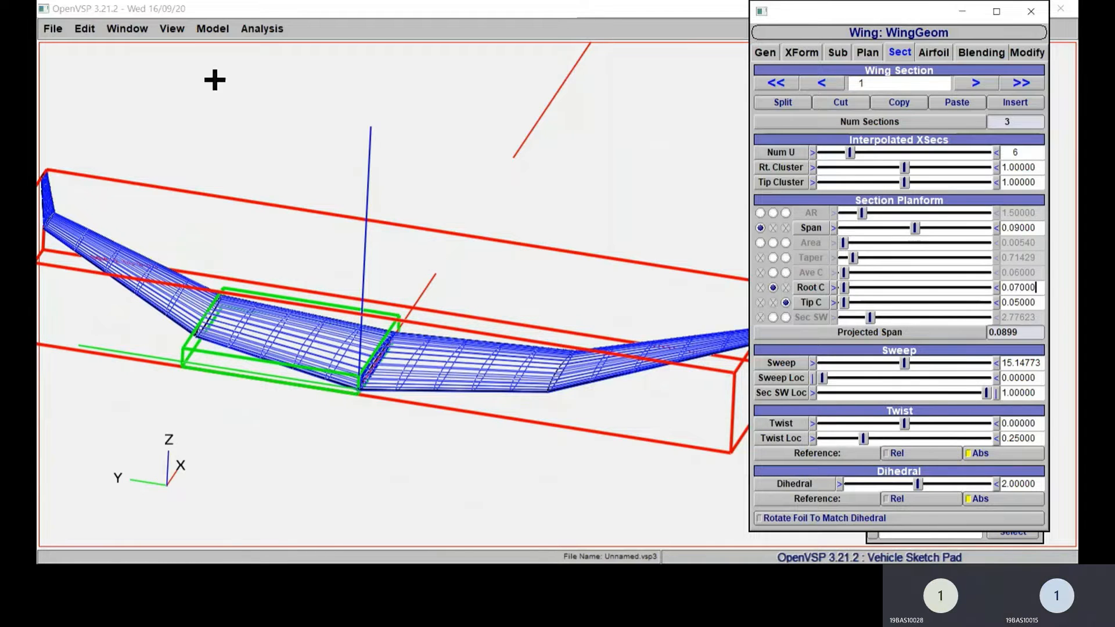
Step: Show the wing from the top and examine the planform of the whole span
left_click(172, 28)
left_click(219, 47)
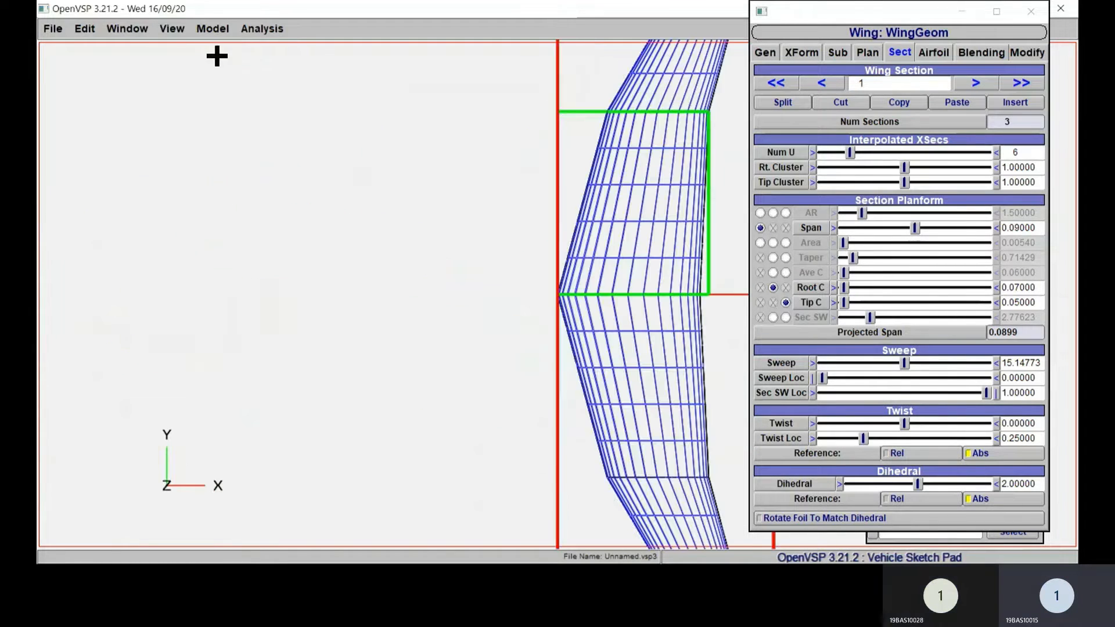
scroll(485, 294, "down", 5)
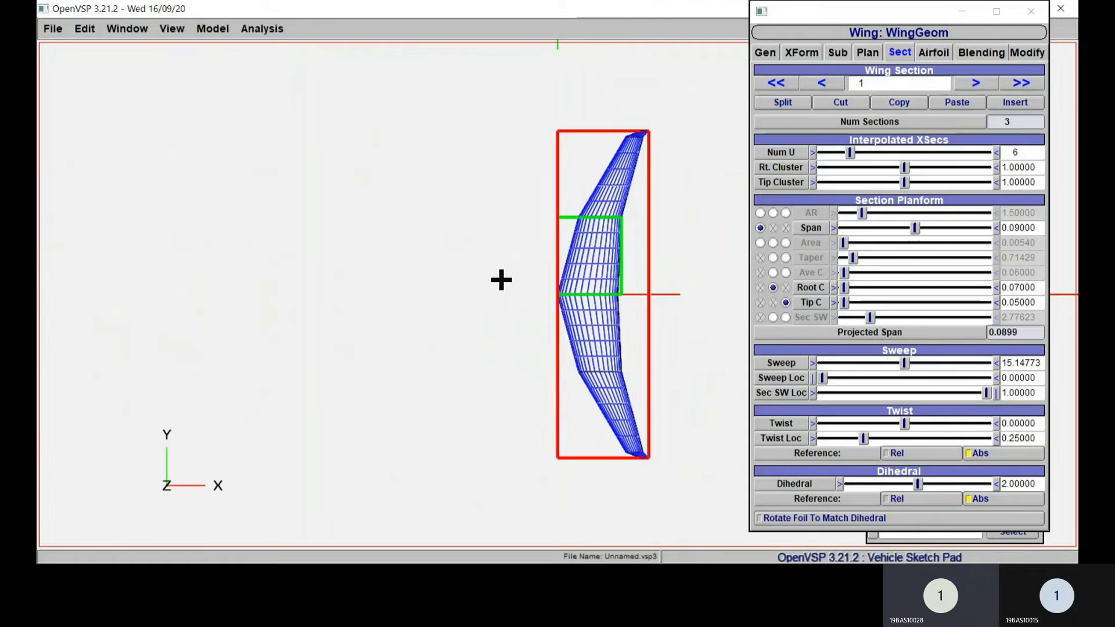
scroll(502, 280, "up", 2)
left_click_drag(501, 282, 440, 268)
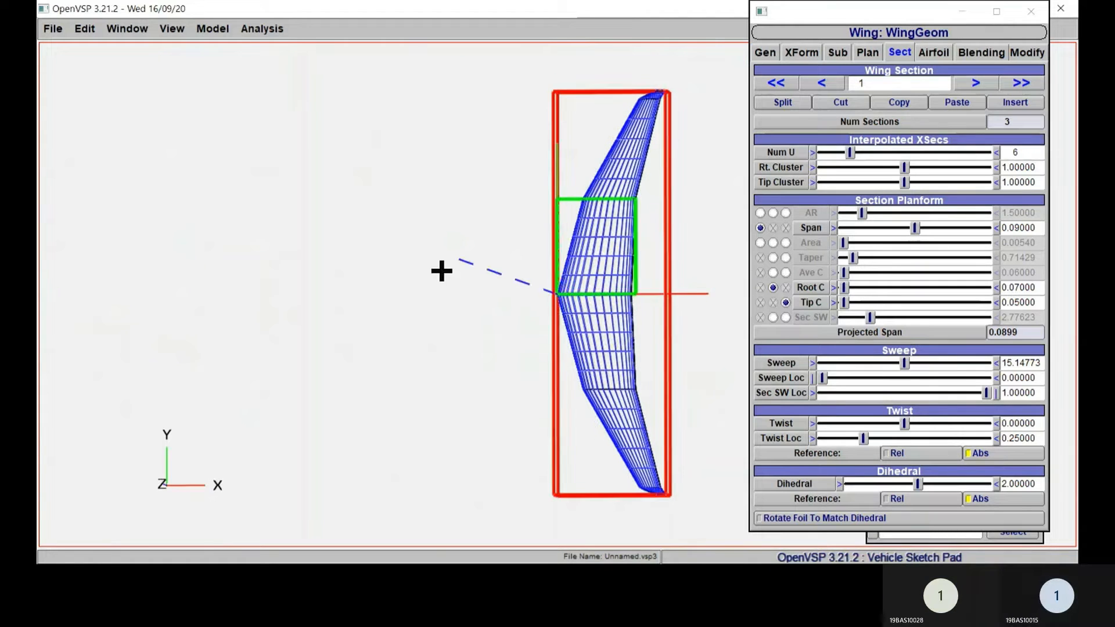
right_click_drag(476, 274, 261, 279)
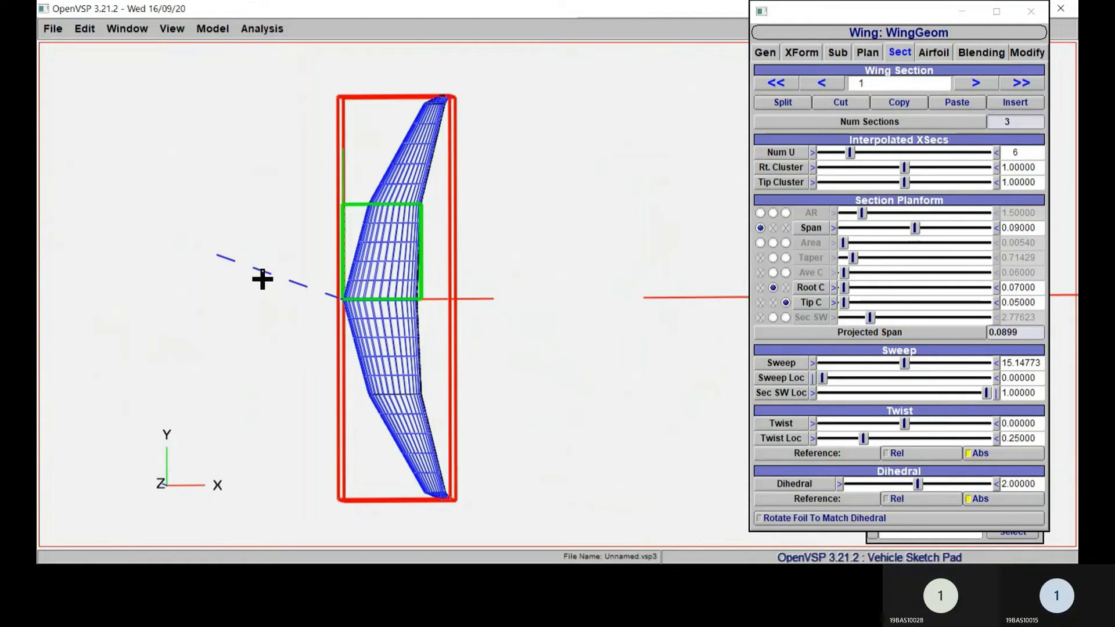
Step: Review the planform, sweep and dihedral settings of wing sections 1, 2 and 3 against the top view
left_click_drag(262, 278, 311, 286)
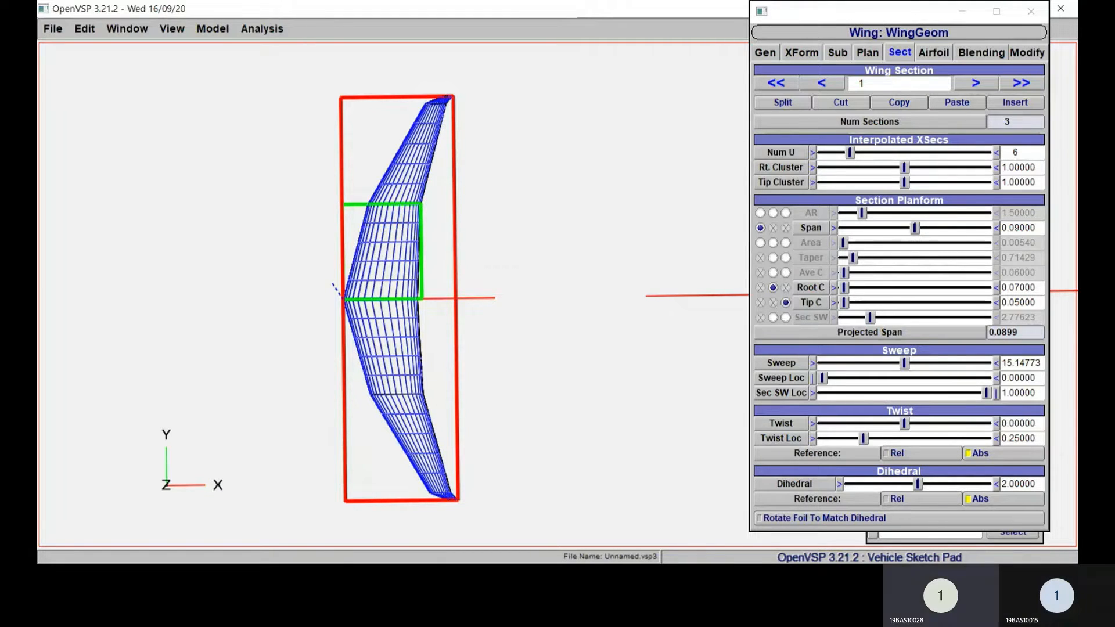
left_click(977, 83)
left_click(821, 83)
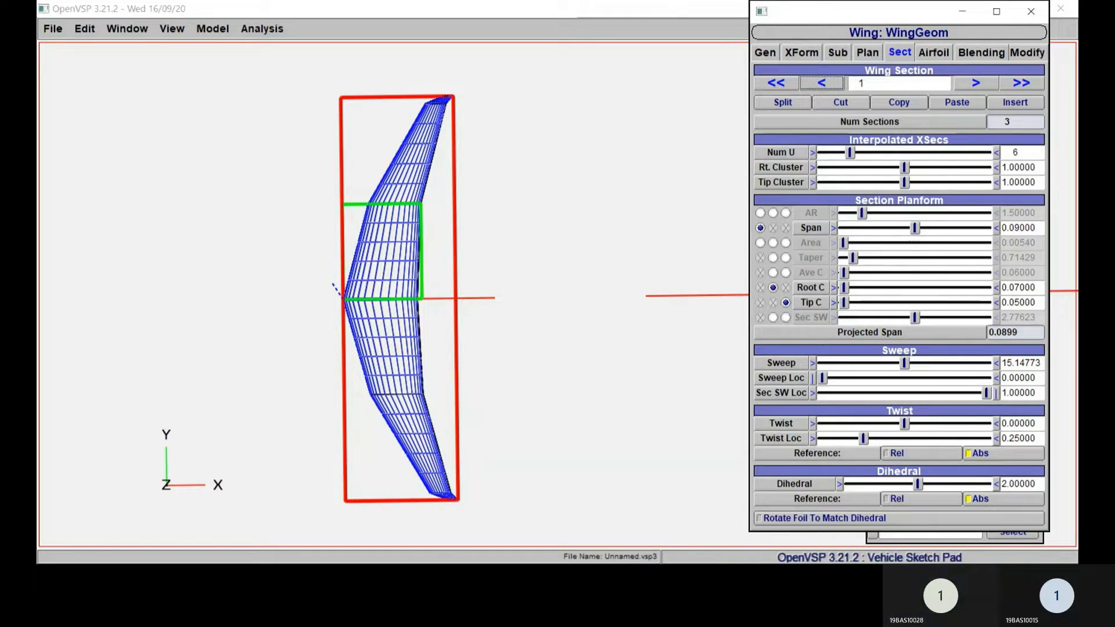
left_click(976, 83)
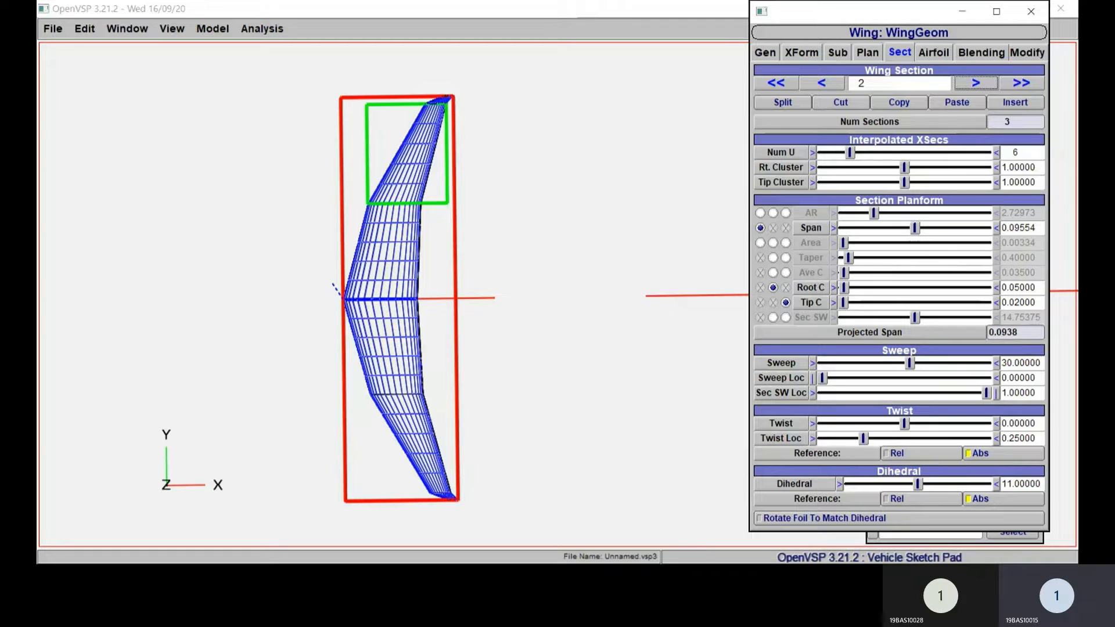
left_click(977, 83)
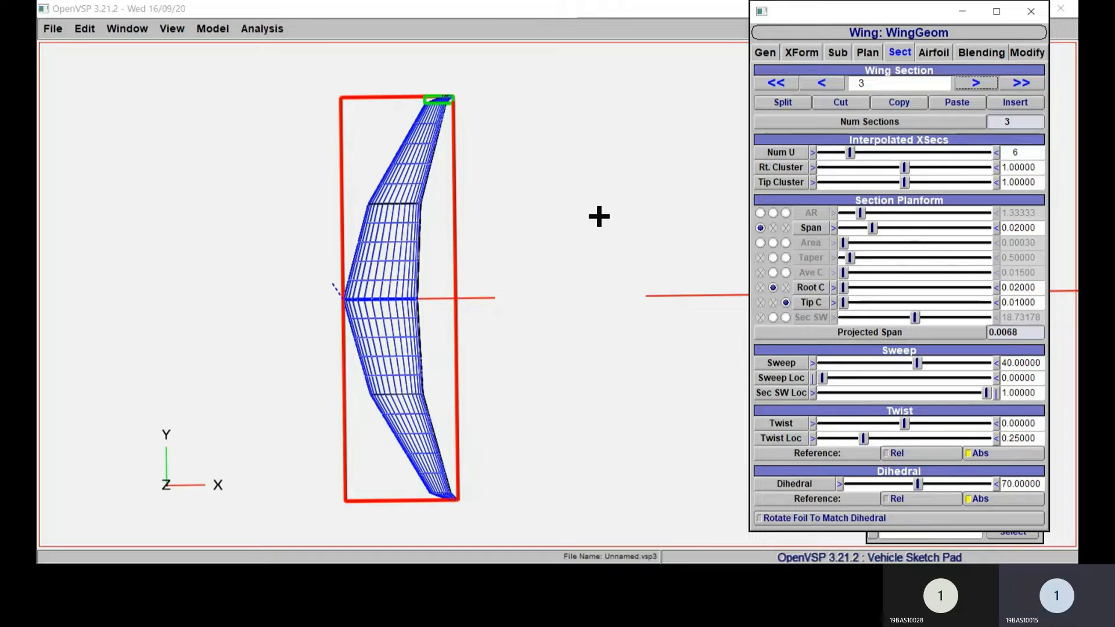
Step: Return to wing section 1 and set its span to 0.095
left_click(822, 83)
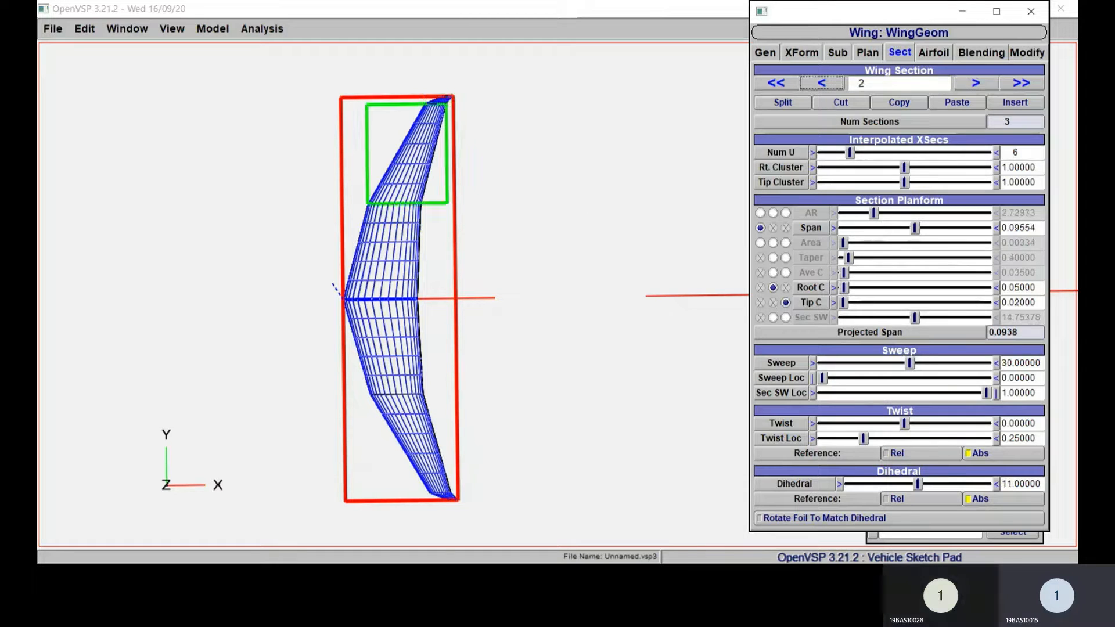
left_click(822, 83)
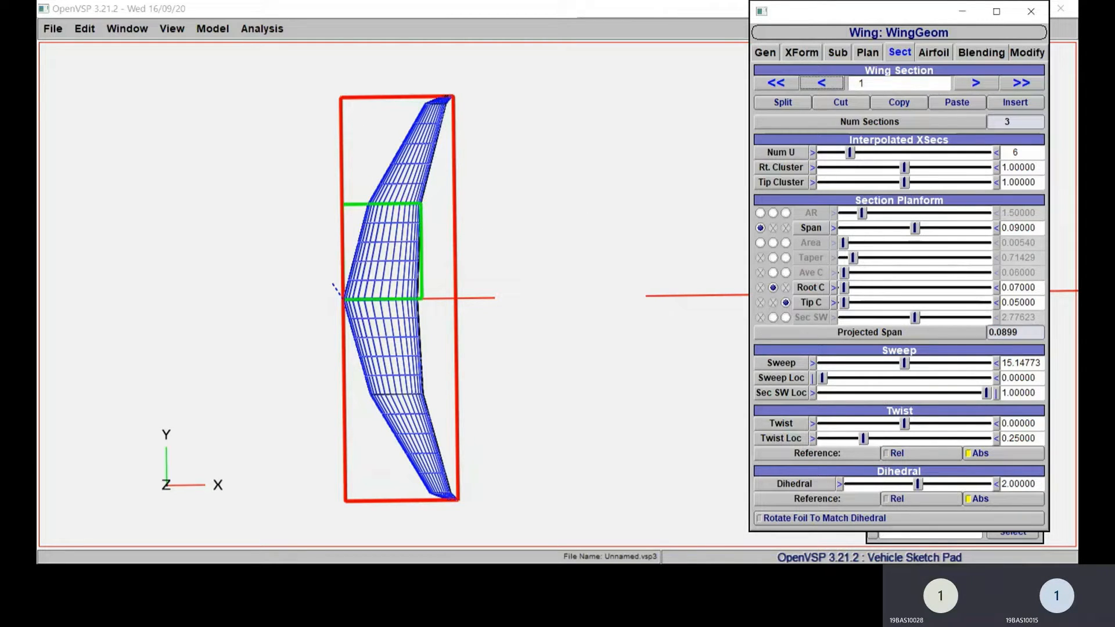
left_click_drag(1037, 228, 1000, 227)
left_click(1021, 228)
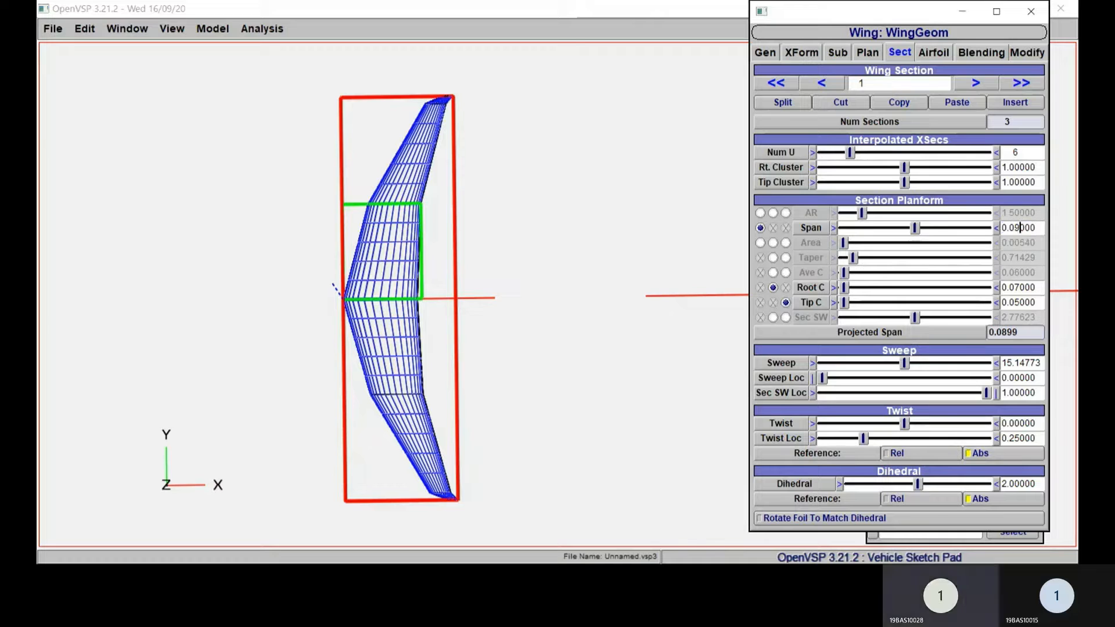
type("5")
key("Return")
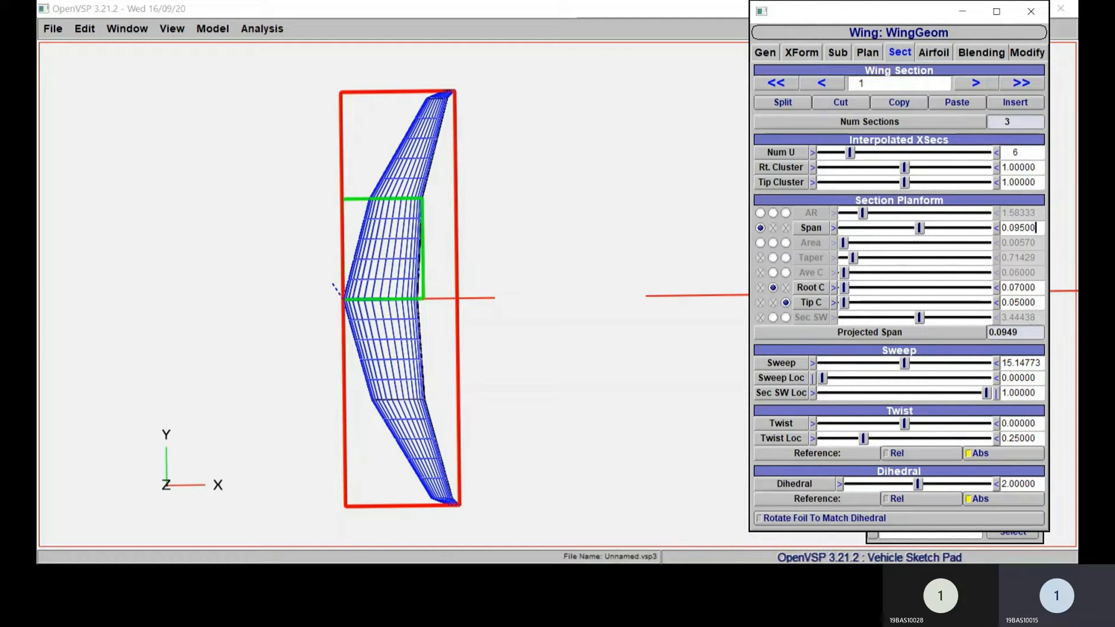
Step: Set the span of wing section 2 to 0.1
left_click(976, 83)
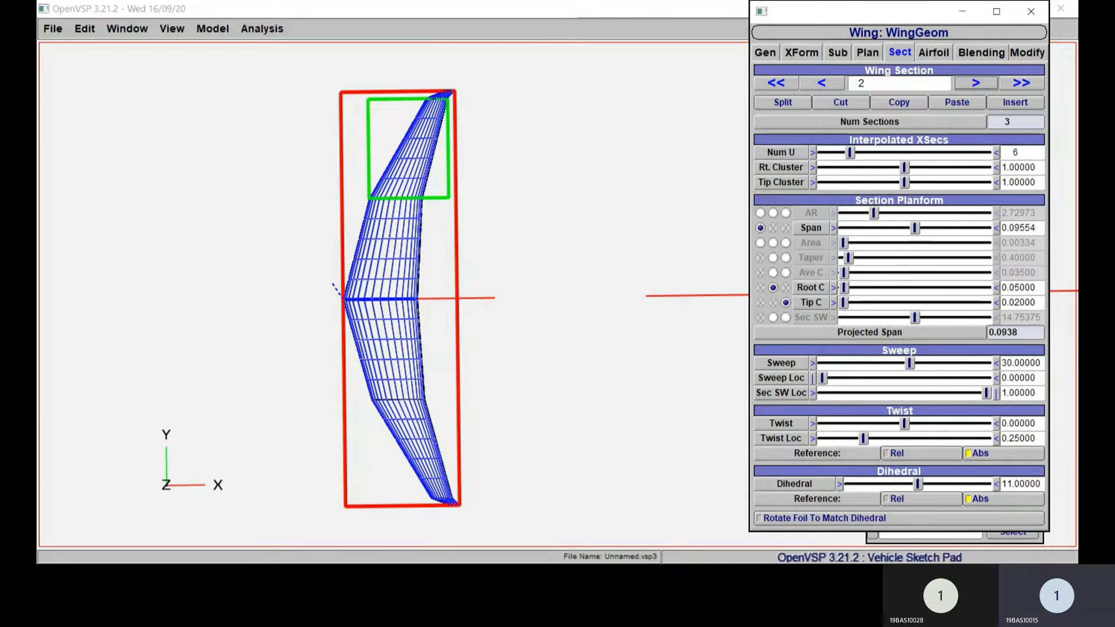
double_click(1022, 228)
type("1")
key("Return")
left_click(560, 299)
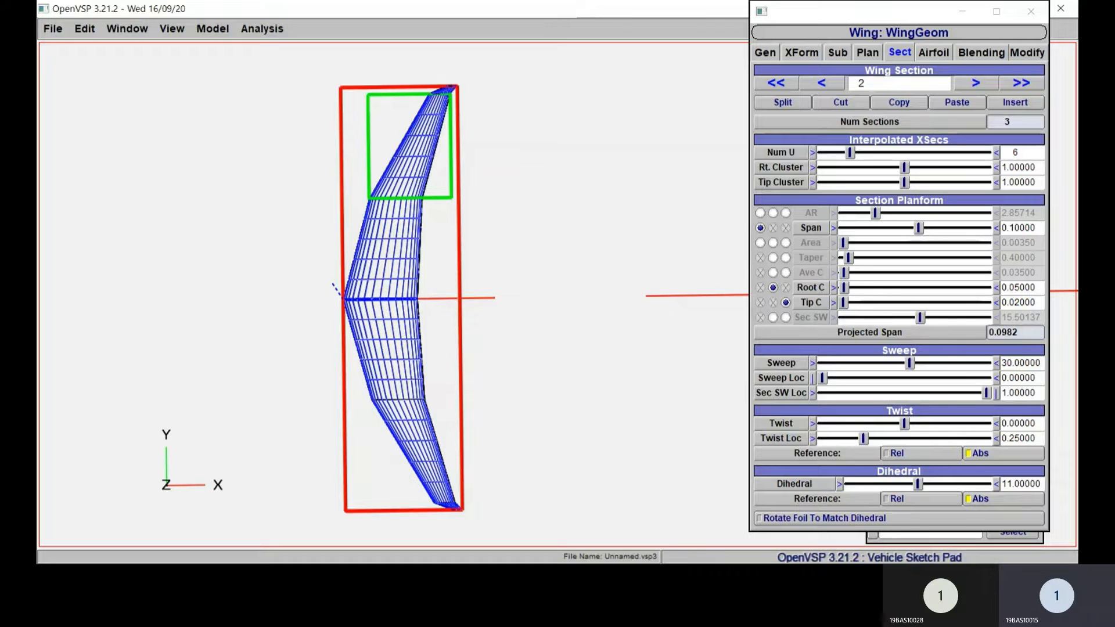
Step: Compare the planform settings of the three wing sections and set the span of section 2 to 0.12
left_click(821, 83)
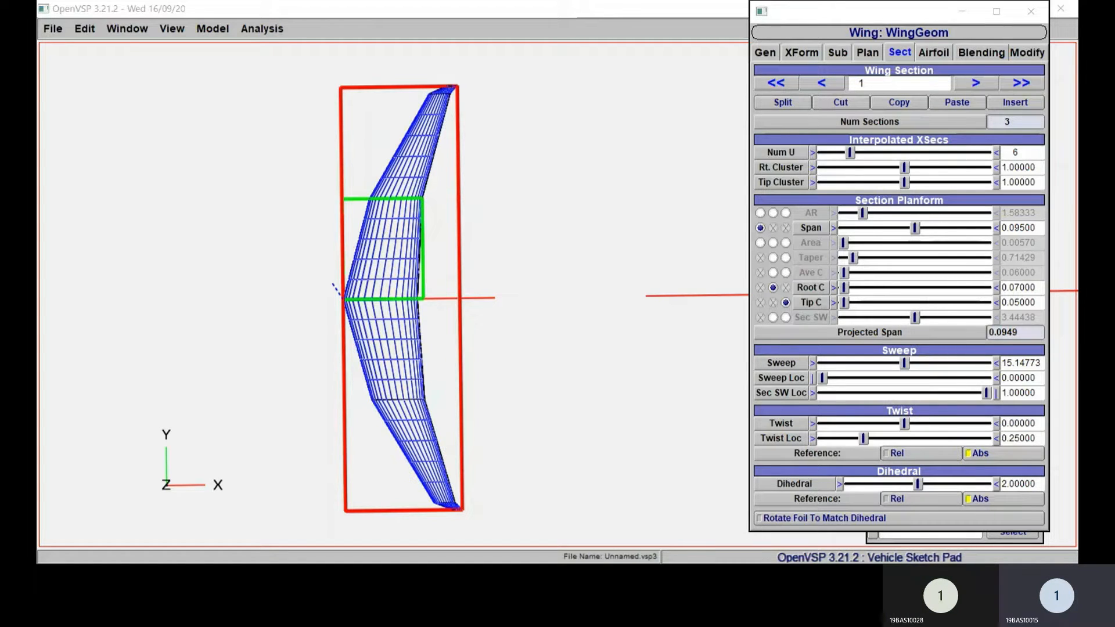
left_click(976, 83)
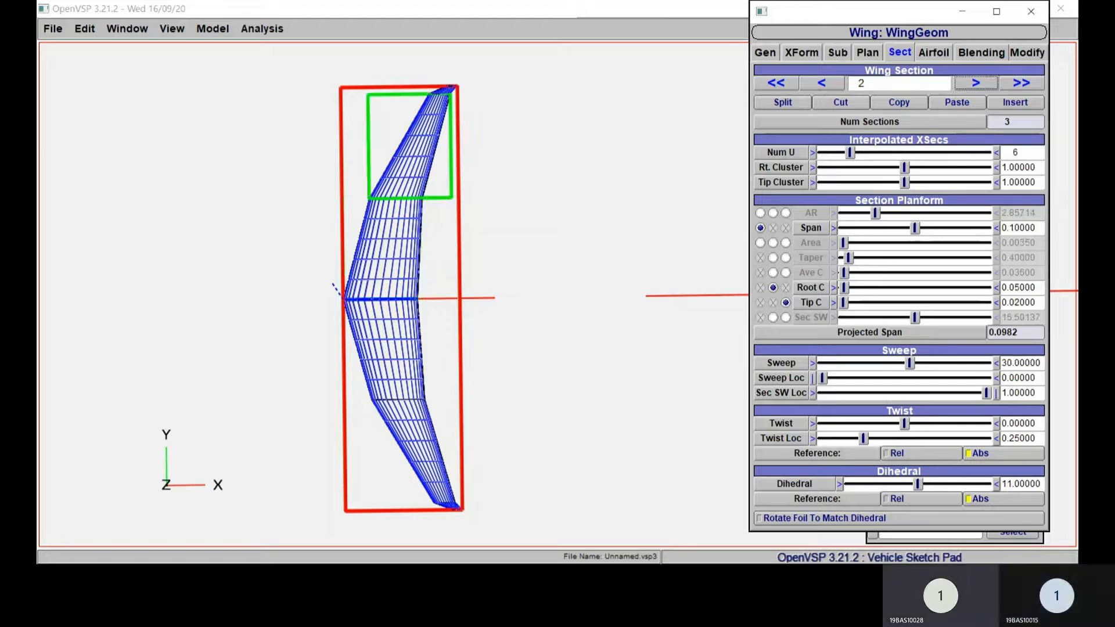
left_click(975, 83)
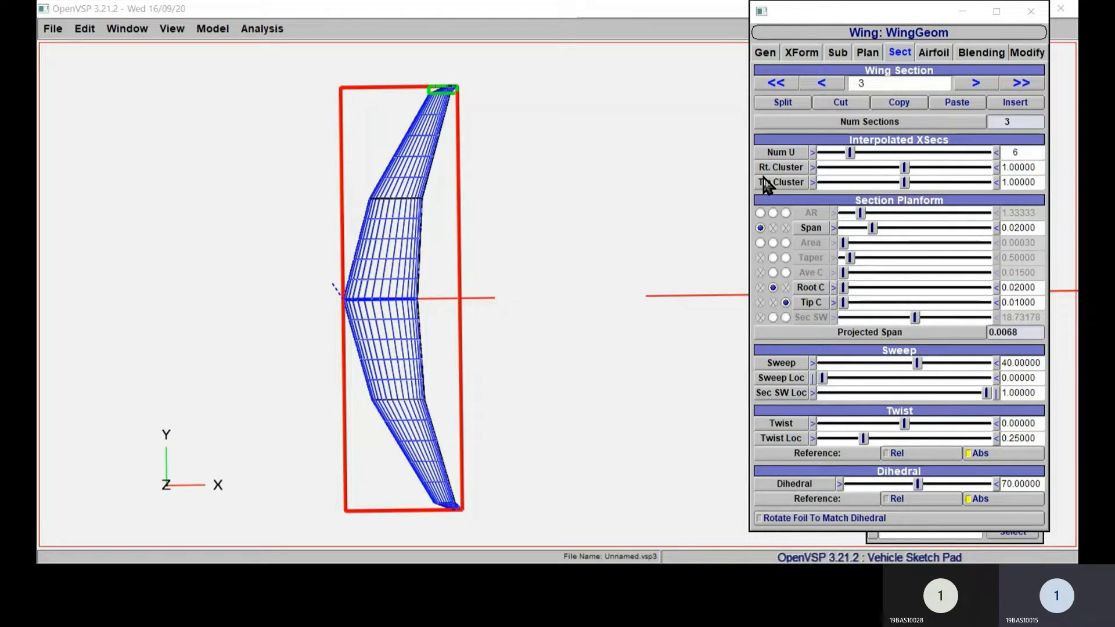
left_click(821, 82)
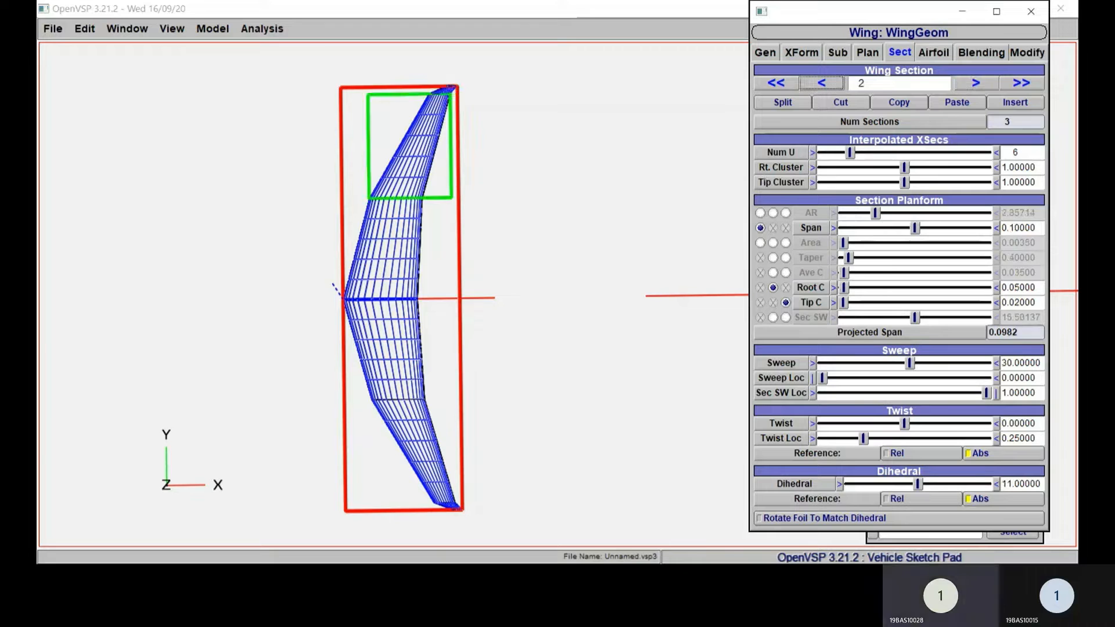
left_click(1036, 228)
type("0.12")
key("Return")
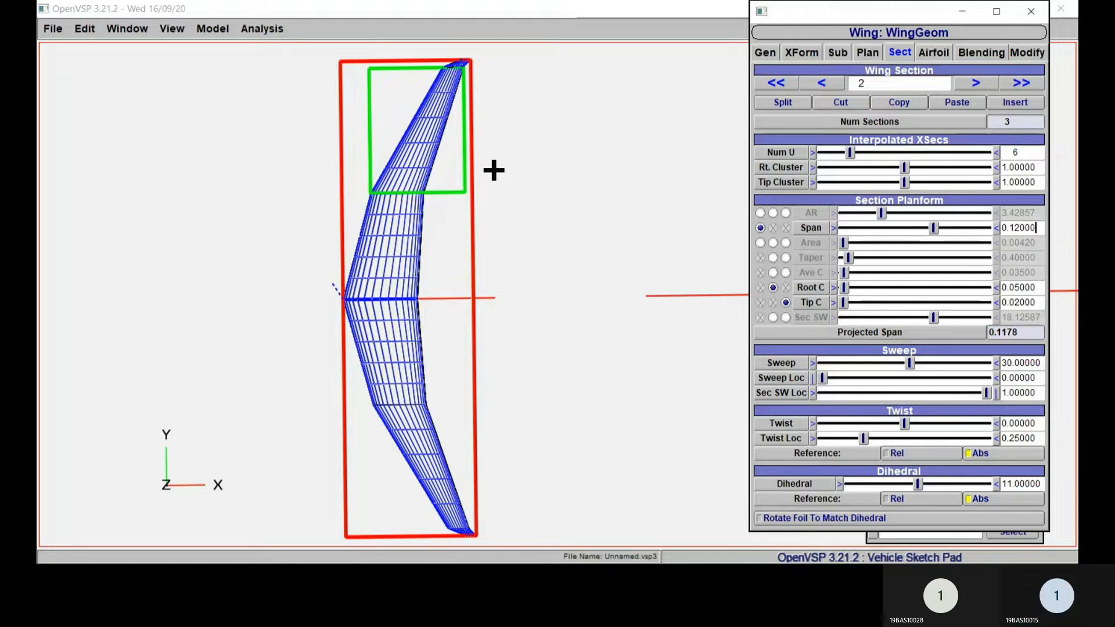
Step: Set the root chord of wing section 1 to 0.05
right_click_drag(494, 170, 499, 153)
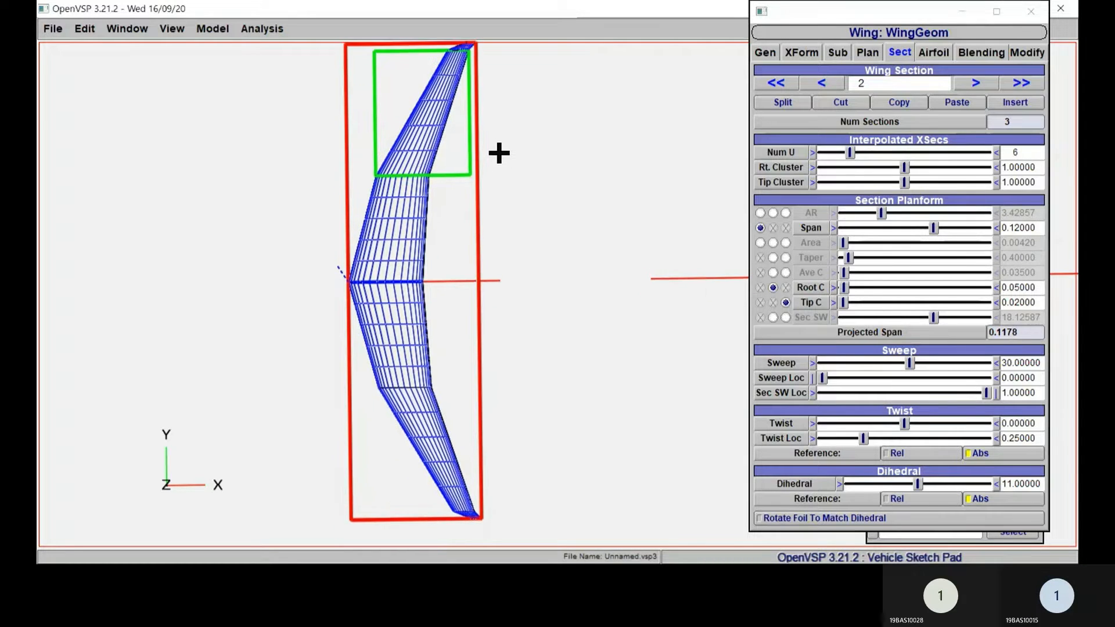
left_click_drag(499, 153, 492, 105)
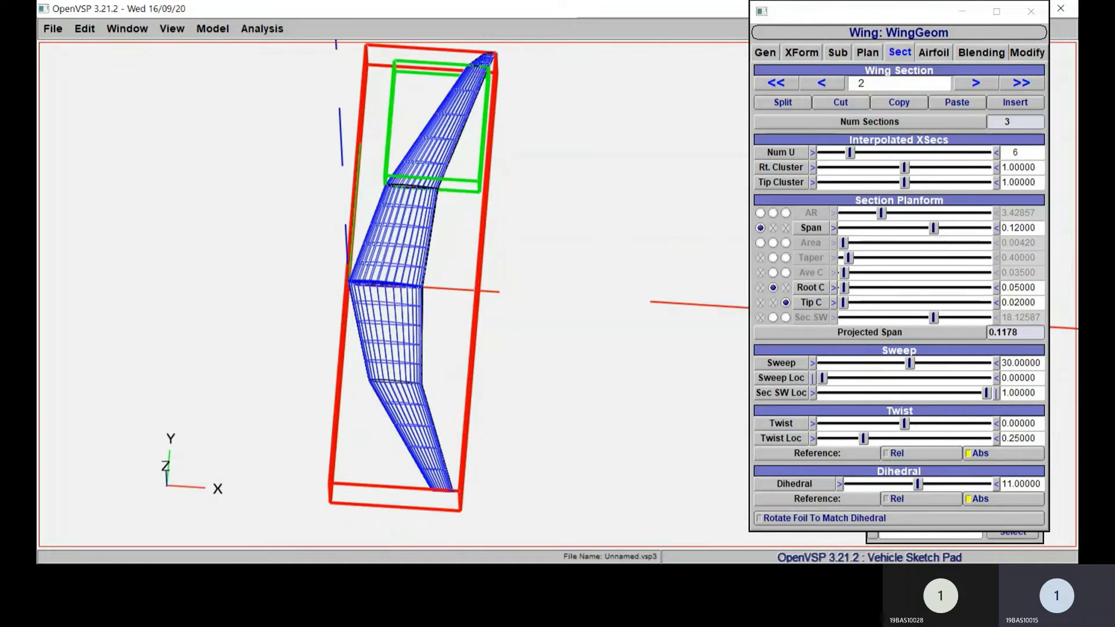
left_click(821, 82)
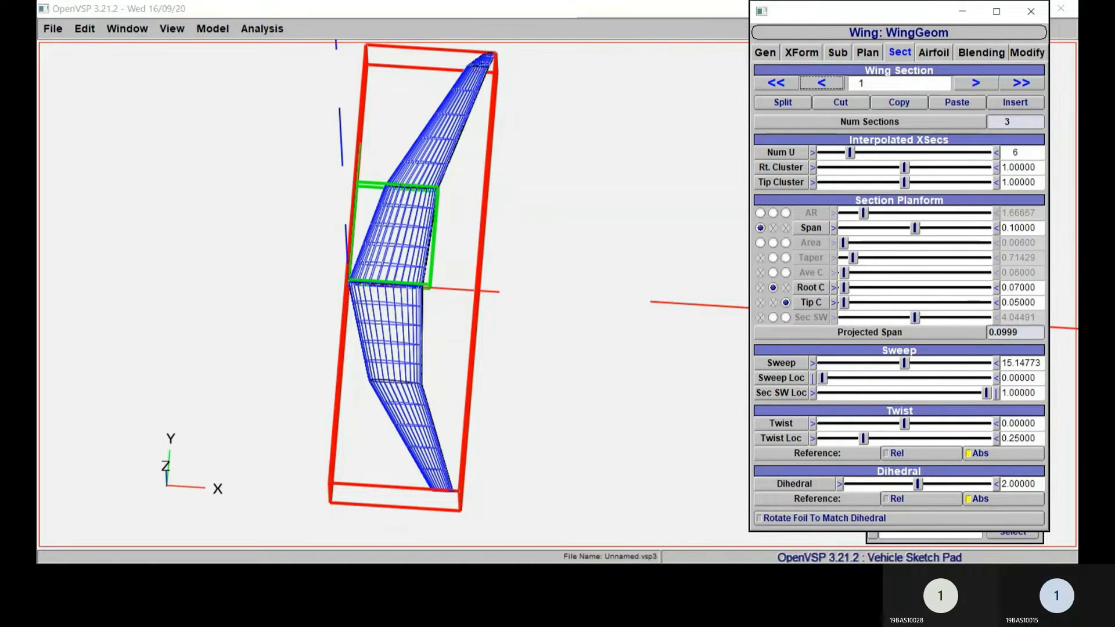
left_click_drag(1036, 288, 1001, 288)
type("0.0")
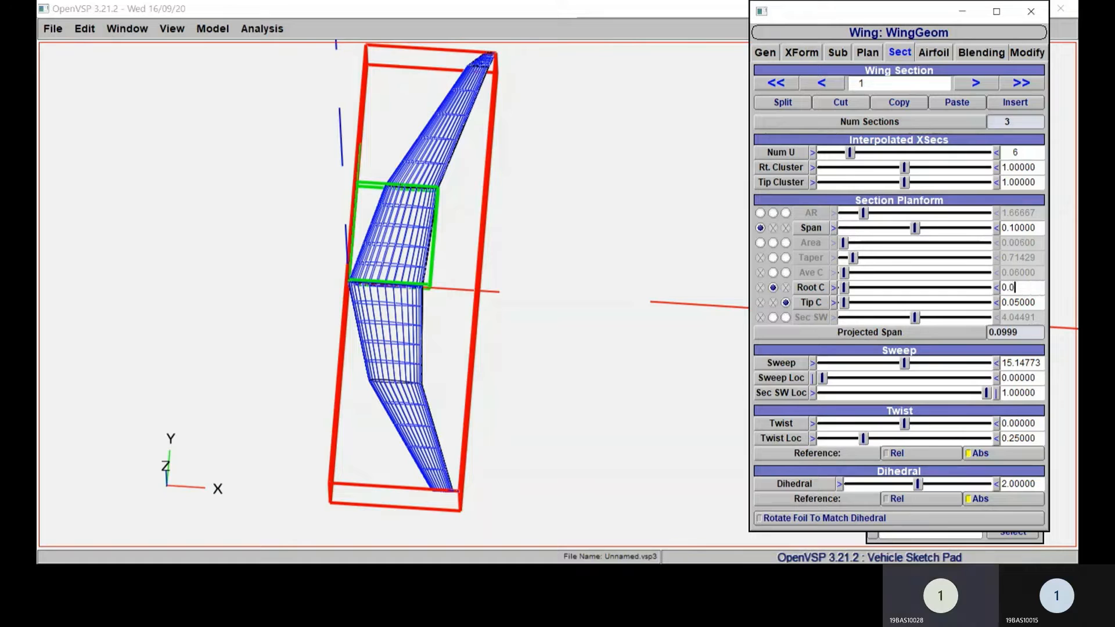
type("5")
key("Return")
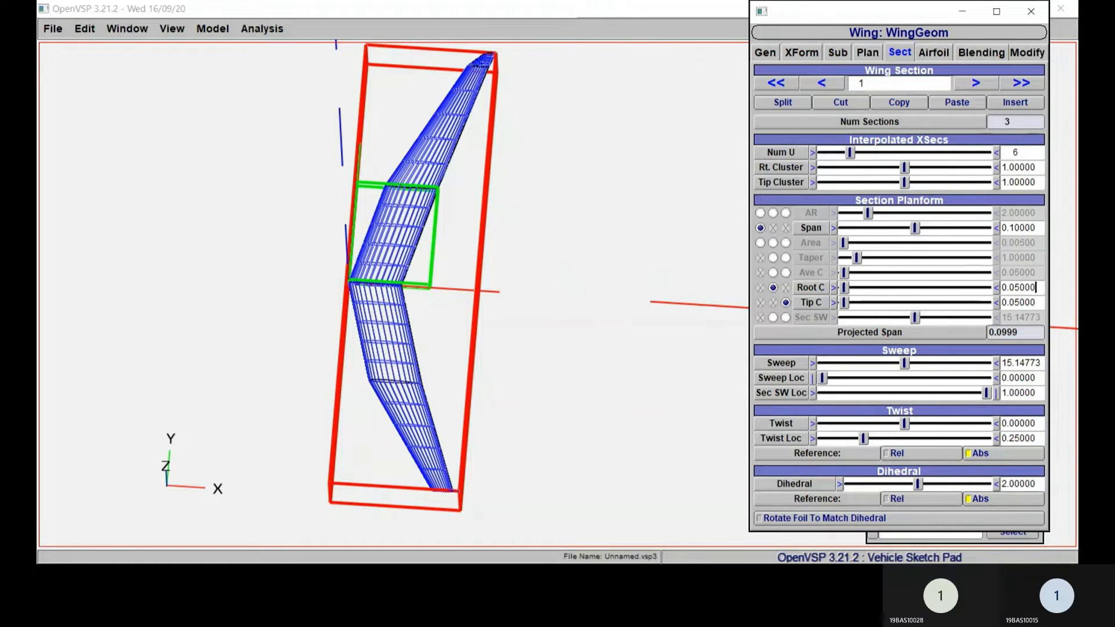
Step: Set the root chord of wing section 1 to 0.09
key("BackSpace")
key("BackSpace")
key("BackSpace")
key("BackSpace")
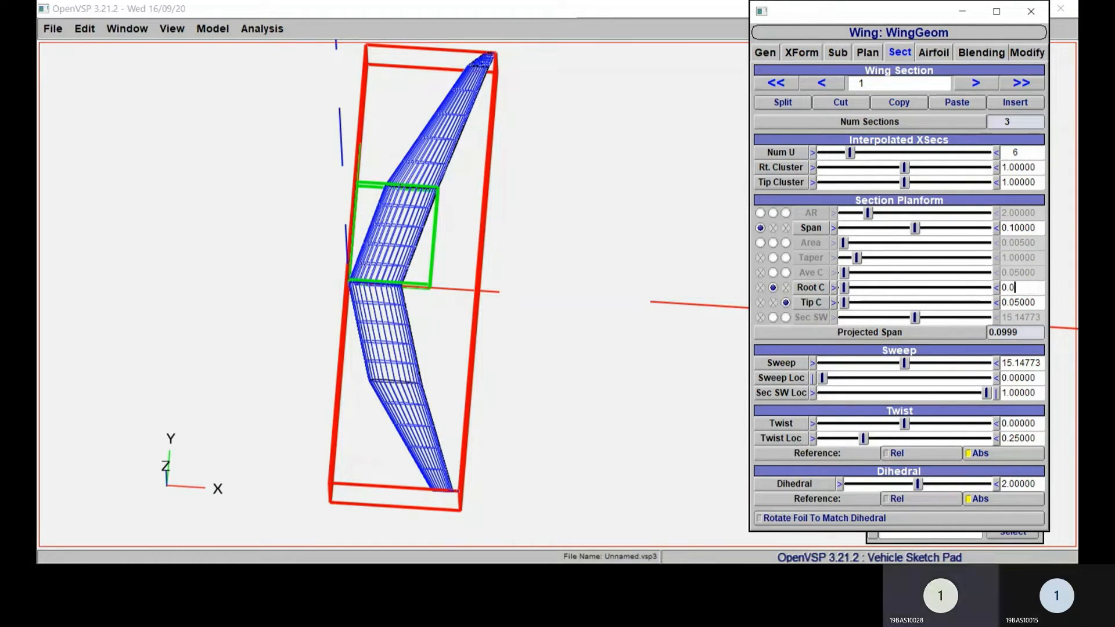
type("9")
key("Return")
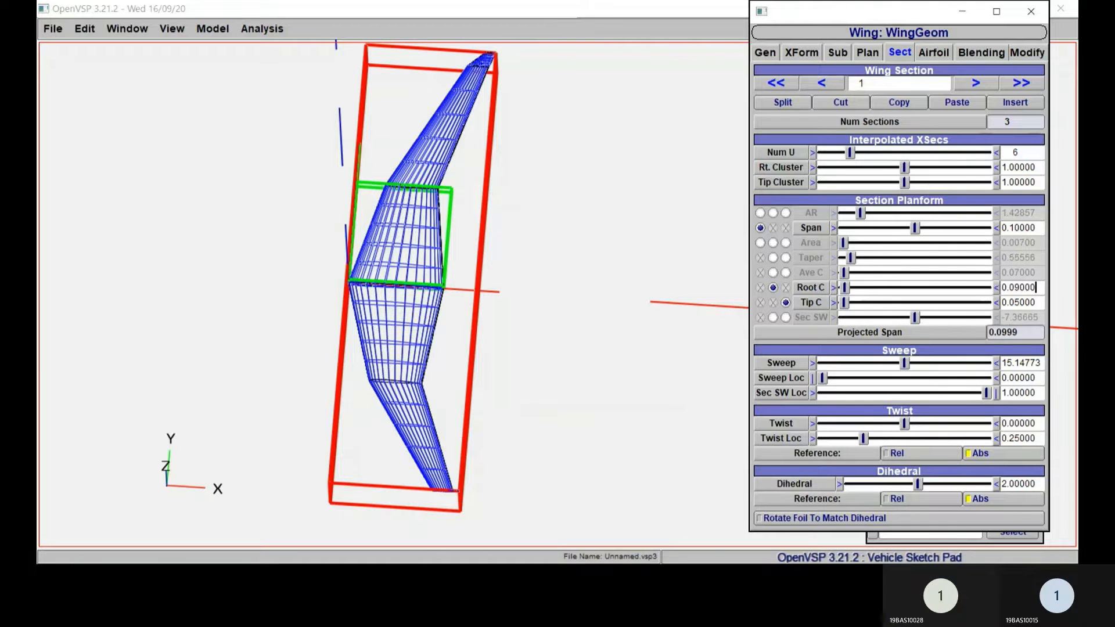
Step: Try a root chord of 0.1 for wing section 1
key("Tab")
left_click_drag(1037, 288, 1001, 288)
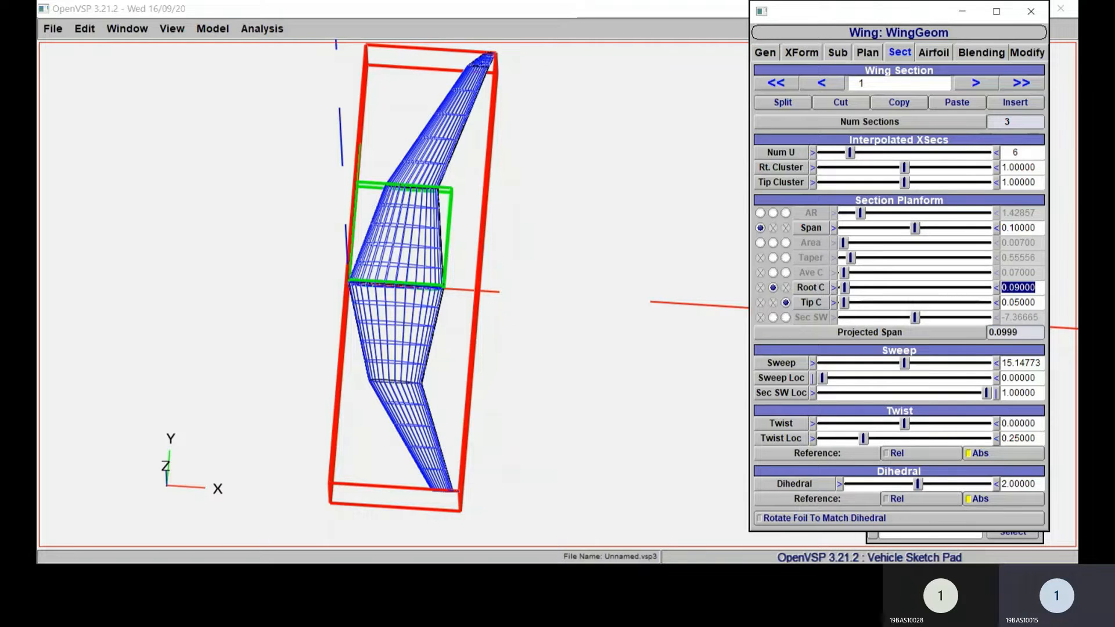
type("0.1")
key("Return")
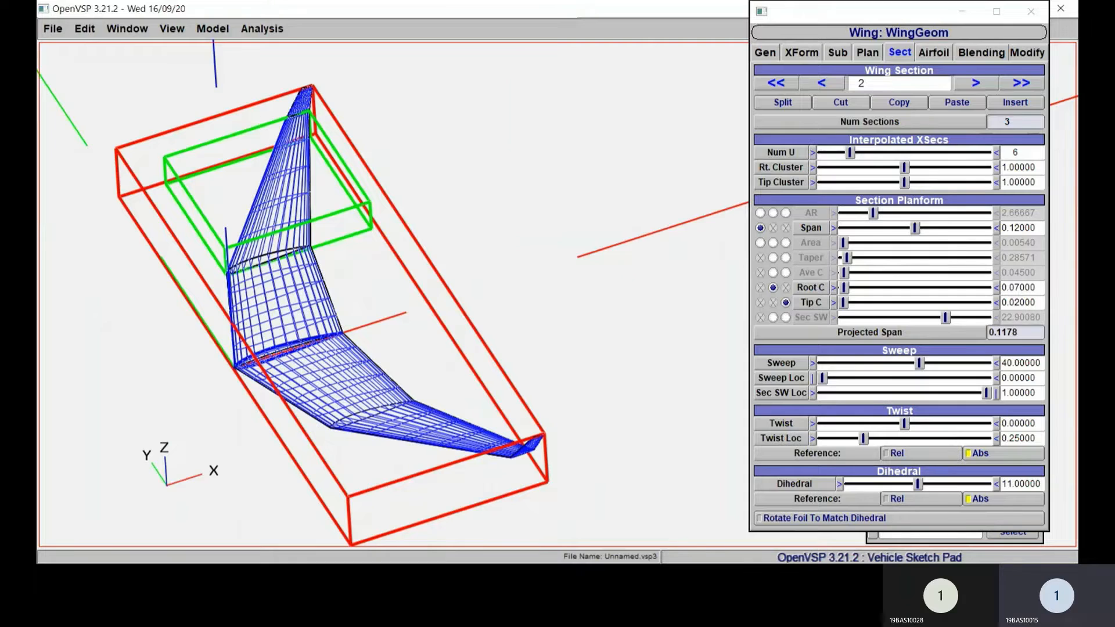
Step: Go back to wing section 1 and set its root chord to 0.08
left_click_drag(1038, 287, 1000, 287)
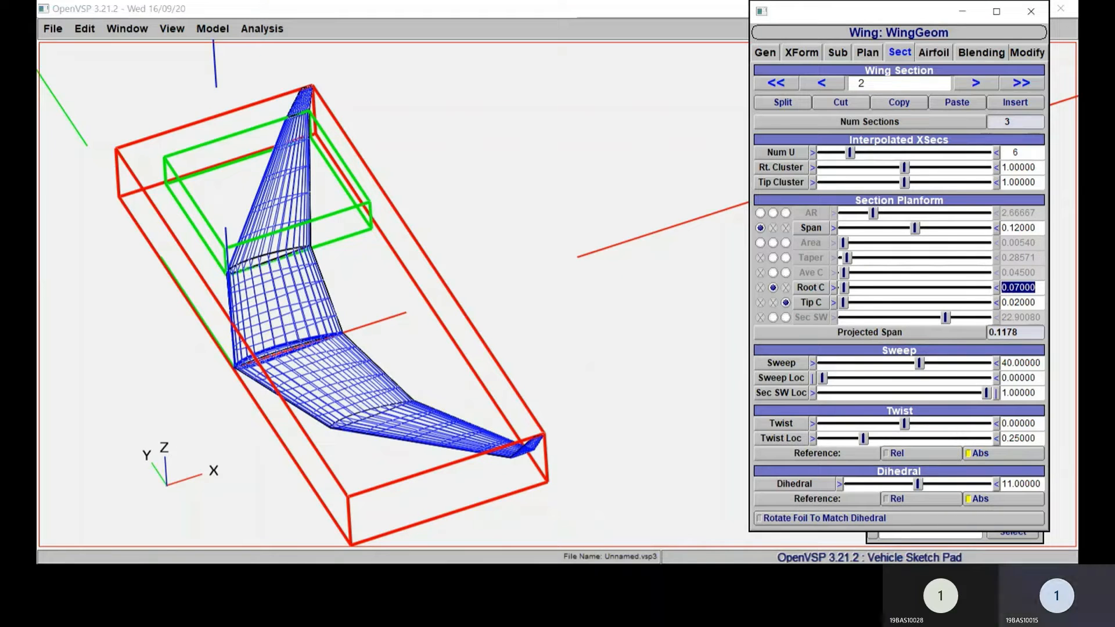
left_click(821, 82)
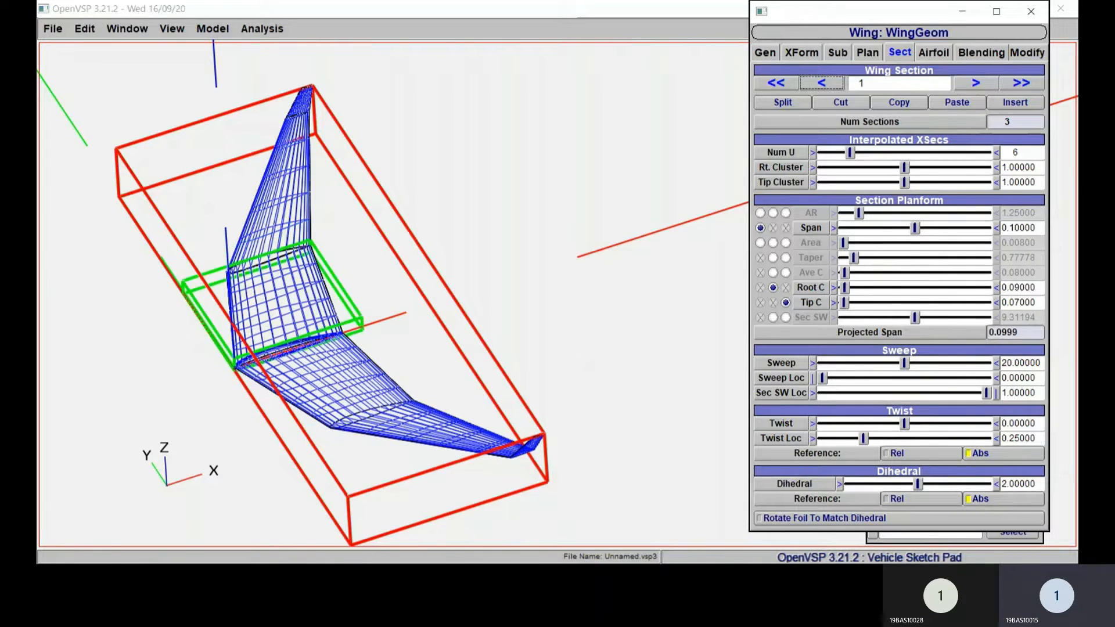
left_click_drag(1037, 288, 1000, 288)
type("0.0")
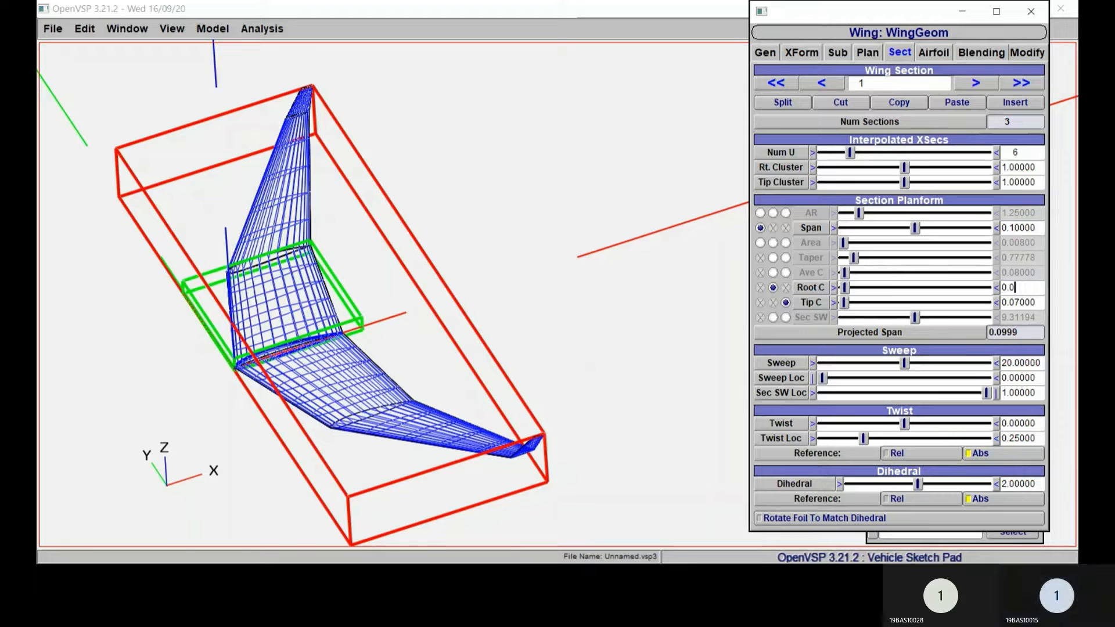
type("8")
key("Return")
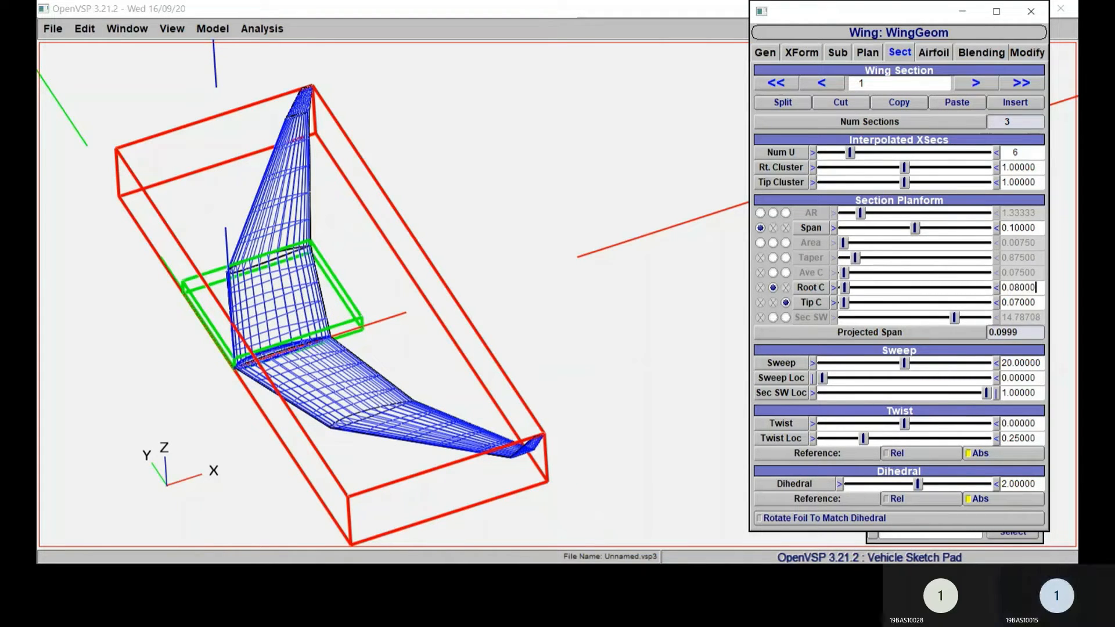
Step: Set the root chord of wing section 1 to 0.075
key("ctrl+a")
type("0.07")
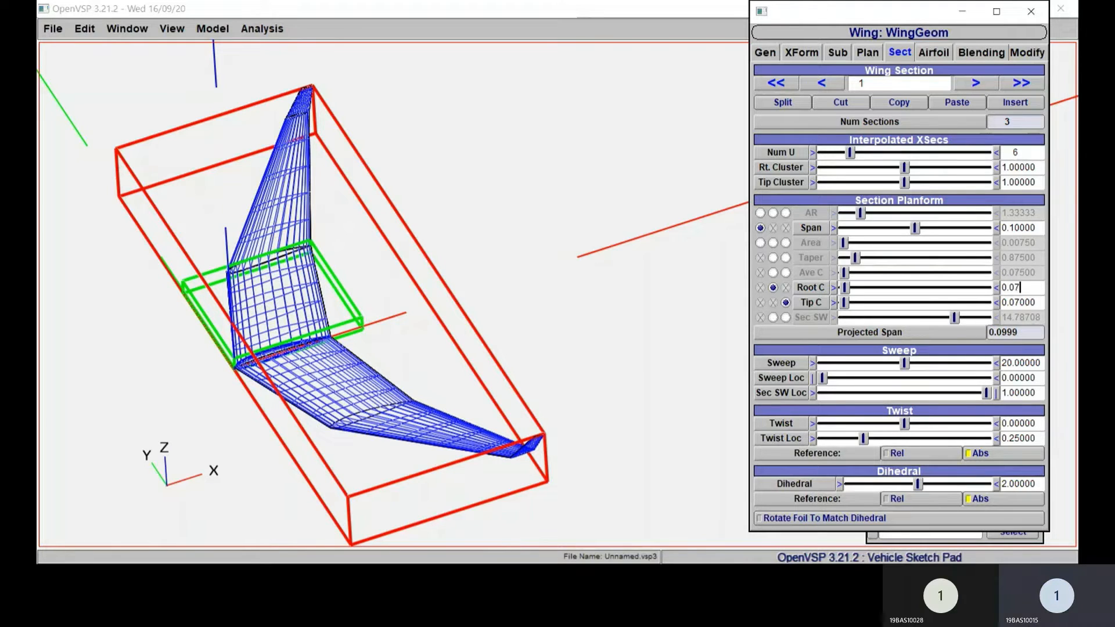
type("5")
key("Return")
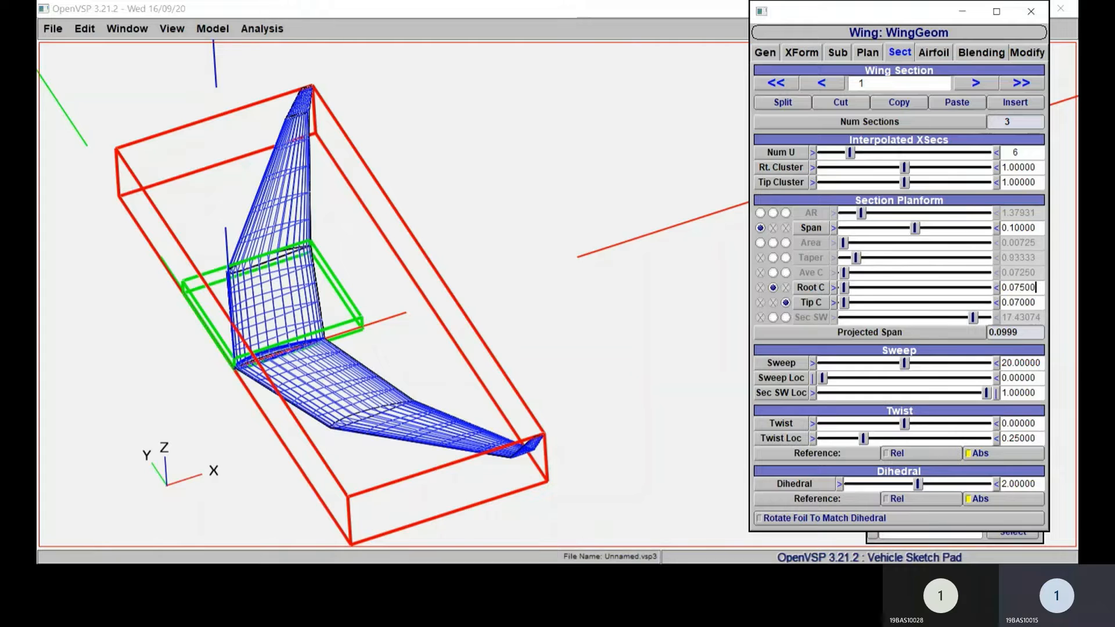
Step: Set the tip chord of wing section 1 to 0.055
key("Tab")
type("0.055")
key("Return")
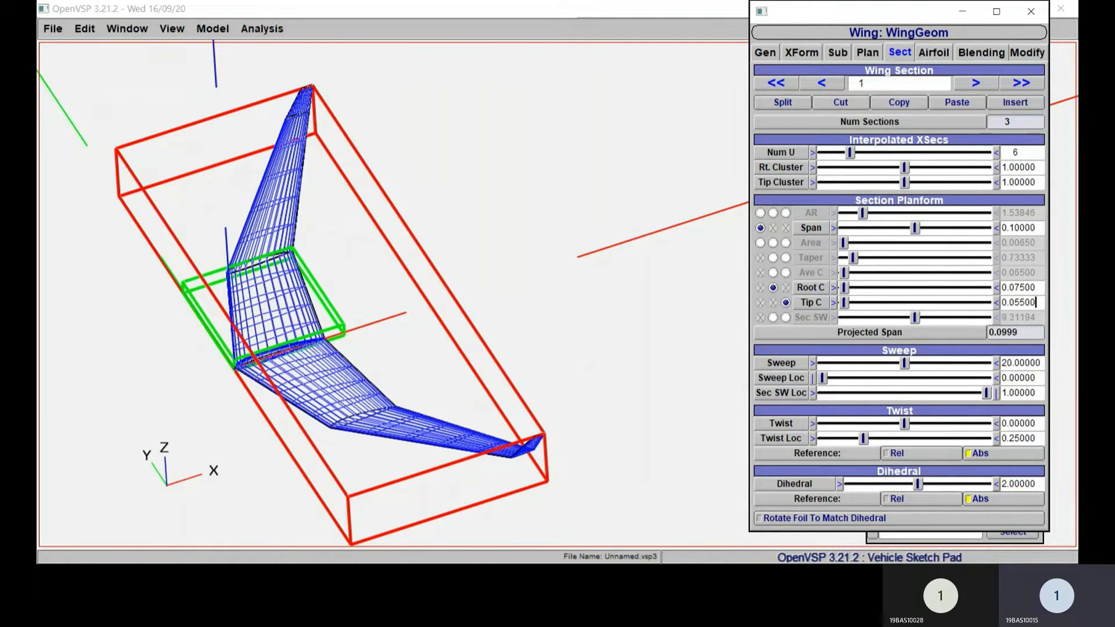
Step: Set the sweep of wing section 2 to 35 degrees
left_click(975, 83)
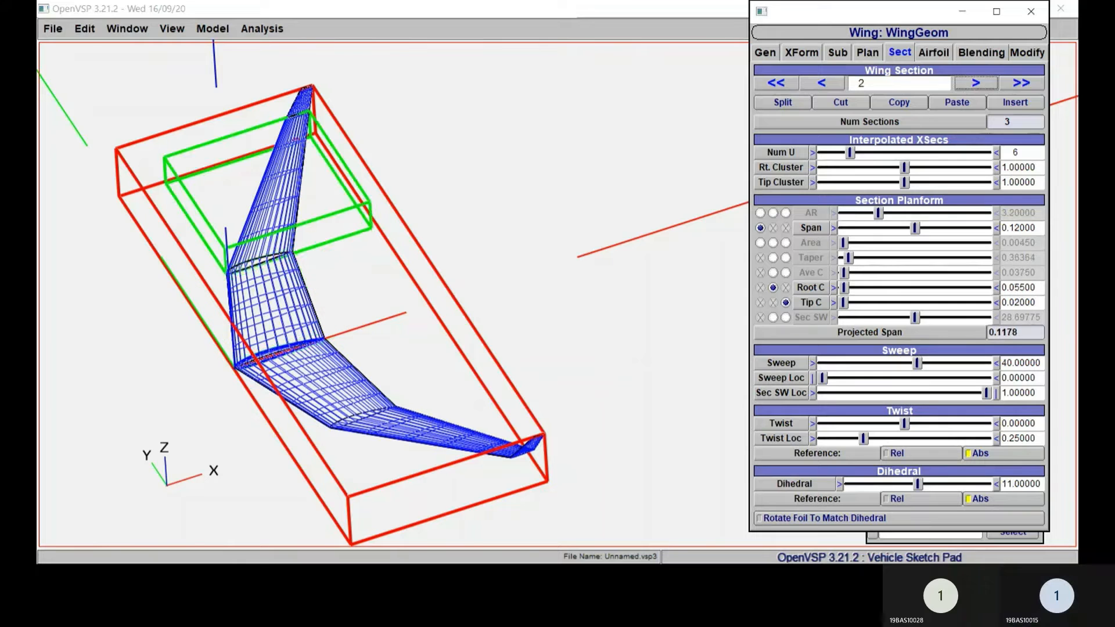
double_click(1020, 302)
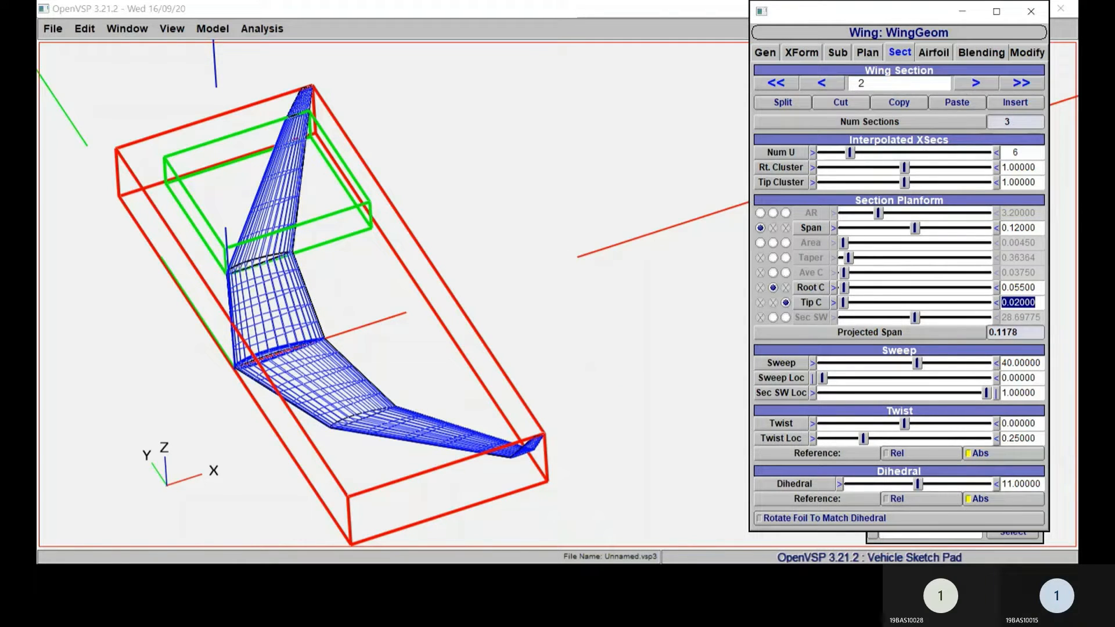
double_click(1020, 363)
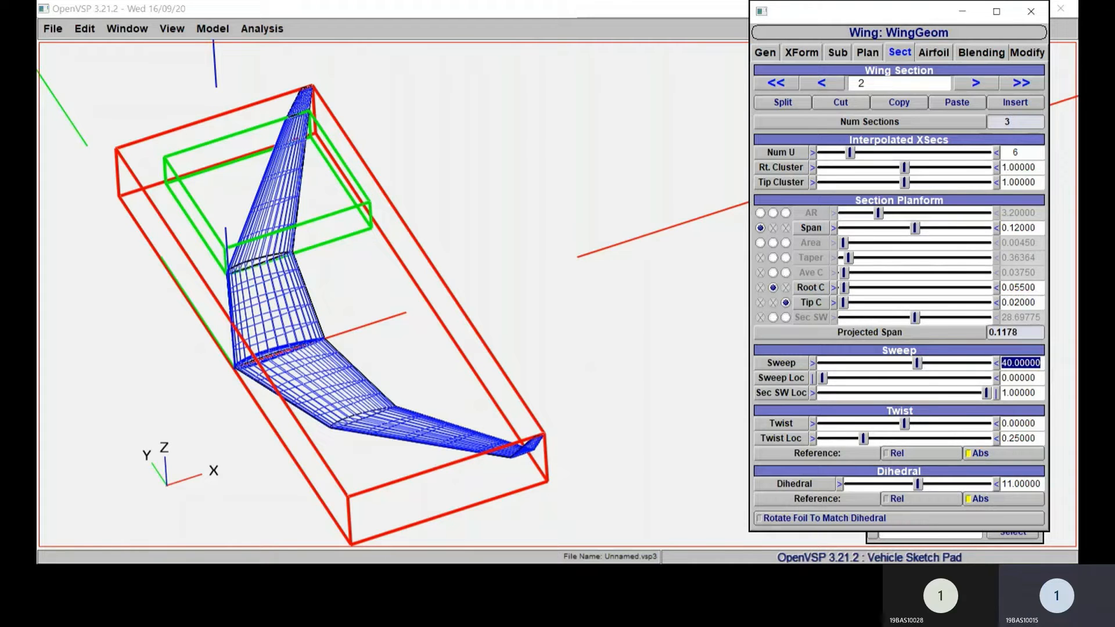
type("35")
key("Return")
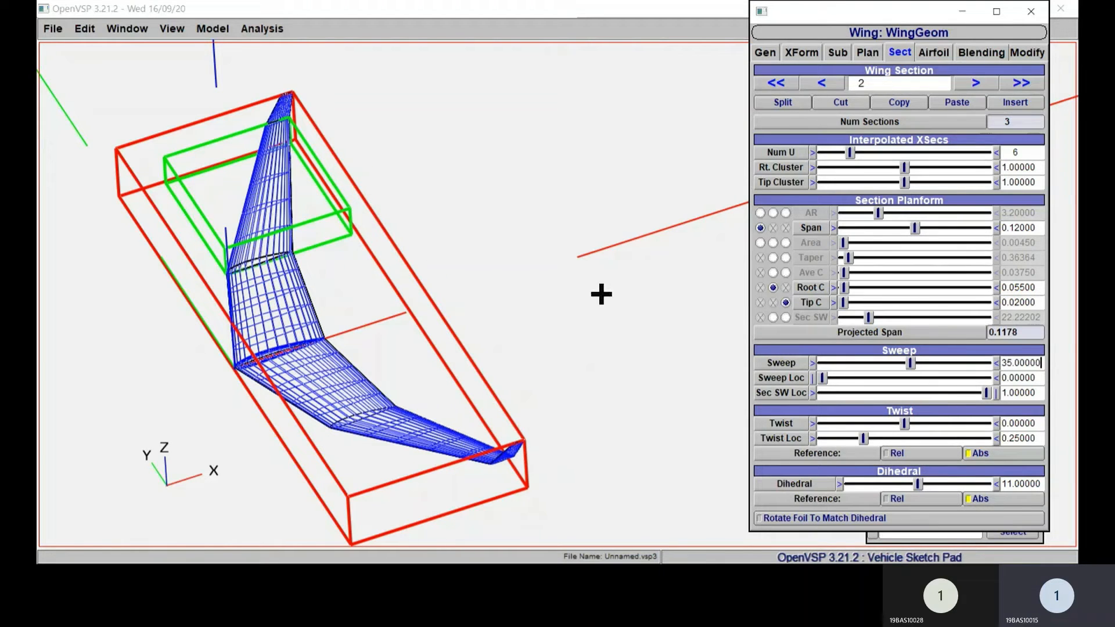
Step: Set the sweep of wing section 1 to 15 degrees
left_click(822, 82)
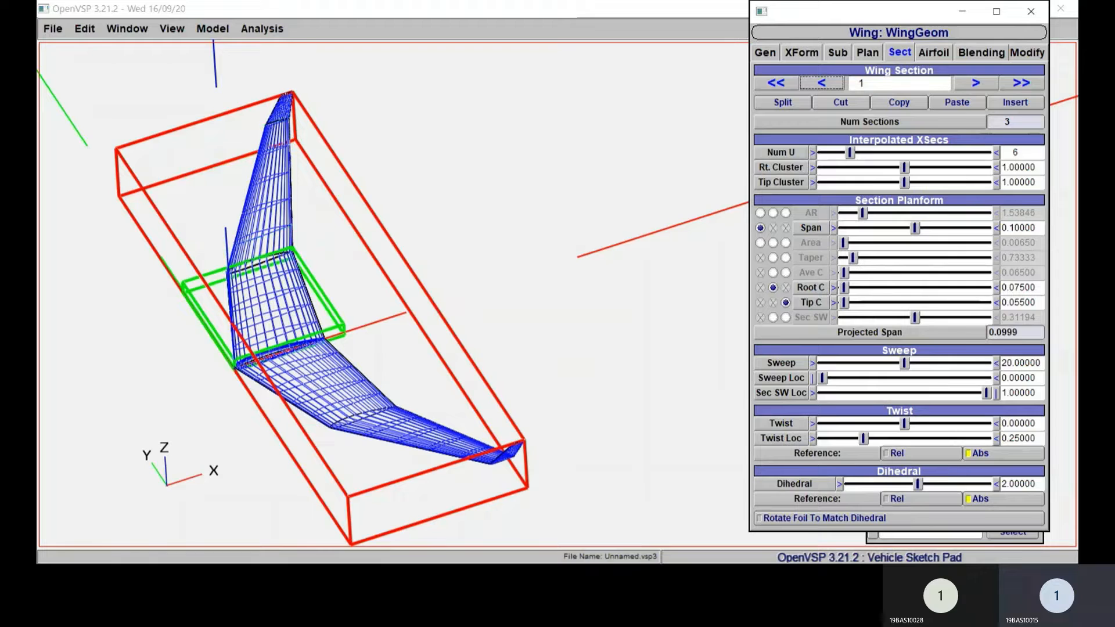
double_click(1020, 363)
type("15")
key("Return")
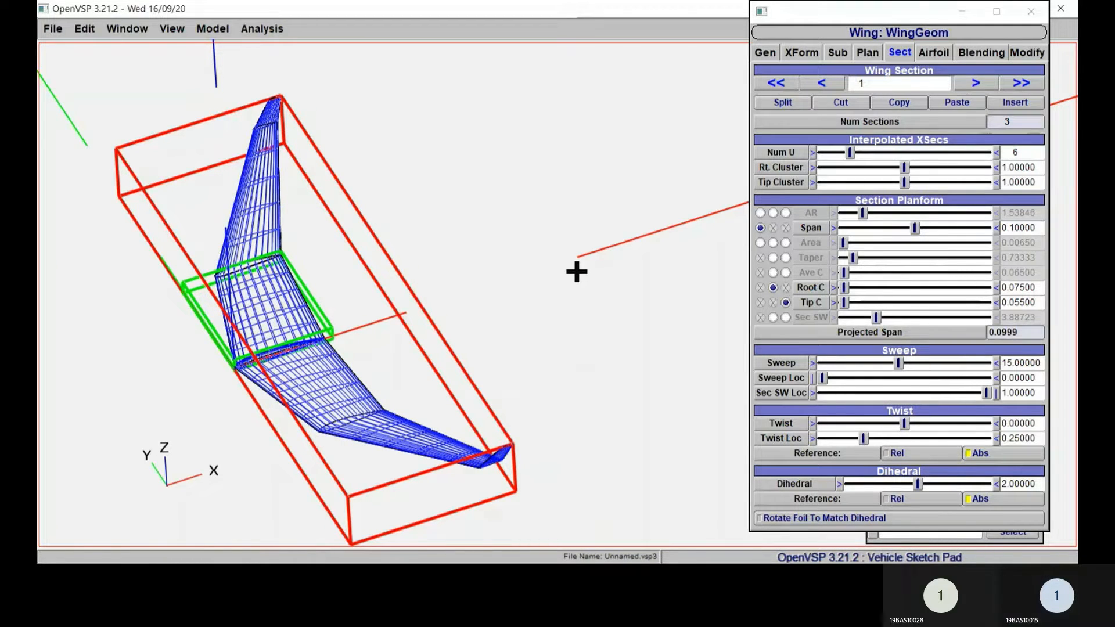
right_click_drag(577, 272, 561, 292)
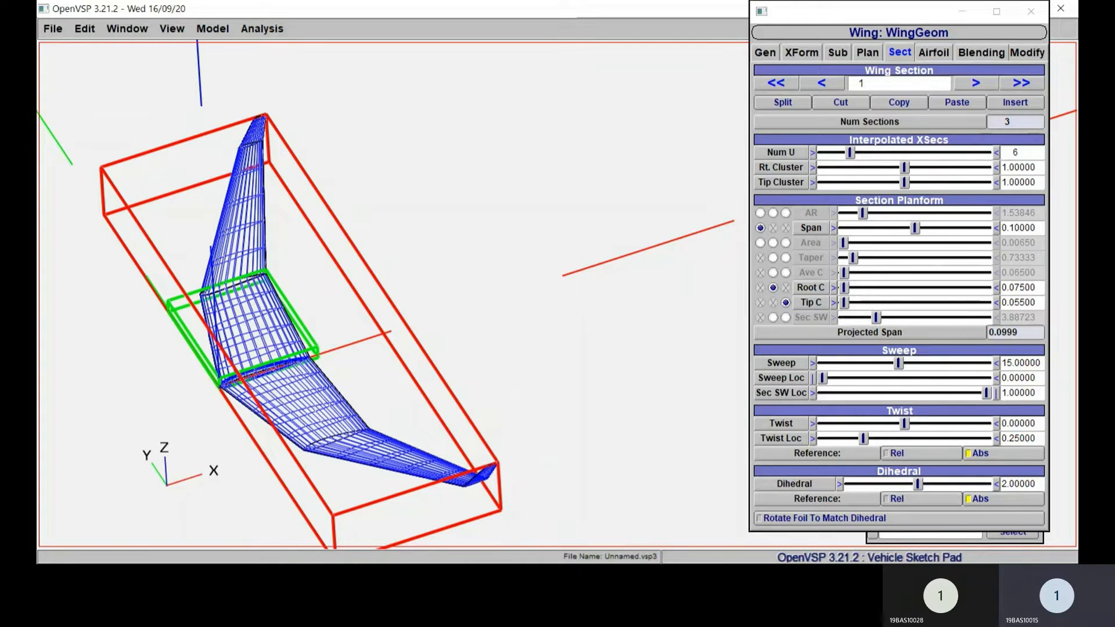
Step: Set the span of wing section 2 to 0.11
left_click(975, 83)
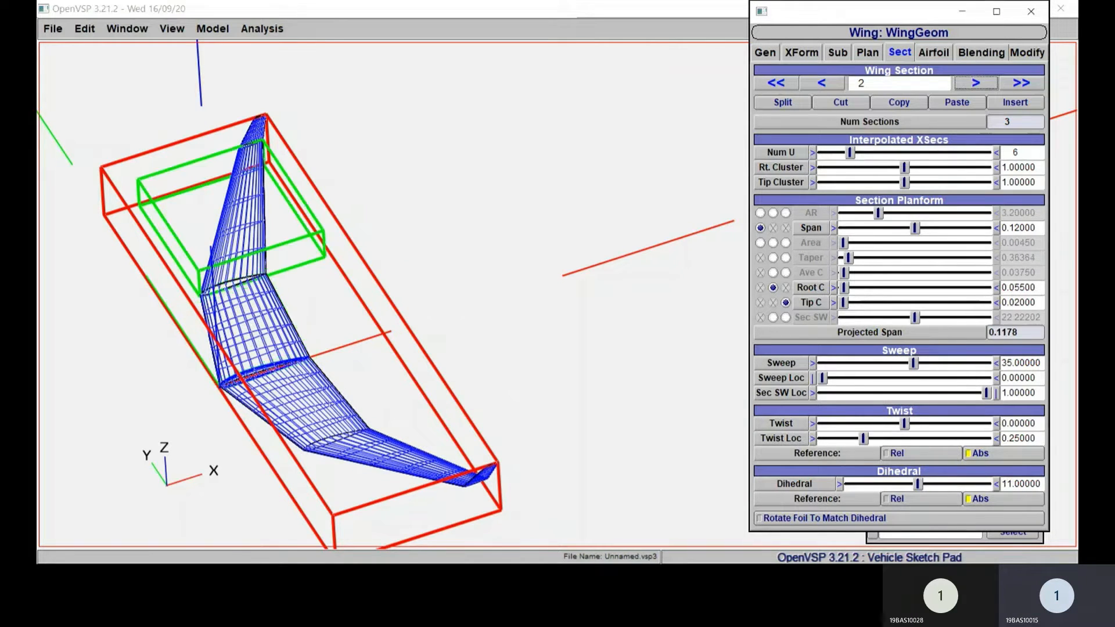
left_click(1020, 228)
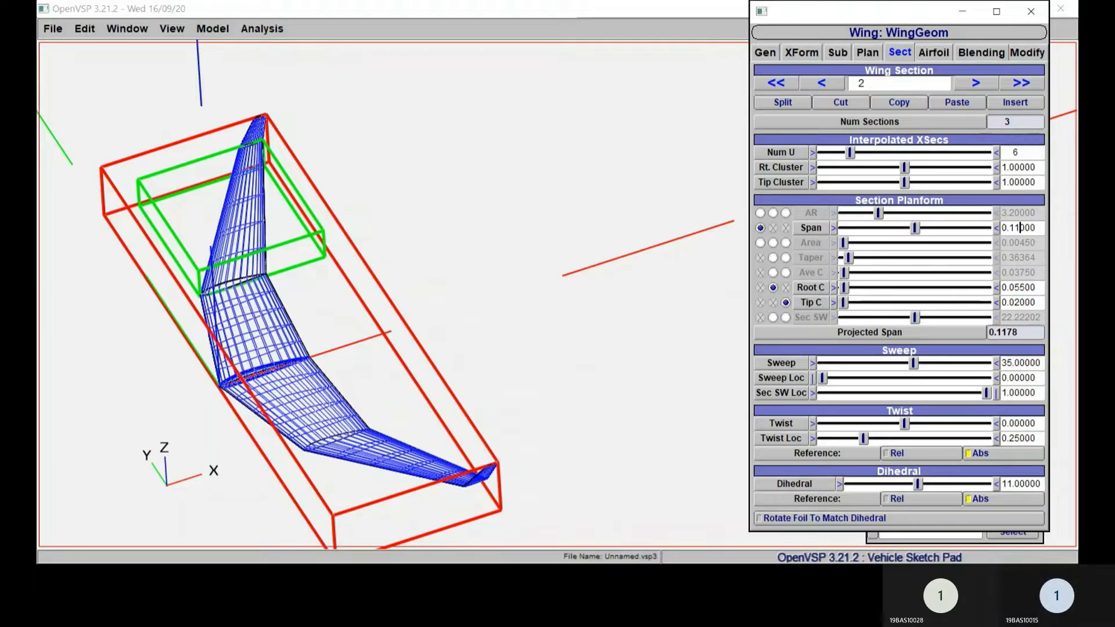
key("Return")
Step: Go back to wing section 1 and set its span to 0.11
left_click(822, 84)
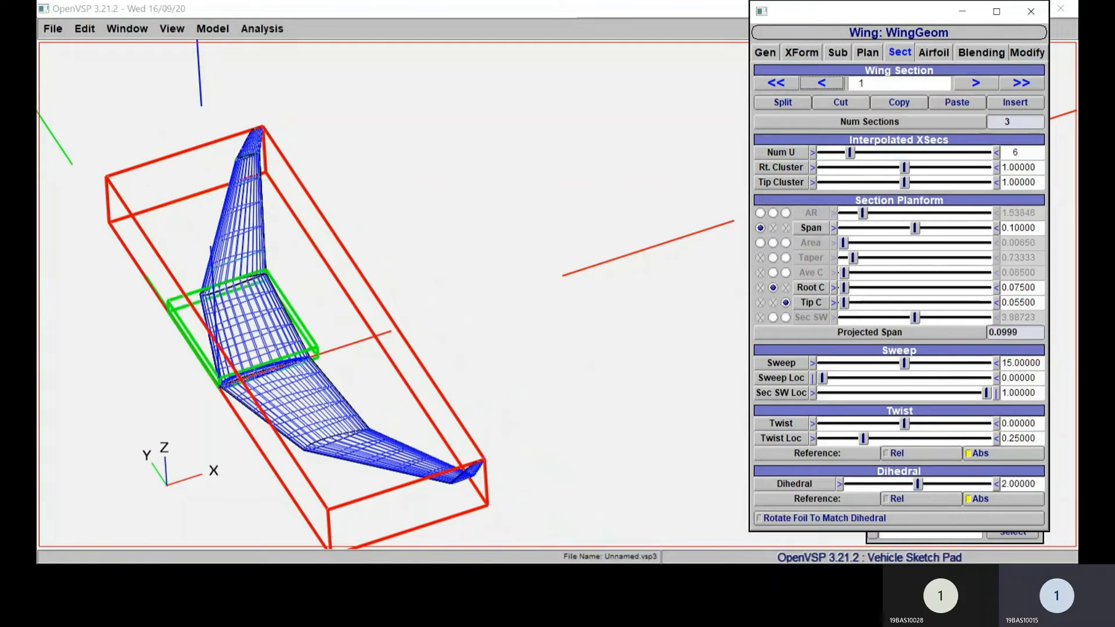
left_click(1020, 229)
key("BackSpace")
type("1")
key("Return")
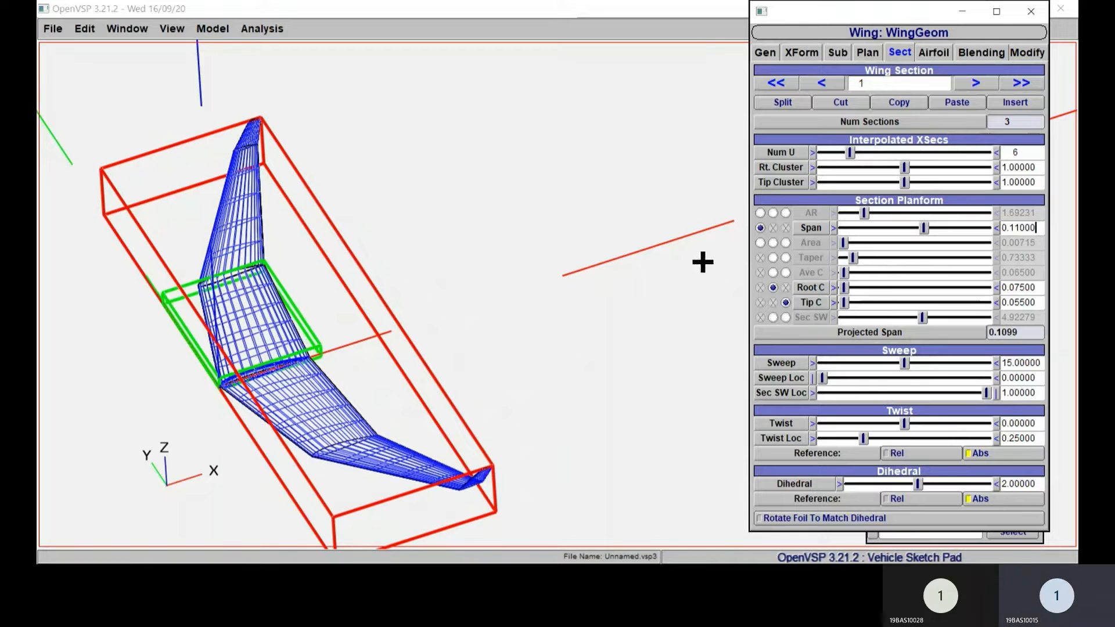
Step: Review the wing's overall shape, the parameters of wing section 3 and the total planform values
right_click_drag(610, 274, 661, 368)
left_click_drag(661, 368, 688, 223)
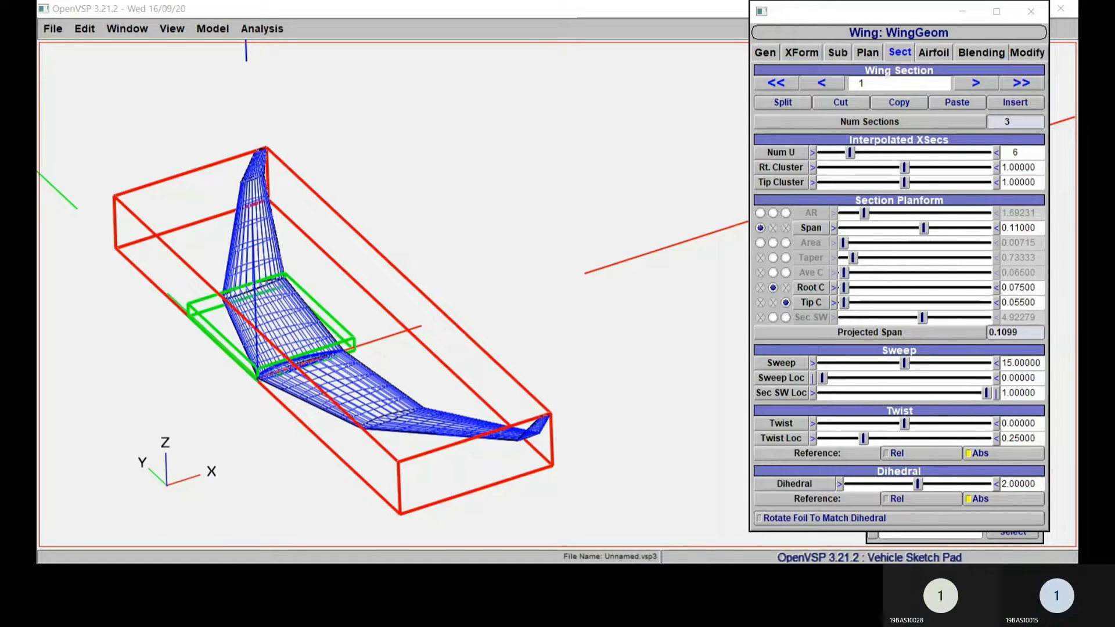
left_click(977, 83)
left_click(976, 83)
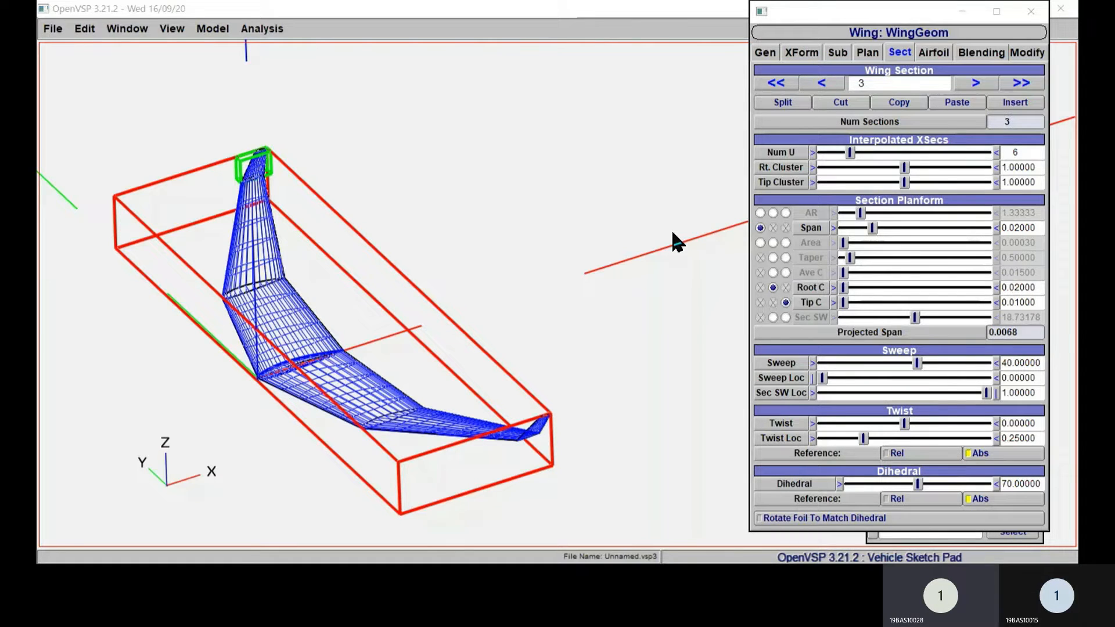
left_click(763, 177)
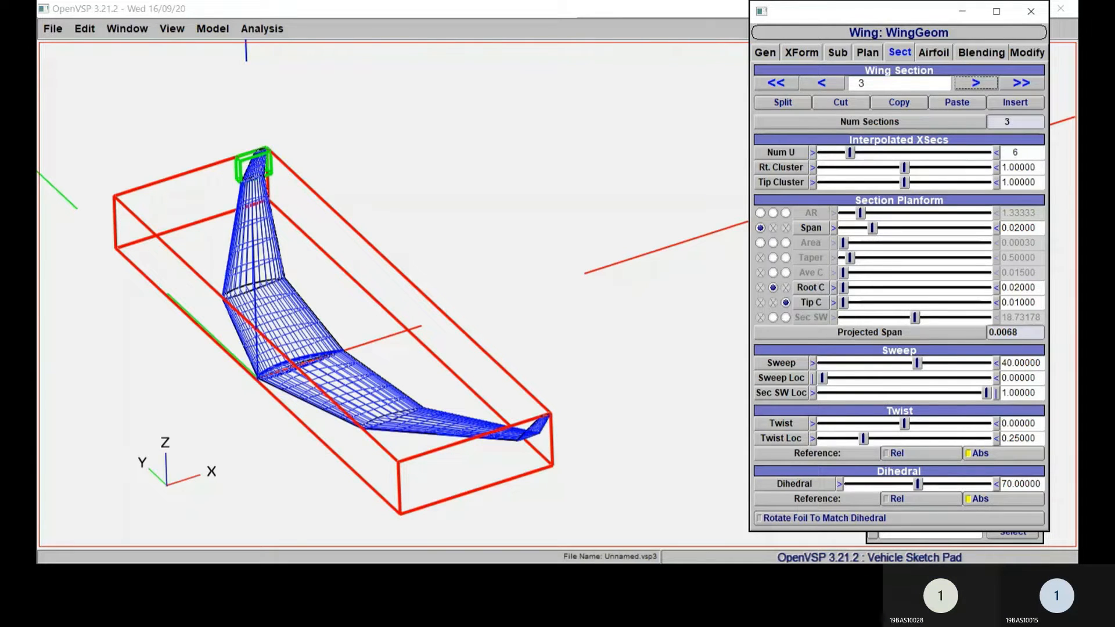
left_click(837, 52)
left_click(867, 52)
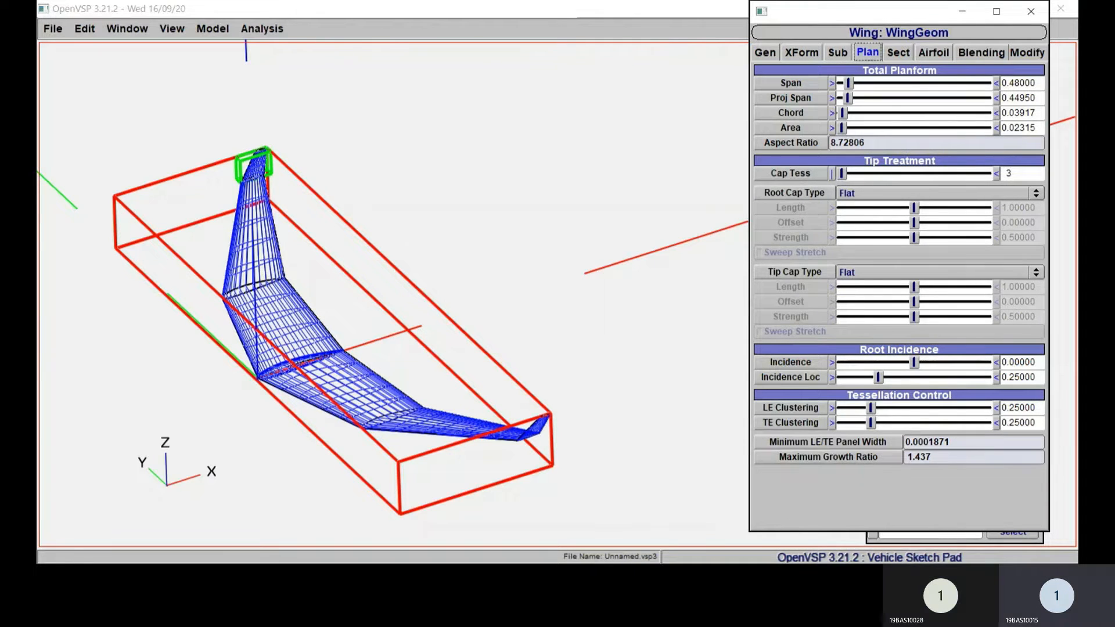
Step: Uncover the Geom Browser and display the wing as a shaded surface instead of a wireframe
left_click_drag(872, 11, 672, 49)
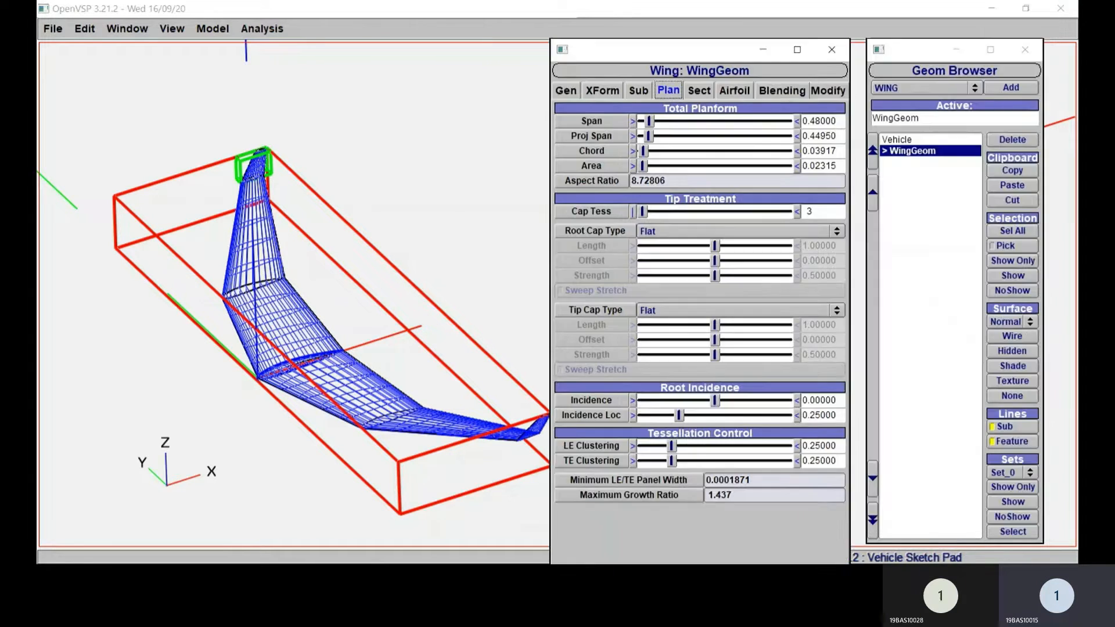
left_click(1013, 366)
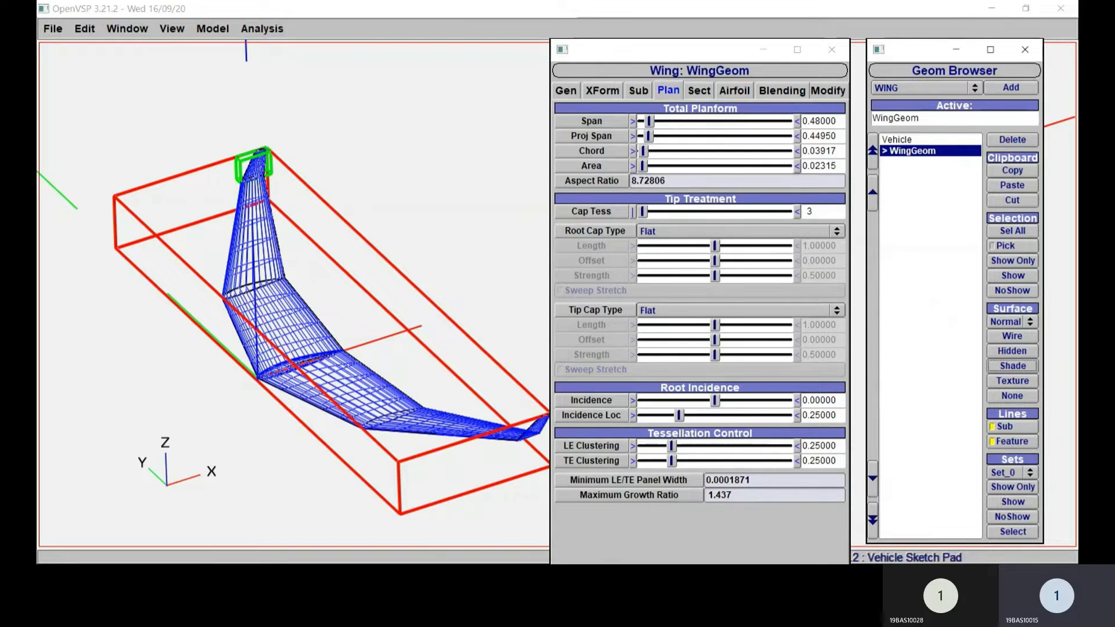
right_click_drag(386, 366, 421, 346)
left_click_drag(421, 346, 174, 403)
left_click_drag(189, 356, 360, 337)
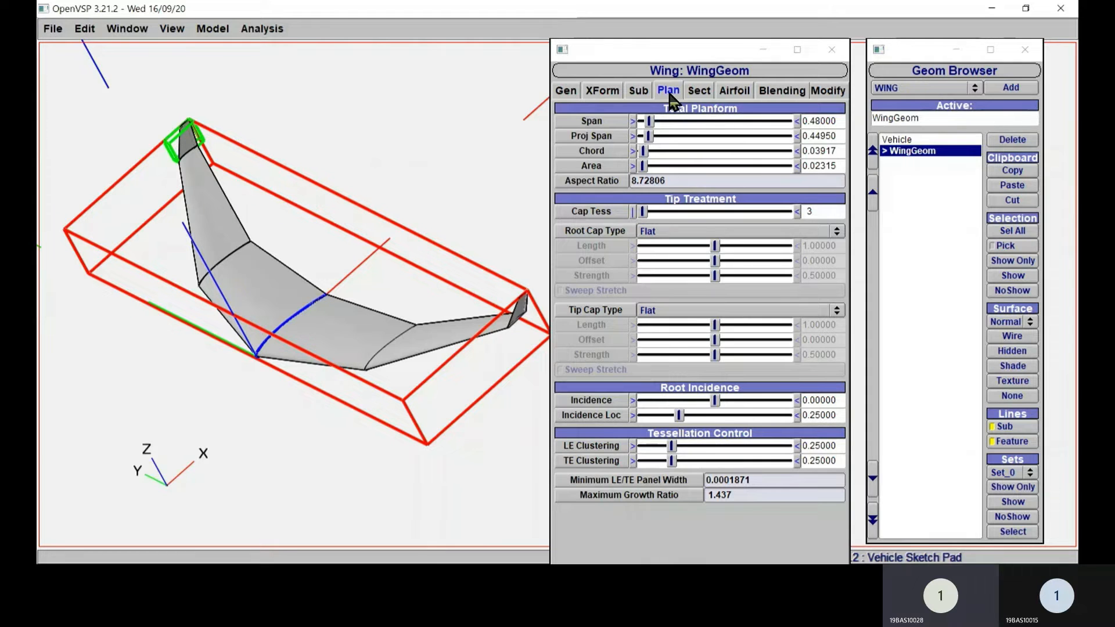
Step: Set the dihedral of wing section 3, the winglet, to 80 degrees
left_click(693, 93)
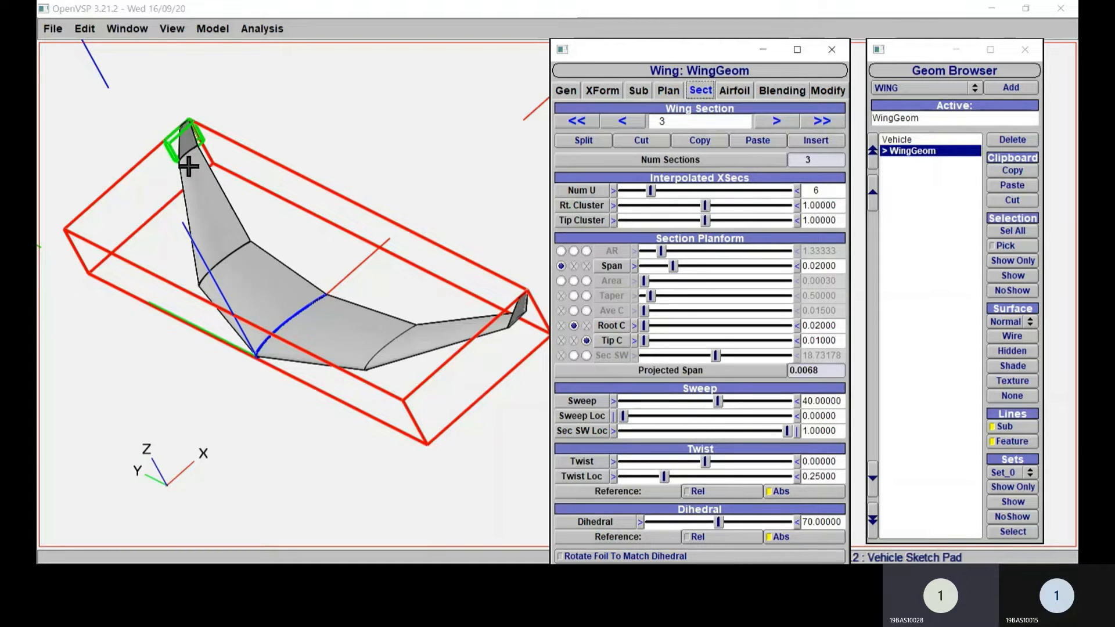
left_click_drag(334, 319, 523, 235)
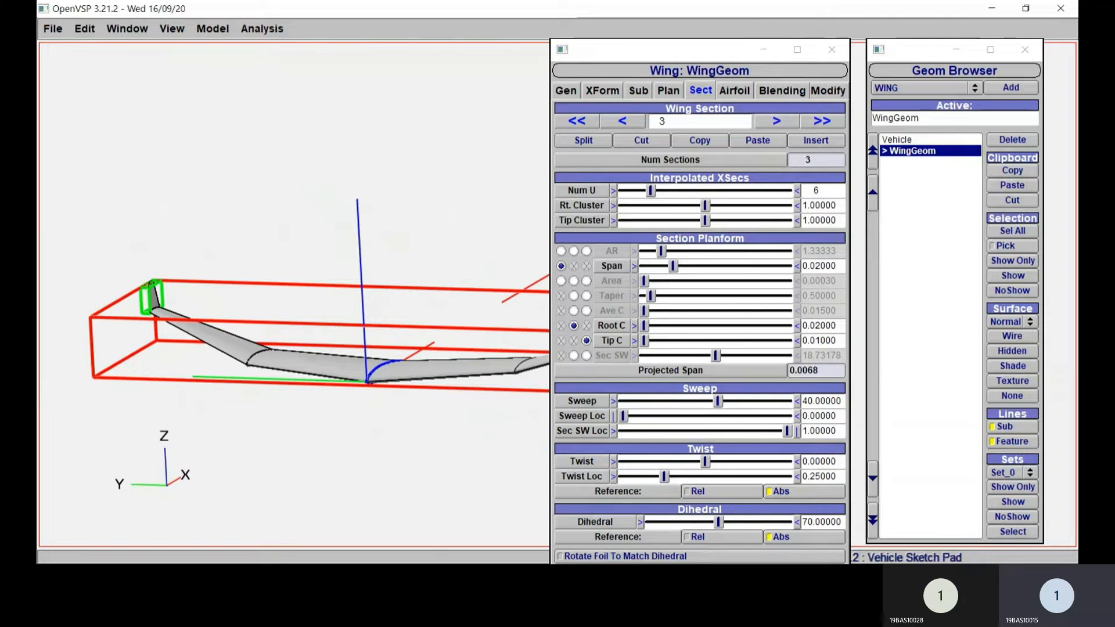
double_click(822, 522)
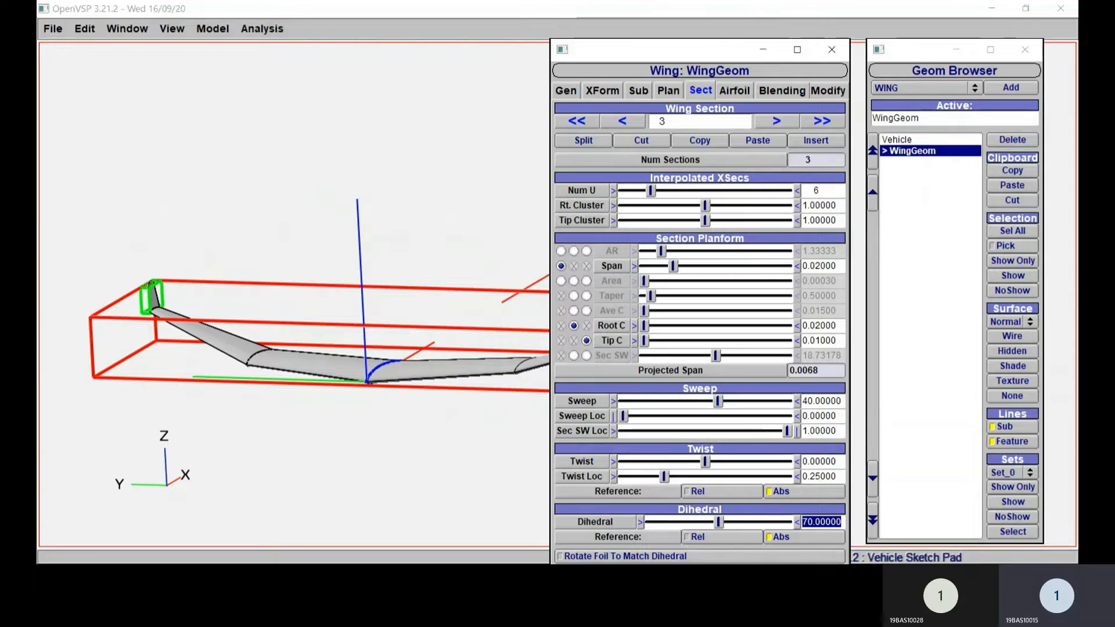
type("80")
key("Return")
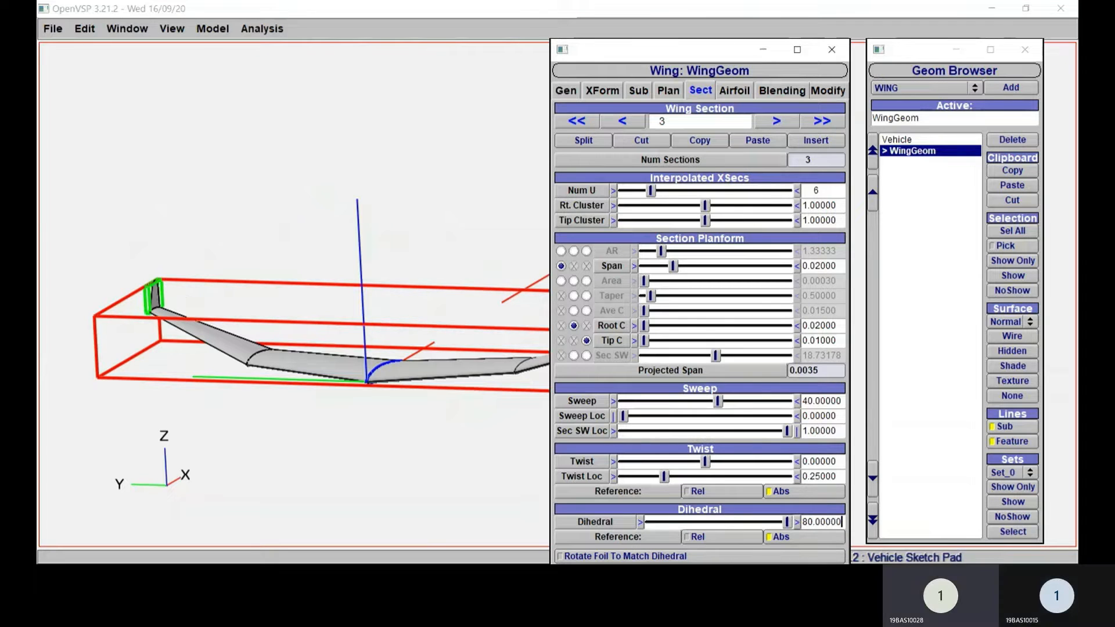
Step: Move the wing settings window aside so that most of the wing model is uncovered
right_click_drag(182, 403, 304, 432)
left_click_drag(441, 424, 521, 416)
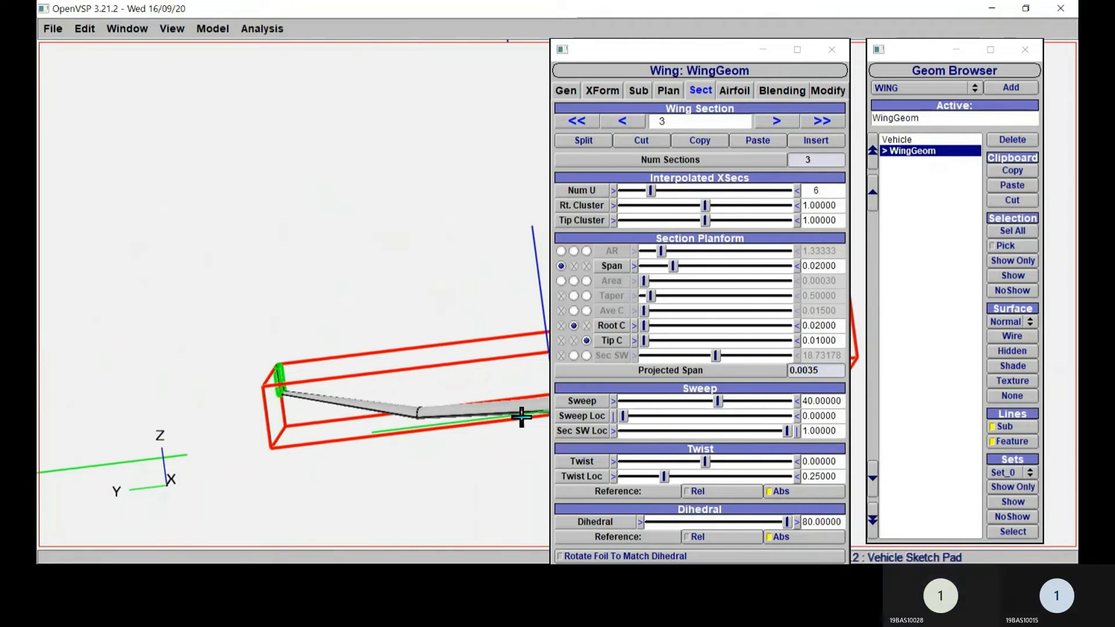
left_click_drag(660, 52, 803, 68)
left_click_drag(565, 182, 291, 324)
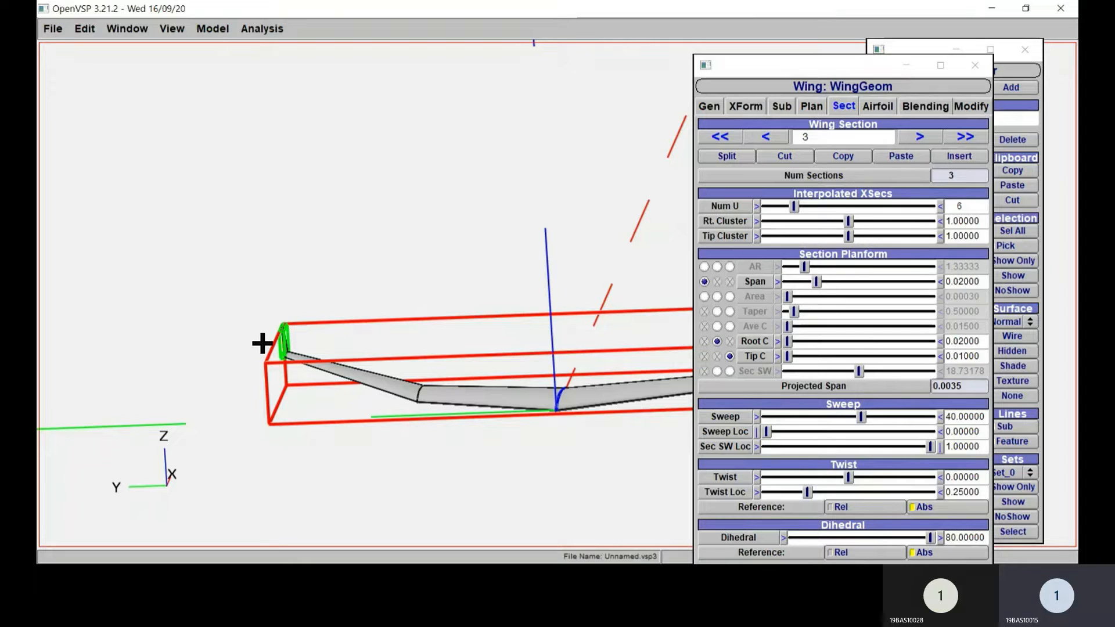
double_click(964, 538)
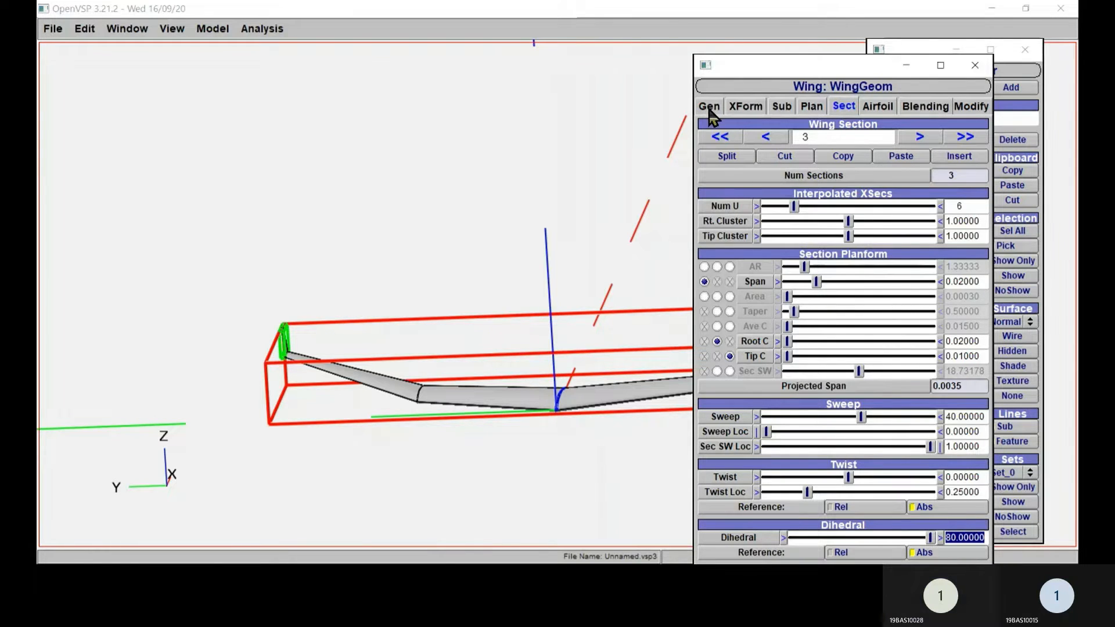
left_click(906, 65)
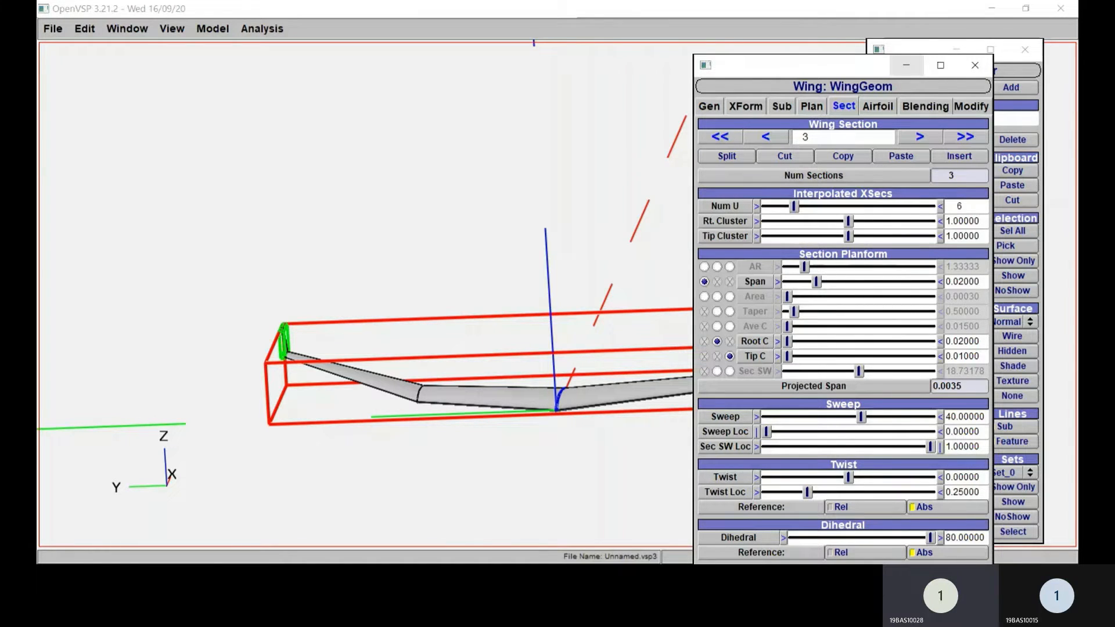
left_click_drag(860, 65, 982, 42)
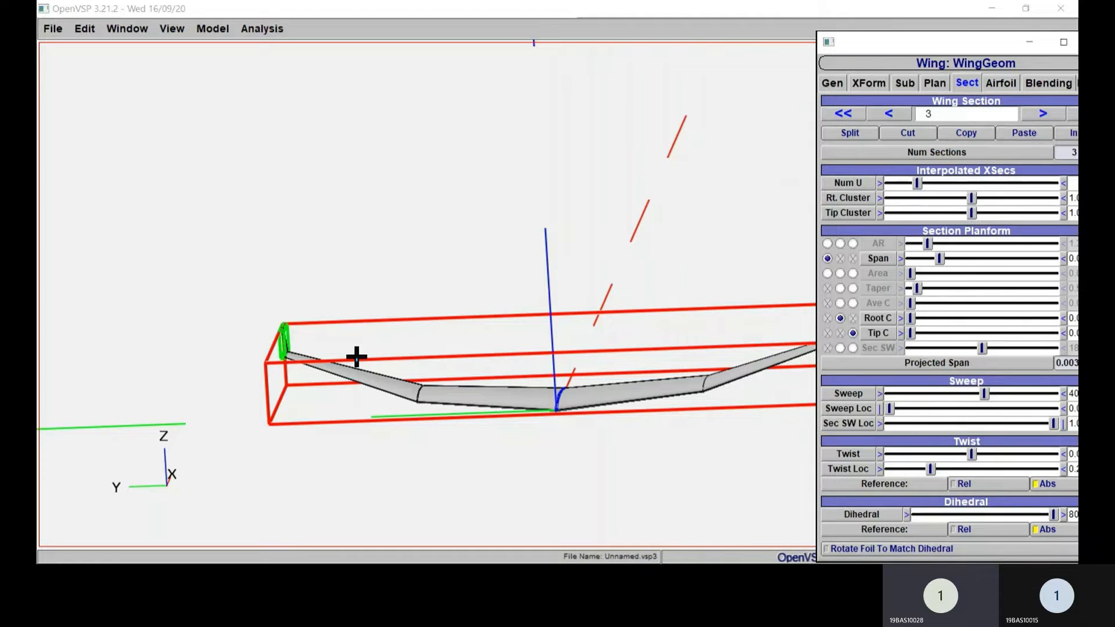
Step: Examine the dihedral and the winglets of the shaded wing from several angles and distances
scroll(318, 351, "down", 3)
scroll(351, 349, "up", 1)
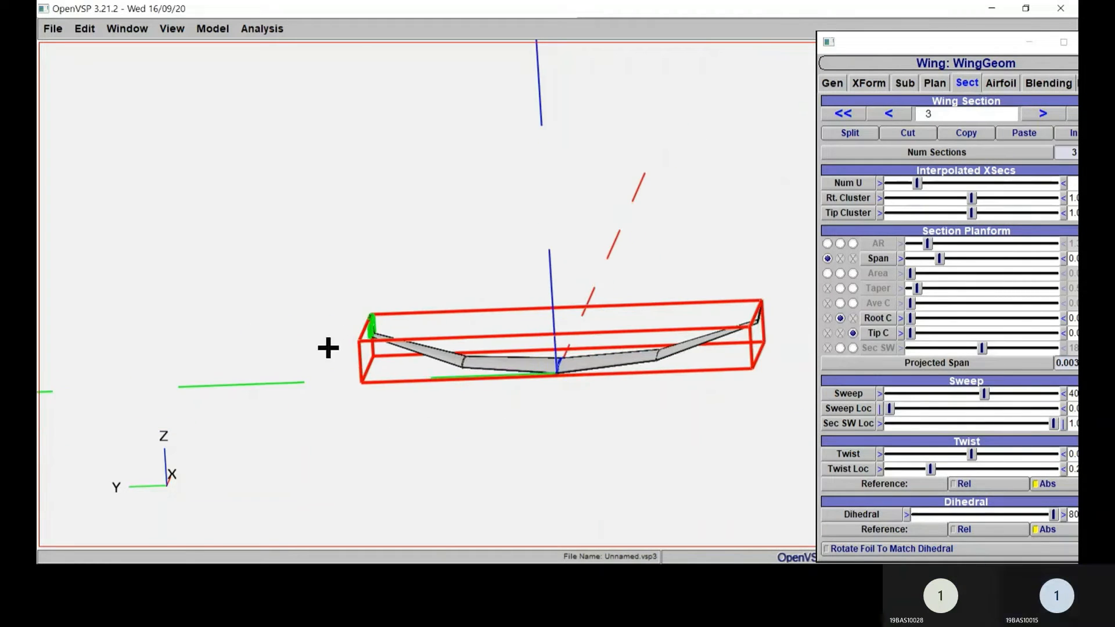
scroll(328, 348, "up", 3)
scroll(279, 364, "down", 2)
left_click_drag(295, 356, 404, 284)
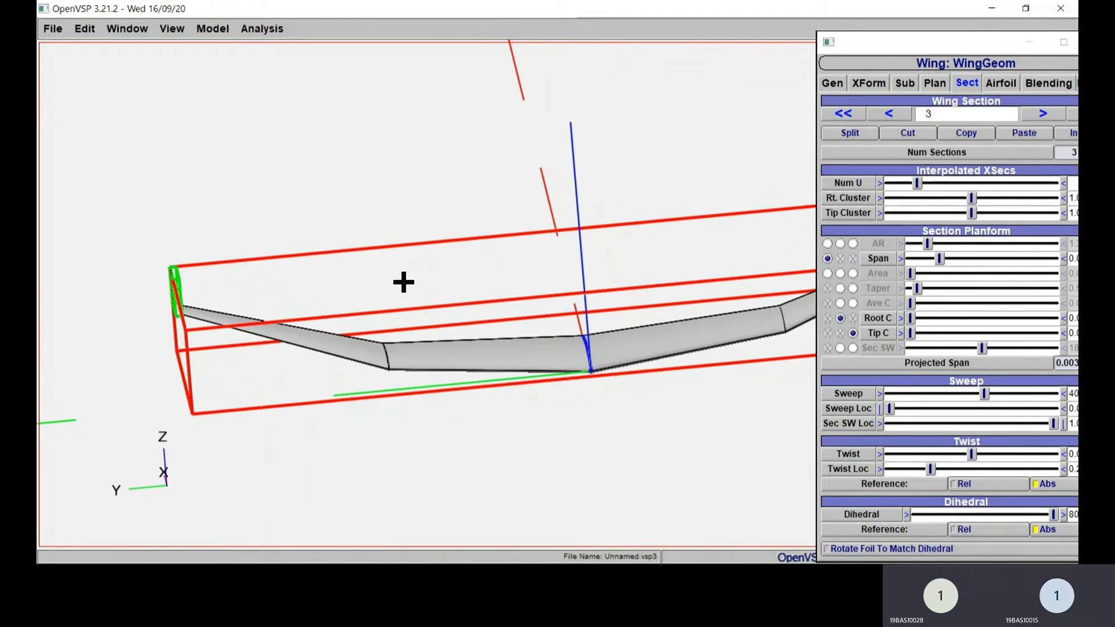
scroll(331, 284, "up", 3)
scroll(356, 269, "down", 4)
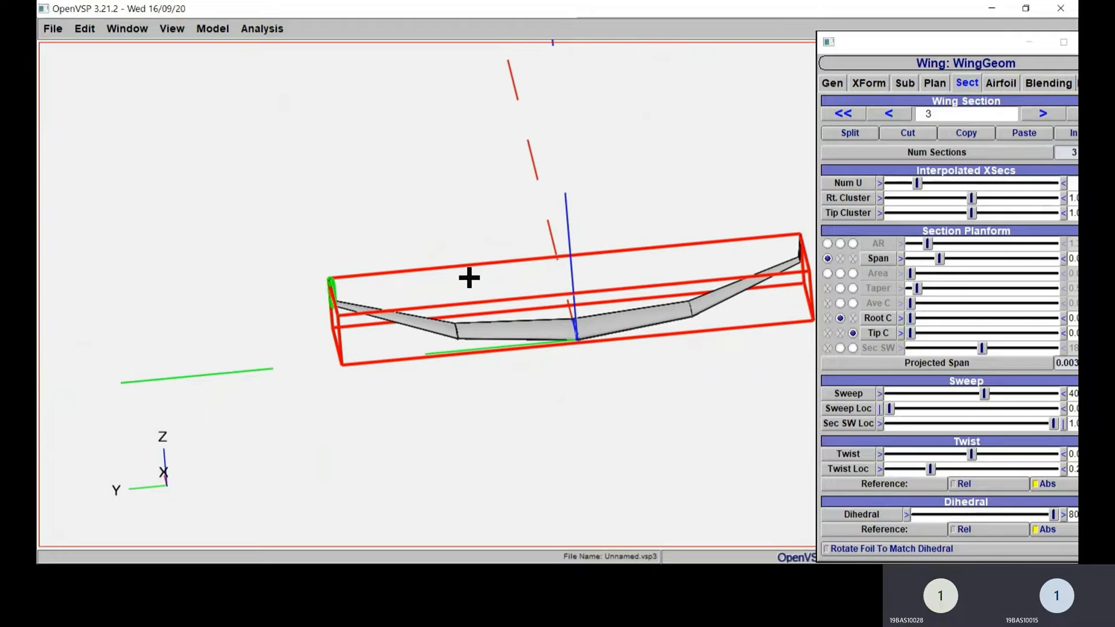
left_click_drag(468, 277, 795, 151)
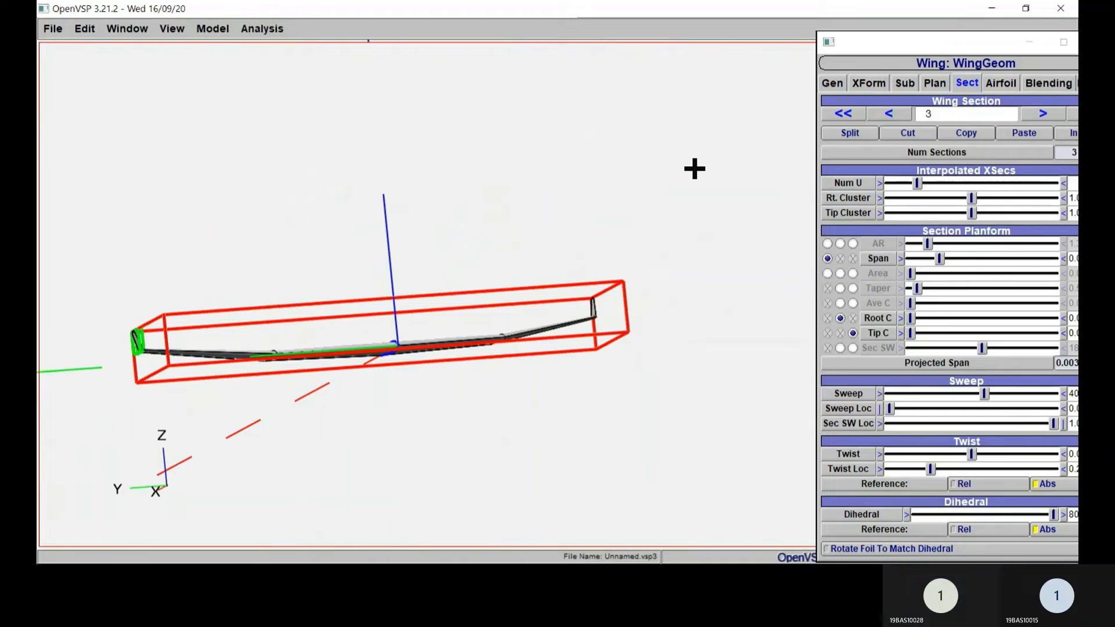
left_click_drag(695, 169, 629, 201)
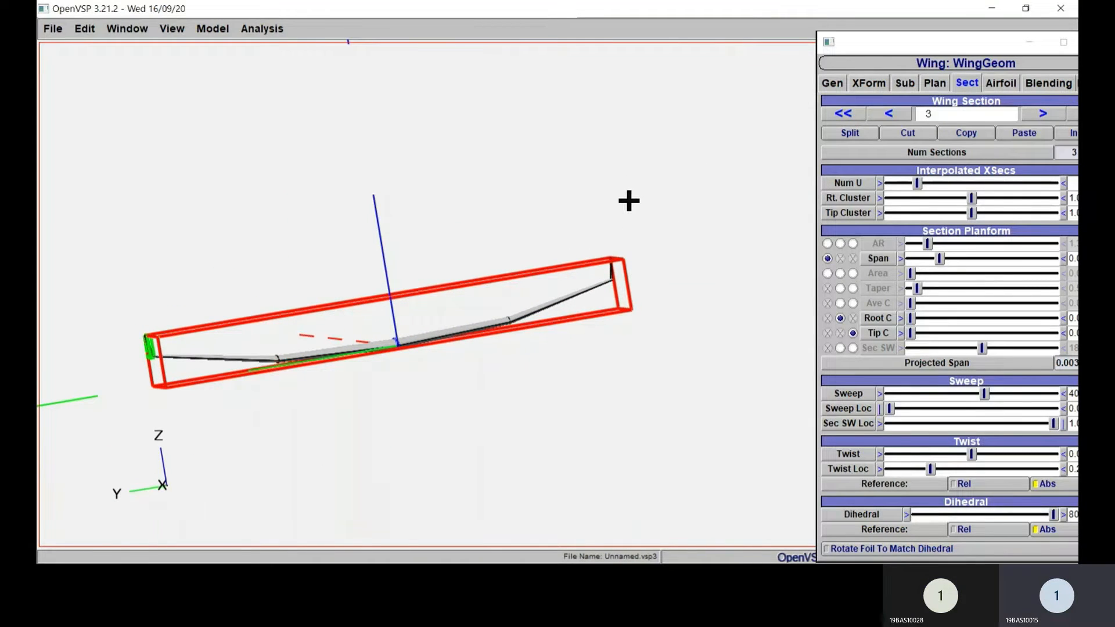
Step: Examine the wing's dihedral and winglets in the front view
left_click(202, 33)
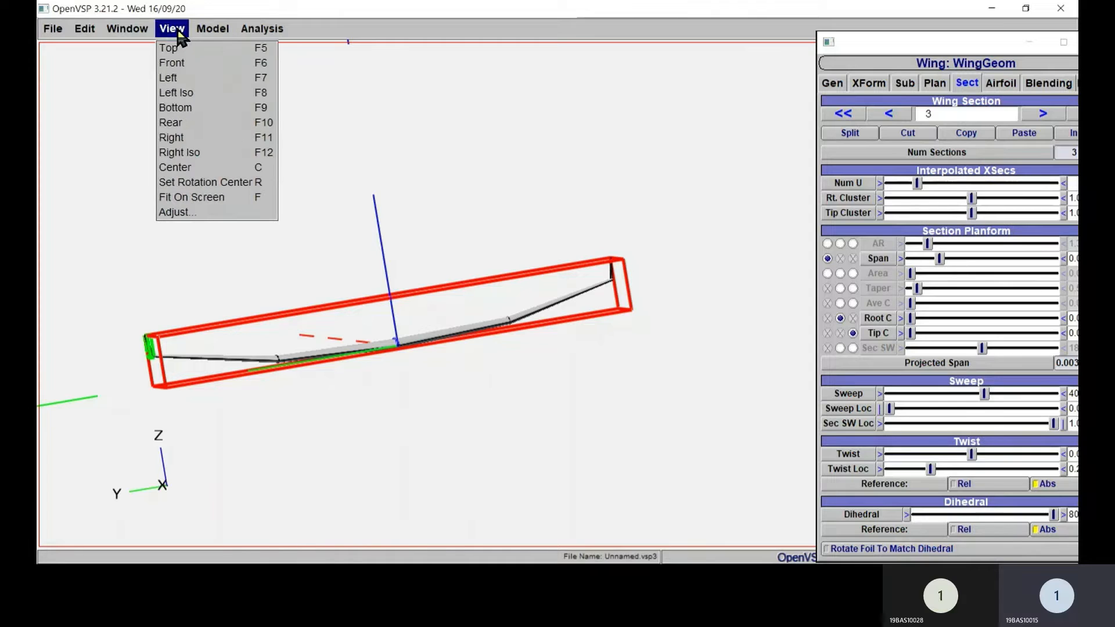
left_click(181, 62)
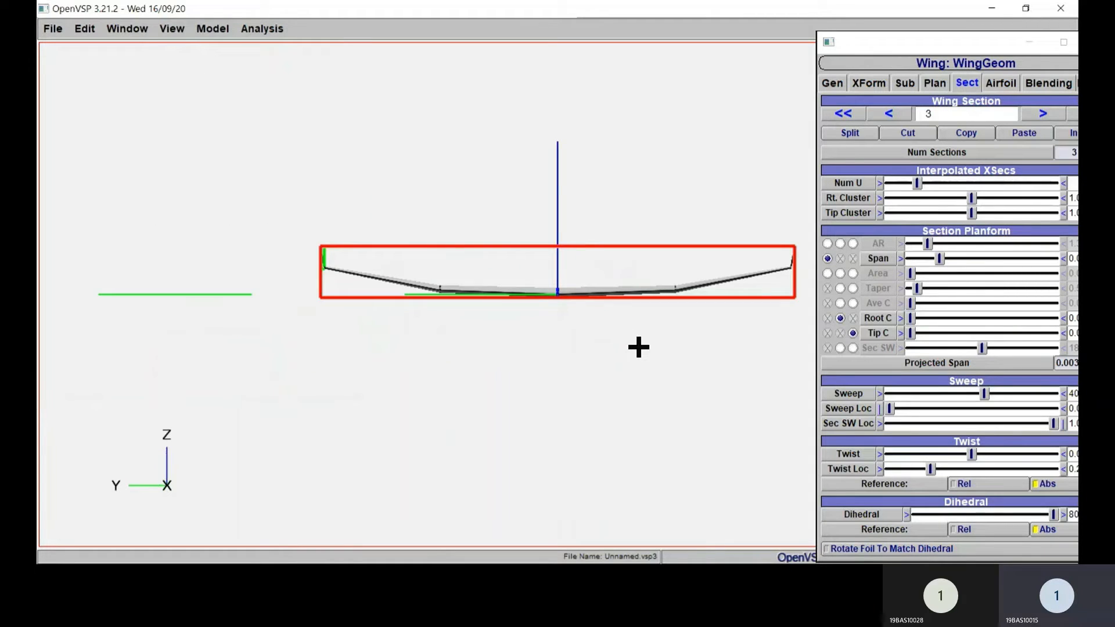
scroll(633, 349, "up", 3)
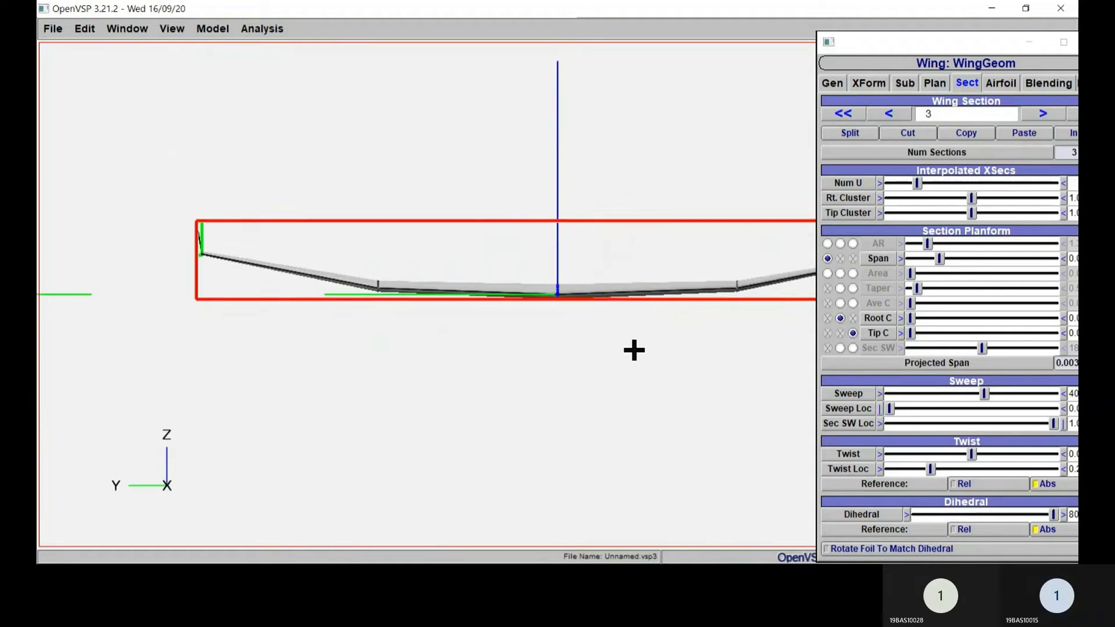
scroll(633, 349, "down", 3)
scroll(633, 348, "up", 3)
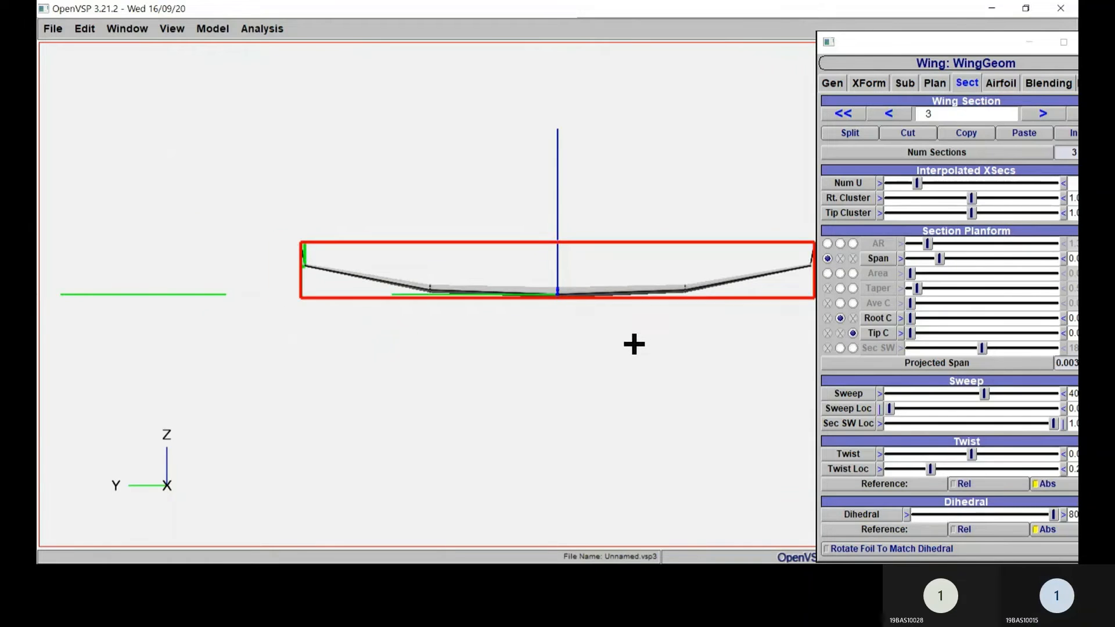
left_click_drag(633, 345, 613, 341)
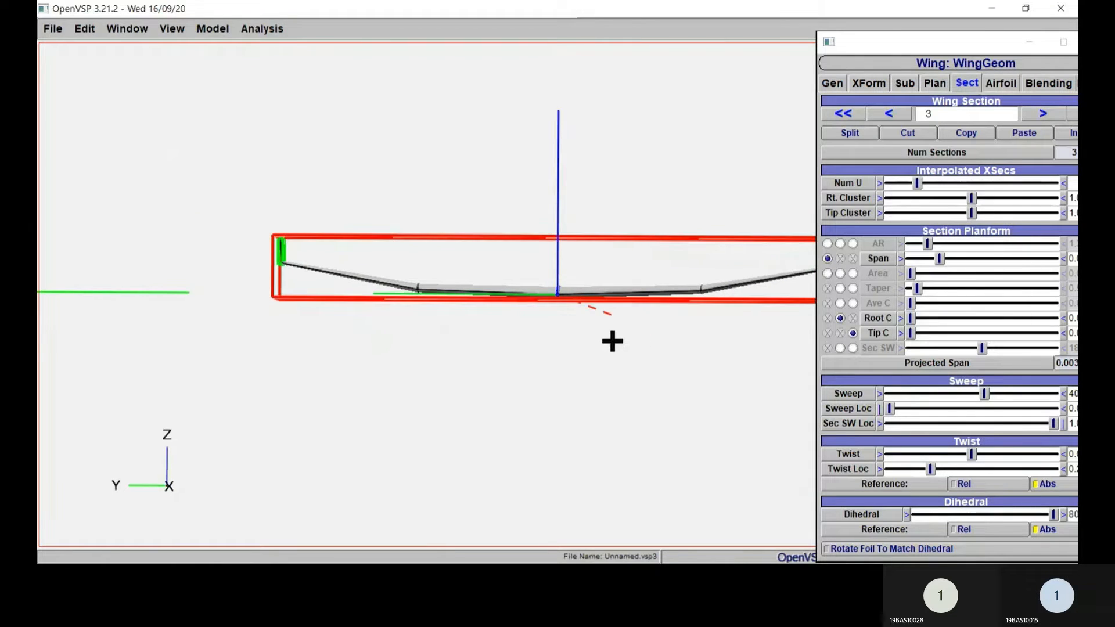
right_click_drag(609, 341, 463, 337)
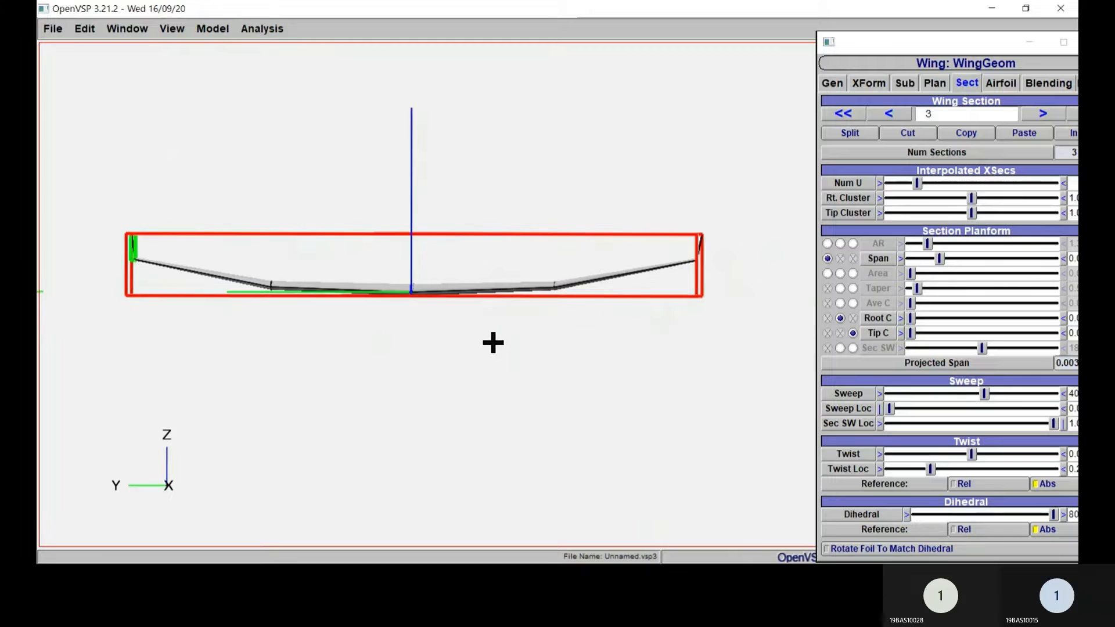
Step: Set the dihedral of wing section 1 to 5 degrees while viewing the wing from the front
left_click(171, 31)
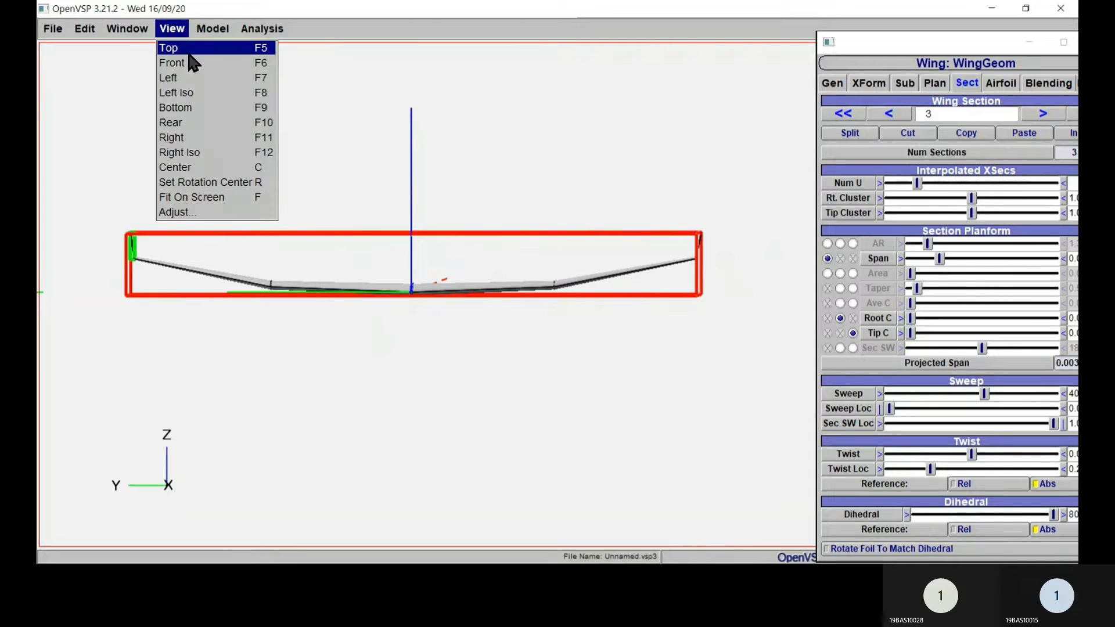
left_click(200, 70)
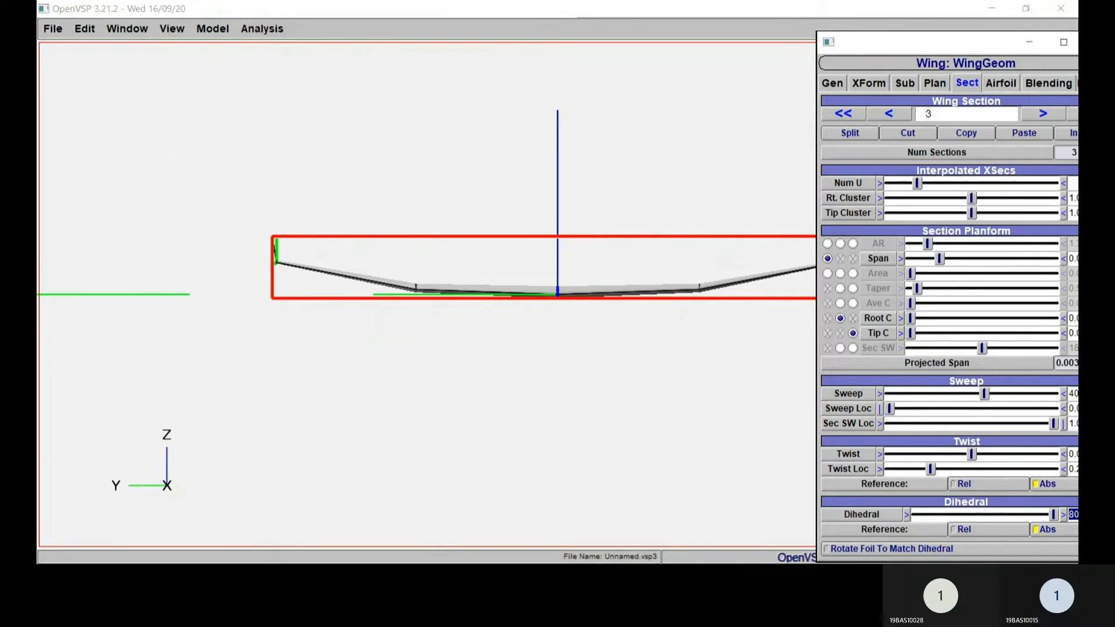
left_click(888, 113)
left_click(889, 113)
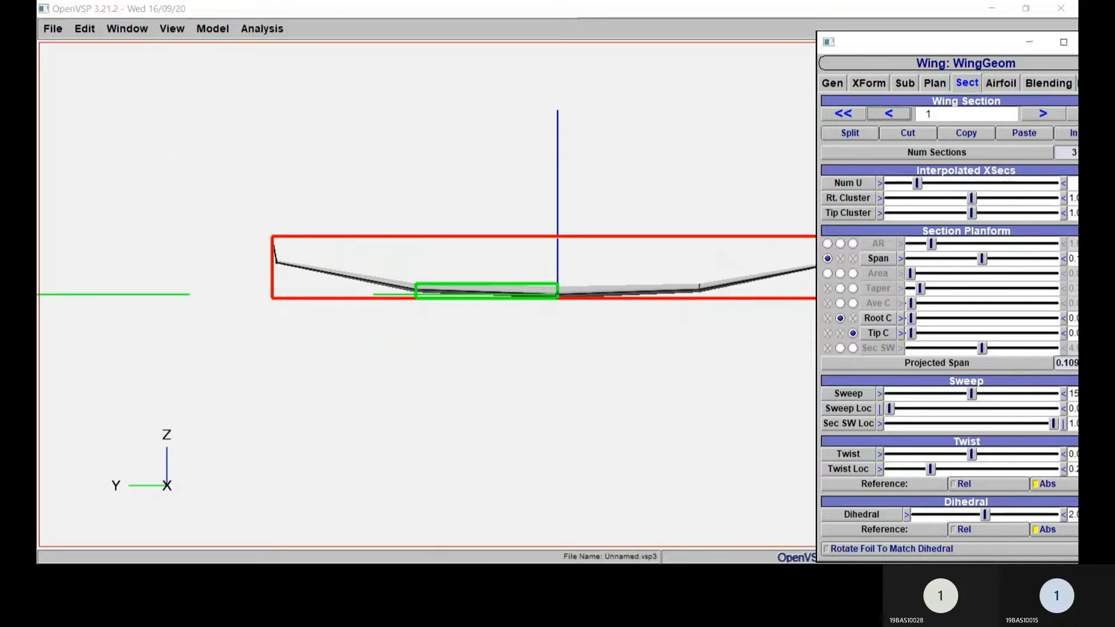
double_click(1074, 515)
type("5")
key("Return")
left_click(648, 415)
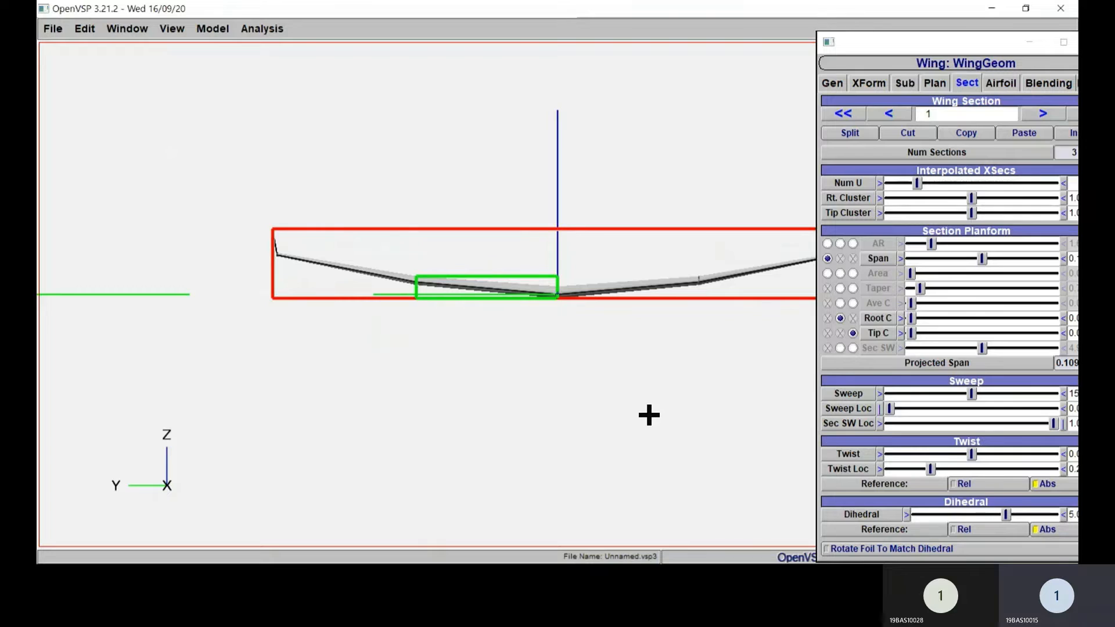
right_click_drag(649, 415, 549, 418)
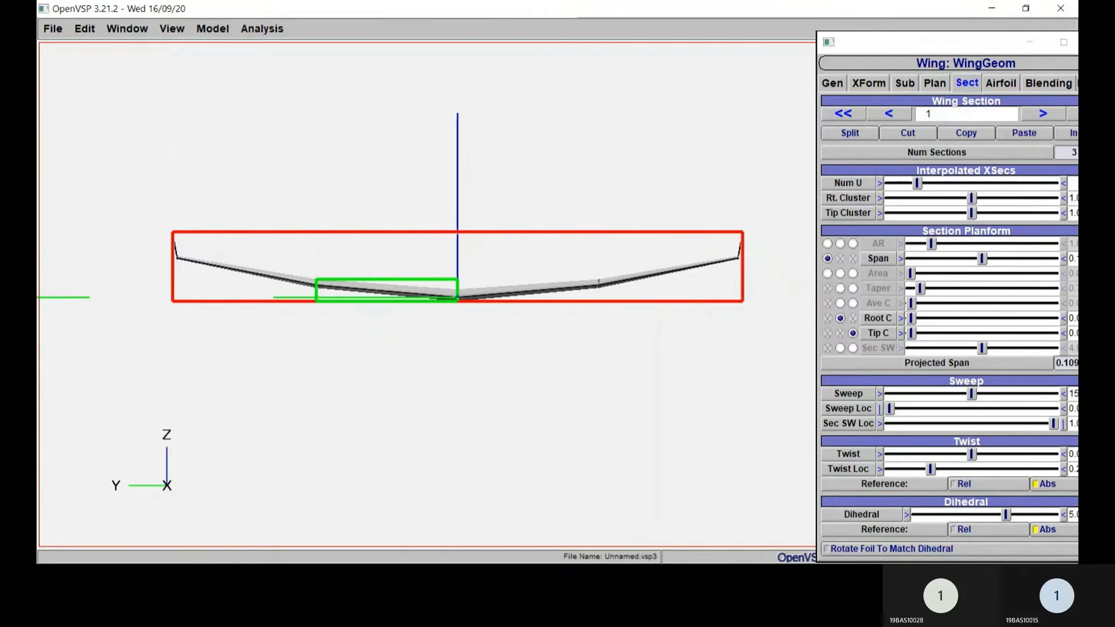
Step: Try a dihedral of 7 degrees on wing section 2, and restore it to 11 degrees
left_click(889, 113)
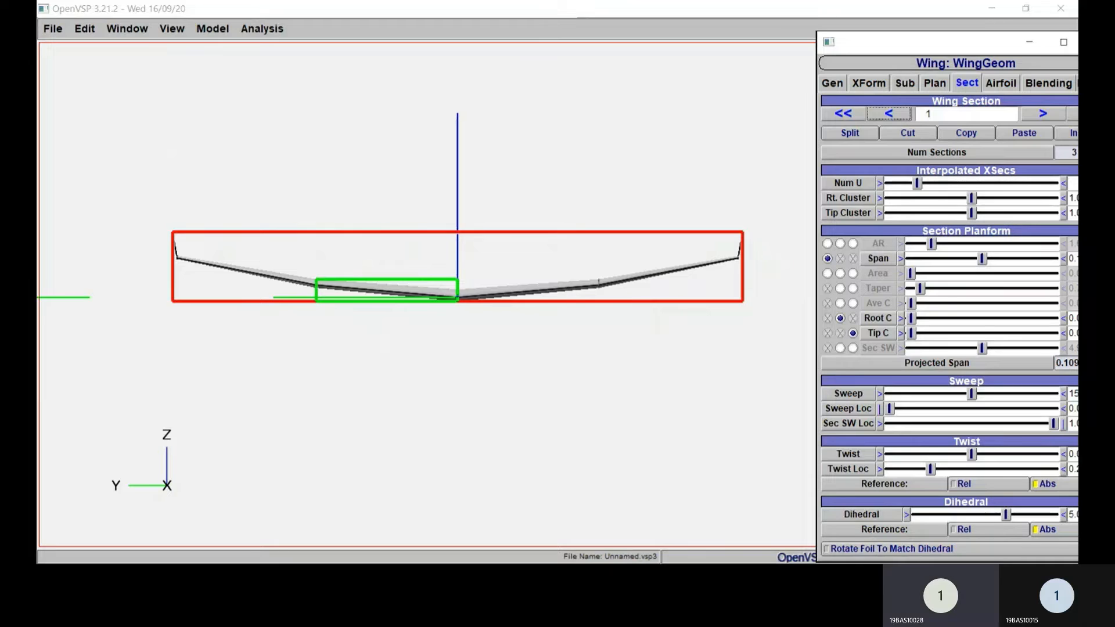
left_click(1043, 113)
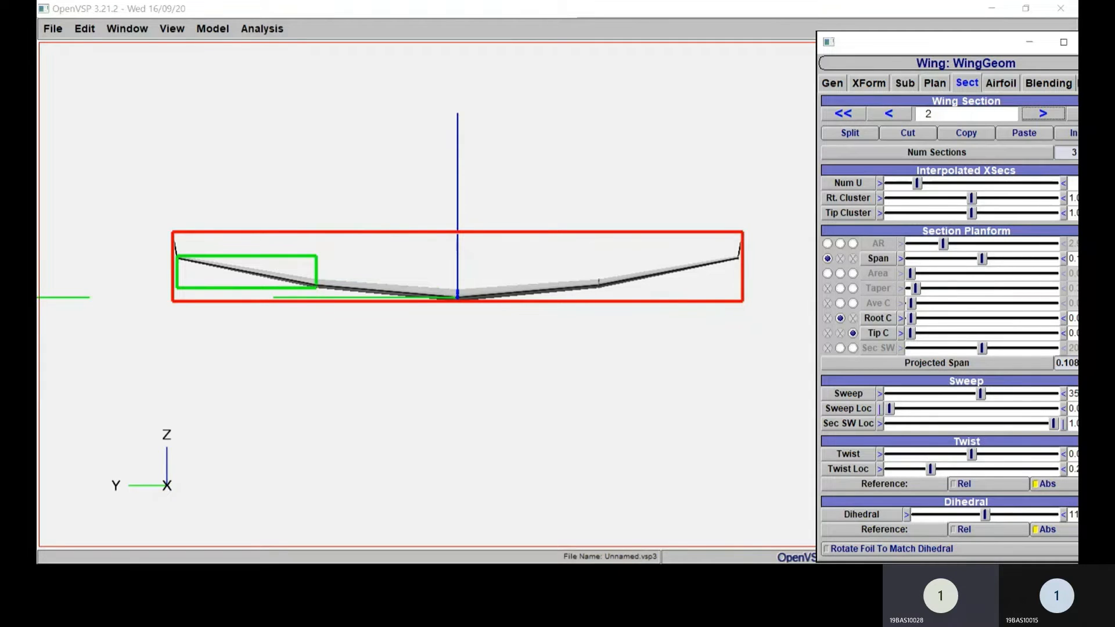
double_click(1074, 515)
type("7")
key("Return")
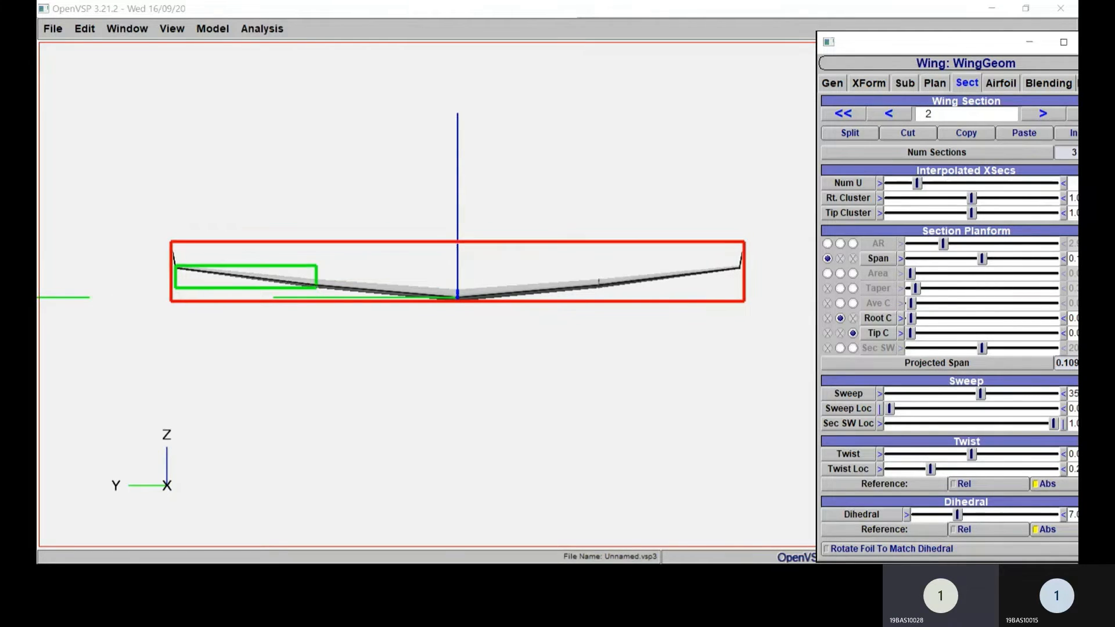
double_click(1074, 515)
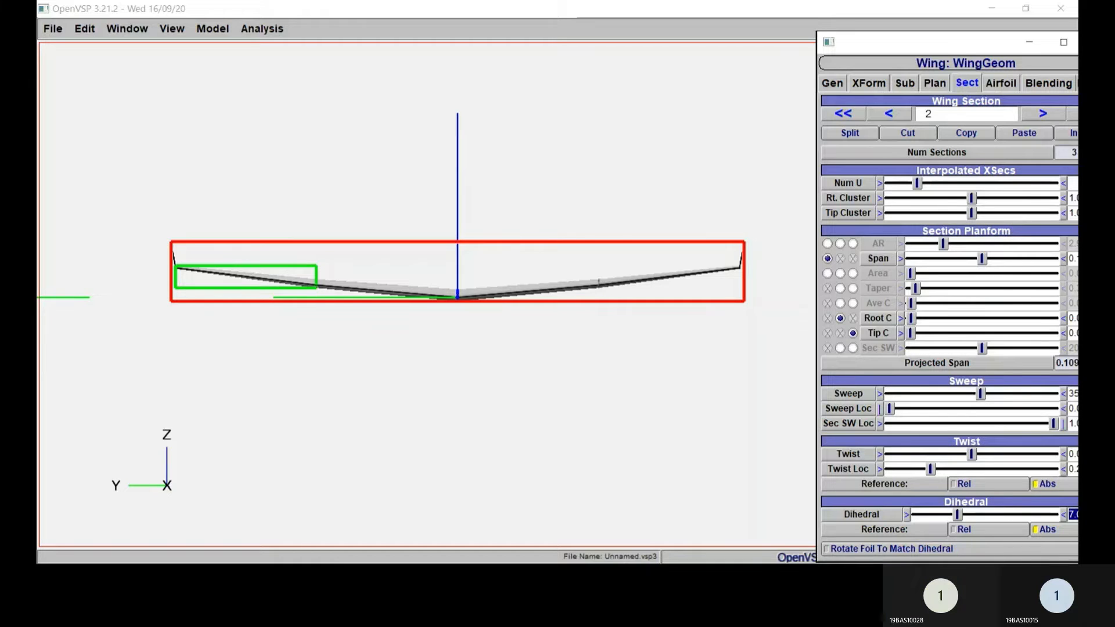
type("11")
key("Return")
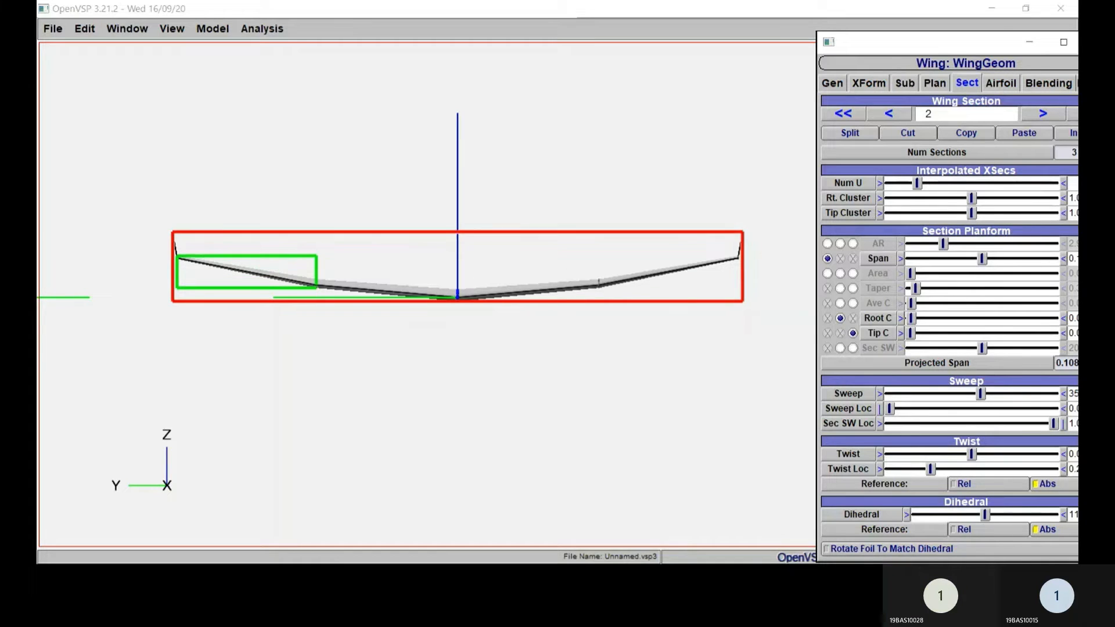
Step: Set the span of wing section 2 to 0.12, with the full section settings uncovered beside the wing
right_click_drag(552, 326, 465, 344)
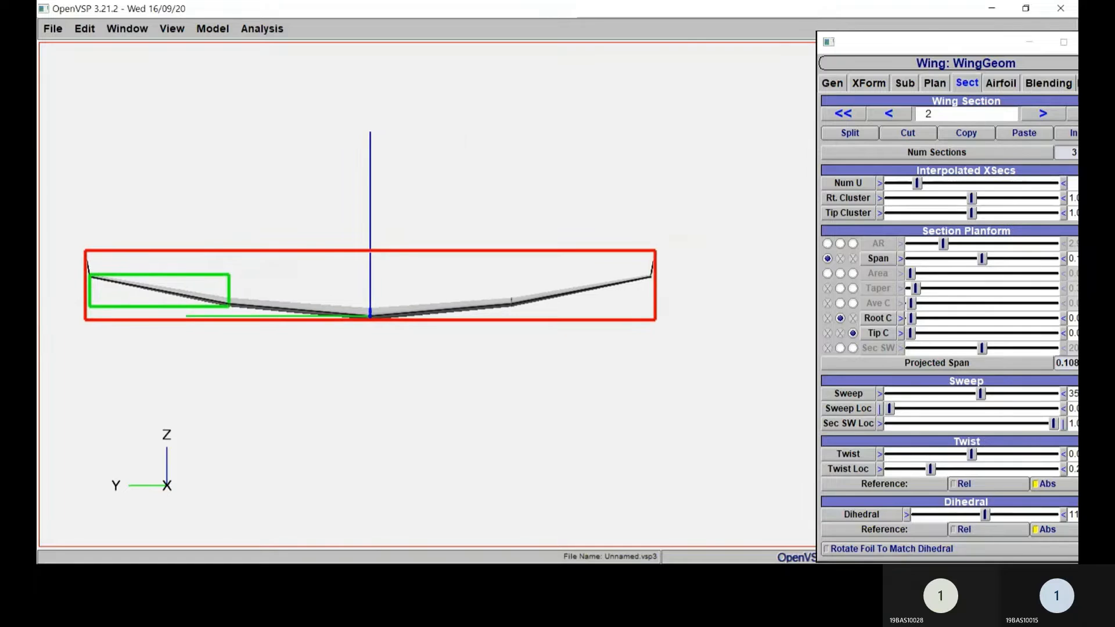
left_click_drag(465, 344, 429, 324)
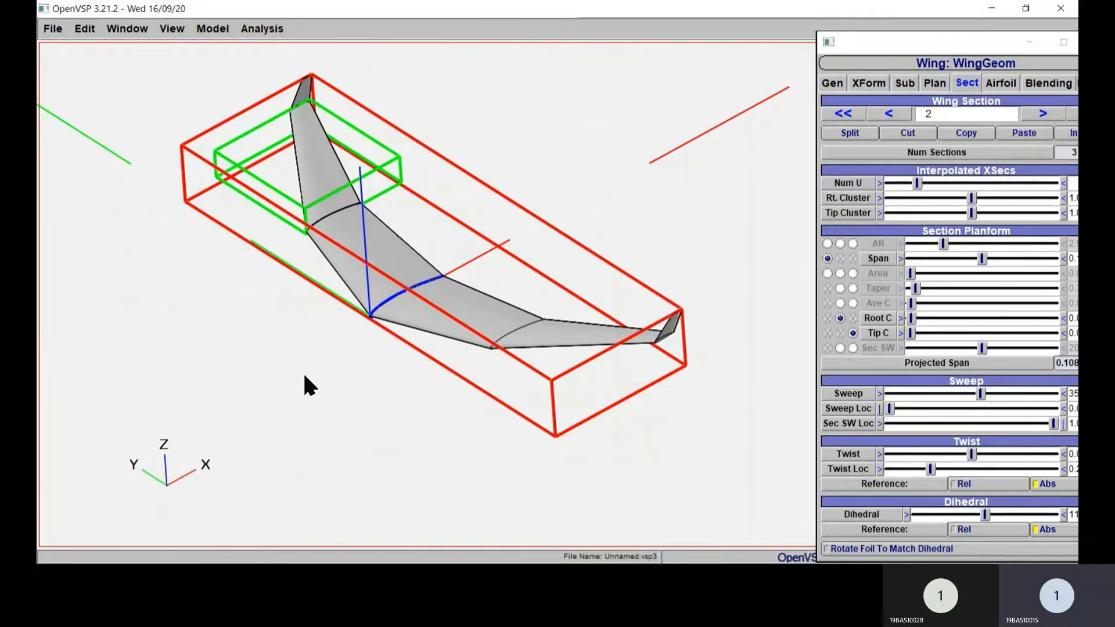
right_click_drag(303, 378, 260, 403)
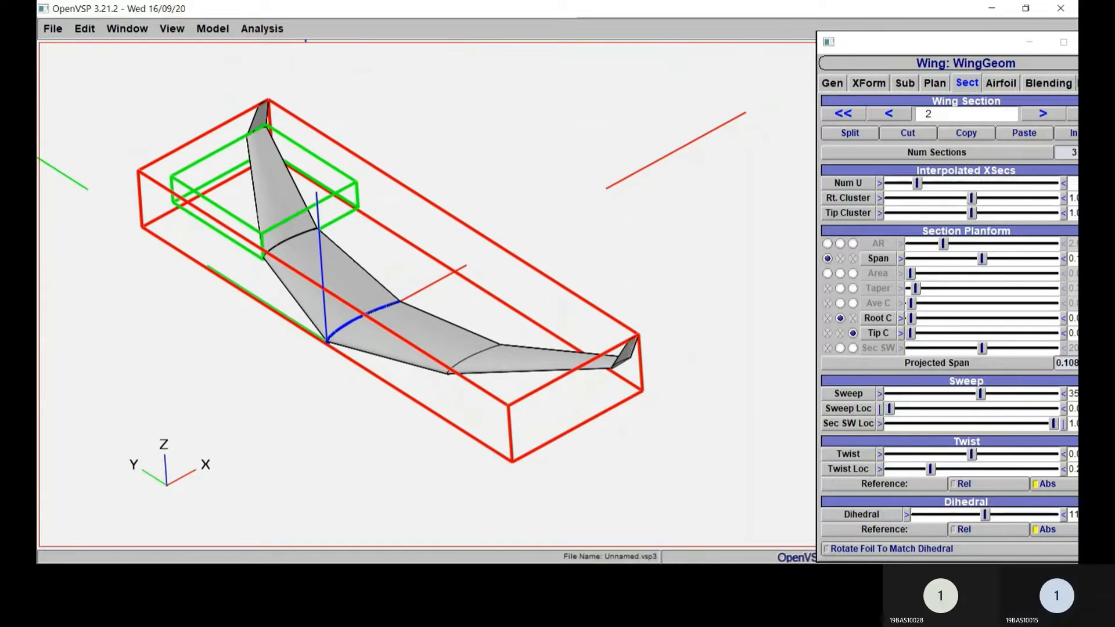
left_click_drag(937, 41, 781, 11)
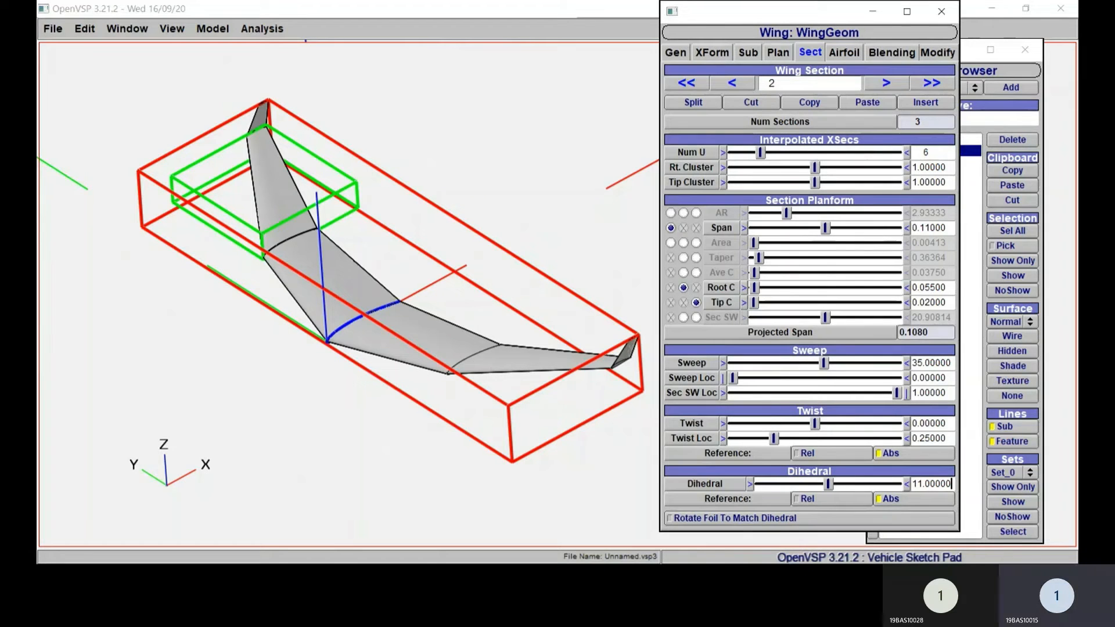
left_click(930, 228)
key("BackSpace")
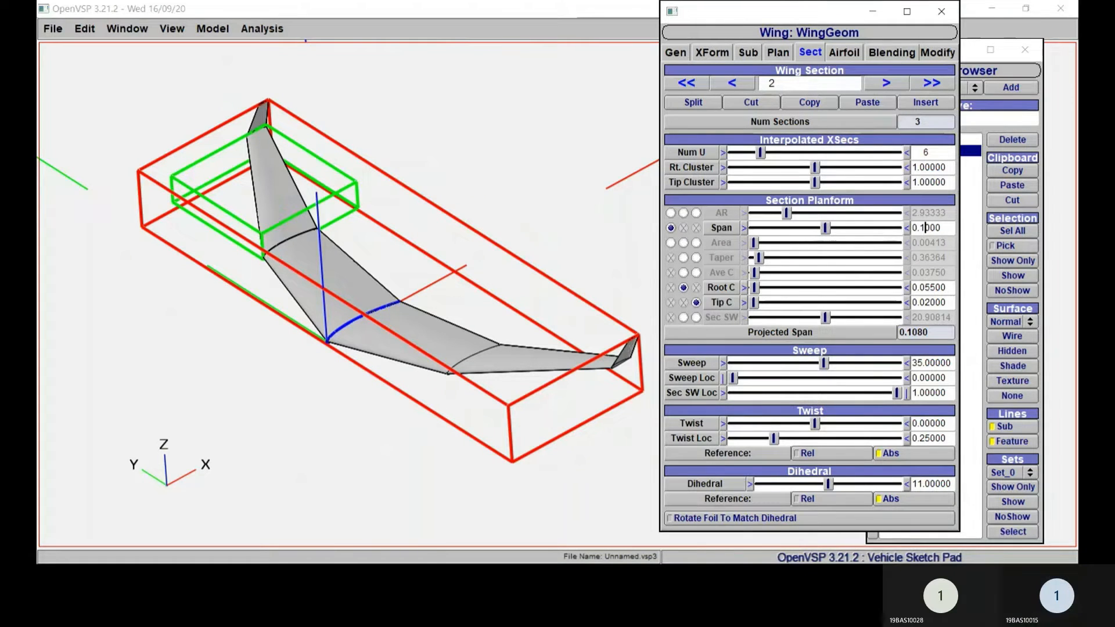
type("2")
key("Return")
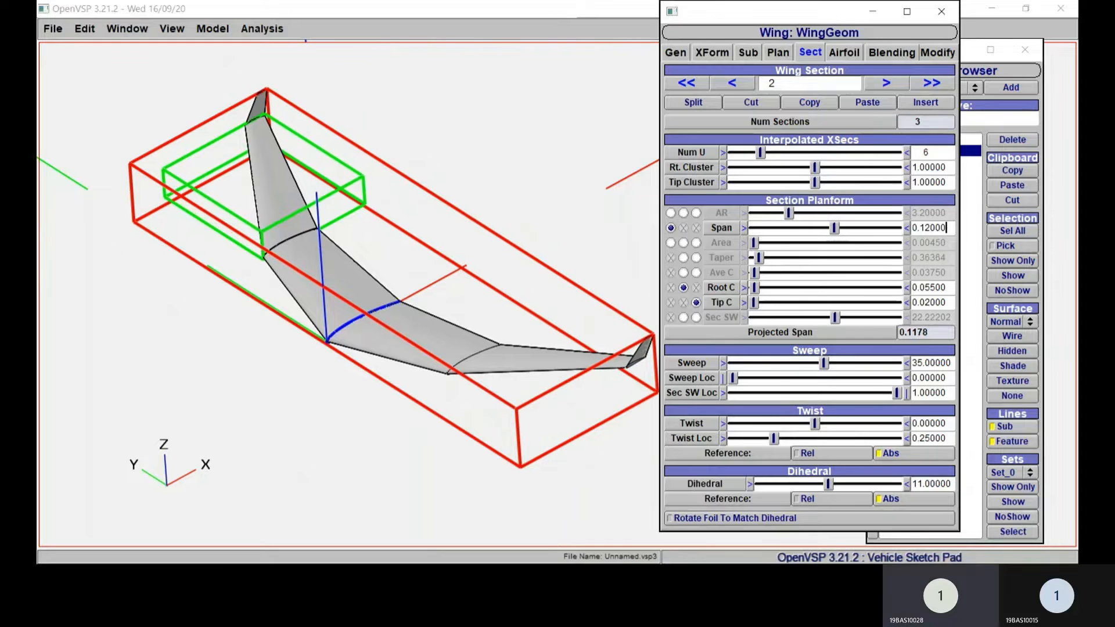
Step: Set the span of wing section 1, the inboard section, to 0.12
left_click(732, 83)
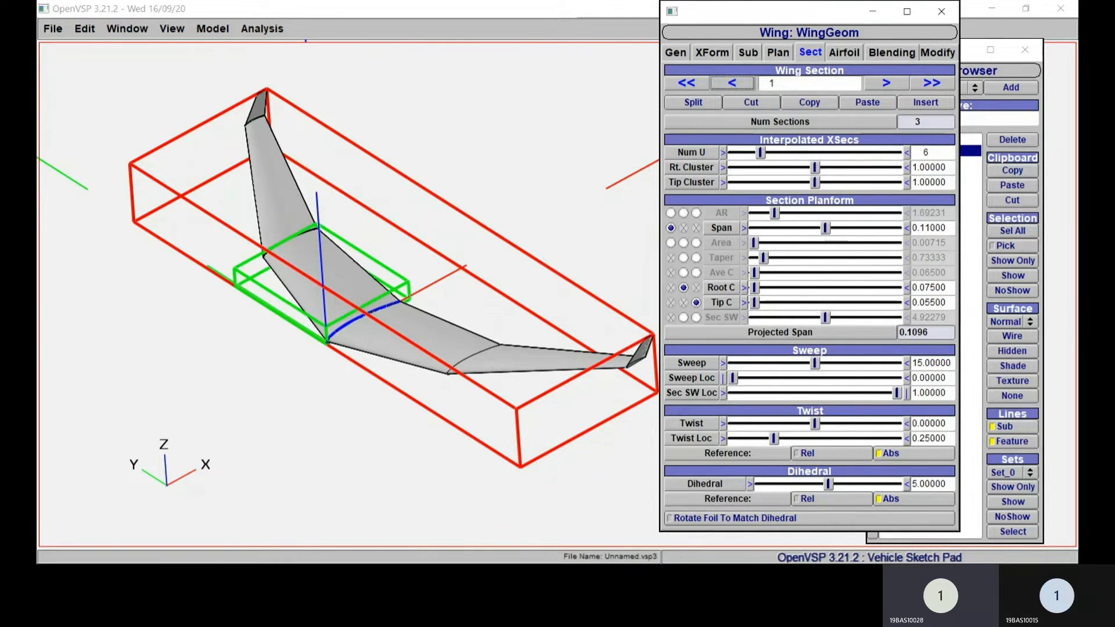
left_click(930, 228)
key("BackSpace")
type("2")
key("Return")
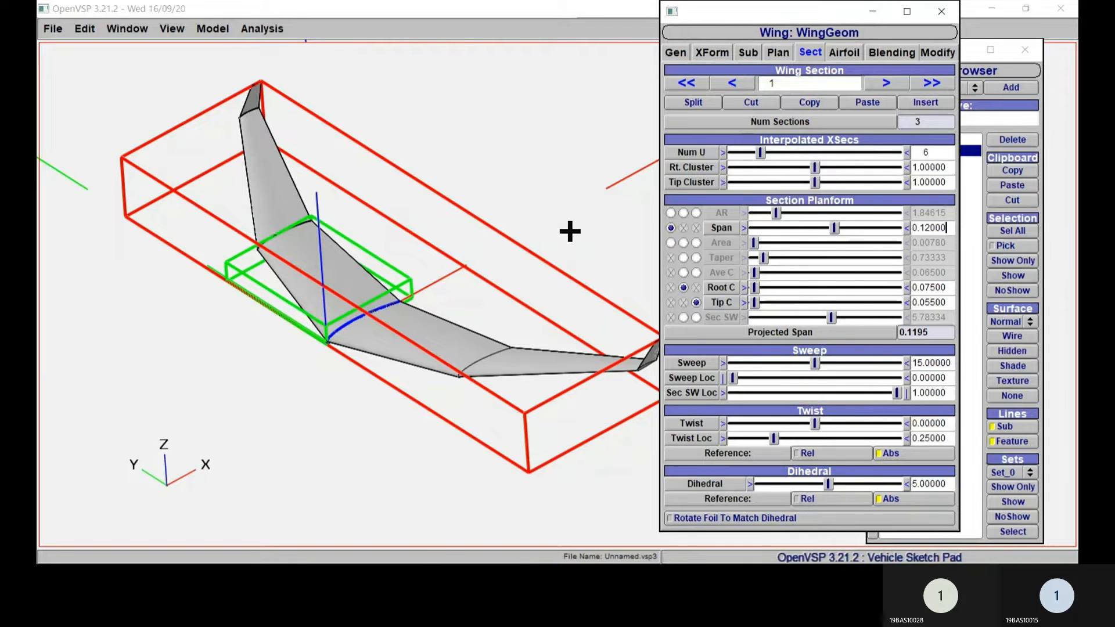
right_click_drag(570, 232, 505, 256)
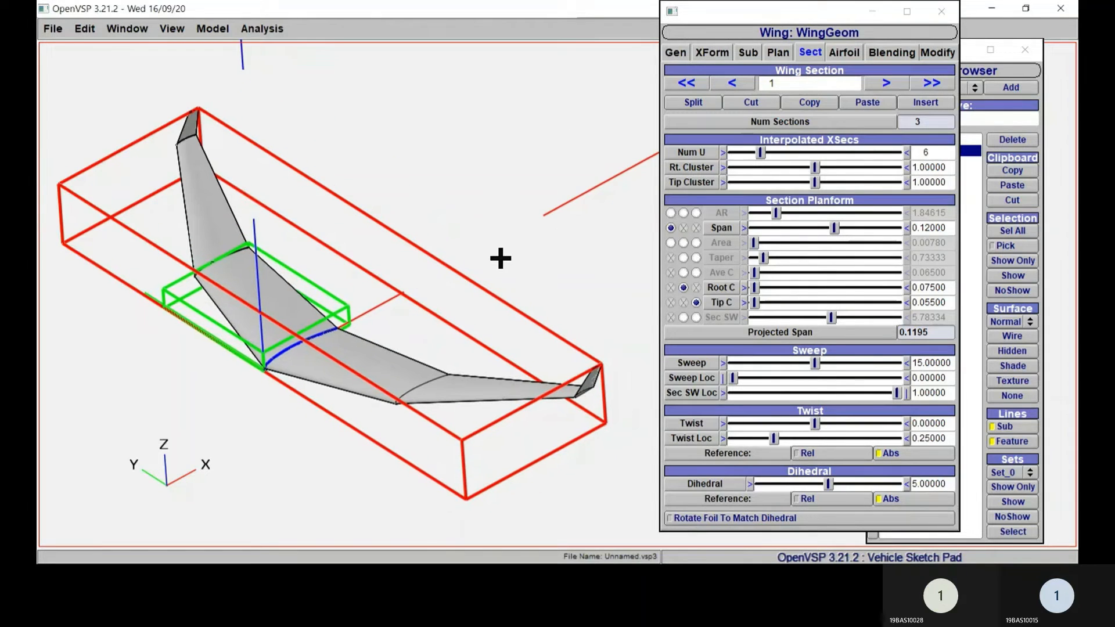
Step: Set the root chord of wing section 1 to 0.08
left_click(936, 288)
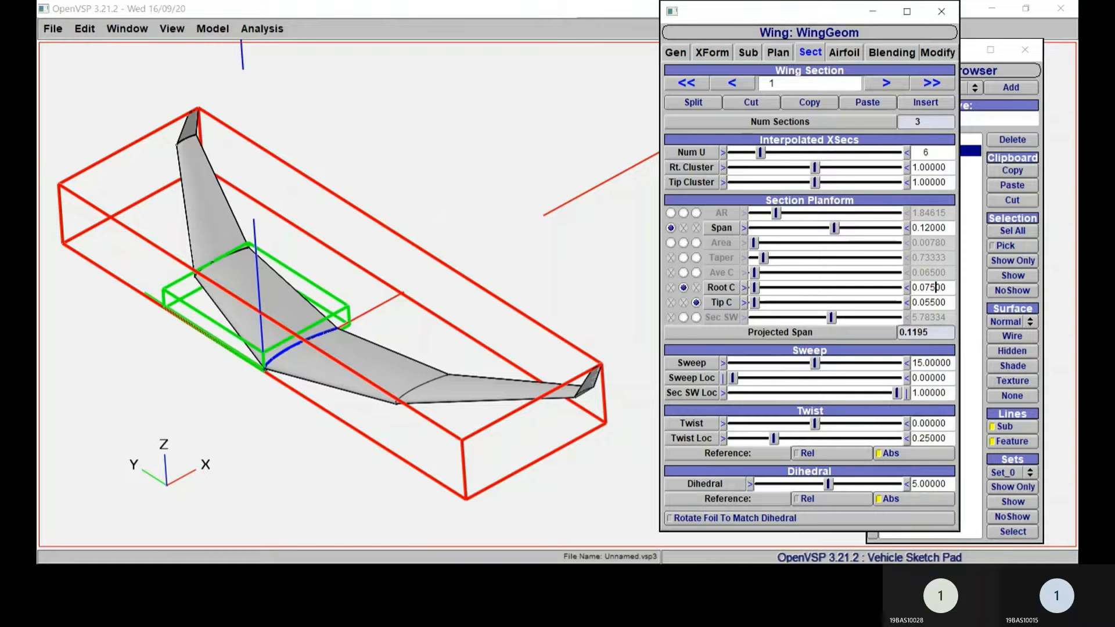
key("BackSpace")
key("BackSpace")
type("8")
left_click(936, 303)
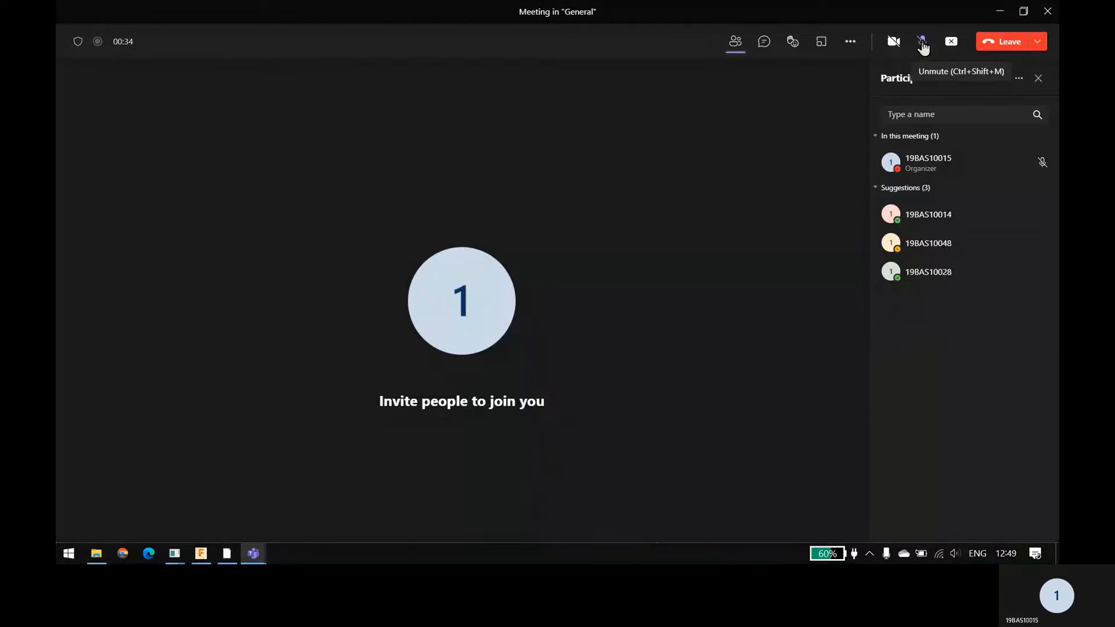
Step: Unmute the microphone in the Teams meeting and switch to the OpenVSP window, moving the Geom Browser clear of the wing
left_click(922, 41)
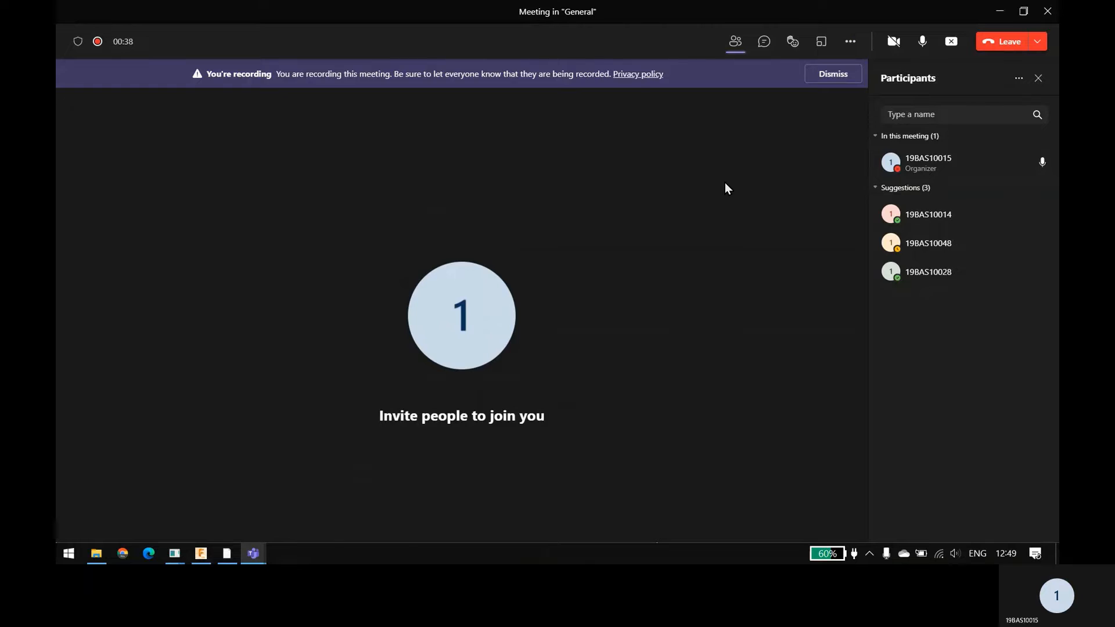
key("alt+Tab")
key("alt+Tab")
key("alt+Tab")
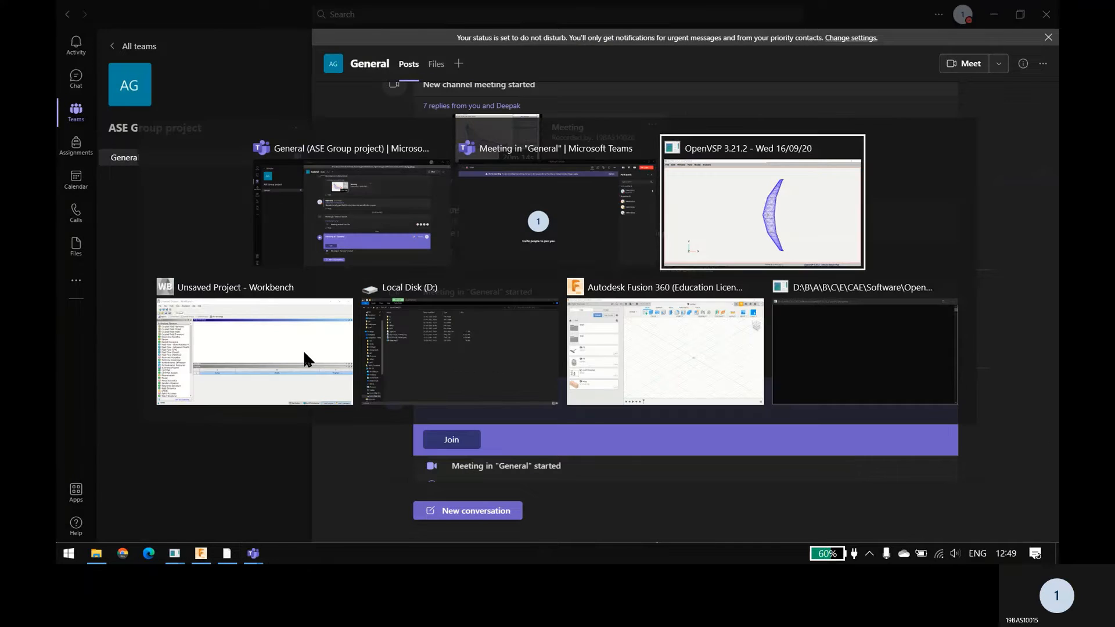
left_click_drag(214, 64, 358, 42)
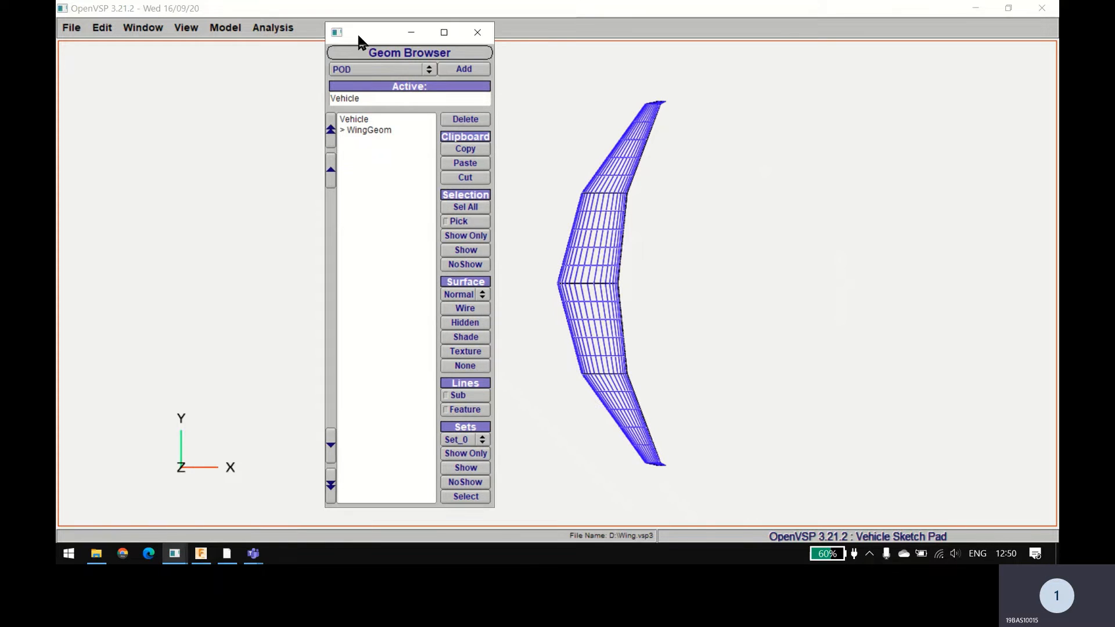
Step: Check the path and contents of Local Disk (D:) in File Explorer, and switch back to OpenVSP
left_click(96, 554)
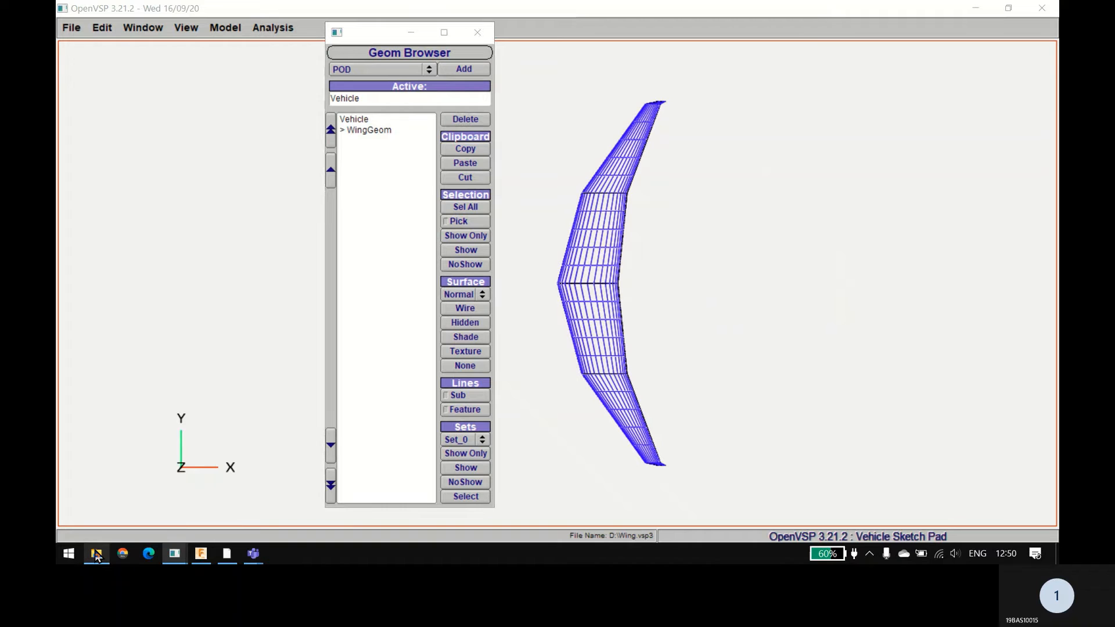
right_click(96, 555)
left_click(133, 152)
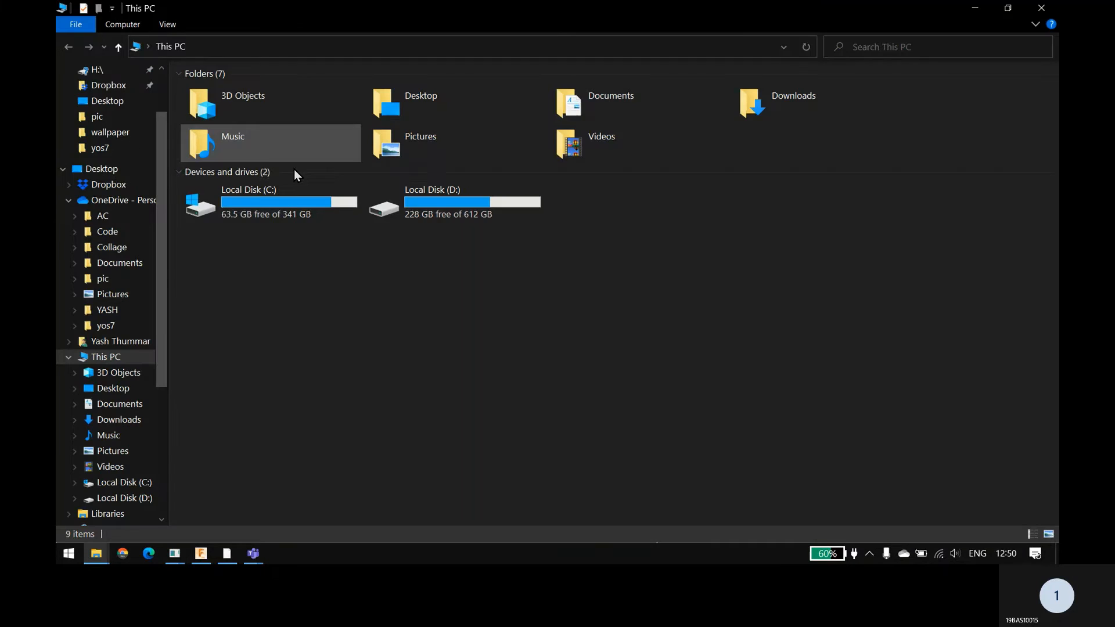
double_click(420, 193)
left_click(437, 50)
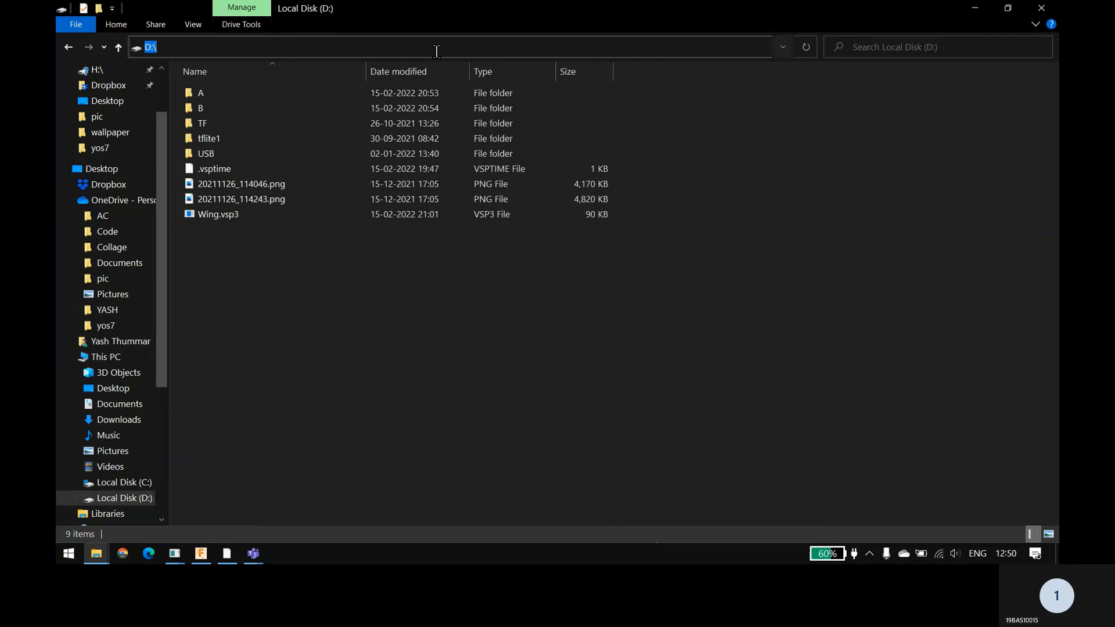
key("alt+Tab")
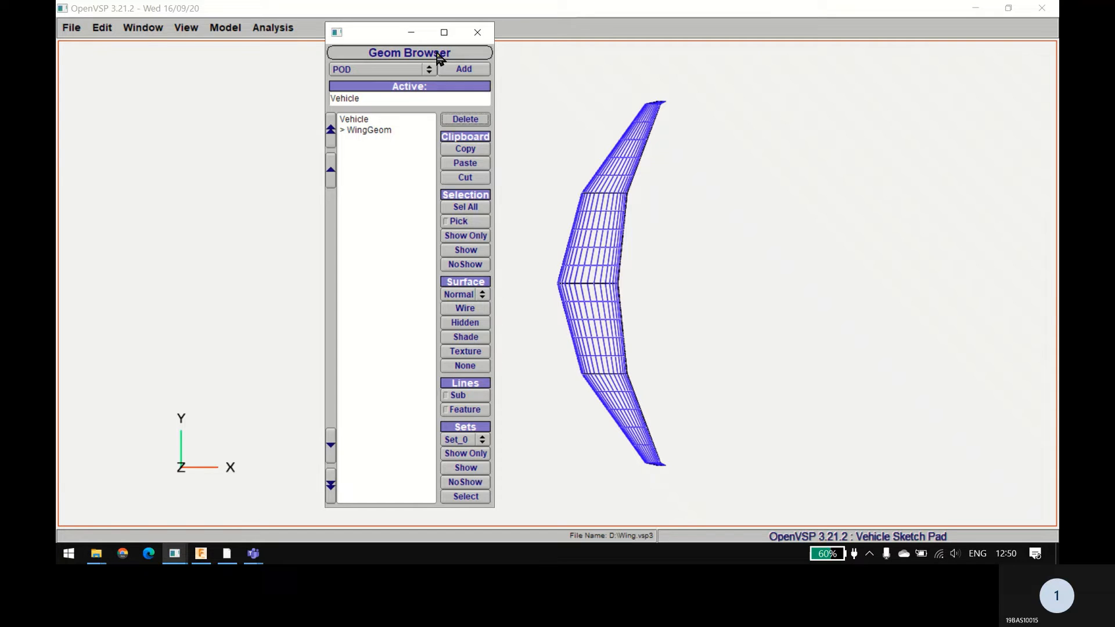
Step: Export the shown wing as an untrimmed STEP file named wing on drive D:, keeping the default options with metres as length unit
left_click(102, 27)
left_click(71, 27)
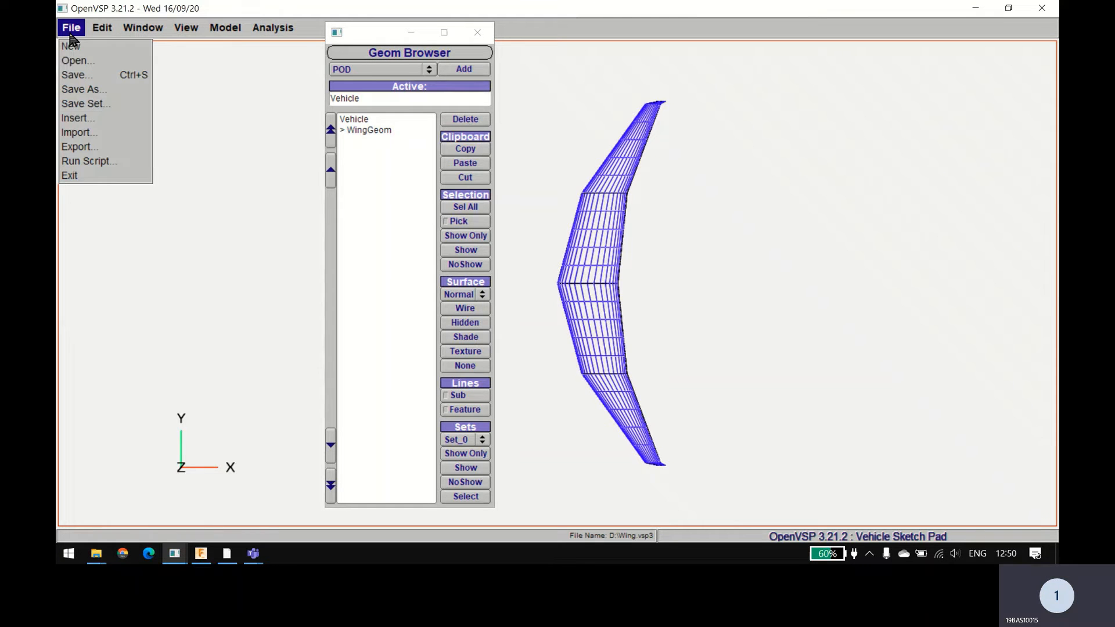
left_click(106, 146)
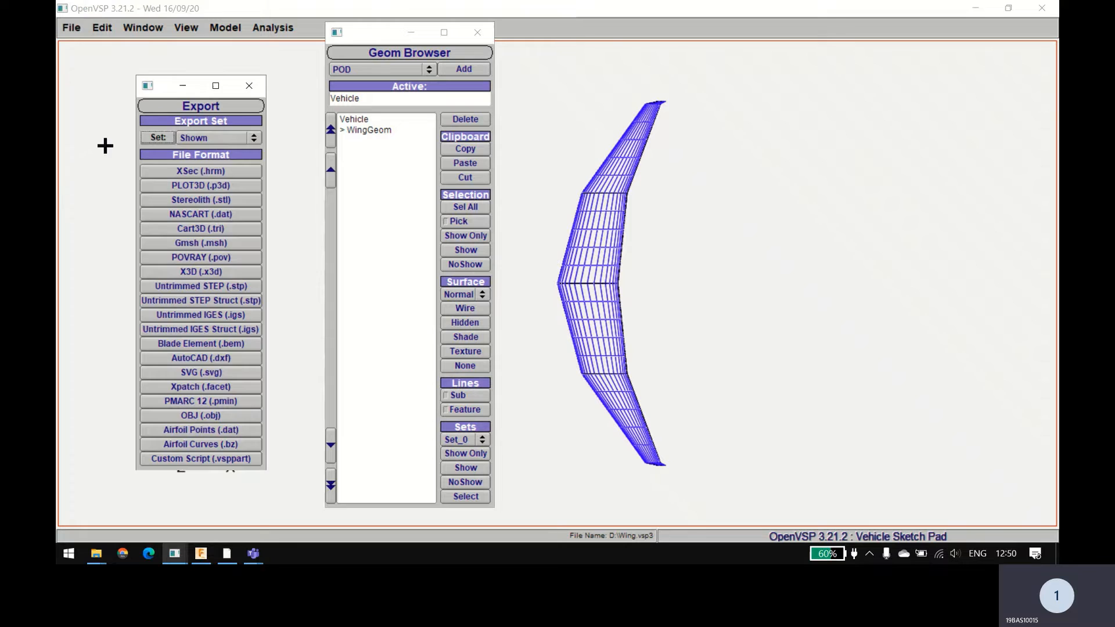
left_click(179, 287)
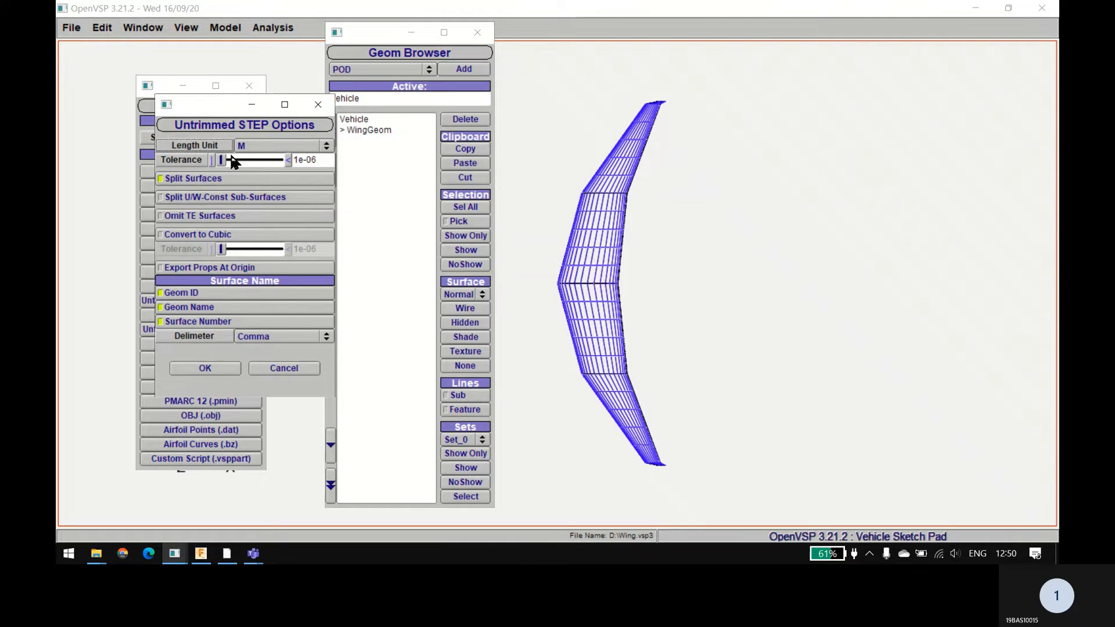
left_click(210, 369)
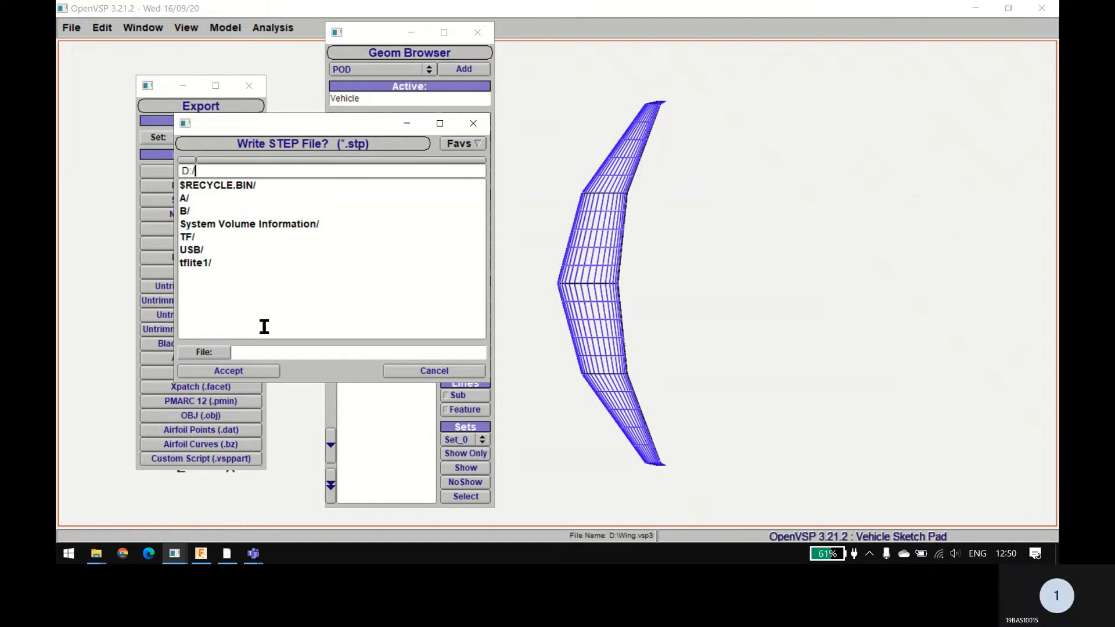
left_click(254, 353)
type("wing")
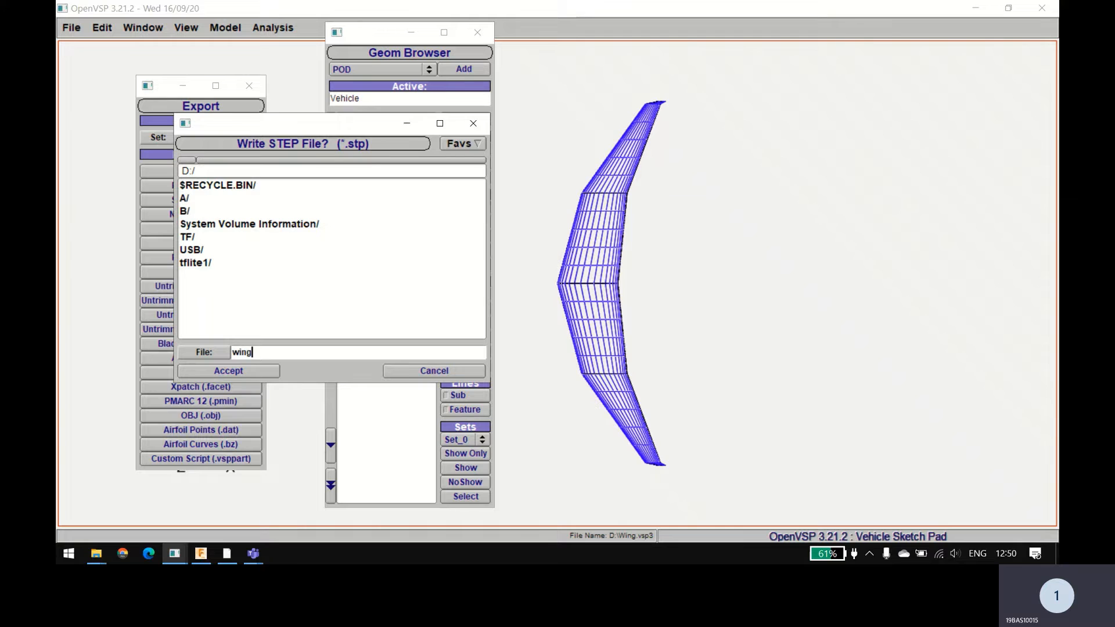
left_click(204, 374)
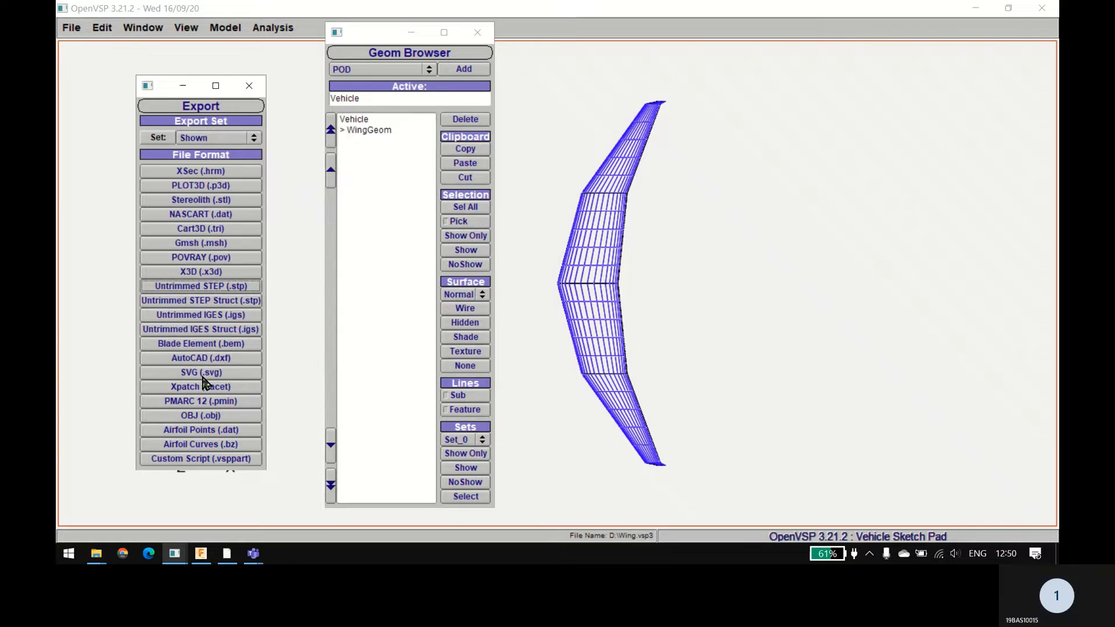
Step: Switch to File Explorer and open Local Disk (D:) to check for the exported wing.stp file
right_click(105, 560)
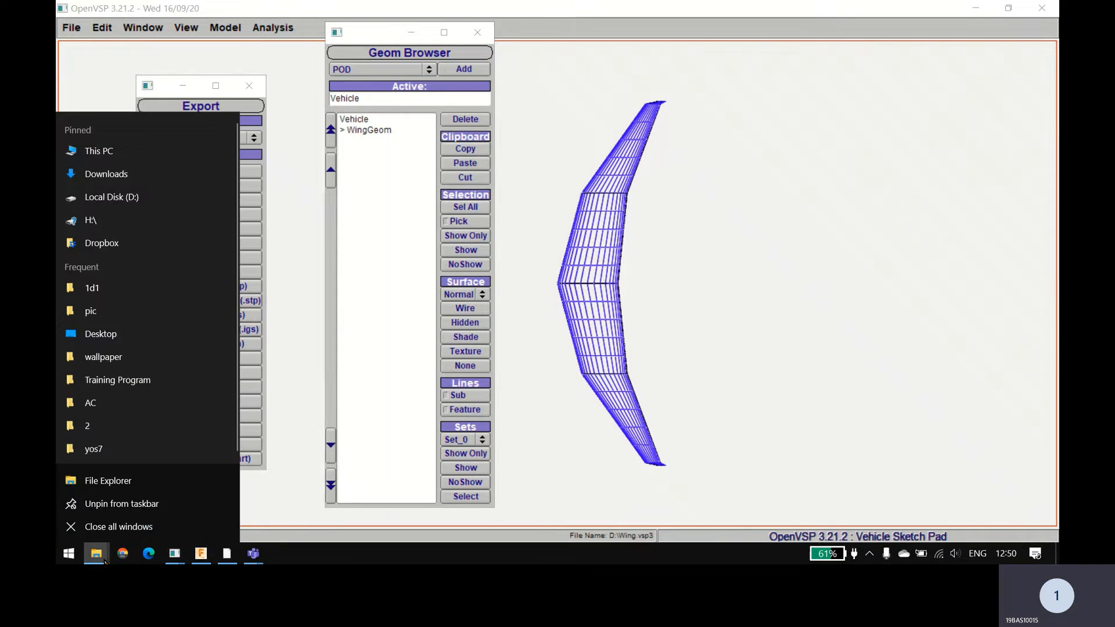
left_click(218, 150)
left_click(510, 207)
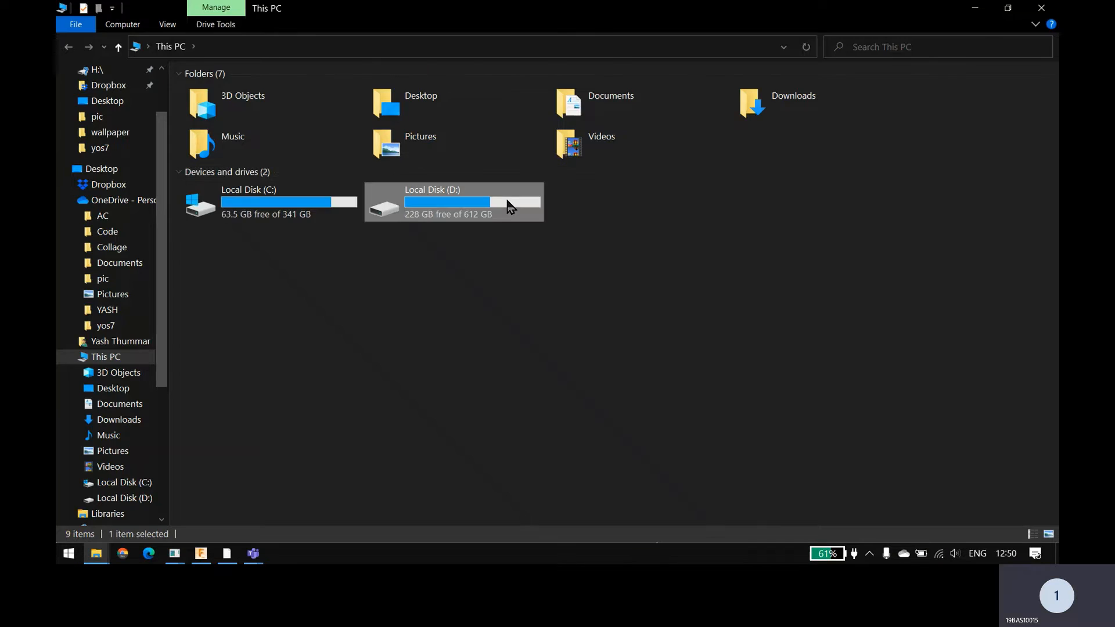
double_click(510, 206)
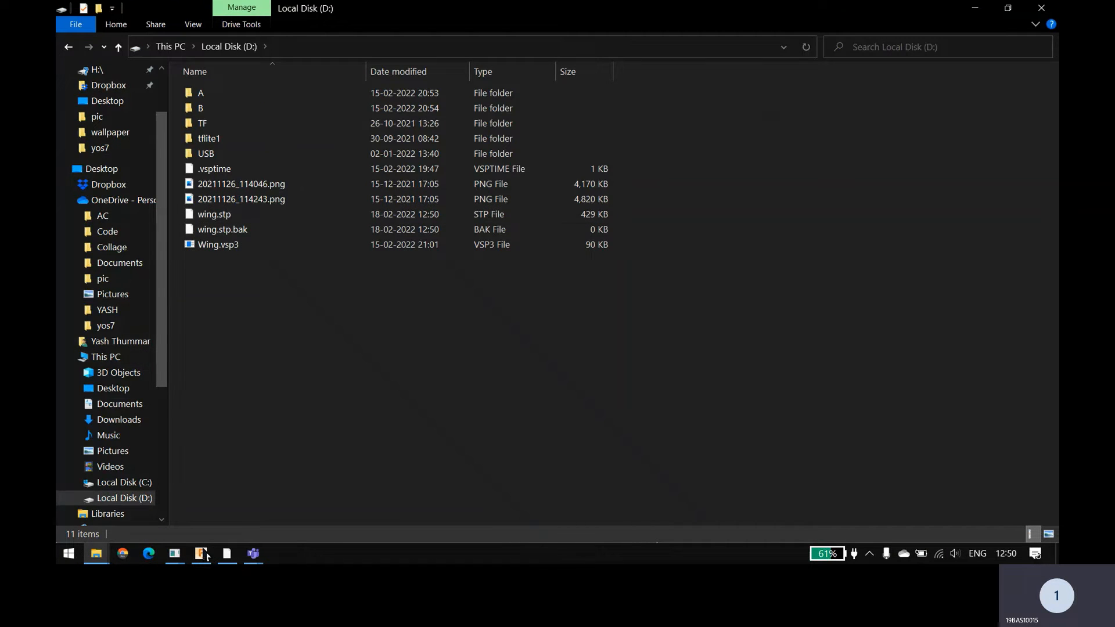
Step: Switch to Fusion 360 and upload wing.stp from Local Disk (D:) to the 1RD project
left_click(206, 555)
left_click(202, 555)
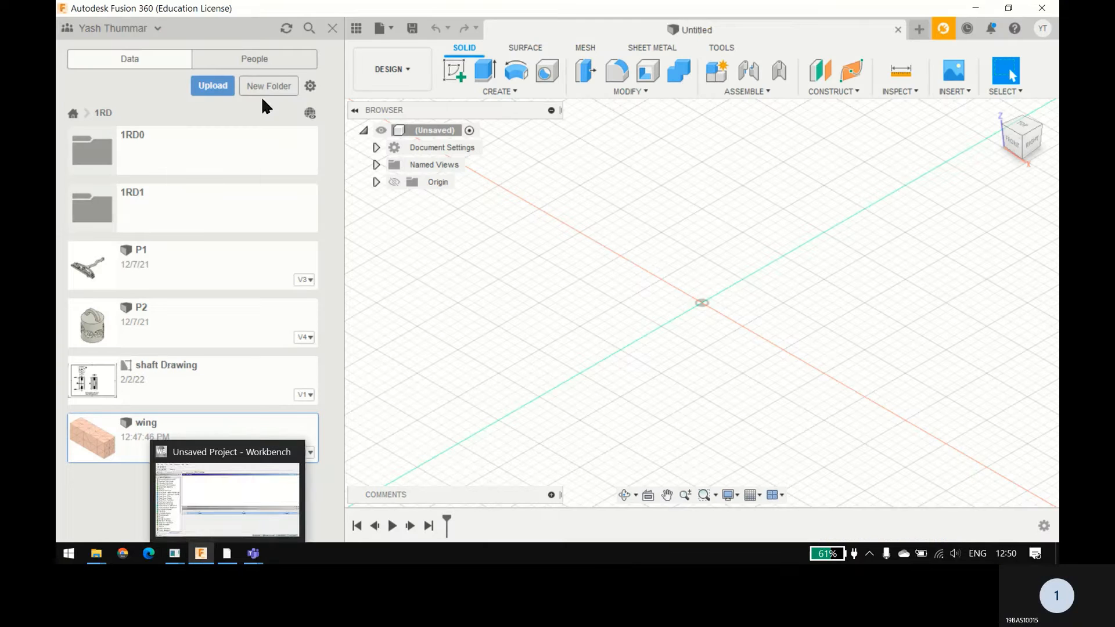
left_click(214, 87)
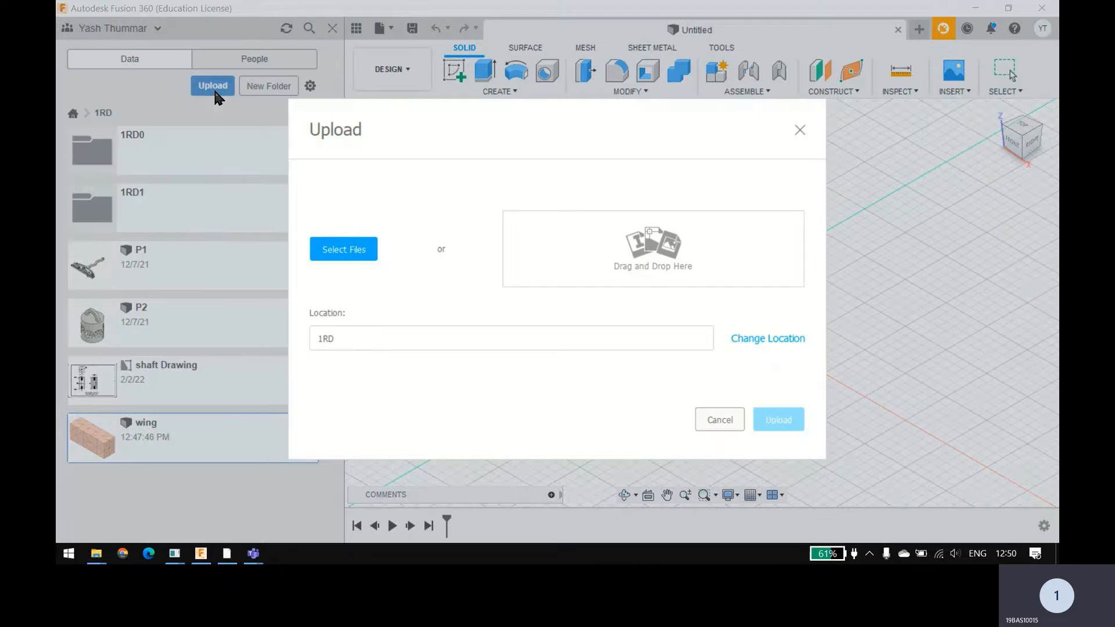
left_click(339, 246)
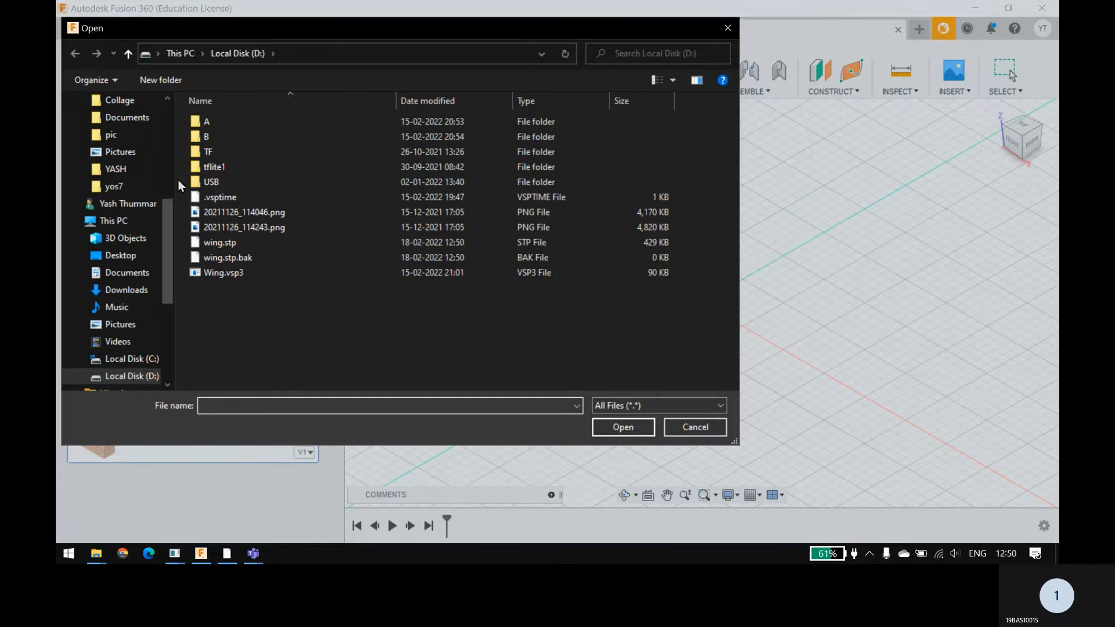
double_click(273, 243)
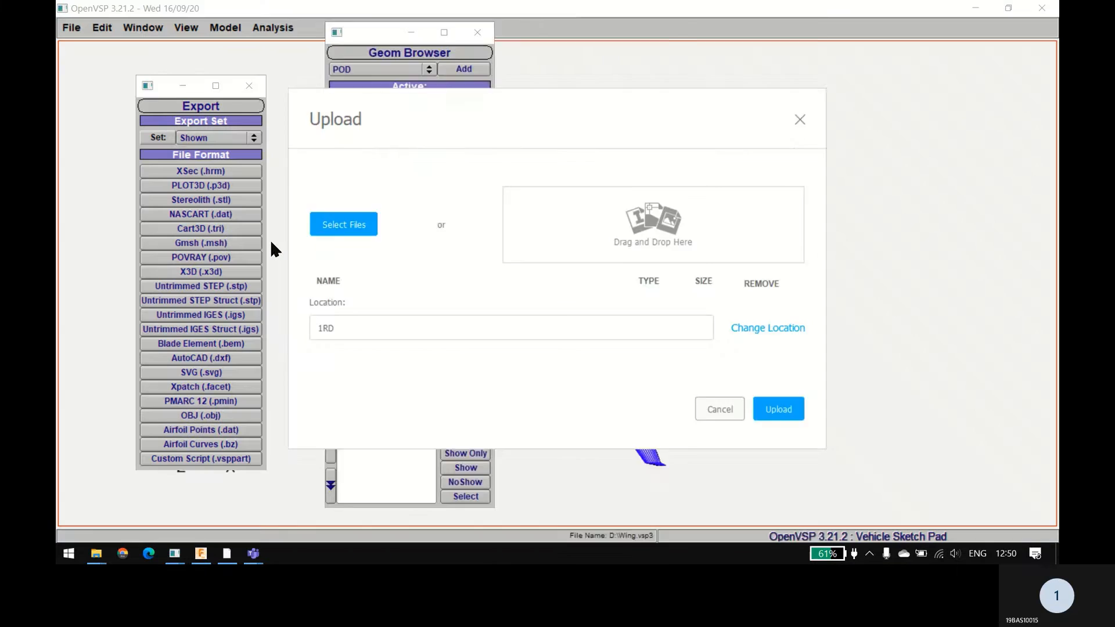
left_click(794, 507)
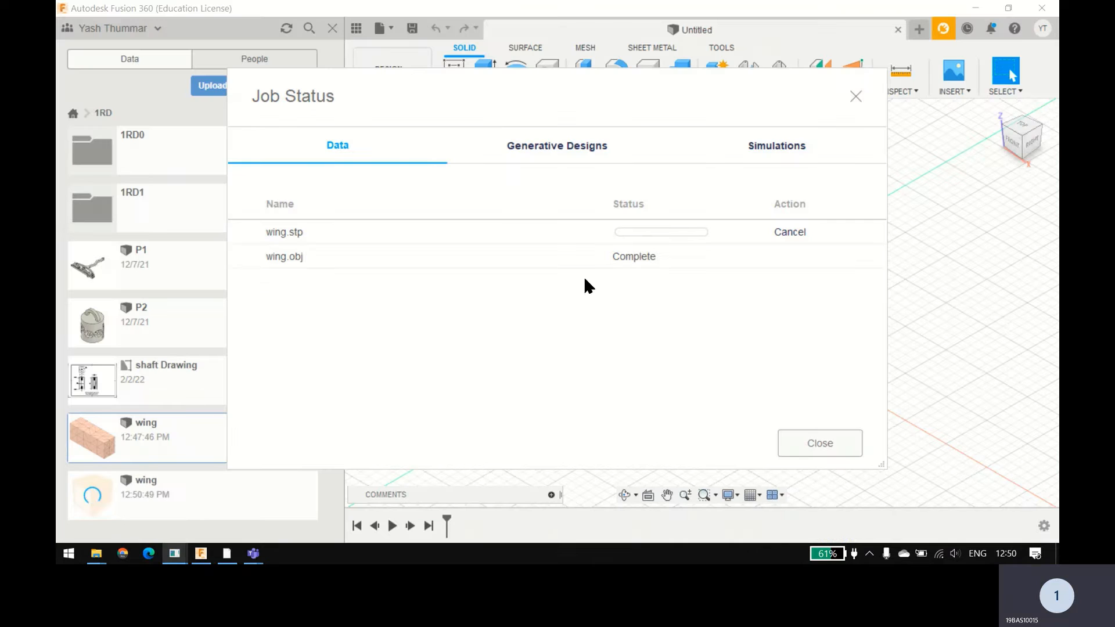
Step: Delete the older wing design, dated 12:47:46 PM, from the 1RD project
right_click(156, 448)
left_click(173, 503)
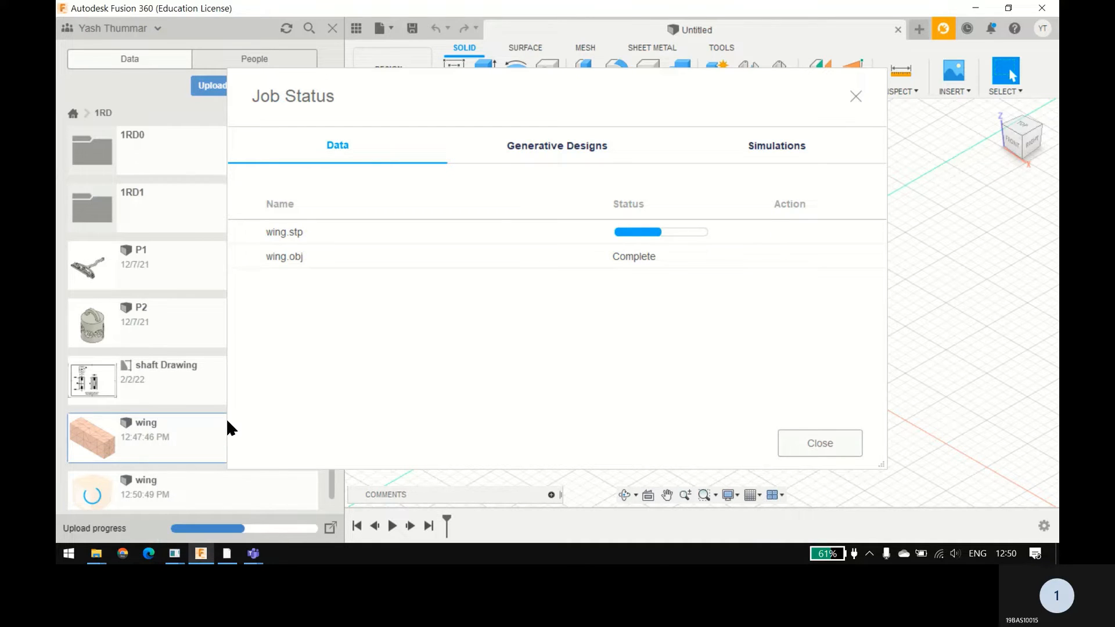
left_click(591, 293)
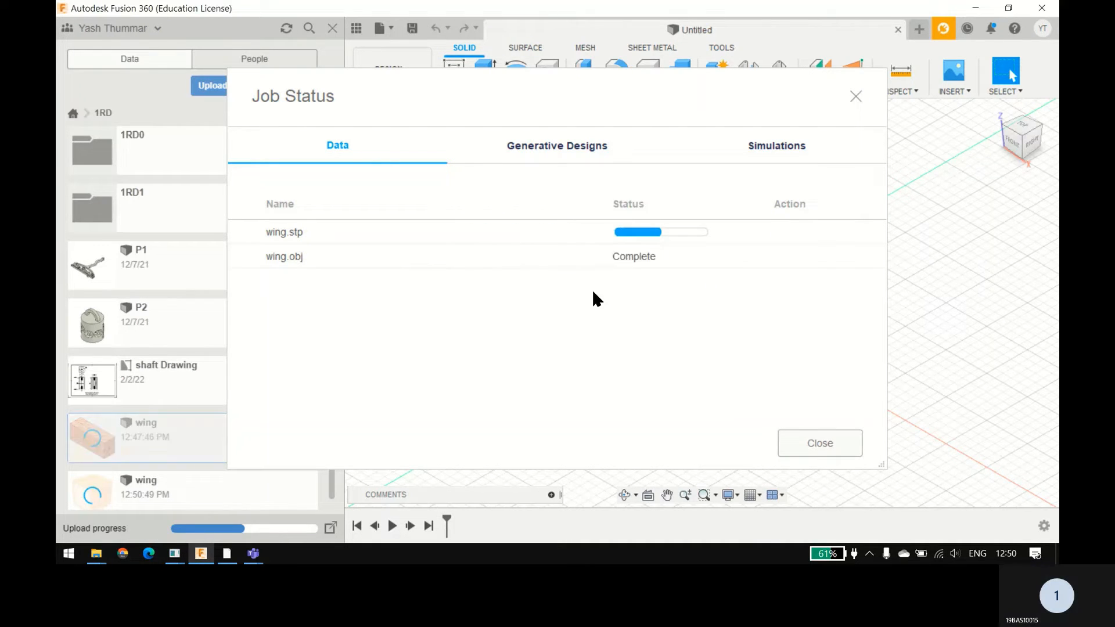
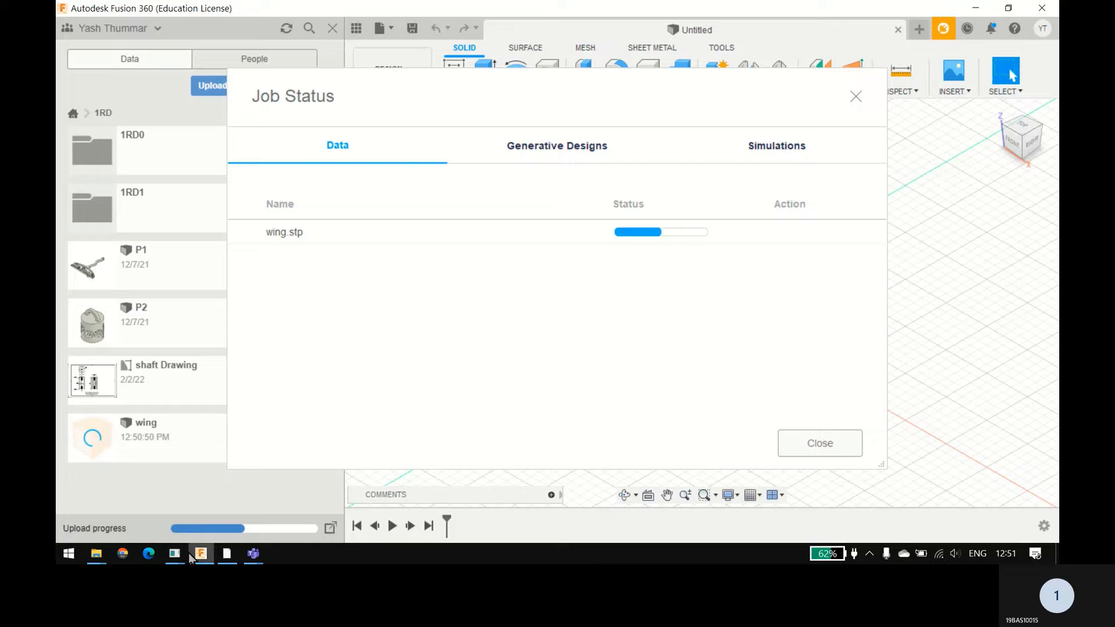
mouse_move(233, 554)
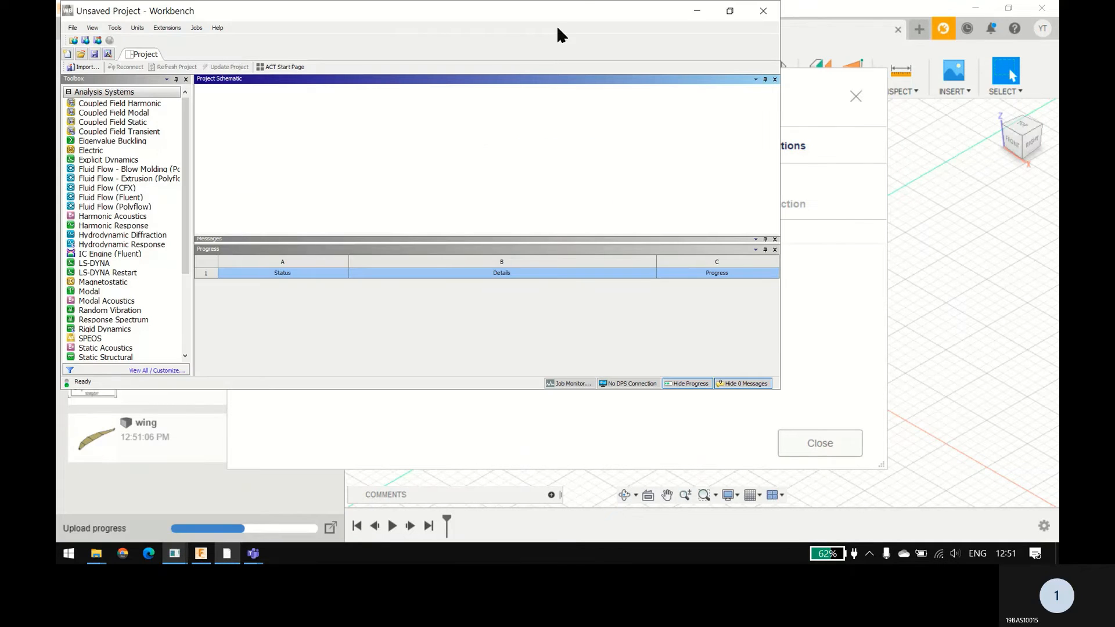
left_click(733, 10)
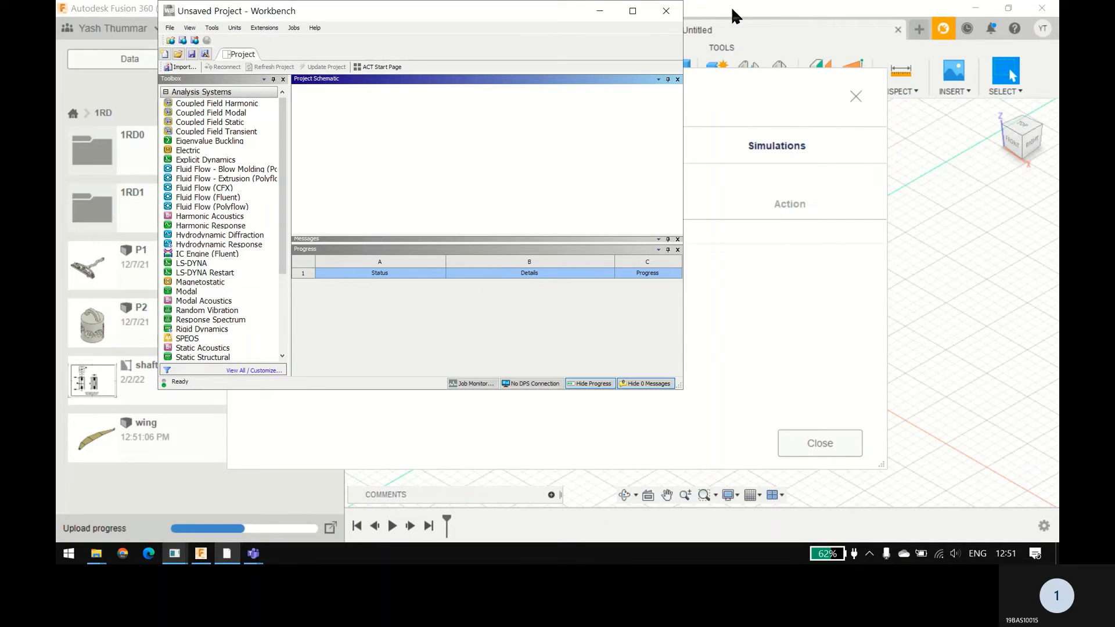
left_click(636, 12)
key("alt+Tab")
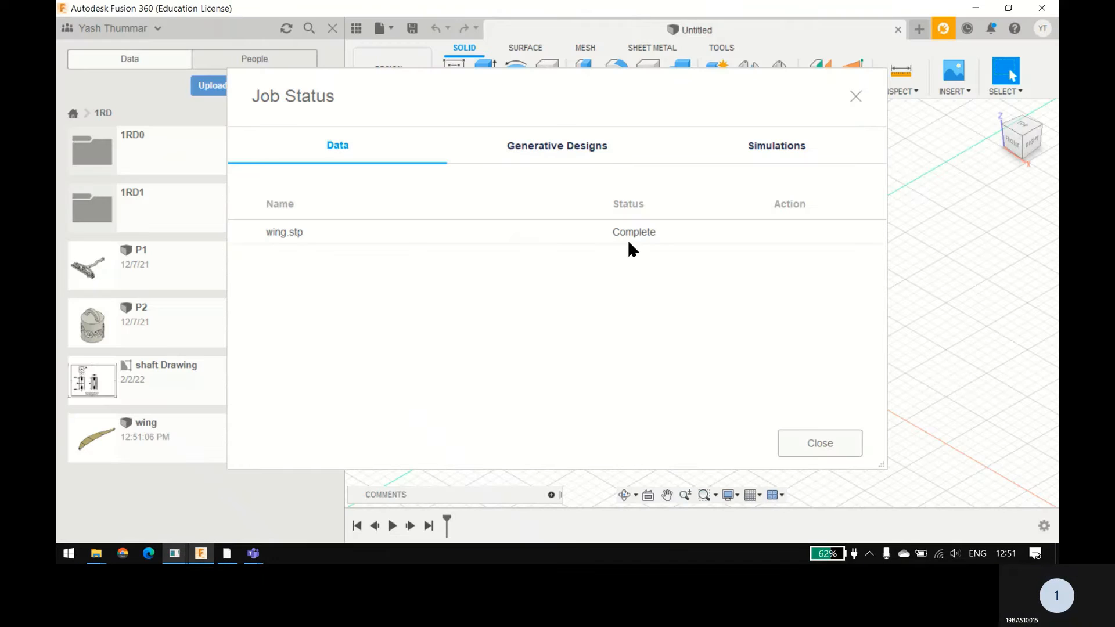
Step: Dismiss the upload status, open the uploaded wing design and hide the data panel
left_click(811, 444)
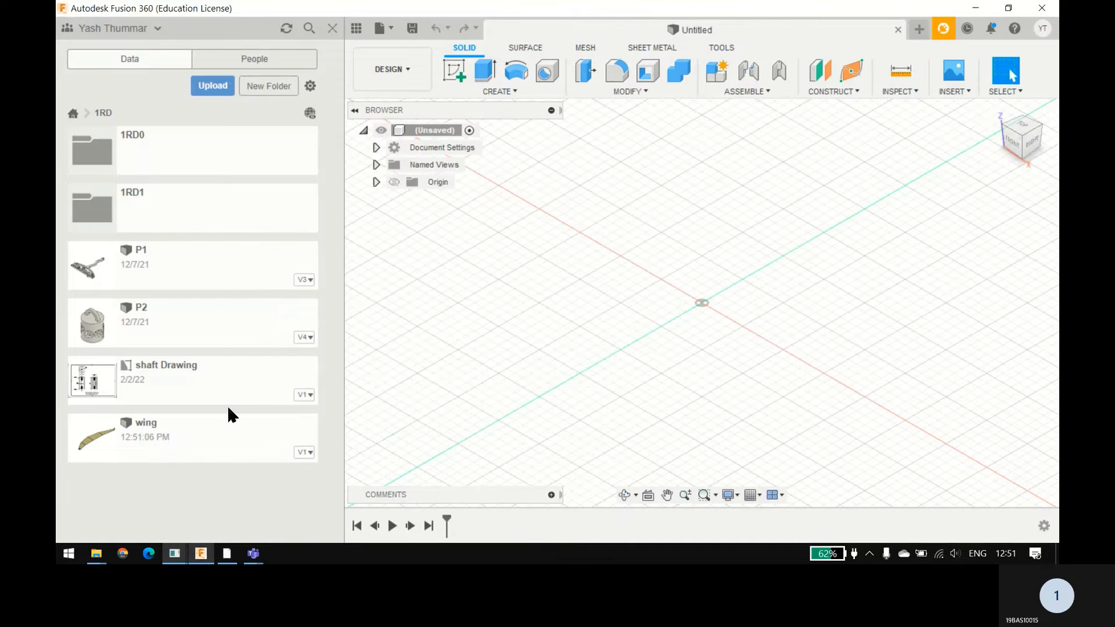
double_click(194, 438)
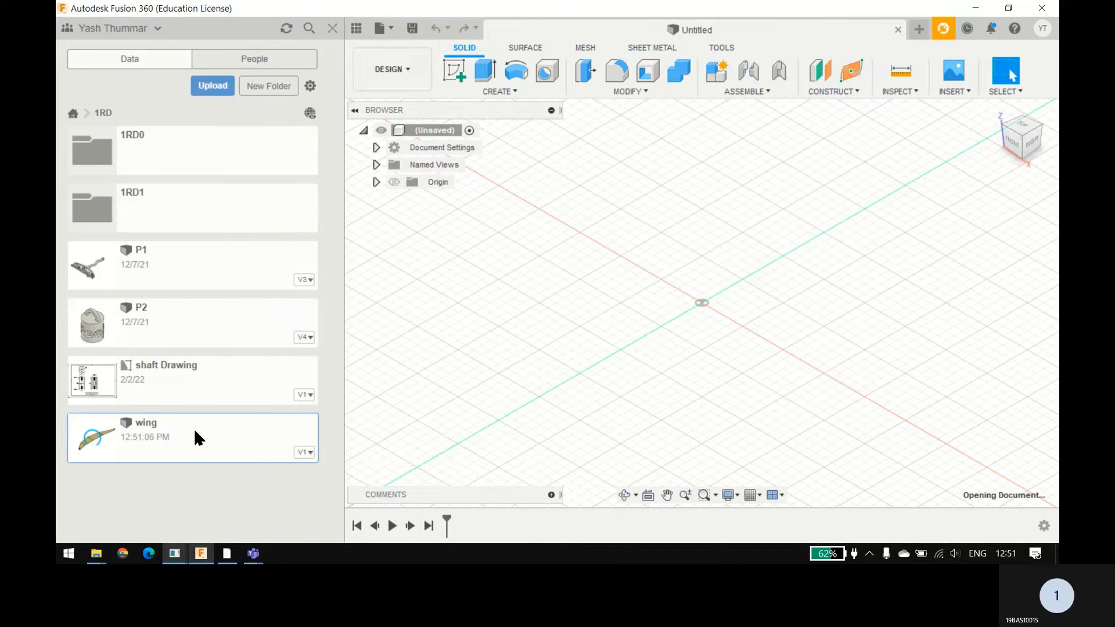
left_click(331, 28)
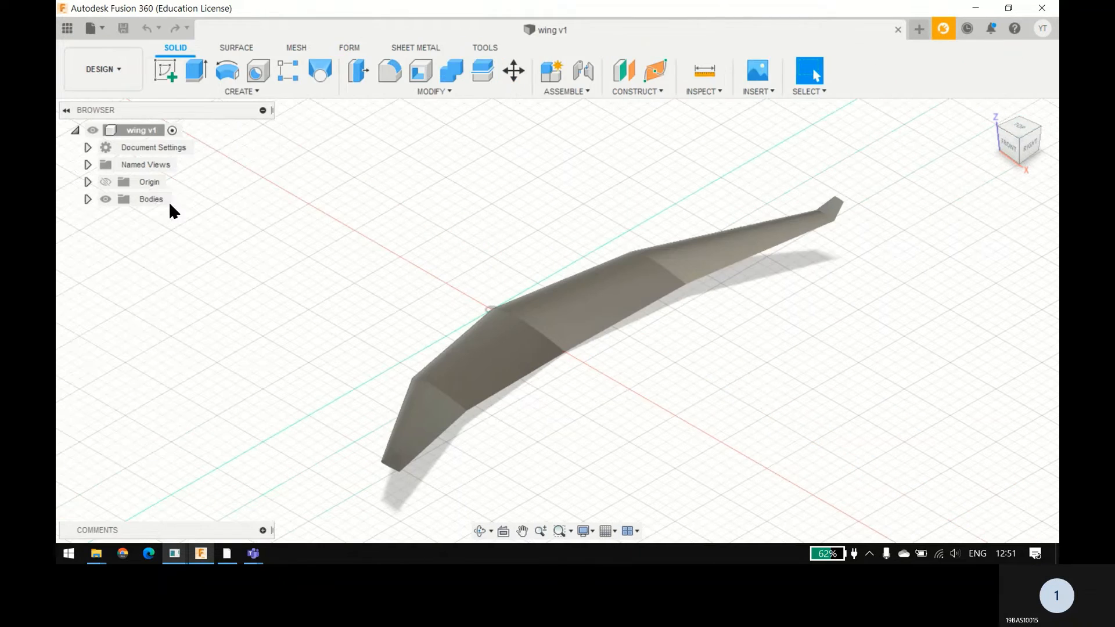
Step: Expand the Bodies and Unstitched folders and examine the imported wing's separate surface bodies
left_click(88, 200)
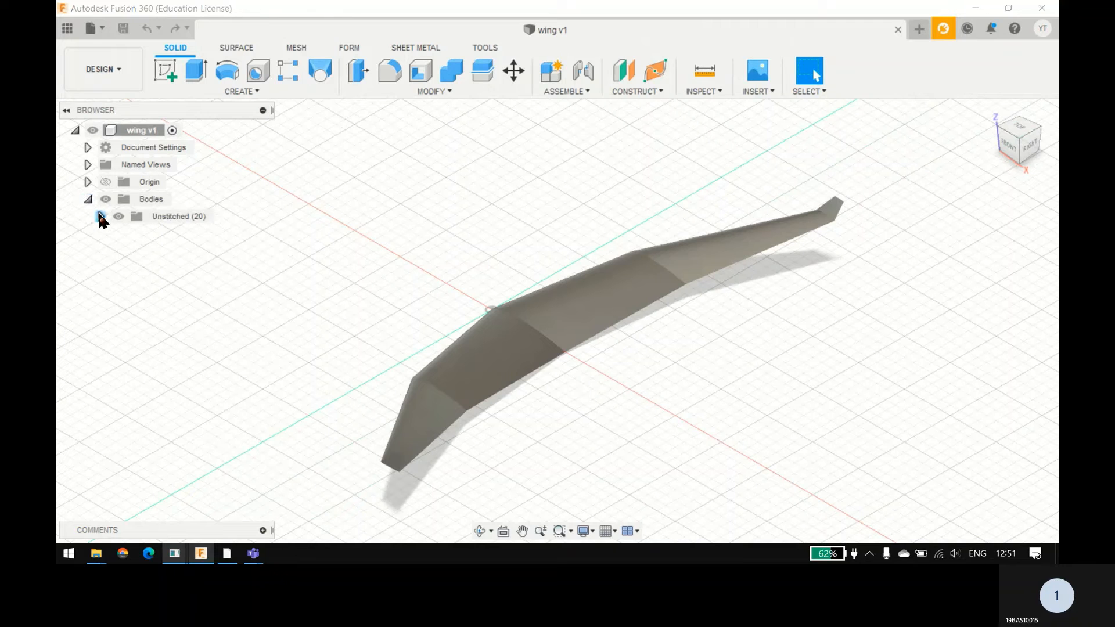
left_click(100, 217)
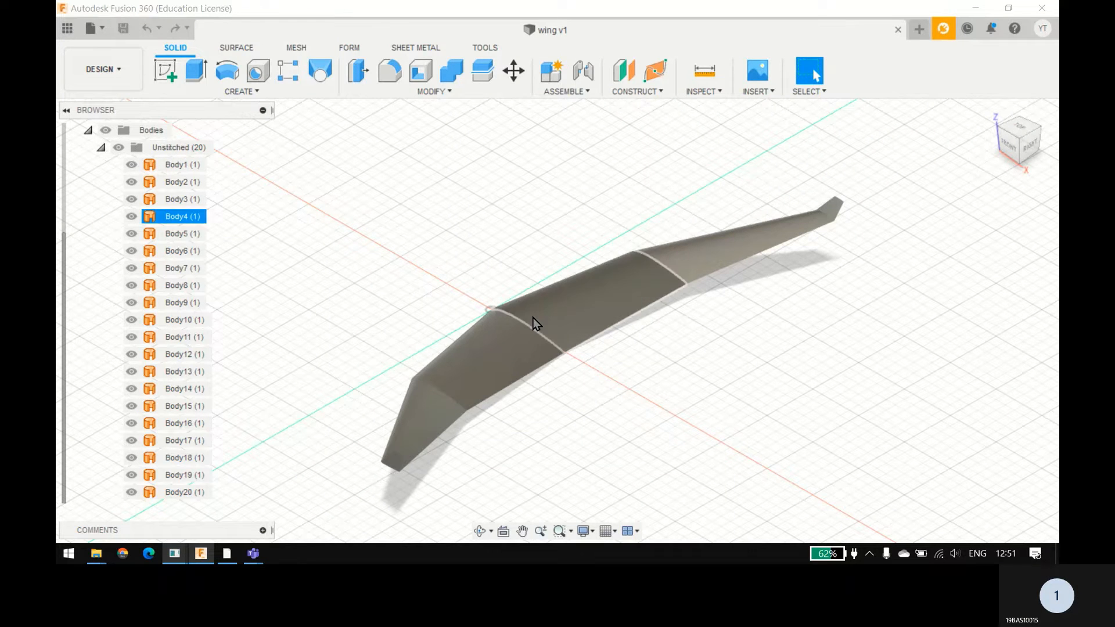
scroll(517, 361, "up", 5)
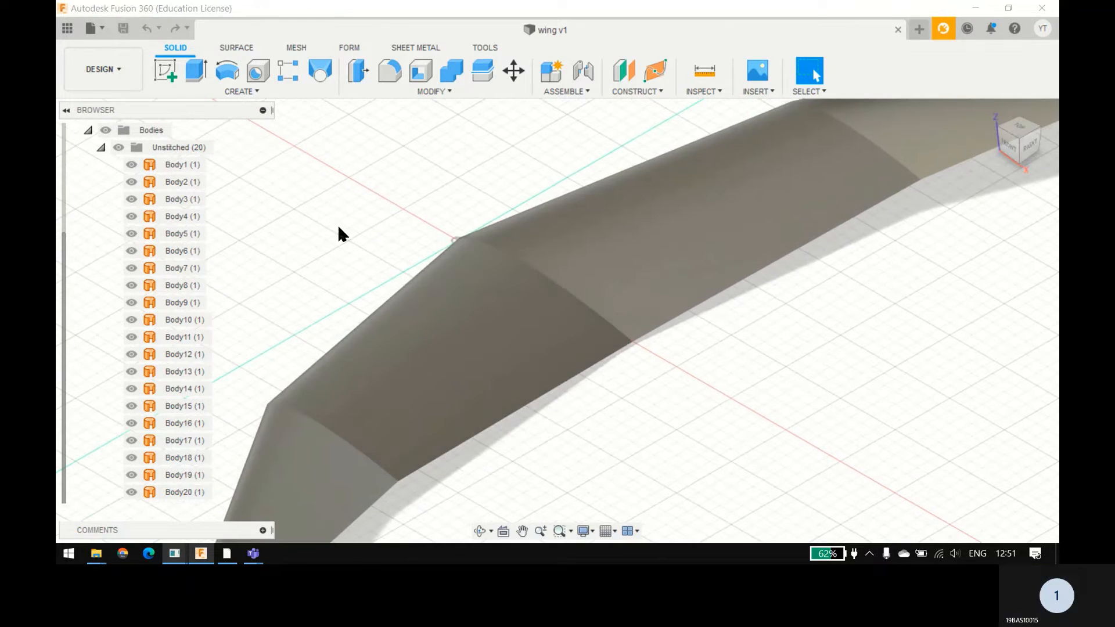
middle_click_drag(411, 281, 444, 284, "shift")
scroll(448, 323, "down", 4)
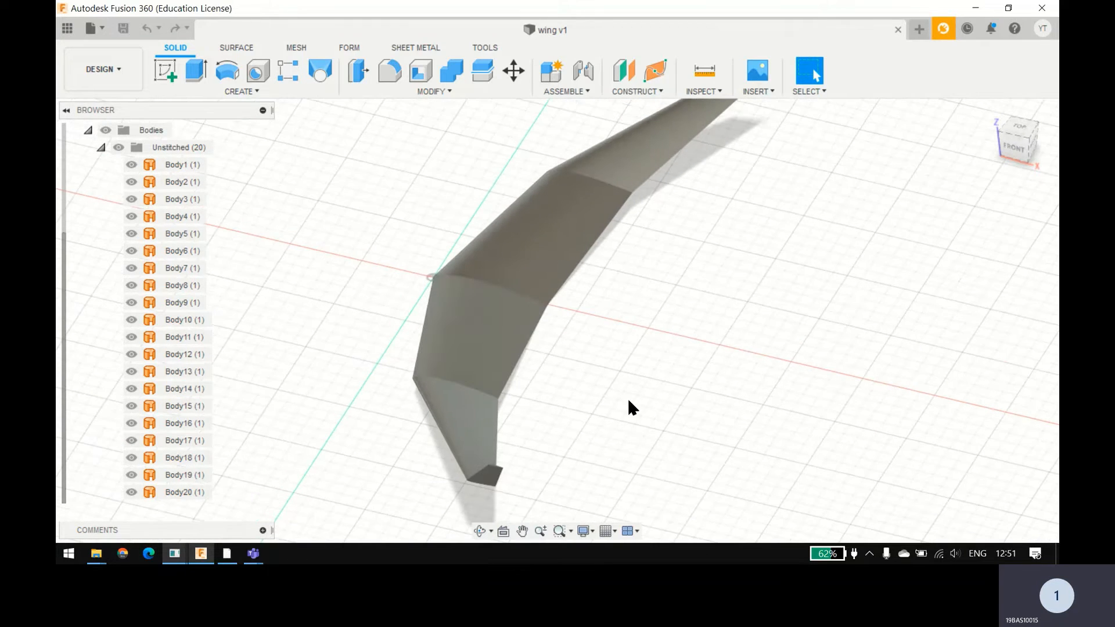
middle_click_drag(628, 399, 595, 391, "shift")
left_click(223, 49)
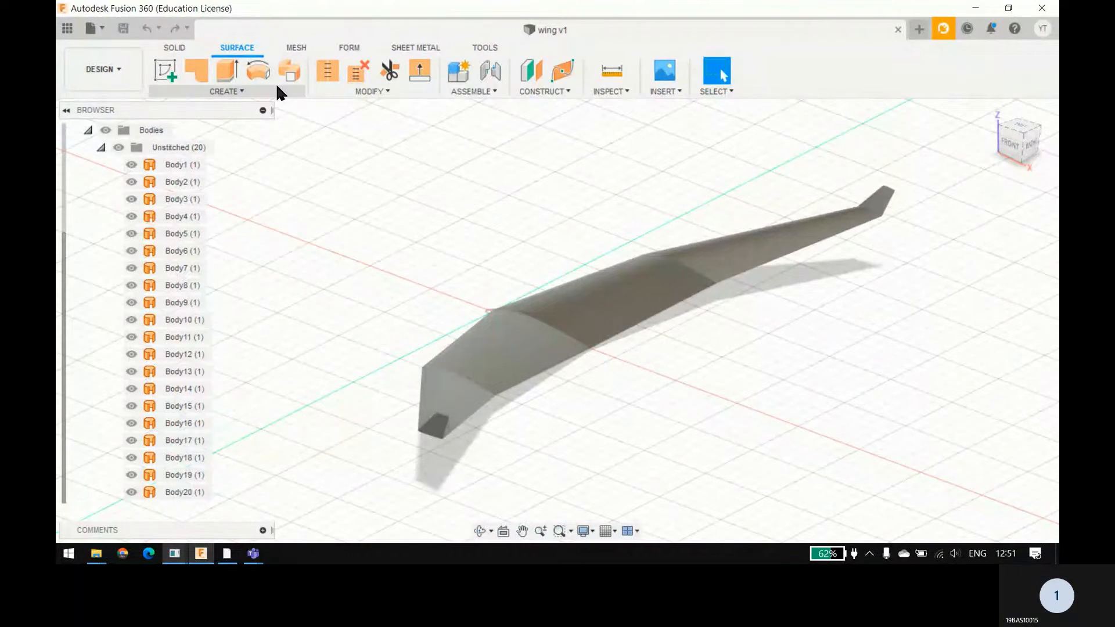
left_click(327, 92)
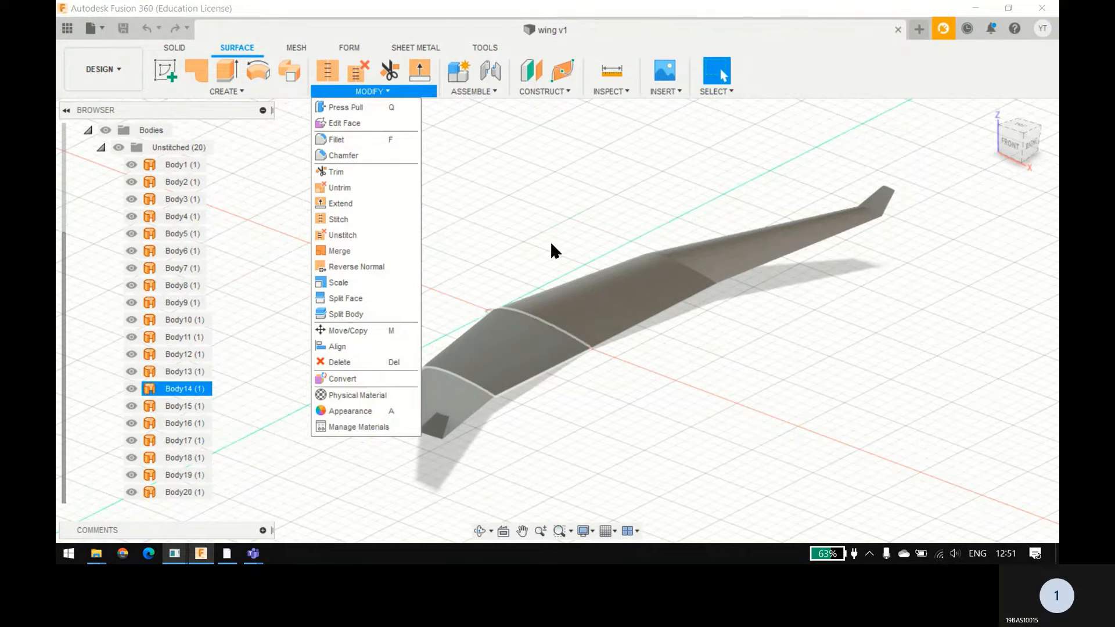
left_click(534, 215)
left_click(343, 93)
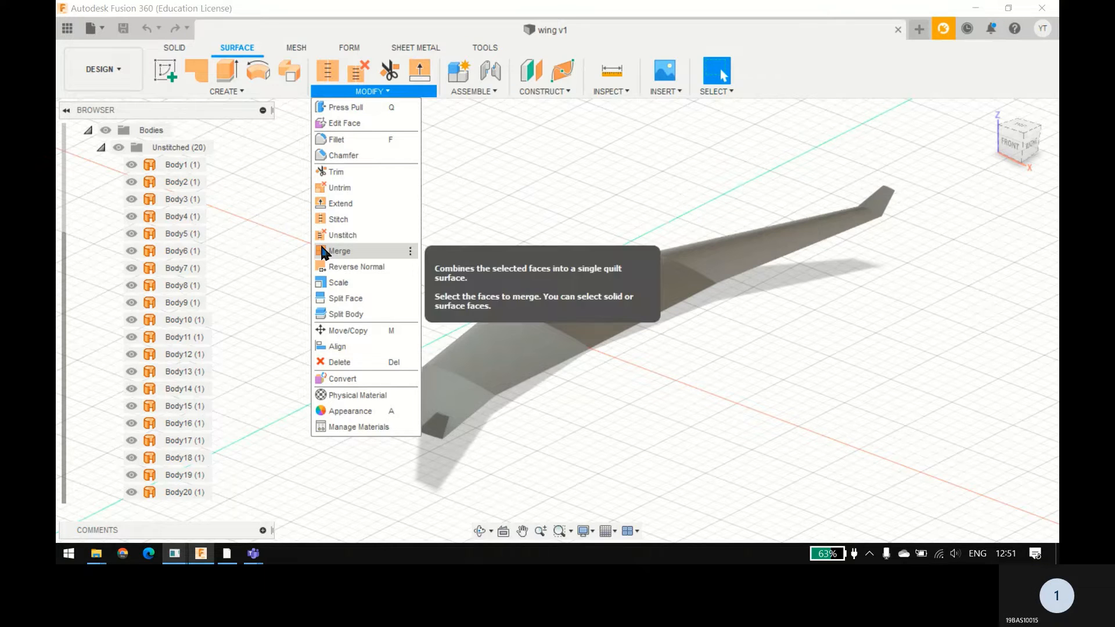
left_click(340, 251)
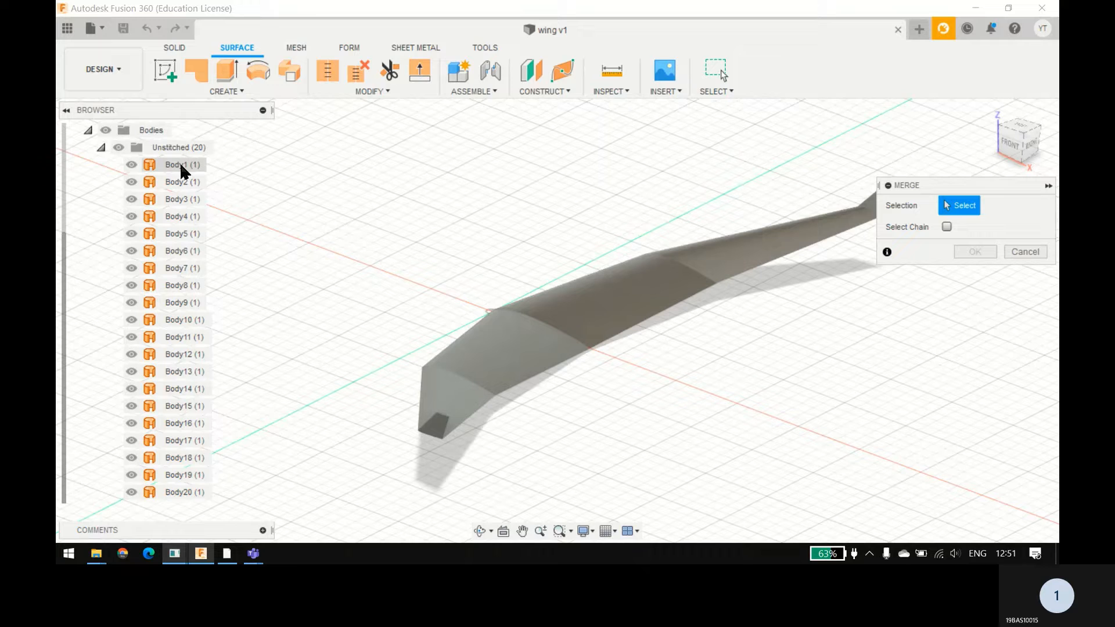
left_click(574, 313)
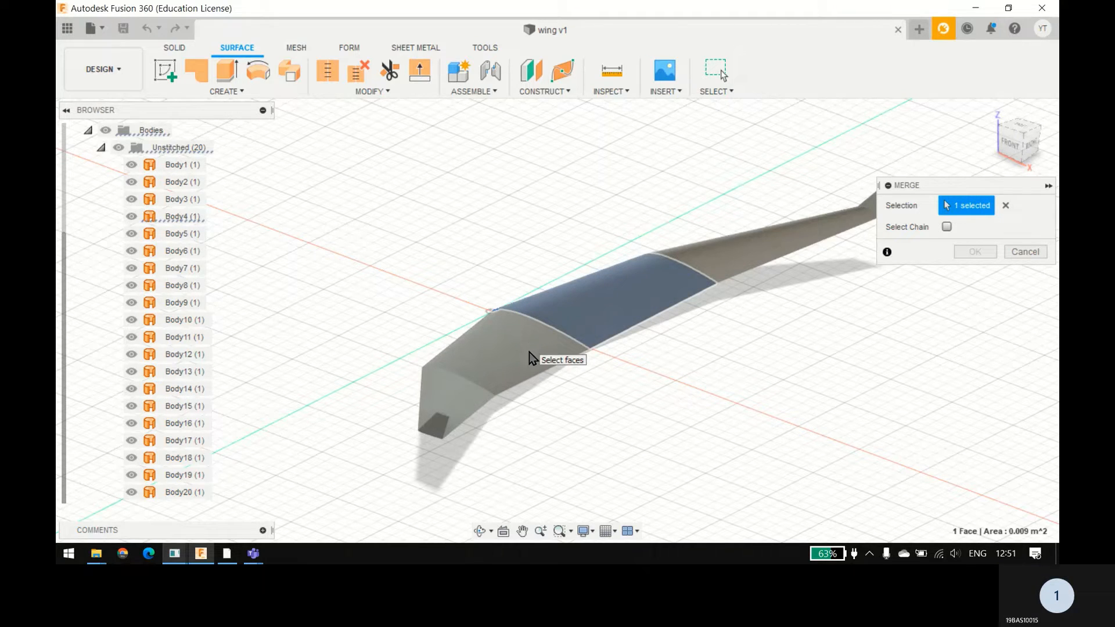
left_click_drag(792, 157, 510, 403)
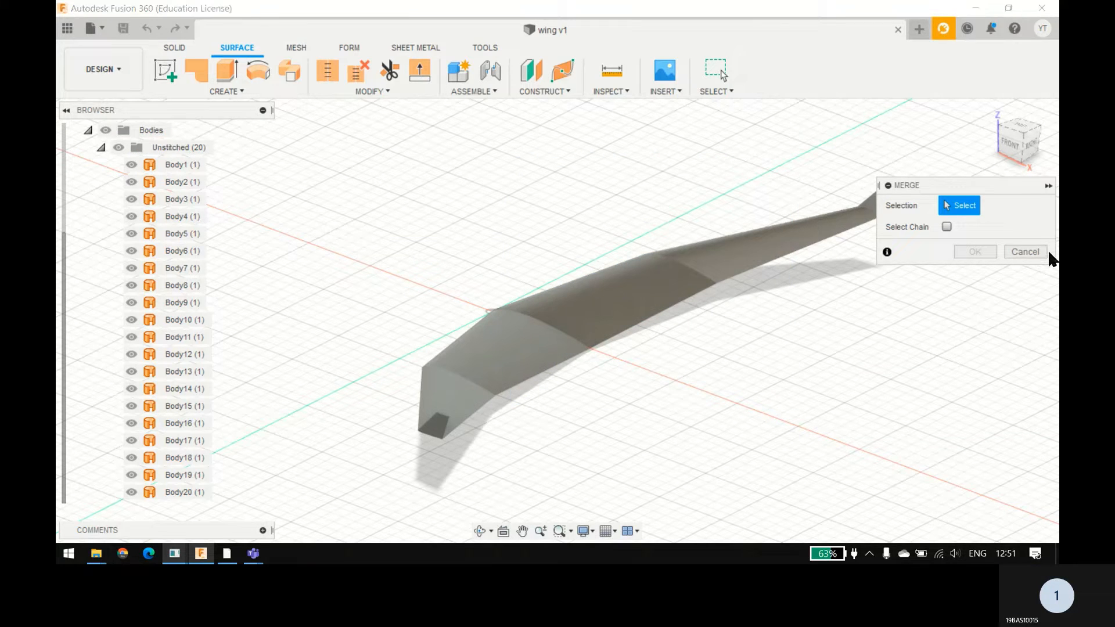
left_click(1022, 251)
Step: Stitch all 20 unstitched wing surface bodies, Body1 to Body20, together with the default tolerance
left_click(350, 92)
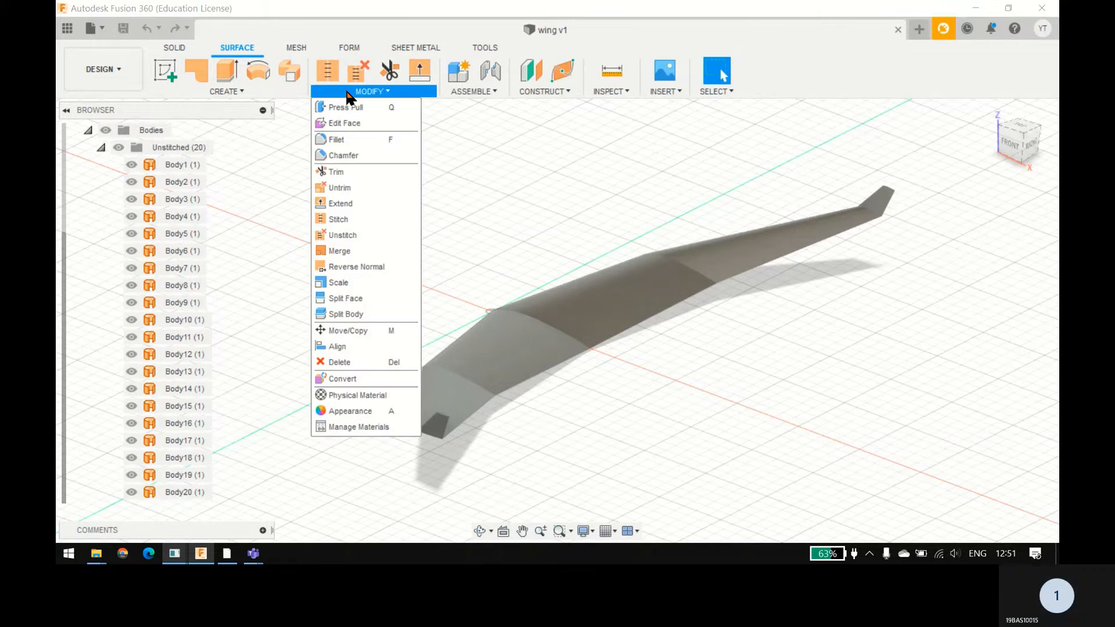
left_click(244, 94)
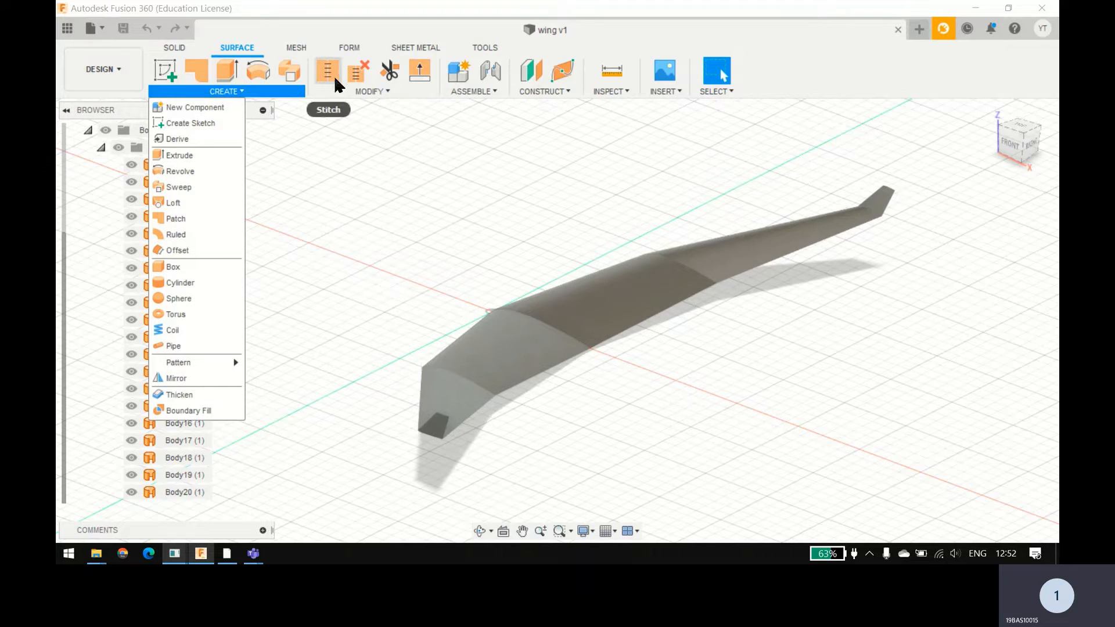
left_click(354, 92)
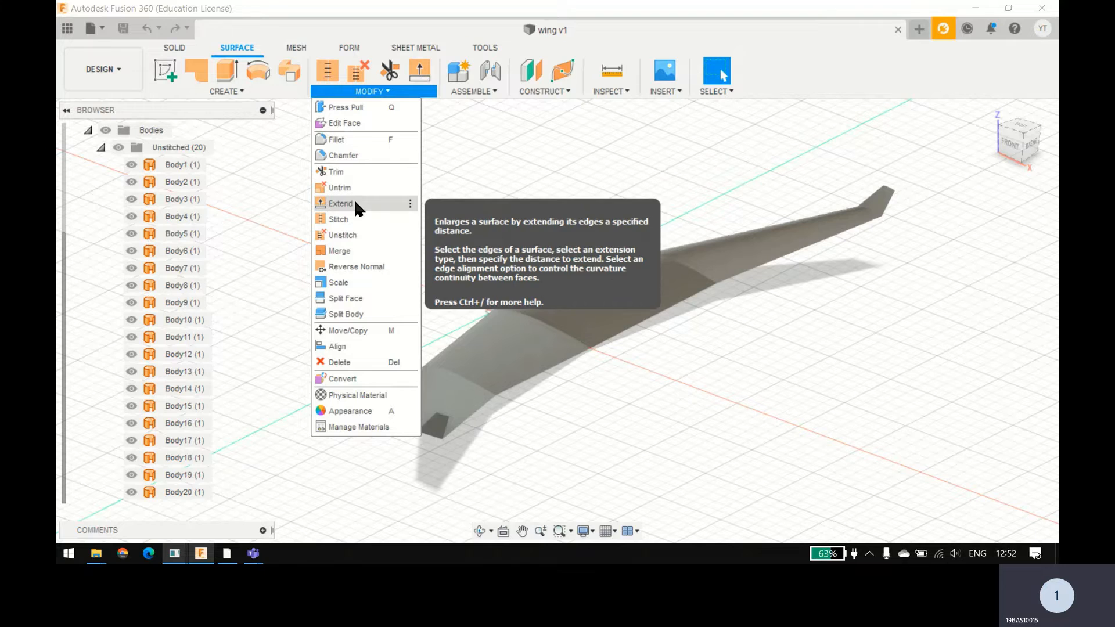
left_click(341, 219)
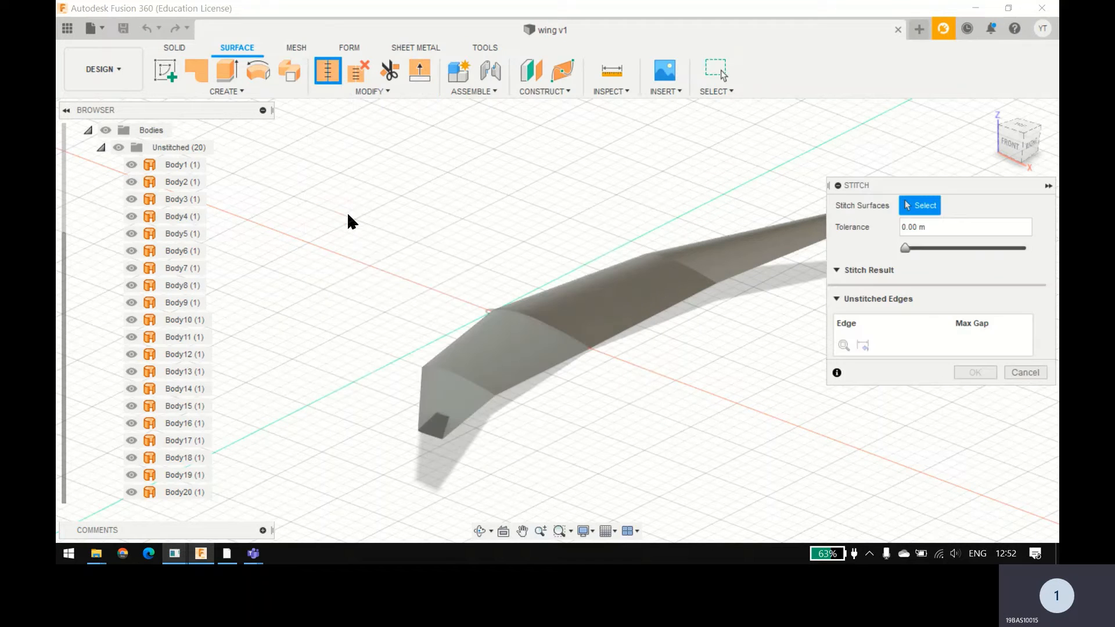
left_click(584, 318)
left_click(531, 350)
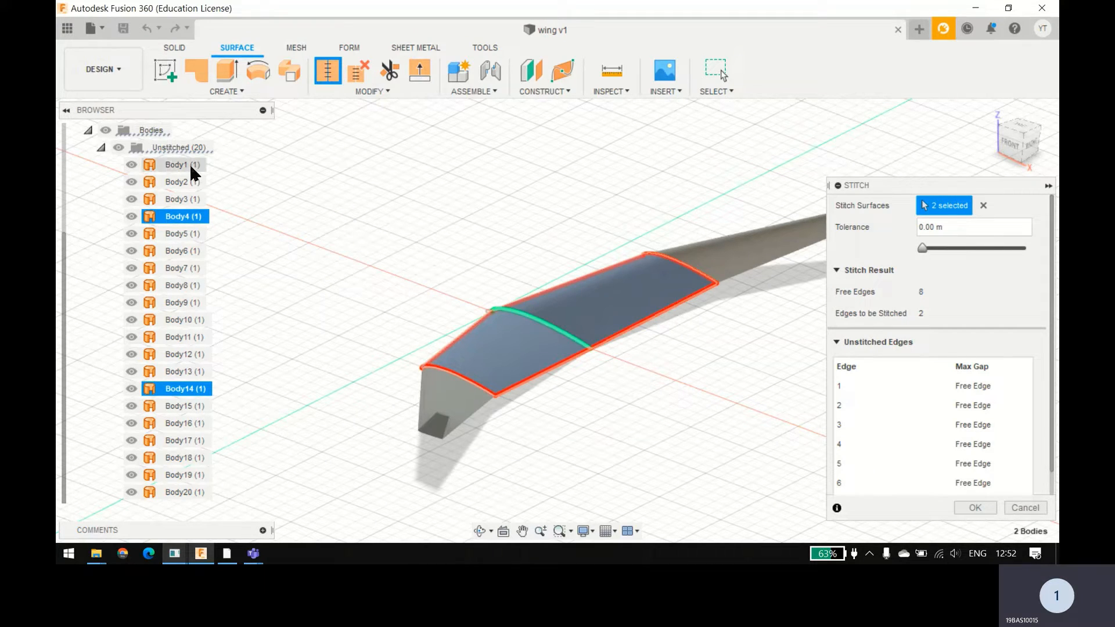
double_click(172, 216)
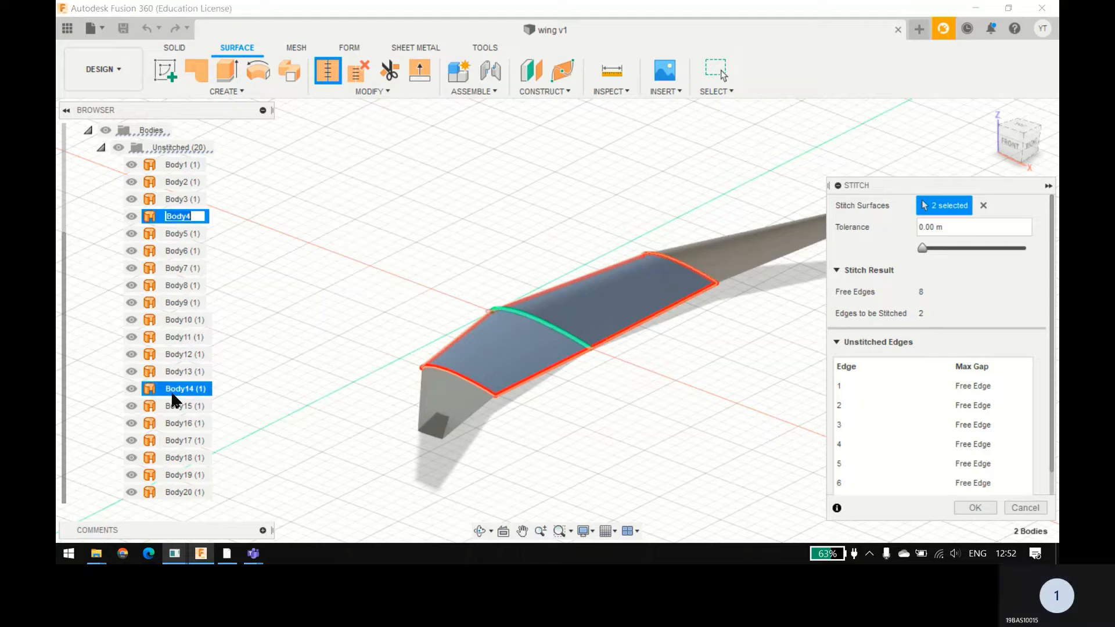
key("Return")
left_click(983, 205)
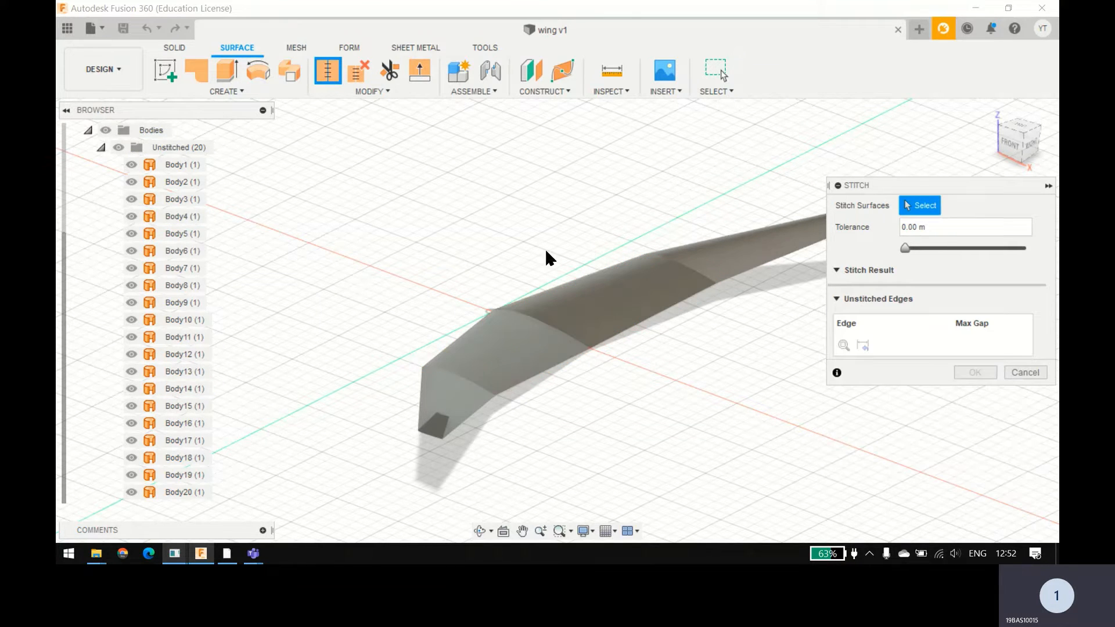
left_click(180, 165)
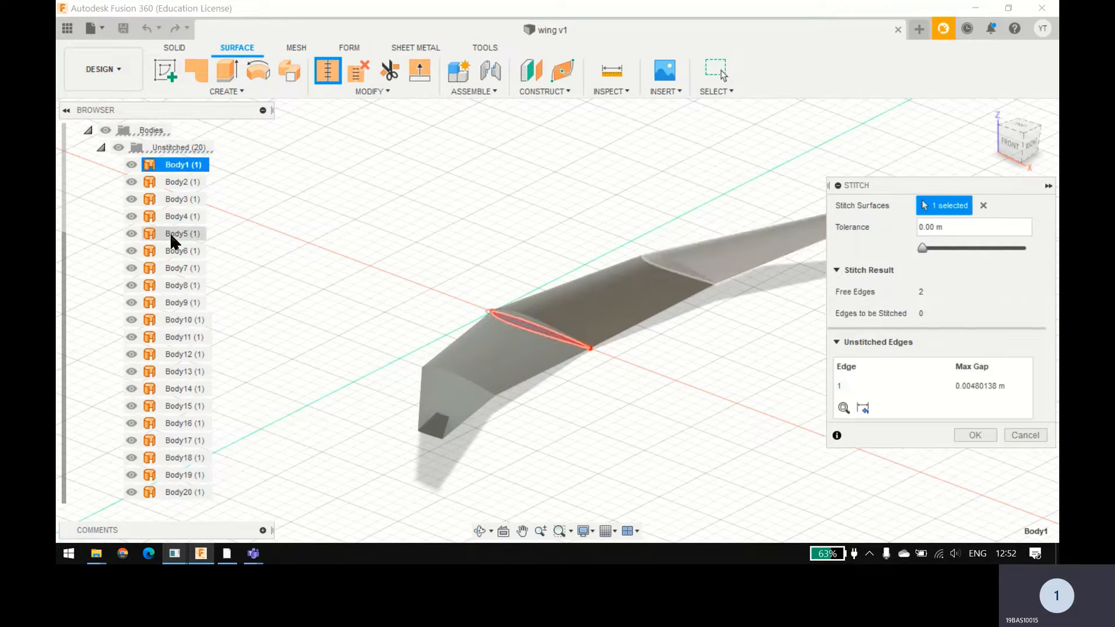
left_click(179, 492, "shift")
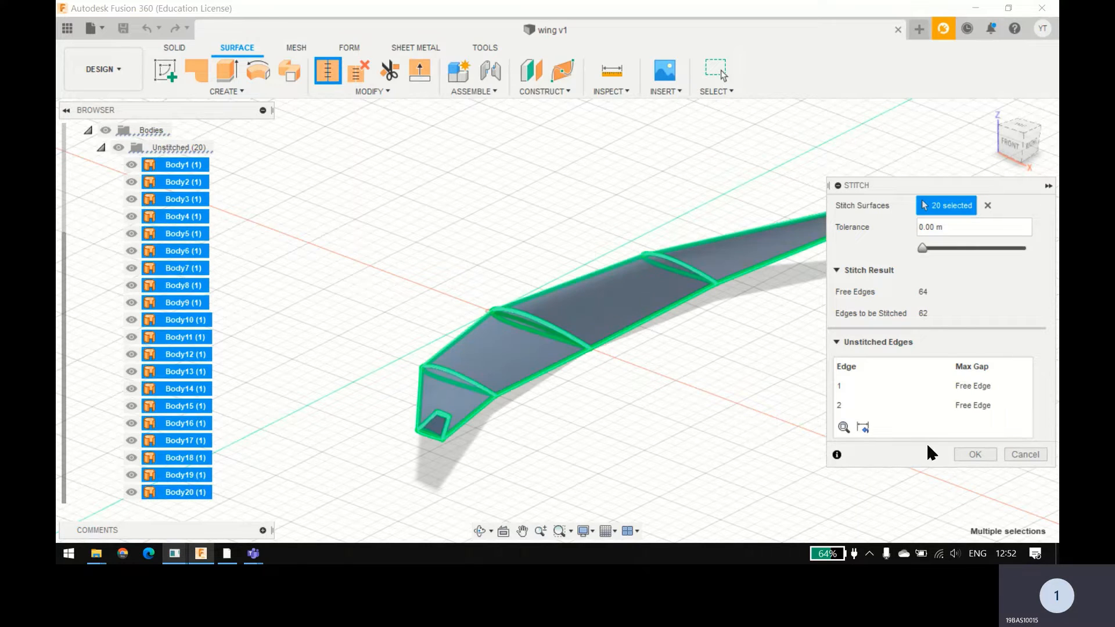
left_click(973, 455)
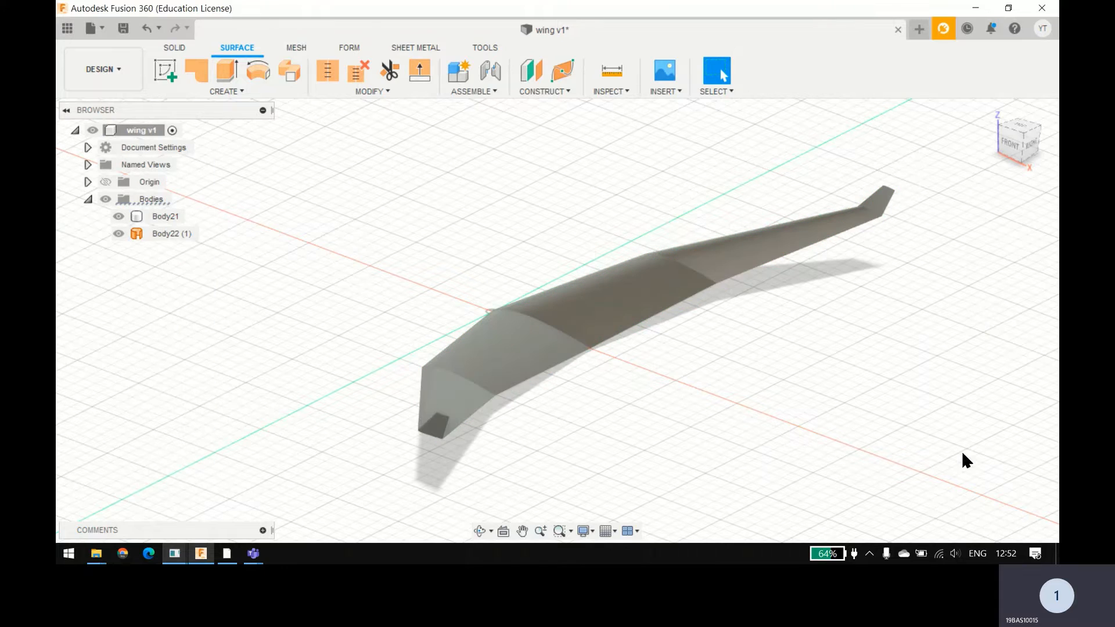
Step: Hide the leftover airfoil surface Body22 at the wing's root and return to the solid modelling tools
left_click(151, 233)
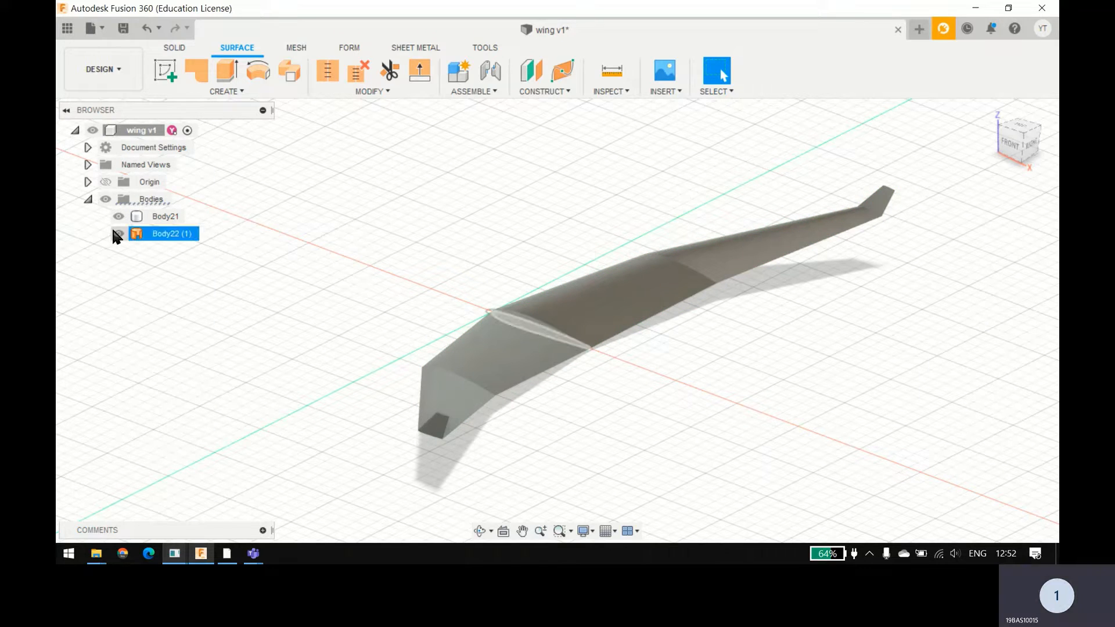
left_click(118, 234)
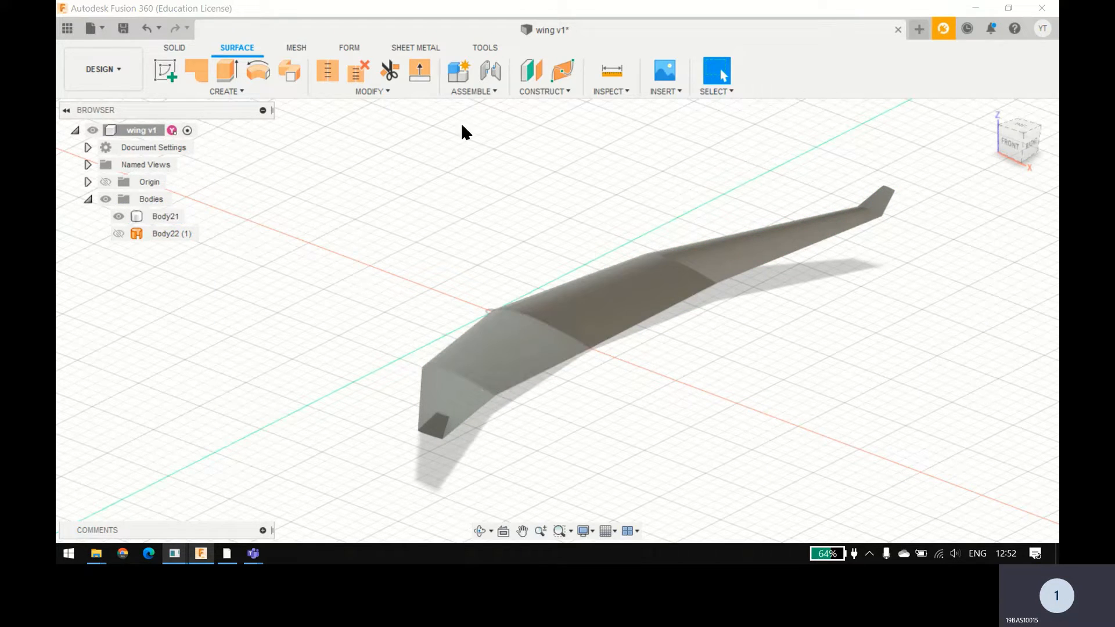
left_click(174, 47)
left_click(165, 216)
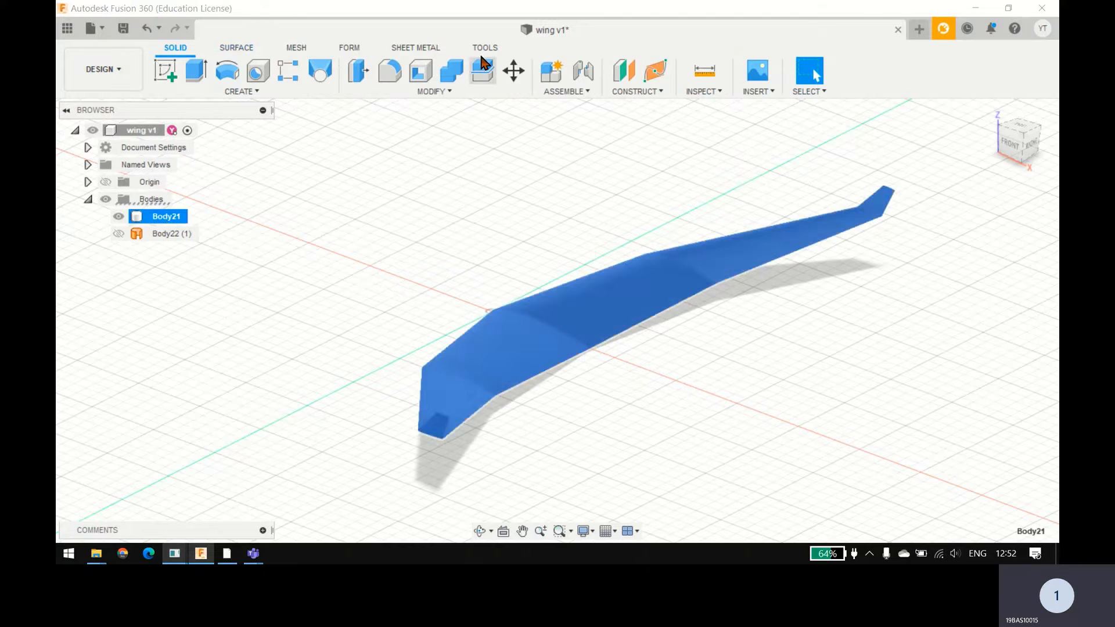
left_click(512, 73)
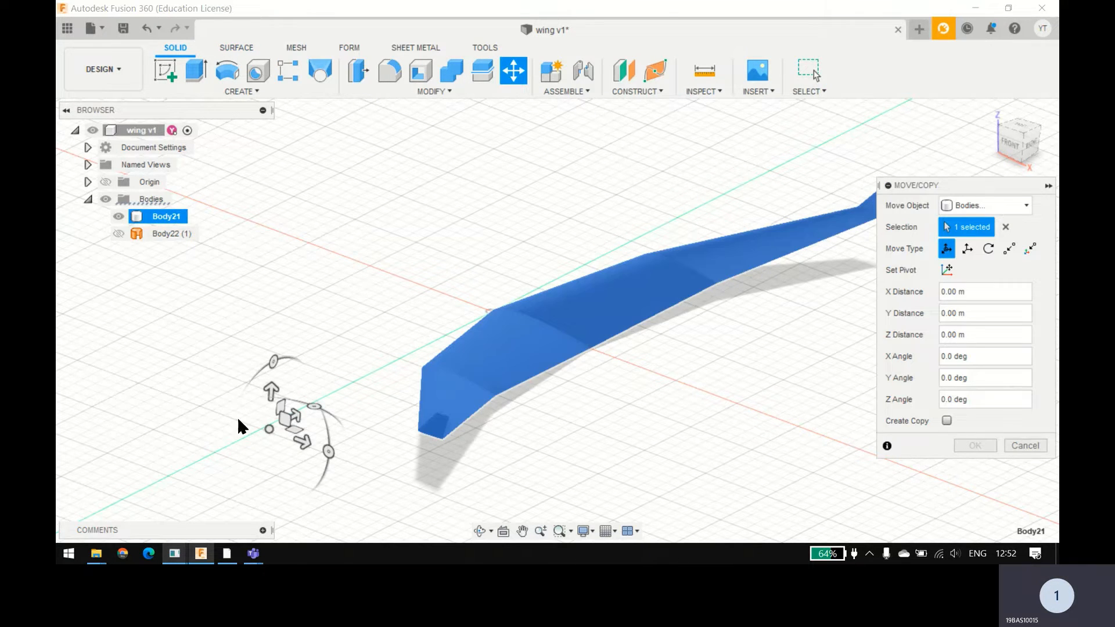
left_click_drag(272, 389, 303, 268)
key("Escape")
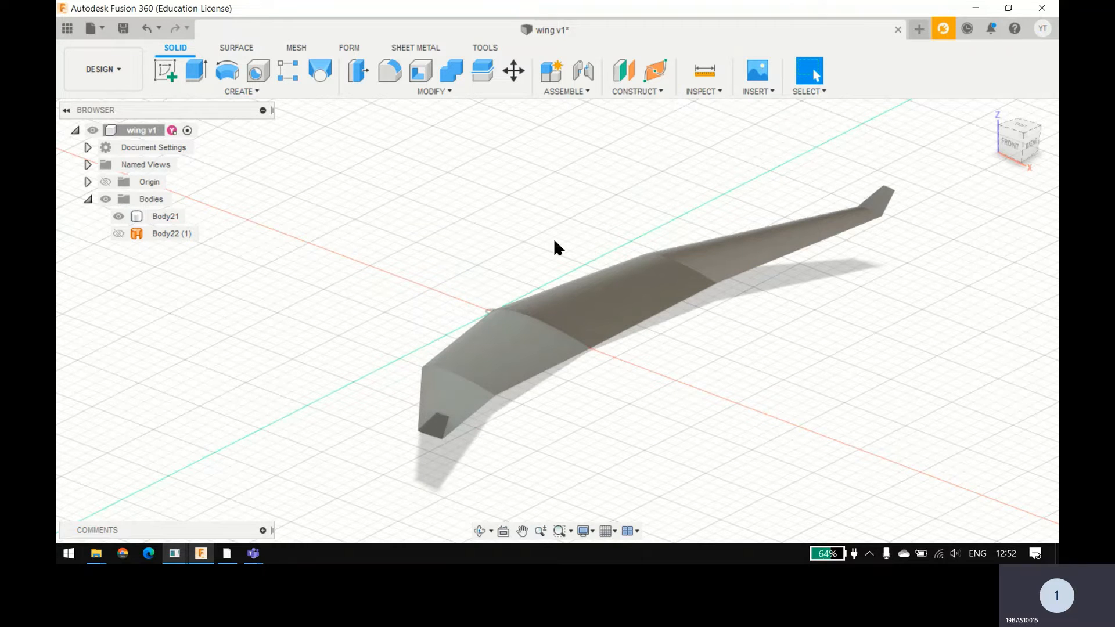
Step: Collapse the Bodies folder and start a new sketch on the horizontal XY plane through the origin
middle_click_drag(552, 239, 599, 282, "shift")
scroll(522, 294, "down", 4)
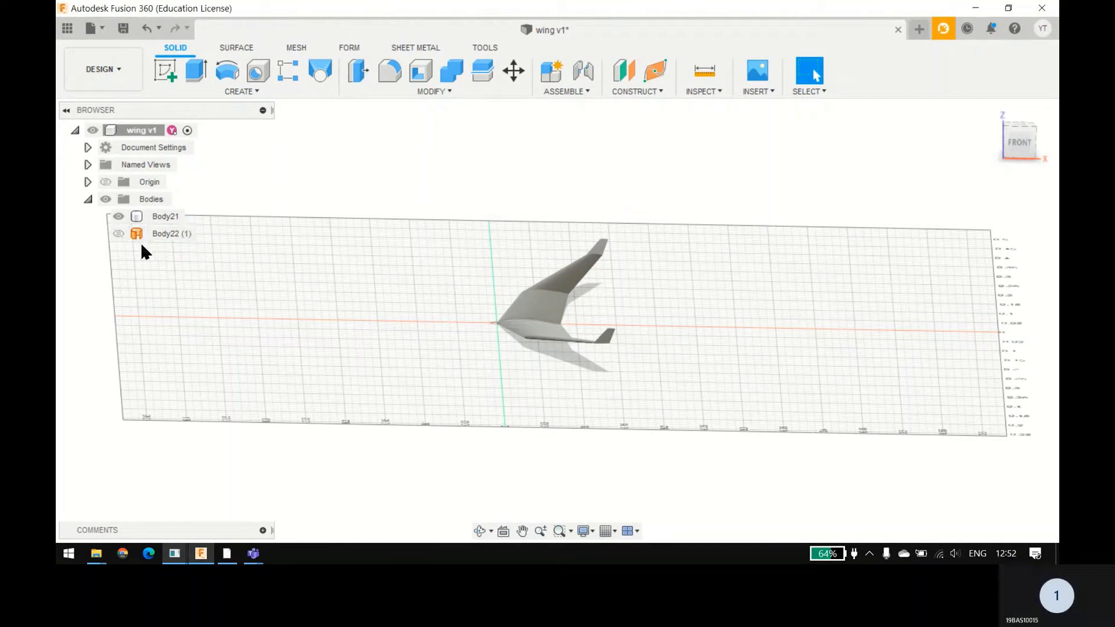
left_click(89, 200)
left_click(100, 69)
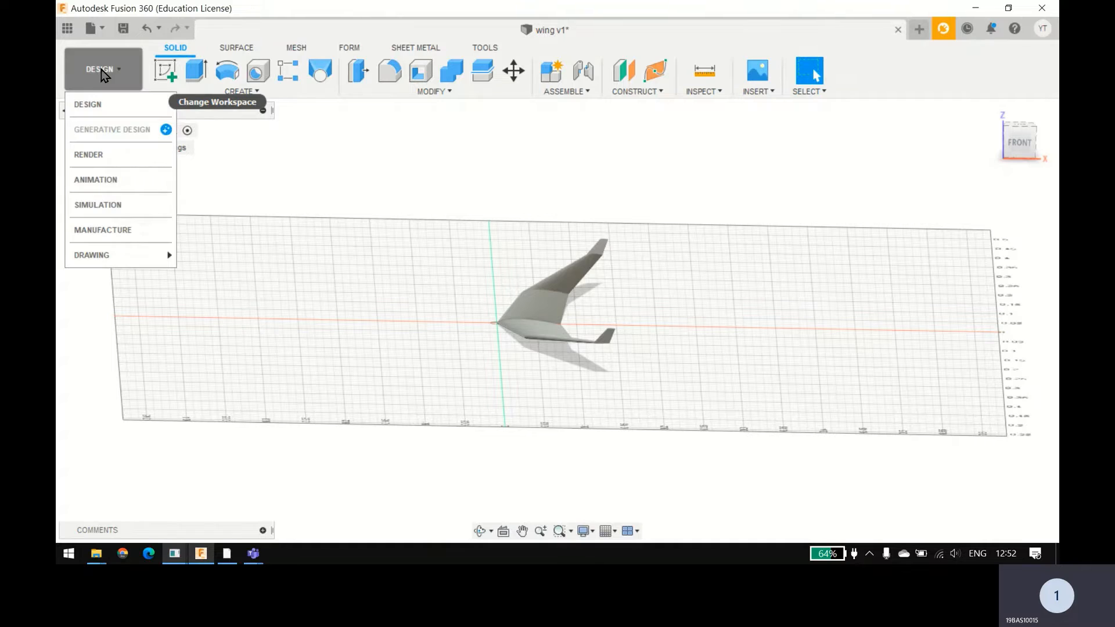
left_click(154, 93)
left_click(180, 119)
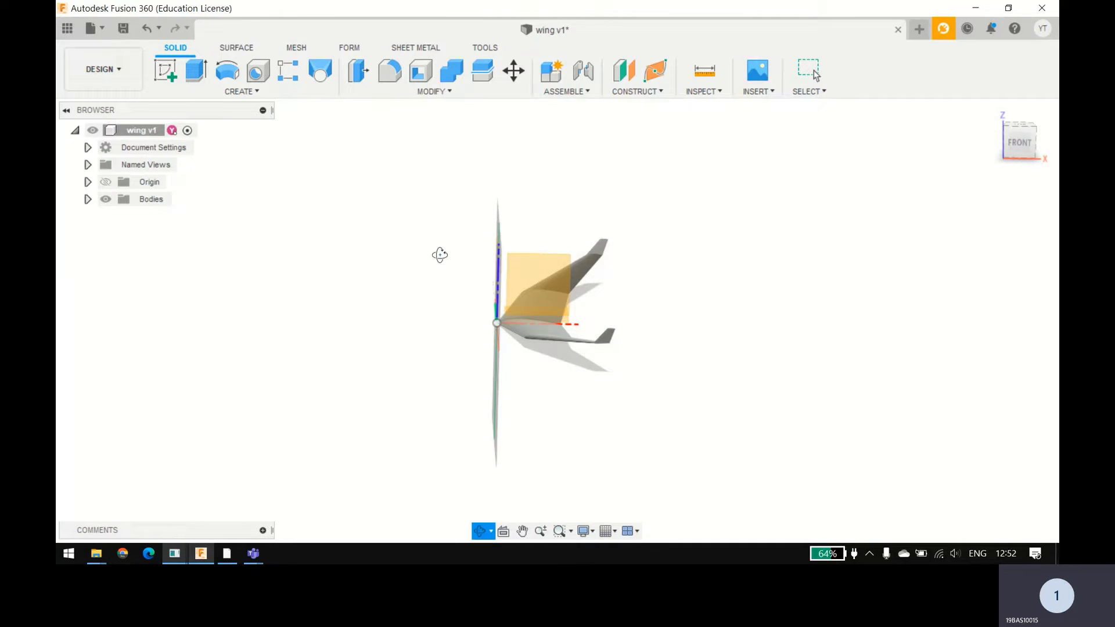
middle_click_drag(439, 255, 433, 341, "shift")
left_click(549, 259)
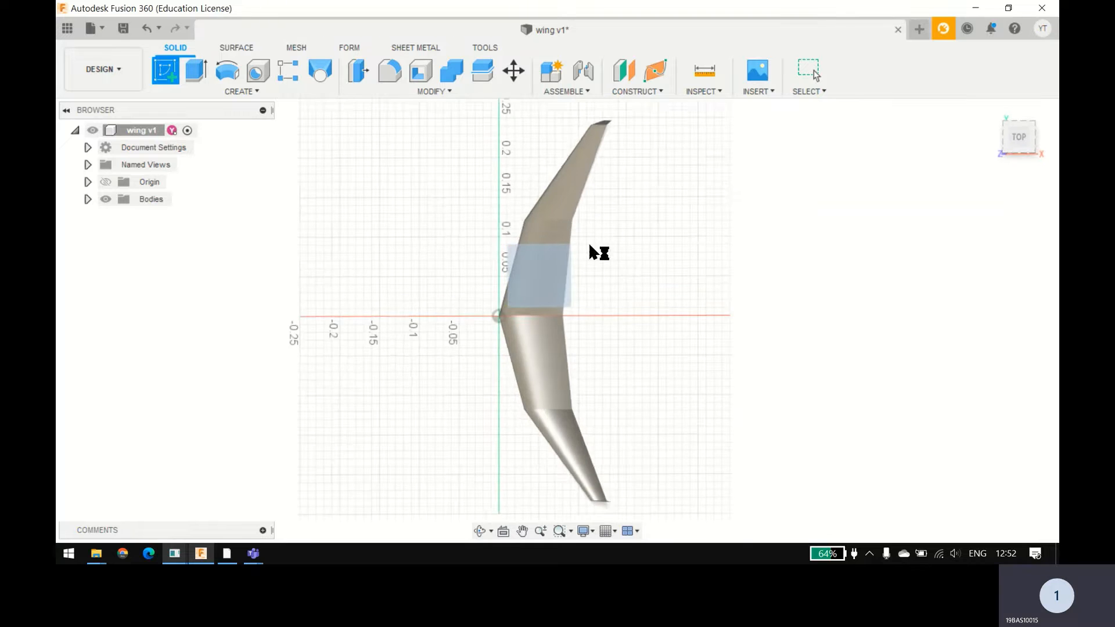
scroll(681, 226, "down", 3)
middle_click_drag(681, 226, 528, 235)
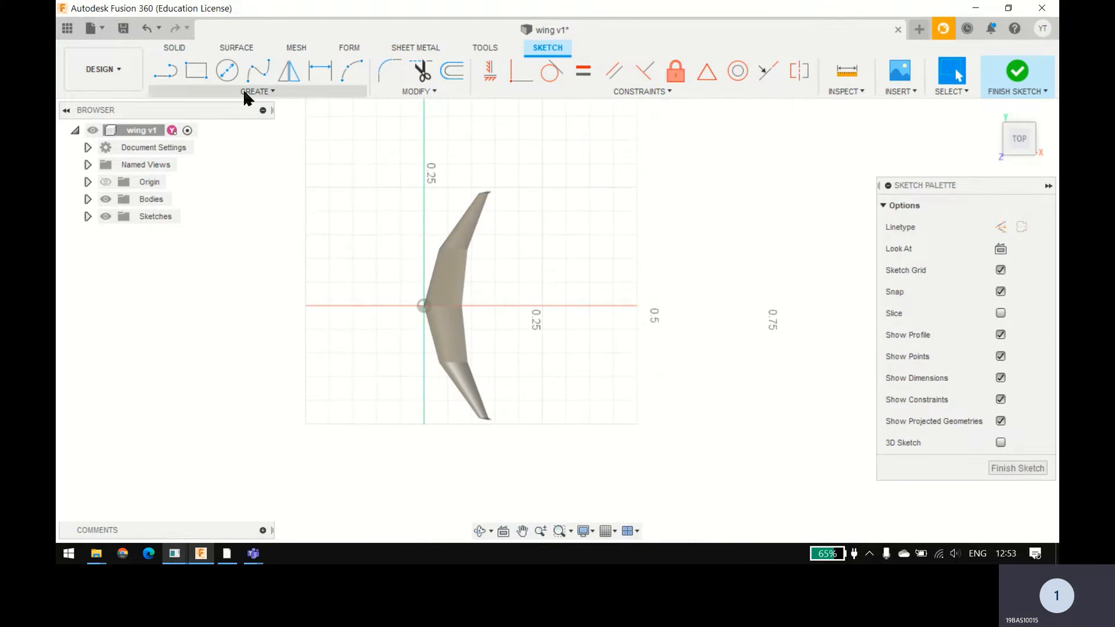
left_click(193, 82)
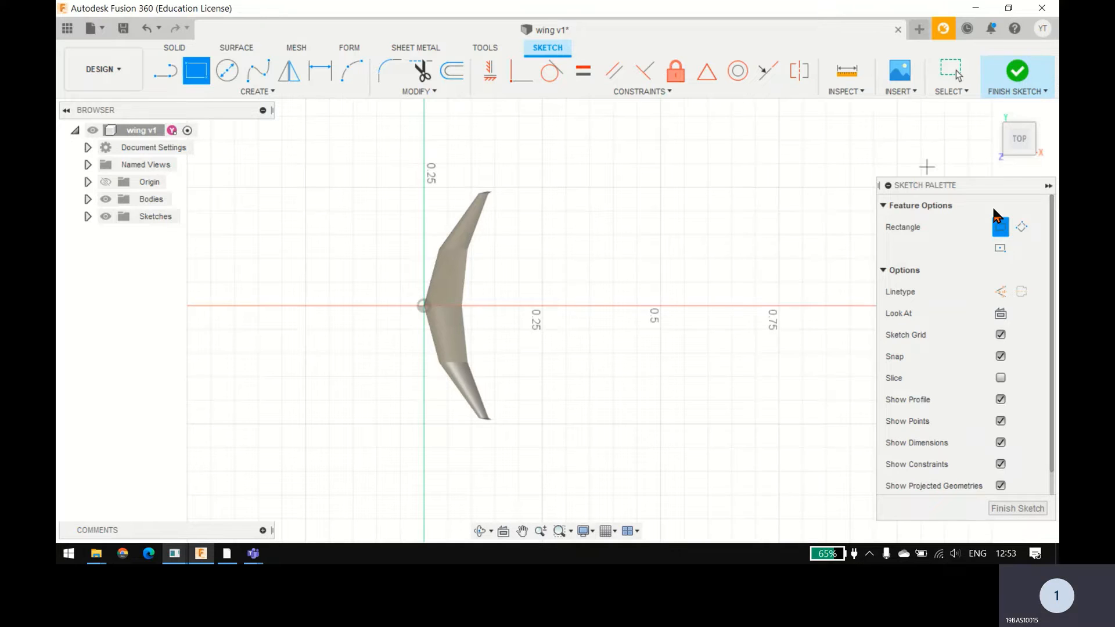
left_click(997, 248)
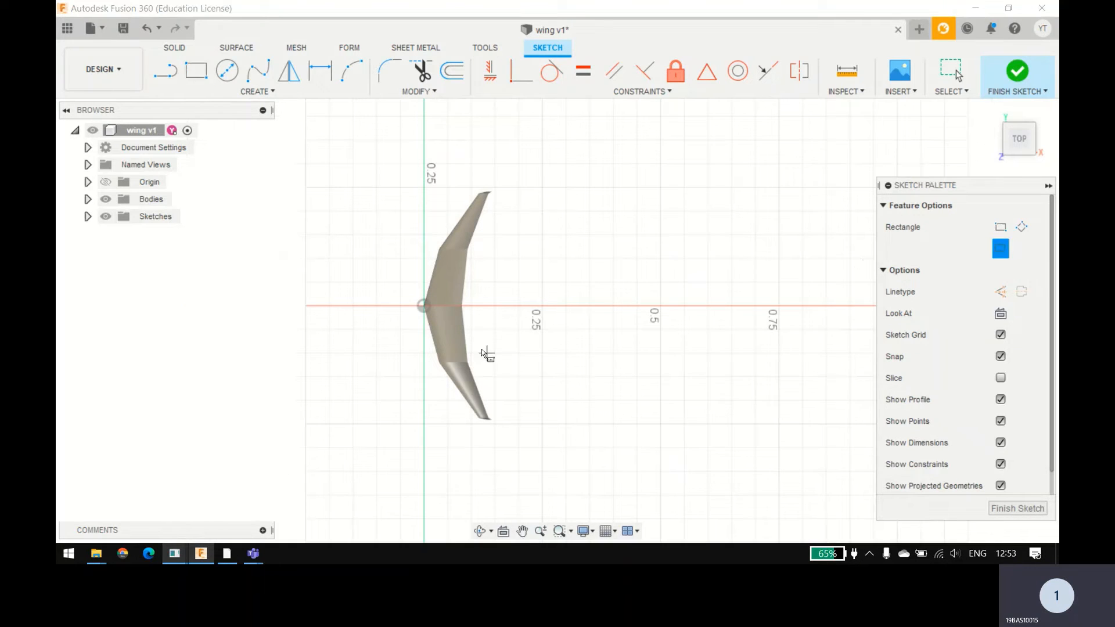
left_click(422, 306)
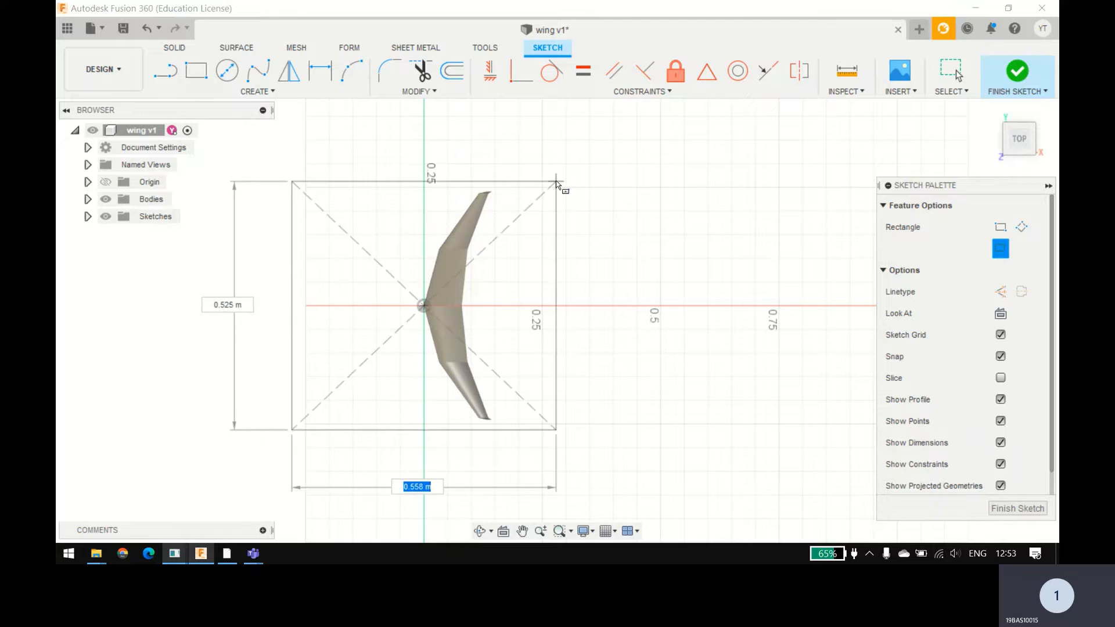
scroll(589, 144, "down", 3)
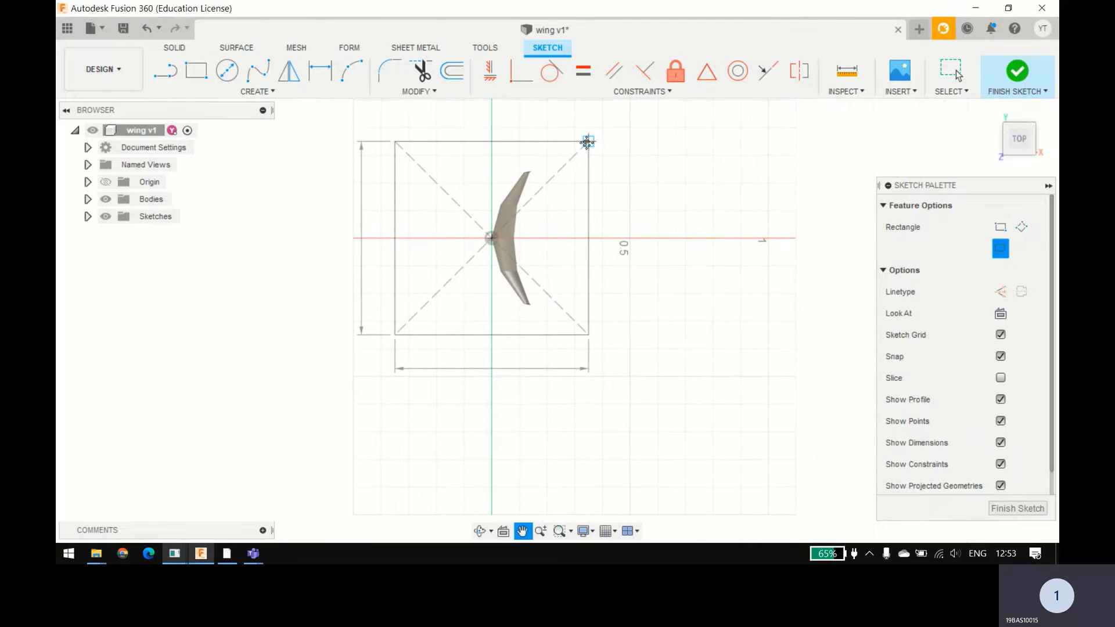
scroll(532, 228, "down", 2)
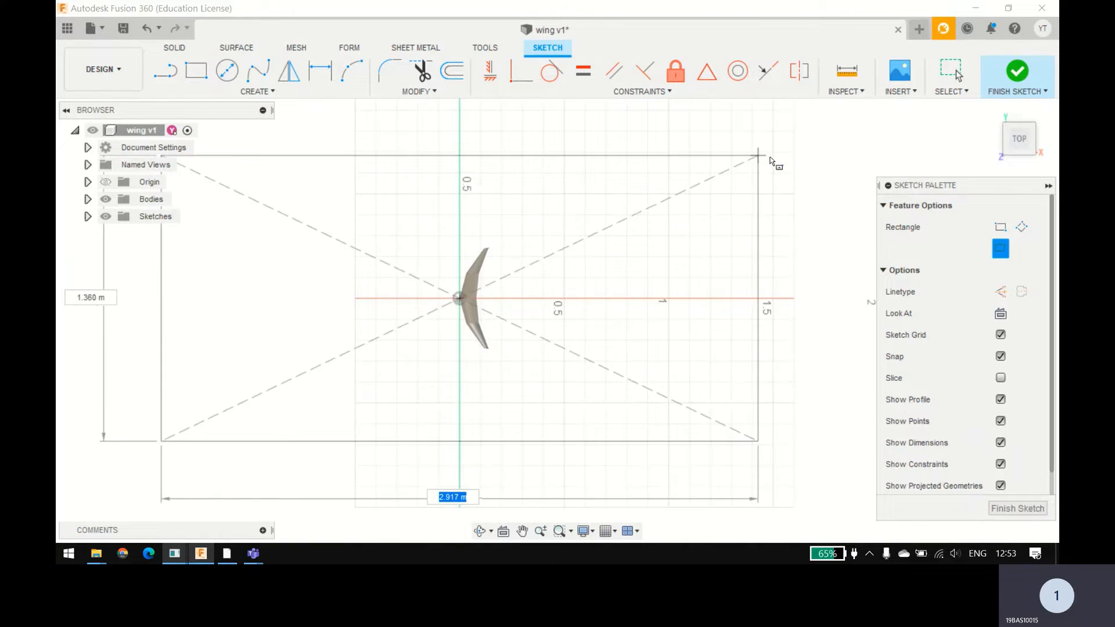
key("Escape")
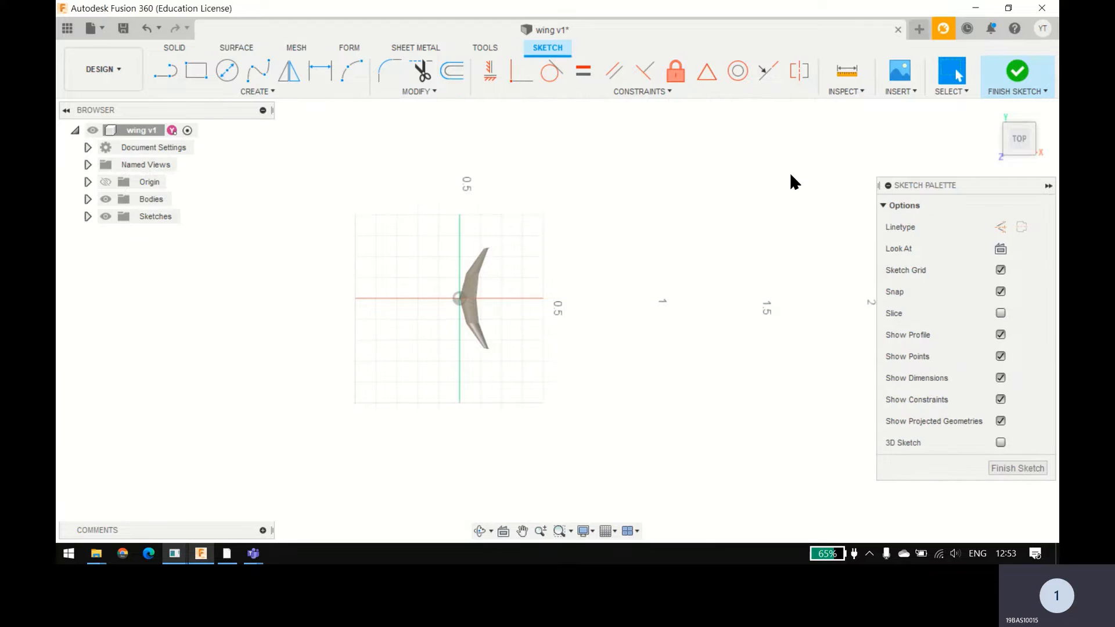
left_click(188, 74)
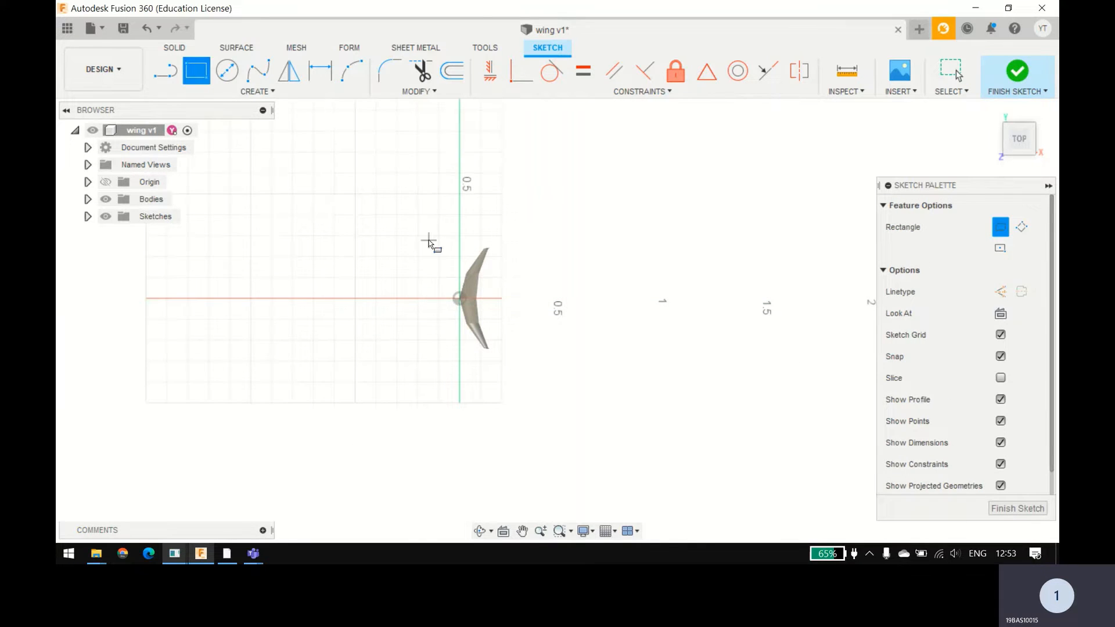
scroll(324, 225, "down", 1)
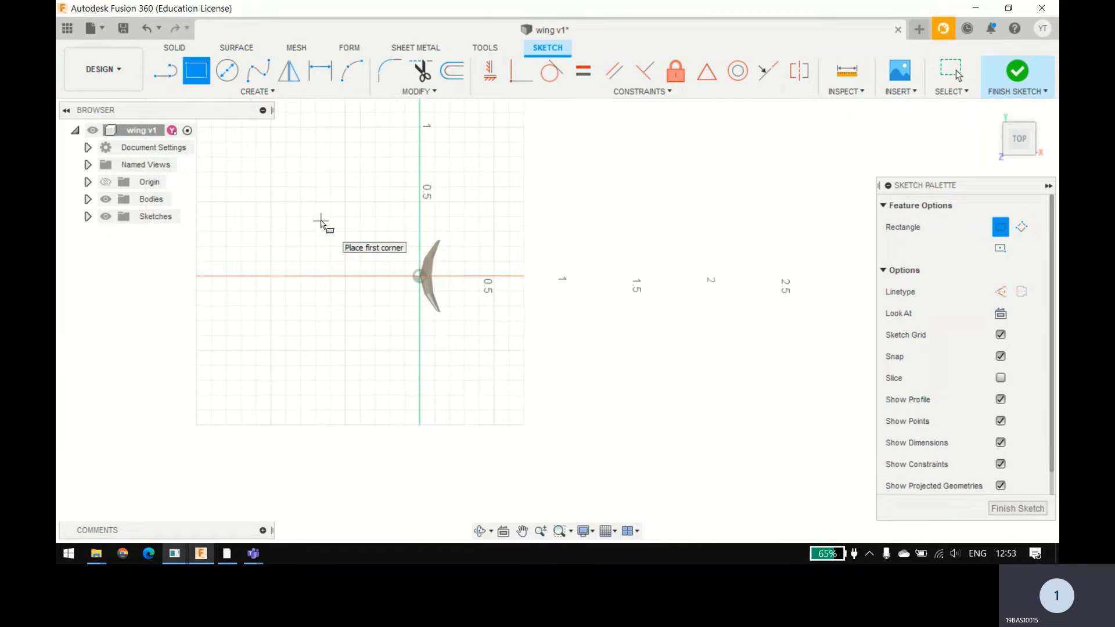
middle_click_drag(323, 224, 394, 273)
Step: Try to sketch a 1 m vertical line up from the origin and a 2 m line back down from its upper end
left_click(163, 74)
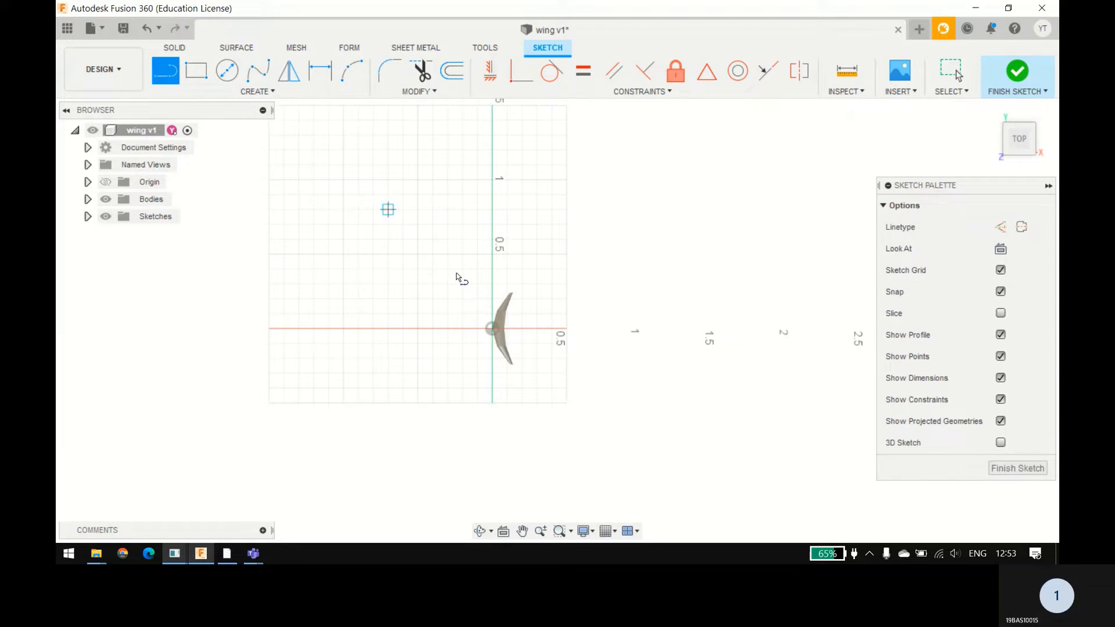
left_click(491, 329)
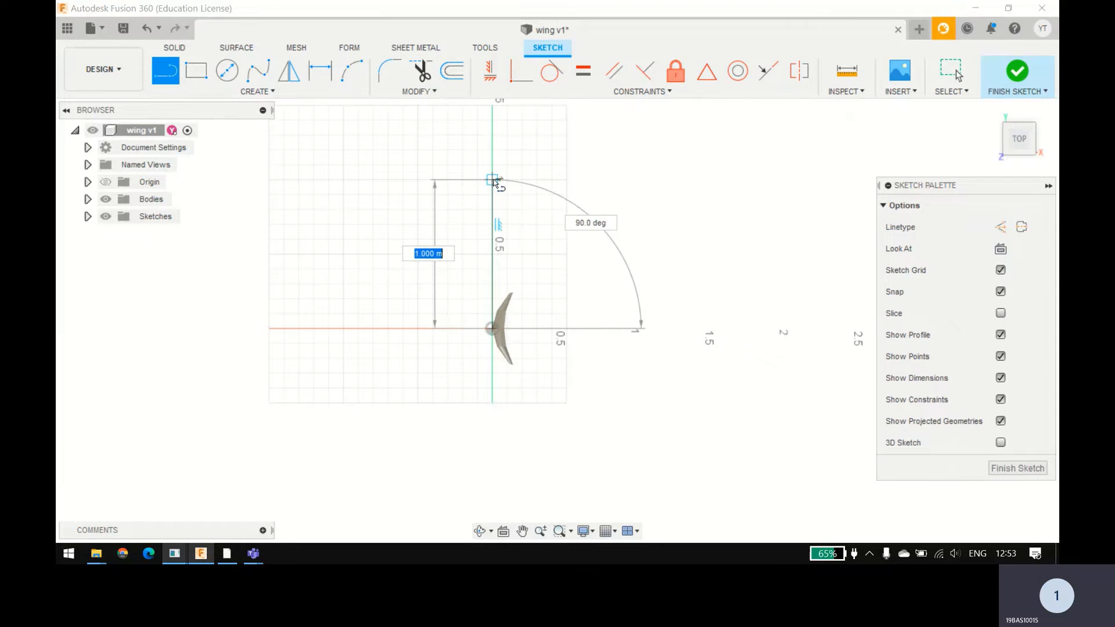
left_click(493, 180)
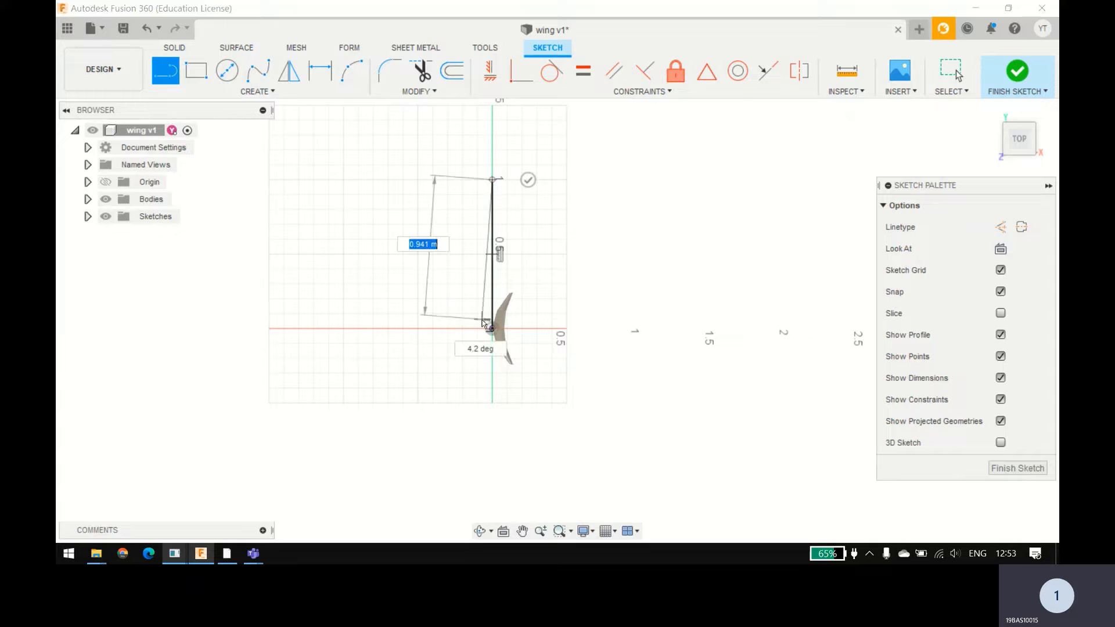
type("2")
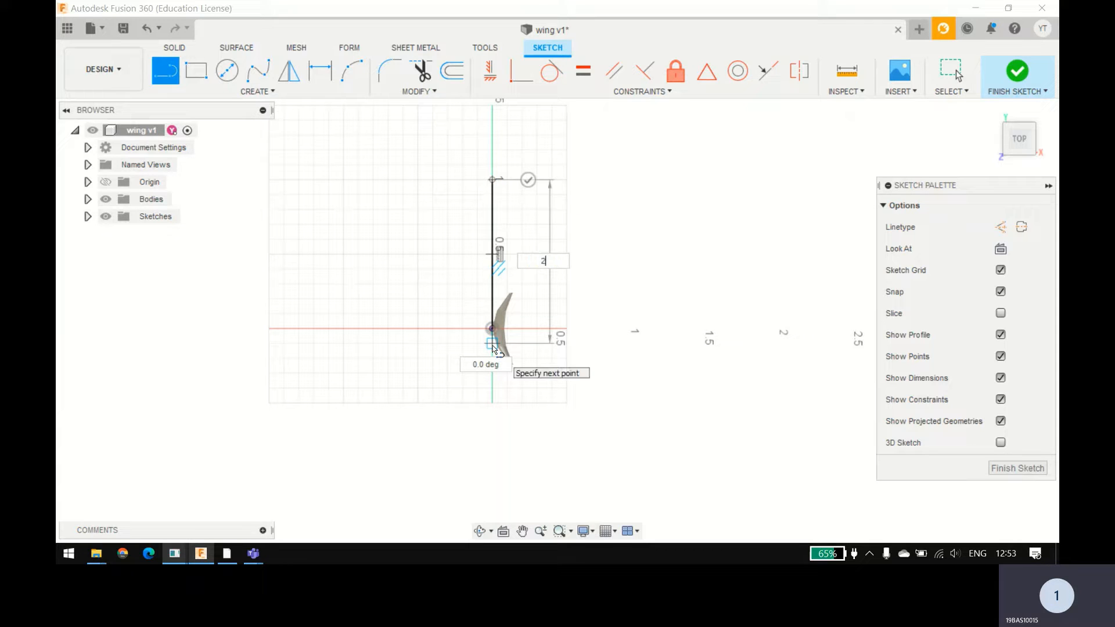
key("Return")
key("Escape")
scroll(492, 346, "down", 2)
middle_click_drag(492, 346, 430, 328)
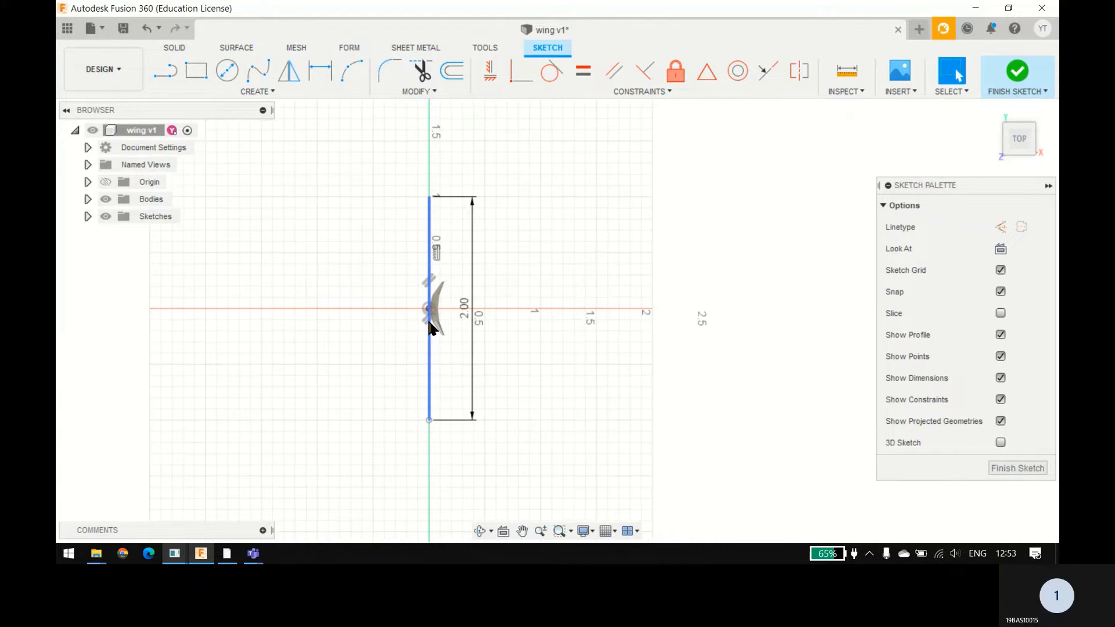
Step: Undo both vertical lines so the sketch is empty again
left_click(165, 71)
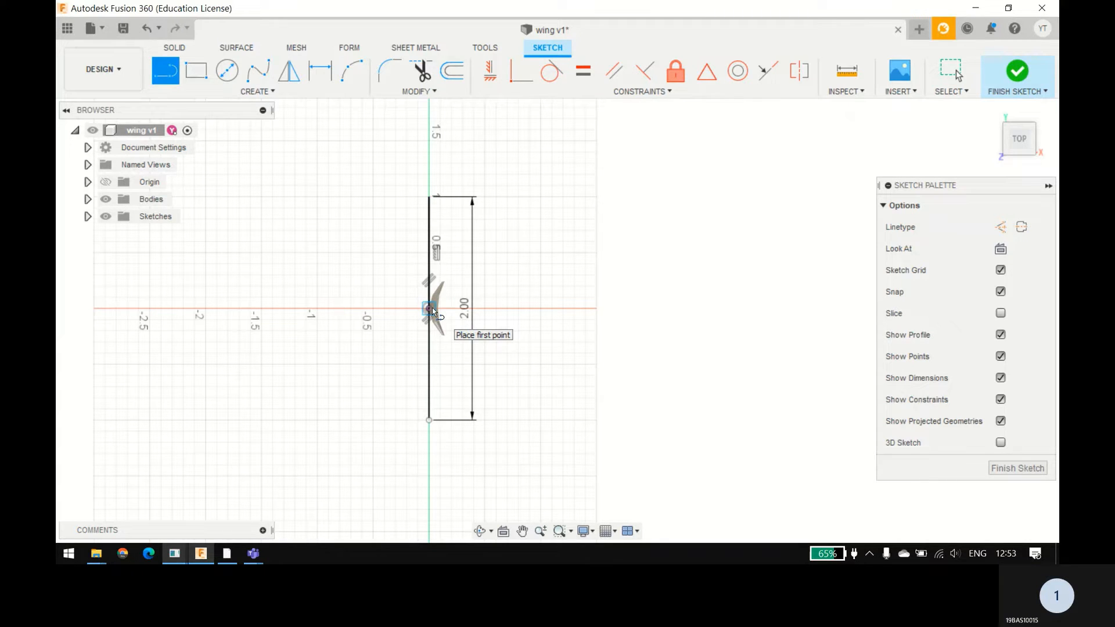
key("Escape")
key("ctrl+z")
key("ctrl+z")
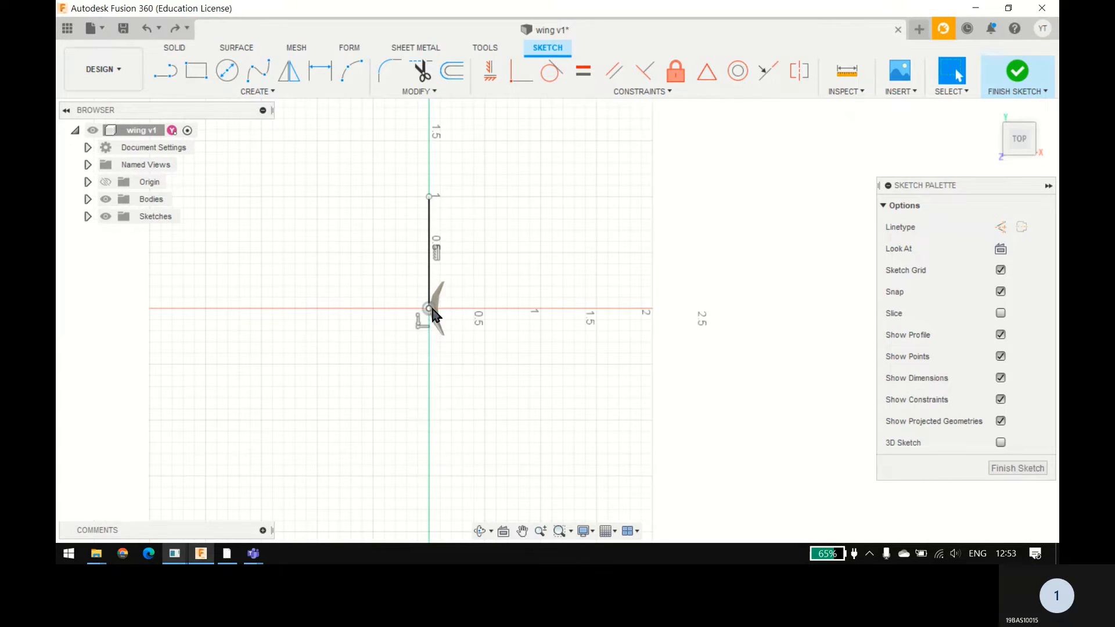
left_click(165, 71)
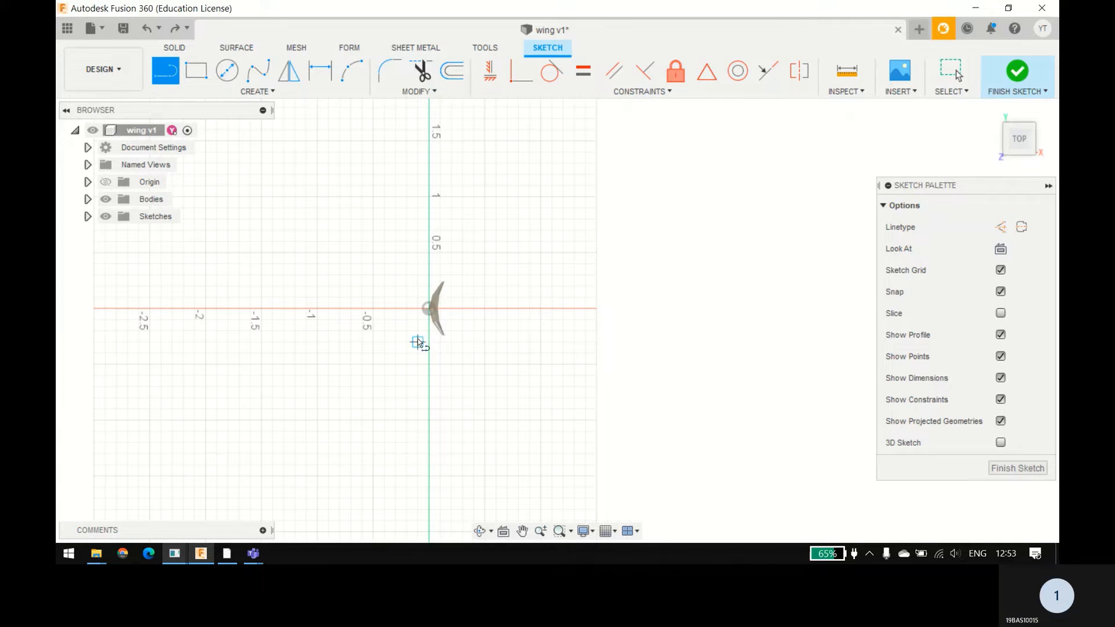
scroll(465, 328, "up", 5)
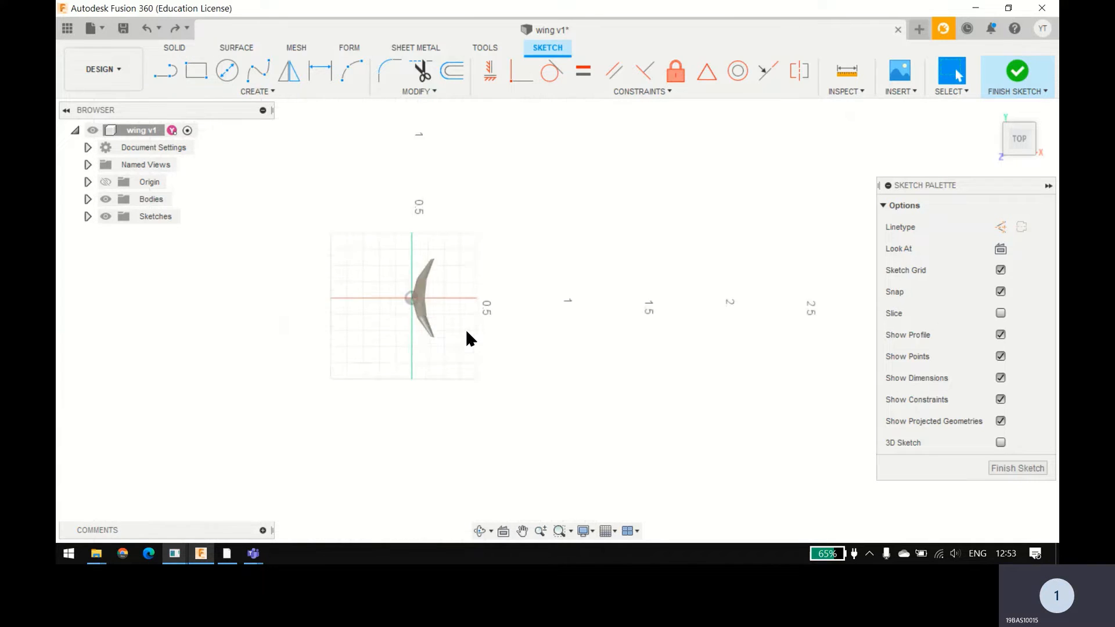
key("Escape")
Step: Sketch a 1 m horizontal line from the origin along the negative X axis, ahead of the wing
left_click(179, 74)
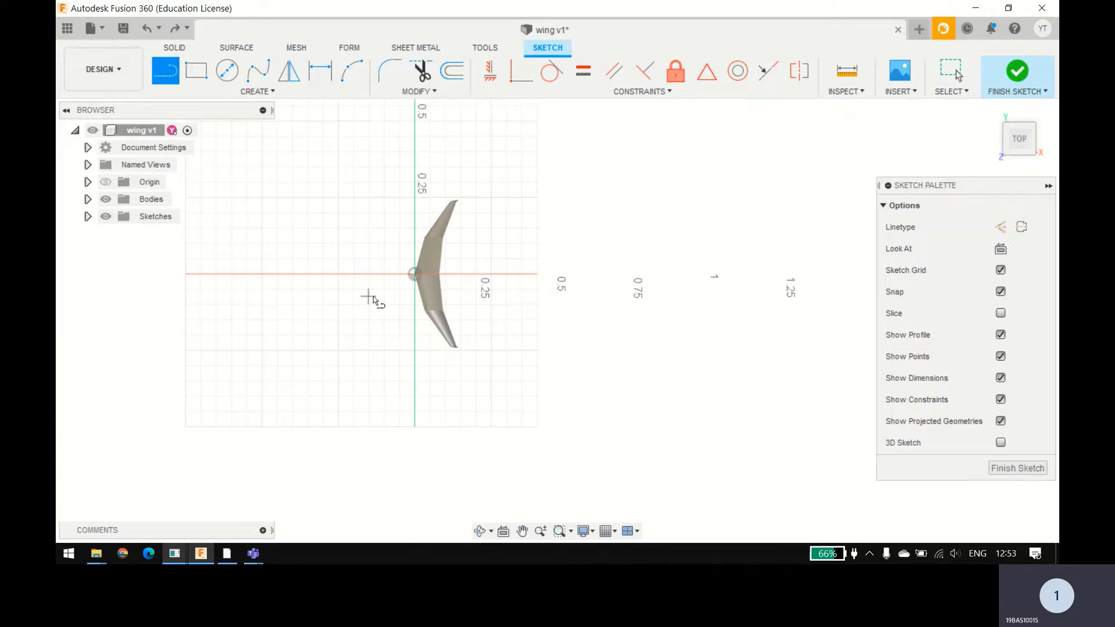
left_click(415, 277)
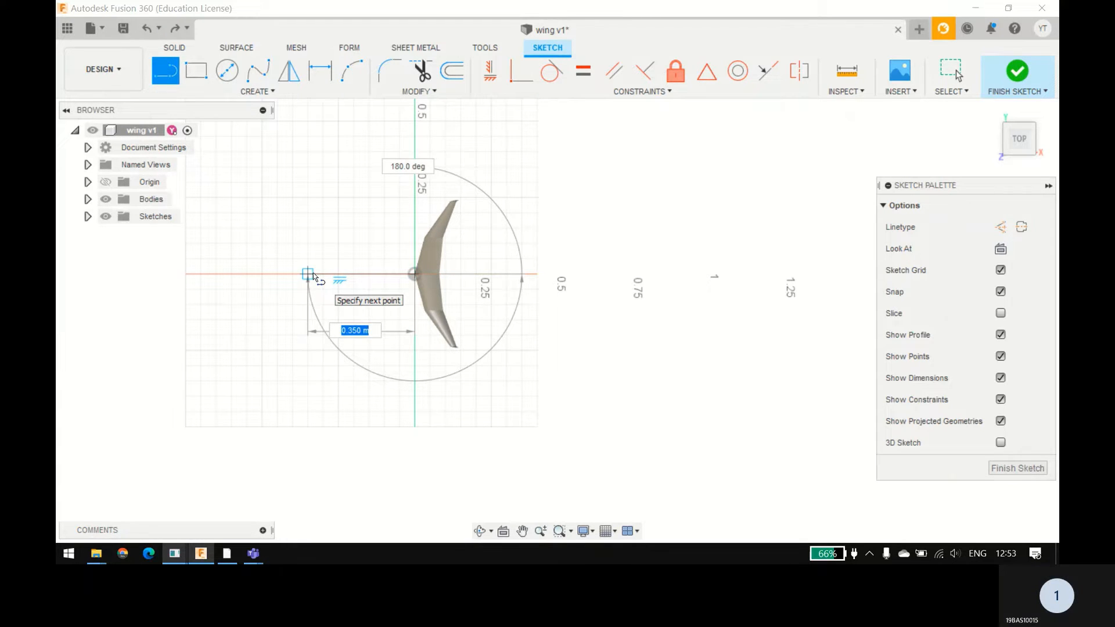
type("1")
key("Return")
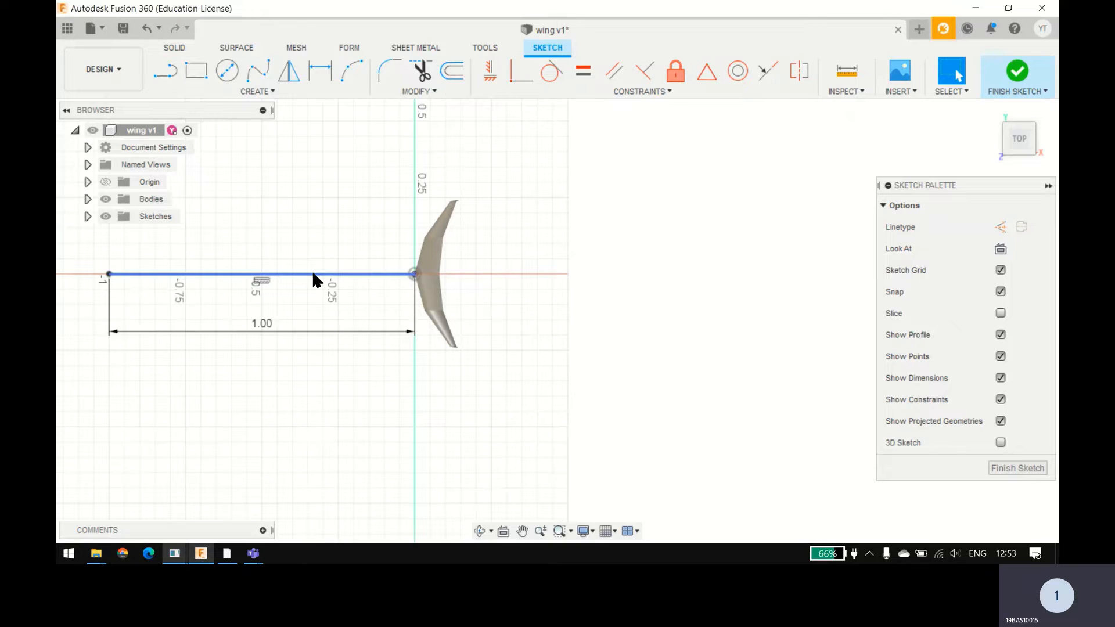
Step: Sketch a 2 m horizontal line from the origin along the positive X axis, behind the wing
scroll(312, 270, "down", 2)
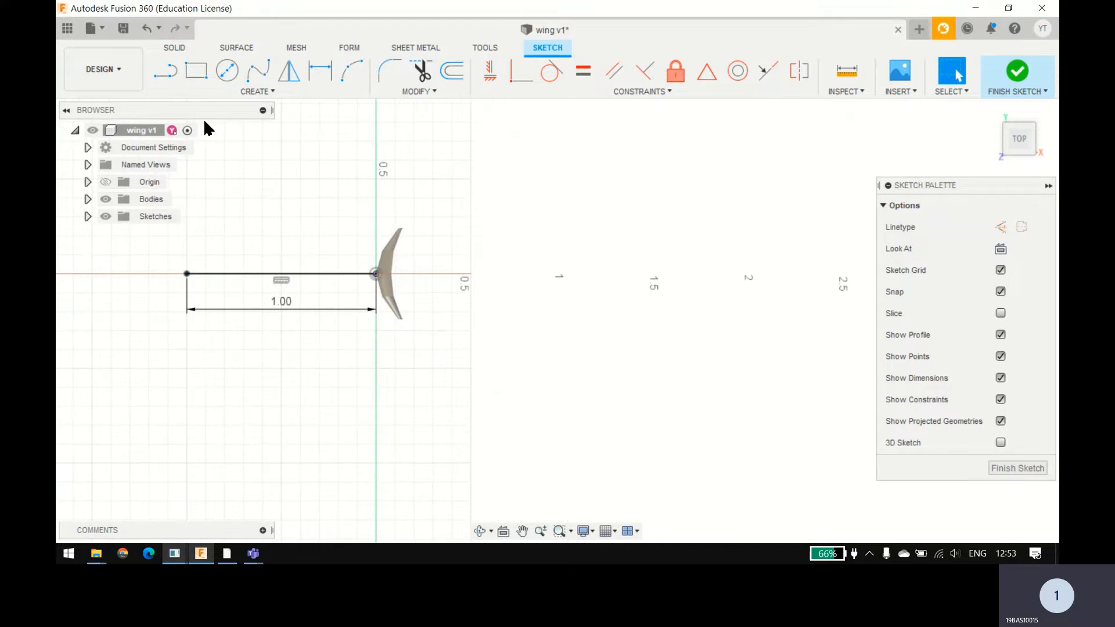
left_click(376, 274)
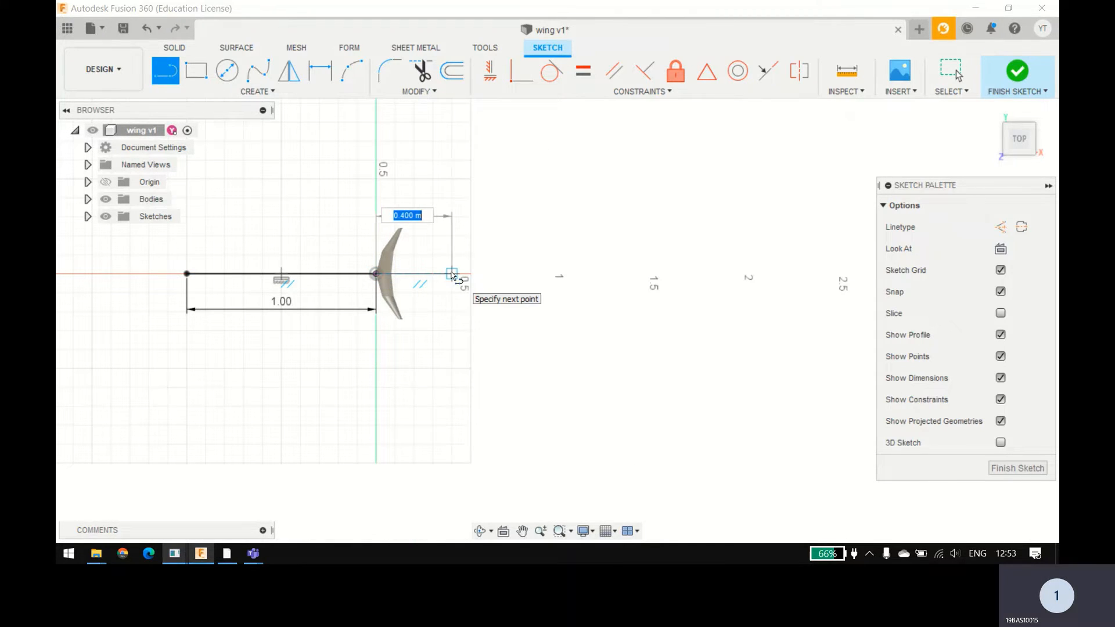
type("2")
key("Return")
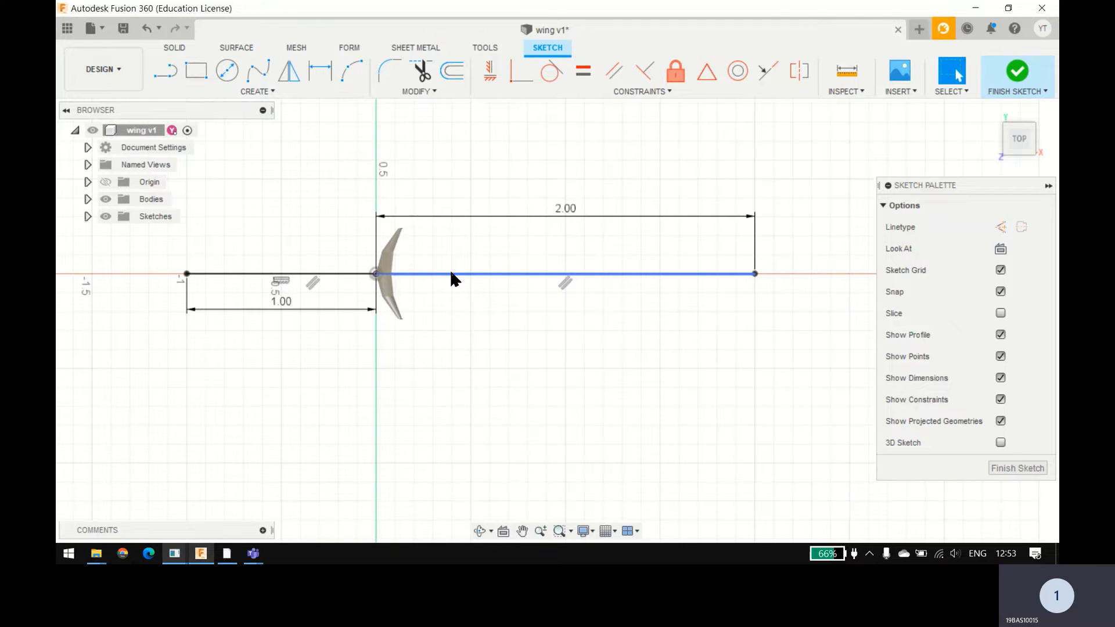
key("Escape")
Step: Sketch a 1 m vertical line upward from the free end of the 1 m horizontal line
left_click(173, 81)
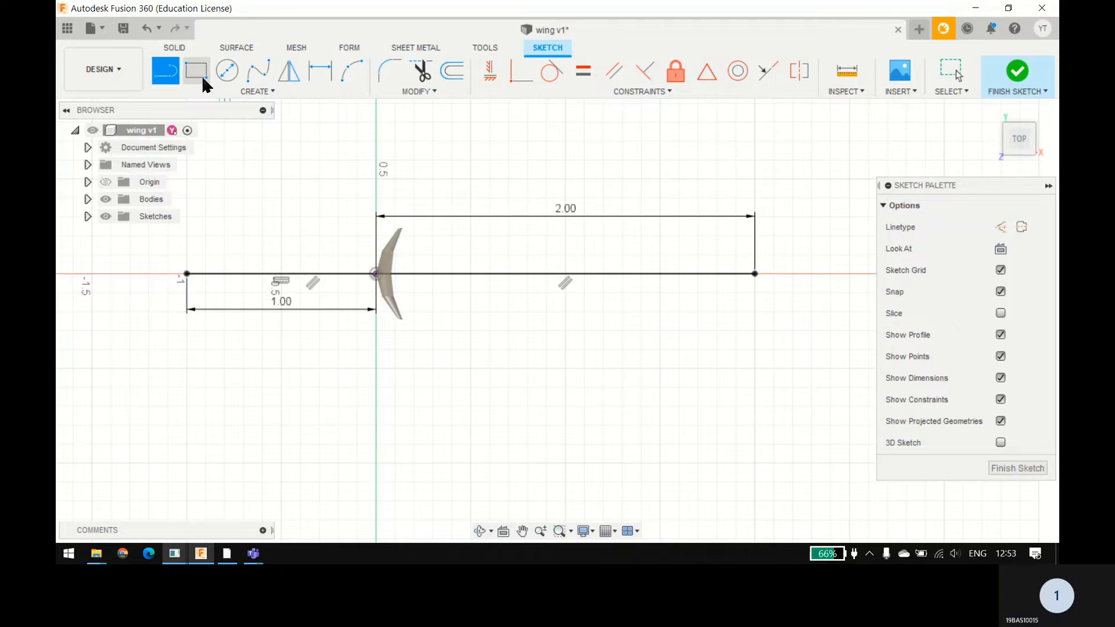
left_click(186, 273)
middle_click_drag(196, 151, 345, 222)
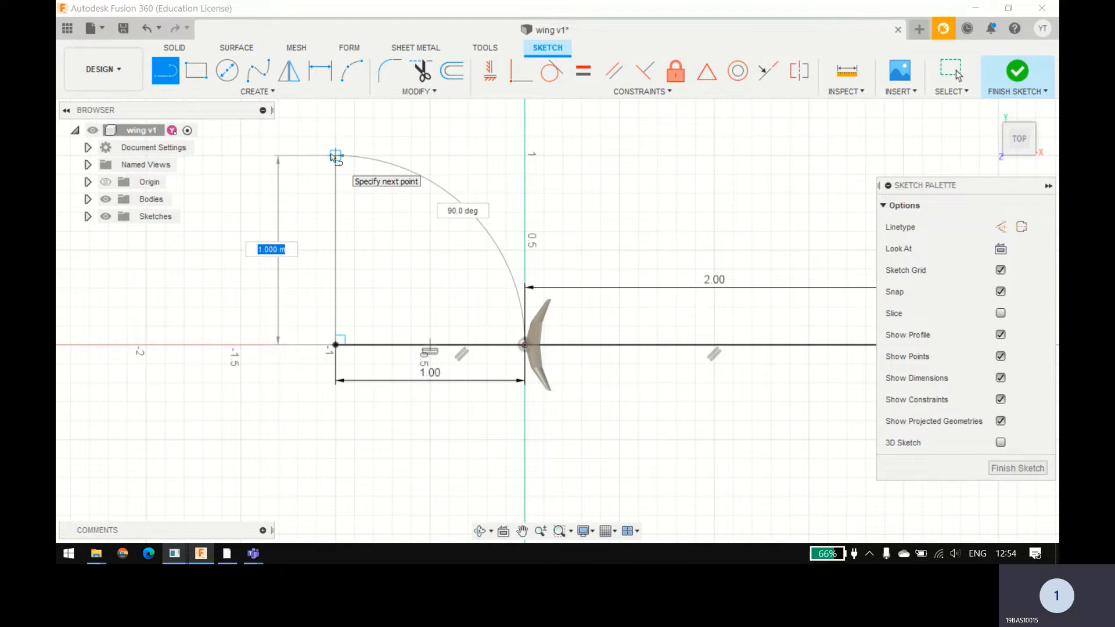
left_click(334, 156)
scroll(333, 157, "down", 3)
Step: Sketch a rectangle around the wing from the vertical line's upper end, 3 m wide to the 2 m line's end and 2 m high
key("r")
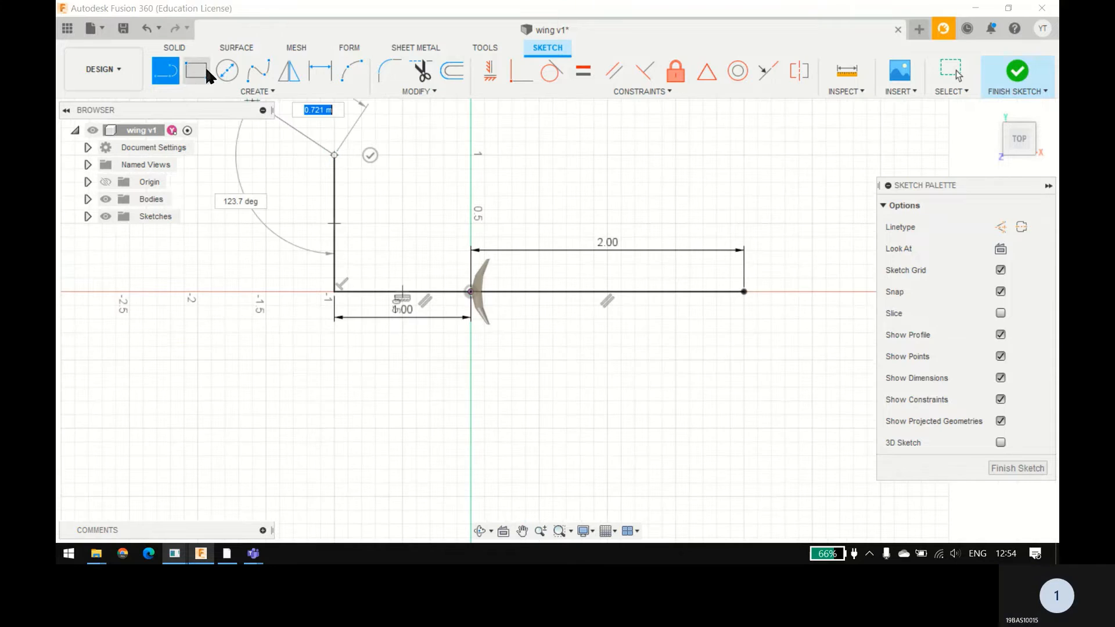
left_click(334, 156)
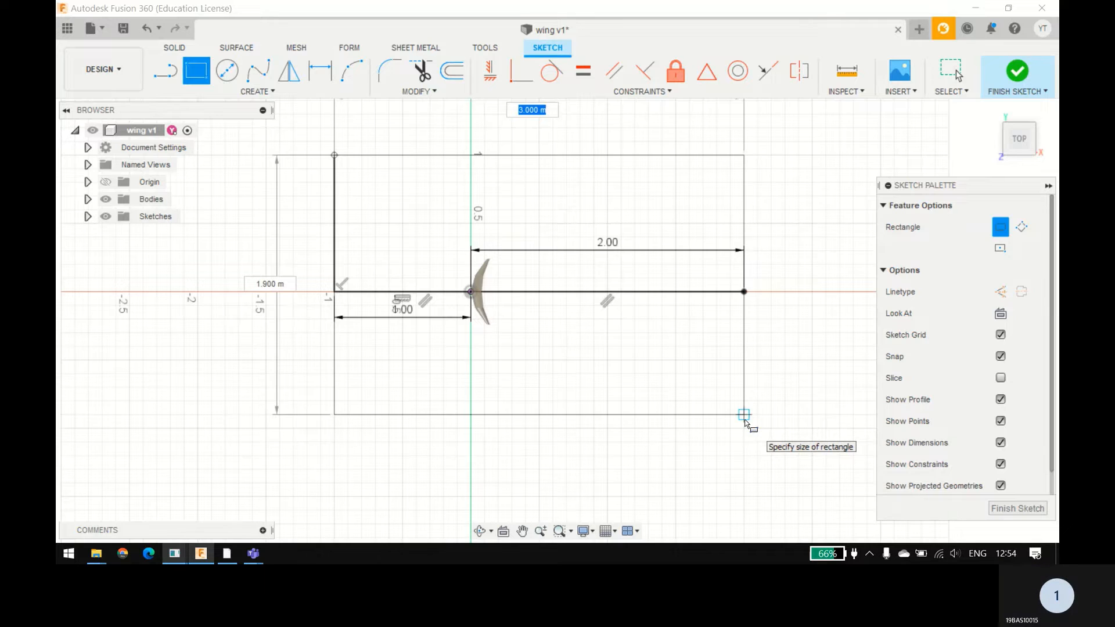
key("Tab")
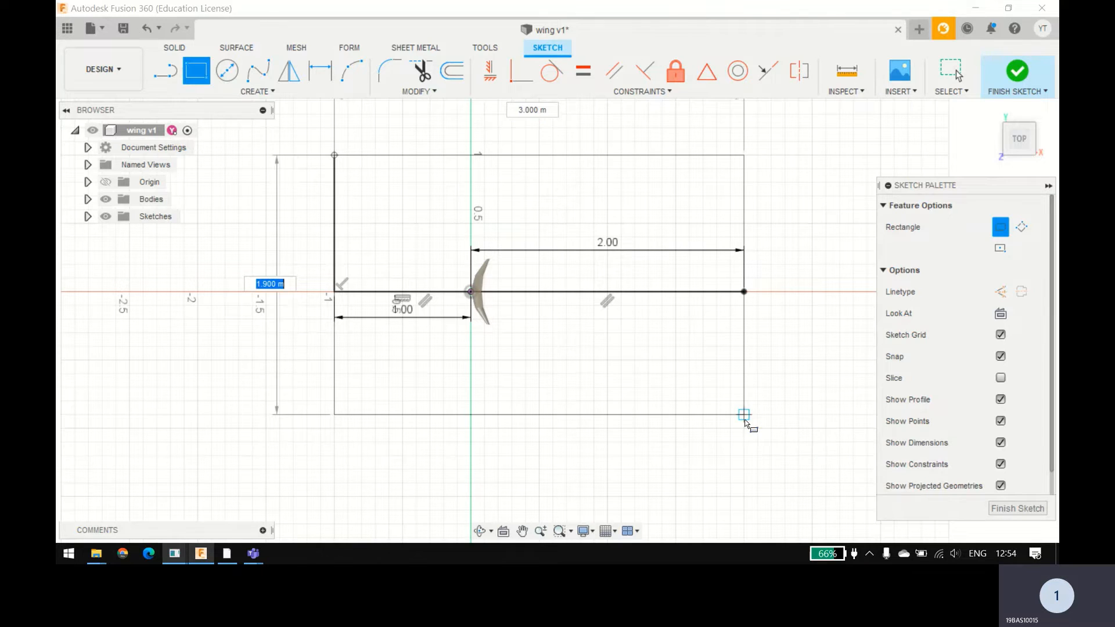
type("2")
key("Return")
key("Escape")
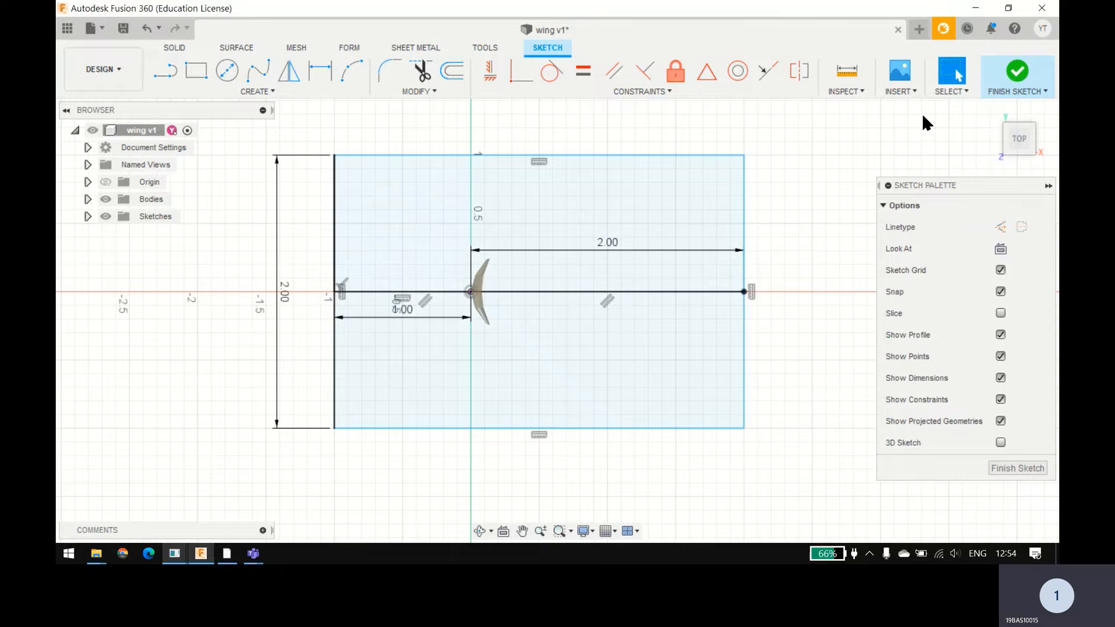
Step: Finish the sketch and delete the 2 m horizontal line inside the rectangle
left_click(1006, 77)
mouse_move(890, 239)
middle_mouse_down("shift")
mouse_move(898, 159)
mouse_move(717, 276)
middle_mouse_up("shift")
left_click(679, 302)
key("Delete")
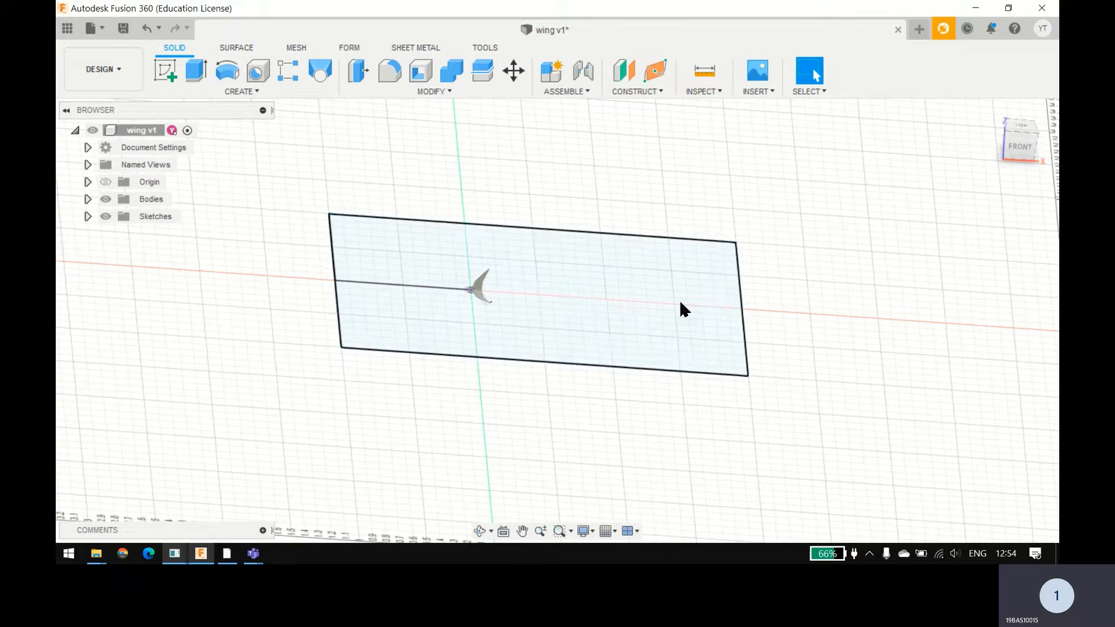
Step: Extrude the rectangle around the wing symmetrically to a whole length of 0.50 m as a new body
left_click(196, 71)
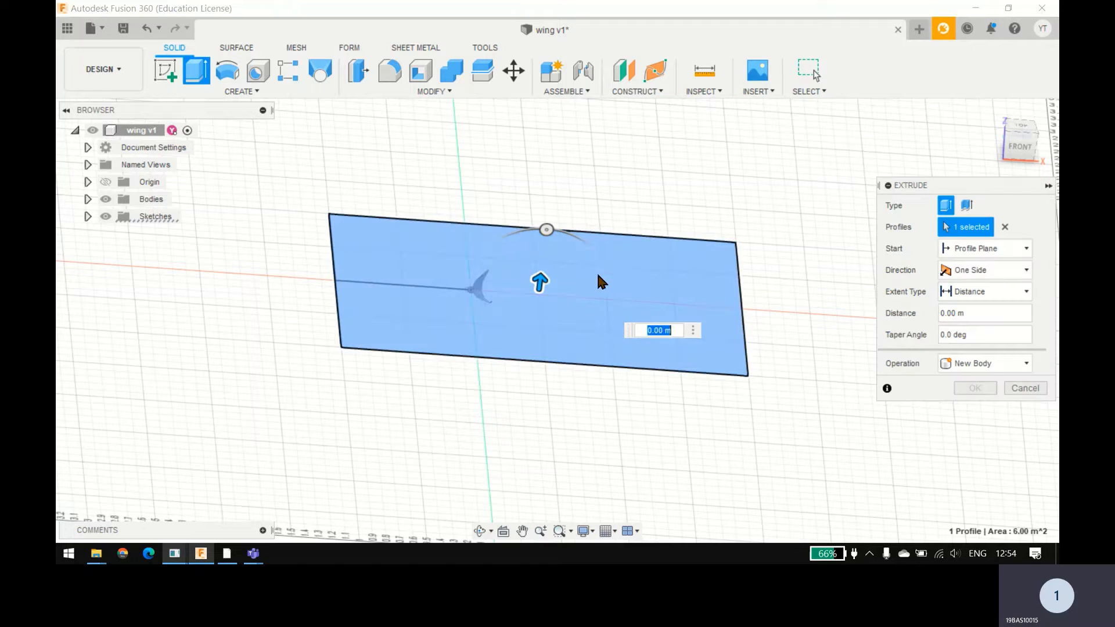
left_click(989, 272)
left_click(974, 321)
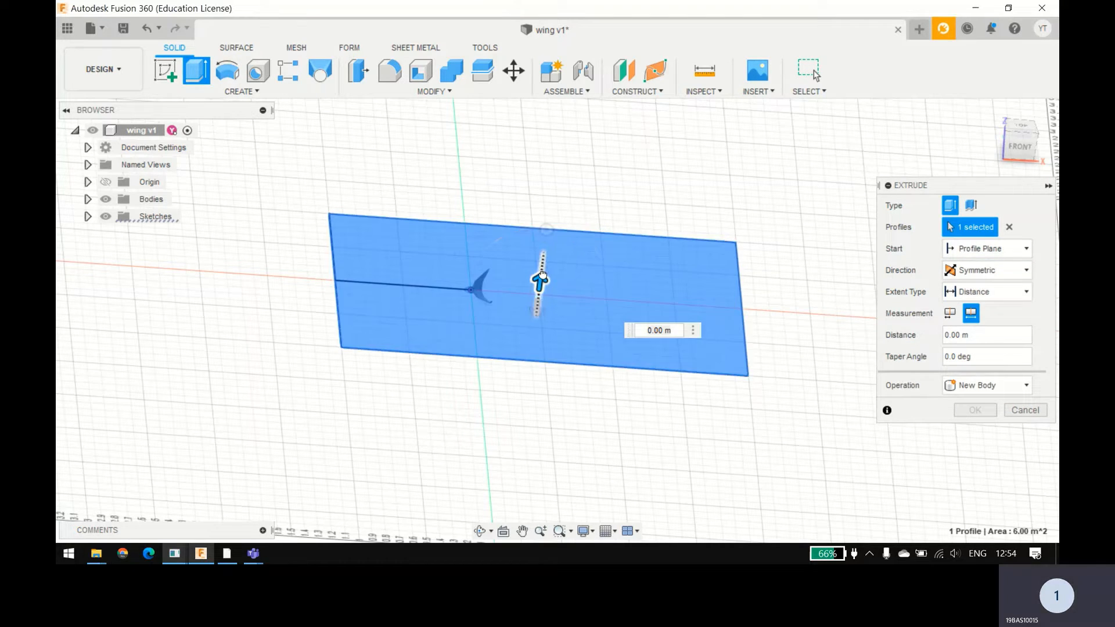
left_click_drag(540, 282, 549, 256)
middle_click_drag(527, 377, 621, 337, "shift")
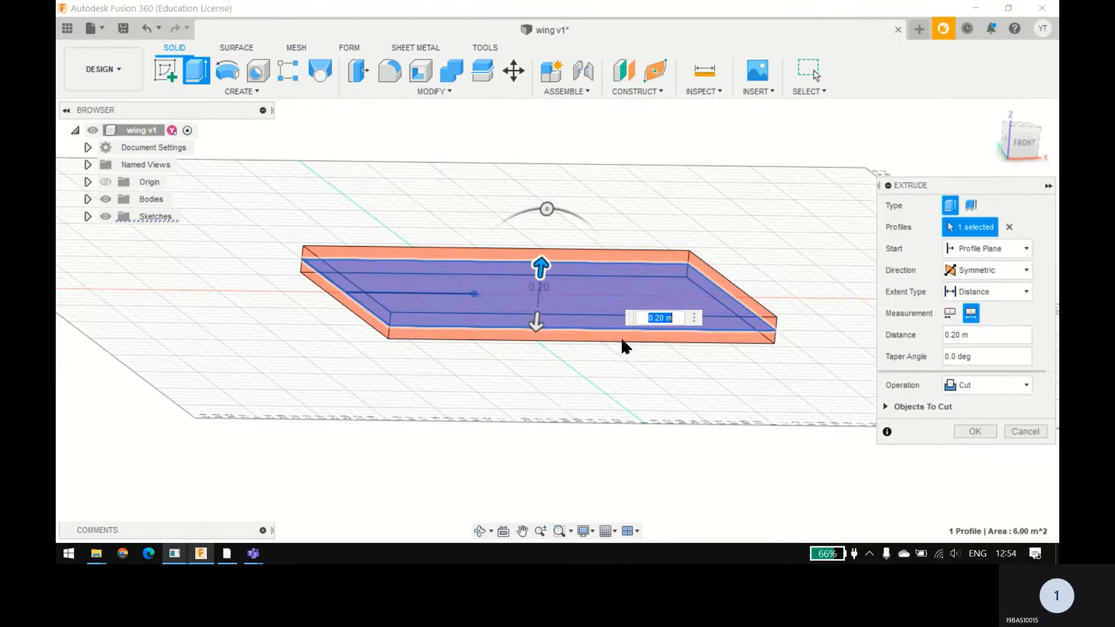
left_click(966, 384)
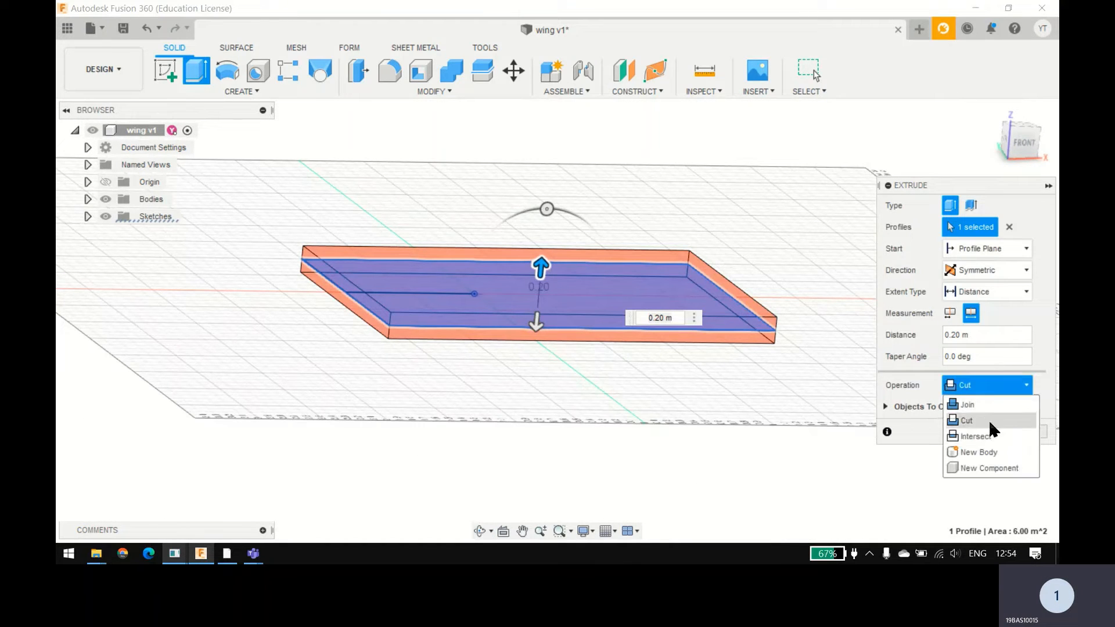
left_click(988, 419)
middle_click_drag(578, 385, 613, 397, "shift")
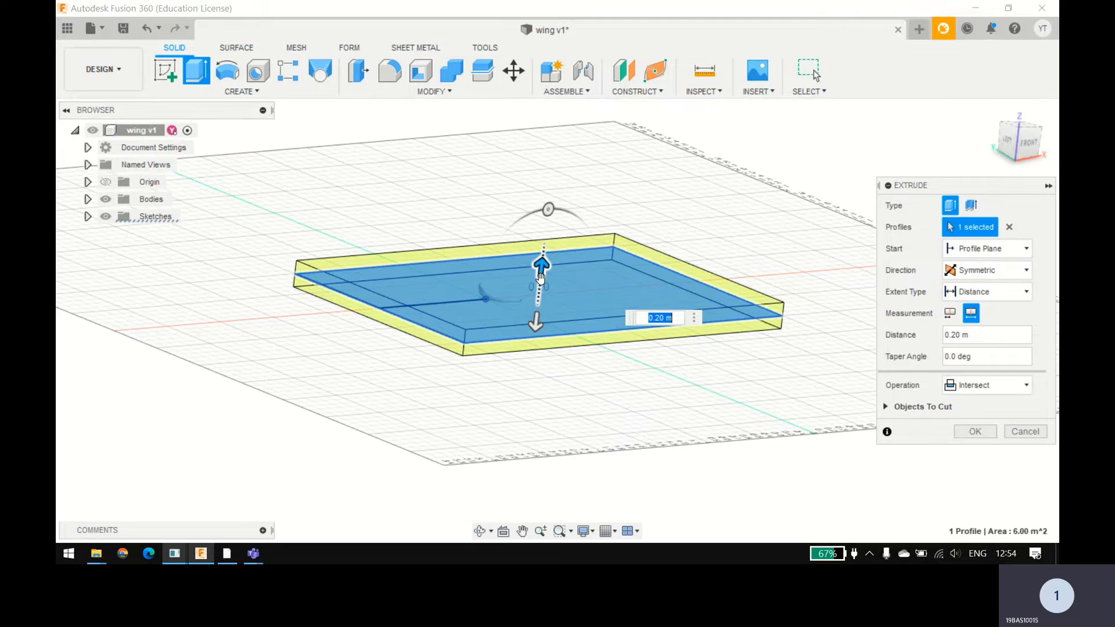
left_click_drag(540, 267, 540, 252)
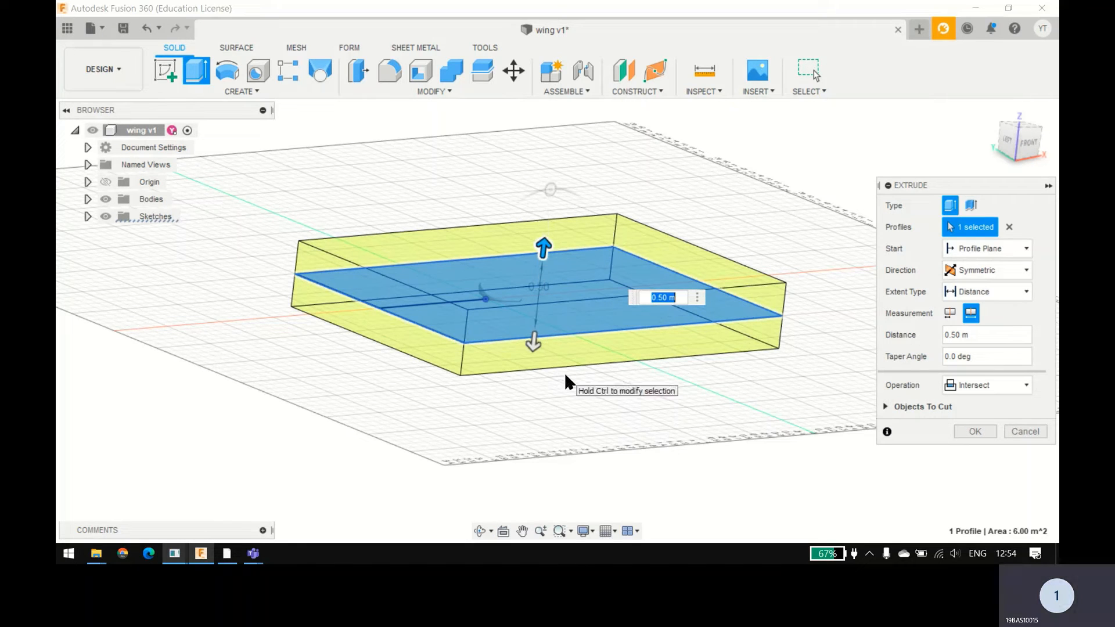
middle_click_drag(564, 372, 543, 387, "shift")
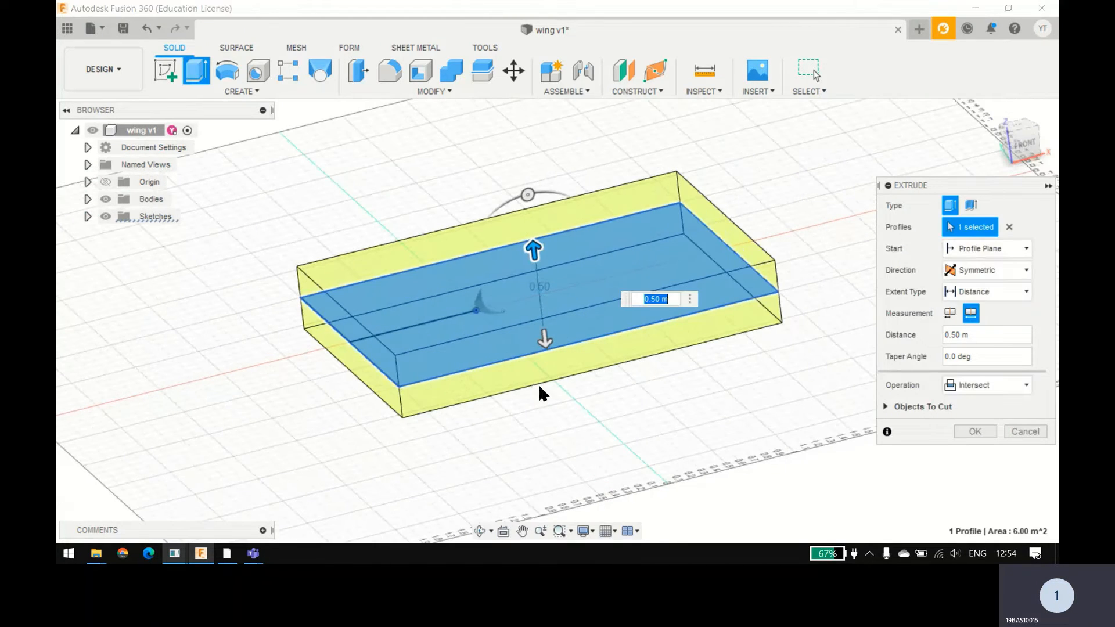
left_click(981, 393)
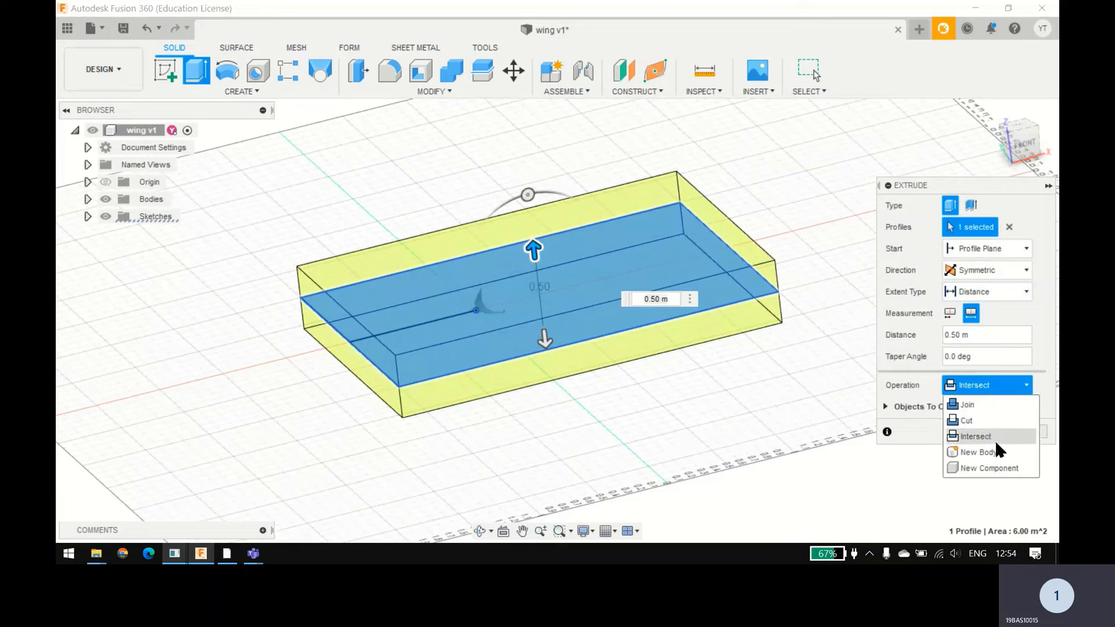
left_click(992, 450)
left_click(972, 409)
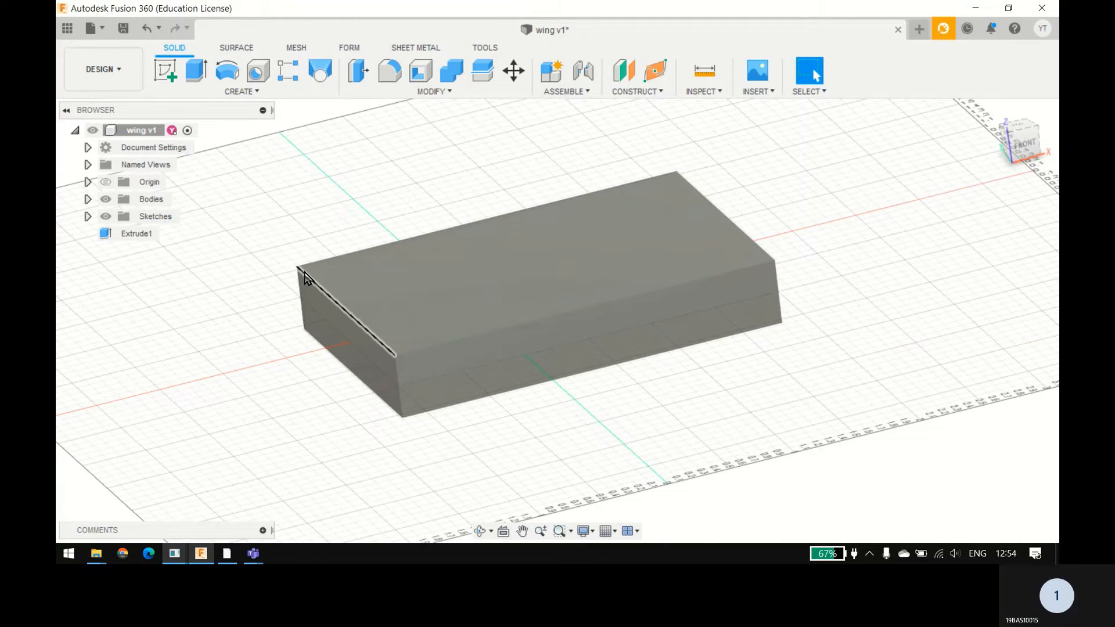
Step: Set the opacity of the extruded box body to 50% so the wing can be seen inside it
left_click(88, 199)
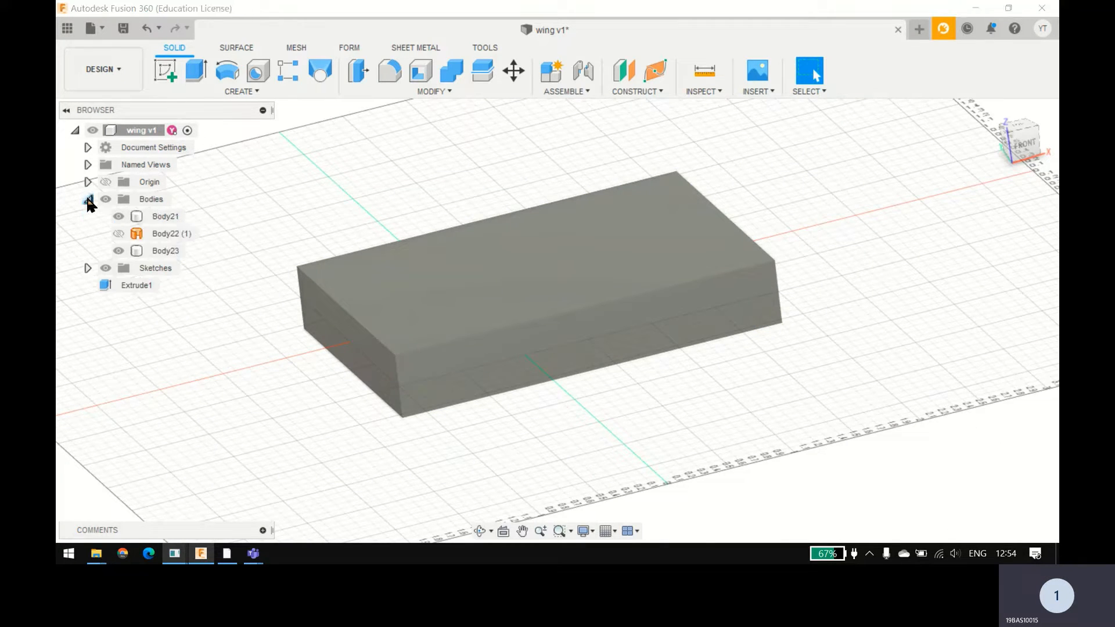
right_click(159, 251)
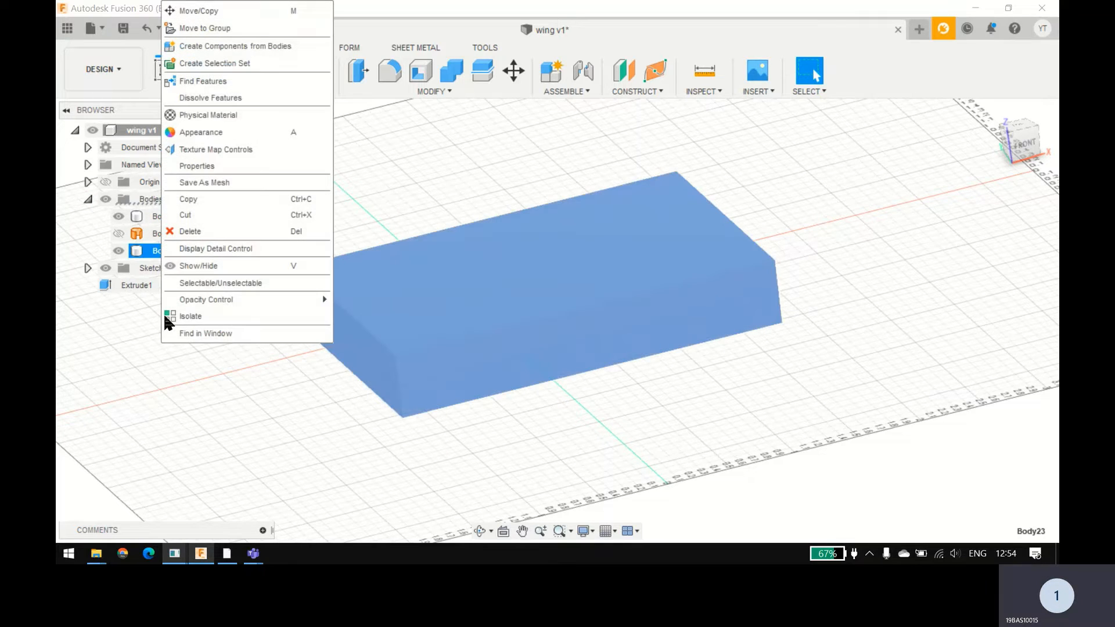
mouse_move(253, 298)
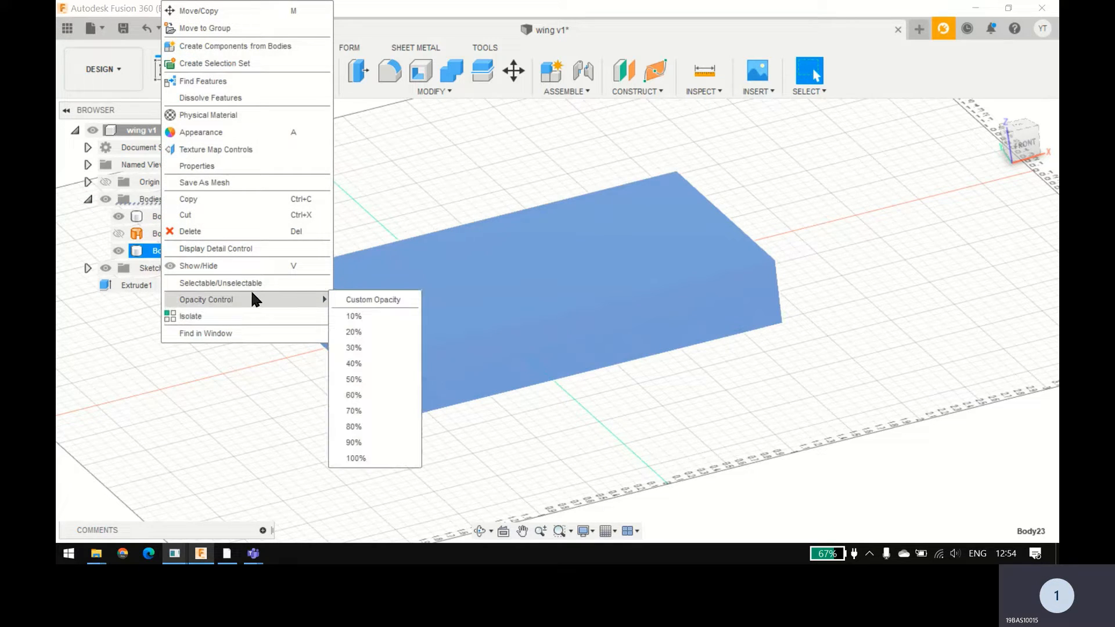
left_click(378, 379)
left_click(302, 406)
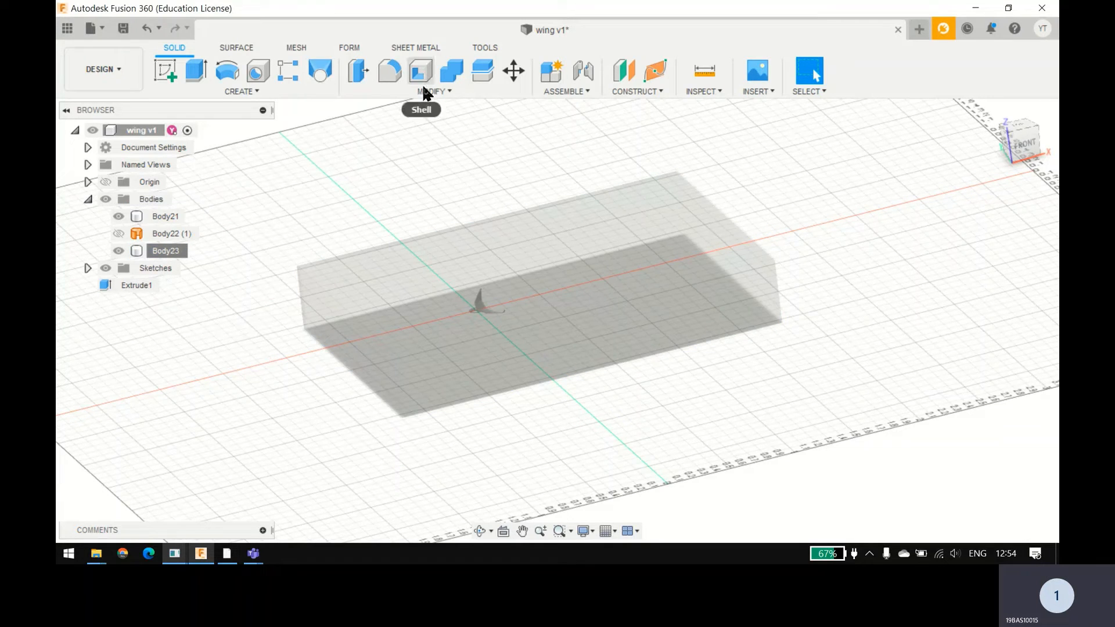
left_click(145, 250)
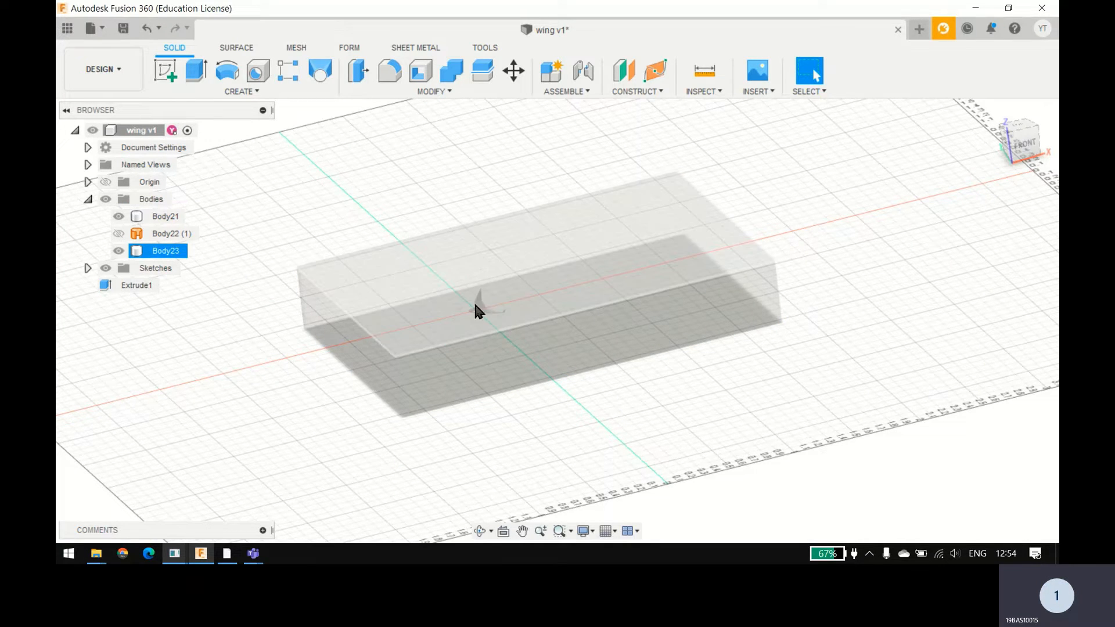
scroll(483, 293, "down", 3)
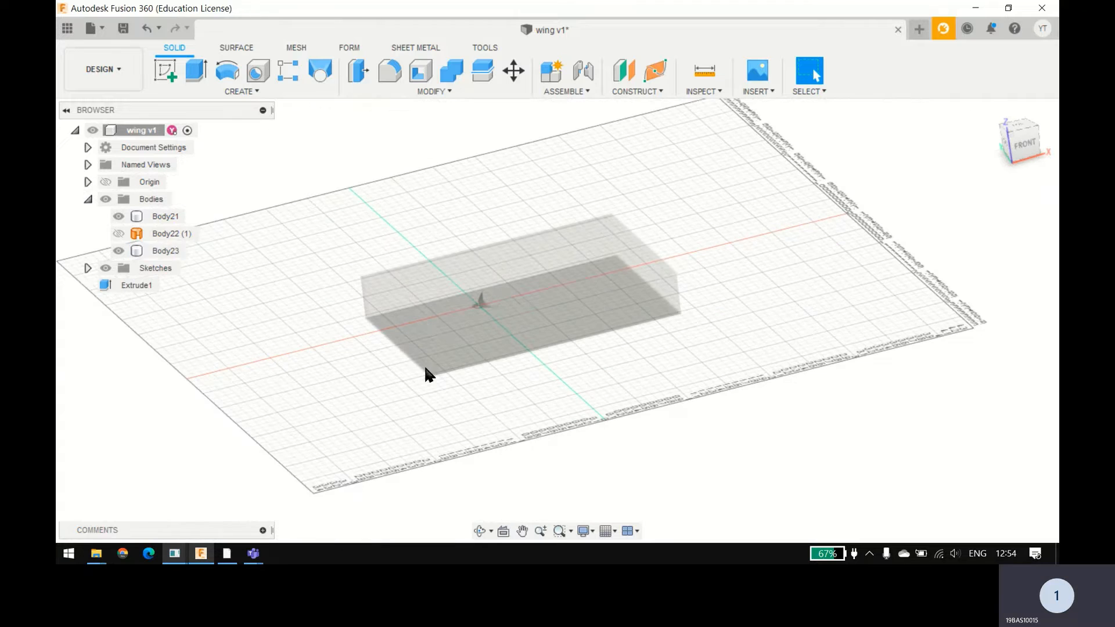
scroll(443, 360, "up", 3)
middle_click_drag(533, 354, 560, 334, "shift")
left_click_drag(560, 334, 498, 389)
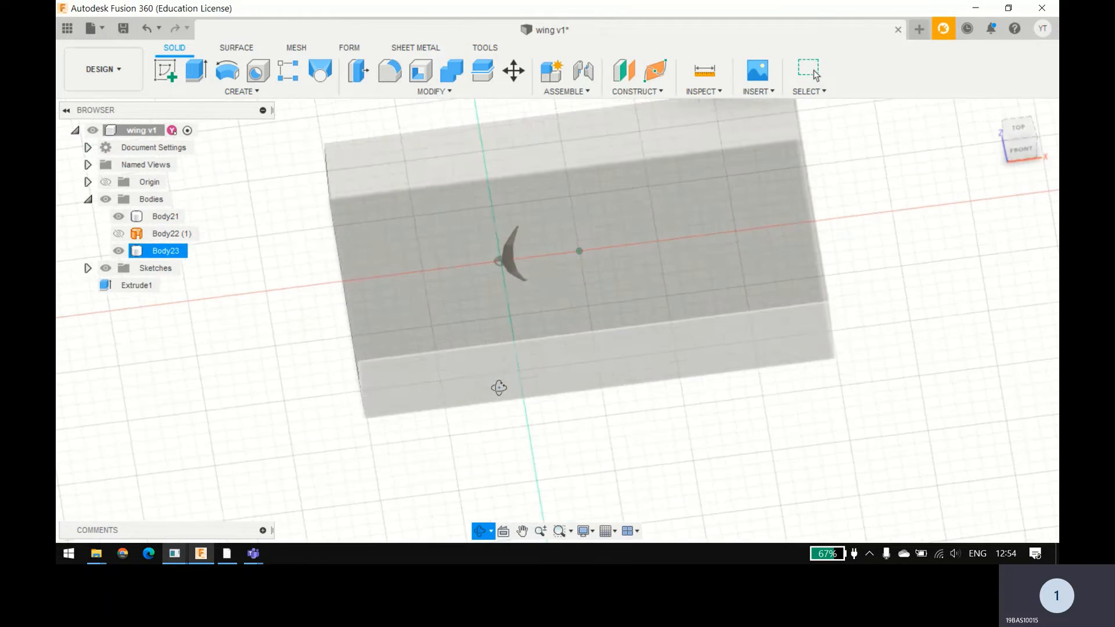
key("Escape")
left_click(427, 91)
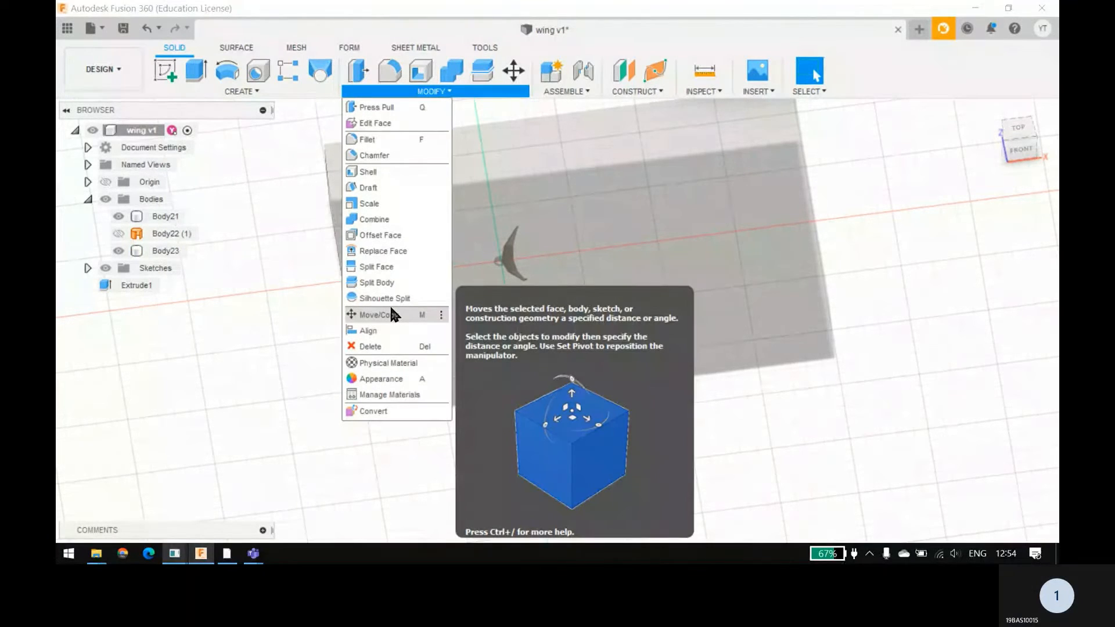
left_click(265, 88)
Step: Combine the bodies with the Cut operation, using the box as target and the solid wing as tool, without keeping the tool
left_click(450, 71)
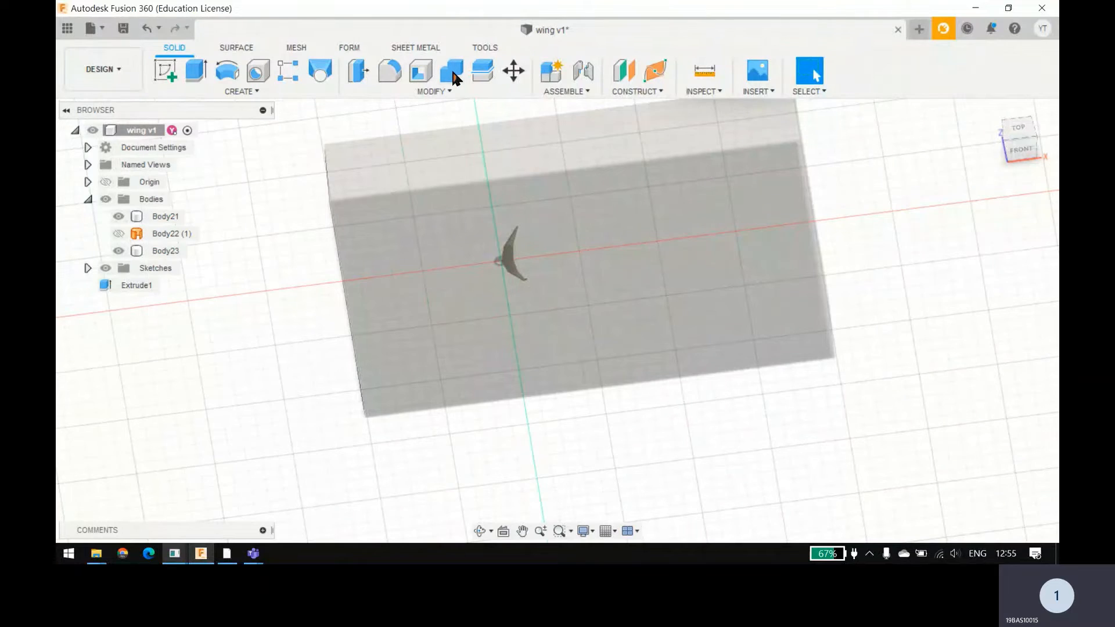
left_click(427, 271)
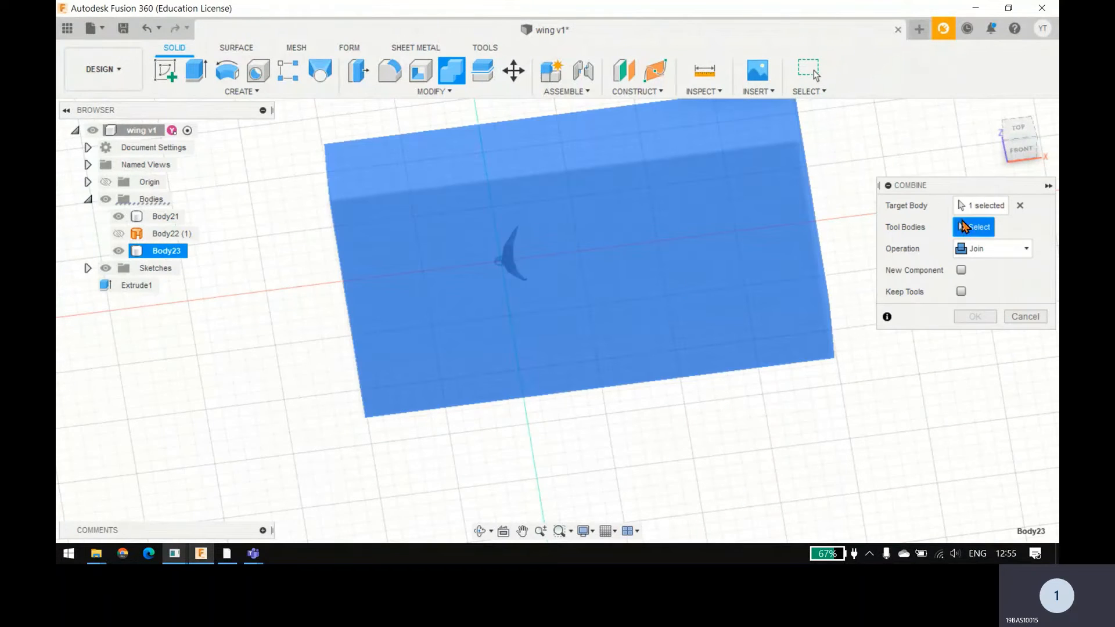
left_click(164, 217)
left_click(1002, 252)
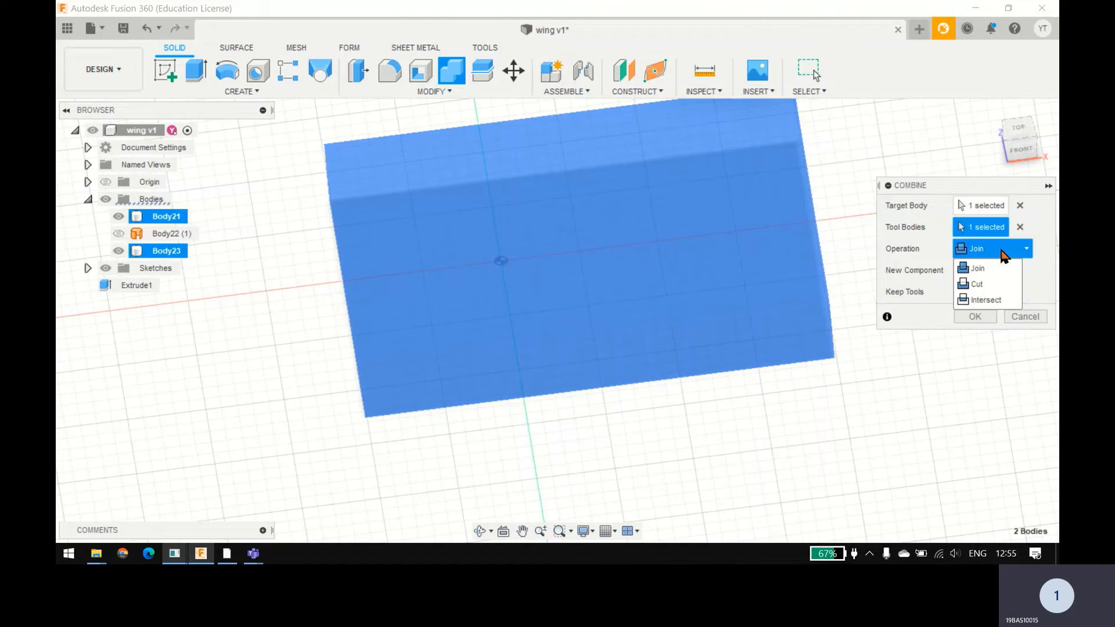
left_click(988, 284)
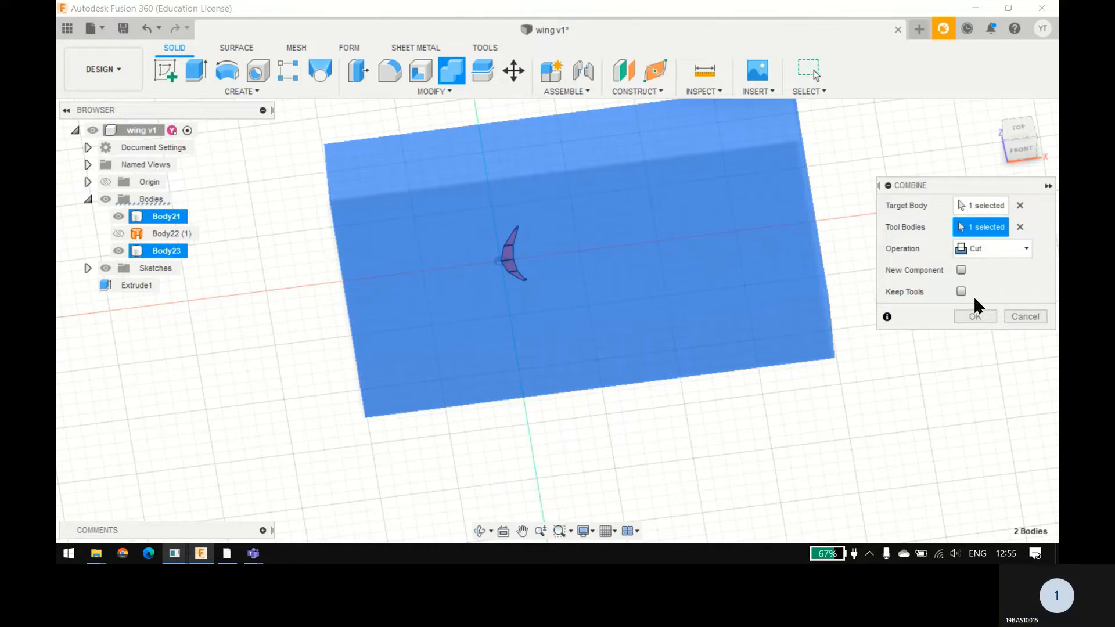
left_click(972, 315)
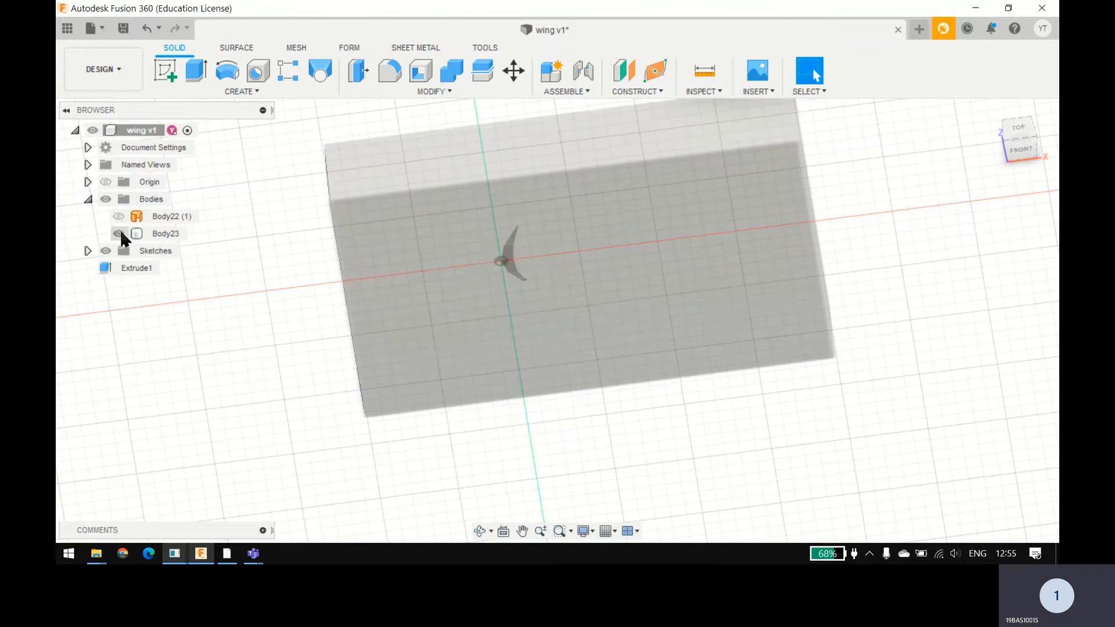
left_click(140, 233)
scroll(522, 260, "down", 2)
scroll(476, 244, "up", 5)
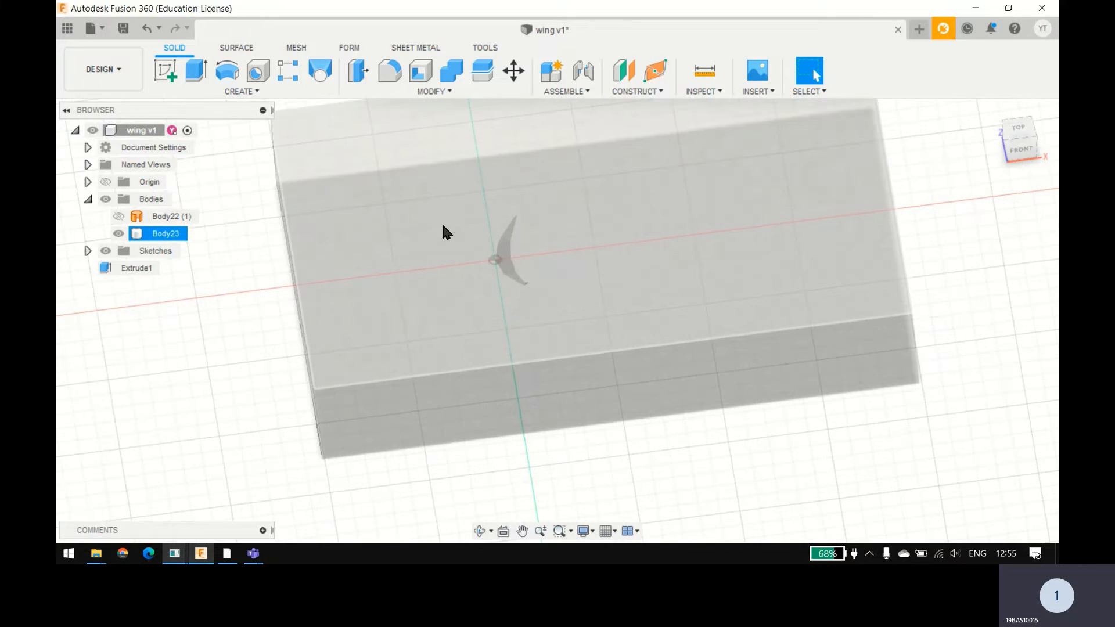
right_click(153, 220)
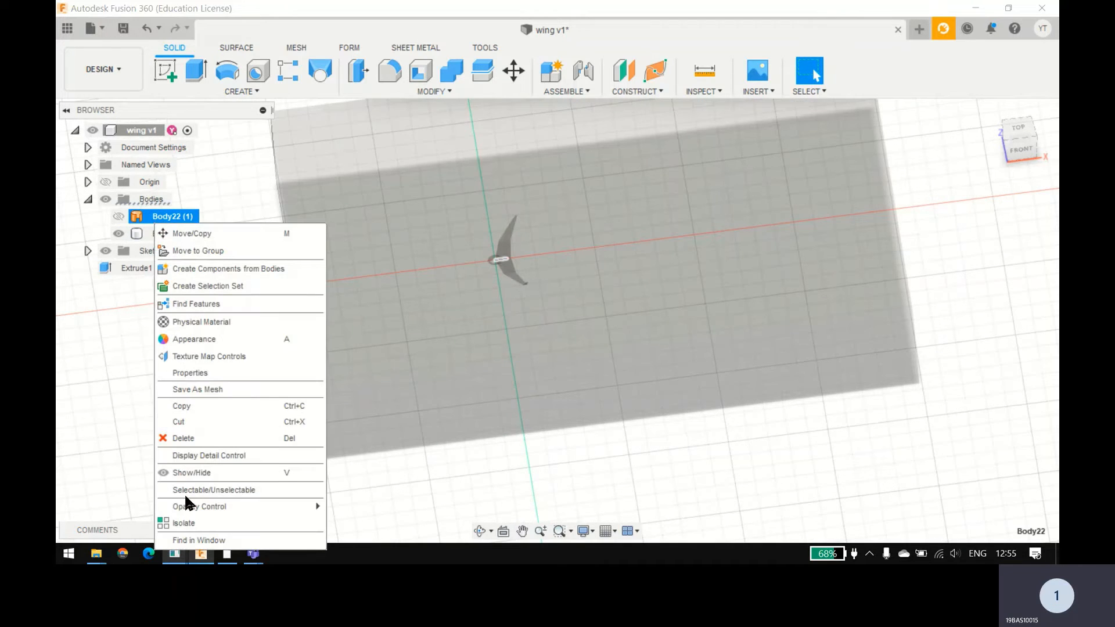
left_click(86, 441)
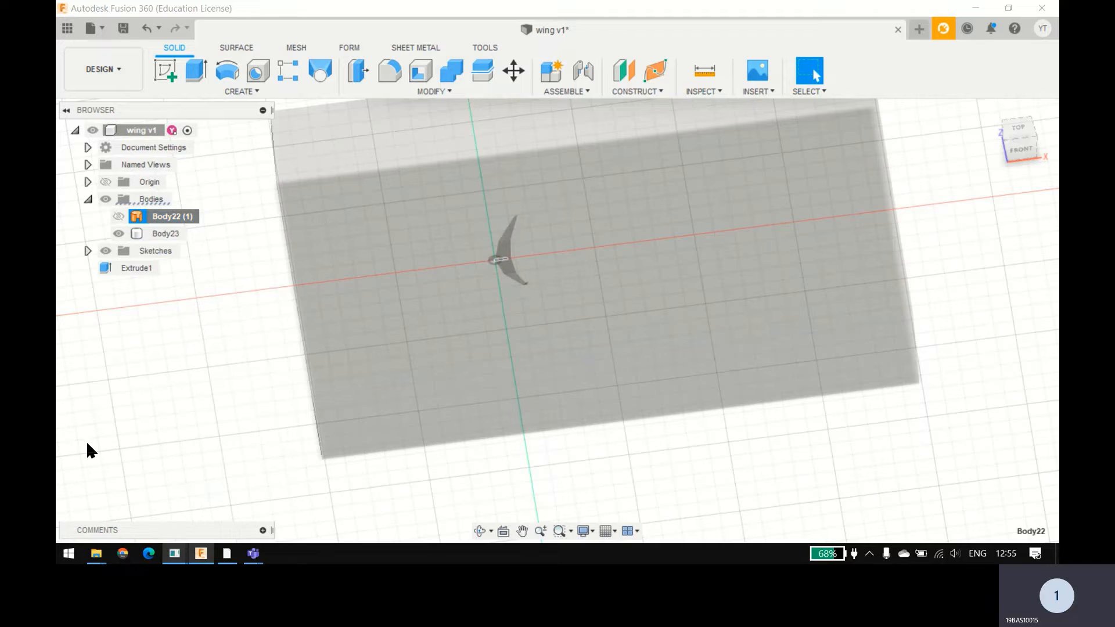
right_click(165, 218)
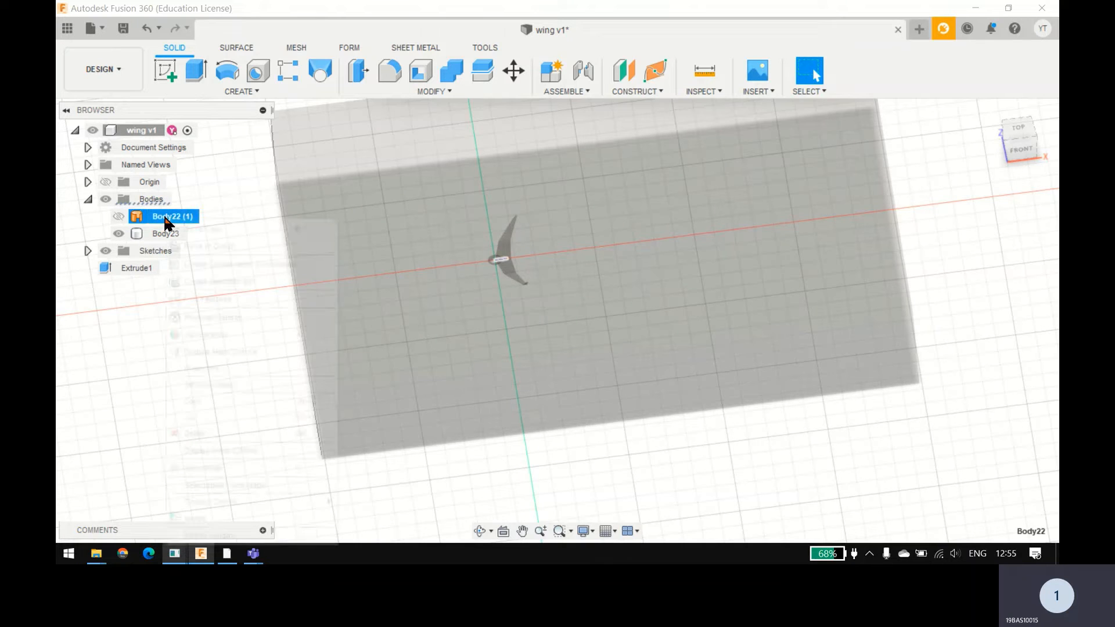
left_click(114, 308)
middle_click_drag(183, 312, 199, 259)
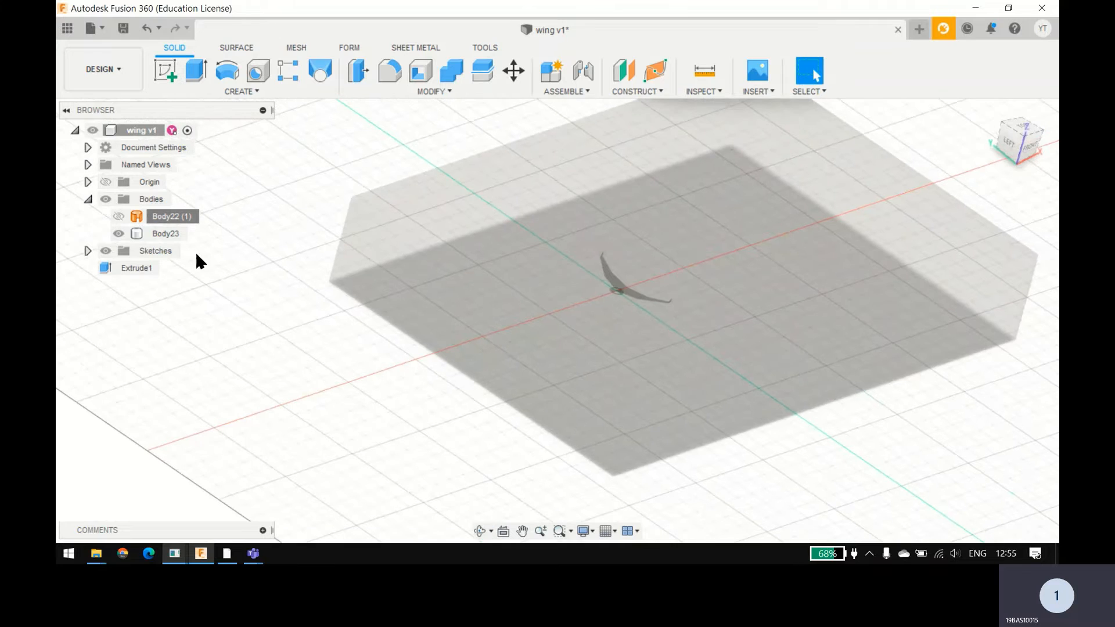
Step: Rename the box body as "Fluid doman" and clear the selection
left_click(165, 235)
double_click(165, 234)
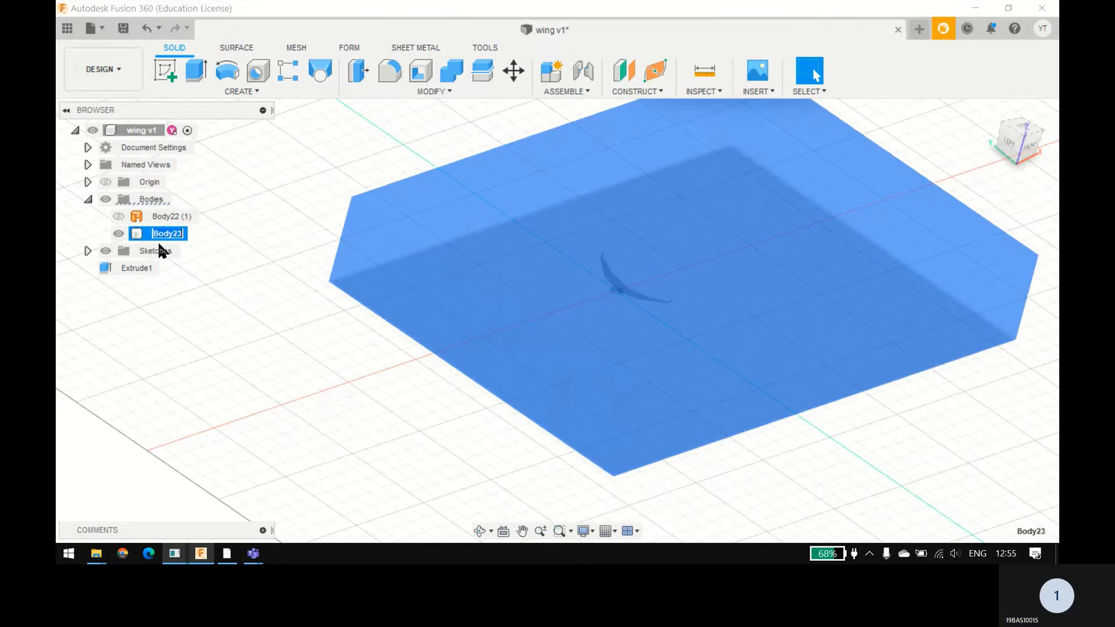
type("Fluid domai")
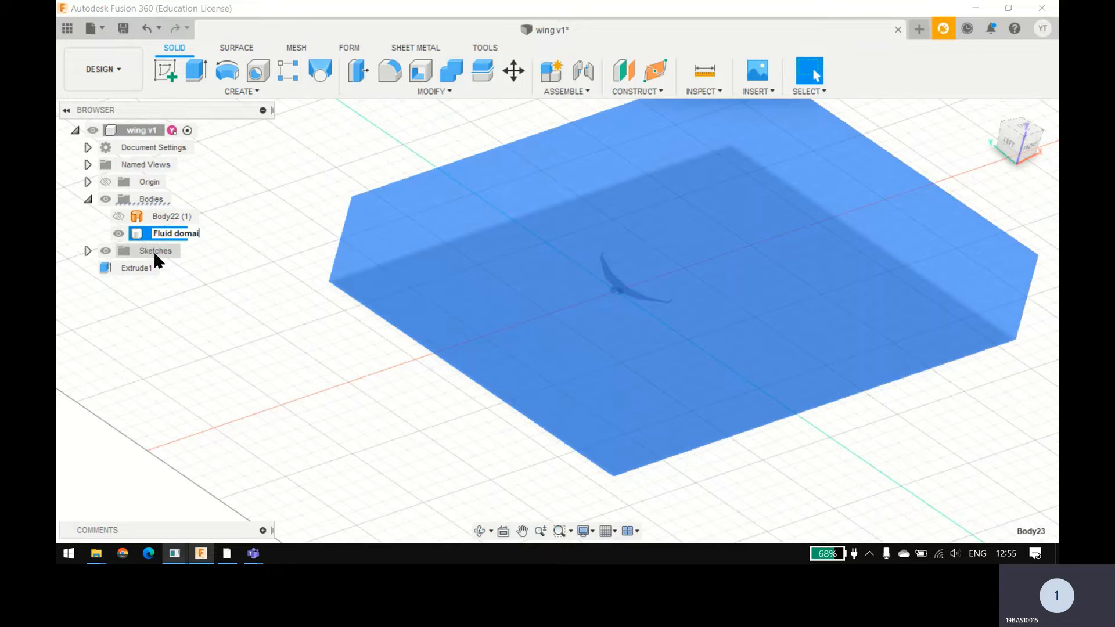
key("Return")
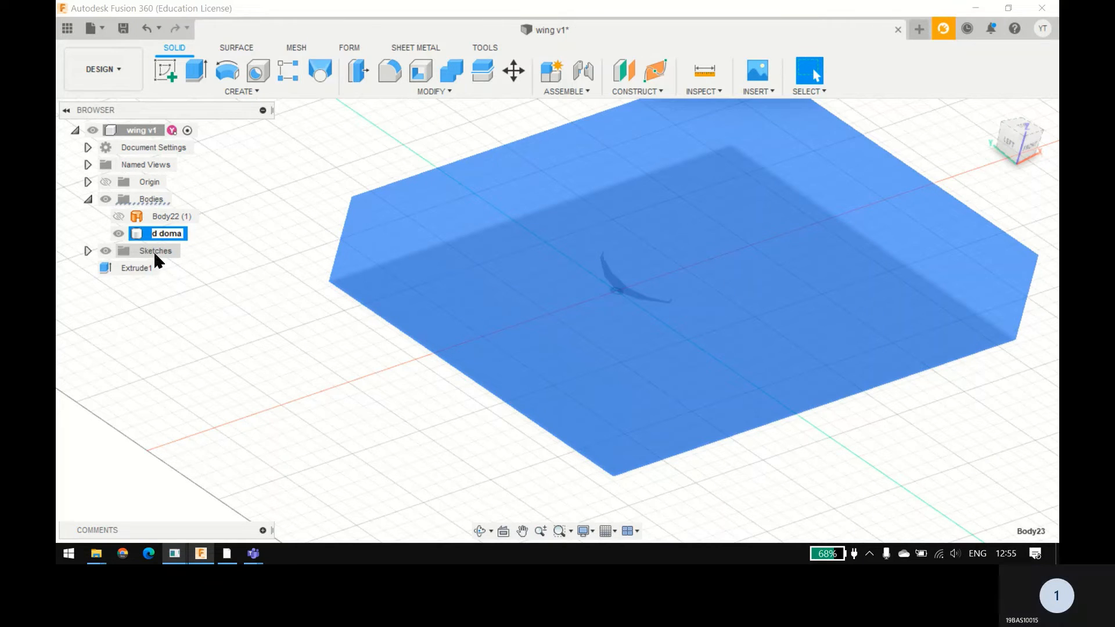
type("n")
key("Return")
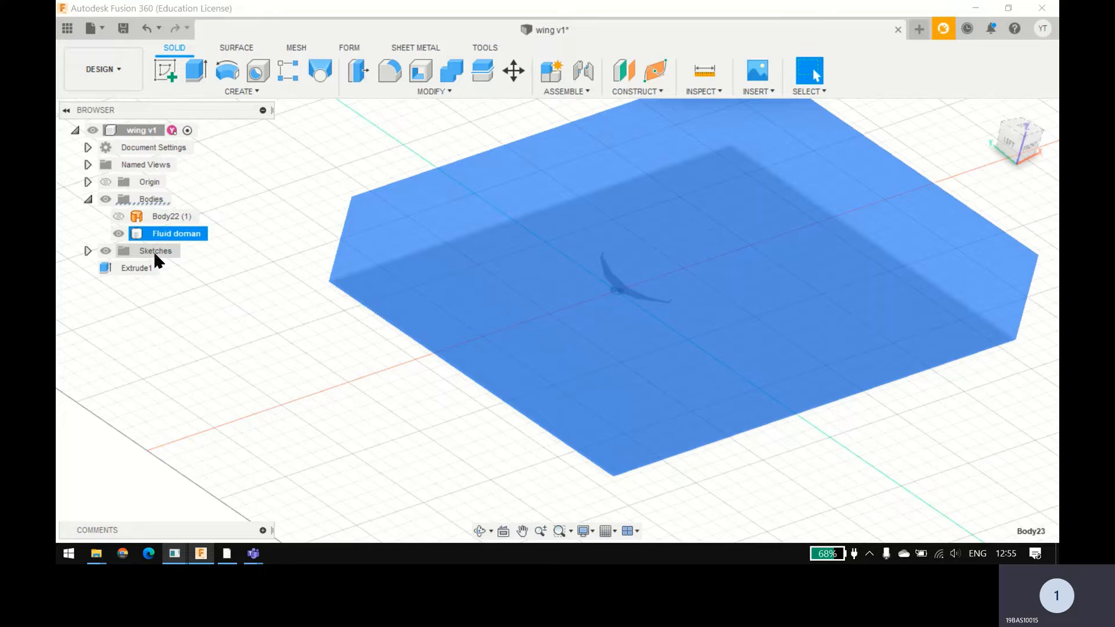
left_click(377, 339)
Step: Save the design as a new version with the description "User Saved"
middle_click_drag(375, 339, 314, 395, "shift")
left_click(123, 28)
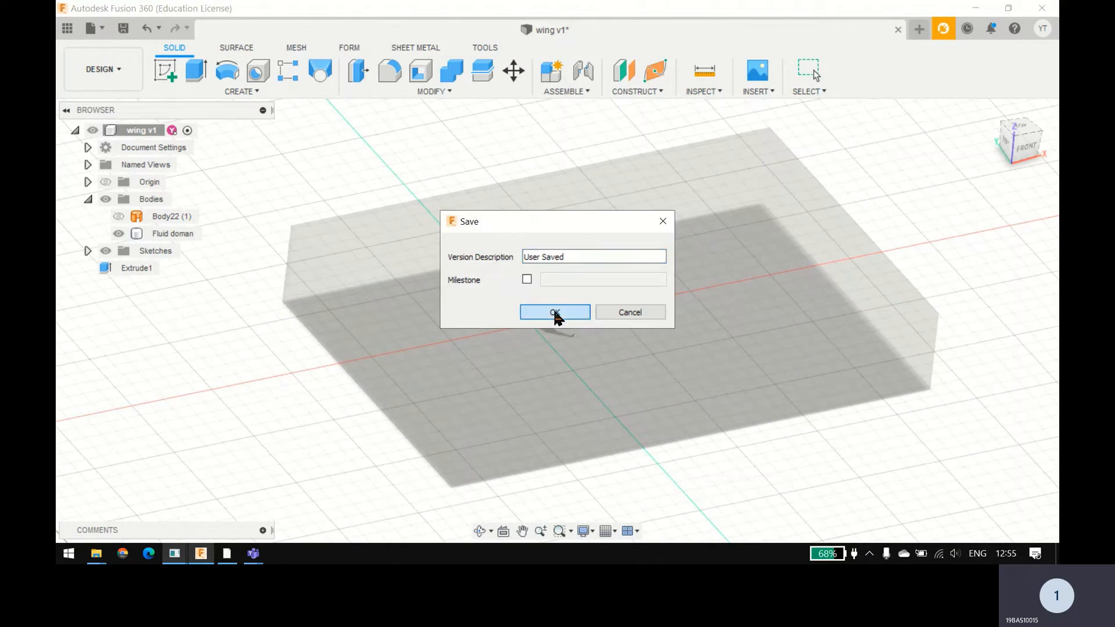
left_click(557, 314)
Step: Export the design as a STEP file named "wing v2" to the D:/ location
left_click(91, 28)
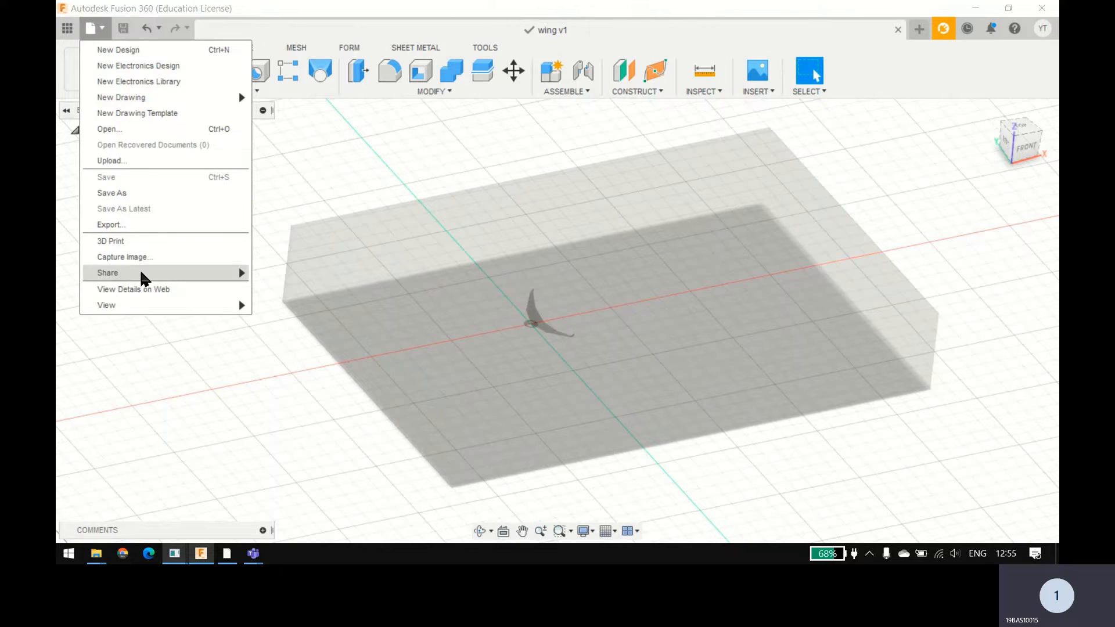
mouse_move(152, 277)
left_click(177, 225)
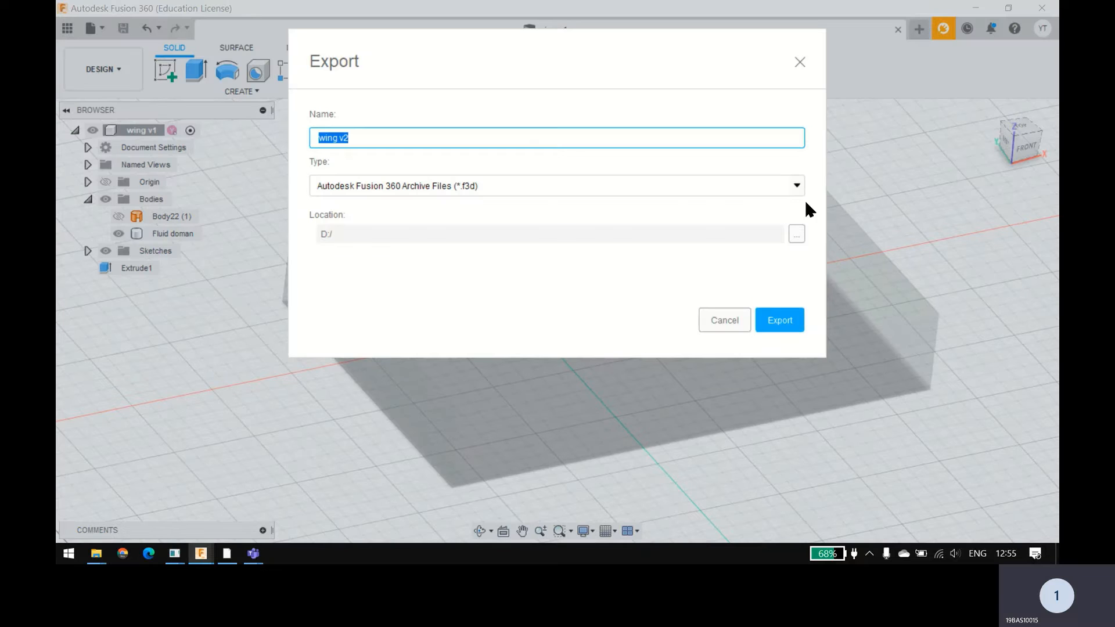
left_click(770, 190)
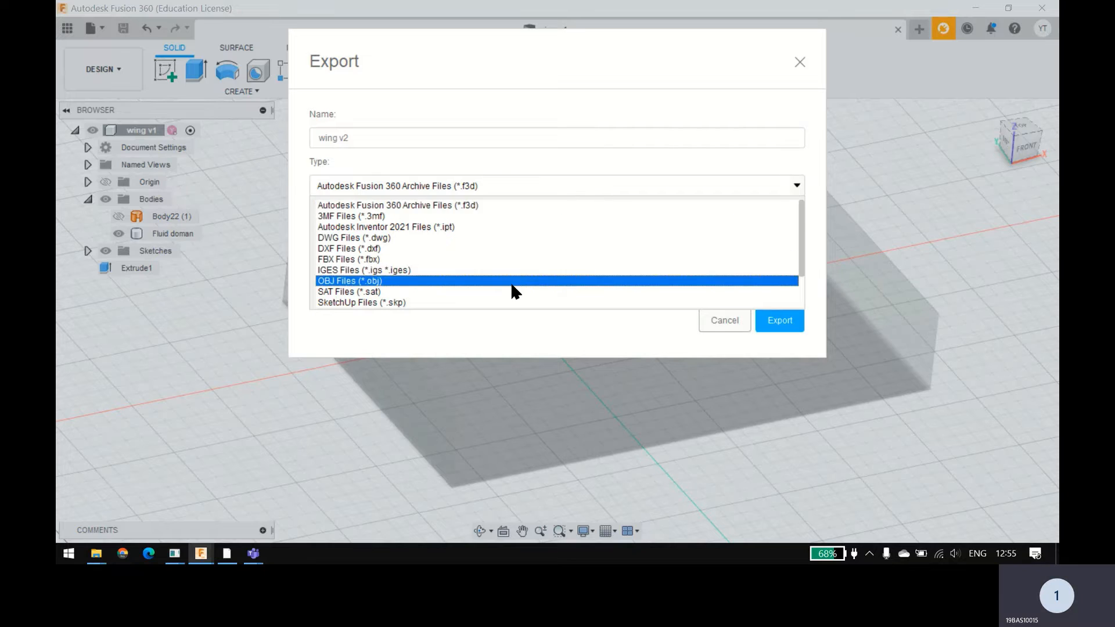
scroll(514, 293, "down", 2)
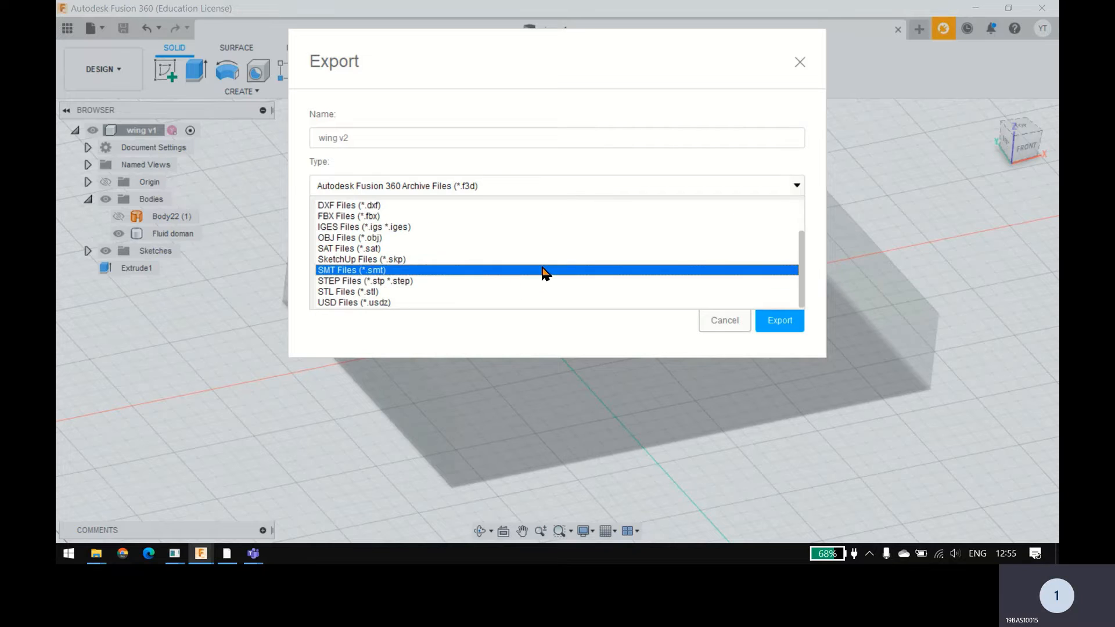
left_click(482, 282)
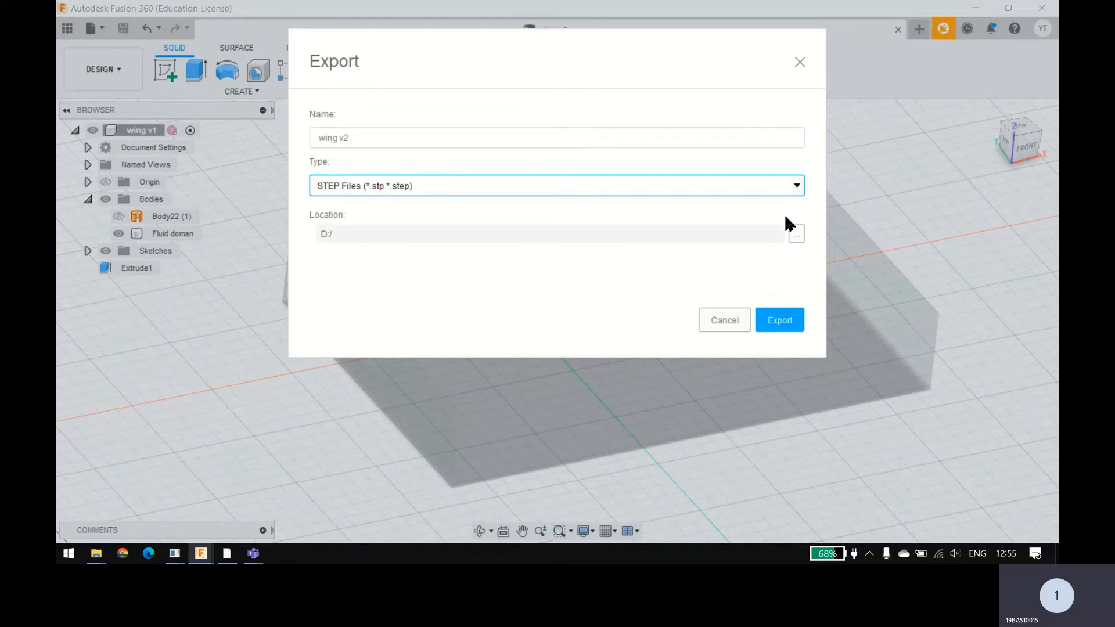
left_click(581, 142)
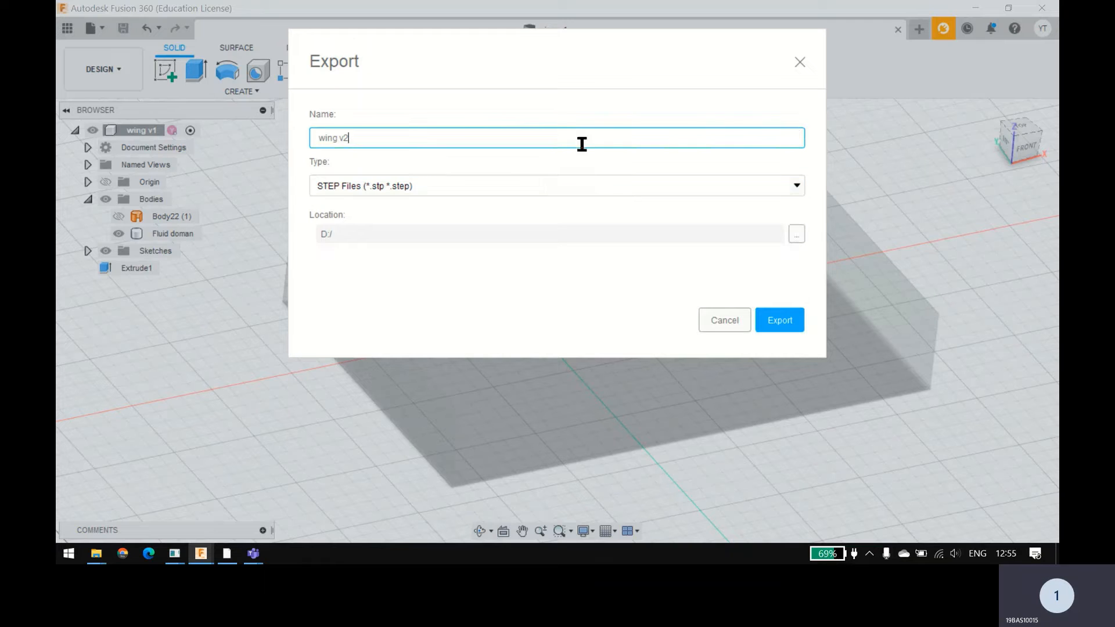
left_click(785, 320)
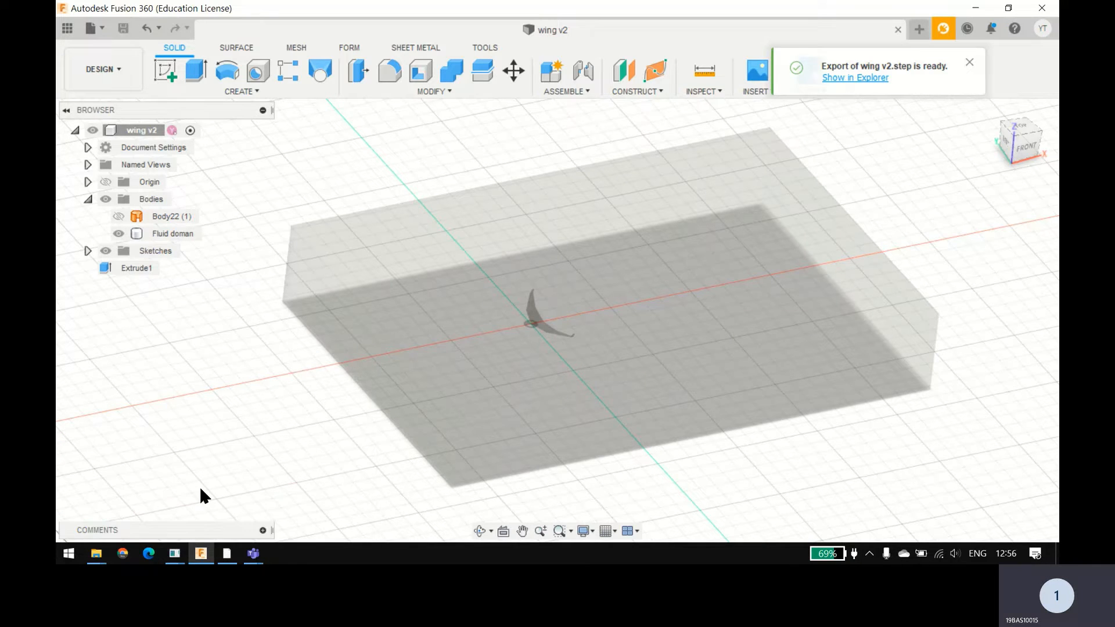
Step: Switch to Ansys Workbench, create a standalone Fluid Flow (Fluent) system and choose Metric (kg,m,s,°C,A,N,V) units
key("alt+Tab")
key("alt+Tab")
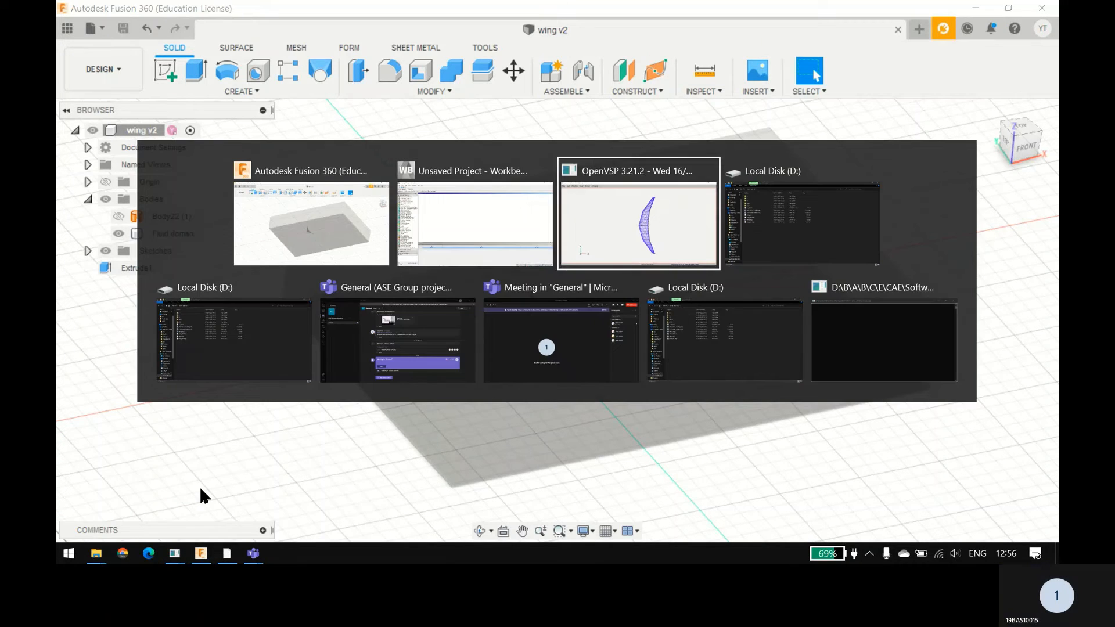
left_click(468, 207)
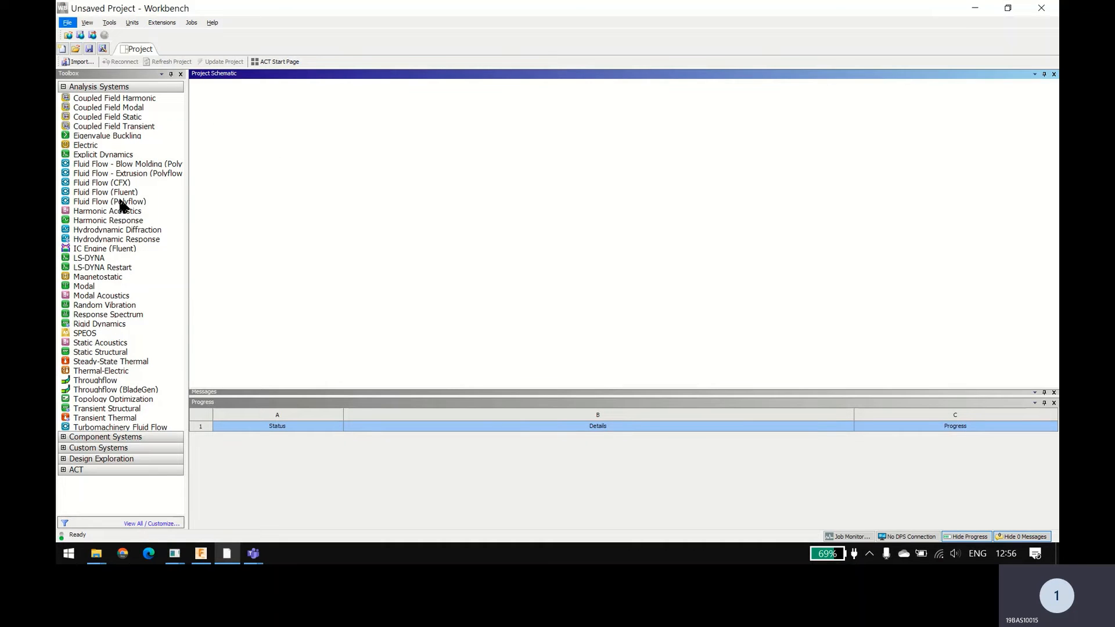
left_click_drag(126, 194, 256, 120)
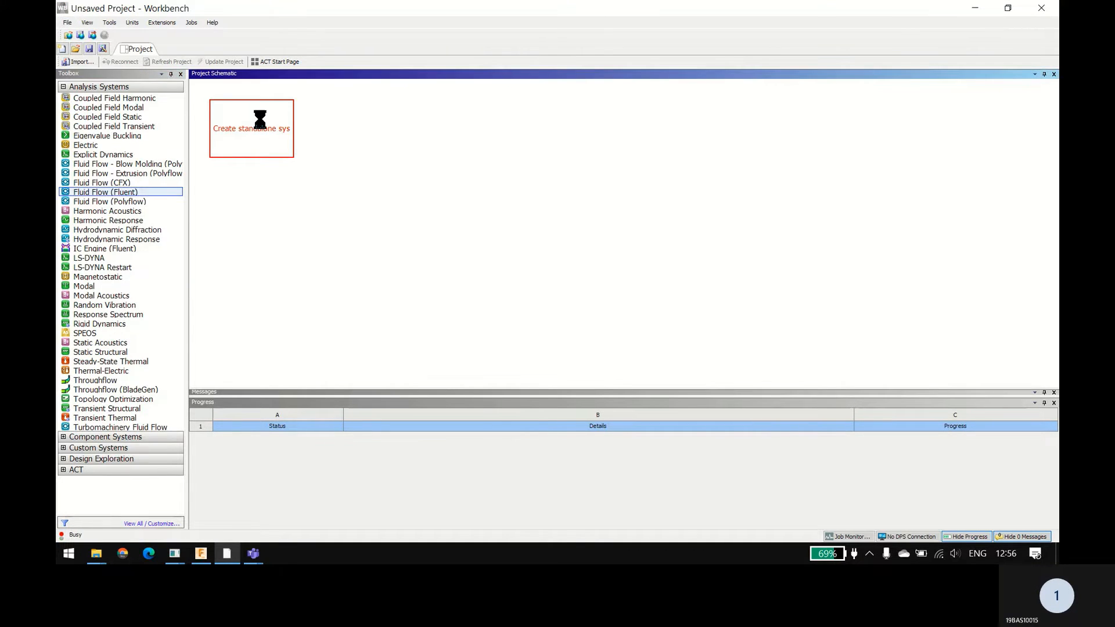
left_click(132, 23)
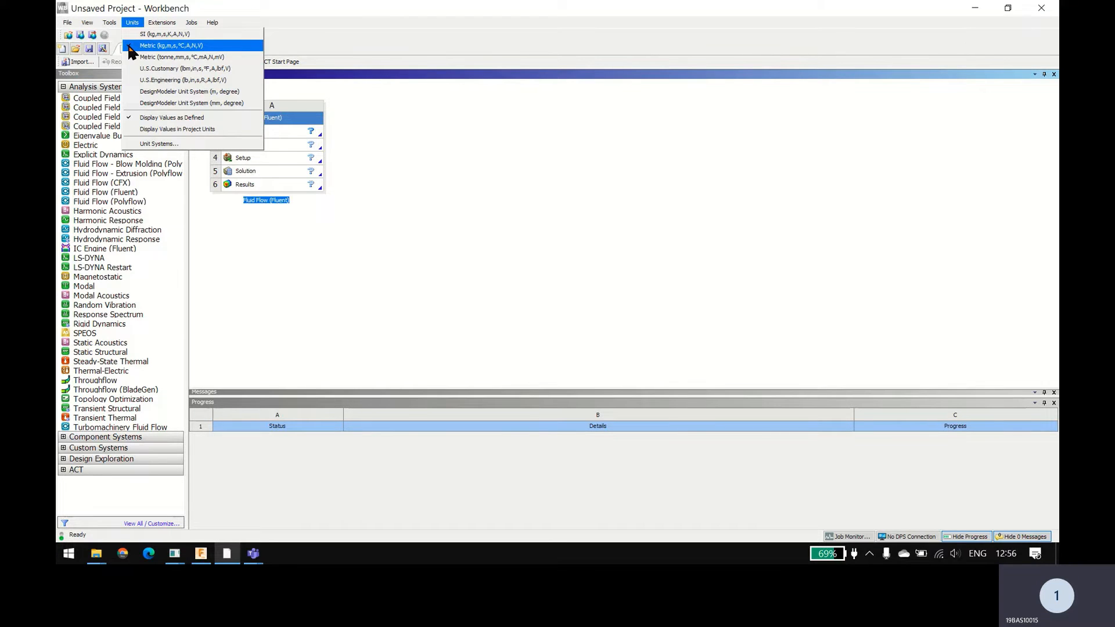
left_click(137, 46)
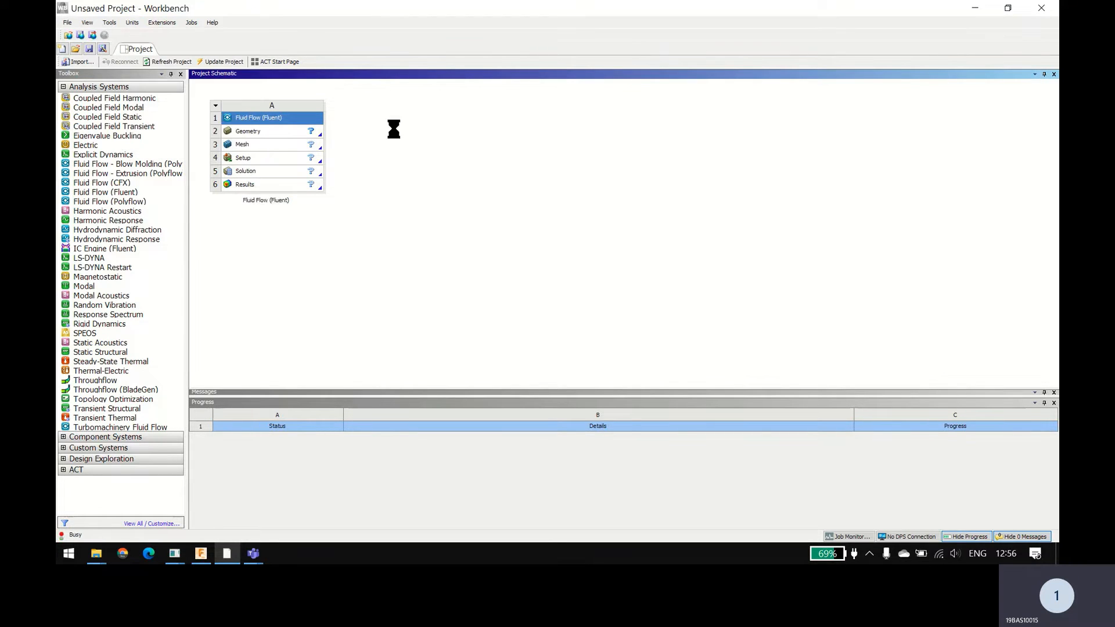
Step: Check for the exported STEP file on Local Disk (D:) in File Explorer, and return to Workbench
left_click(278, 135)
right_click(278, 135)
key("super+d")
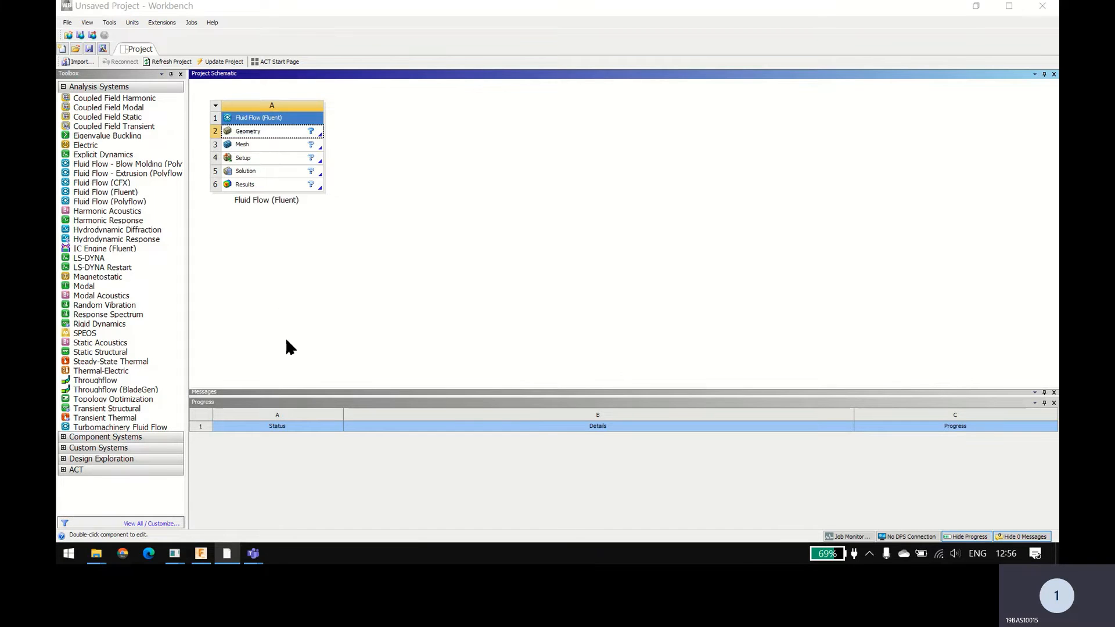
left_click(95, 554)
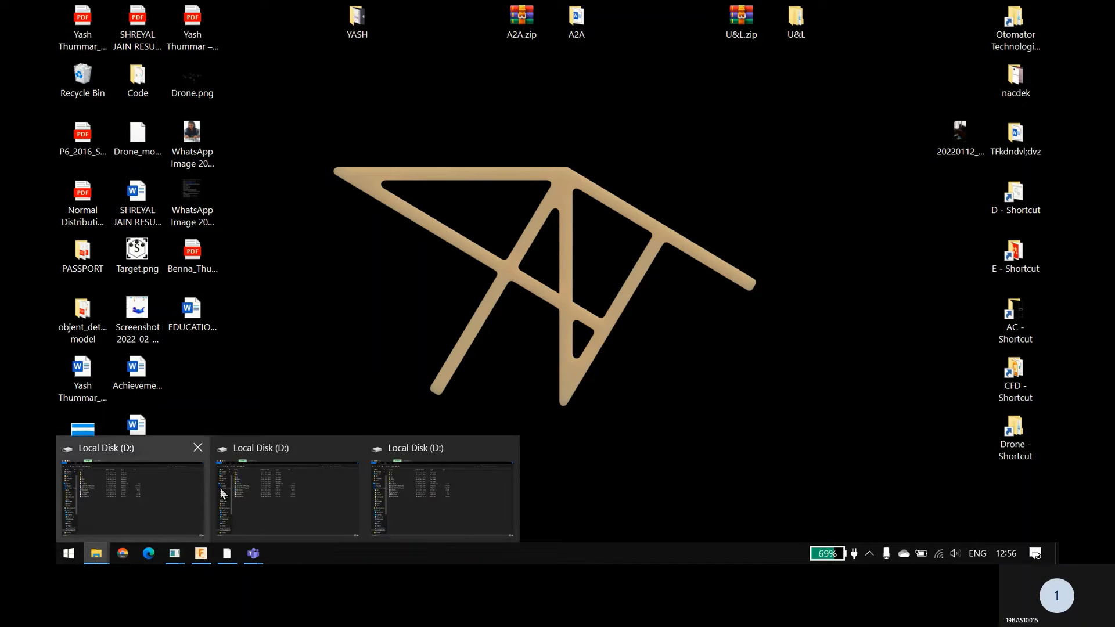
left_click(256, 494)
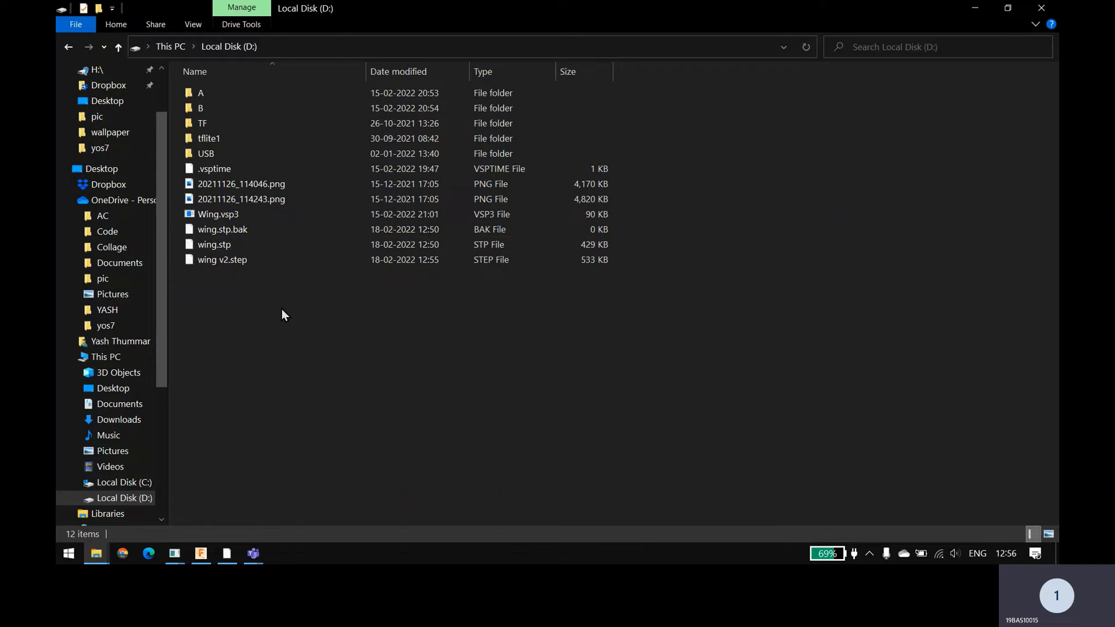
mouse_move(232, 550)
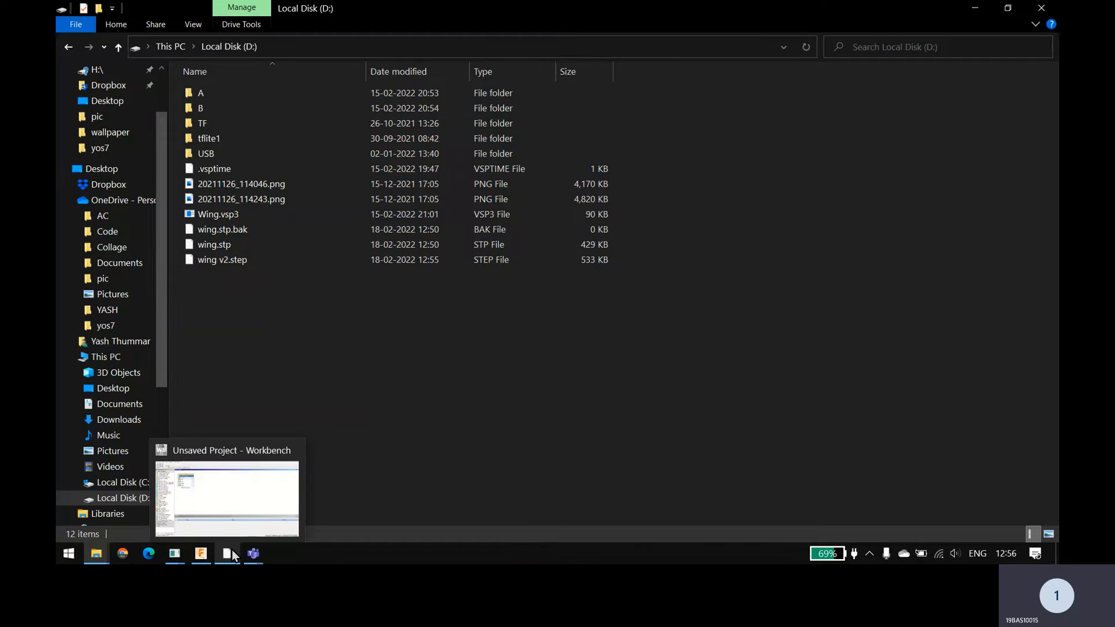
left_click(245, 490)
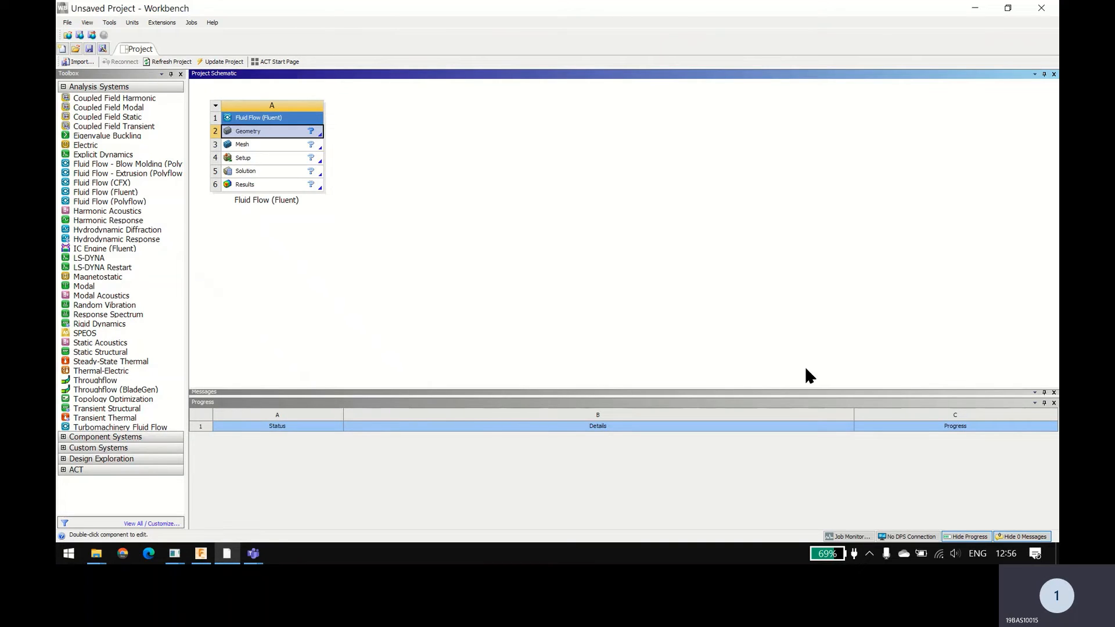
Step: Import "wing v2.step" from Local Disk (D:) as the geometry of the Fluid Flow (Fluent) system
right_click(282, 132)
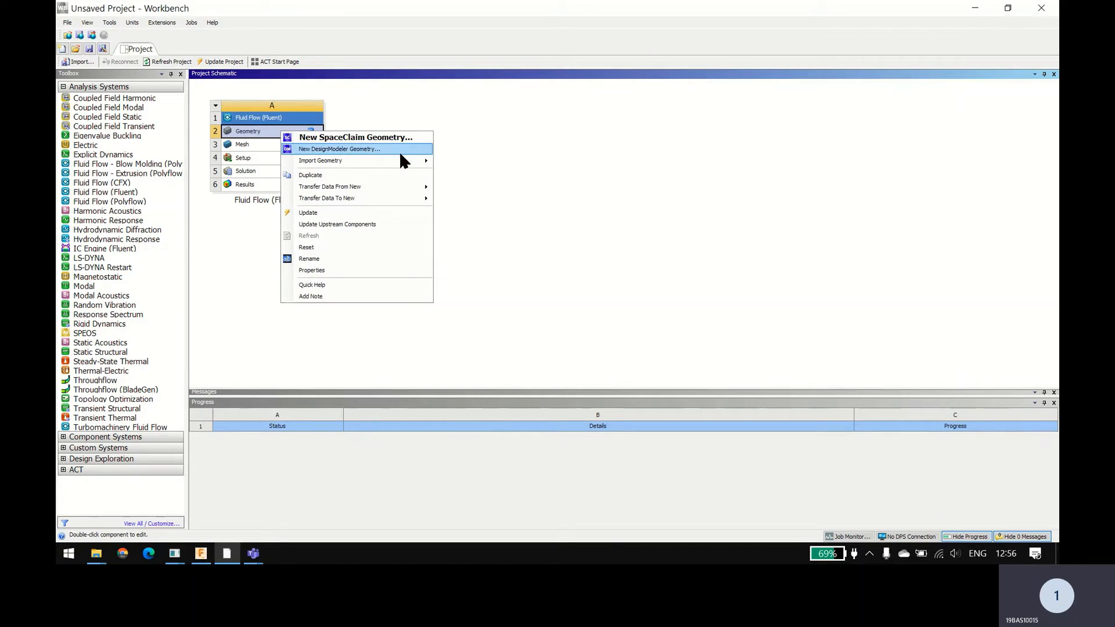
mouse_move(402, 160)
left_click(450, 162)
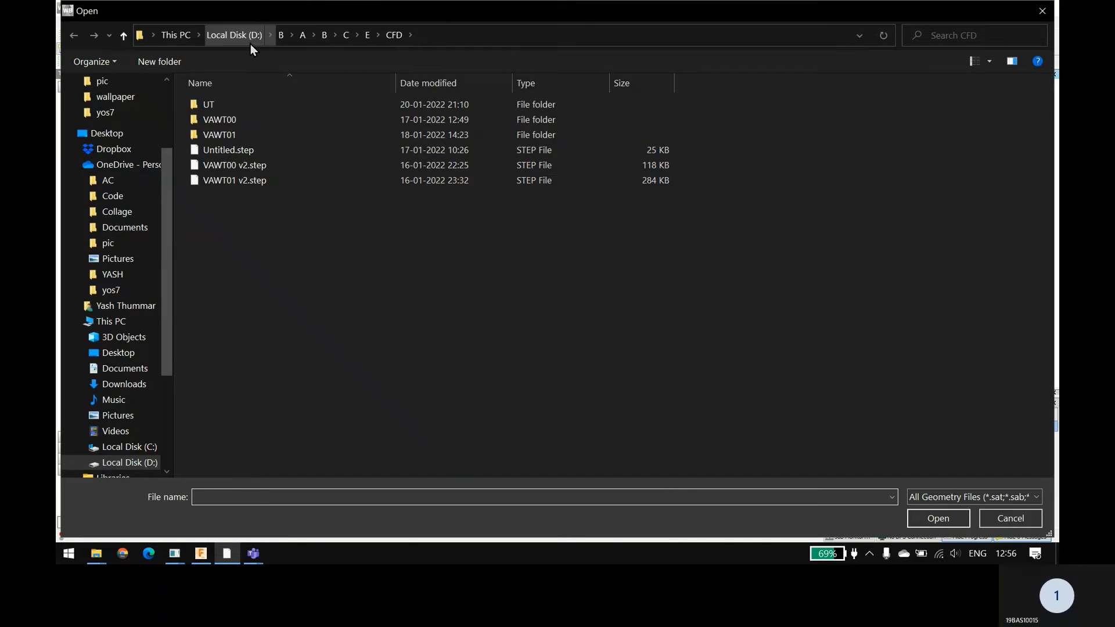
left_click(176, 35)
double_click(483, 213)
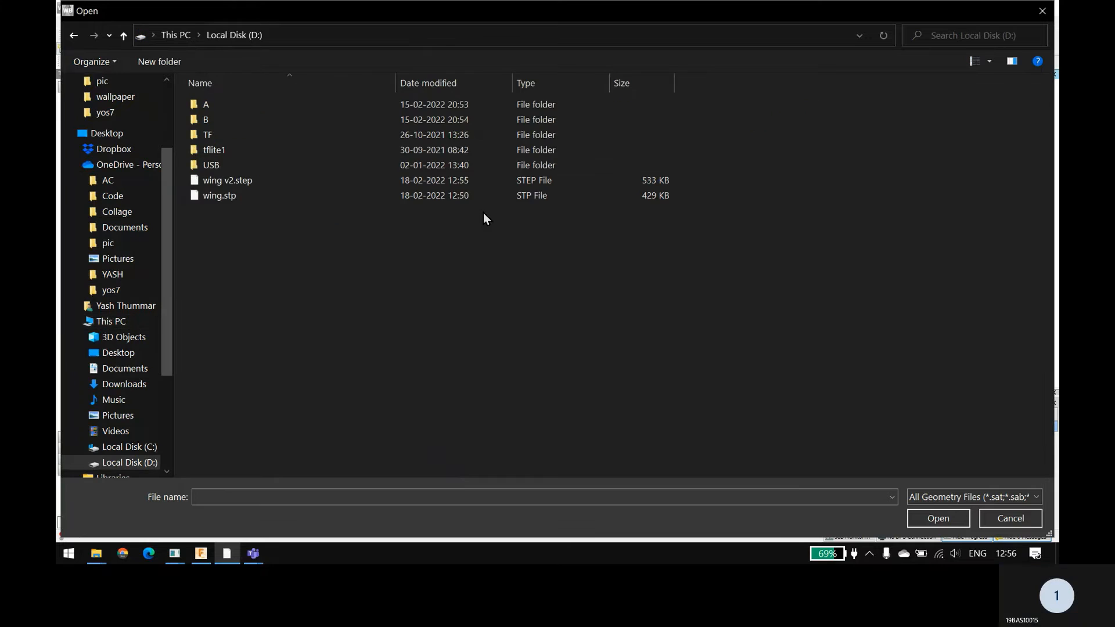
double_click(233, 181)
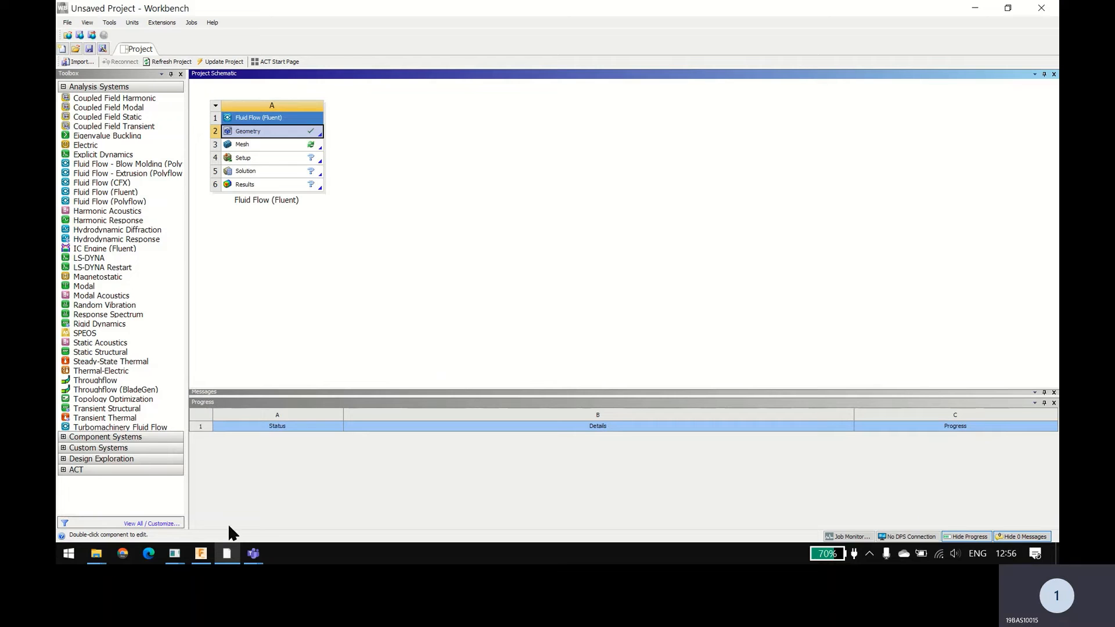
Step: Switch to OpenVSP and close it, discarding the changes
left_click(201, 553)
middle_click_drag(232, 326, 197, 336, "shift")
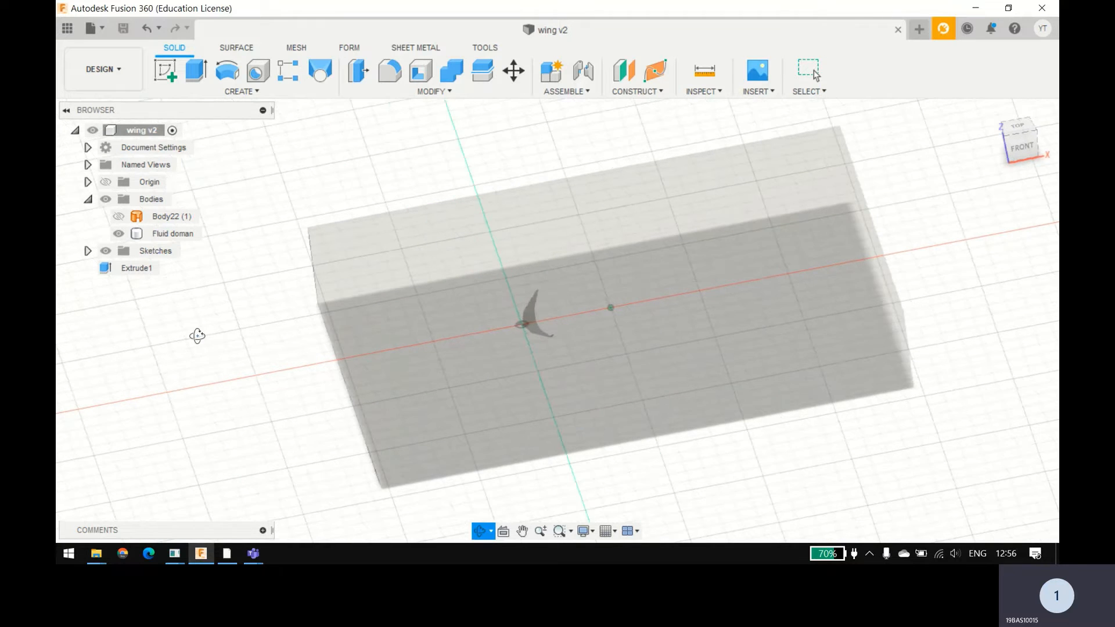
key("Escape")
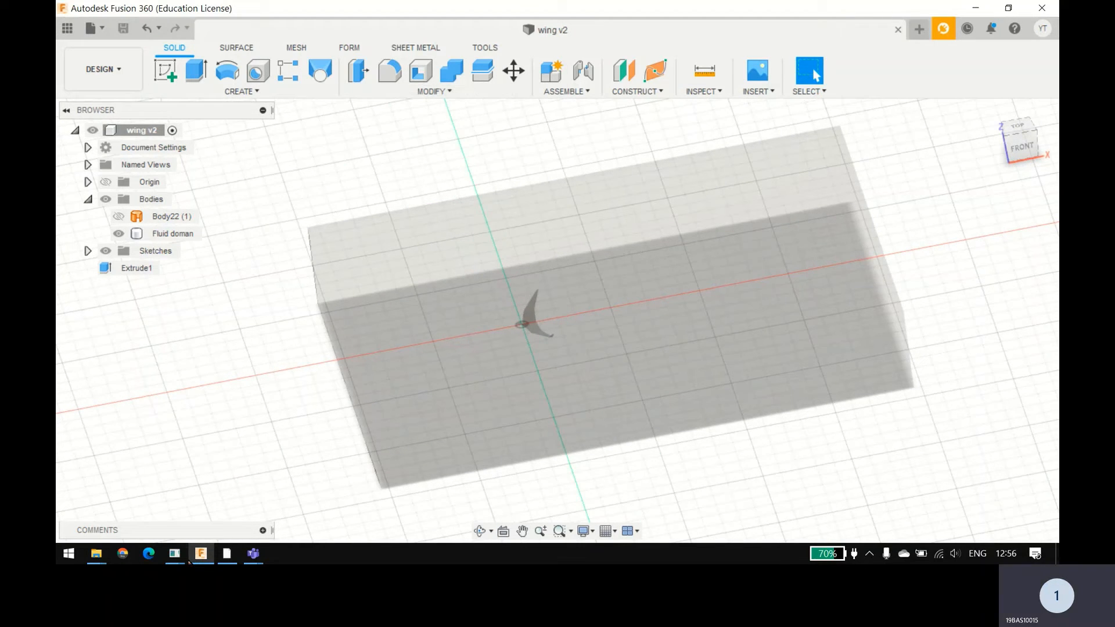
mouse_move(185, 559)
left_click(259, 493)
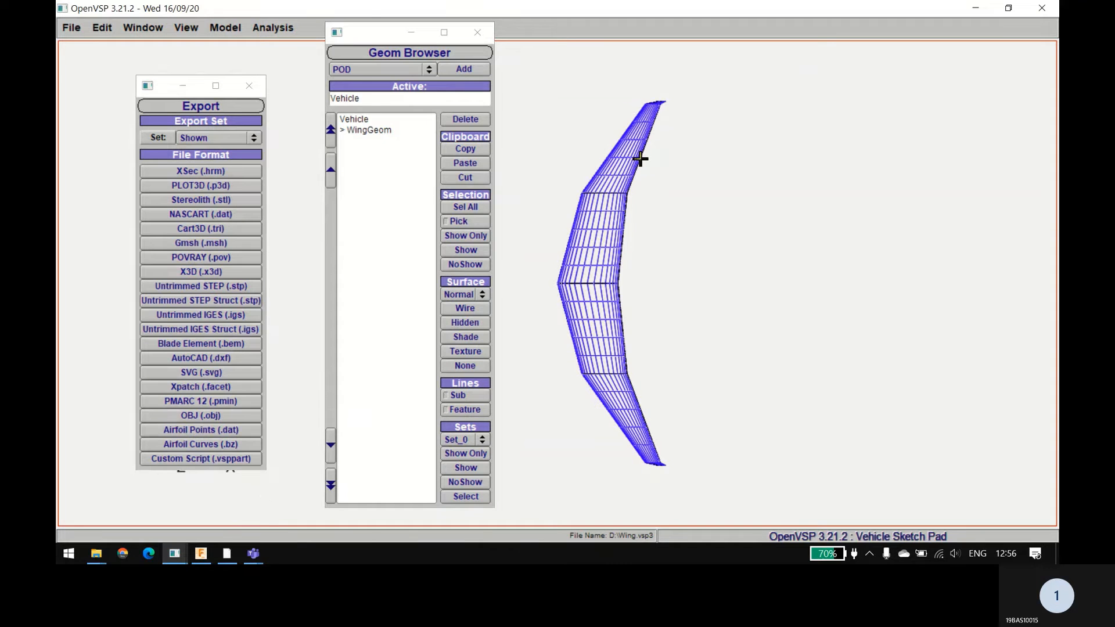
left_click(1042, 9)
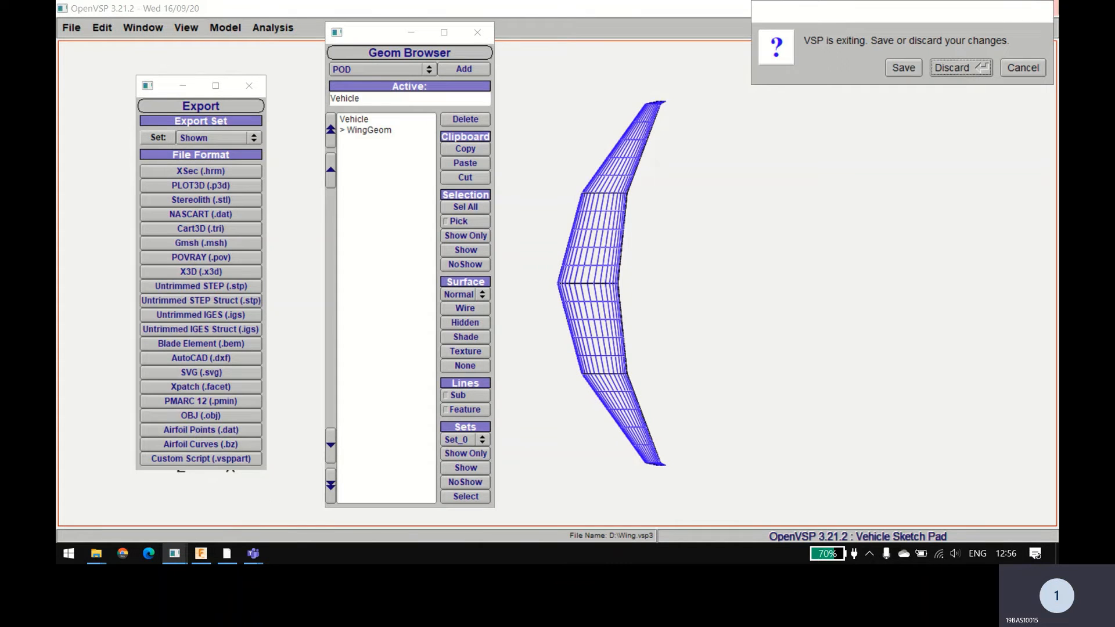
left_click(957, 68)
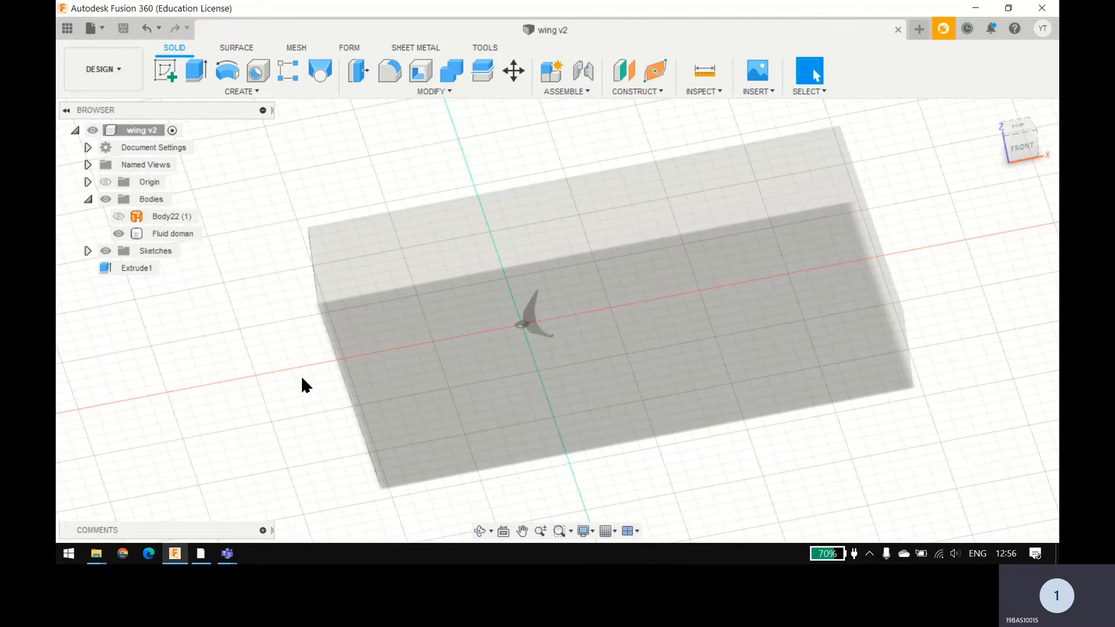
Step: Try to split the Fluid doman body with Split Body, replacing the end-face splitting tool with the XZ origin plane
mouse_move(301, 376)
middle_mouse_down("shift")
mouse_move(349, 378)
mouse_move(321, 362)
mouse_move(323, 375)
mouse_move(229, 415)
mouse_move(316, 351)
mouse_move(347, 414)
mouse_move(301, 393)
mouse_move(318, 381)
mouse_move(322, 391)
mouse_move(315, 375)
middle_mouse_up("shift")
key("Escape")
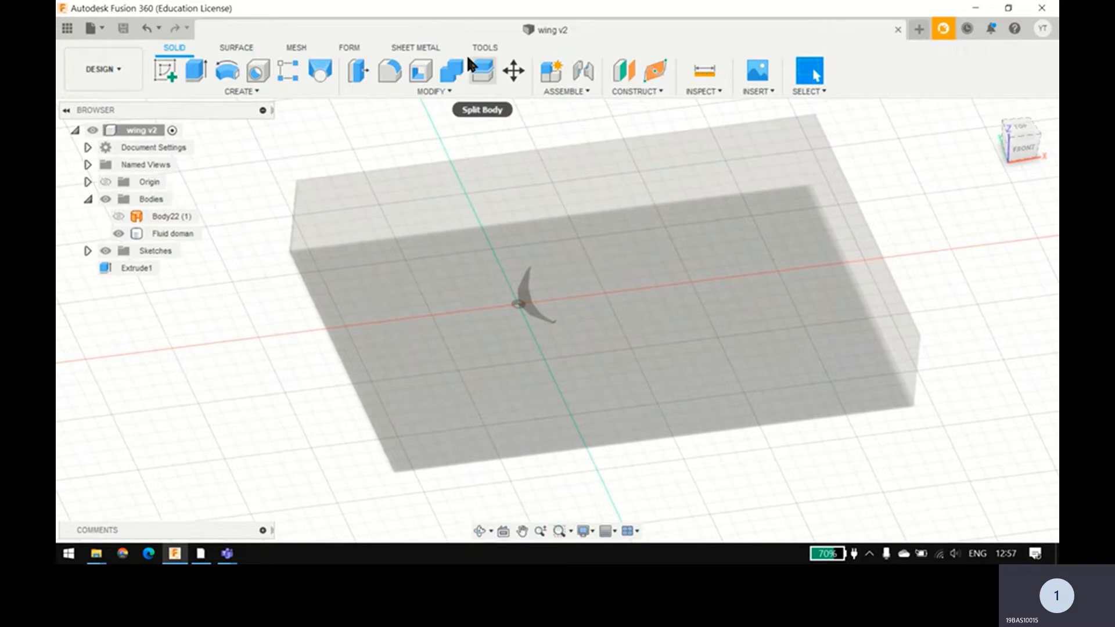
left_click(397, 95)
left_click(286, 143)
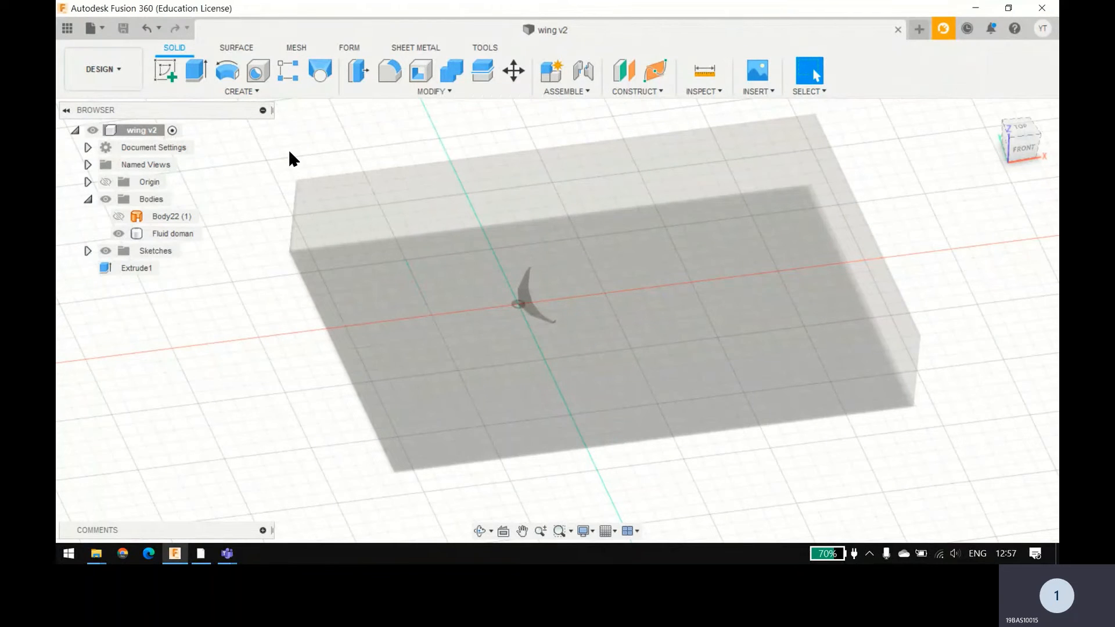
middle_click_drag(276, 199, 388, 244, "shift")
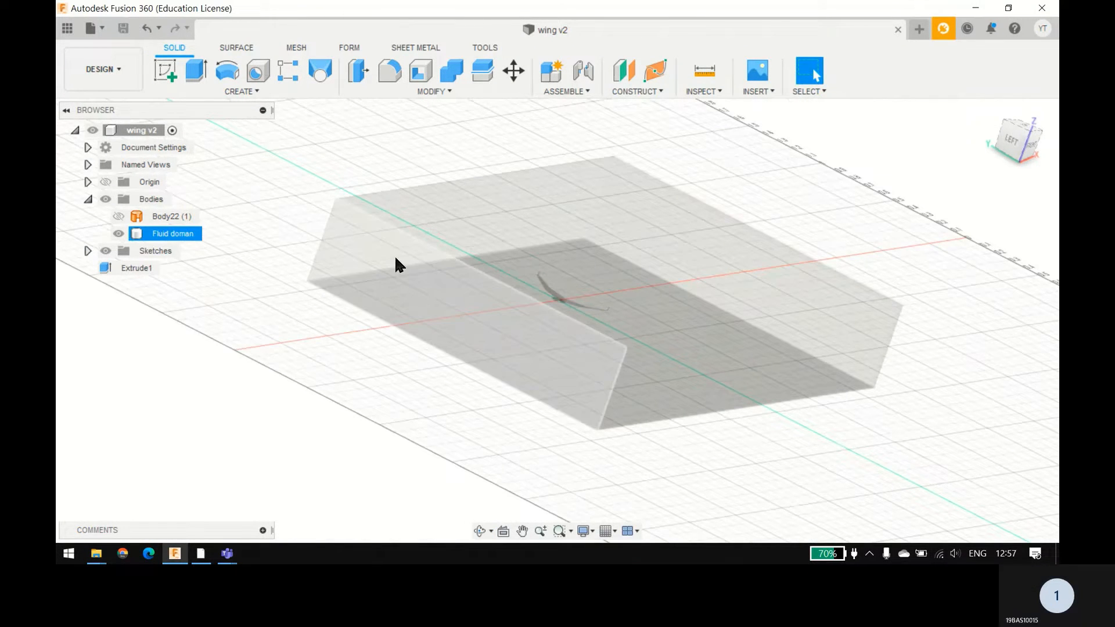
left_click(373, 259)
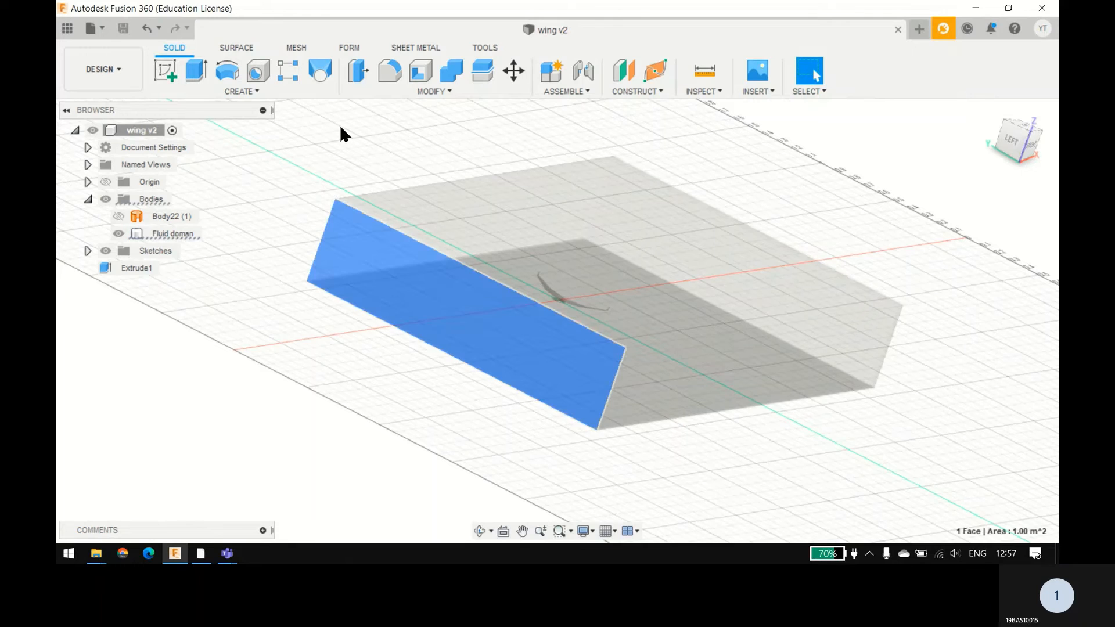
left_click(388, 96)
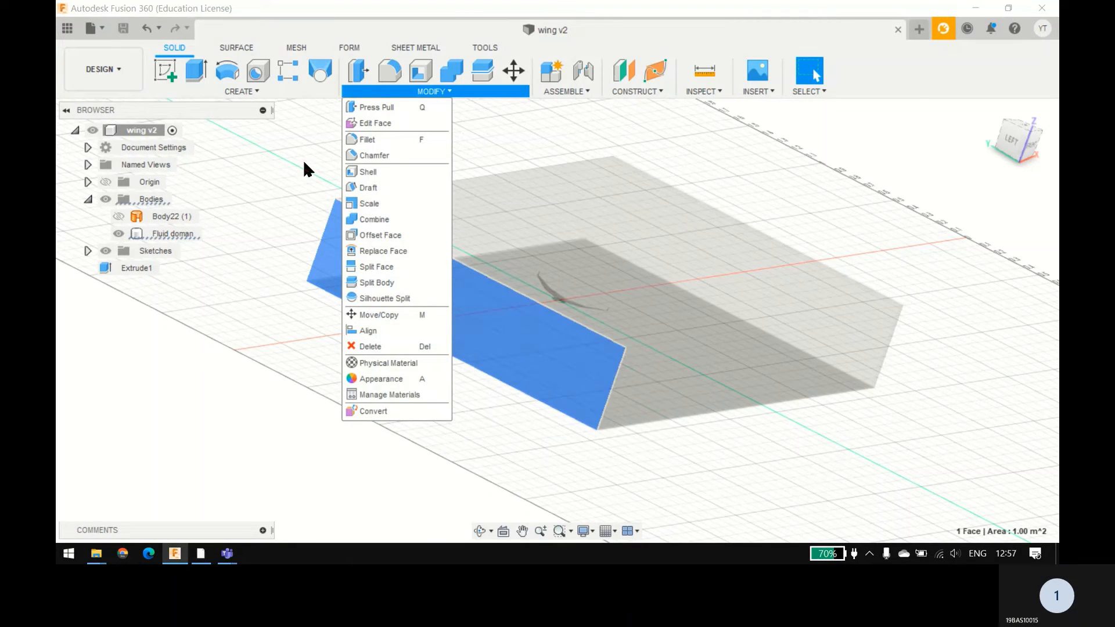
left_click(360, 282)
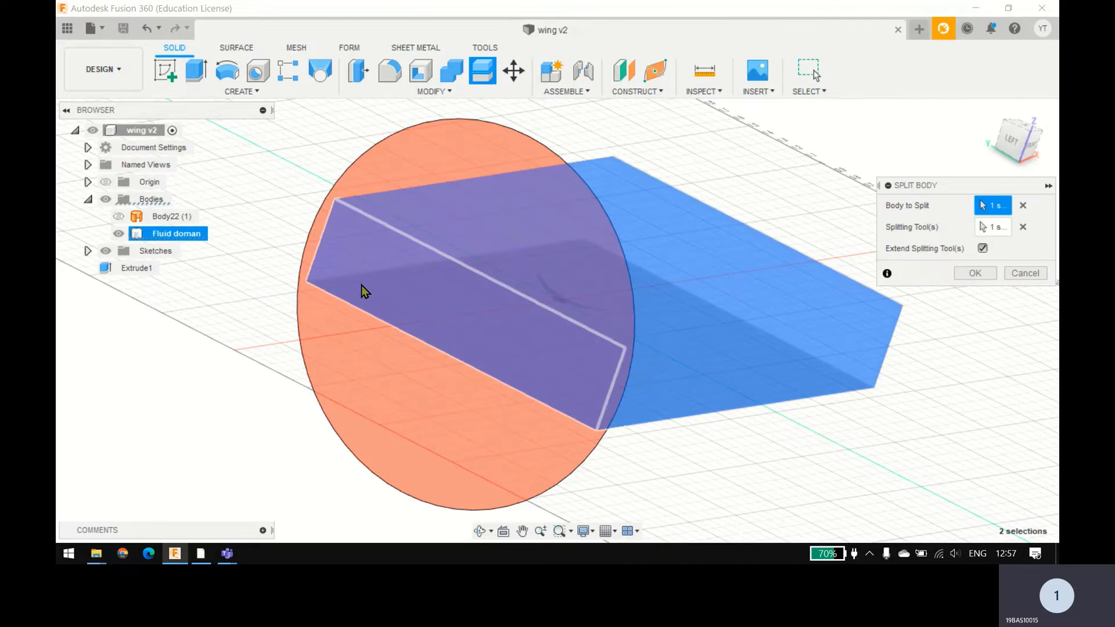
left_click(1019, 227)
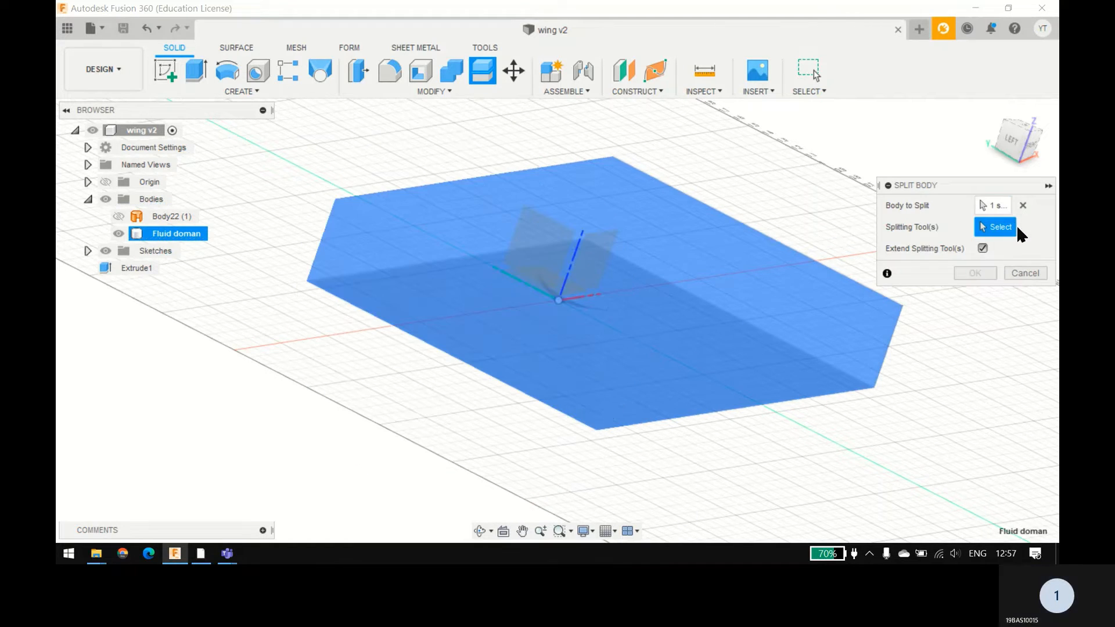
left_click(601, 236)
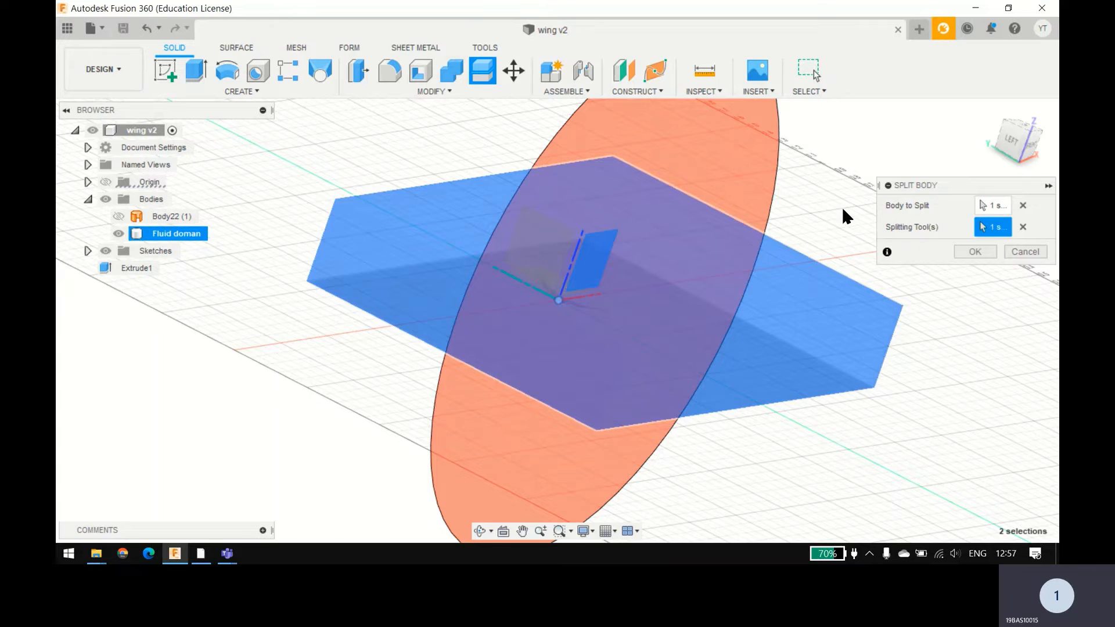
middle_click_drag(842, 207, 786, 273, "shift")
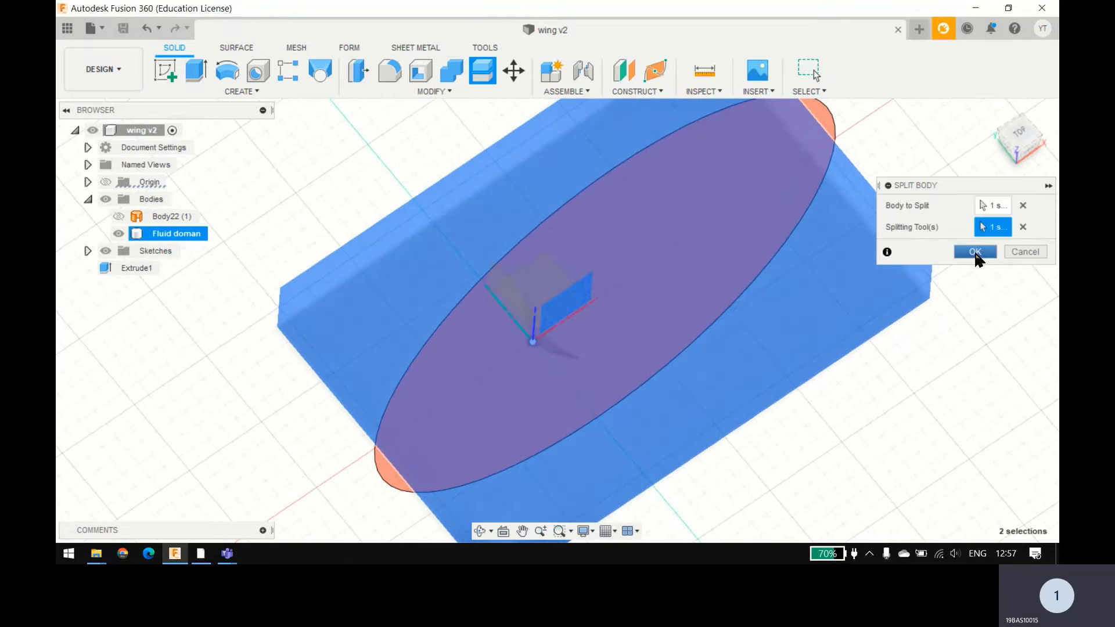
left_click(981, 251)
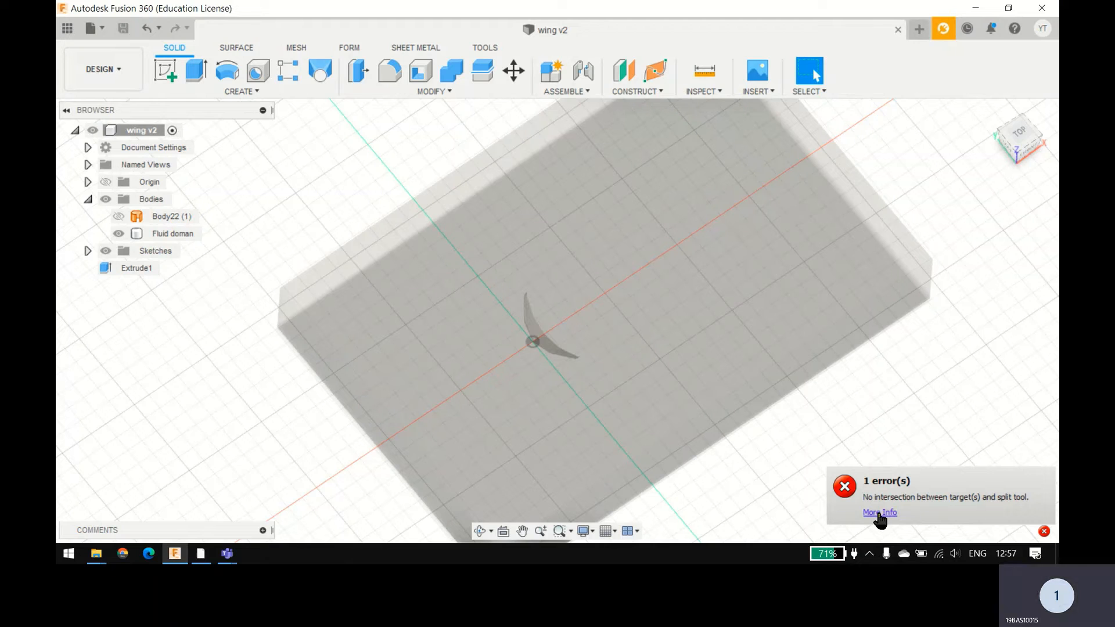
Step: Retry the Split Body operation on the Fluid doman body, again using the XZ origin plane as splitting tool
middle_click_drag(774, 309, 776, 295, "shift")
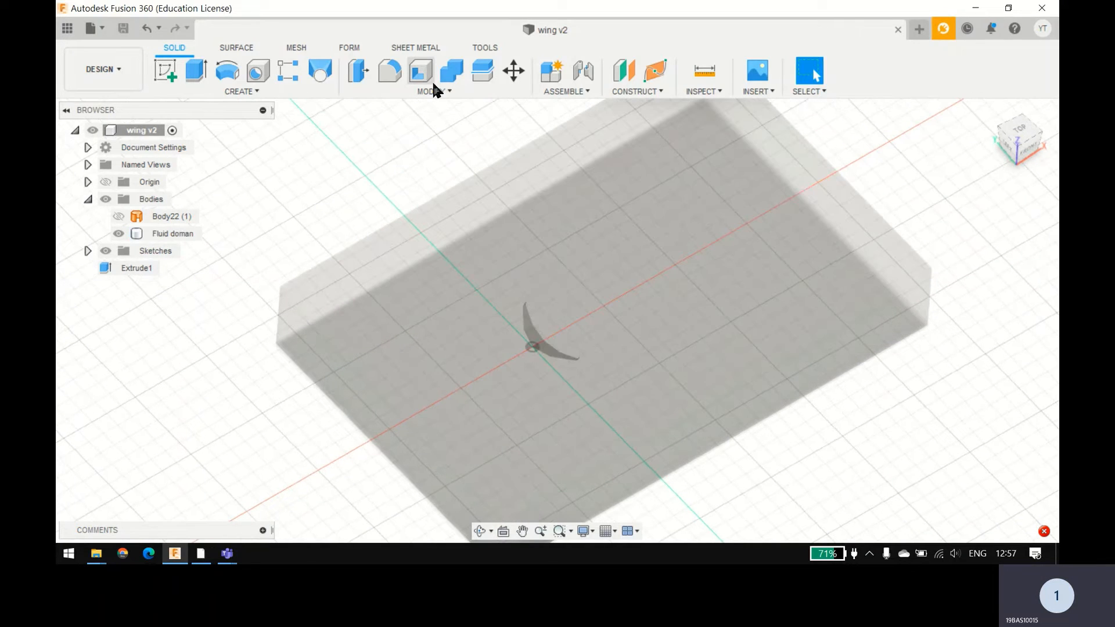
left_click(452, 70)
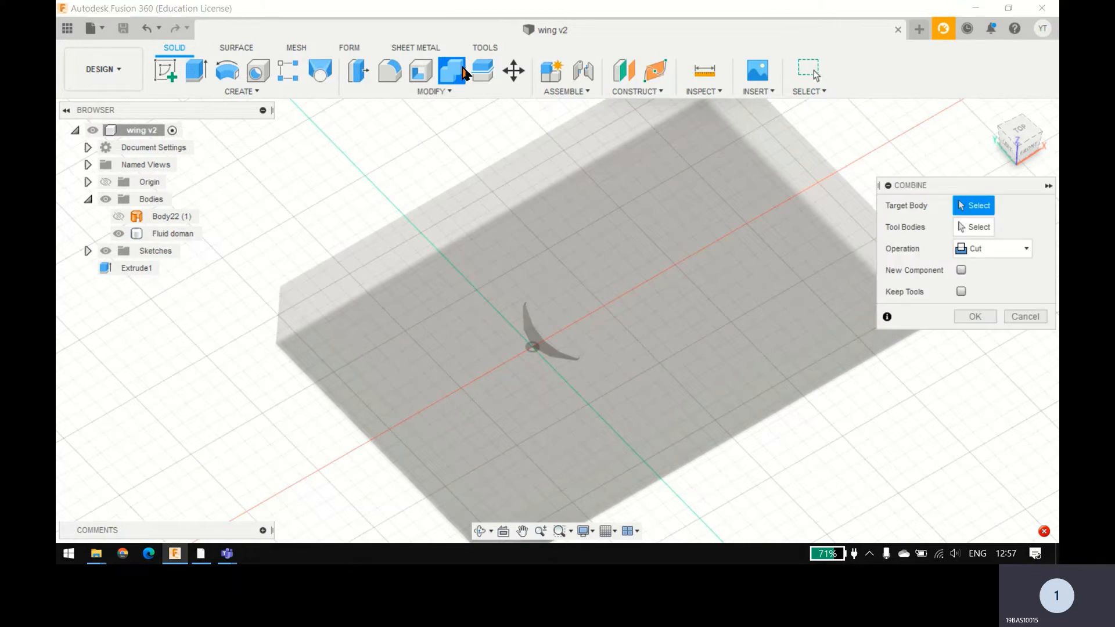
left_click(433, 92)
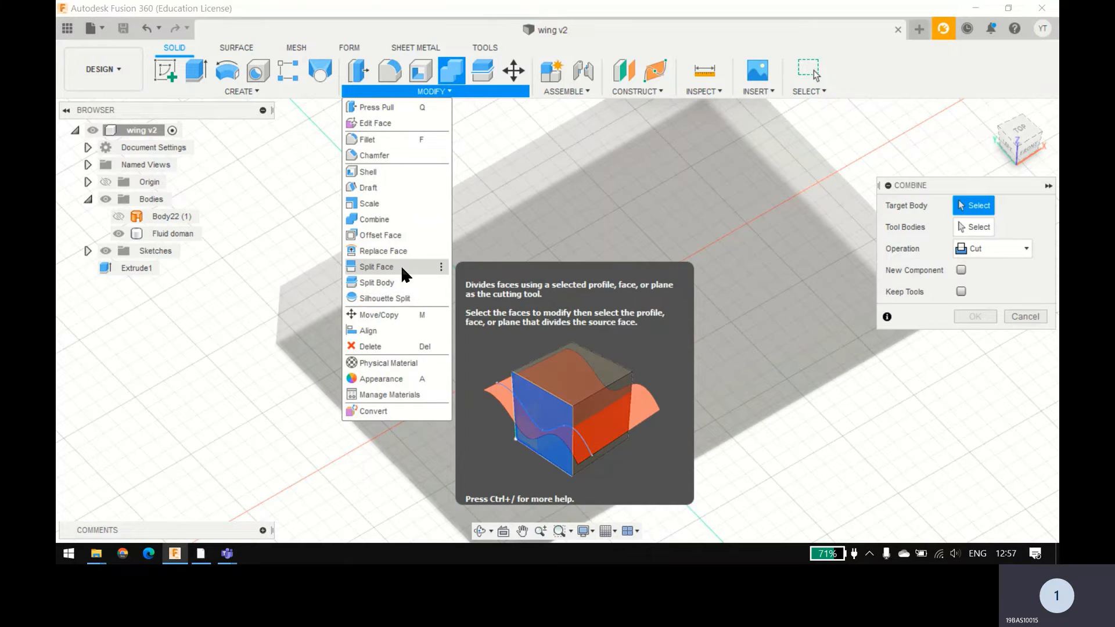
left_click(384, 282)
left_click(675, 226)
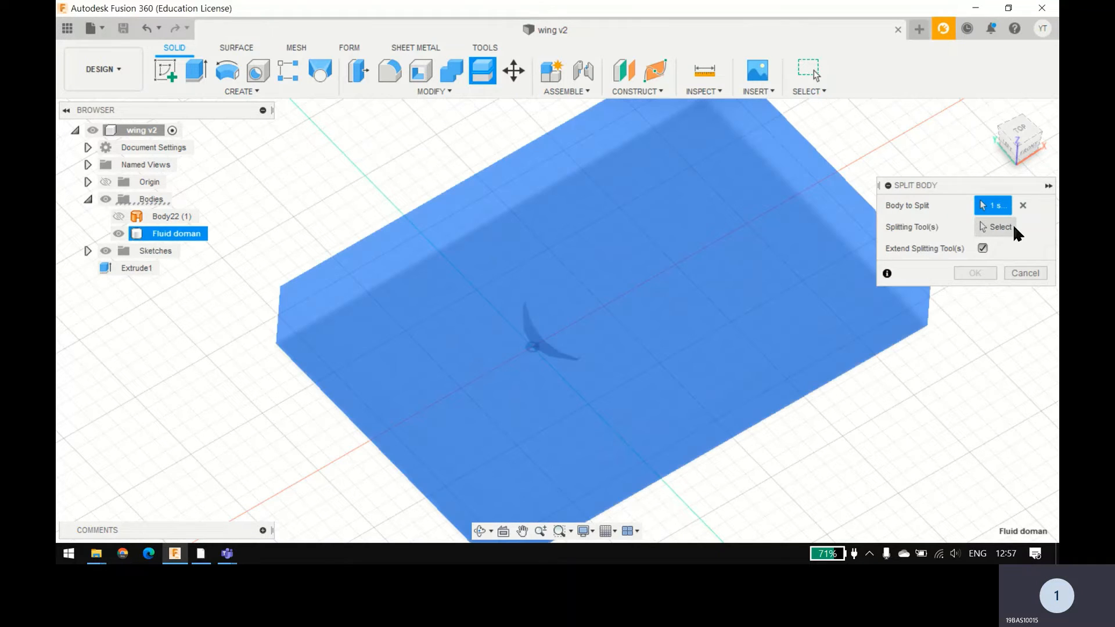
left_click(1008, 226)
left_click(563, 308)
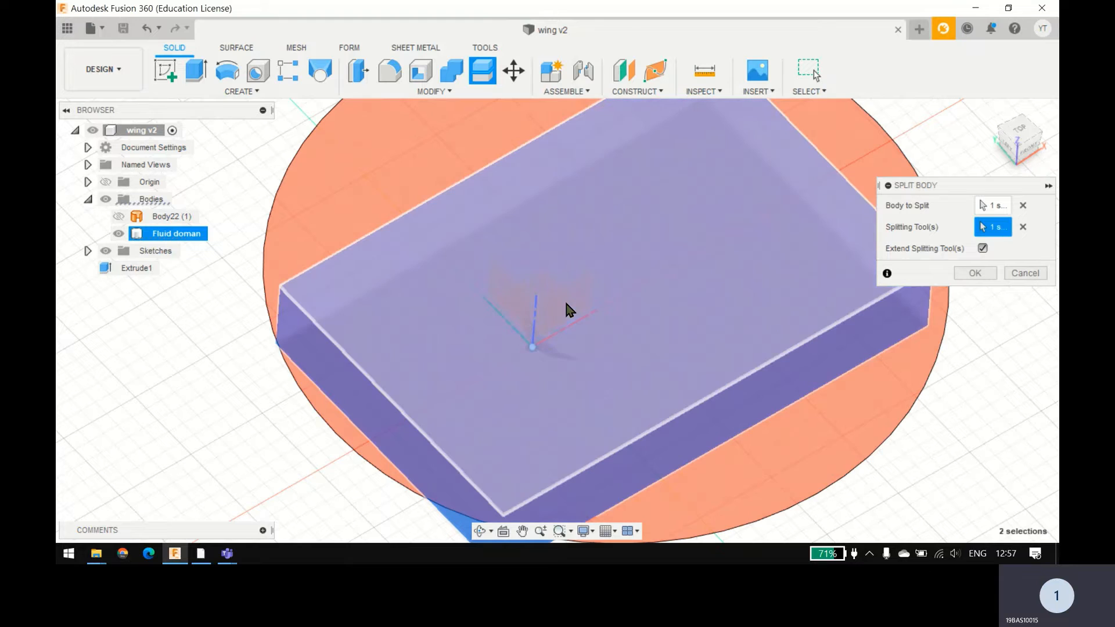
left_click(1017, 230)
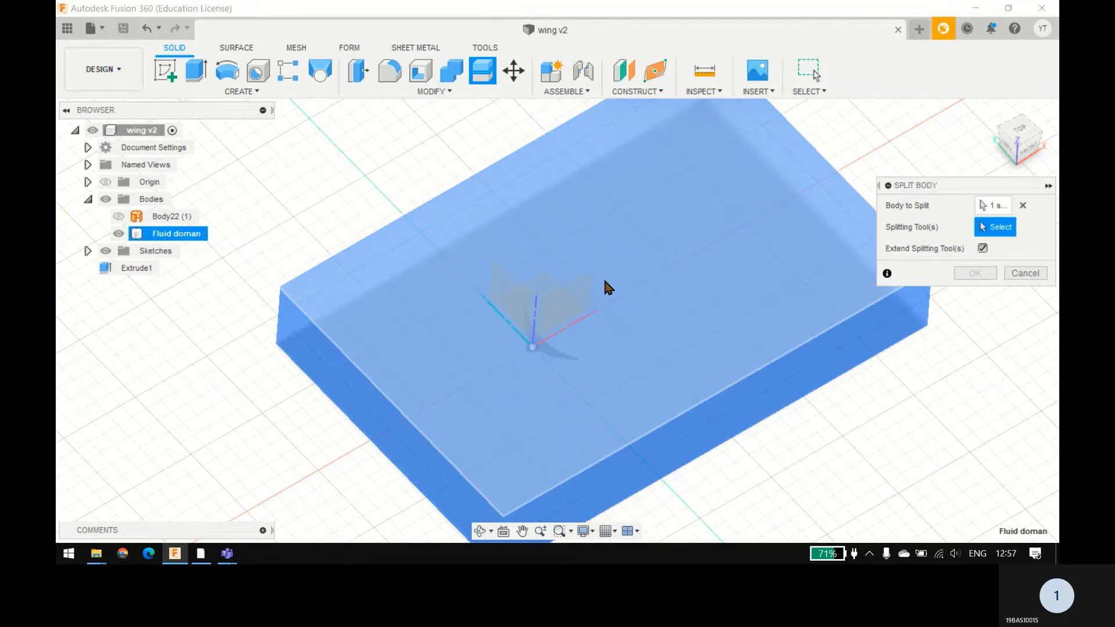
left_click(568, 284)
left_click(984, 254)
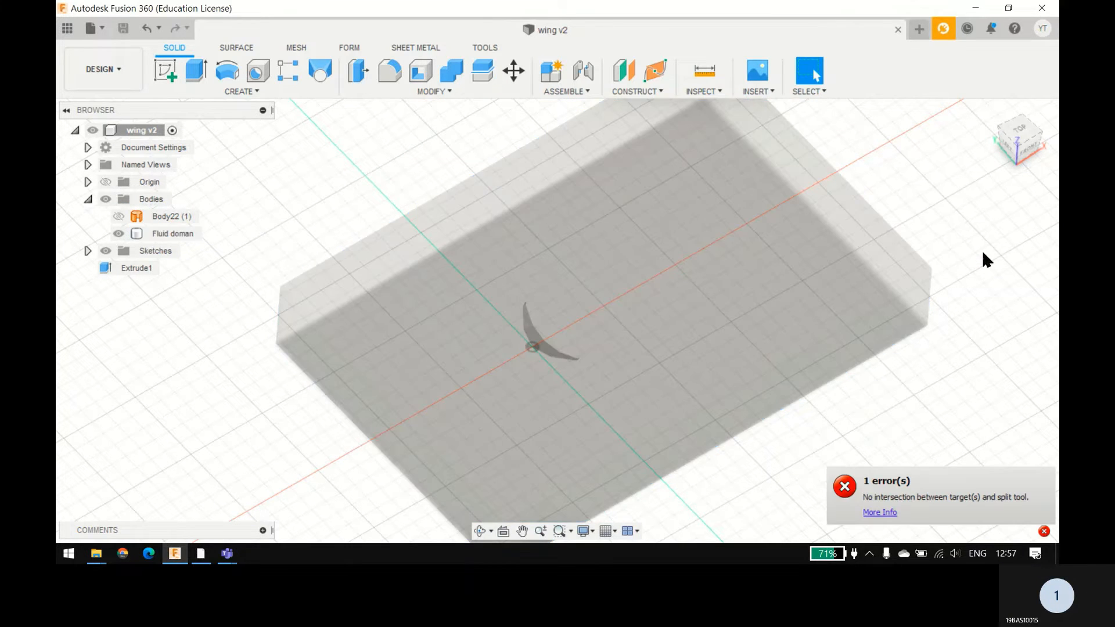
Step: Try to cut away half of the fluid domain by extruding its long side face -1 m, with the origin planes shown
middle_click_drag(983, 253, 985, 229, "shift")
left_click(806, 356)
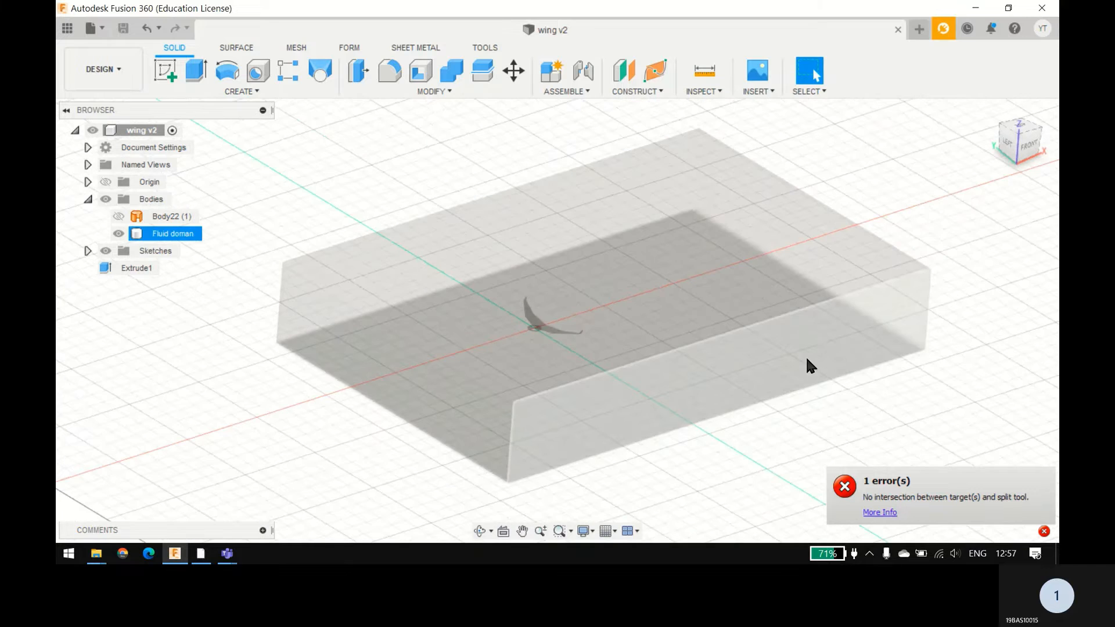
left_click(197, 70)
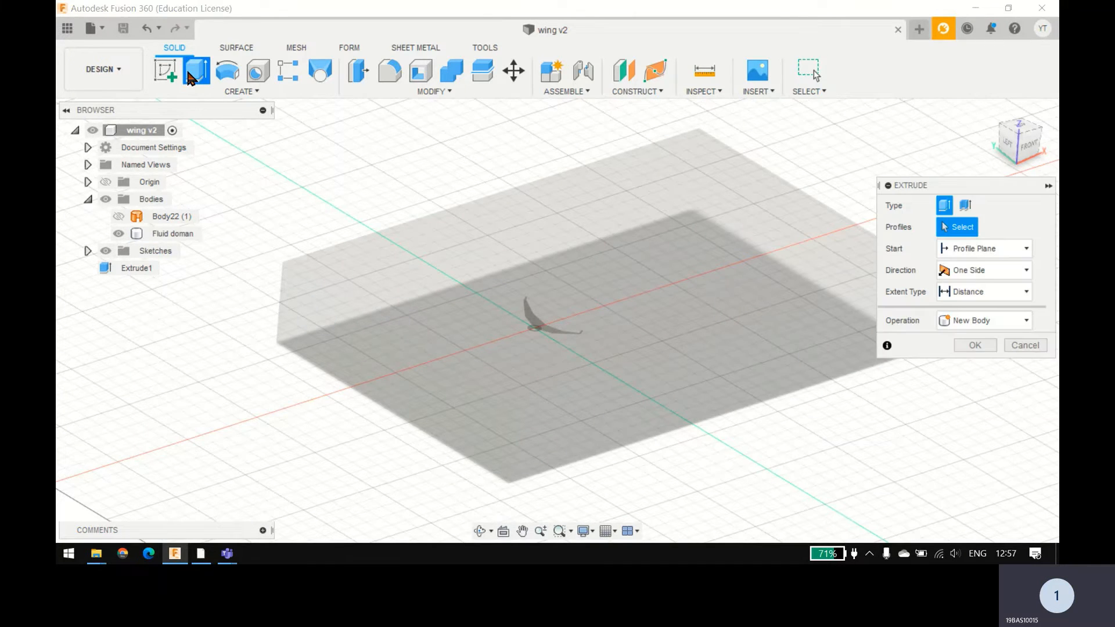
left_click(614, 427)
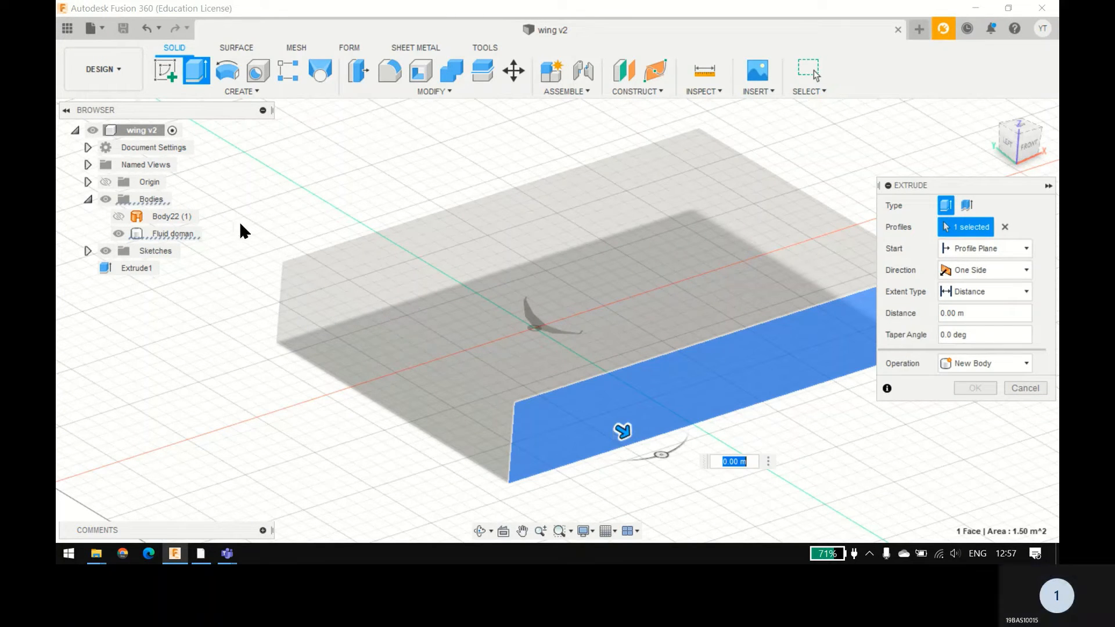
left_click(105, 182)
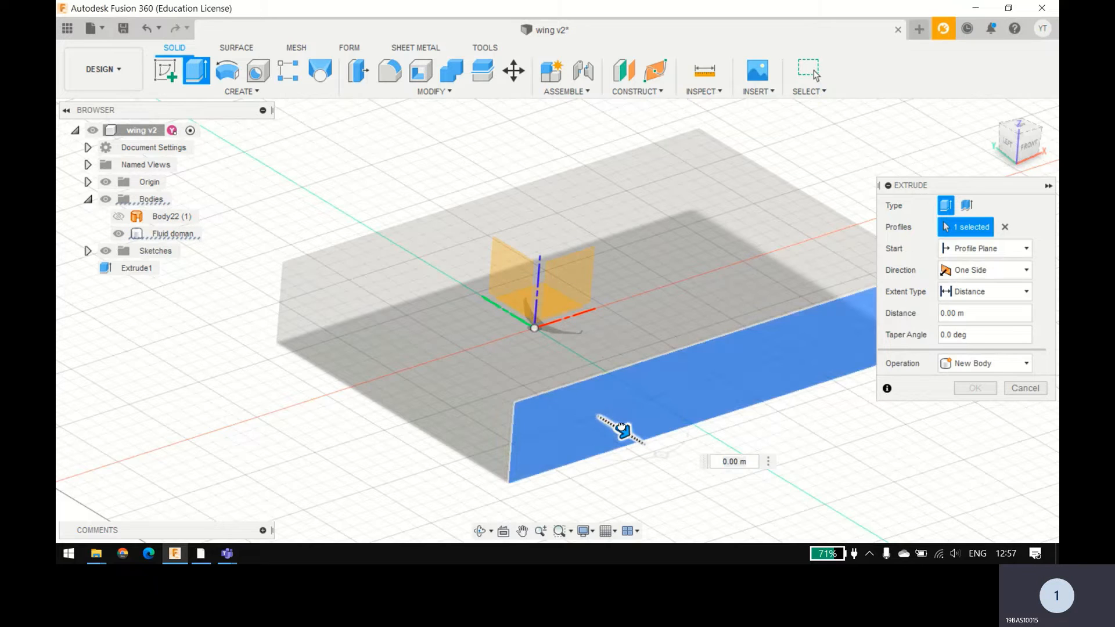
left_click_drag(622, 430, 589, 407)
type("-1")
key("Return")
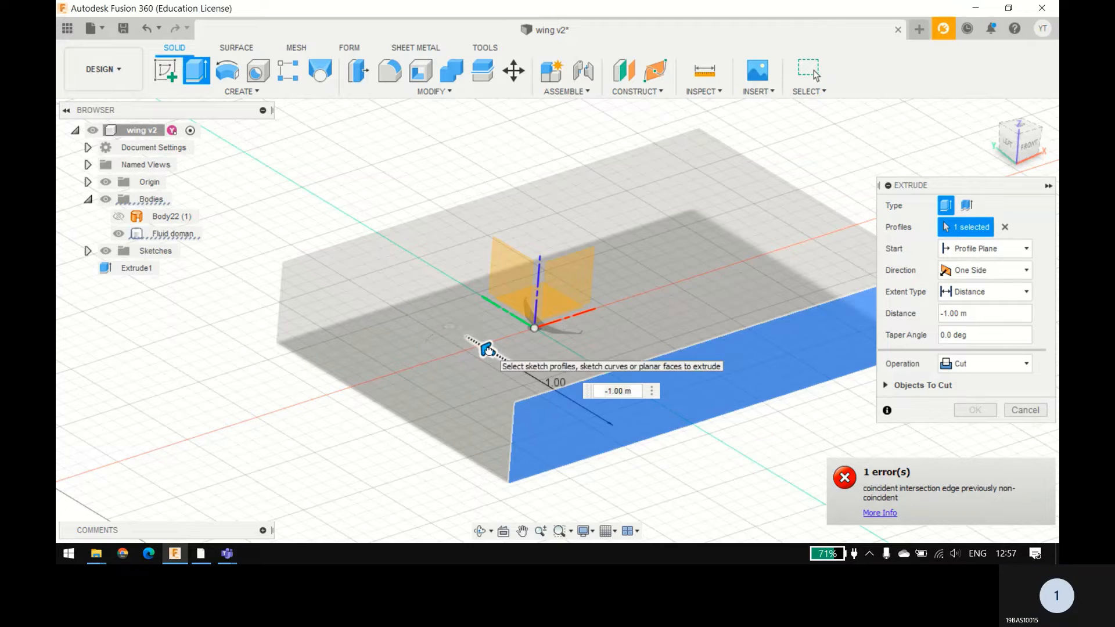
Step: Try the extrude cut at about -0.90 m and again at -1 m, and cancel the operation
left_click_drag(487, 349, 499, 357)
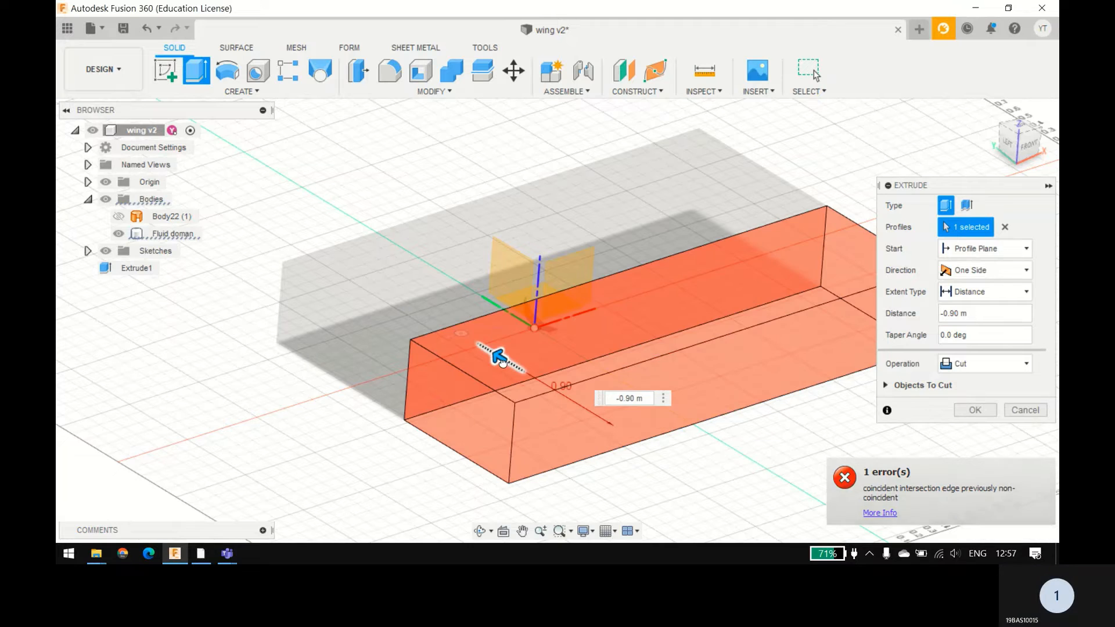
left_click(663, 398)
middle_click_drag(325, 462, 389, 456, "shift")
type("-")
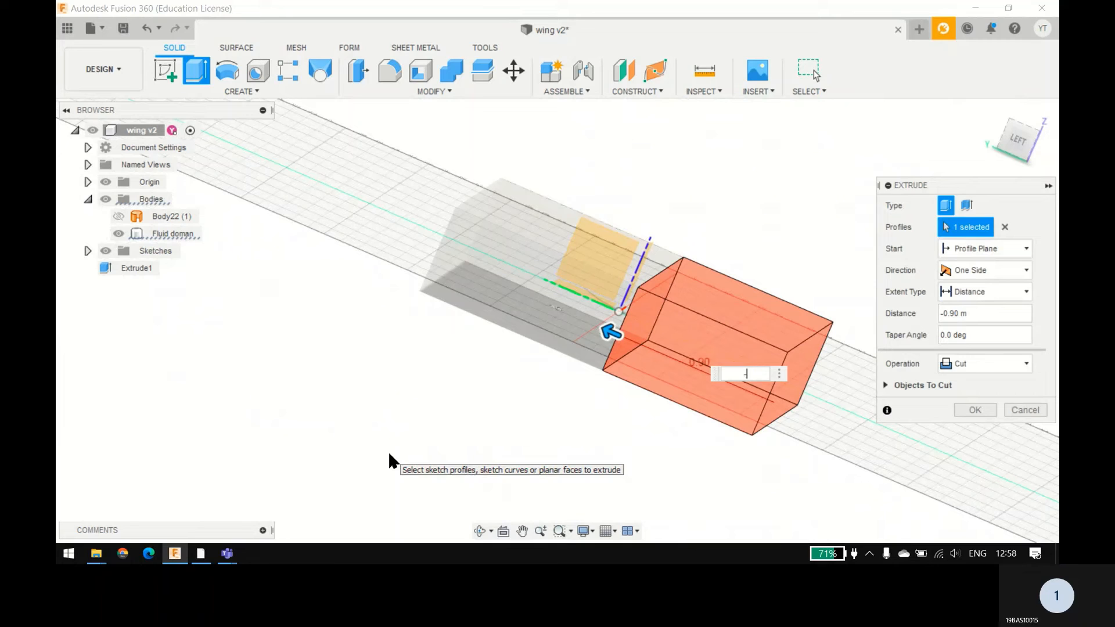
type("1")
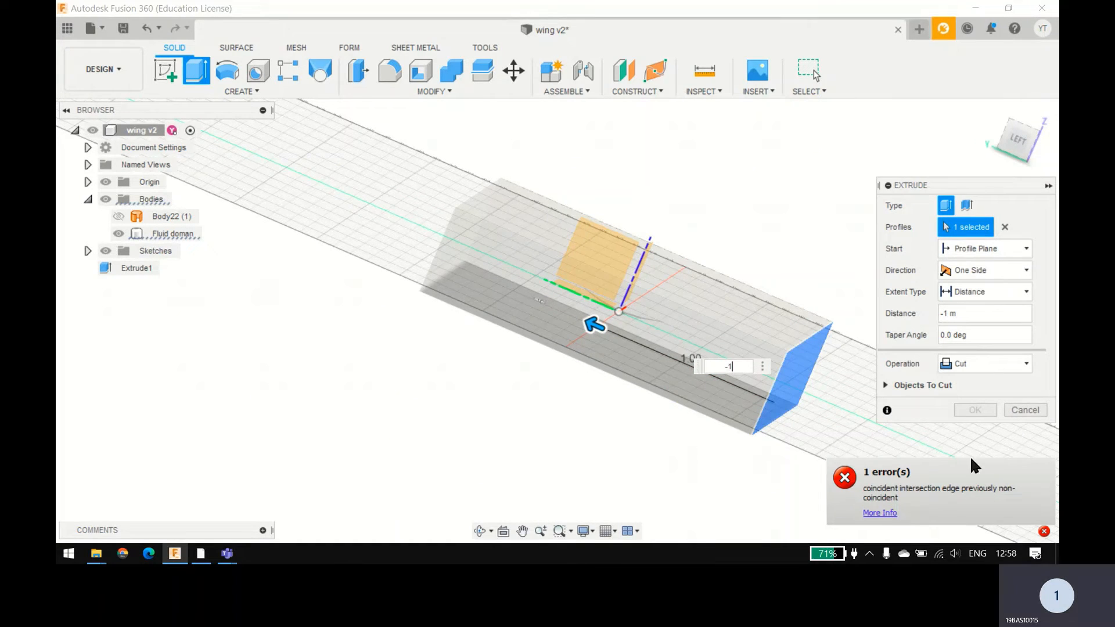
left_click(1024, 408)
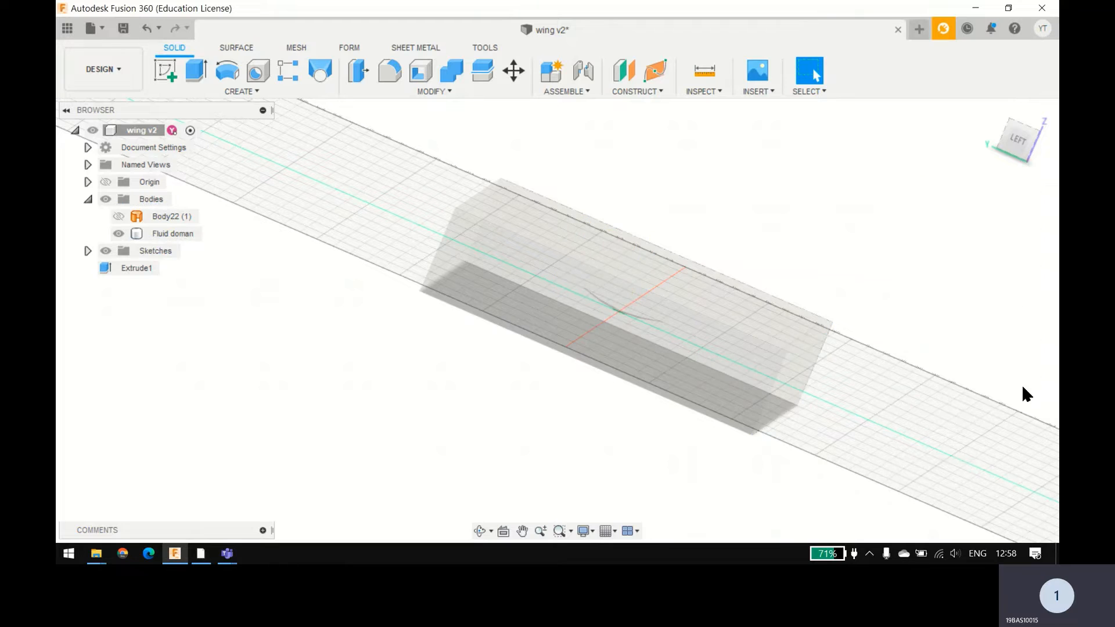
Step: Undo the earlier edits back to the newly extruded domain box, restoring the wing and box as separate bodies
left_click(130, 271)
left_click(219, 276)
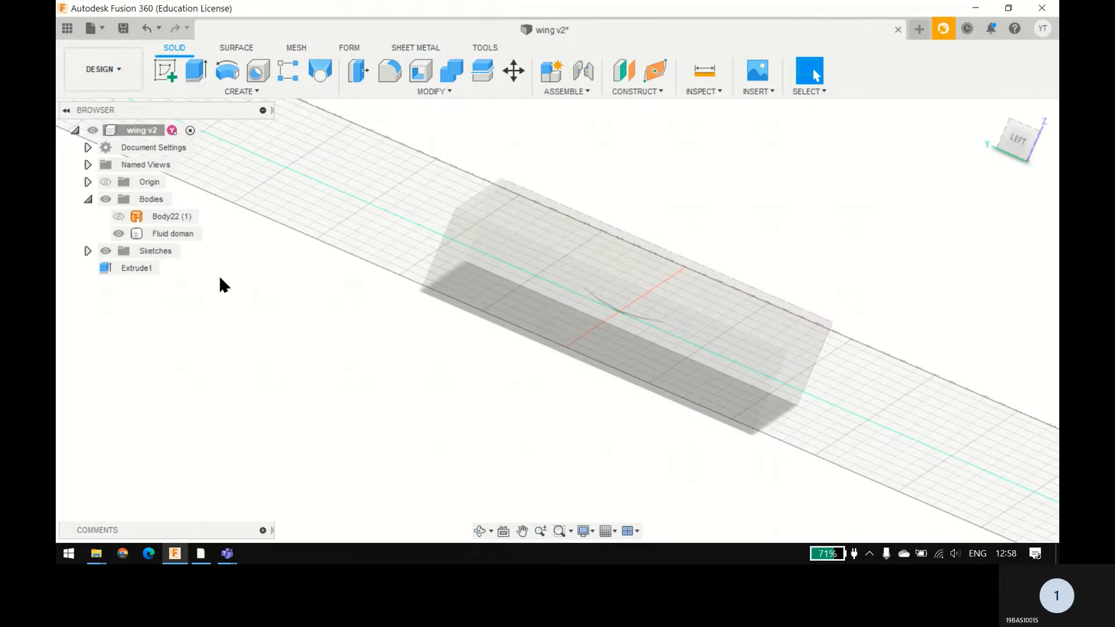
key("ctrl+z")
key("ctrl+z")
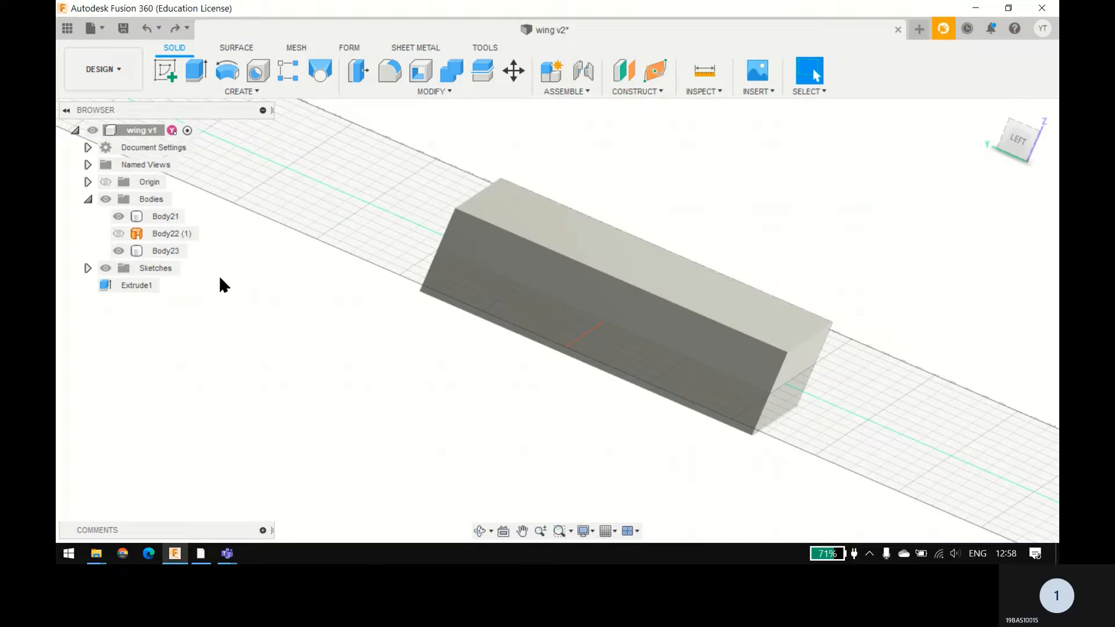
mouse_move(314, 278)
middle_mouse_down("shift")
mouse_move(304, 314)
mouse_move(290, 250)
mouse_move(279, 263)
middle_mouse_up("shift")
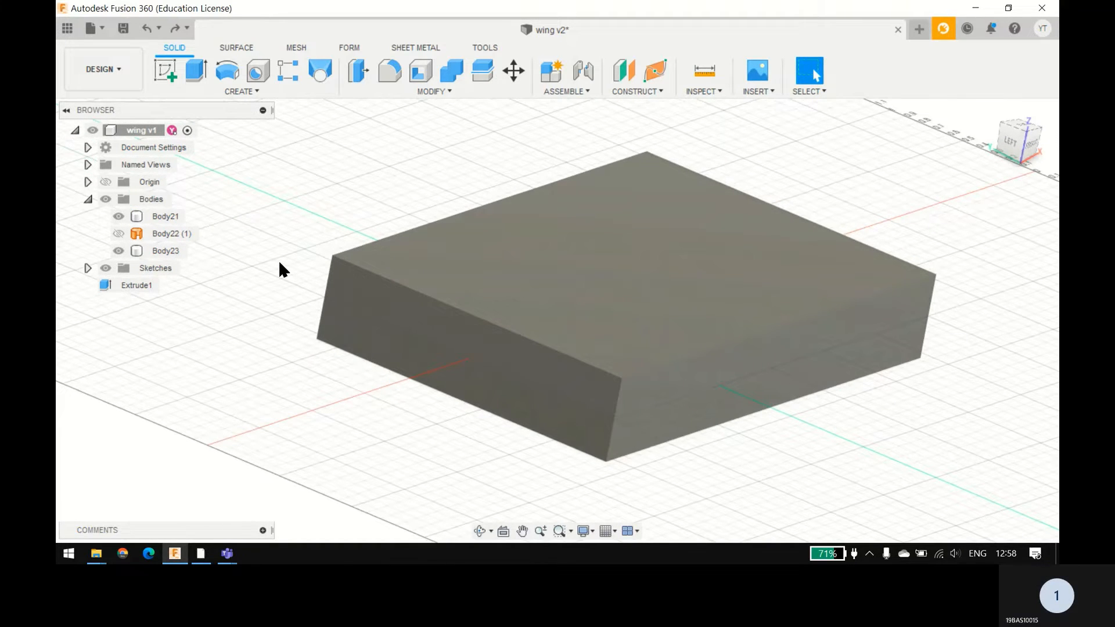
key("ctrl+z")
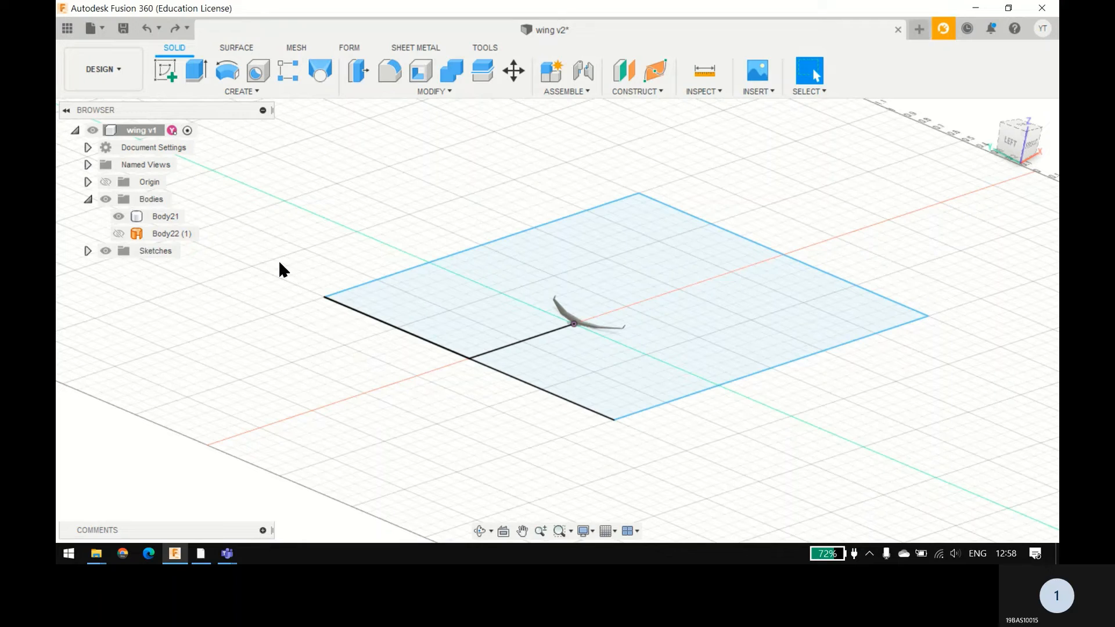
key("ctrl+y")
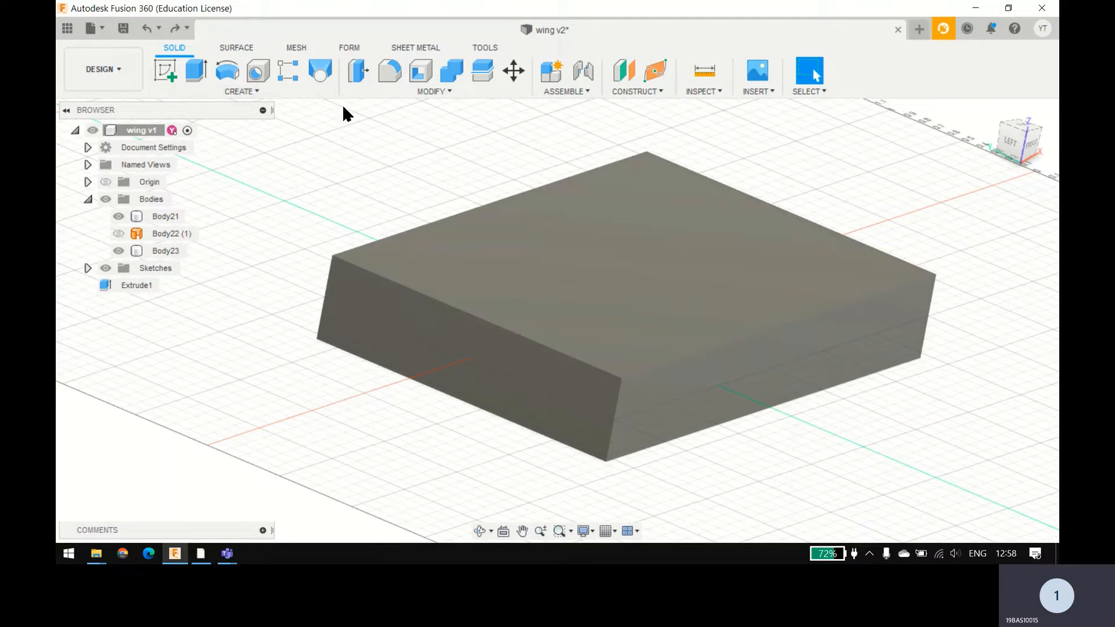
Step: Rename the domain box Body23 as Air
left_click(119, 251)
double_click(157, 251)
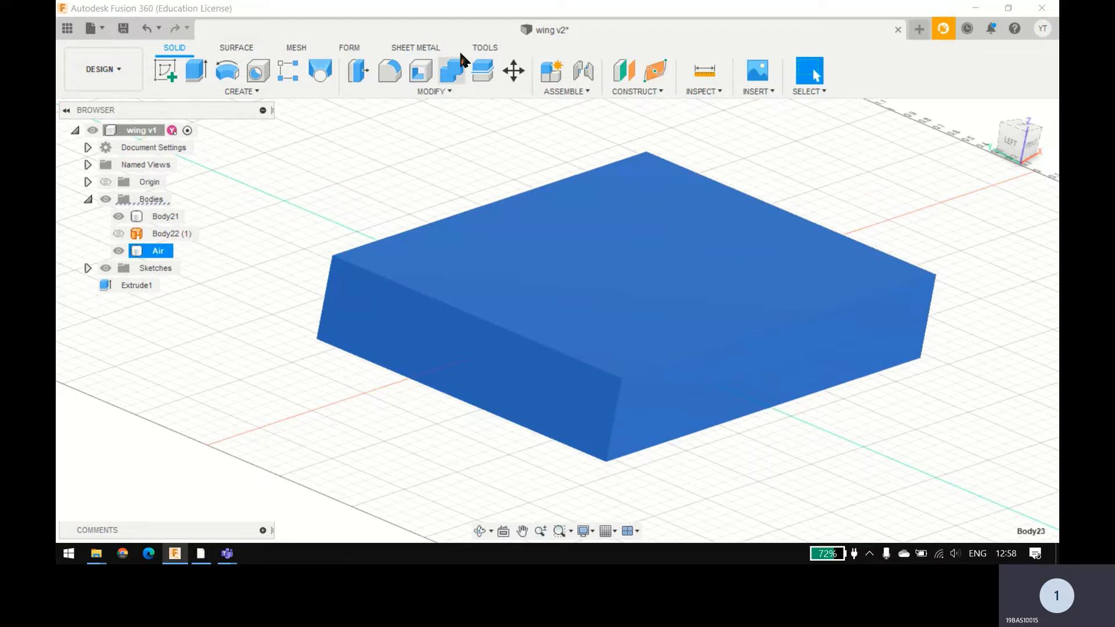
Step: Split the Air box in half along the vertical origin plane that follows the red axis
left_click(410, 79)
left_click(388, 88)
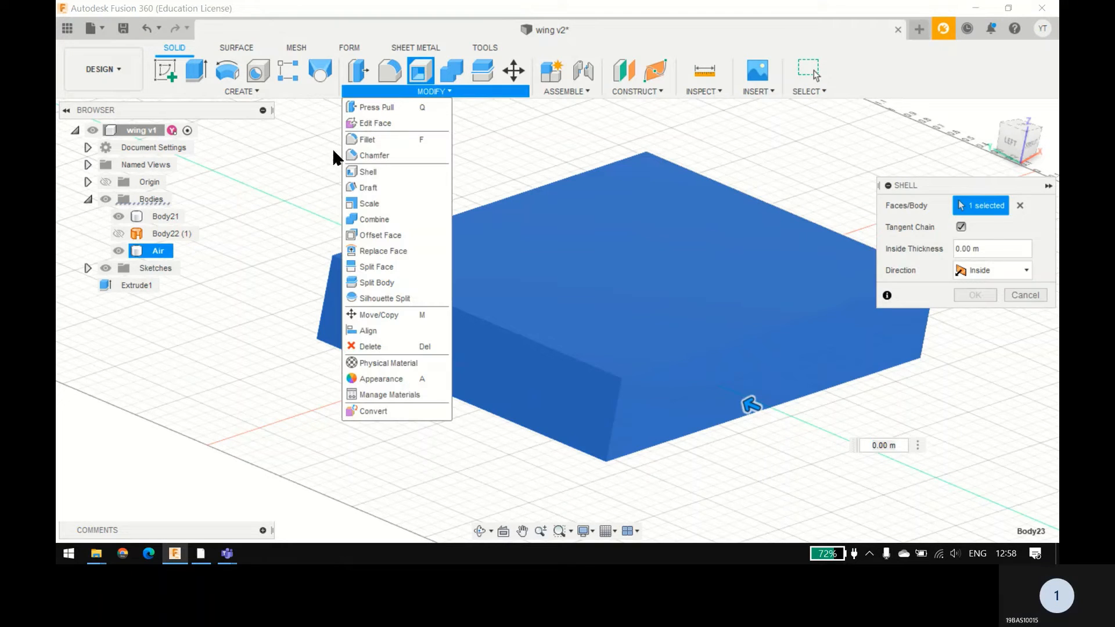
left_click(378, 284)
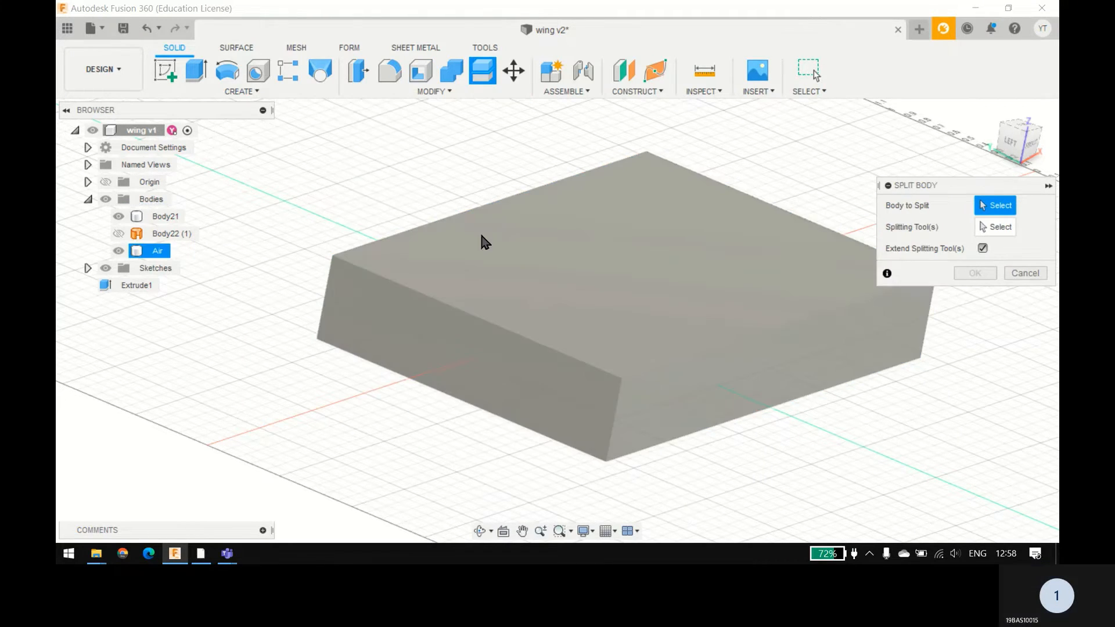
left_click(749, 274)
left_click(998, 228)
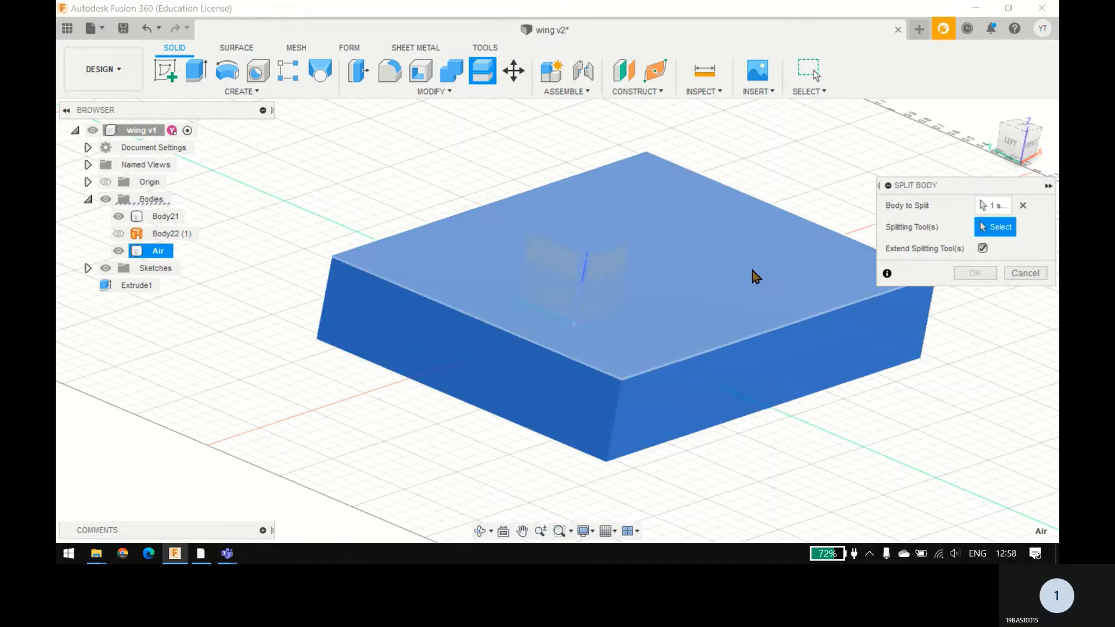
left_click(600, 259)
left_click(971, 251)
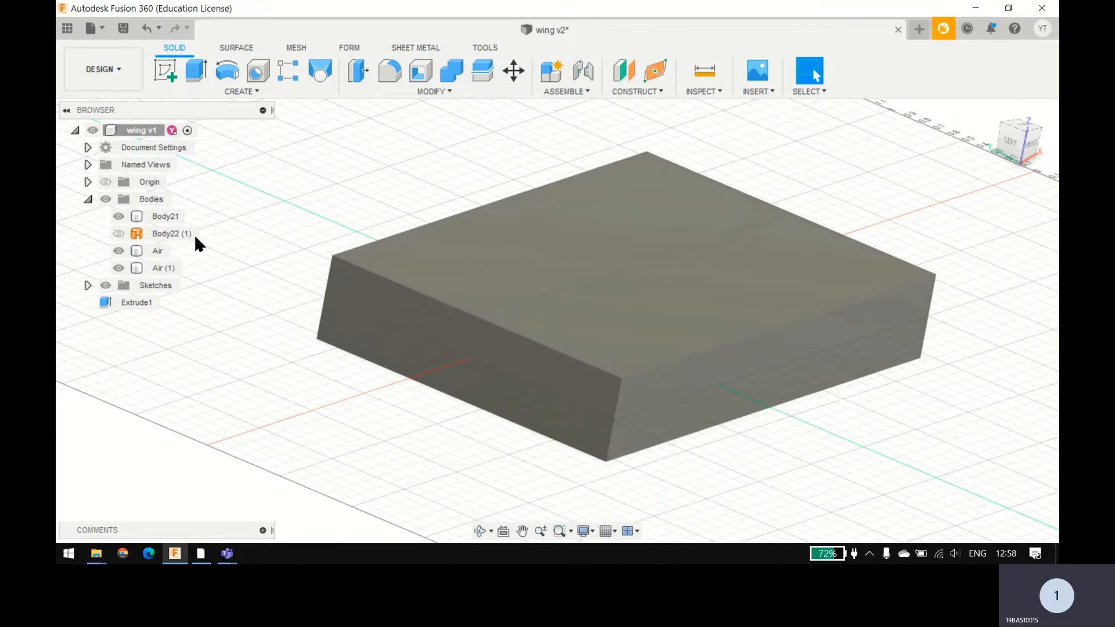
Step: Hide the Air (1) half of the split domain
left_click(170, 268)
right_click(175, 270)
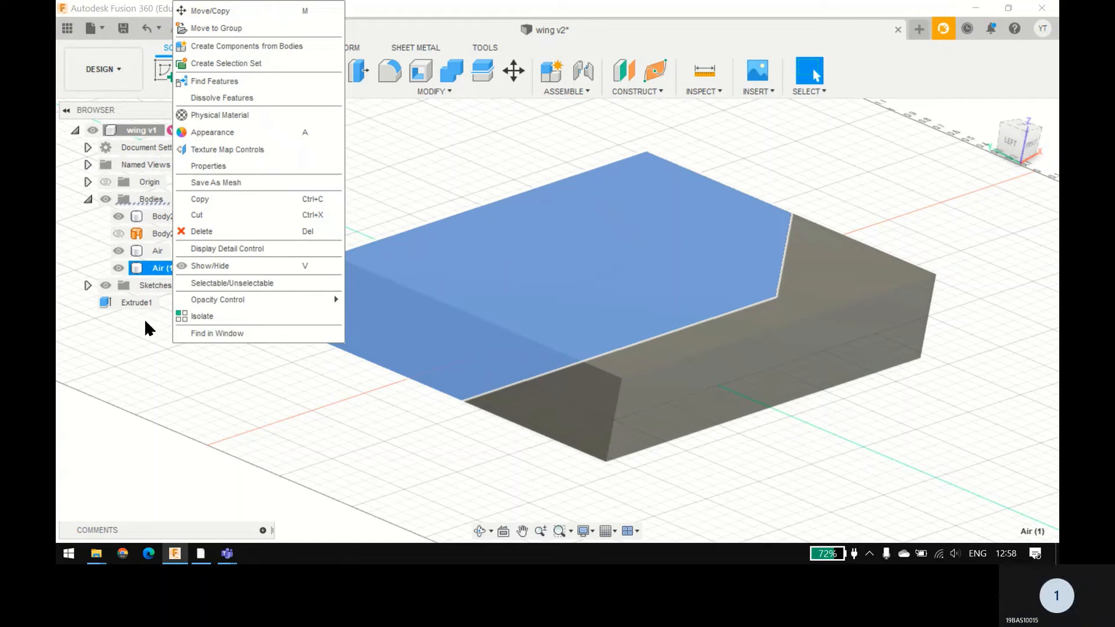
key("v")
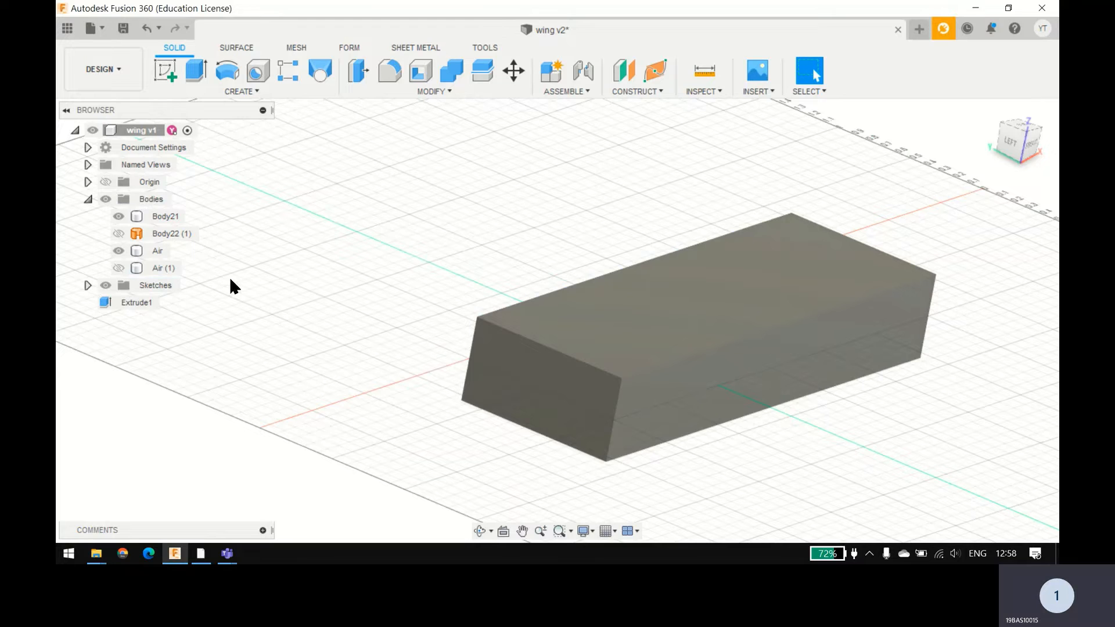
Step: Try to cut the wing Body21 out of Air with Combine, using New Component and Keep Tools, and cancel it
middle_click_drag(333, 294, 236, 168, "shift")
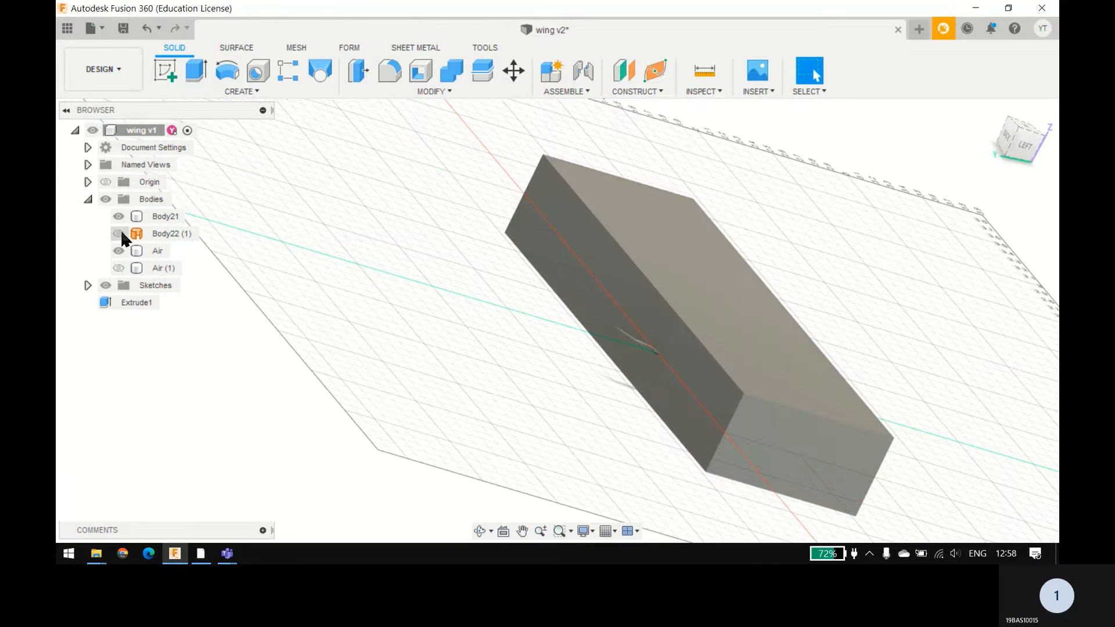
left_click(653, 344)
scroll(653, 345, "up", 3)
middle_click_drag(653, 344, 485, 416, "shift")
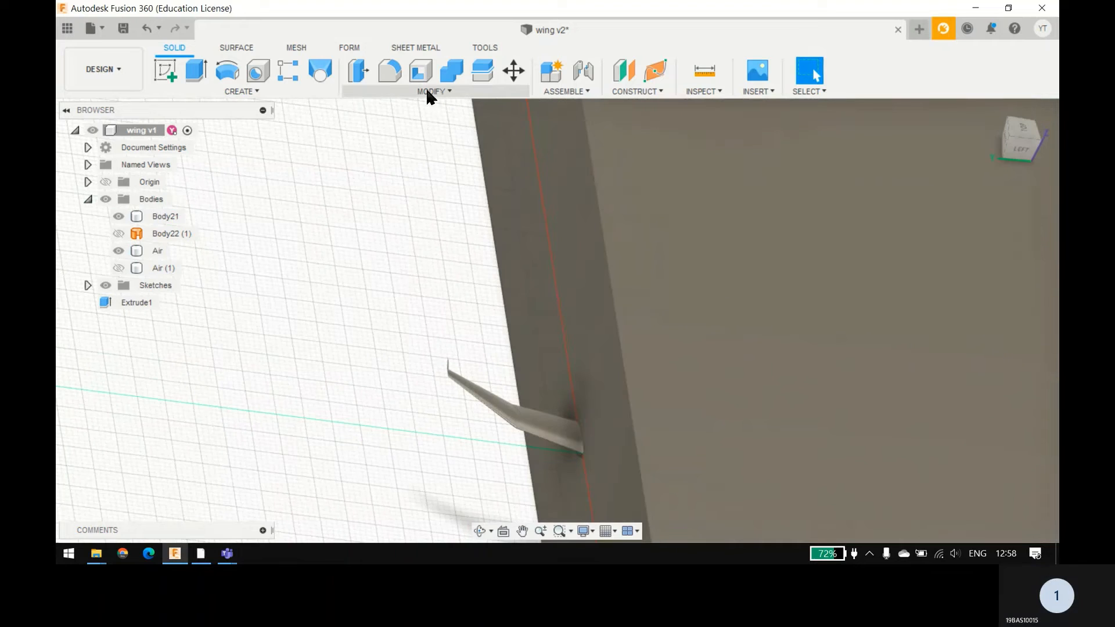
left_click(432, 91)
left_click(383, 201)
left_click(843, 261)
left_click(976, 248)
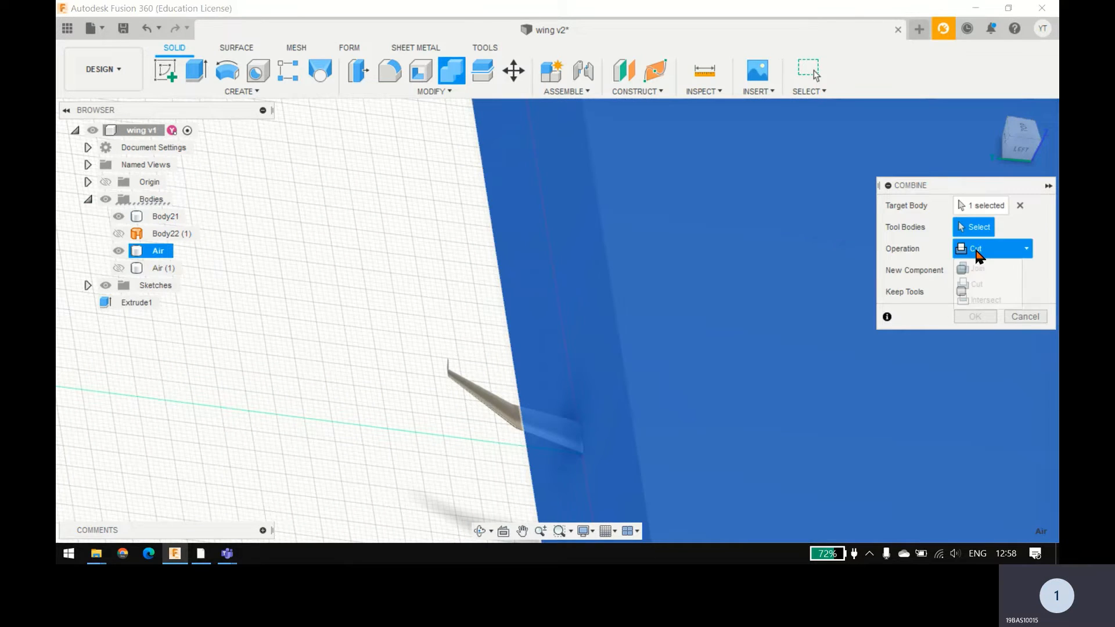
left_click(974, 246)
left_click(489, 403)
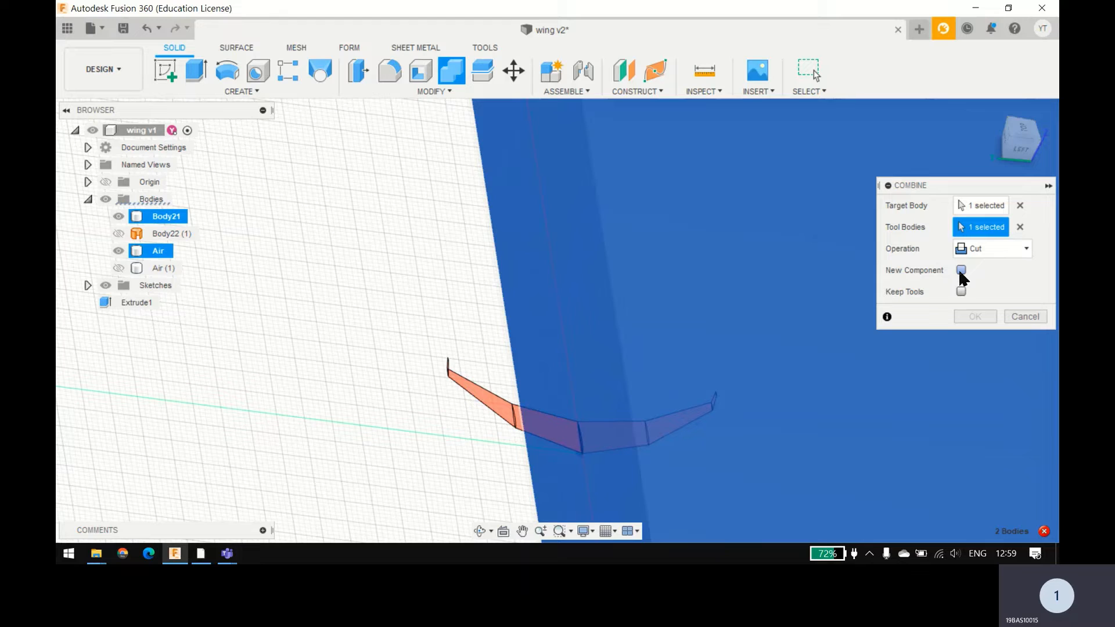
left_click(961, 292)
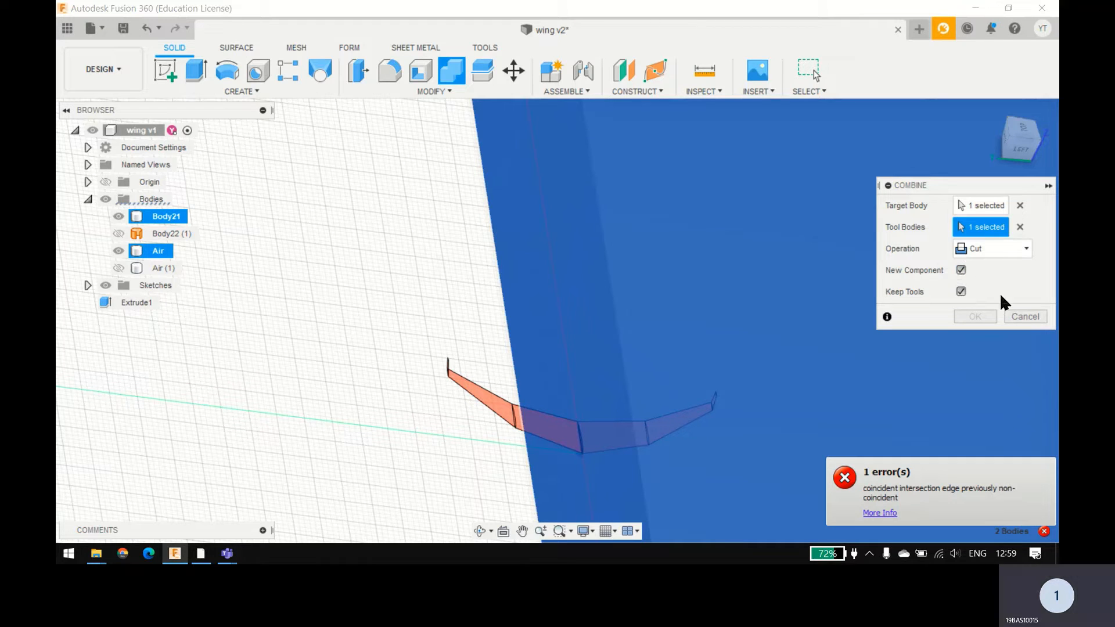
left_click(1025, 317)
Step: Undo the hiding of the Air (1) half
left_click(448, 269)
middle_click_drag(448, 269, 431, 249, "shift")
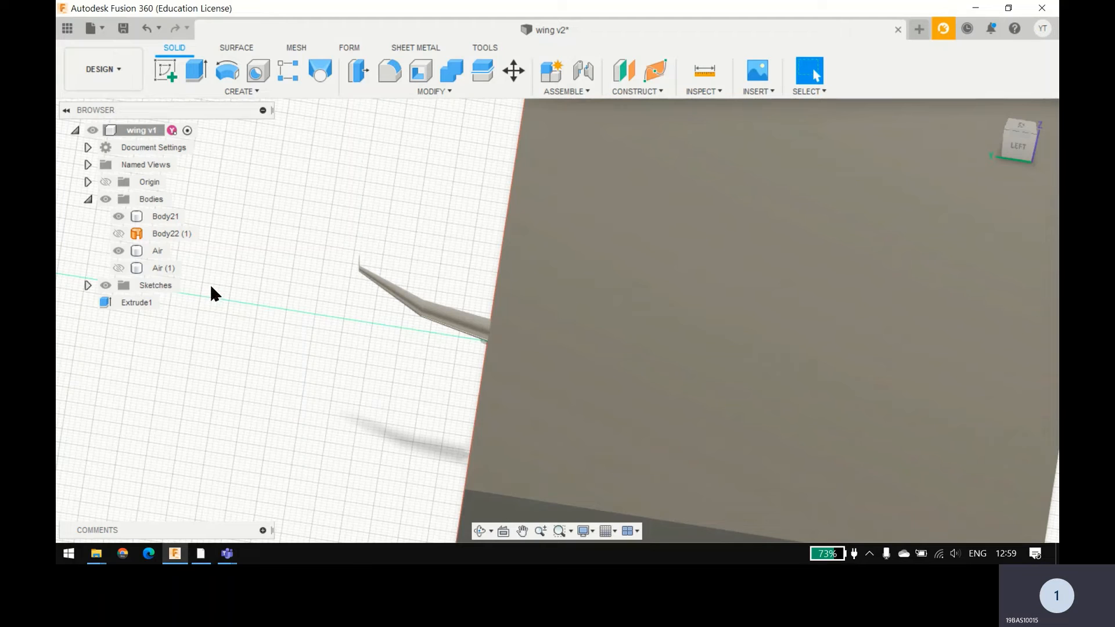
key("ctrl+z")
scroll(213, 292, "down", 5)
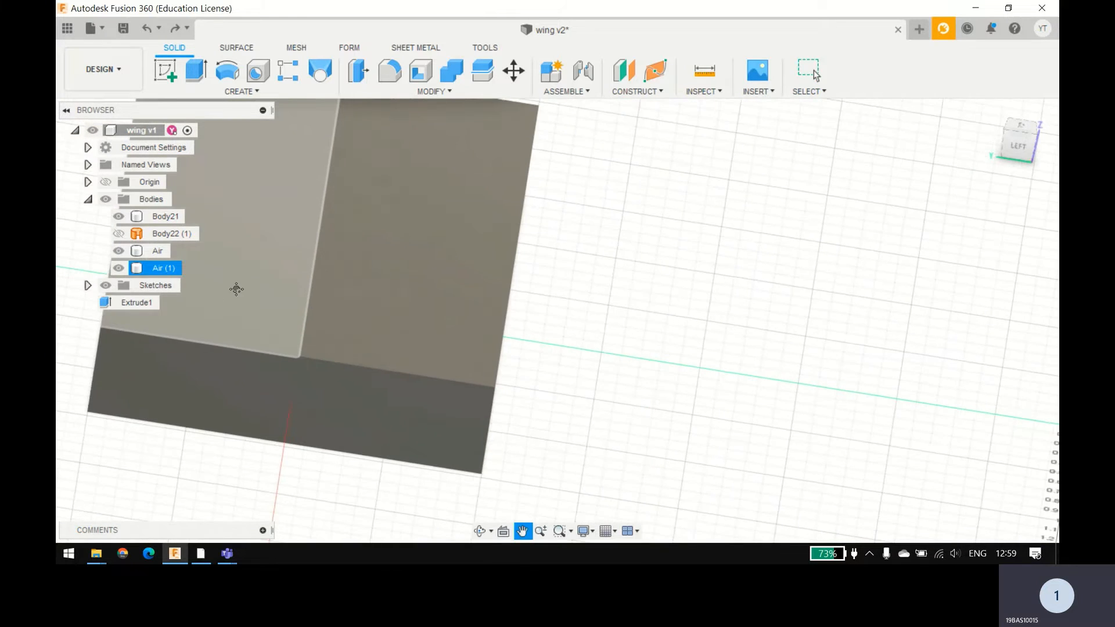
Step: Start a Split Body on Air (1), cancel it, and undo the earlier split of the Air box
left_click(398, 93)
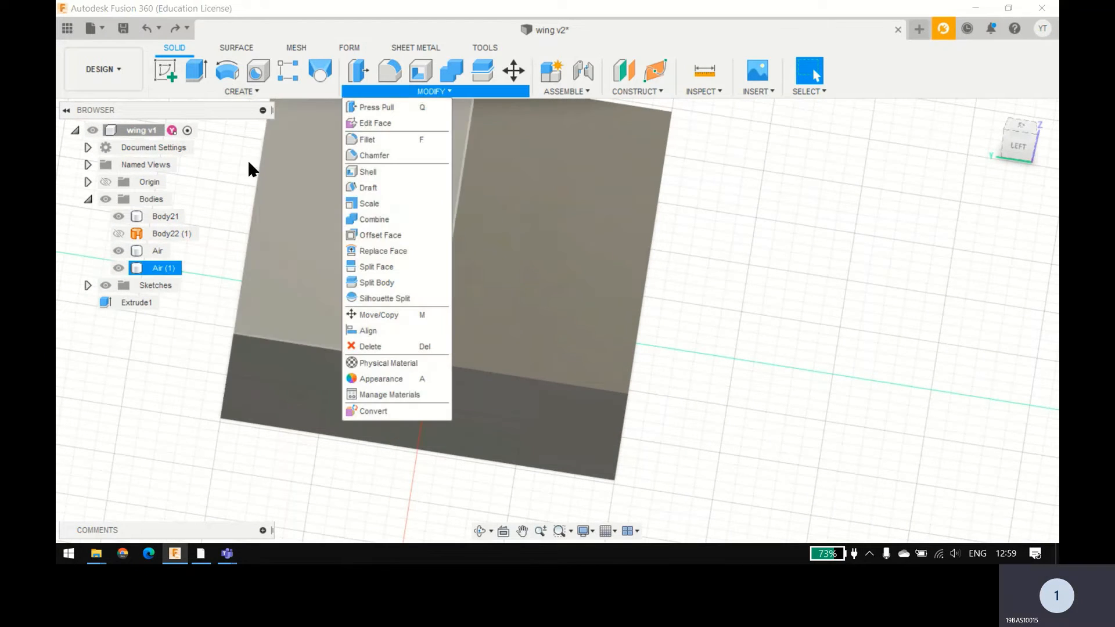
middle_click_drag(249, 194, 372, 213)
left_click(423, 93)
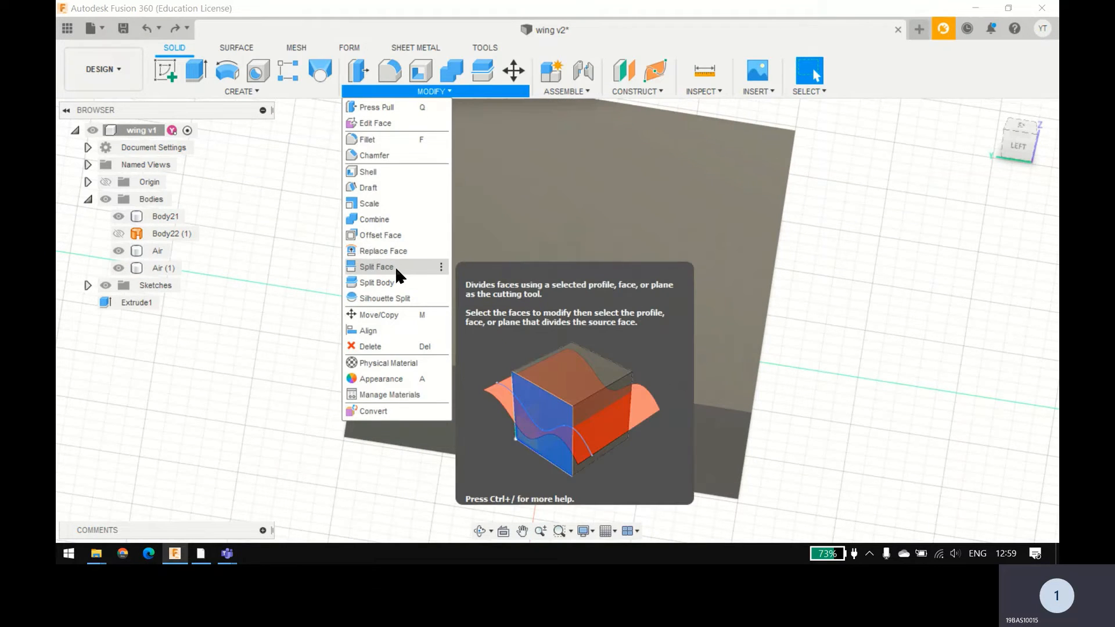
left_click(385, 281)
left_click(542, 277)
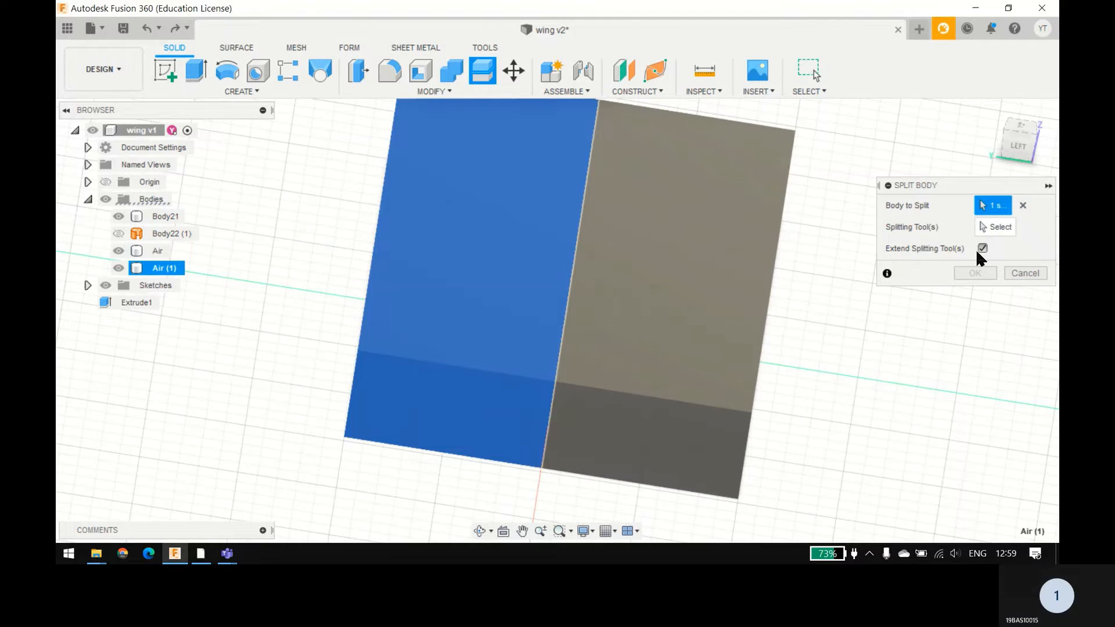
left_click(1023, 272)
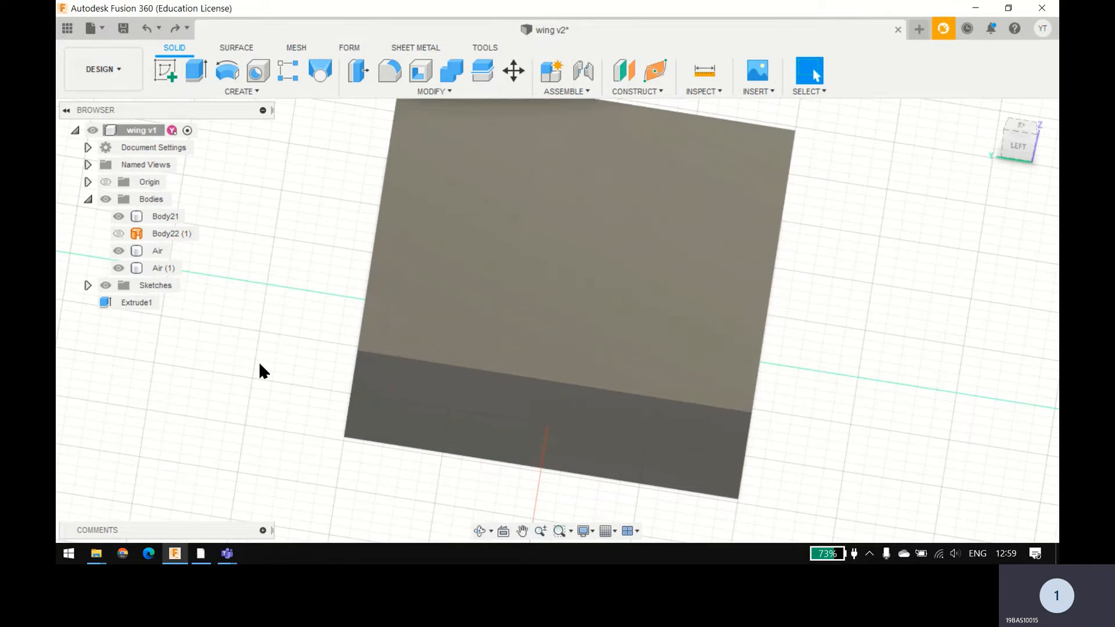
key("ctrl+z")
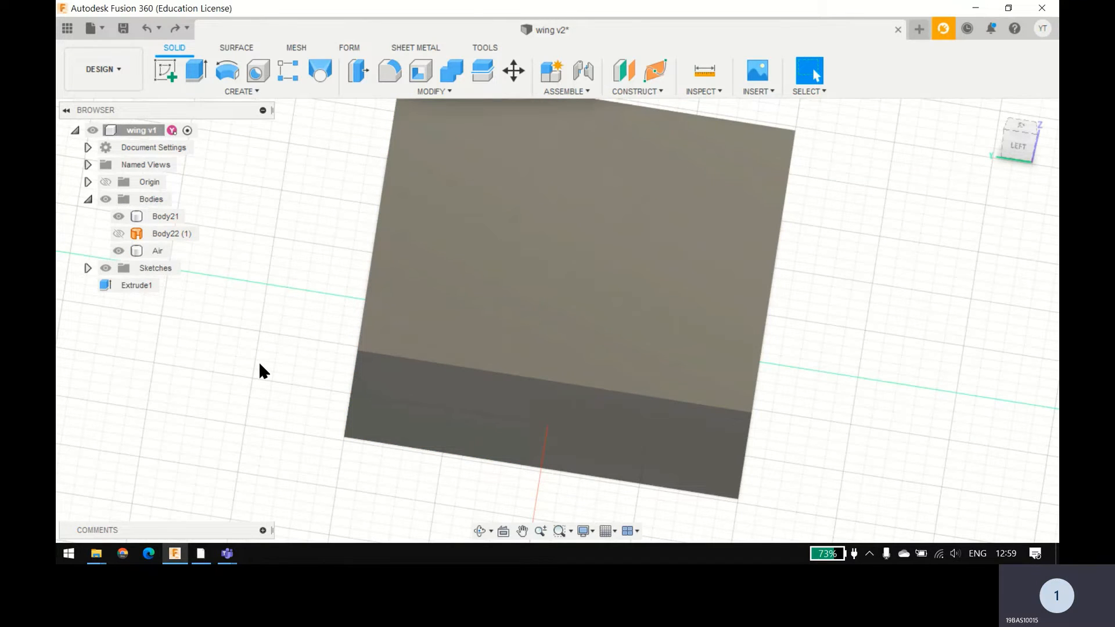
Step: Split Body21 and Air together with the vertical origin plane along the red axis, and hide the Air half
left_click(379, 88)
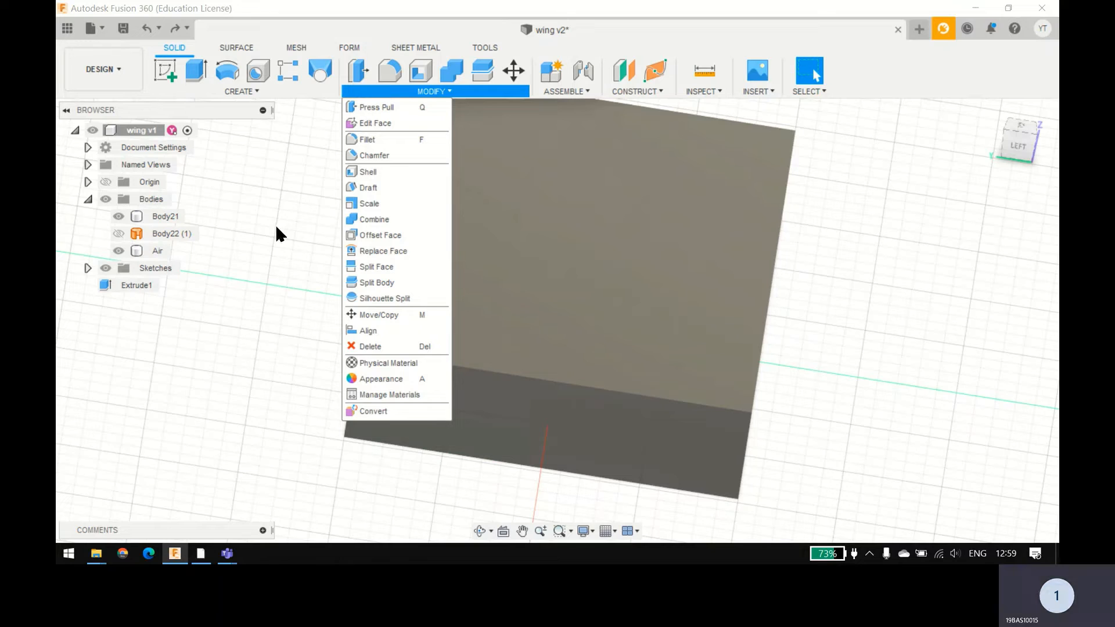
left_click(377, 283)
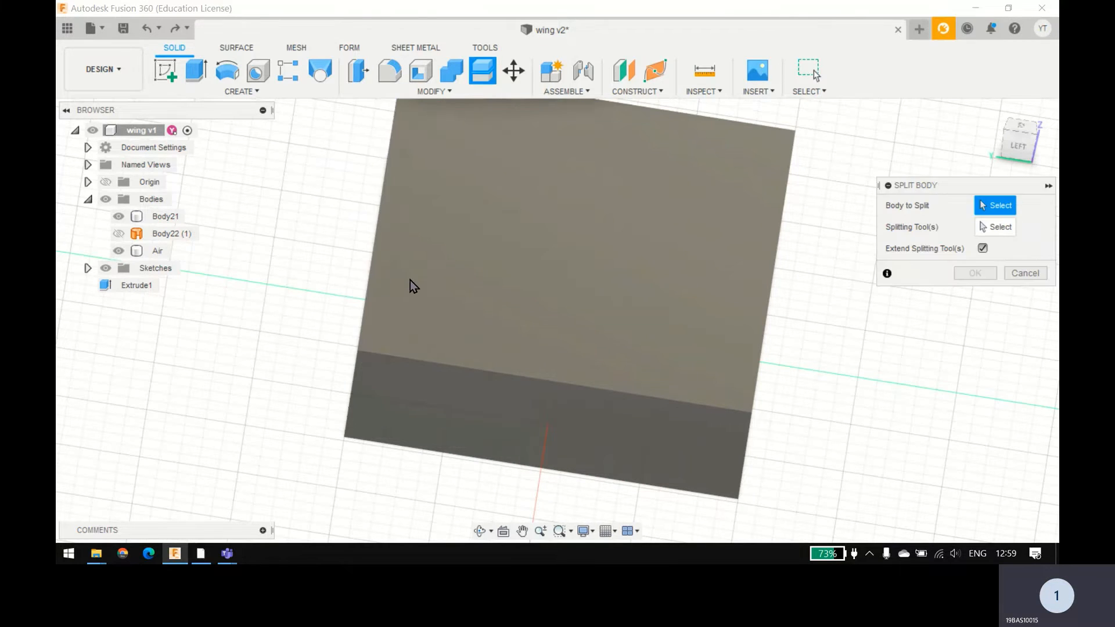
left_click(410, 280)
left_click(997, 228)
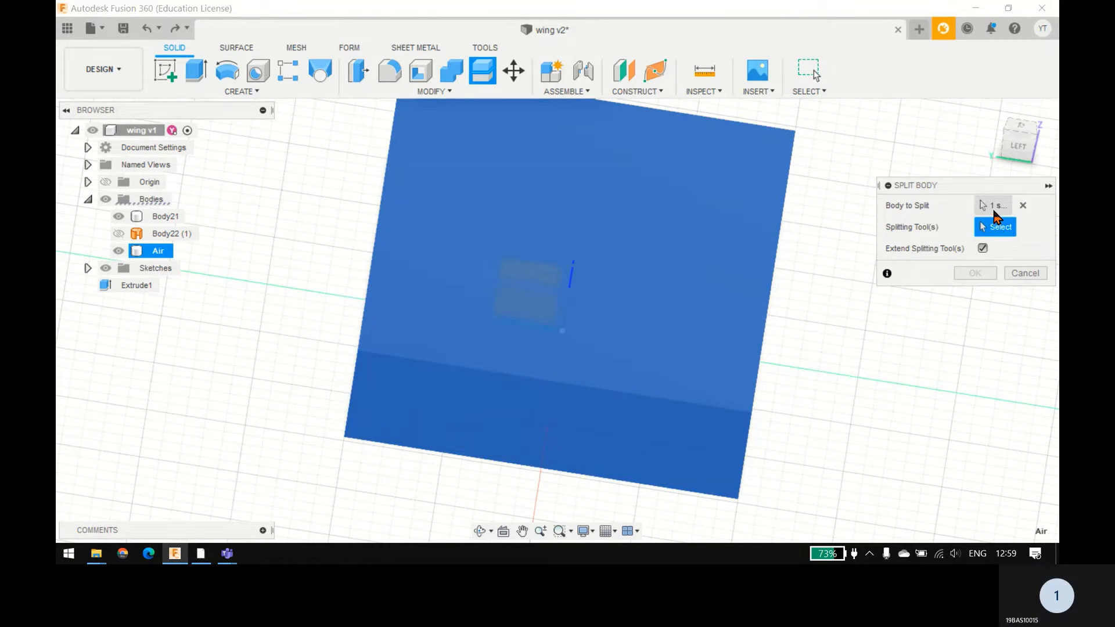
left_click(993, 205)
left_click(165, 219)
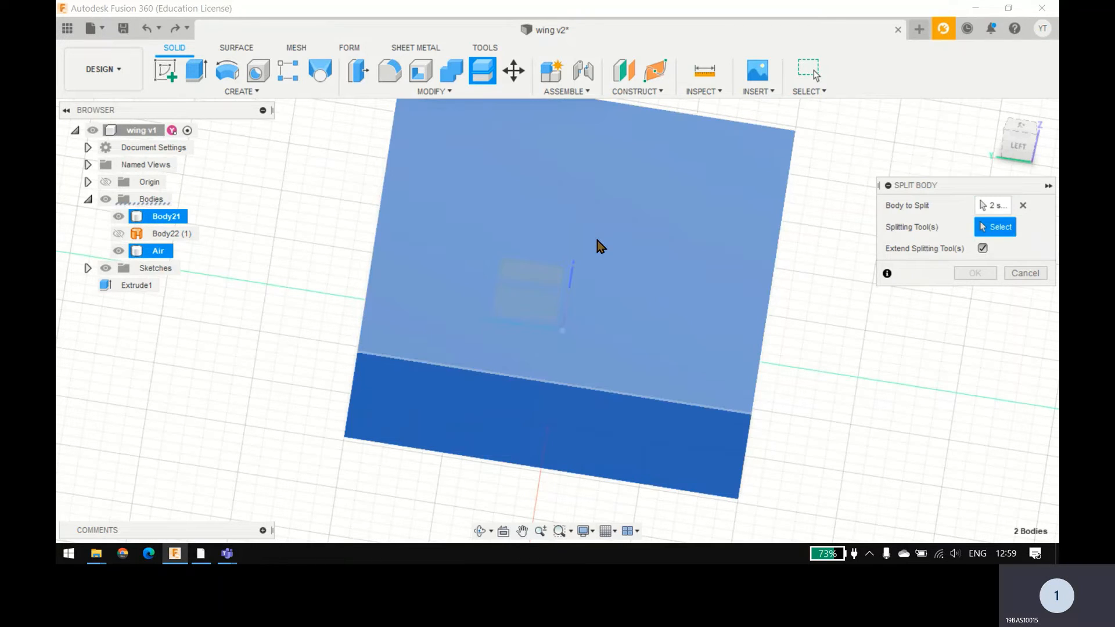
middle_click_drag(586, 256, 563, 244, "shift")
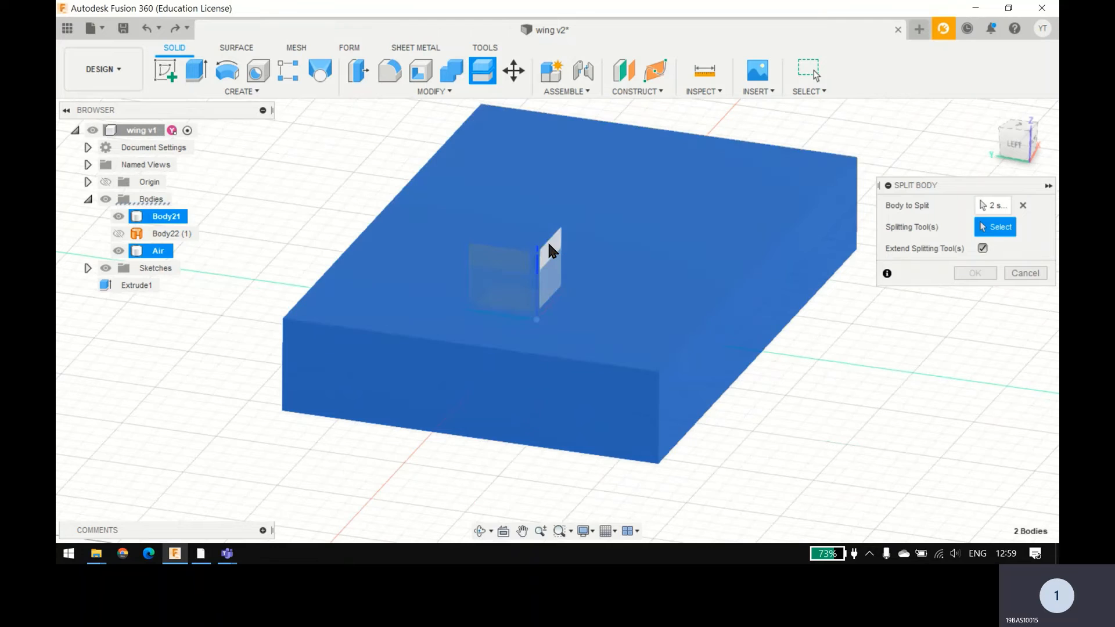
left_click(548, 242)
left_click(987, 250)
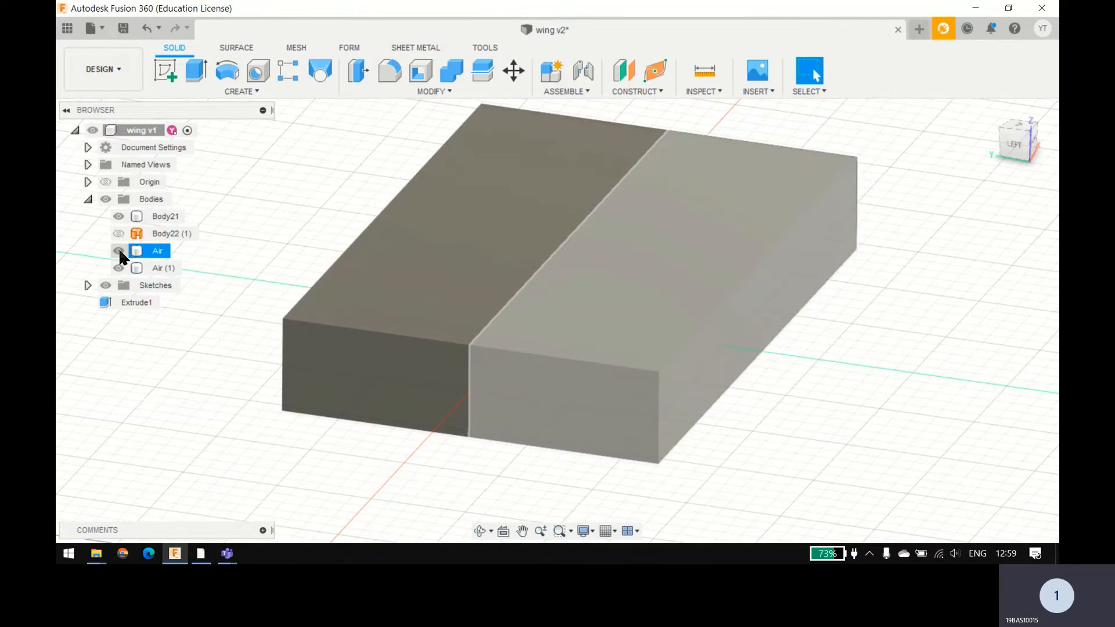
left_click(118, 250)
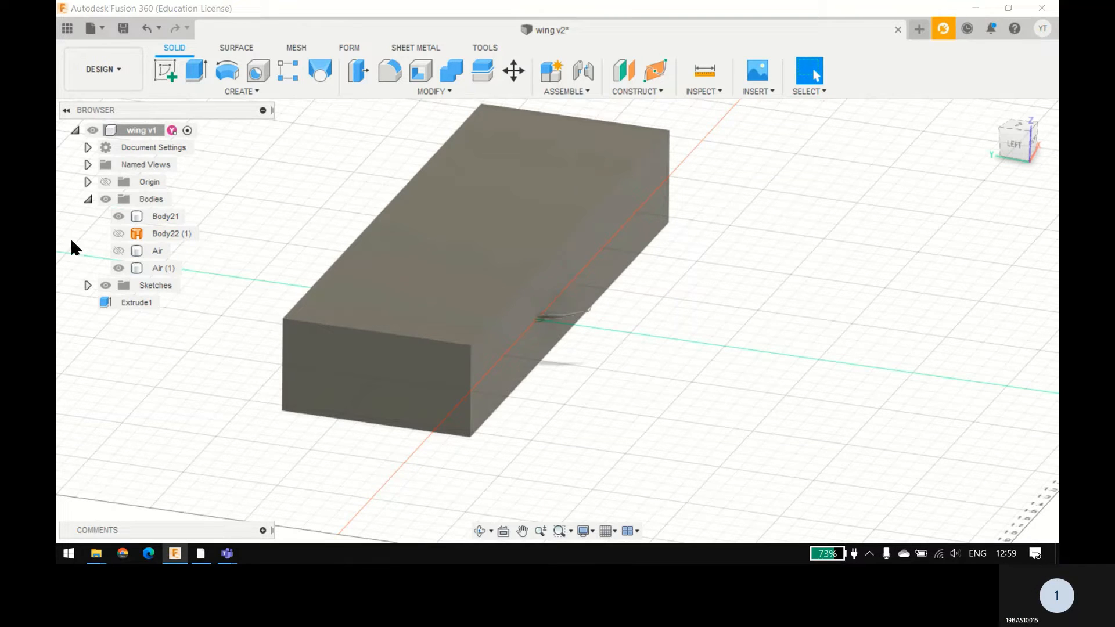
Step: Try to split the wing Body21 using the symmetry face of Air (1) as the splitting tool
scroll(269, 186, "up", 1)
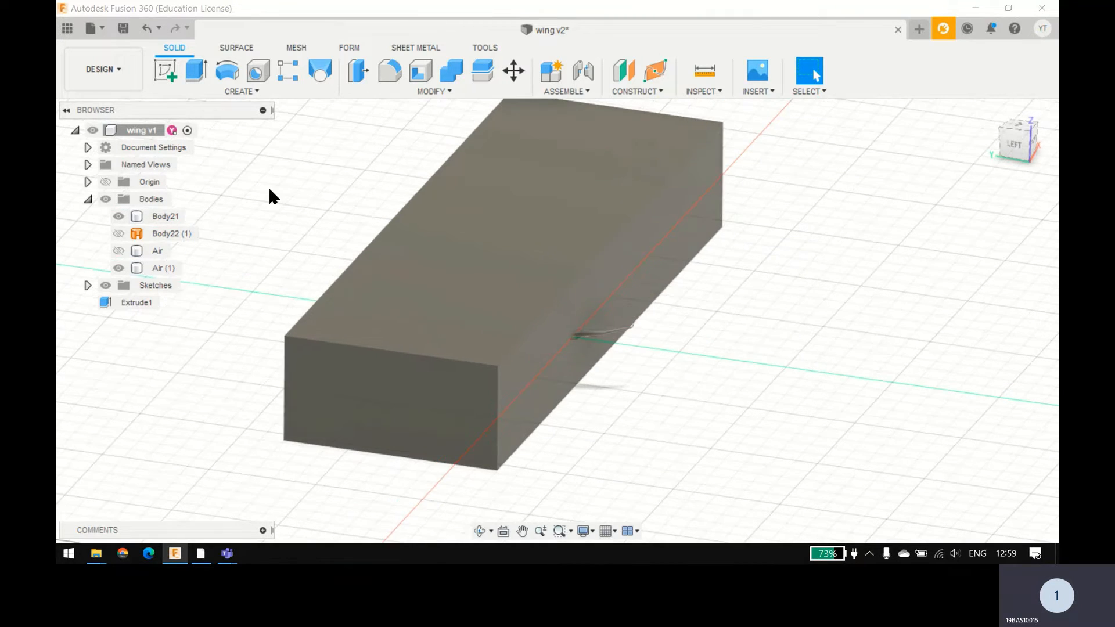
left_click(471, 91)
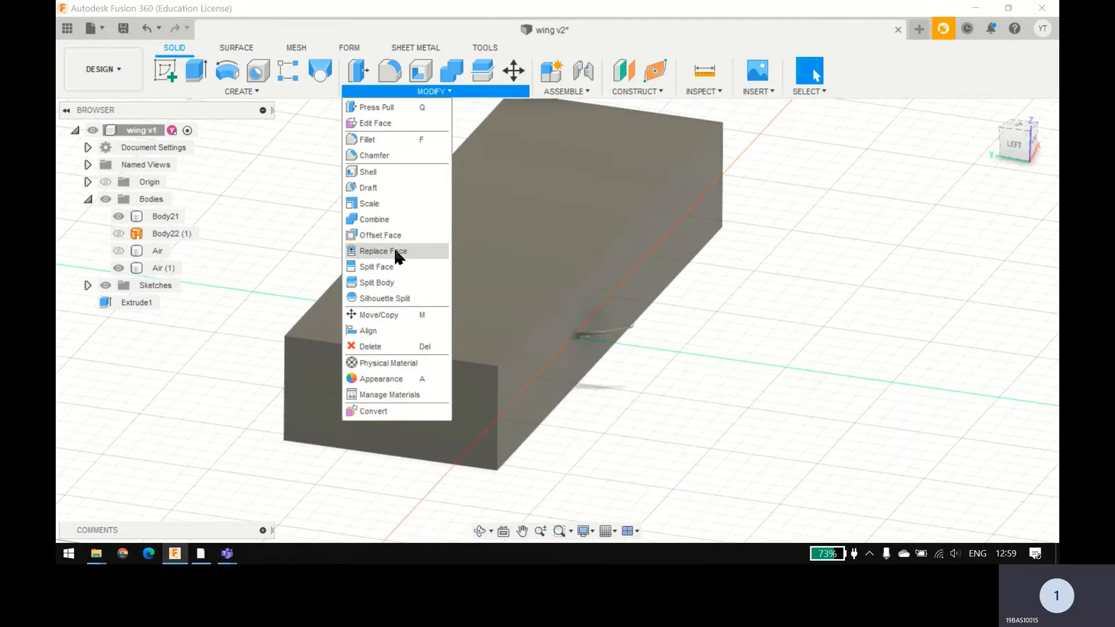
left_click(392, 282)
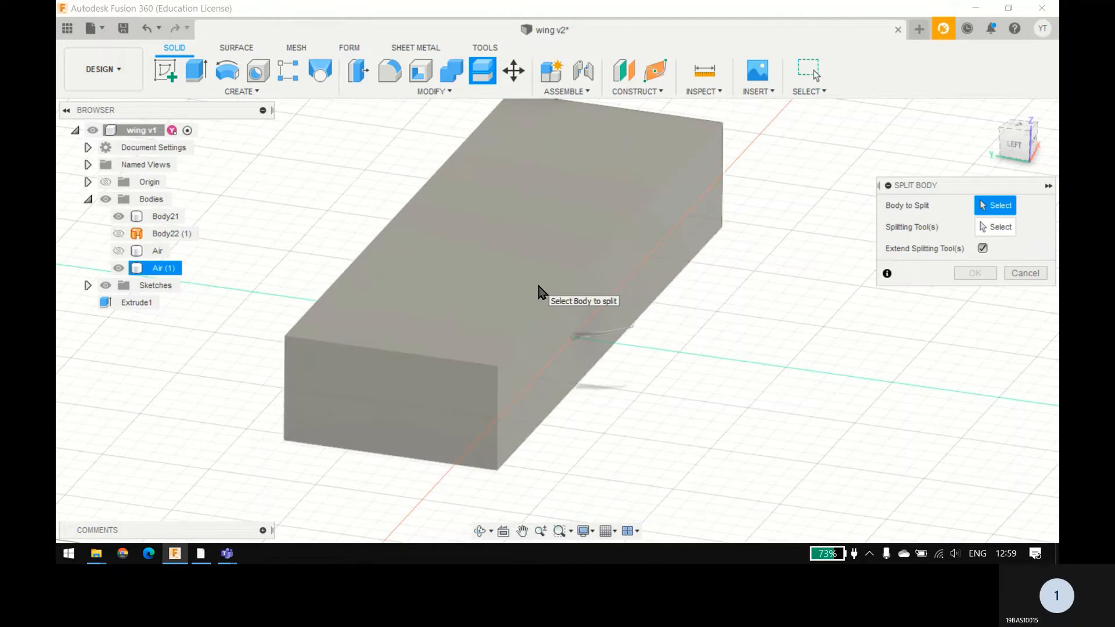
left_click(581, 326)
left_click(998, 227)
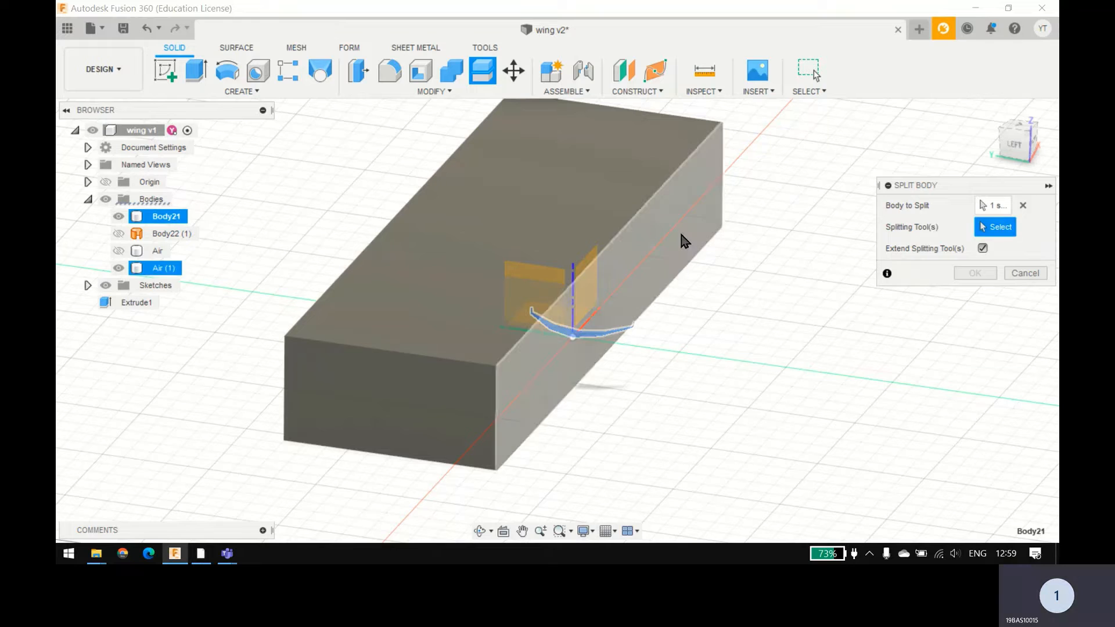
left_click(718, 235)
left_click(967, 281)
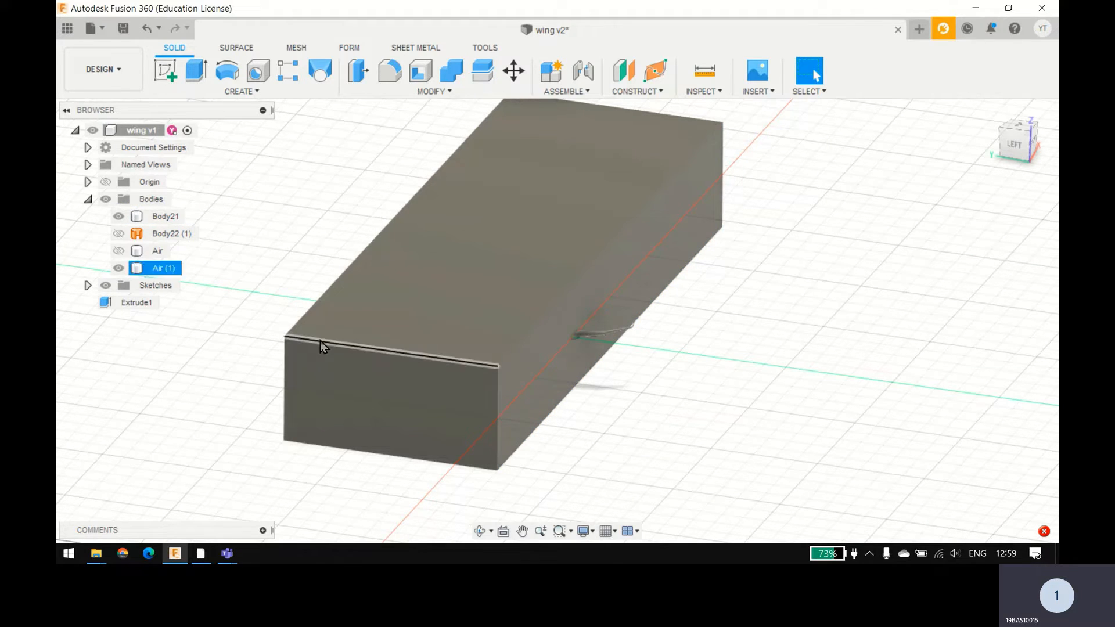
Step: Examine how the wing meets the symmetry face of Air (1), and check which geometry belongs to Body22 (1)
left_click(610, 333)
scroll(610, 337, "up", 5)
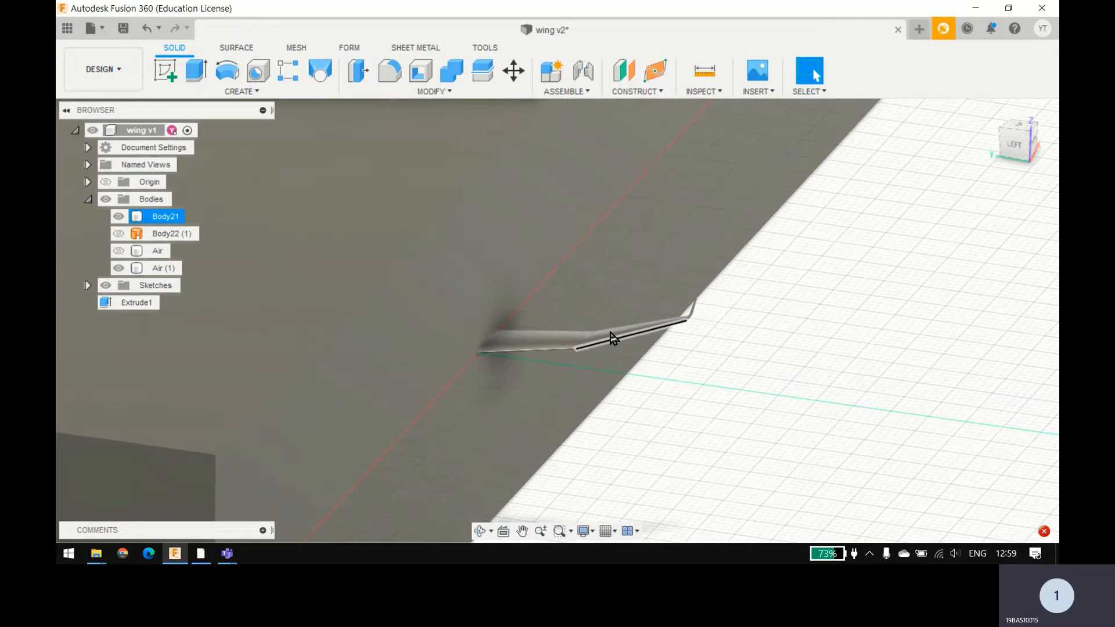
middle_click_drag(672, 356, 694, 353, "shift")
scroll(691, 335, "down", 2)
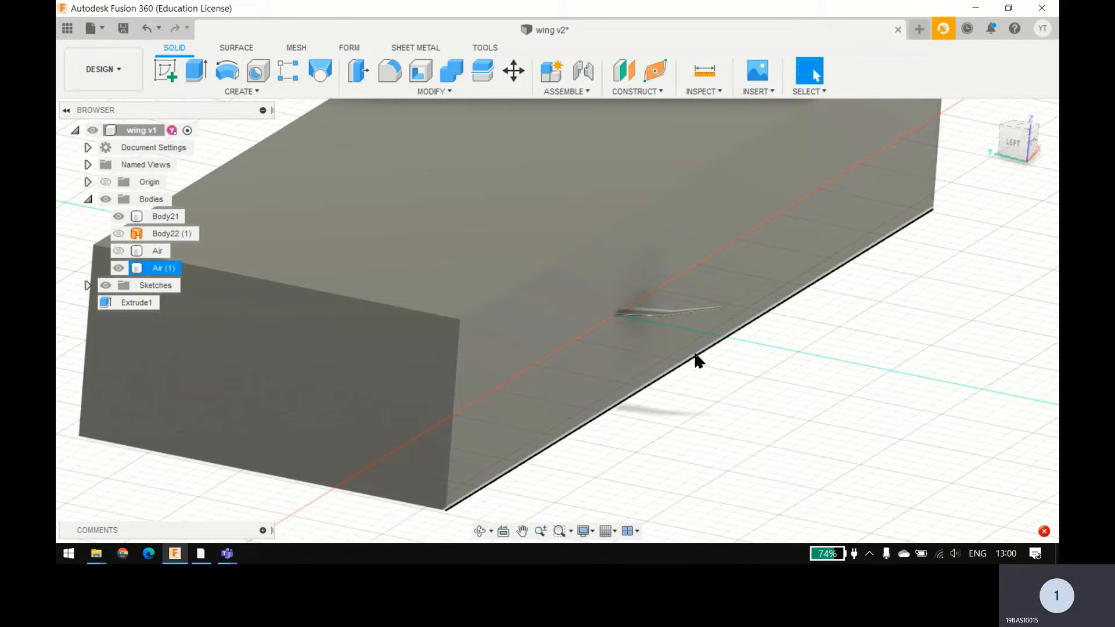
scroll(697, 360, "down", 4)
middle_click_drag(695, 354, 659, 358)
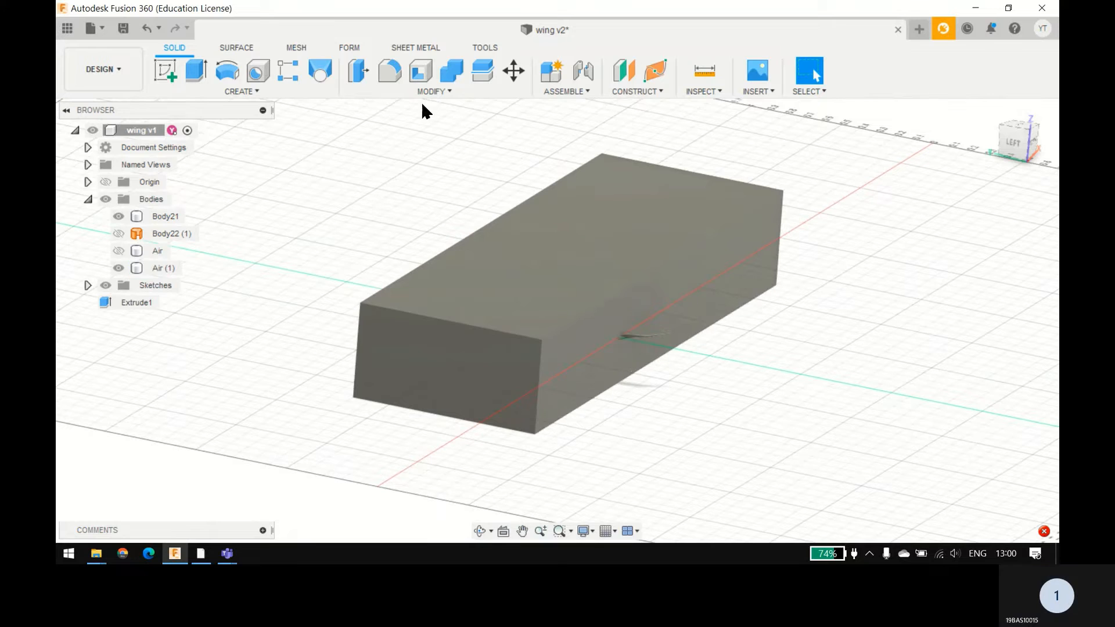
left_click(386, 93)
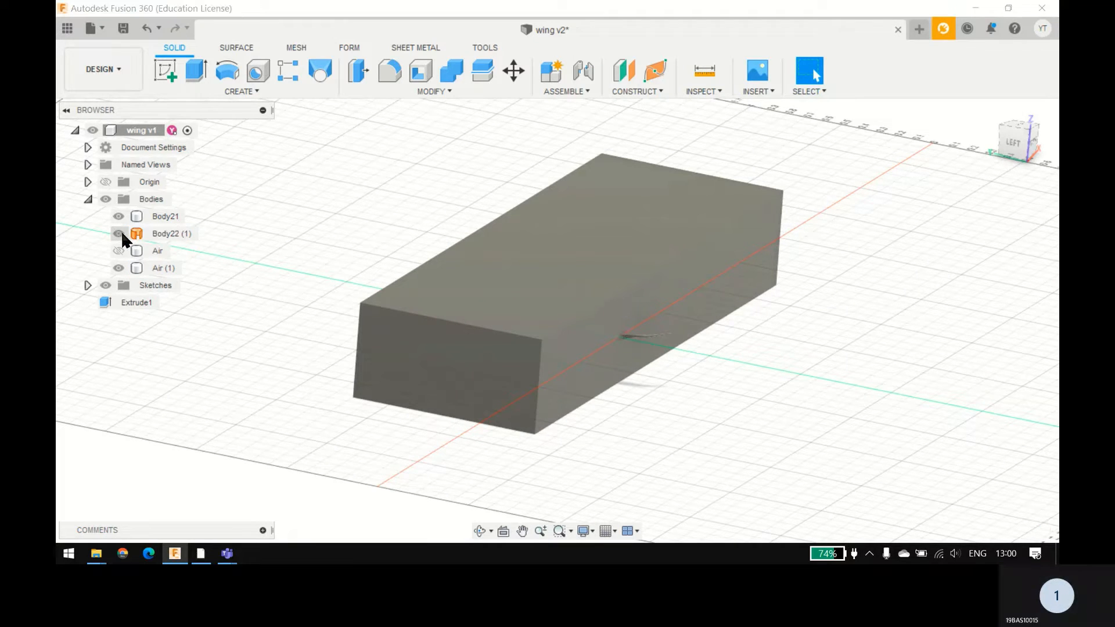
left_click(145, 233)
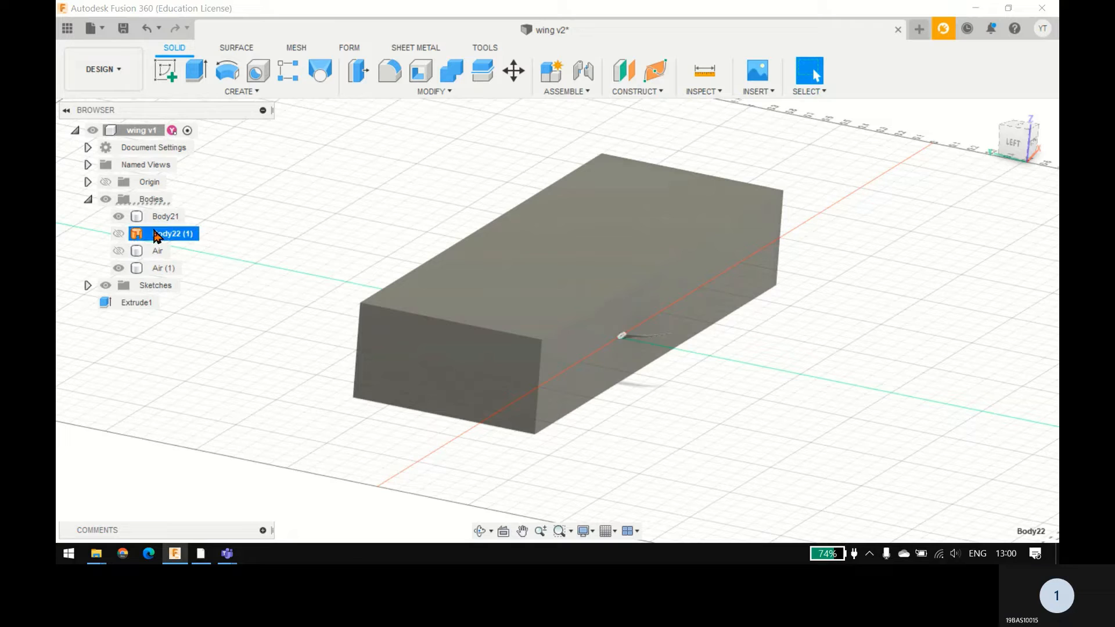
Step: Examine the wing root where Body21 passes through the symmetry face of Air (1)
left_click(603, 323)
left_click(620, 333)
scroll(620, 333, "up", 5)
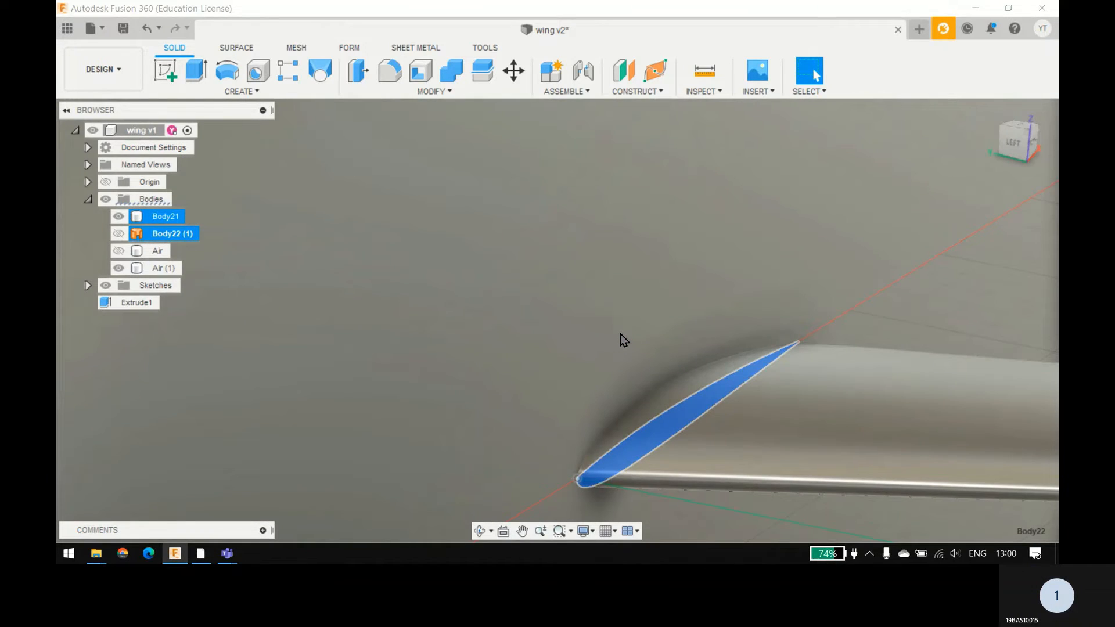
left_click(620, 334)
scroll(346, 288, "down", 5)
scroll(605, 343, "down", 5)
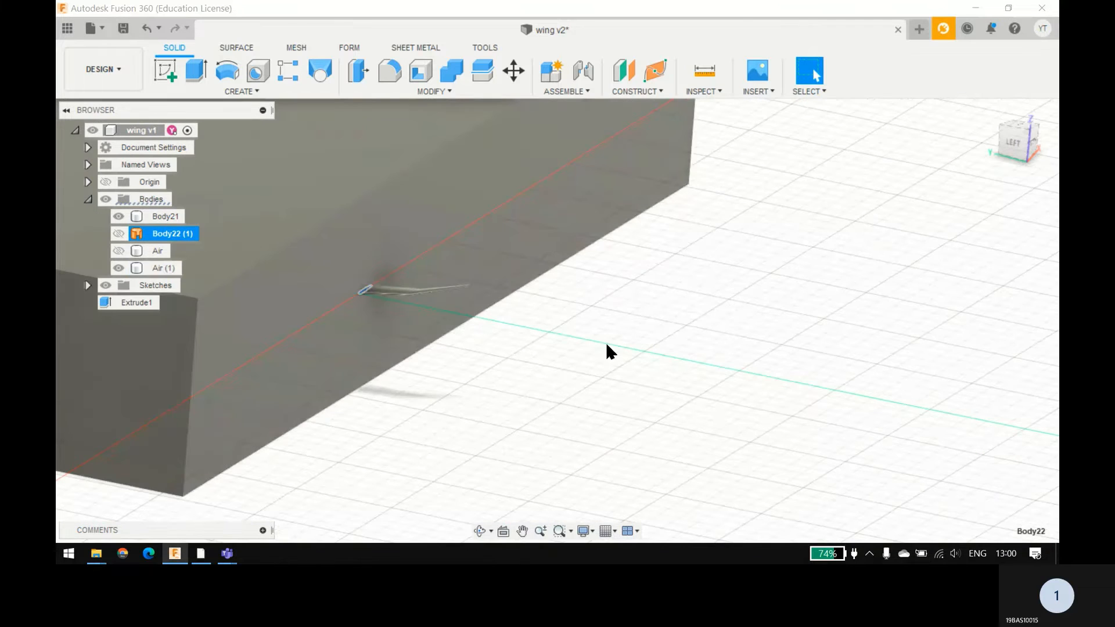
left_click(563, 377)
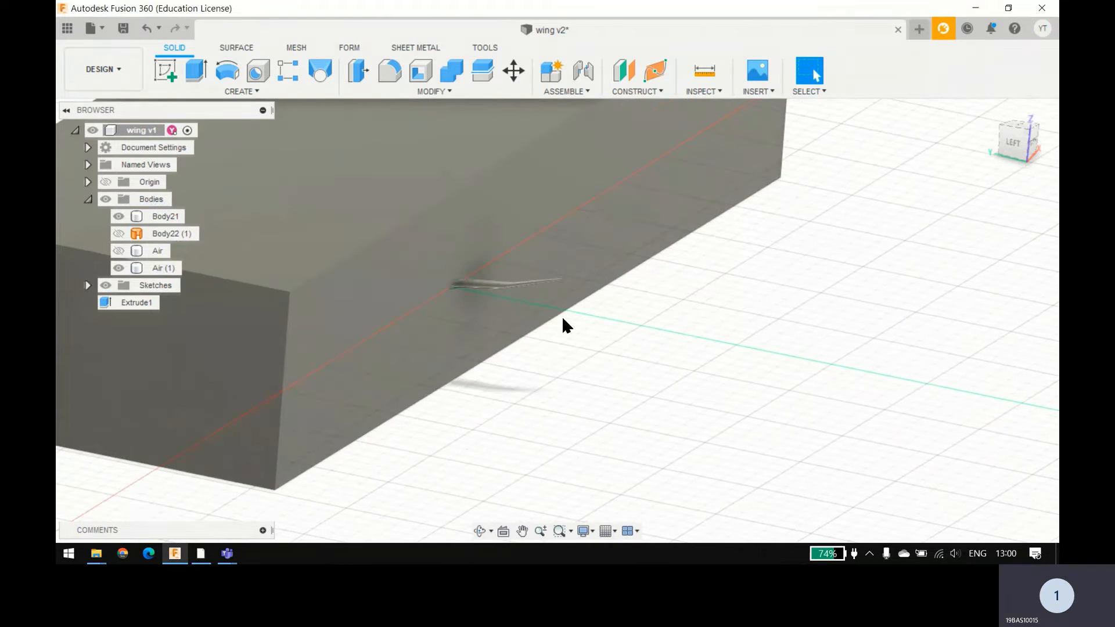
middle_click_drag(562, 316, 576, 314)
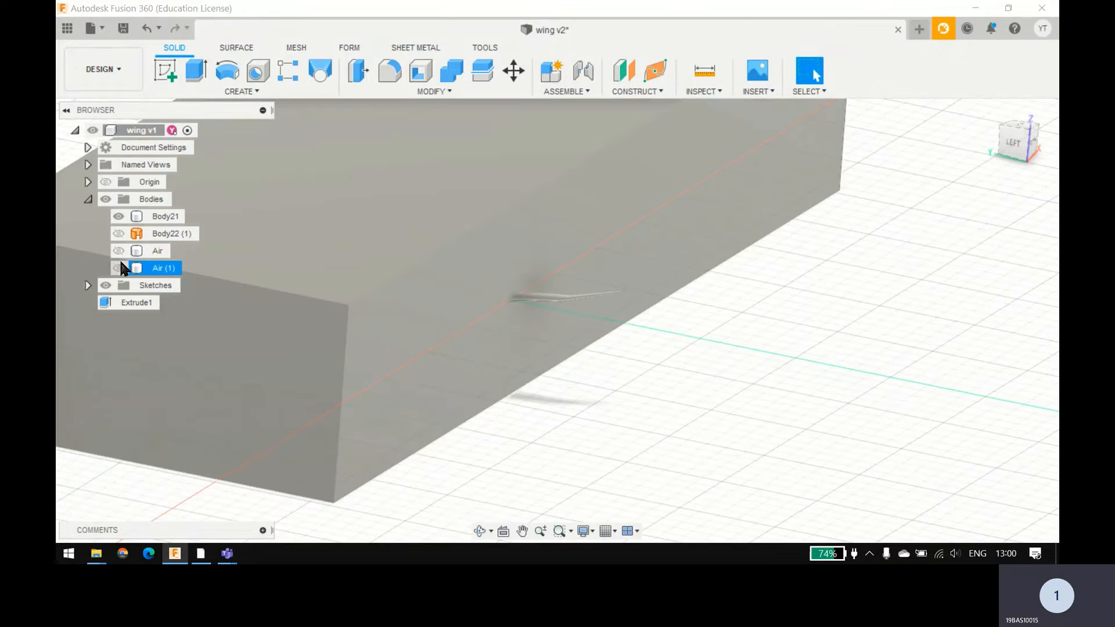
Step: Hide Air (1) to inspect the whole Body21 wing, and toggle the visibility of Body22 (1)
left_click(119, 267)
scroll(530, 297, "up", 6)
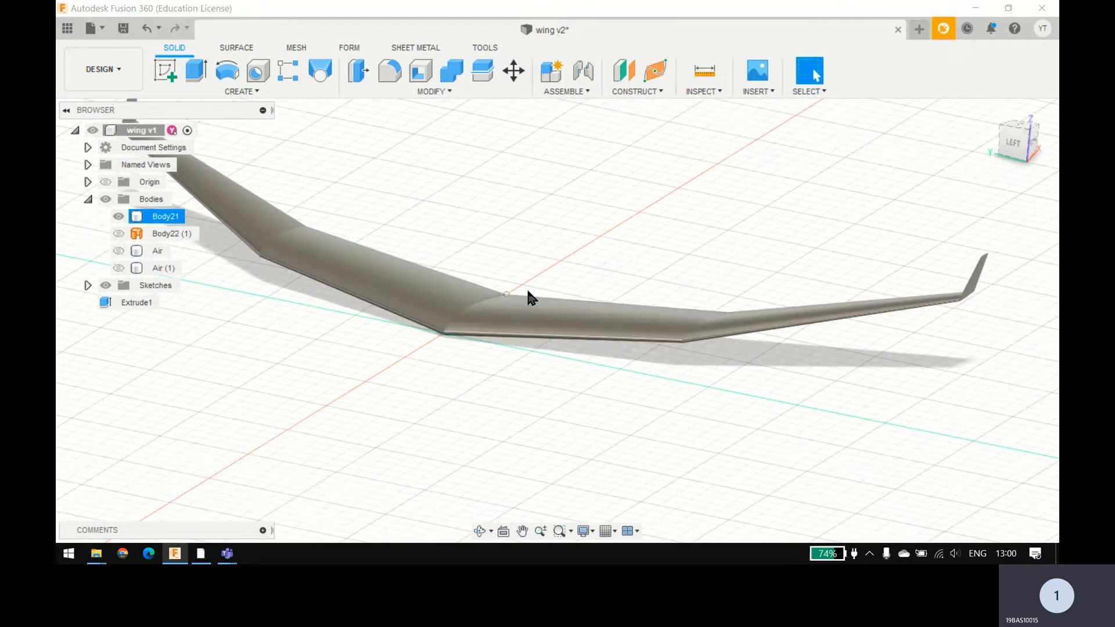
left_click(528, 330)
left_click(119, 234)
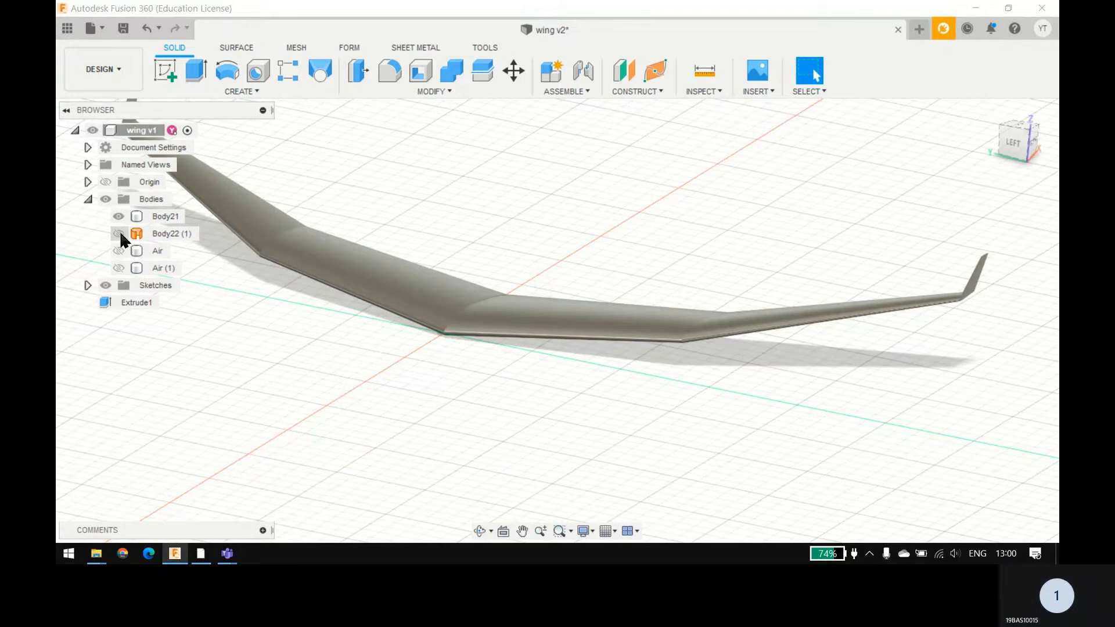
left_click(123, 236)
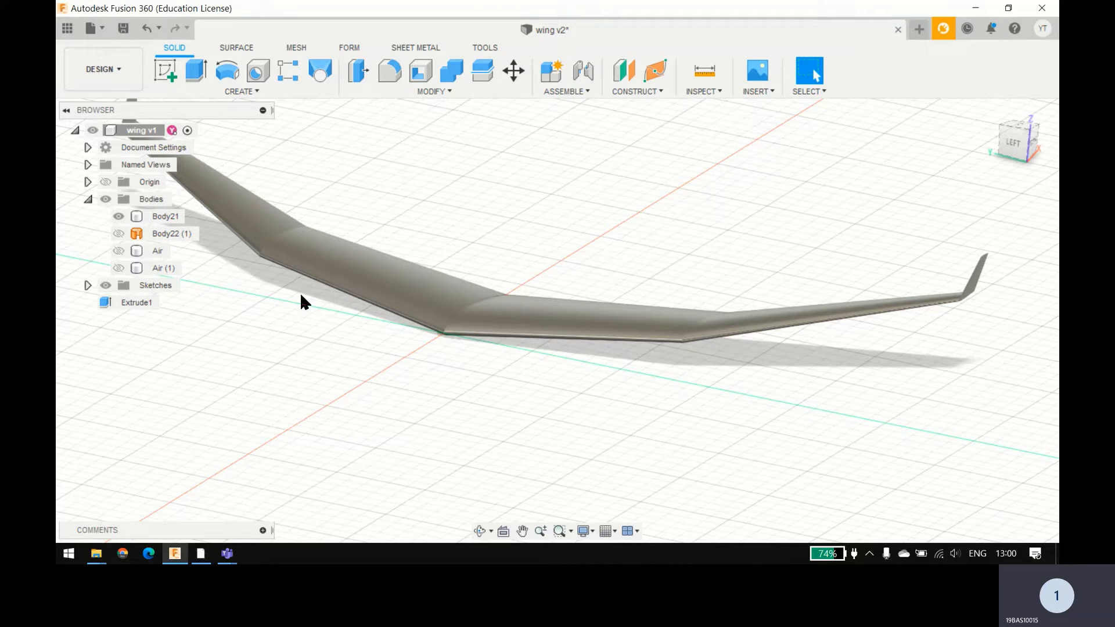
Step: Undo the visibility changes, body splits, Air box and stitching, back to the separate unstitched wing surfaces
key("ctrl+z")
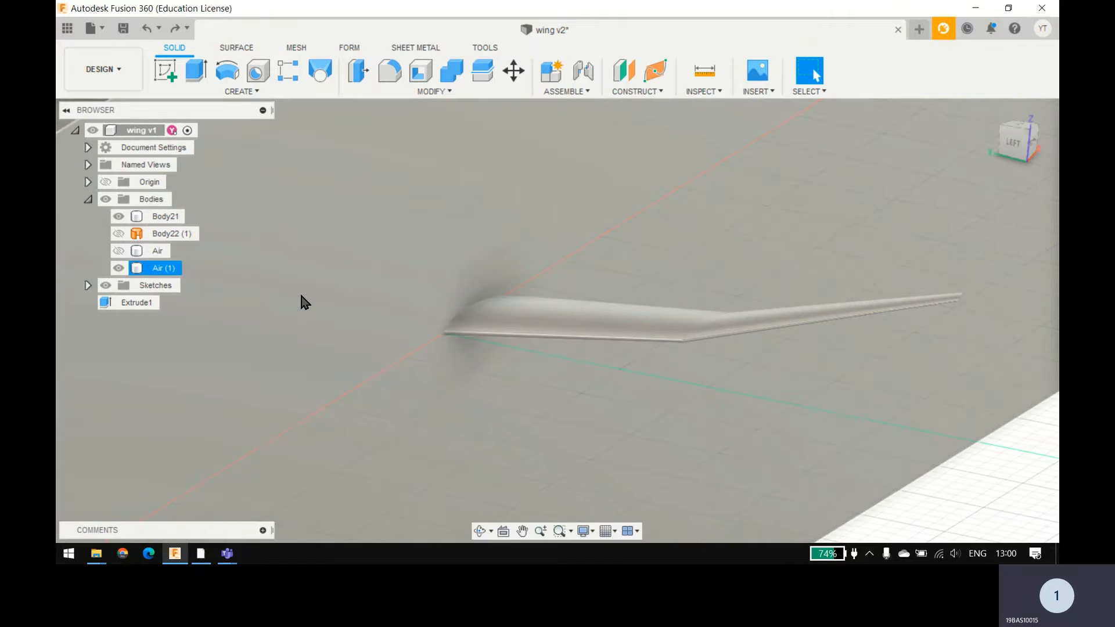
key("ctrl+z")
key("ctrl+z")
key("ctrl+z")
key("ctrl+z")
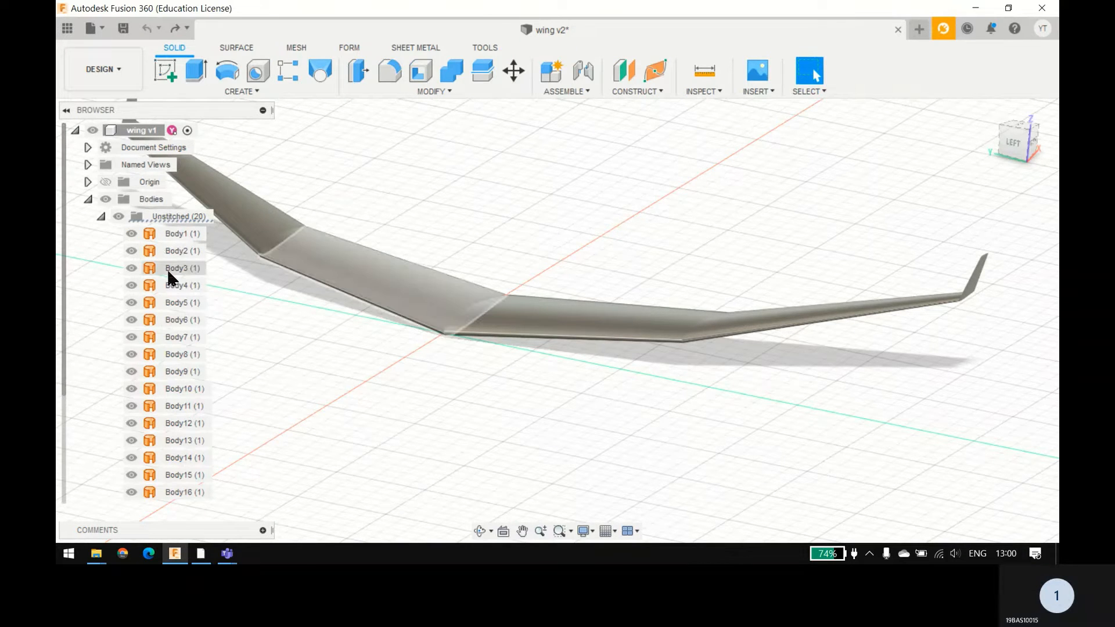
Step: Stitch the unstitched surfaces Body1 (1) through Body20 (1) together with the New Body operation
scroll(167, 273, "down", 2)
scroll(167, 269, "up", 2)
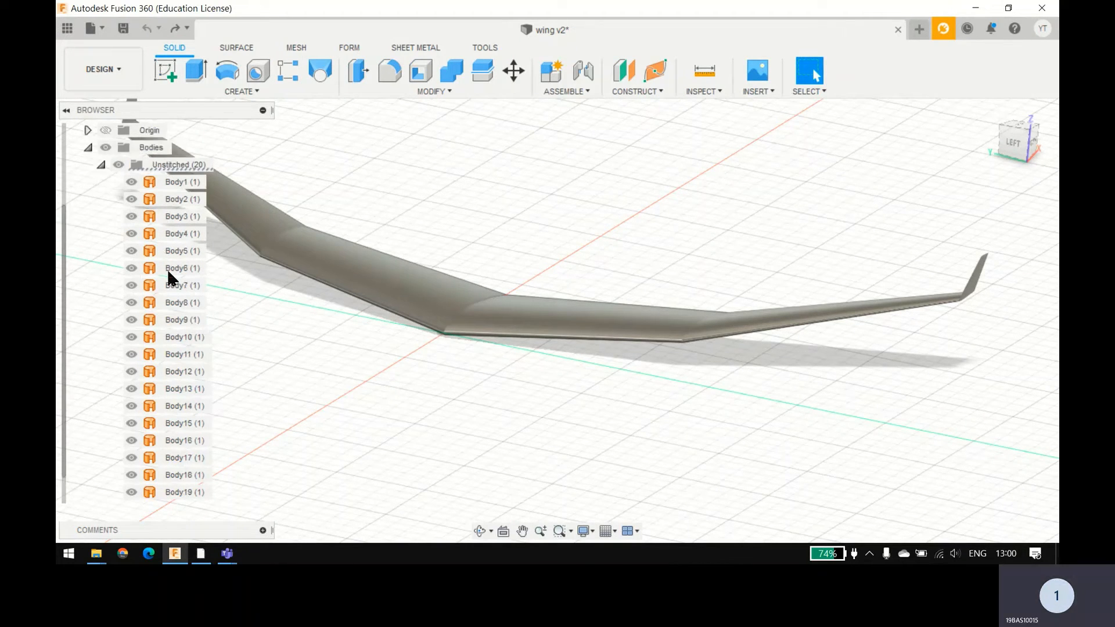
left_click(173, 234)
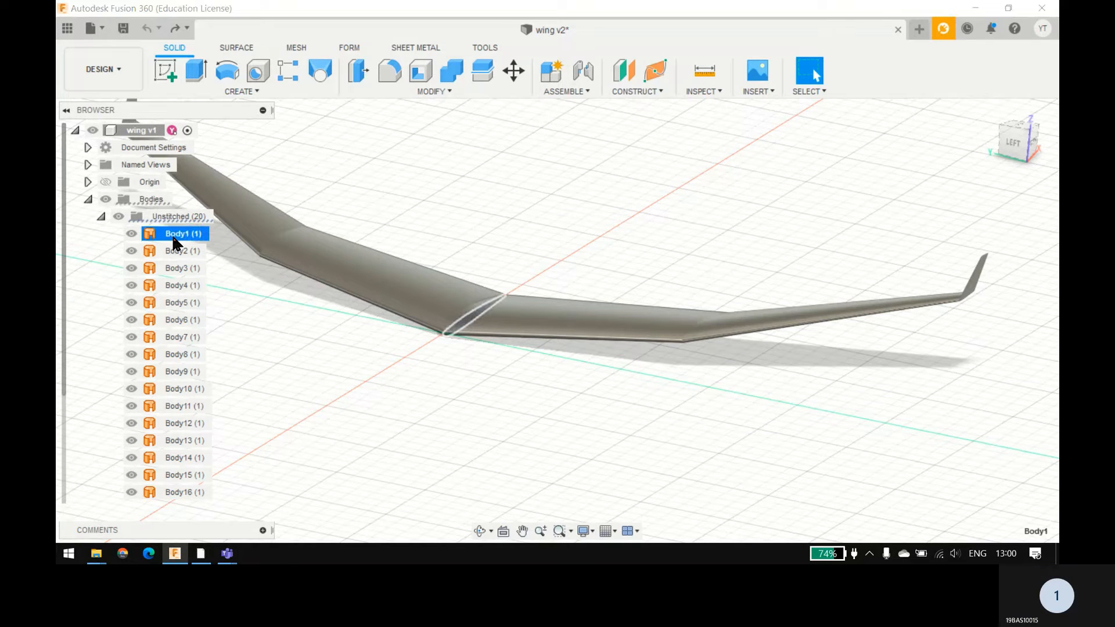
left_click(401, 90)
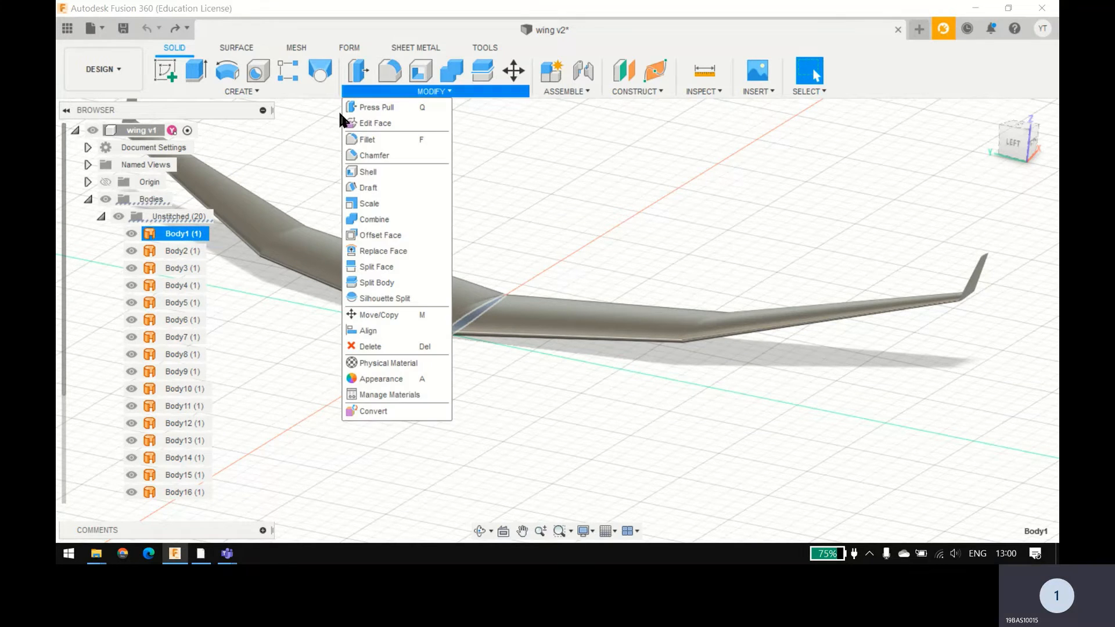
left_click(310, 133)
left_click(239, 50)
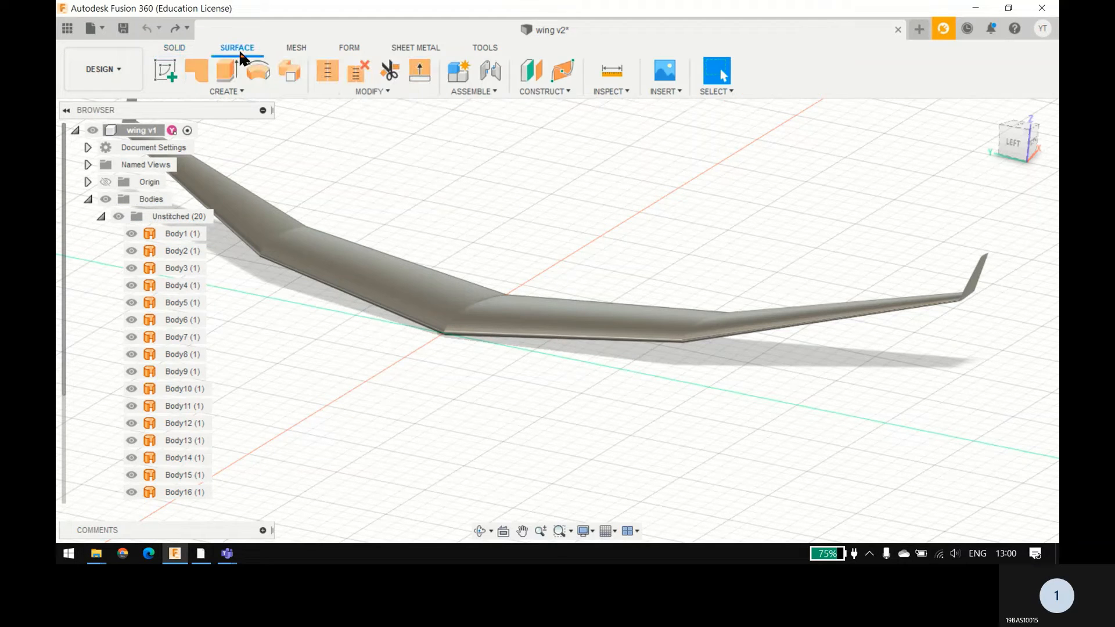
left_click(369, 91)
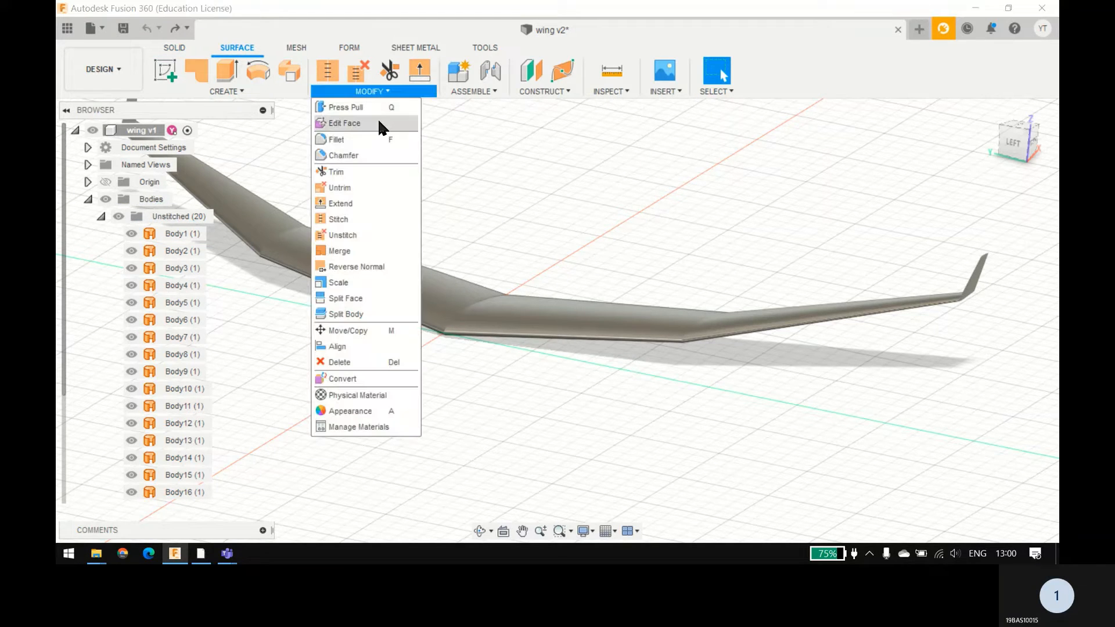
left_click(354, 217)
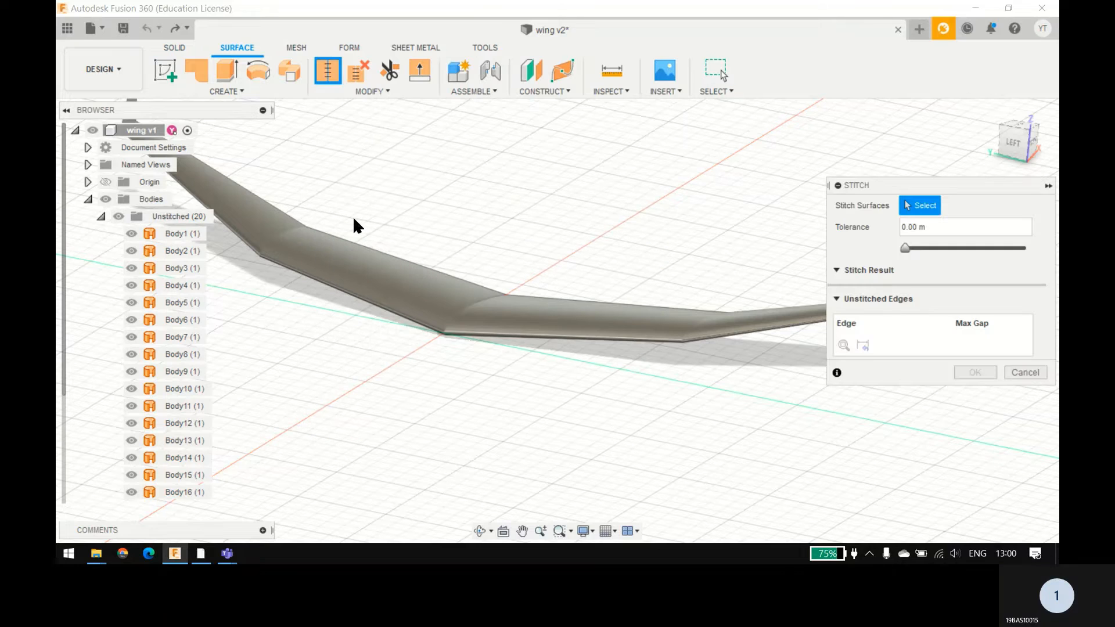
left_click(177, 234)
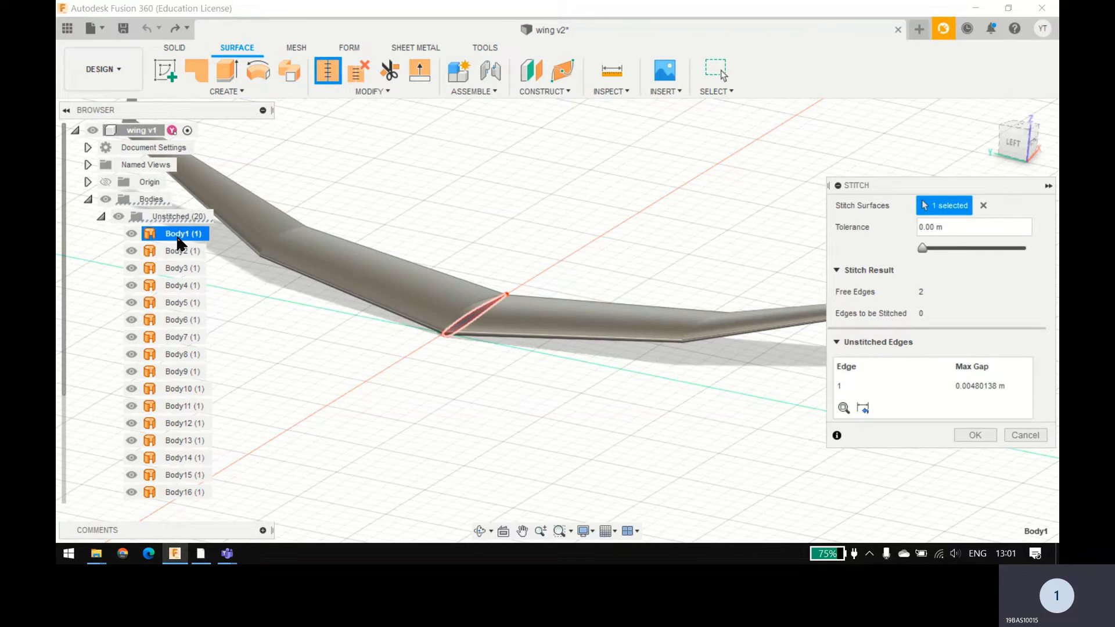
scroll(177, 238, "down", 3)
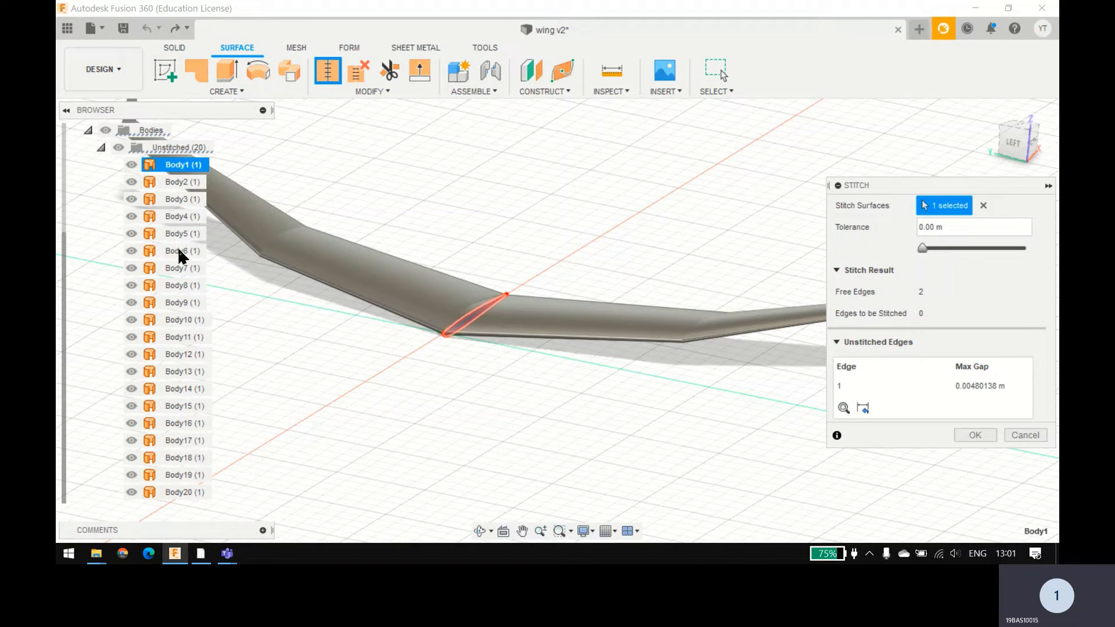
left_click(183, 493, "shift")
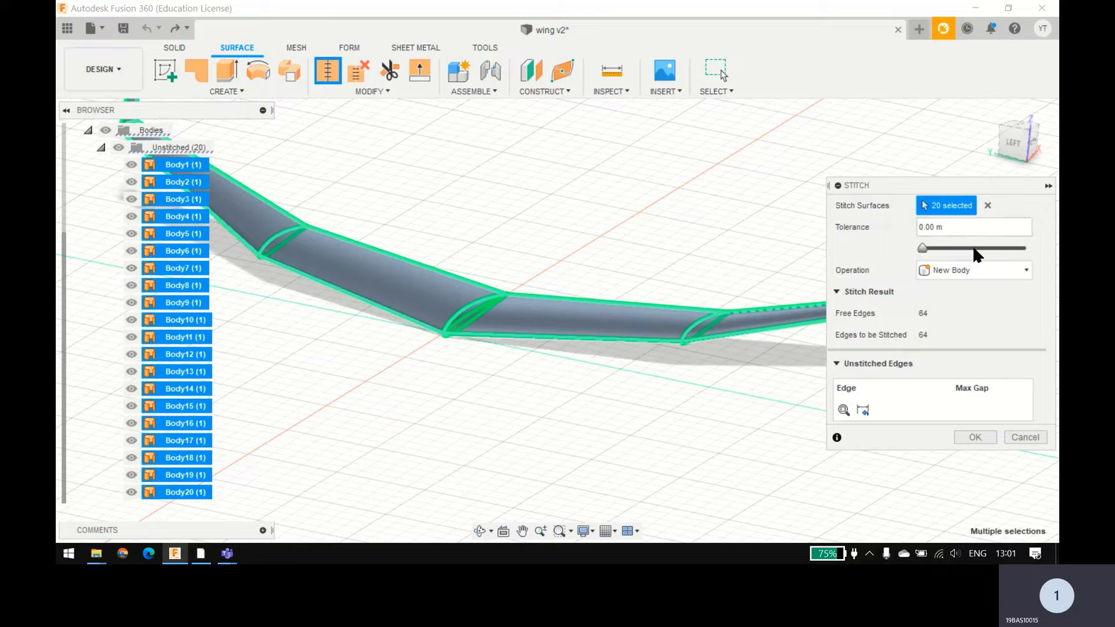
left_click(974, 437)
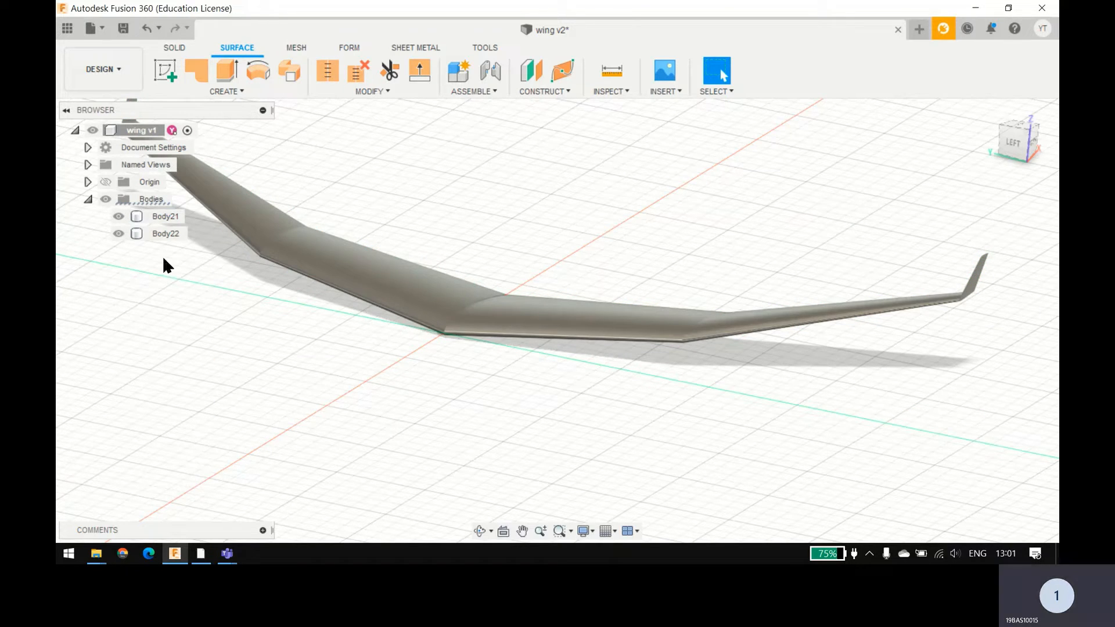
left_click(115, 234)
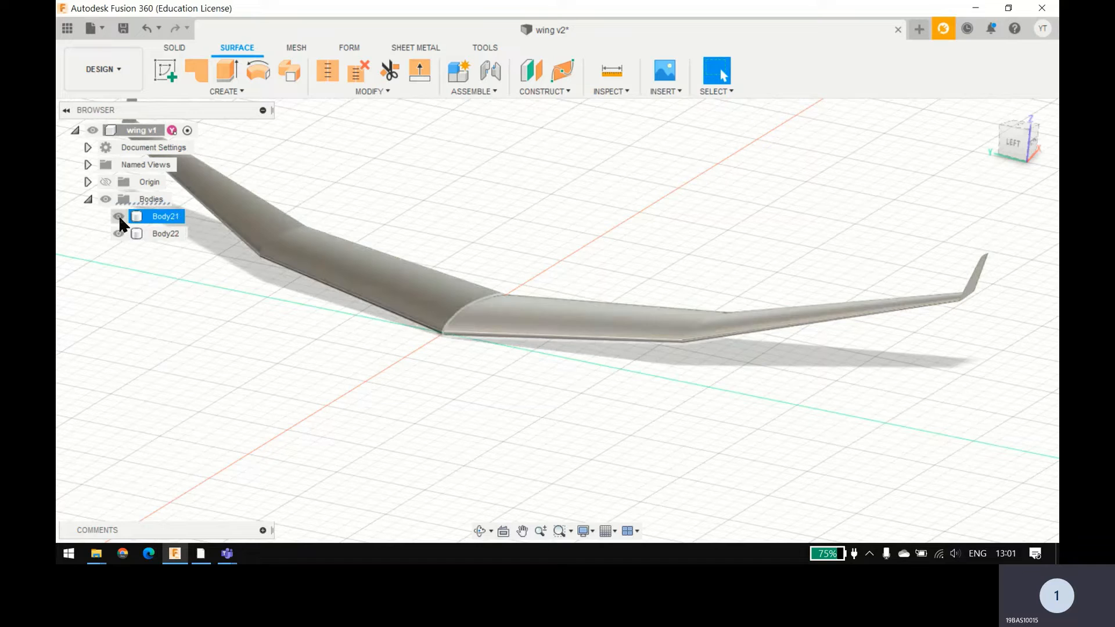
left_click(185, 52)
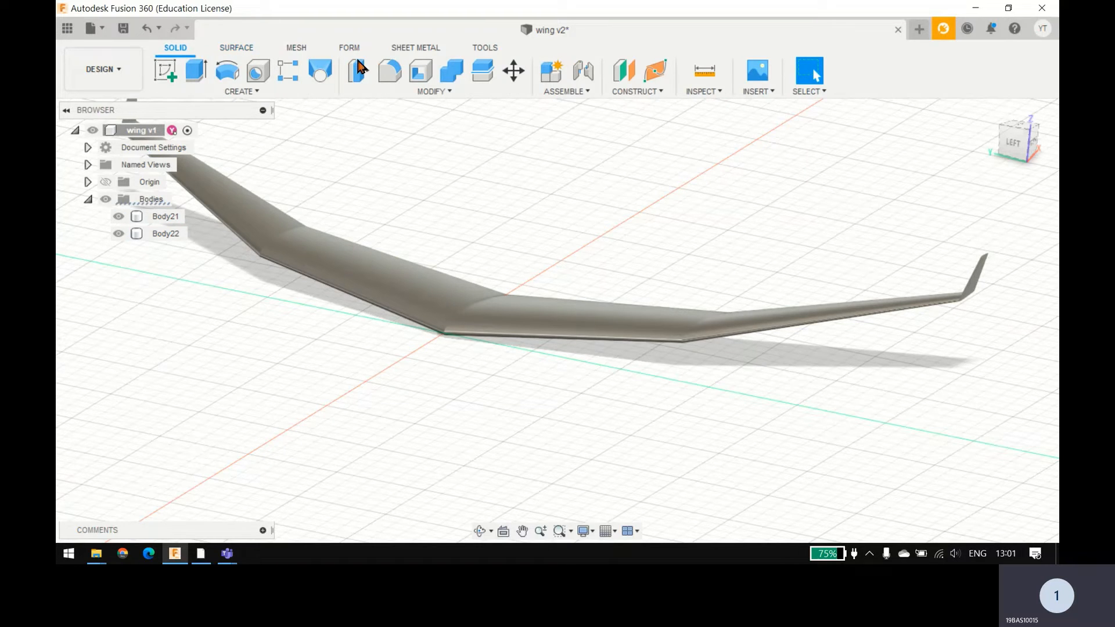
left_click(453, 72)
left_click(162, 216)
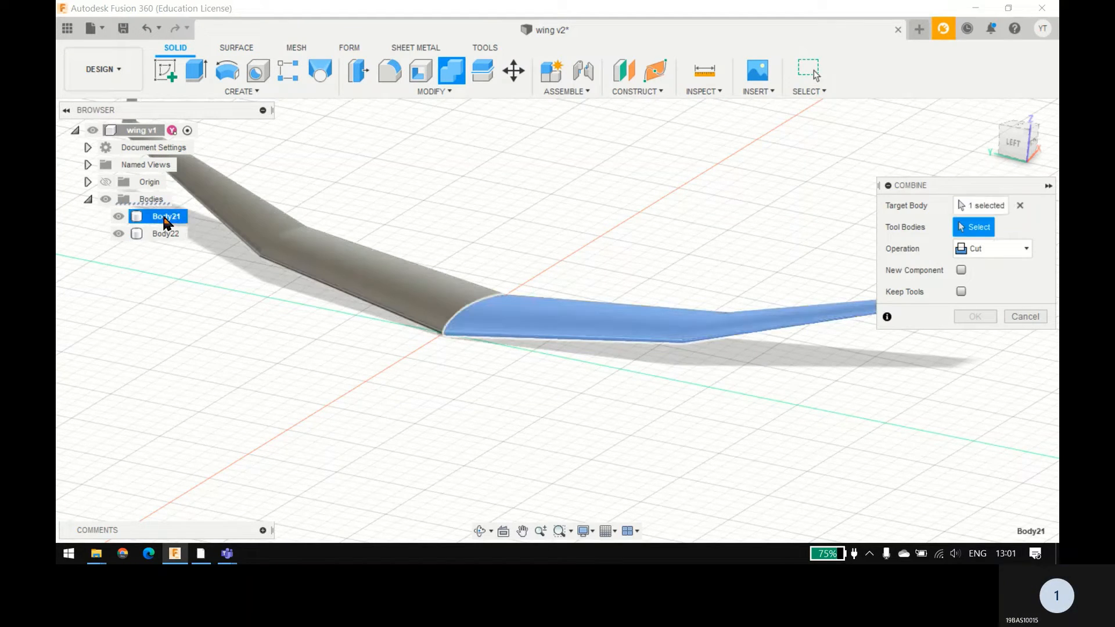
left_click(1034, 318)
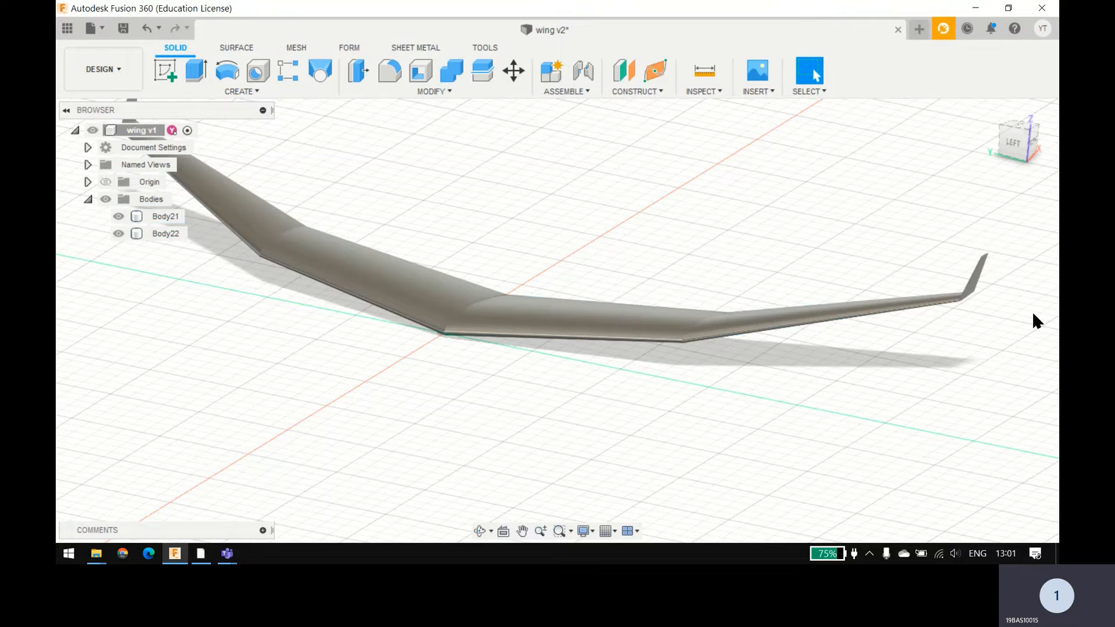
left_click(163, 234)
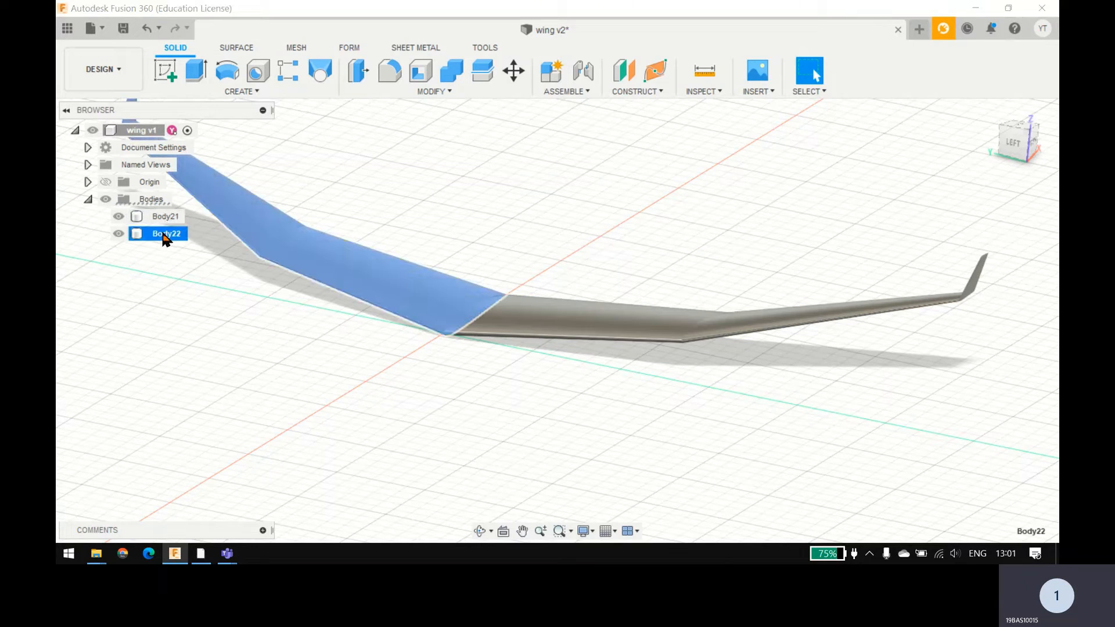
right_click(163, 234)
left_click(102, 352)
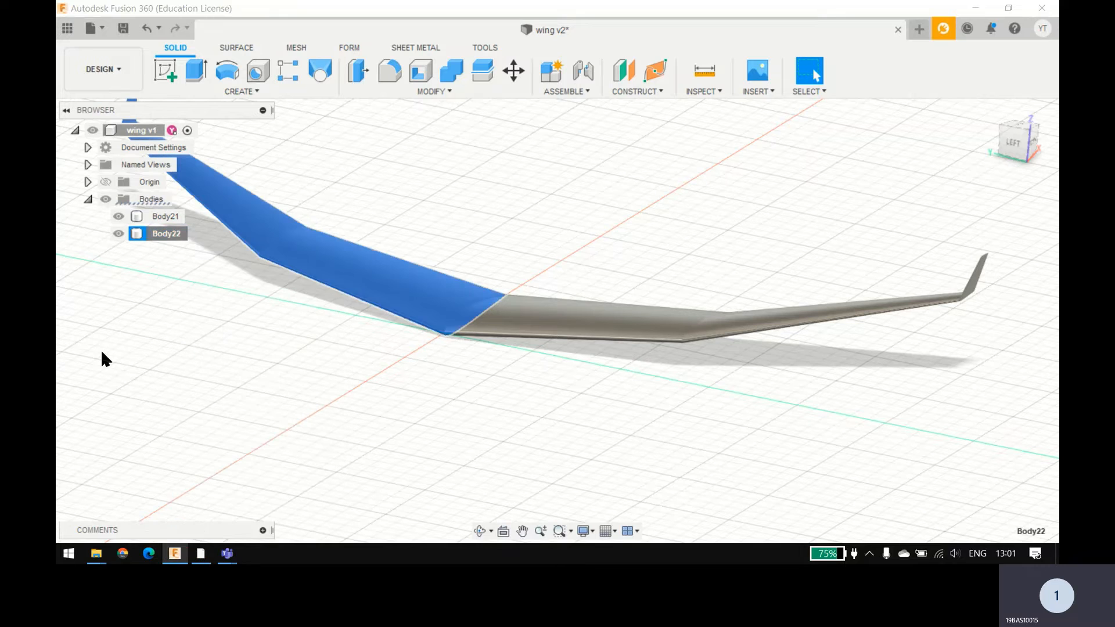
Step: Start a sketch on the horizontal origin plane and draw a 1 m line from the origin along negative X, ahead of the wing
left_click(611, 154)
middle_click_drag(611, 154, 549, 224, "shift")
left_click(165, 74)
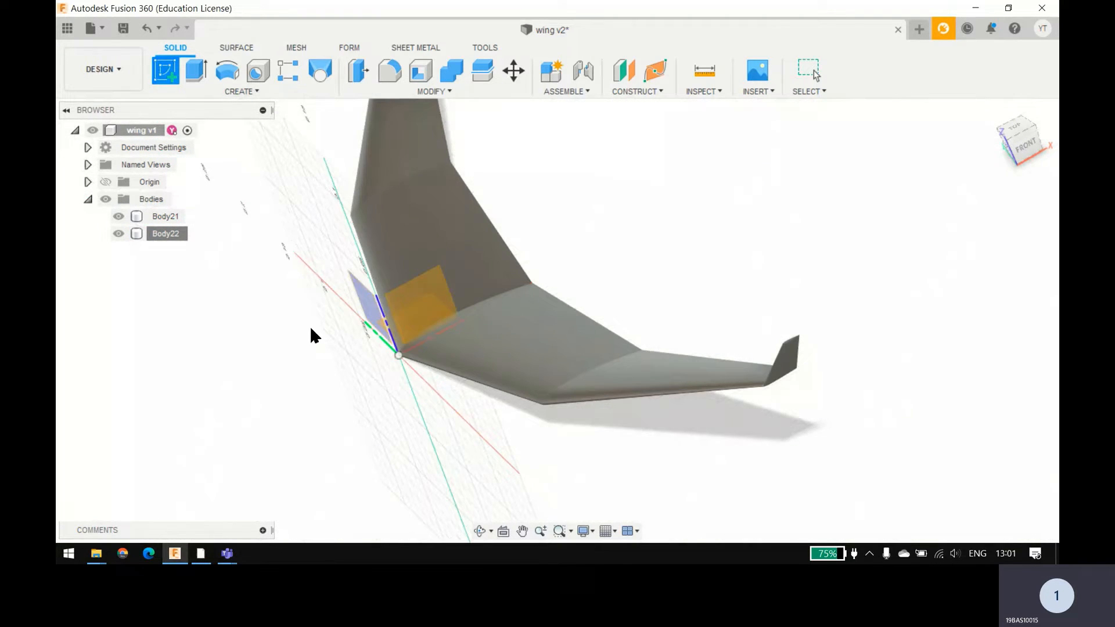
left_click(371, 351)
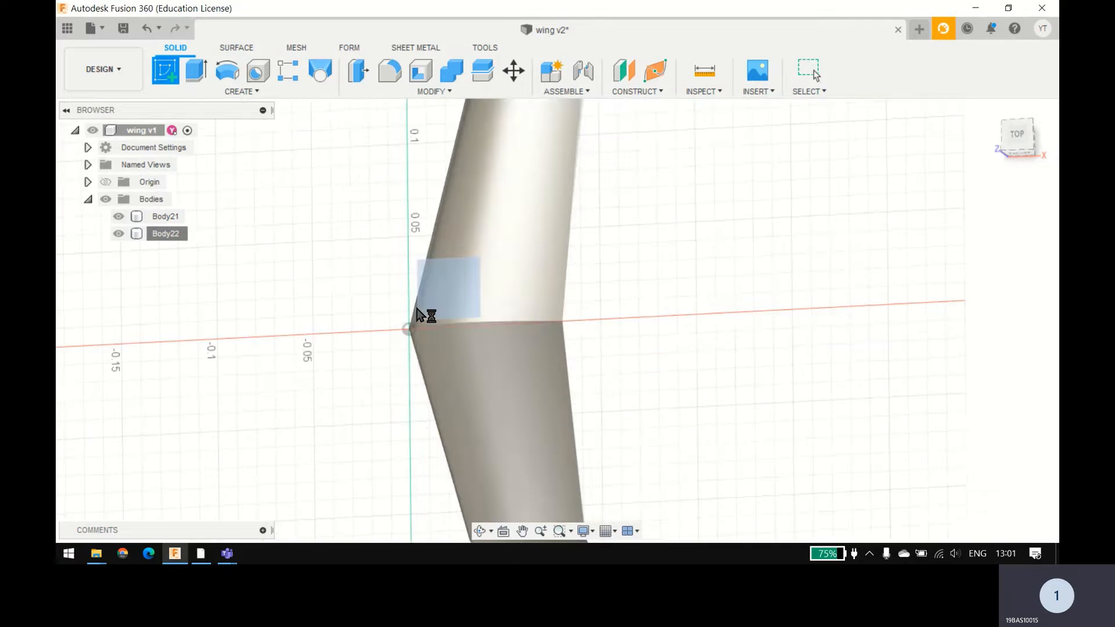
scroll(436, 282, "down", 3)
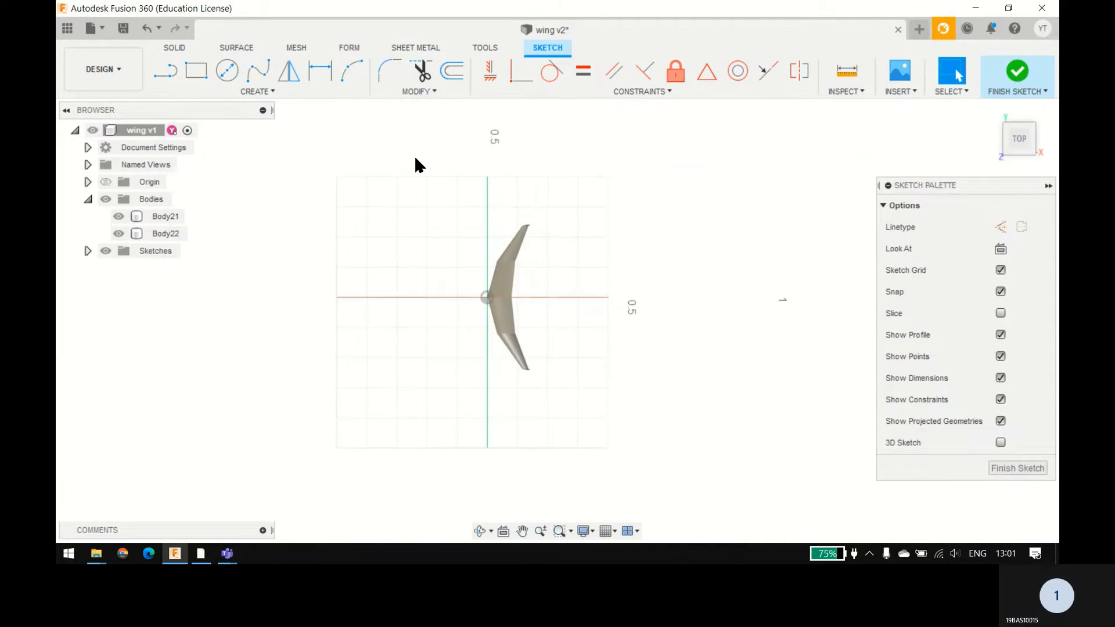
left_click(165, 71)
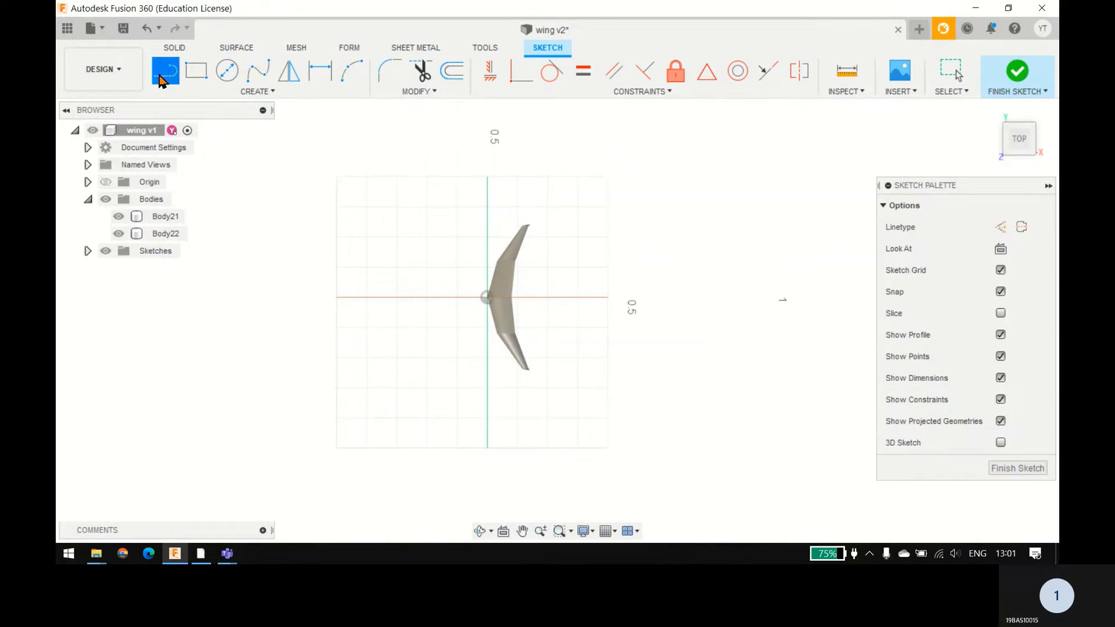
left_click(490, 302)
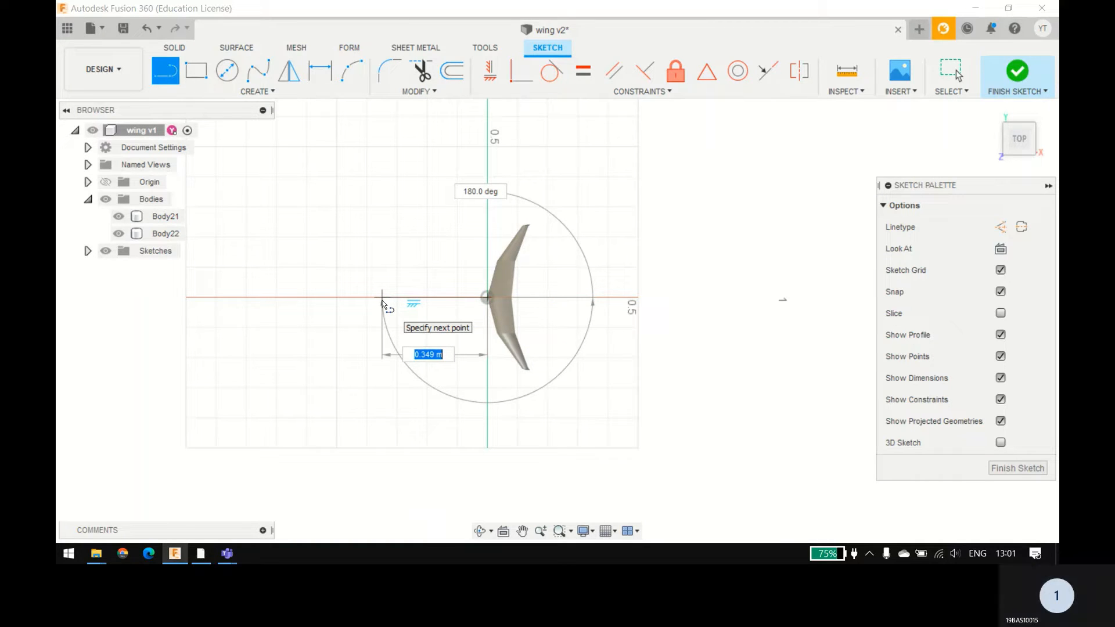
type("1")
key("Return")
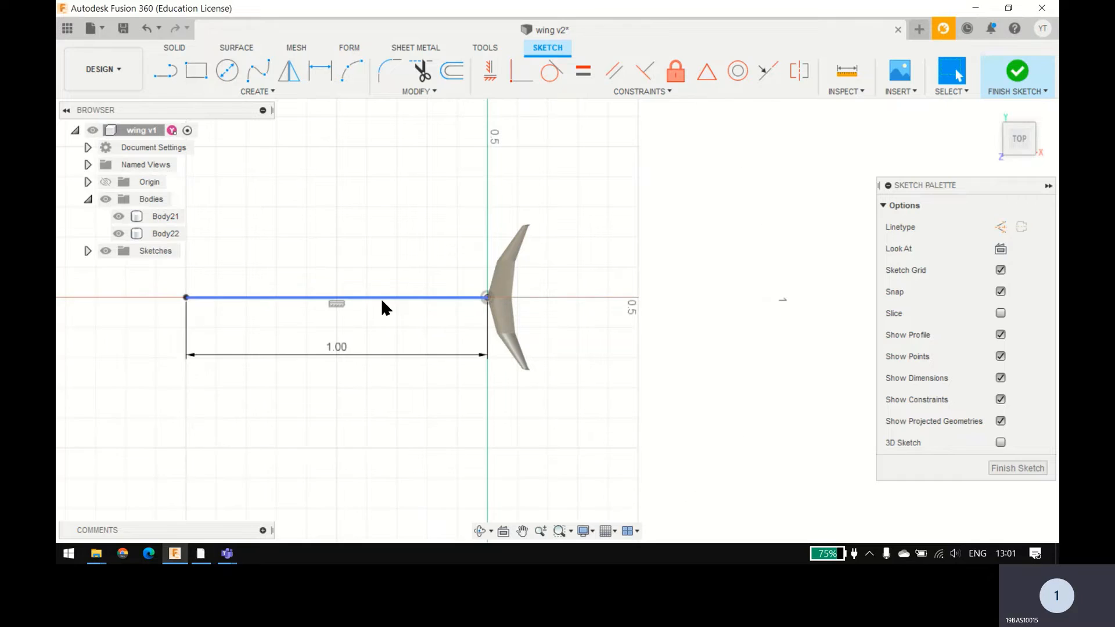
scroll(381, 302, "down", 1)
key("Escape")
Step: Draw a 2 m line from the origin along positive X, behind the wing
key("l")
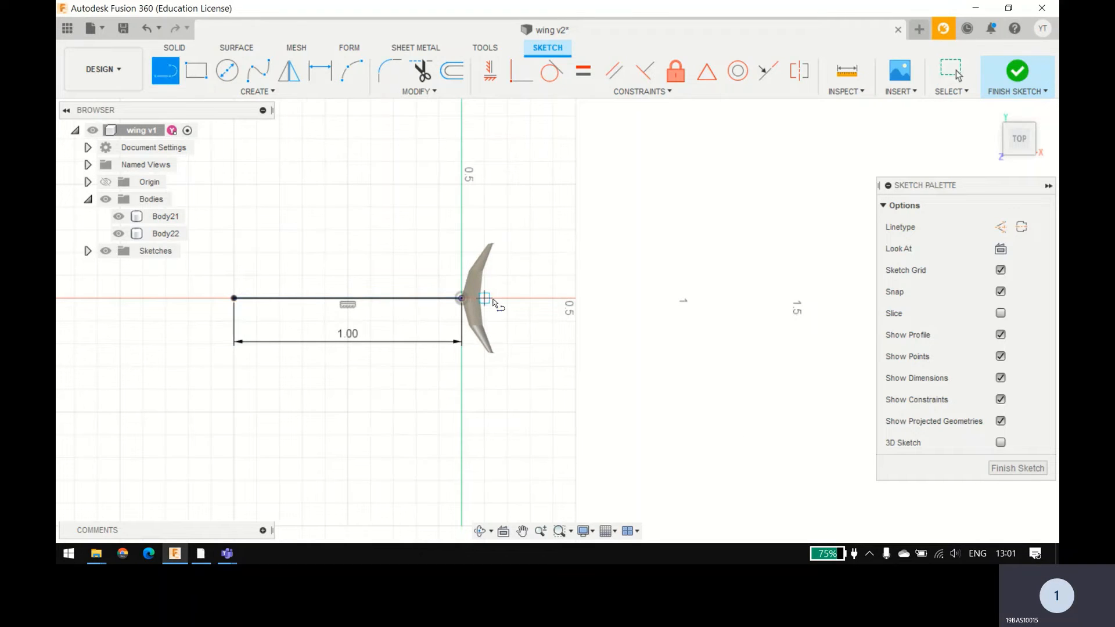
left_click(461, 298)
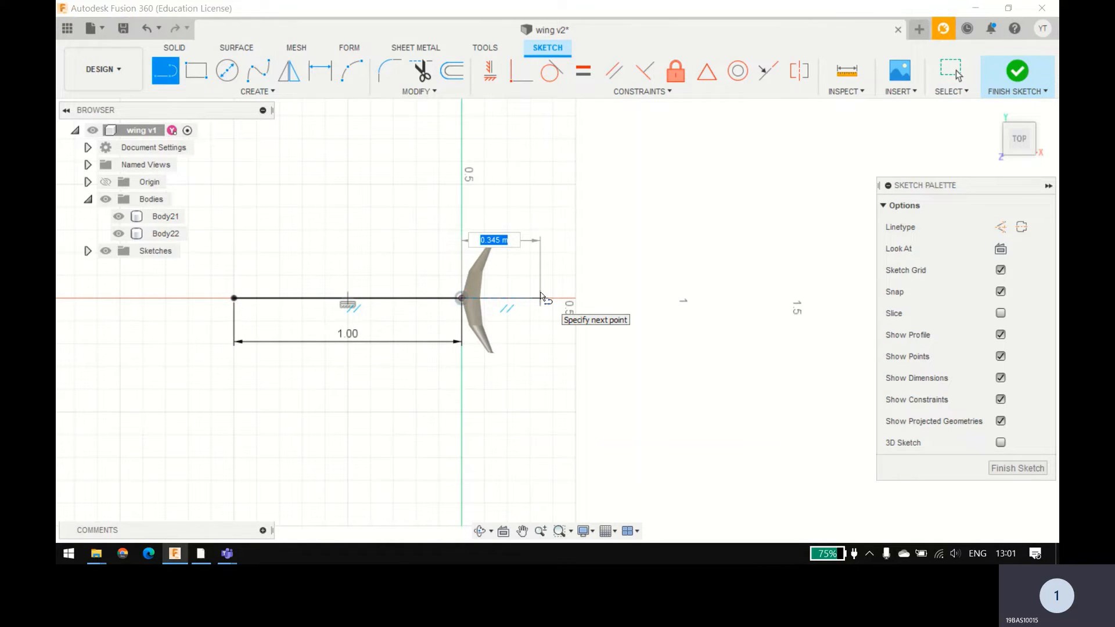
type("2")
key("Return")
key("Escape")
Step: Draw a 1 m line perpendicular to the 1 m line from its upstream end, along positive Y
scroll(540, 298, "down", 3)
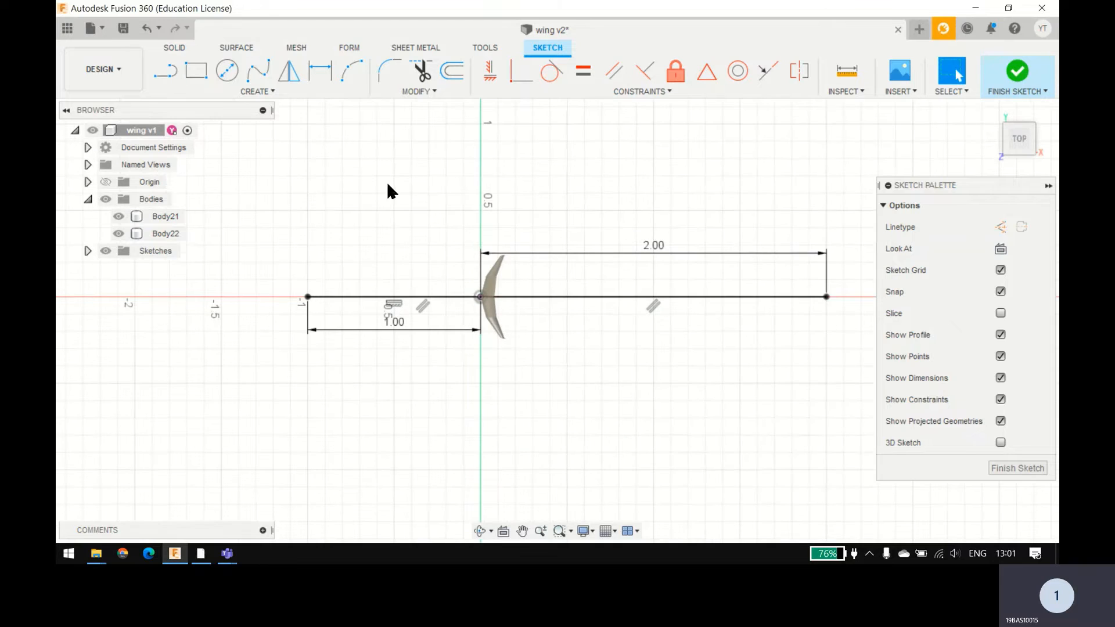
key("l")
left_click(308, 298)
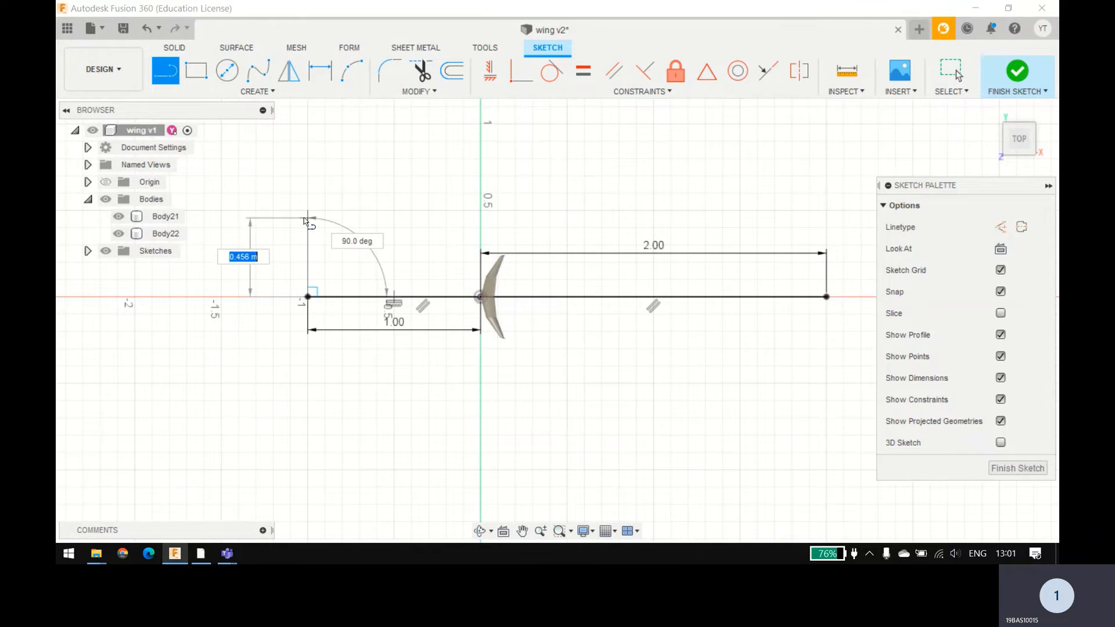
key("Return")
key("Escape")
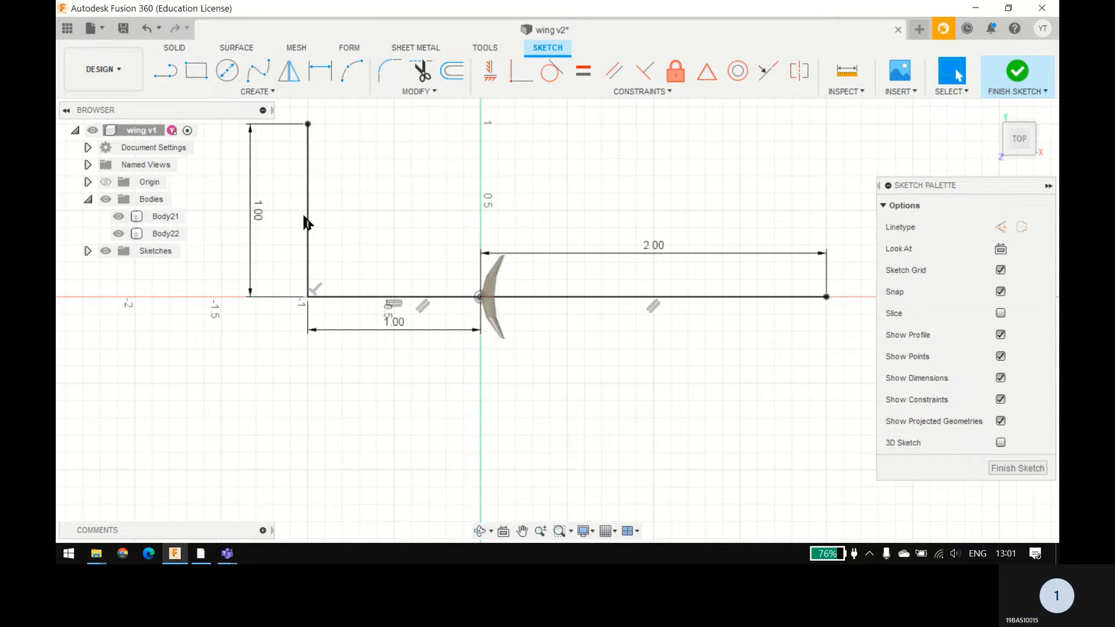
Step: Close the rectangle with a line parallel to X and one down to the 2 m line's end, and finish the sketch
scroll(306, 222, "down", 1)
key("l")
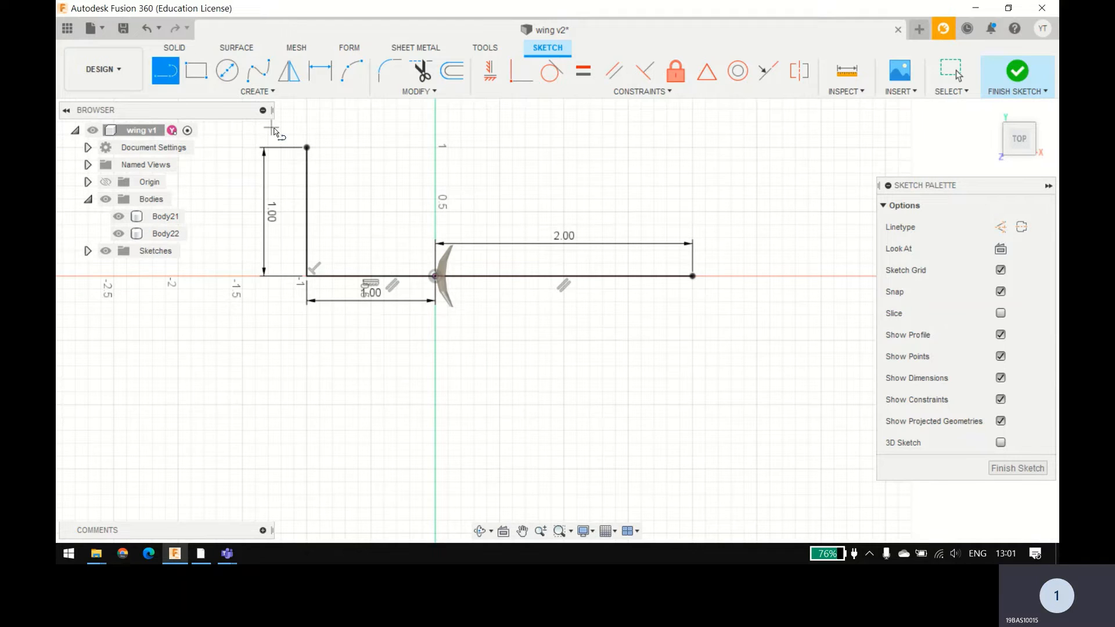
left_click(306, 148)
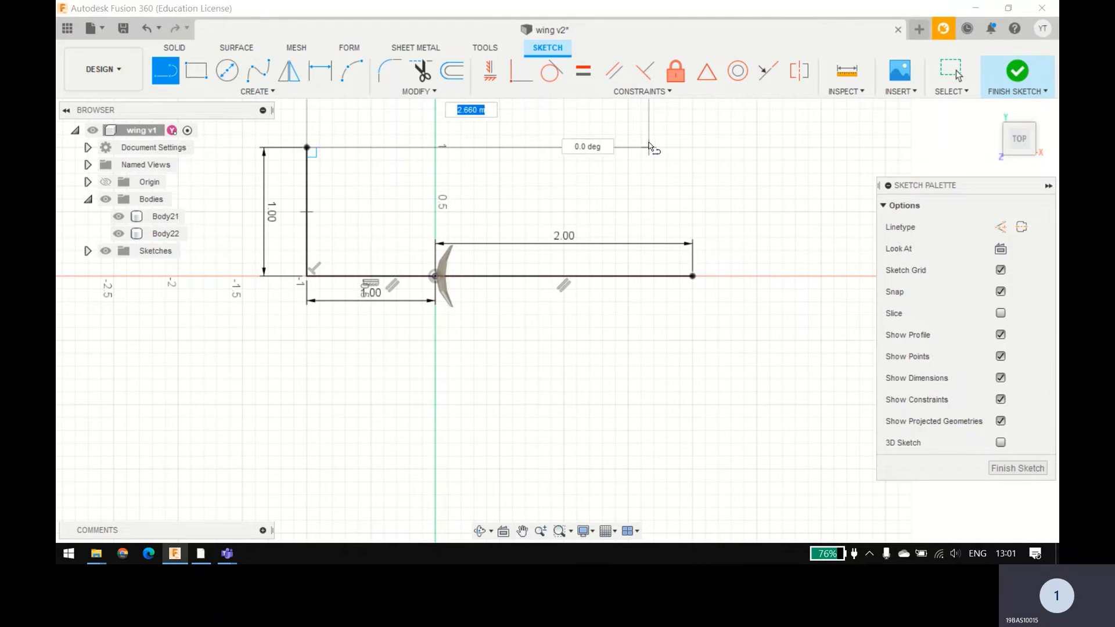
left_click(692, 148)
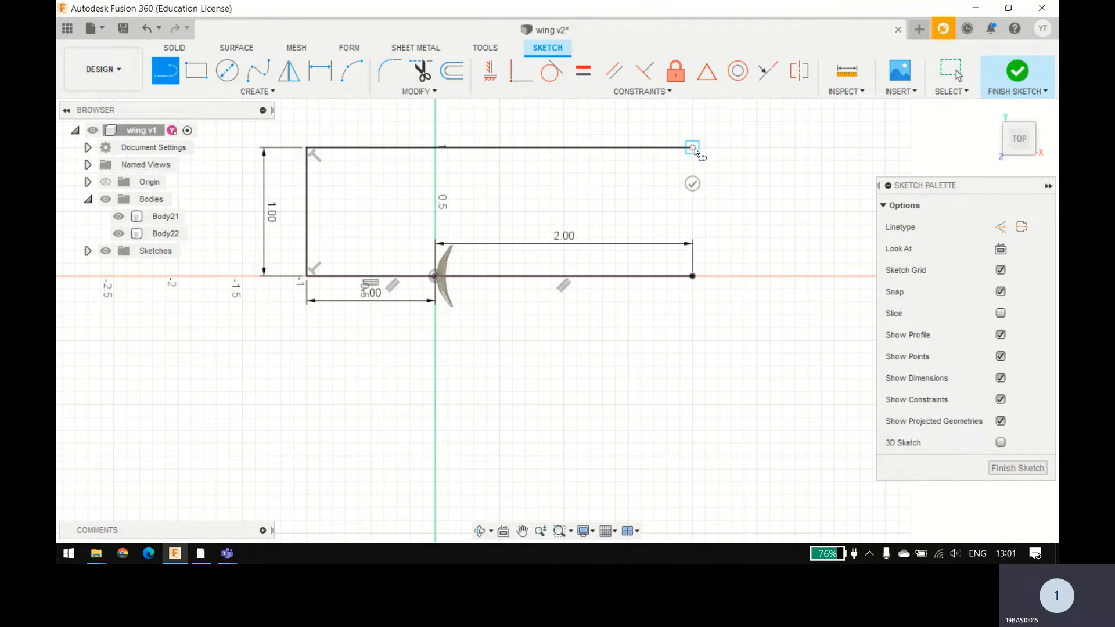
left_click(693, 276)
left_click(1017, 73)
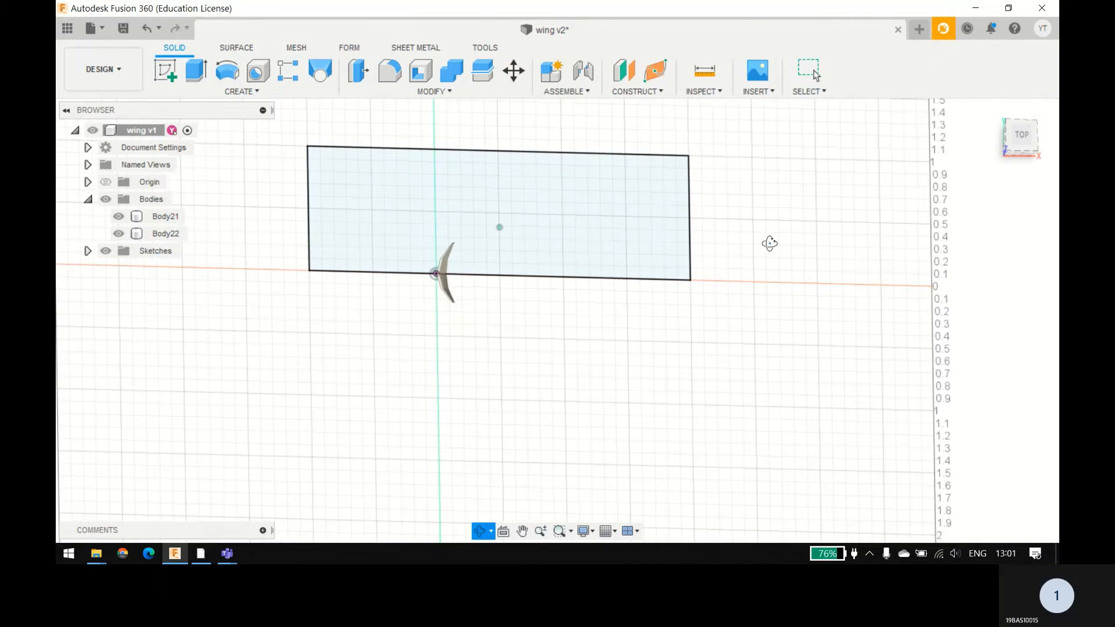
Step: Extrude the rectangular profile symmetrically about the sketch plane with a distance of 0.5 m
left_click(546, 267)
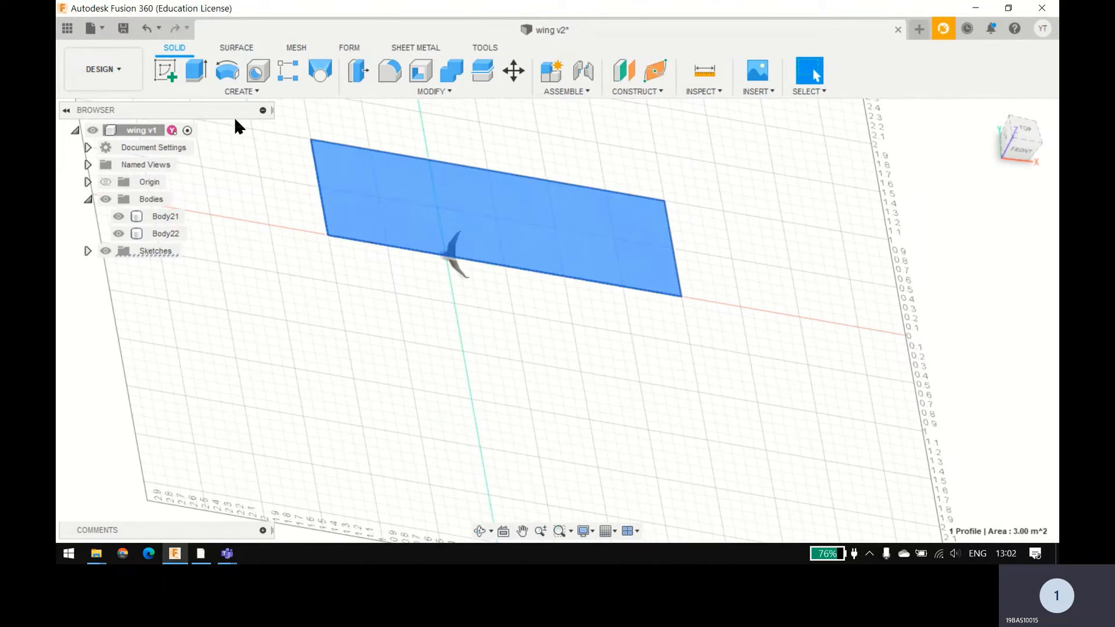
left_click(196, 70)
left_click(957, 270)
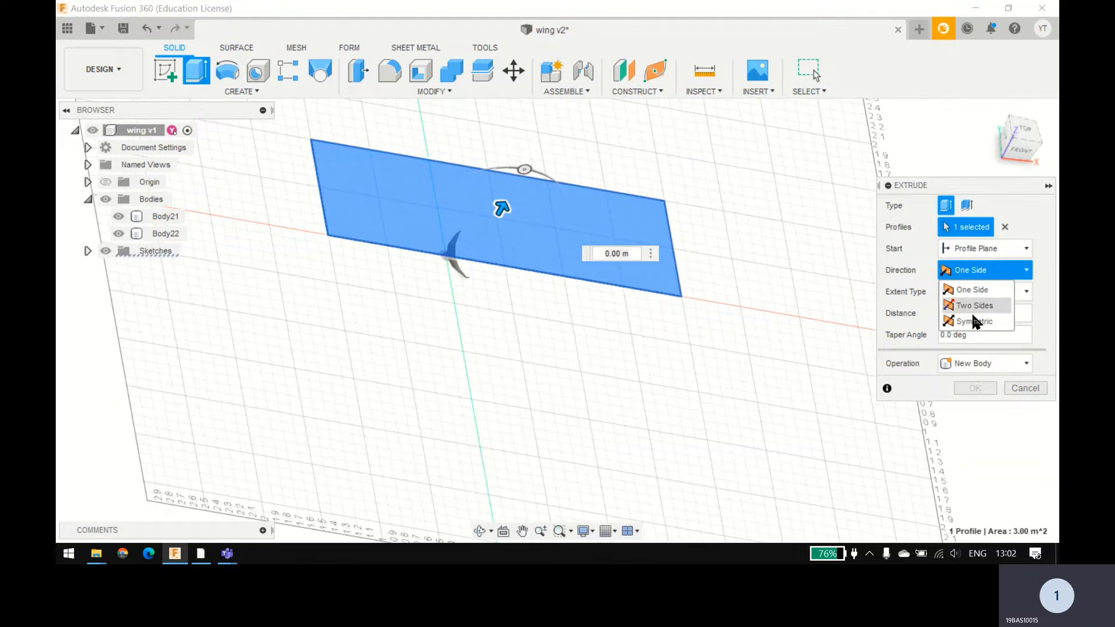
left_click(965, 314)
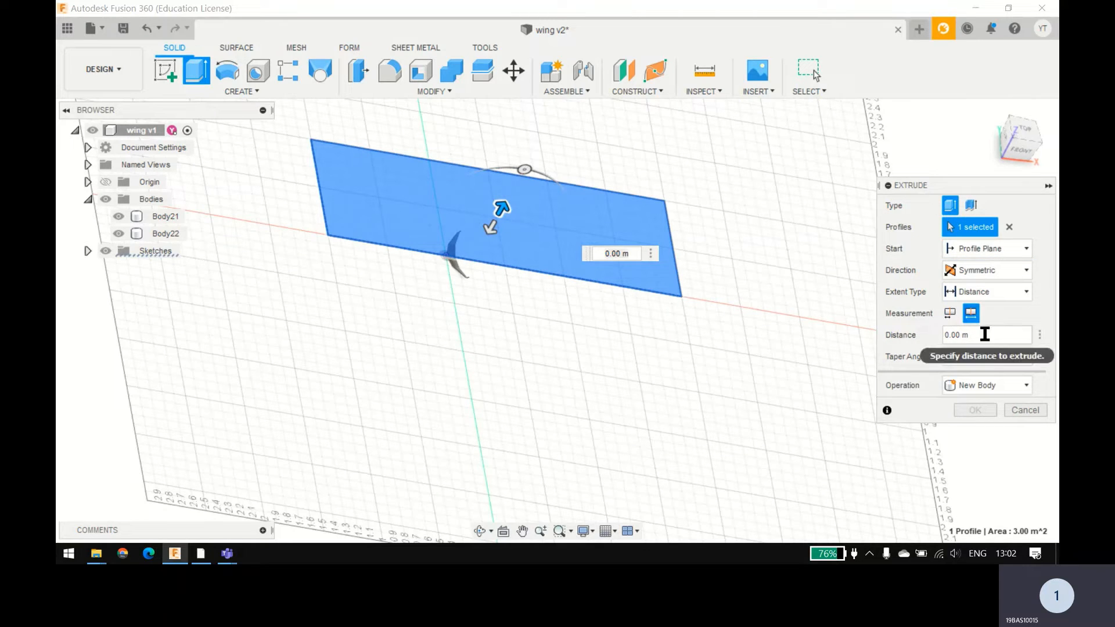
left_click(985, 335)
type("0.5")
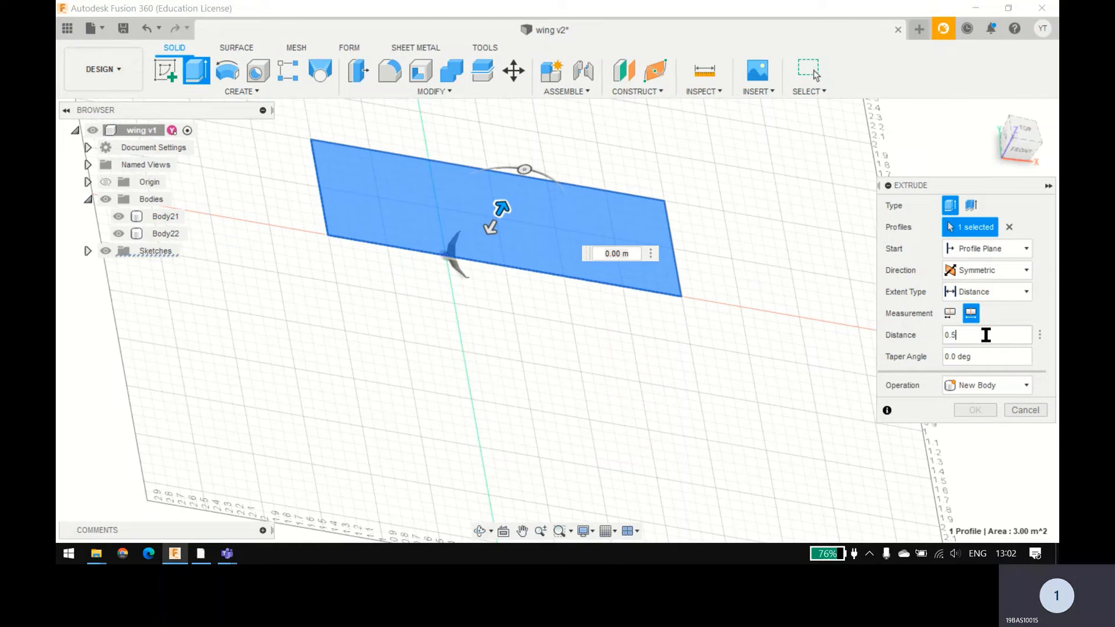
middle_click_drag(732, 344, 766, 331, "shift")
left_click(986, 385)
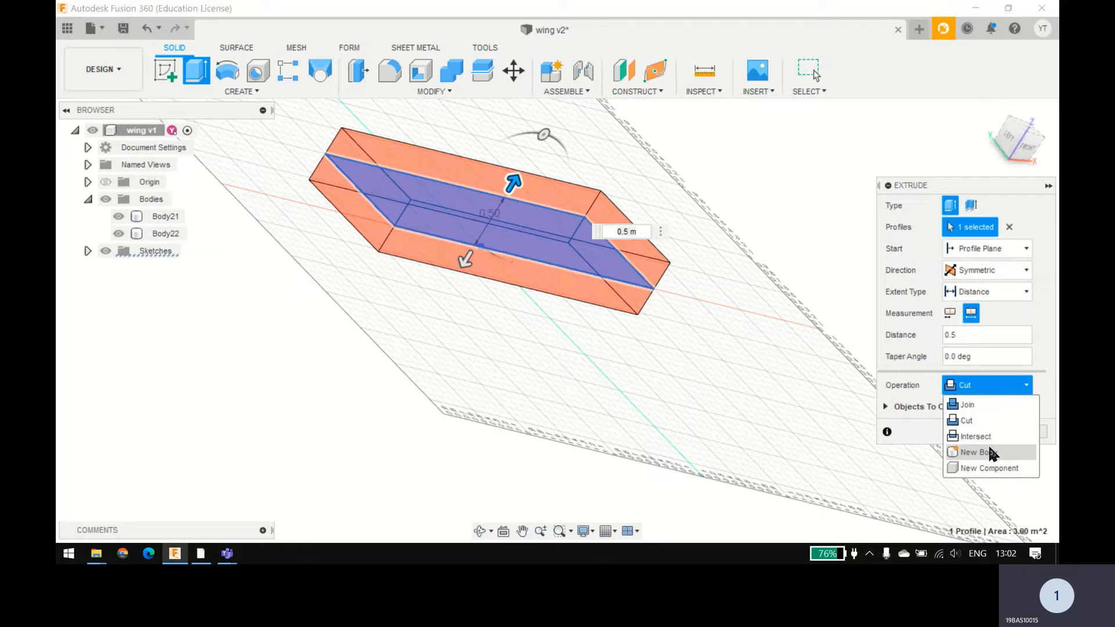
Step: Try an extrusion distance of 0.25 m and check how the wing fits inside the preview
left_click(978, 336)
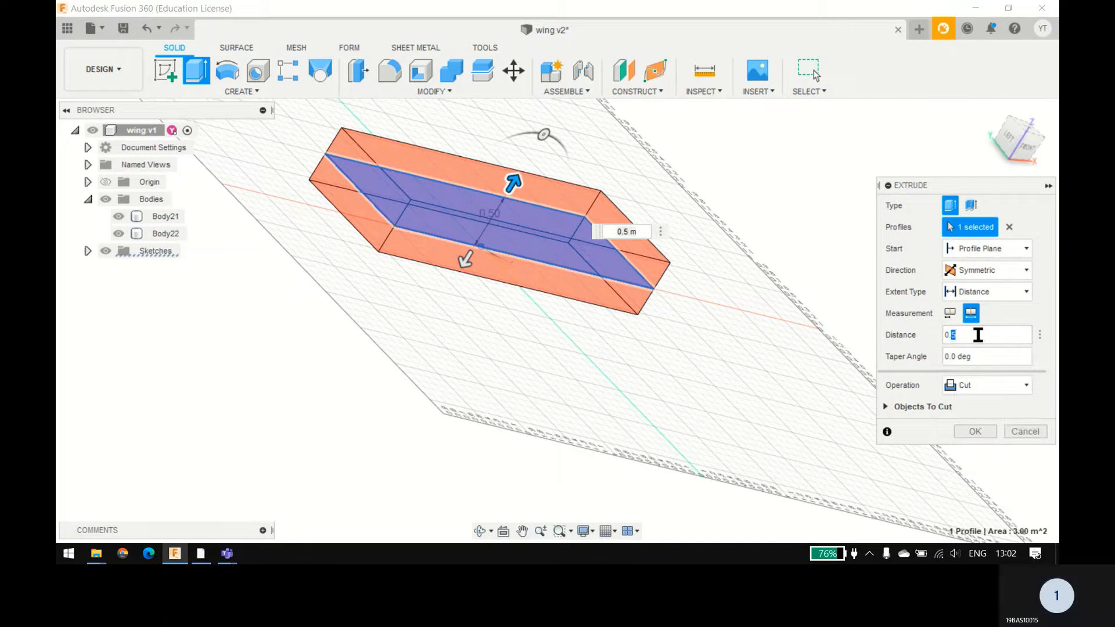
triple_click(978, 335)
type("0.25")
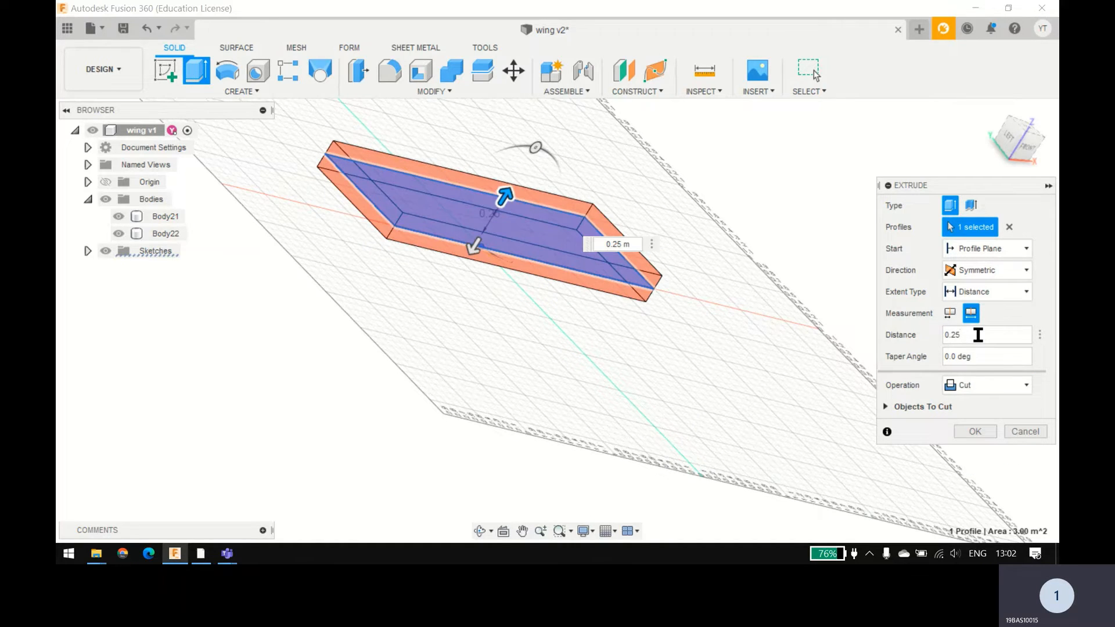
mouse_move(661, 326)
middle_mouse_down("shift")
mouse_move(707, 326)
mouse_move(734, 340)
mouse_move(678, 341)
middle_mouse_up("shift")
scroll(486, 271, "up", 6)
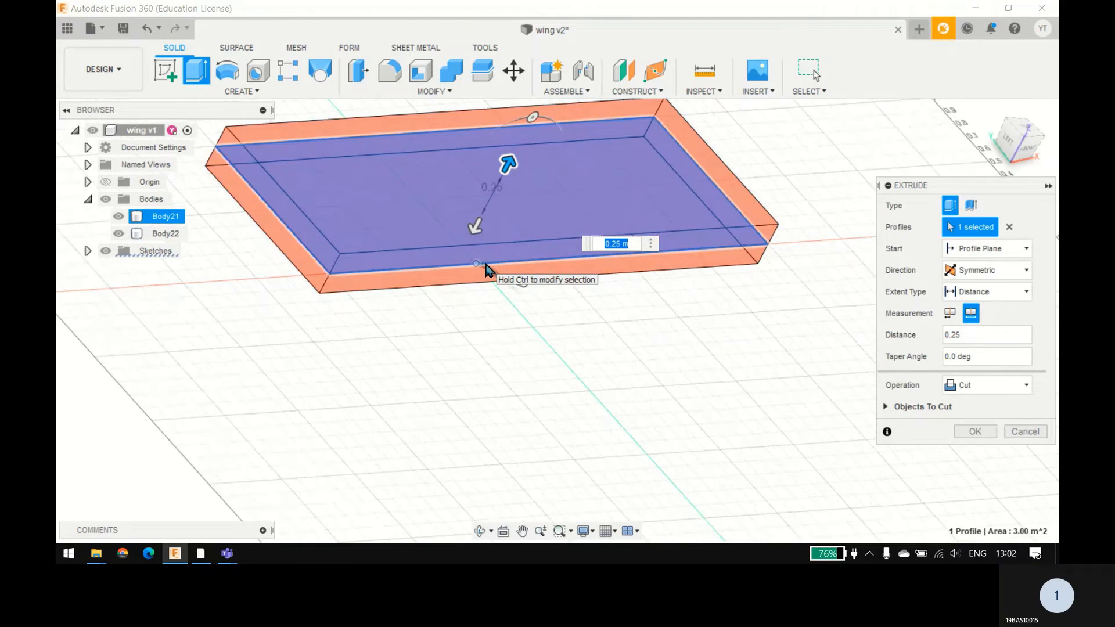
middle_click_drag(498, 435, 539, 435, "shift")
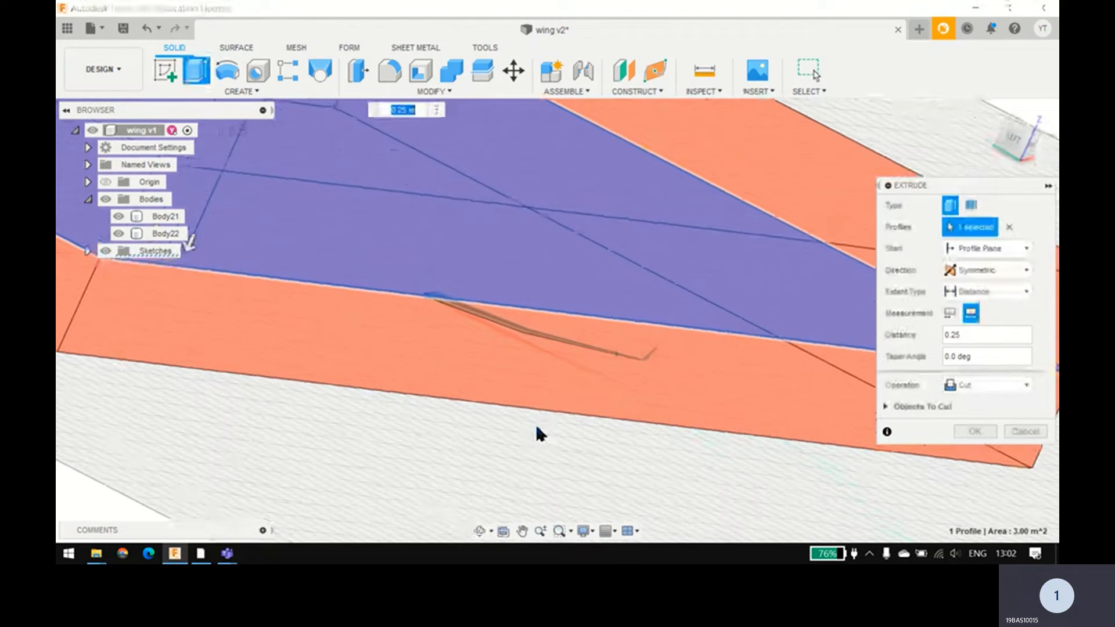
Step: Set the extrusion distance to 0.5 m and create the box as a New Body
double_click(986, 335)
type("5")
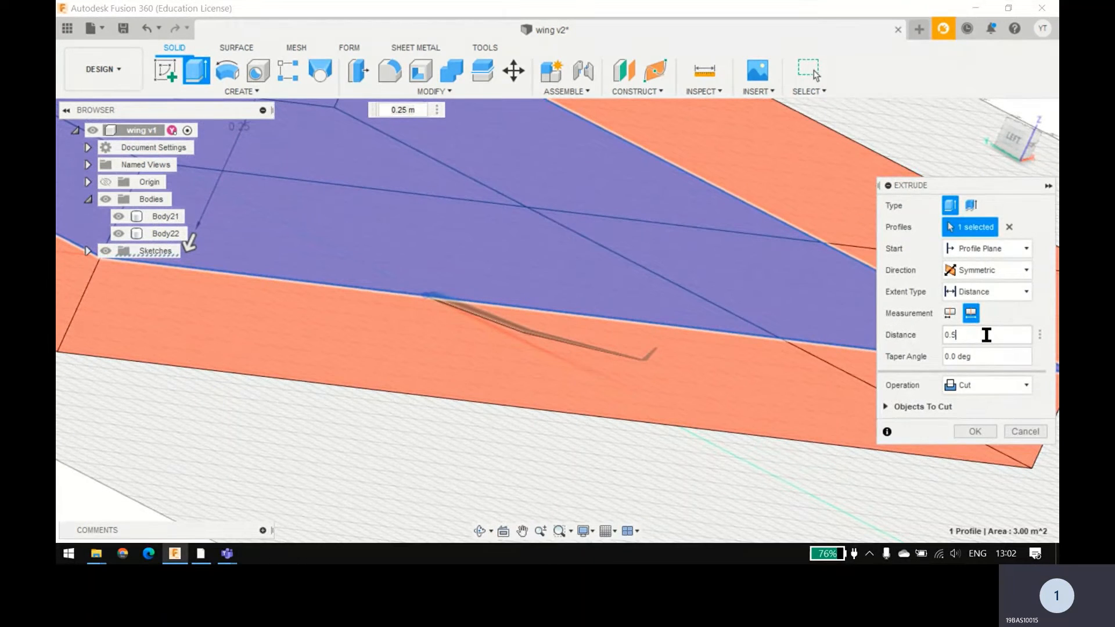
left_click(976, 385)
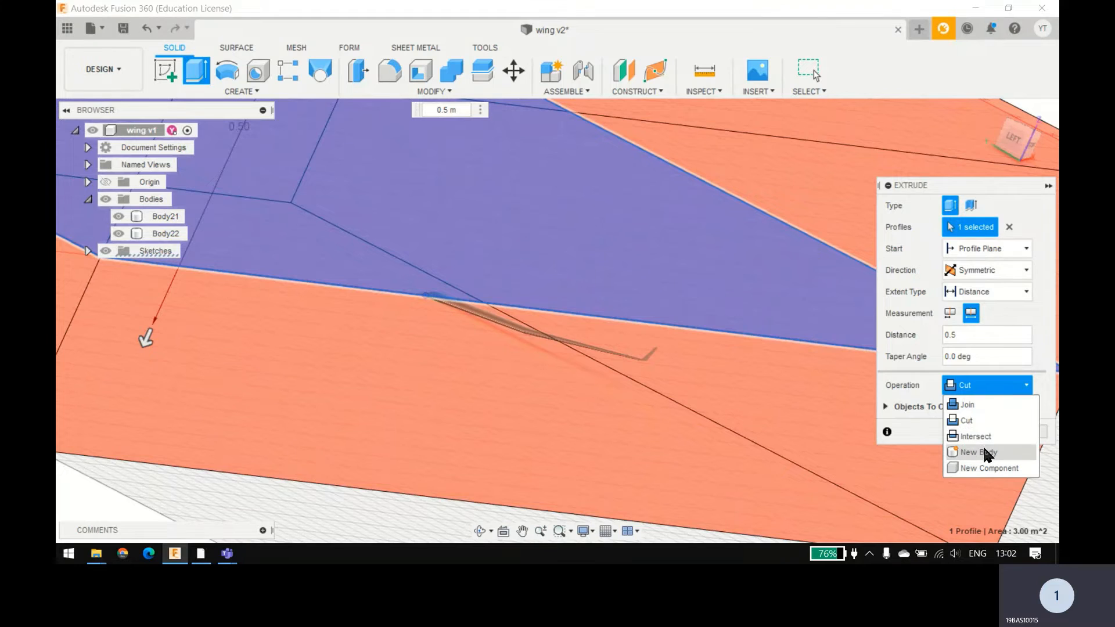
left_click(985, 453)
left_click(975, 408)
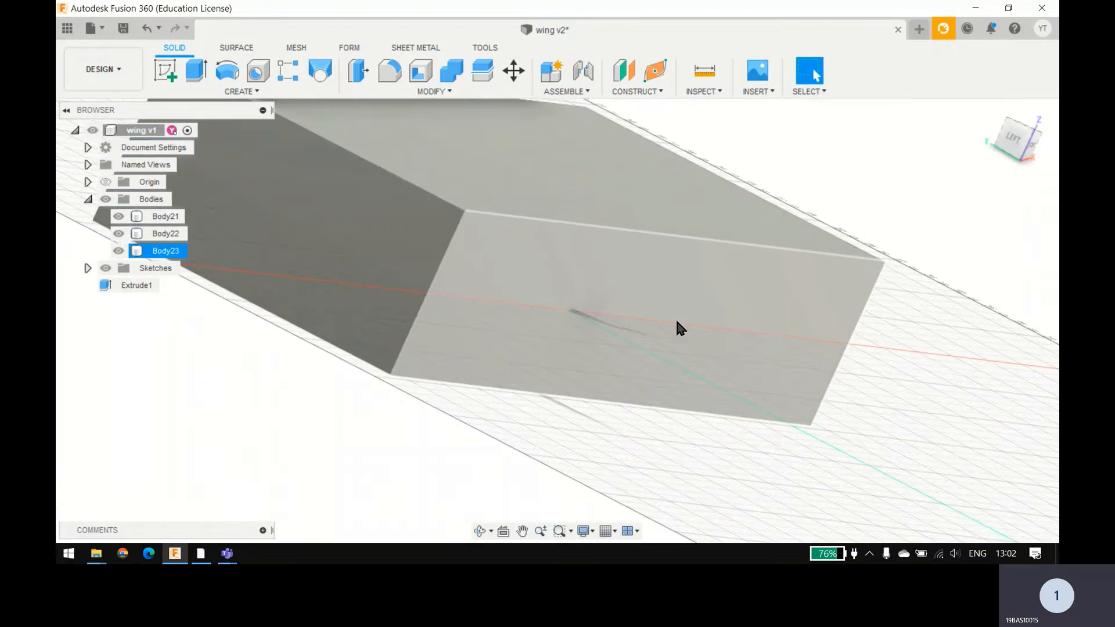
Step: Hide Body21, the wing half that sticks out of the box
scroll(677, 324, "down", 5)
left_click(588, 364)
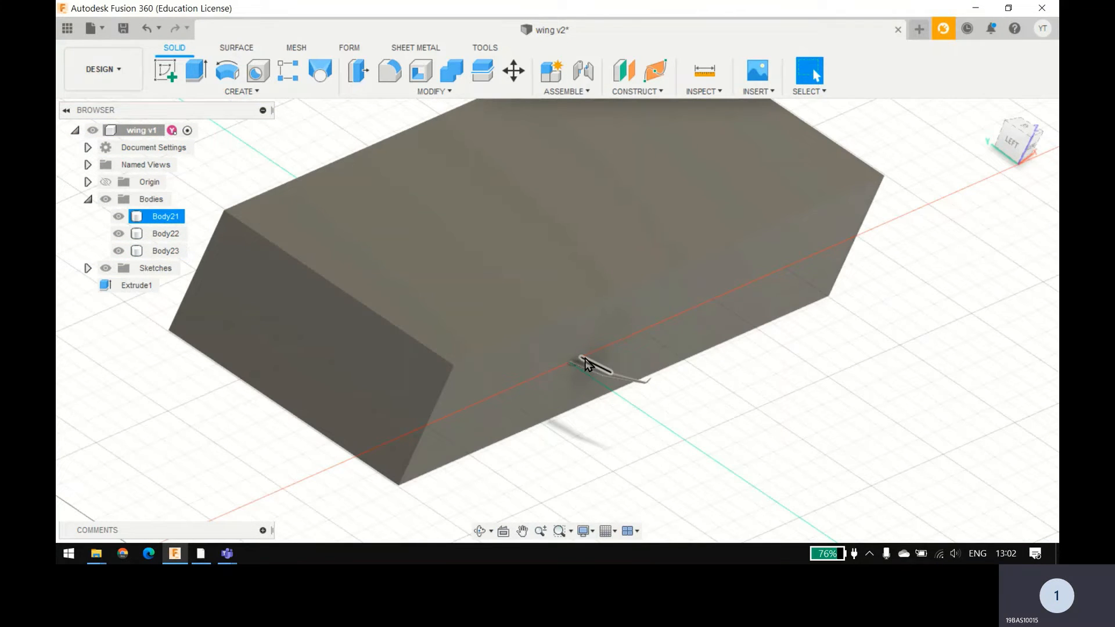
left_click(118, 216)
Step: Rename the wing half inside the box (Body22) as Wing and the box (Body23) as Air
left_click(165, 235)
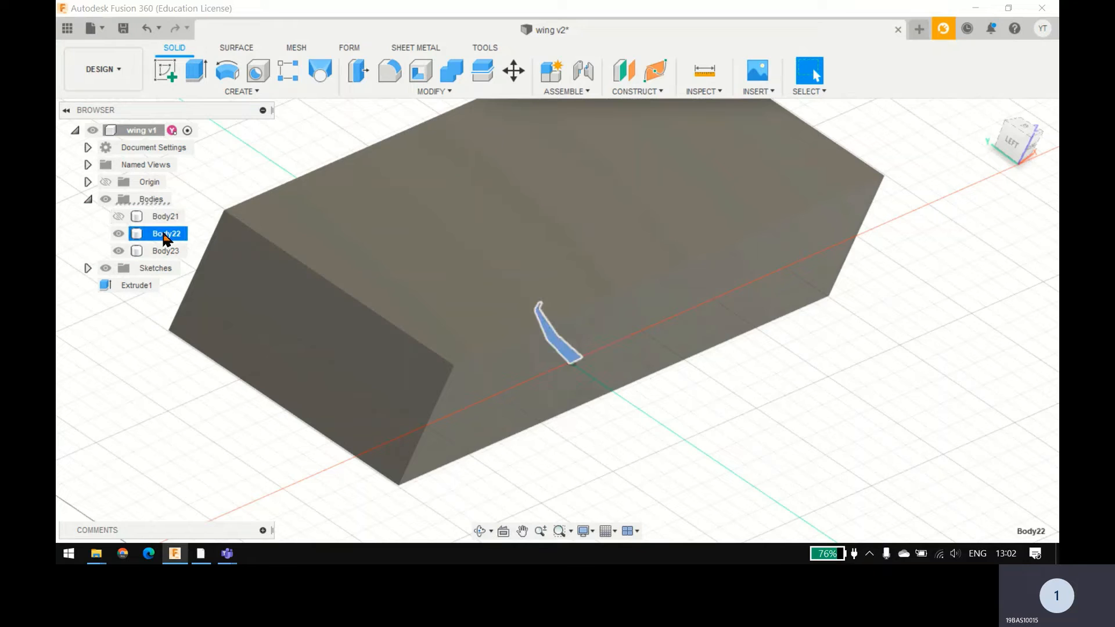
double_click(166, 235)
type("W")
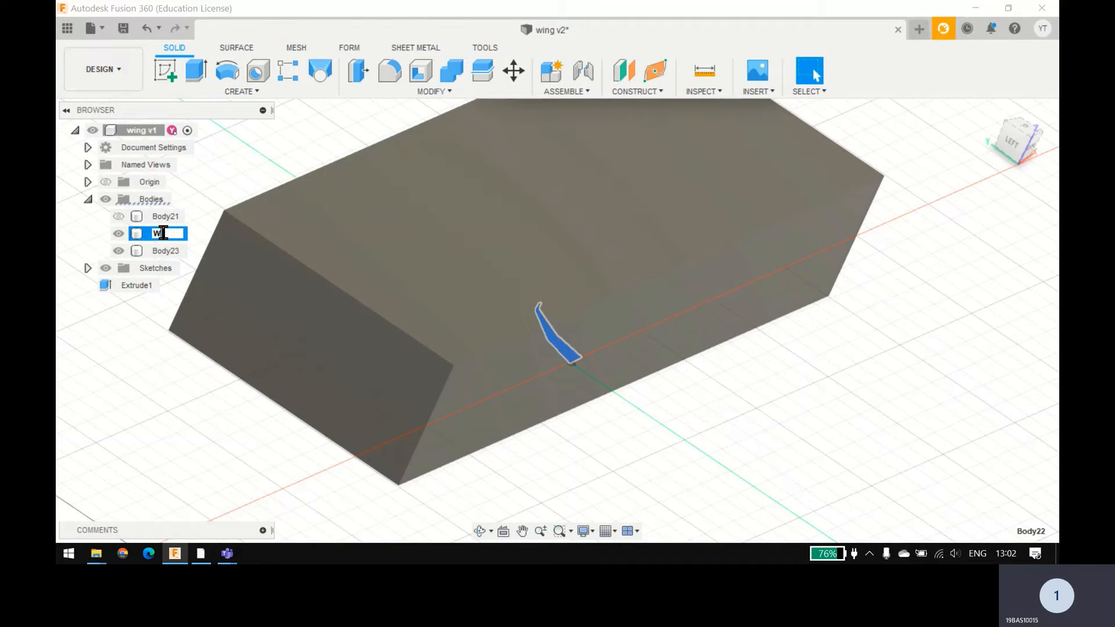
type("ing")
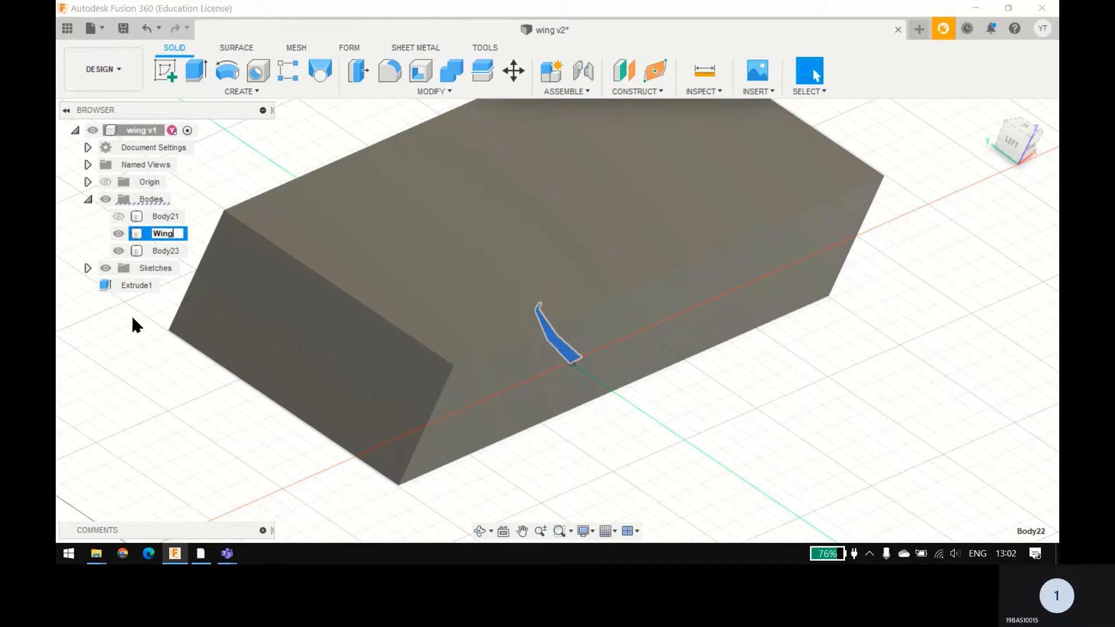
left_click(165, 251)
double_click(165, 251)
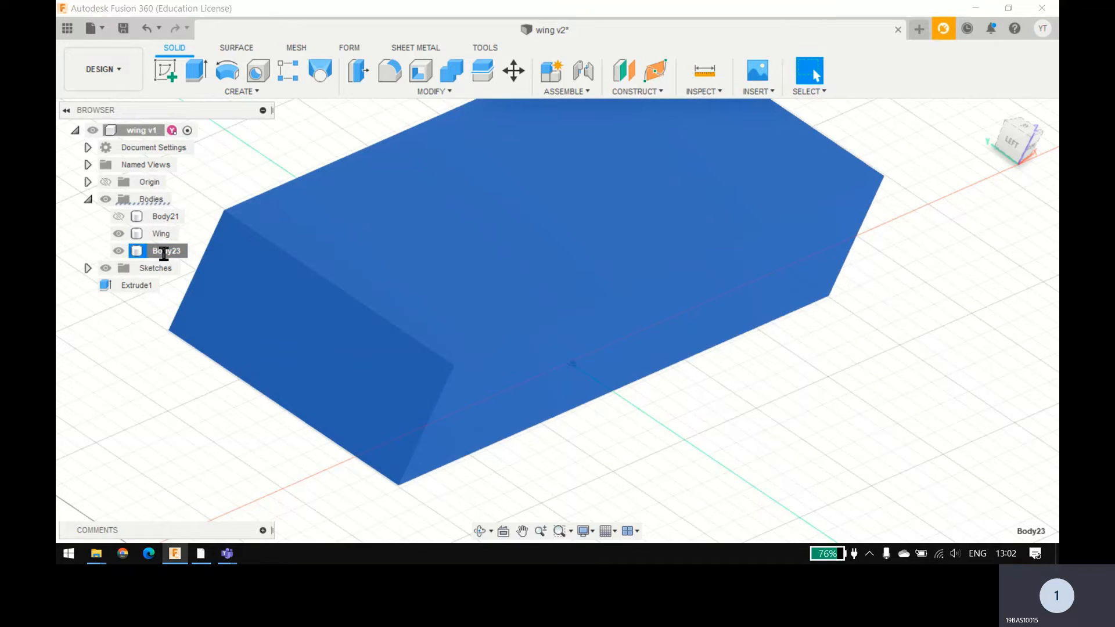
type("Air")
left_click(148, 373)
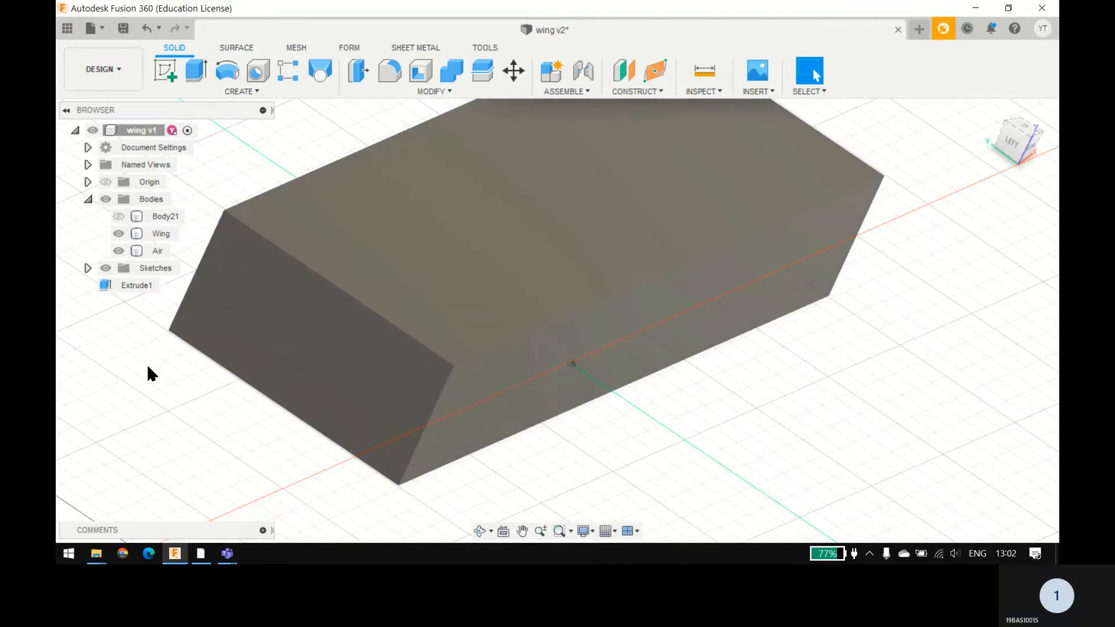
Step: Combine with the Cut operation, using Air as the target body and Wing as the tool body
left_click(447, 91)
left_click(443, 87)
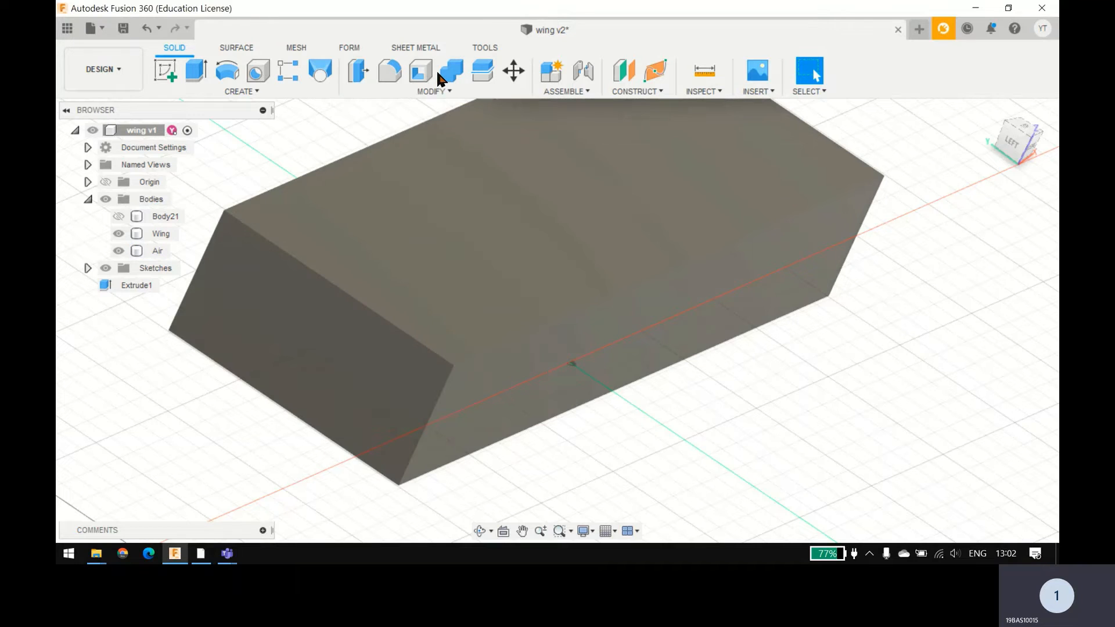
left_click(444, 77)
left_click(548, 243)
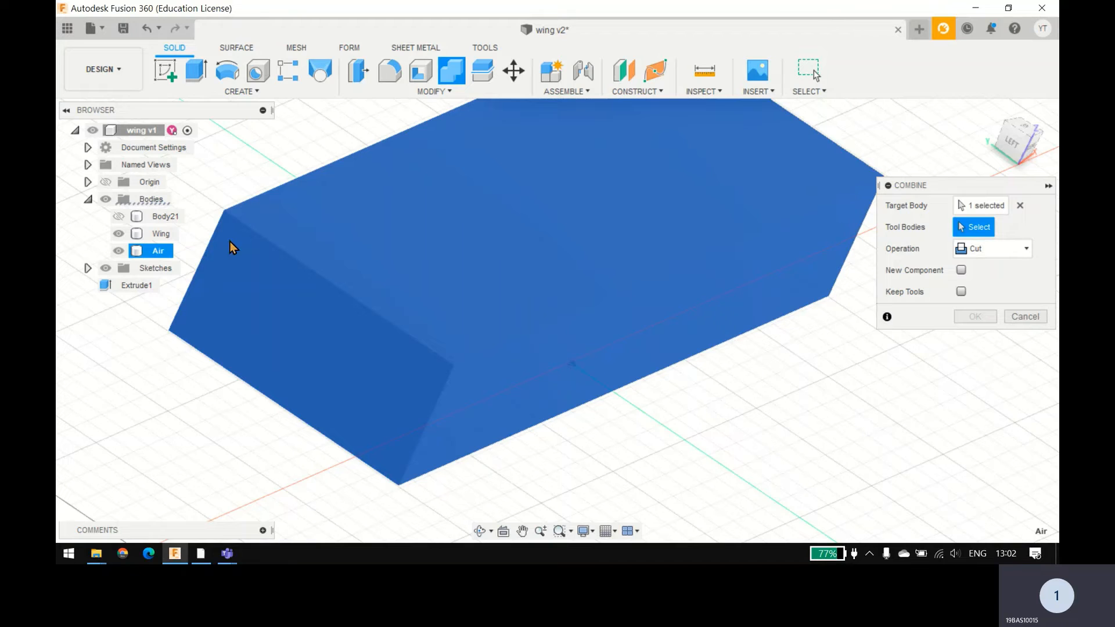
left_click(158, 234)
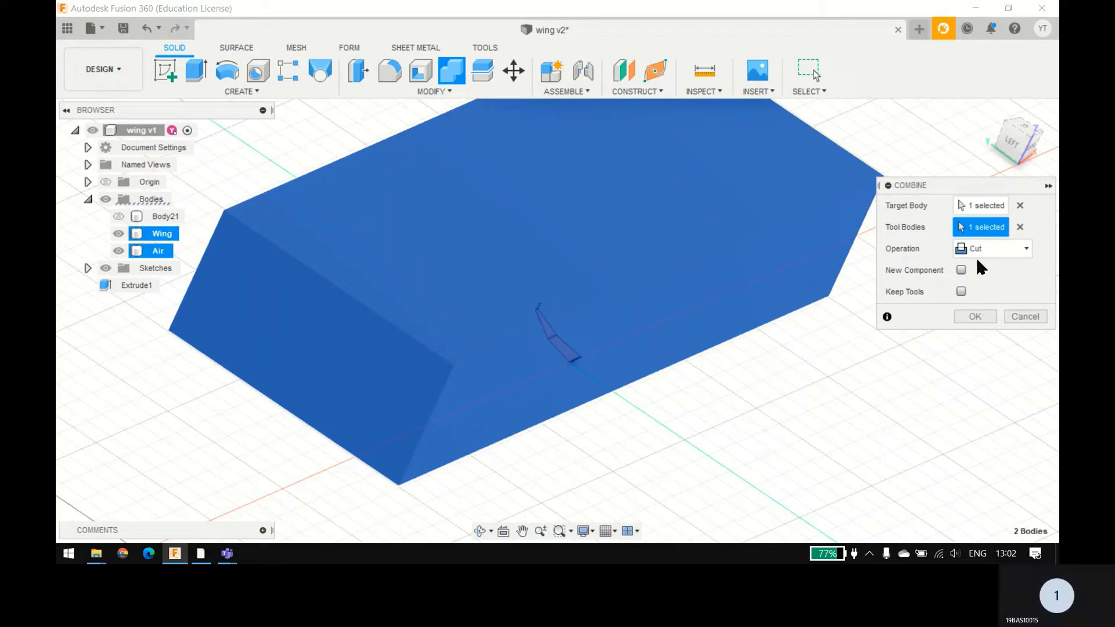
left_click(964, 317)
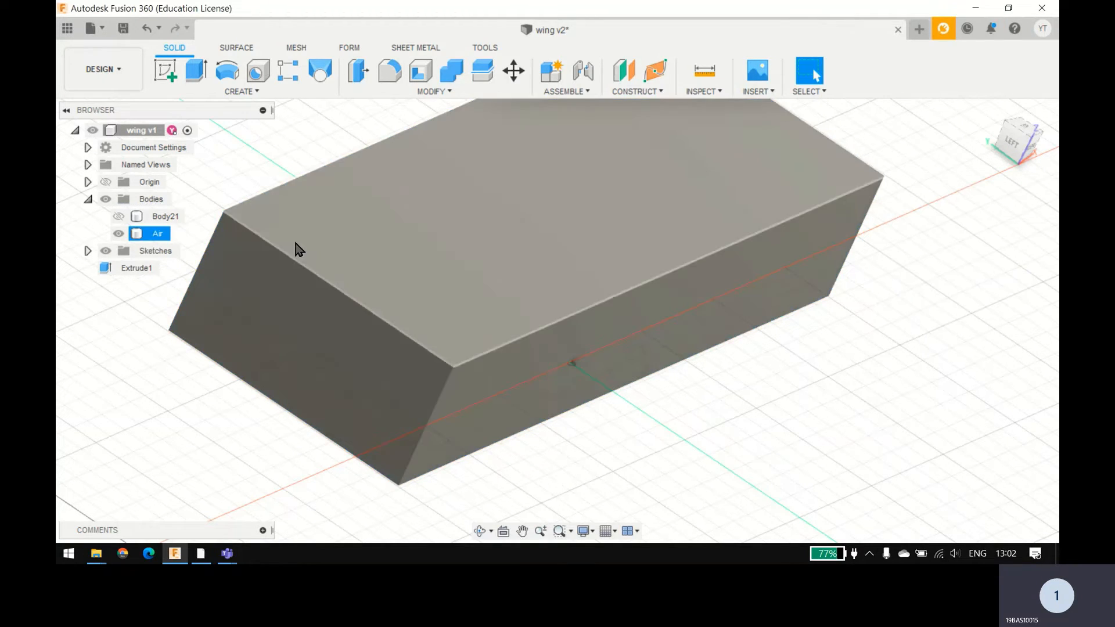
Step: Set the Air body's opacity to 50% and inspect the wing-shaped cavity inside it
right_click(154, 238)
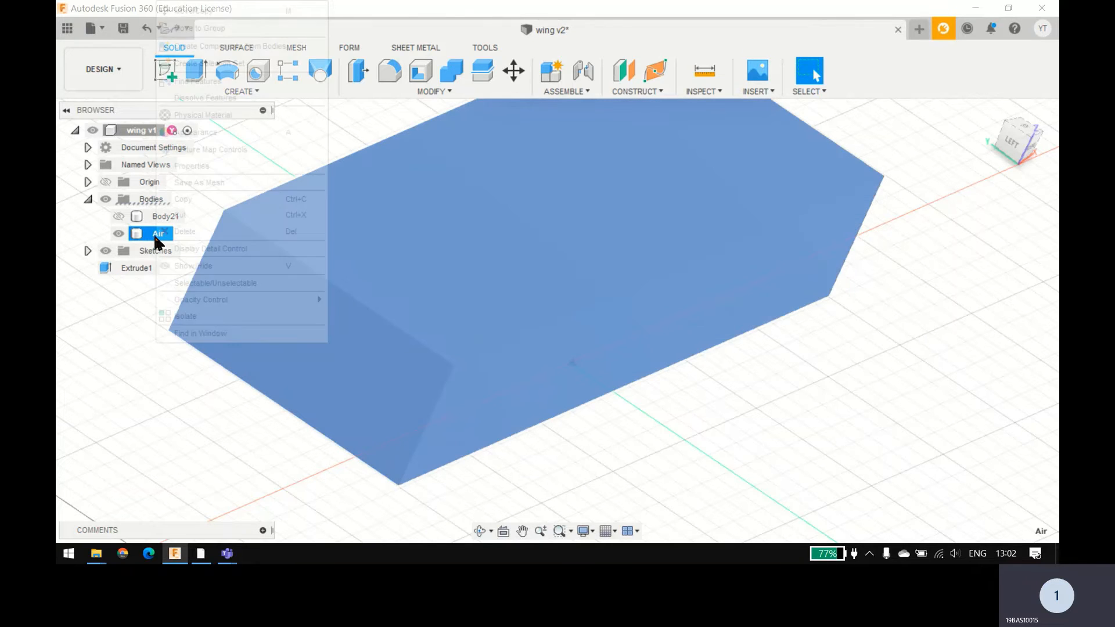
mouse_move(222, 302)
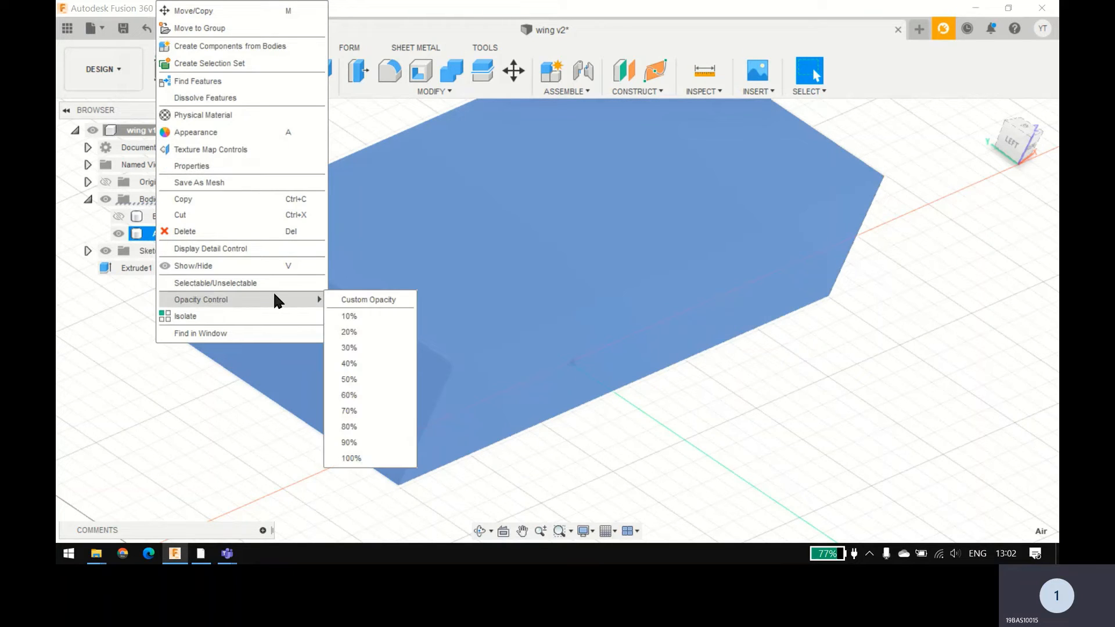
left_click(350, 379)
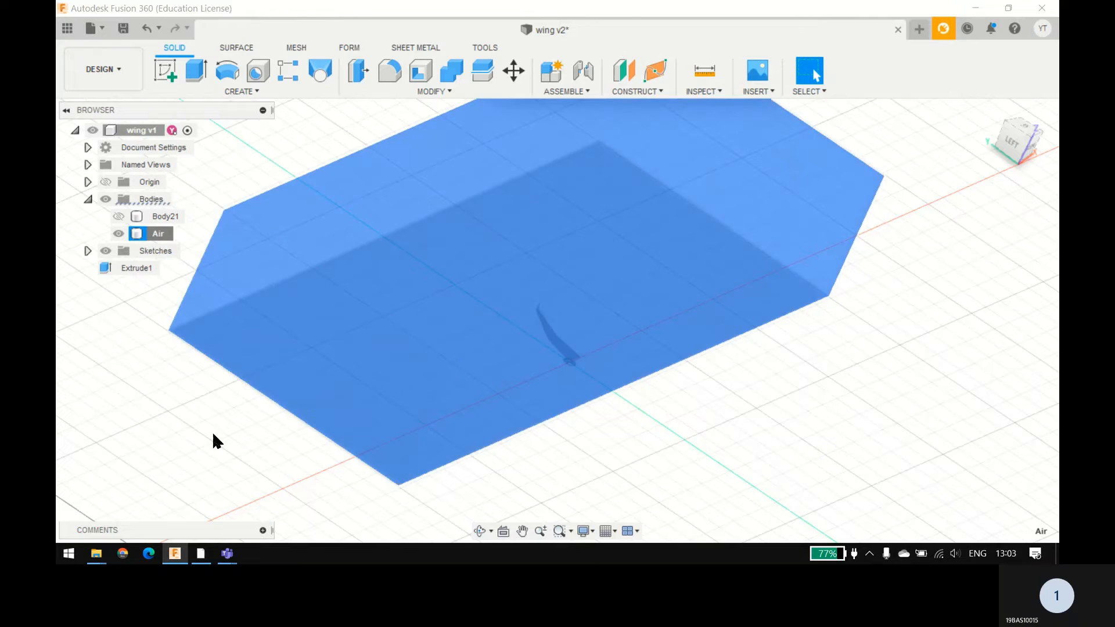
scroll(572, 361, "up", 5)
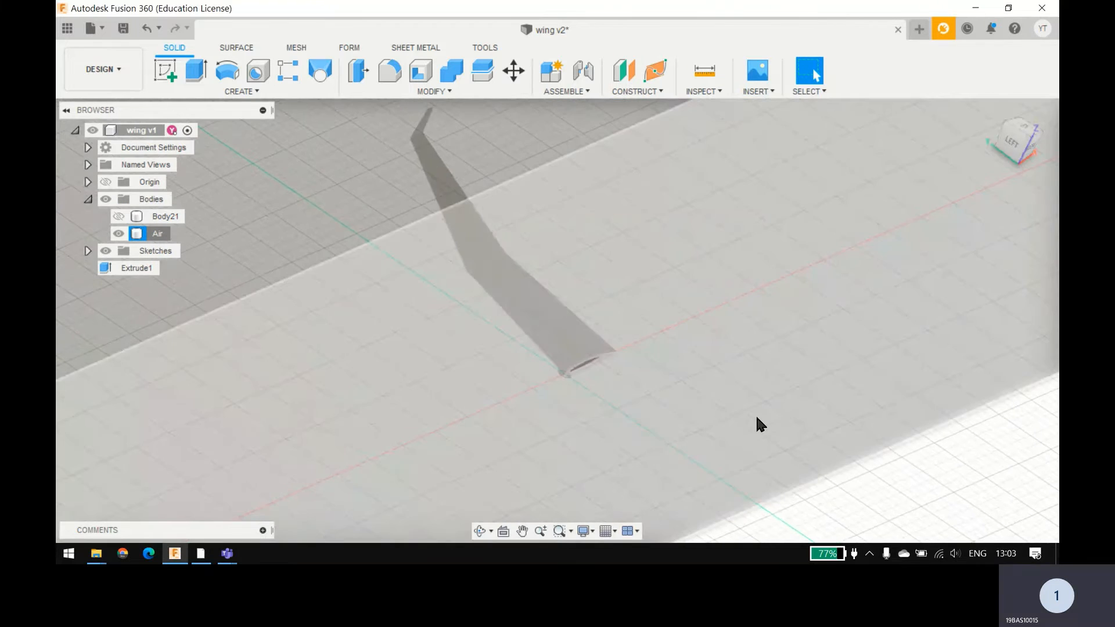
mouse_move(756, 416)
middle_mouse_down("shift")
mouse_move(759, 387)
mouse_move(741, 403)
middle_mouse_up("shift")
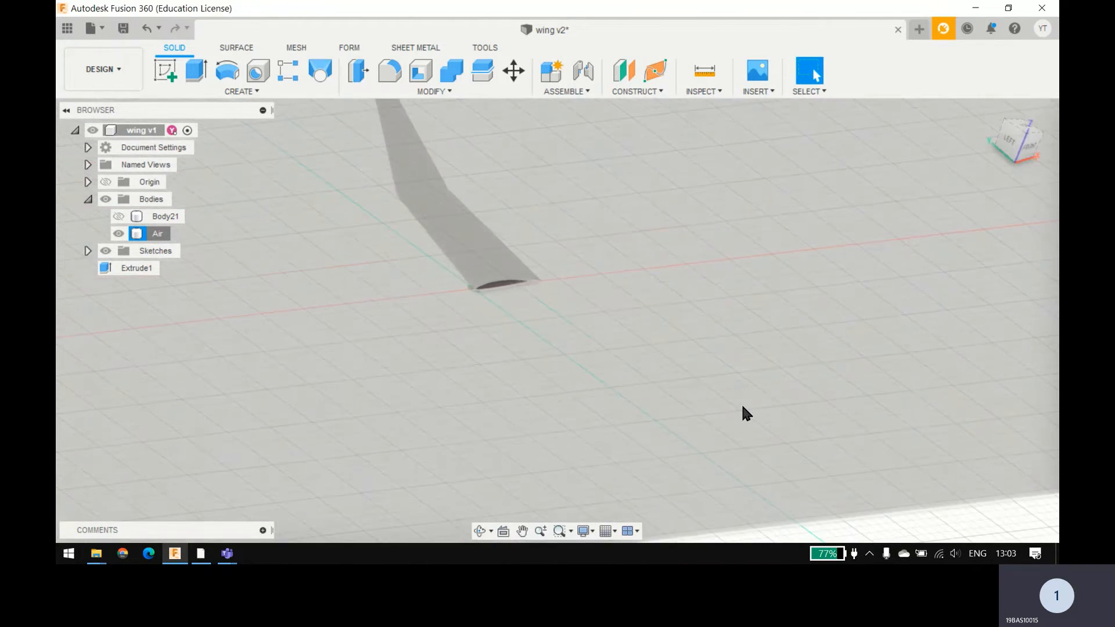
scroll(742, 403, "down", 7)
left_click(760, 452)
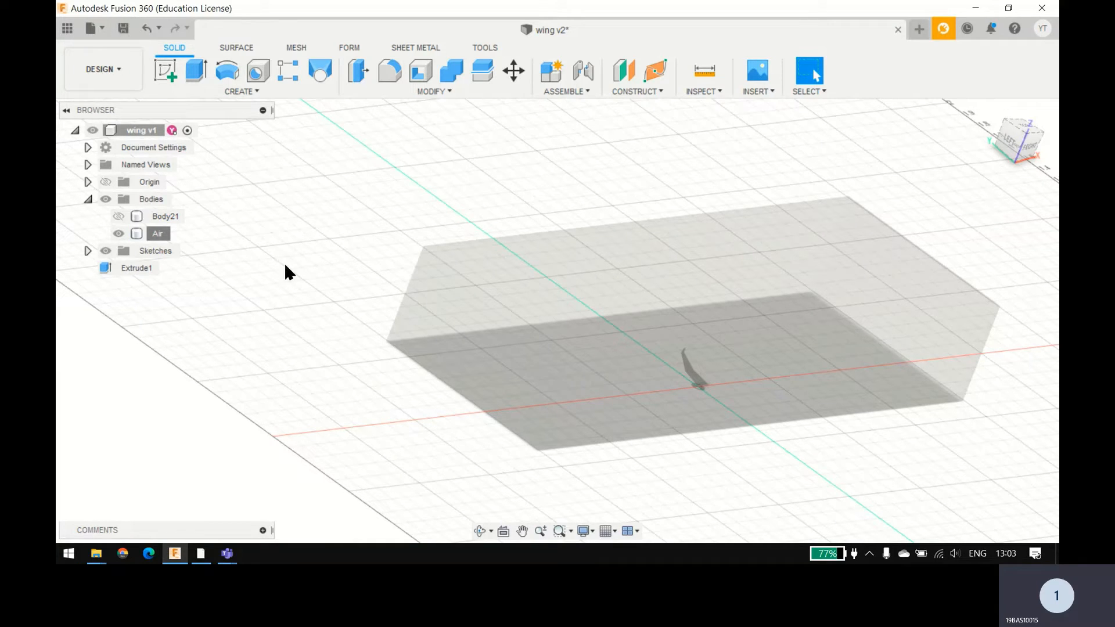
Step: Delete the hidden wing half Body21 and save the design
right_click(164, 217)
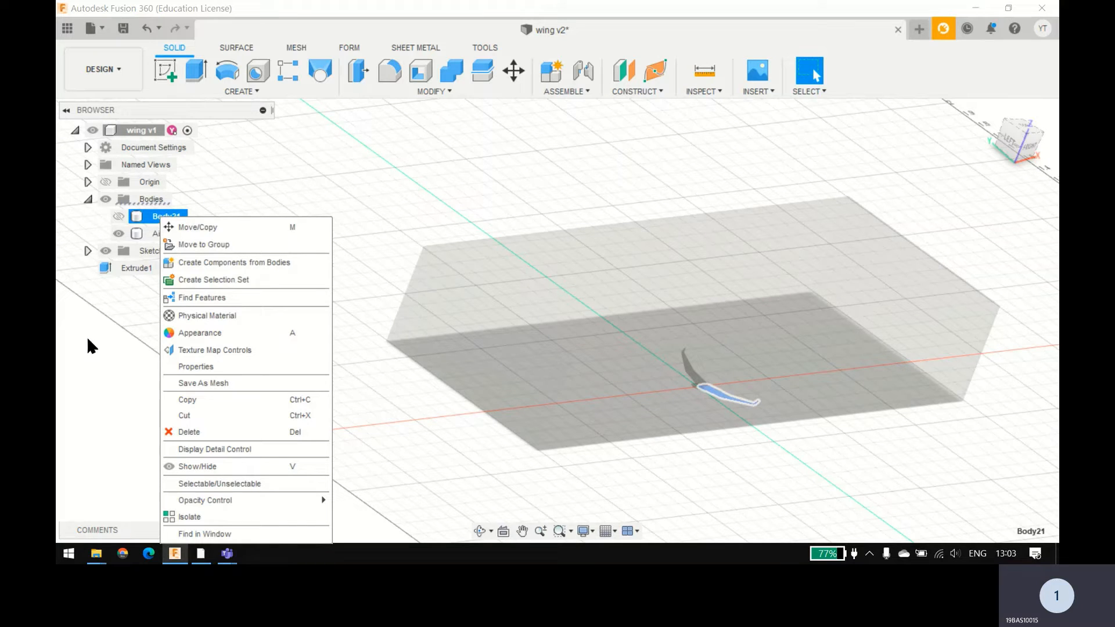
left_click(191, 433)
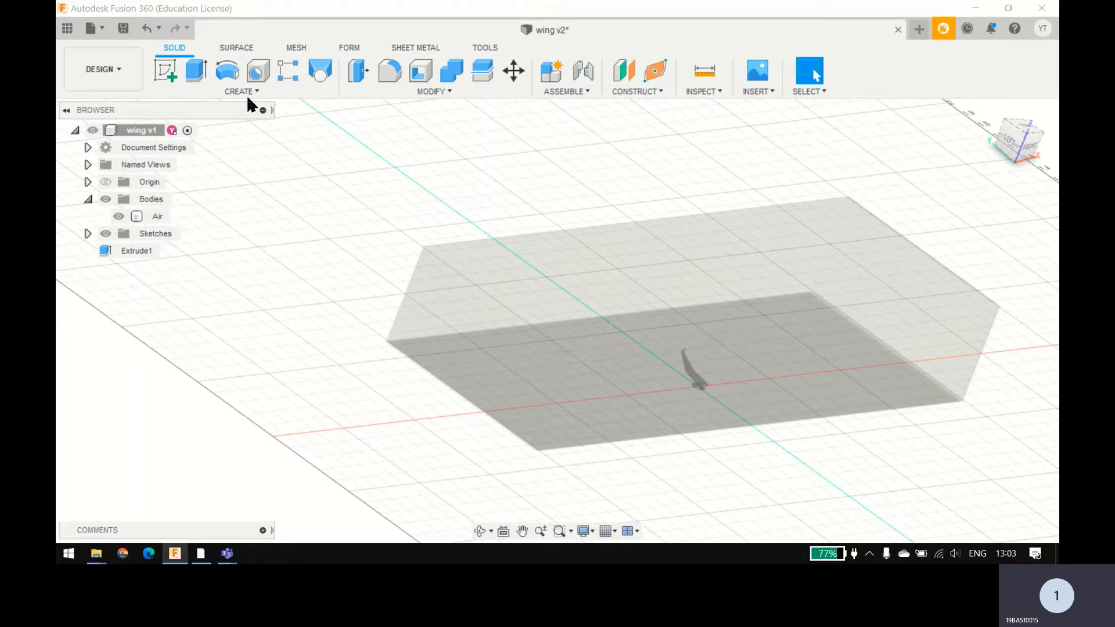
left_click(123, 28)
left_click(556, 312)
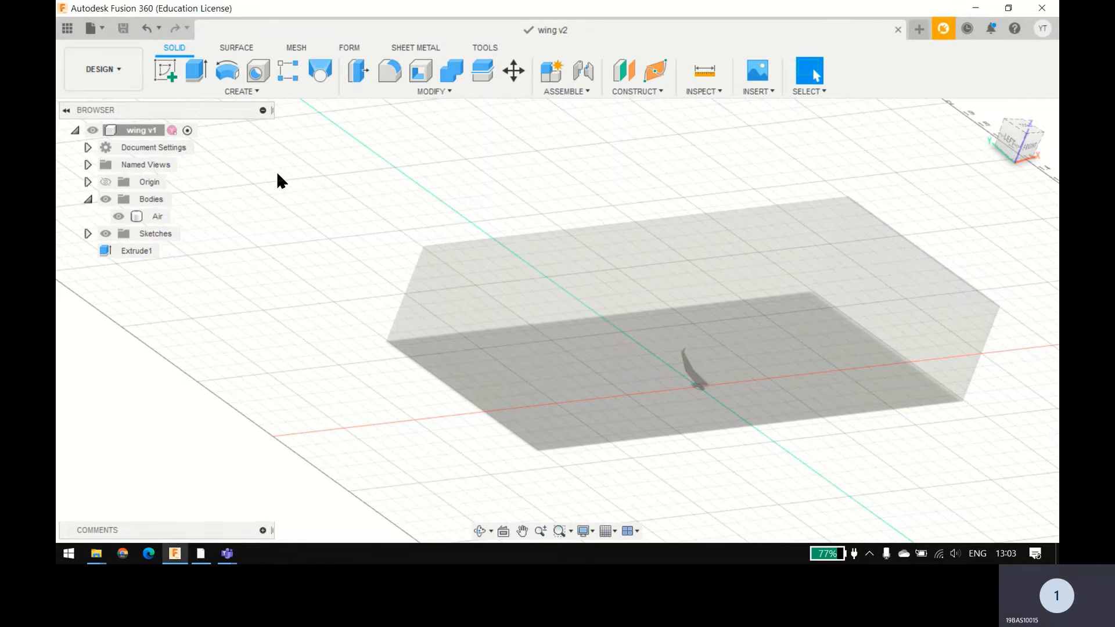
Step: Show the project's stored files to reach the saved wing design
left_click(67, 28)
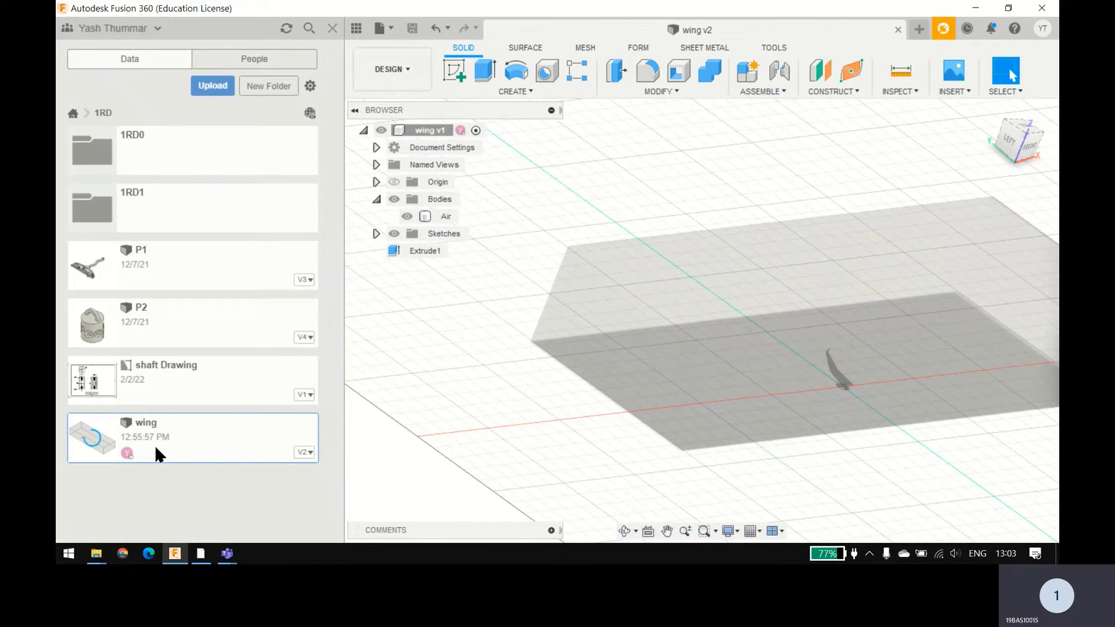
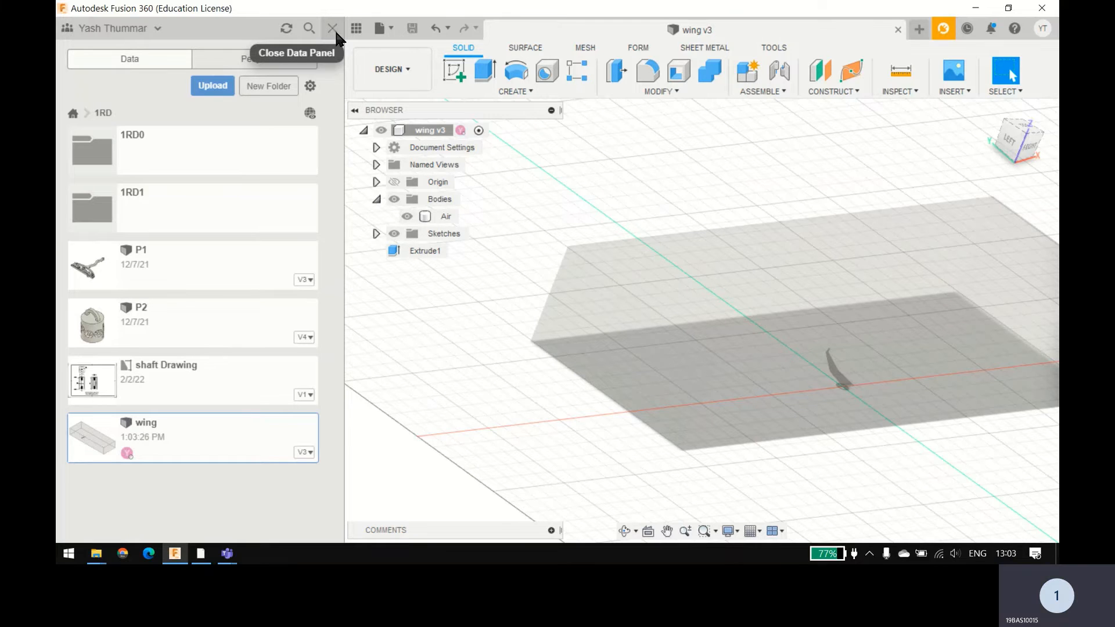
Step: Export the wing design as a STEP file named wing v3 to D:/
left_click(334, 30)
left_click(97, 35)
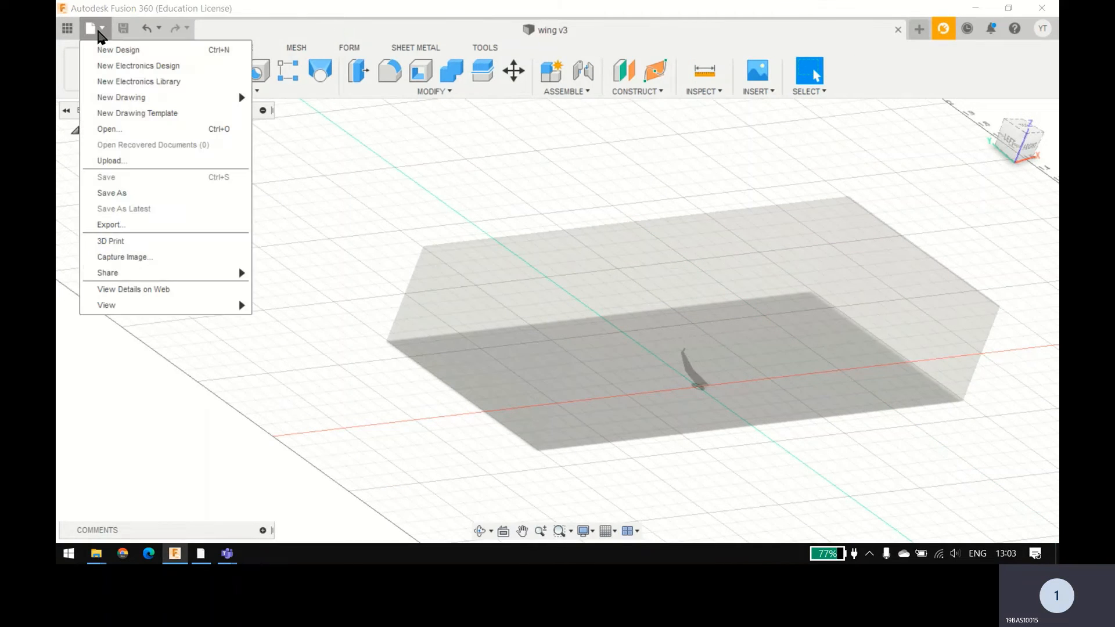
left_click(145, 221)
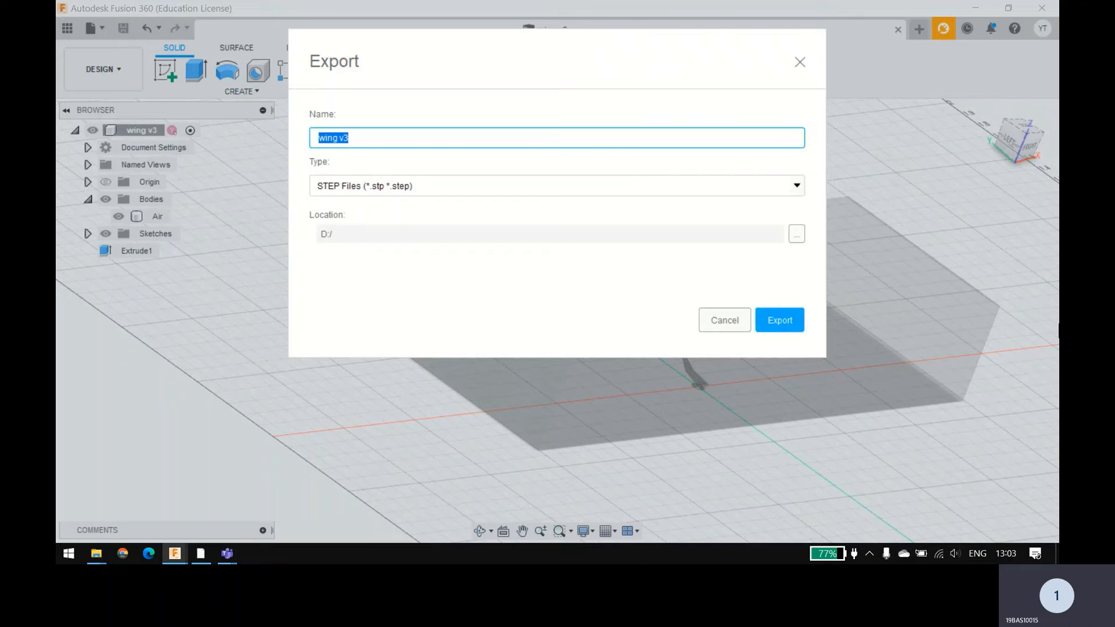
left_click(775, 325)
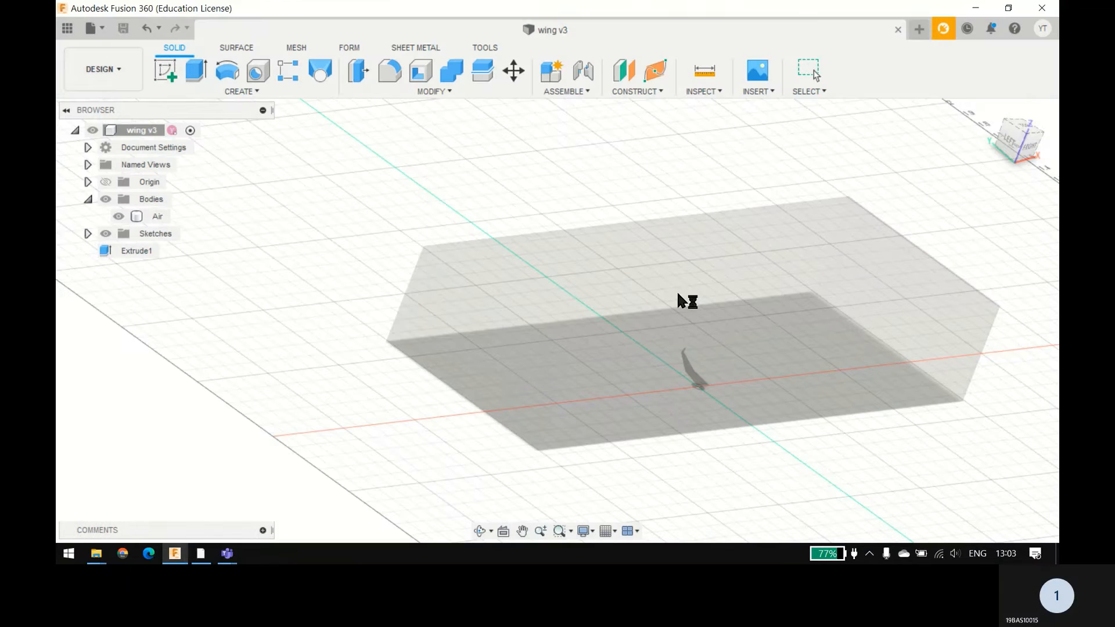
Step: Switch to Workbench and replace the Fluid Flow (Fluent) system's geometry with wing v3.step from the D: drive
left_click(201, 554)
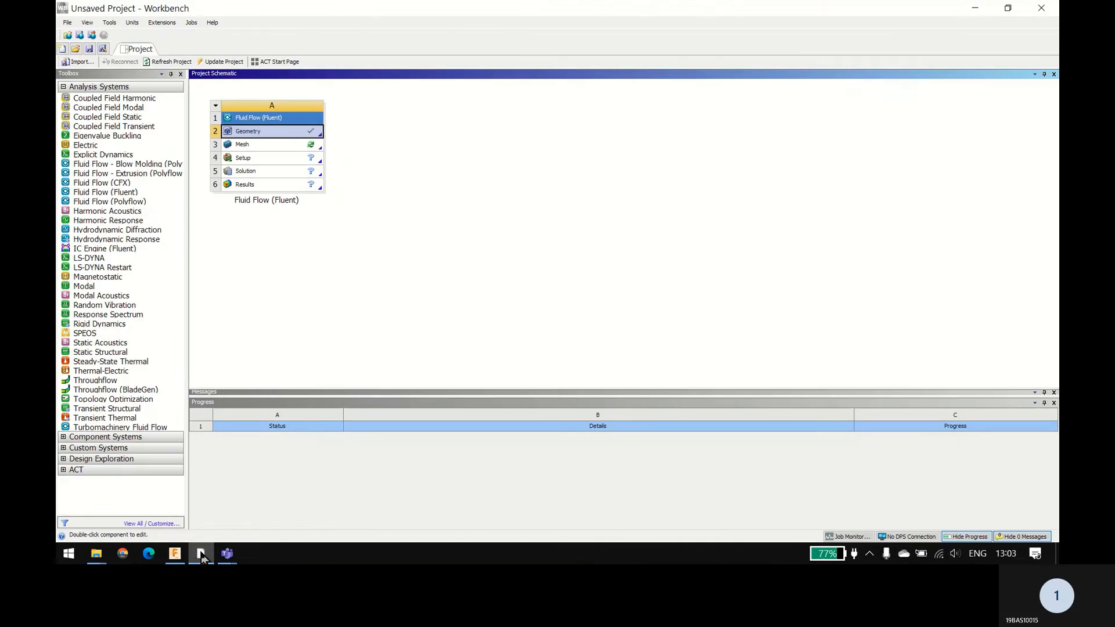
right_click(270, 140)
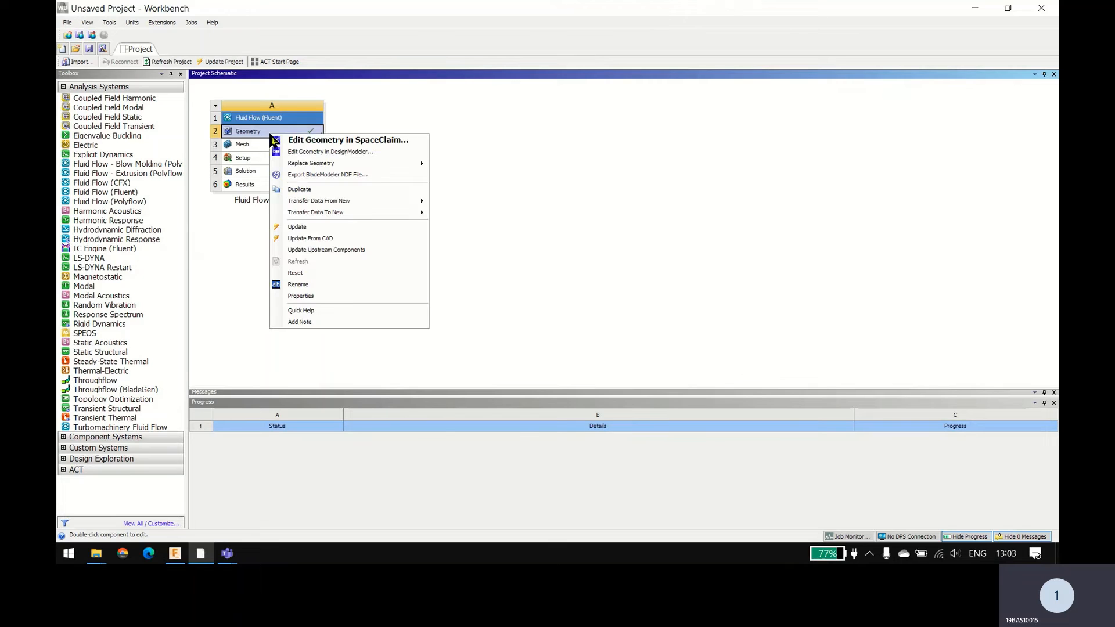
mouse_move(372, 163)
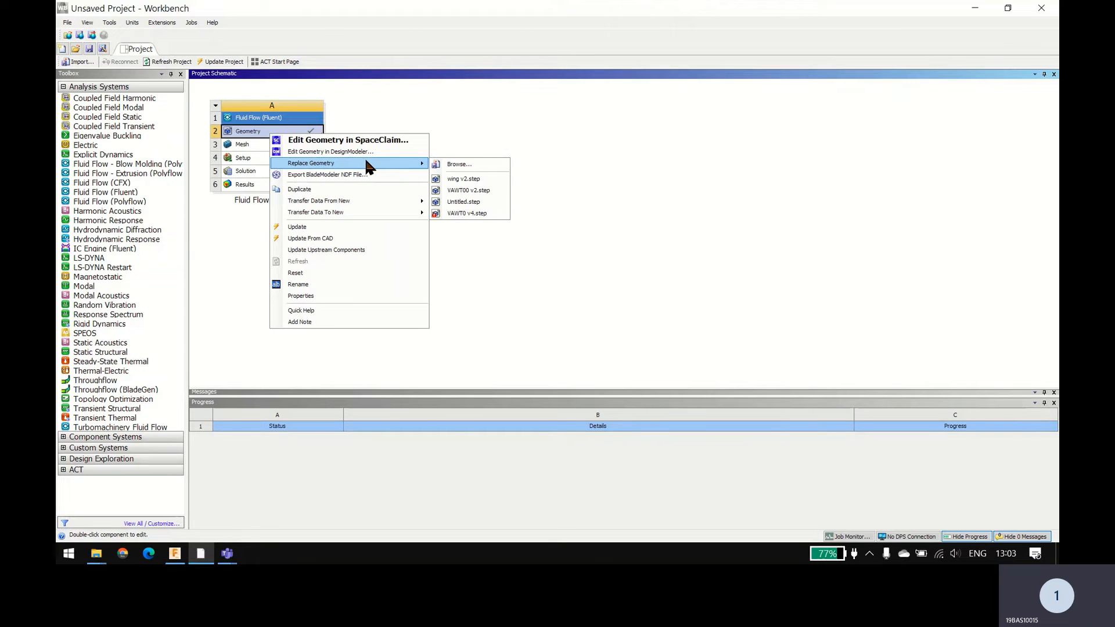
left_click(453, 165)
left_click(268, 197)
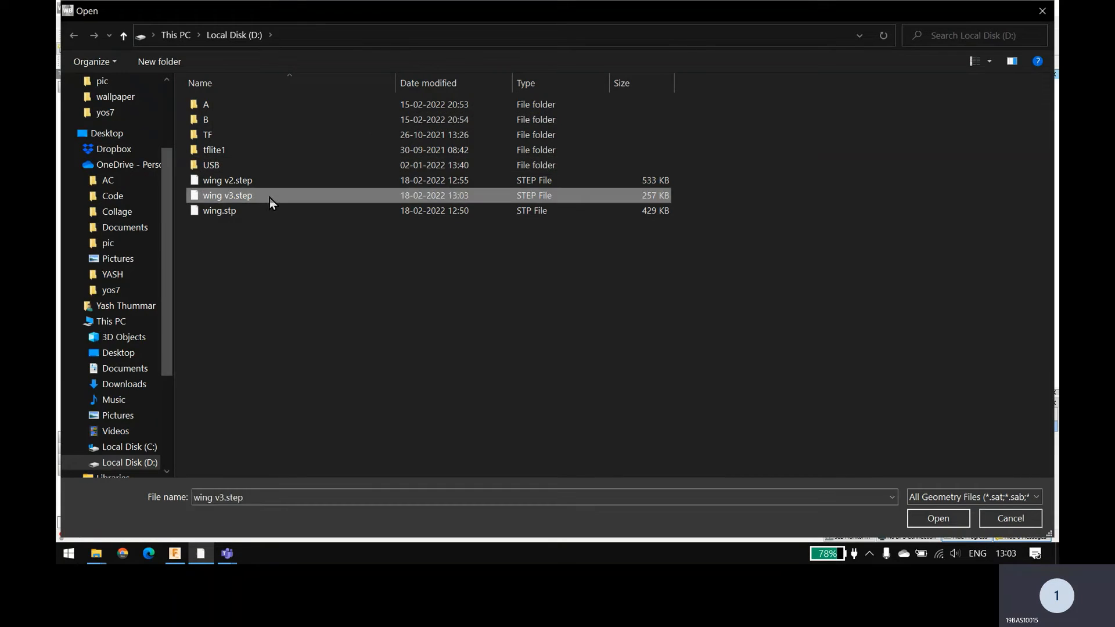
double_click(269, 198)
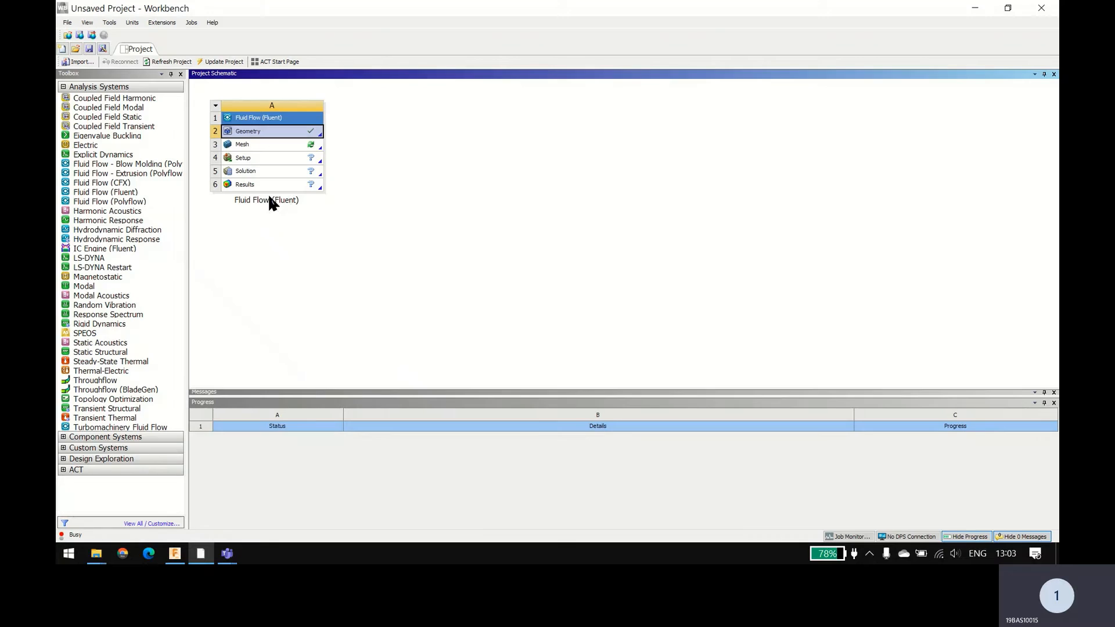
Step: Open the Fluent system's mesh for editing in ANSYS Meshing and inspect the Air body and its wing opening
right_click(274, 147)
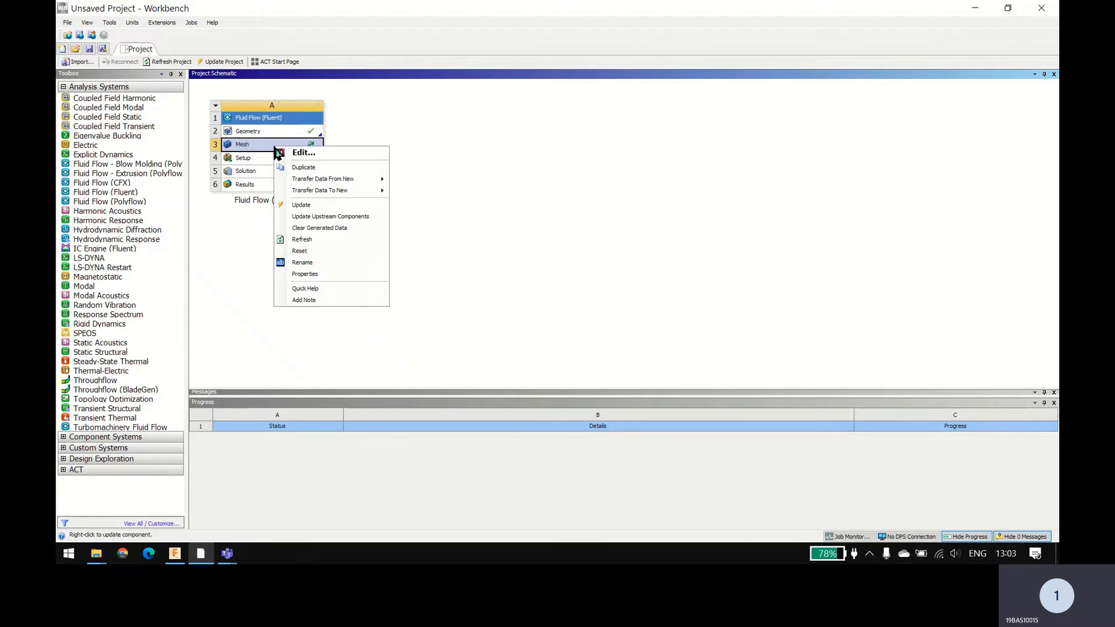
left_click(308, 155)
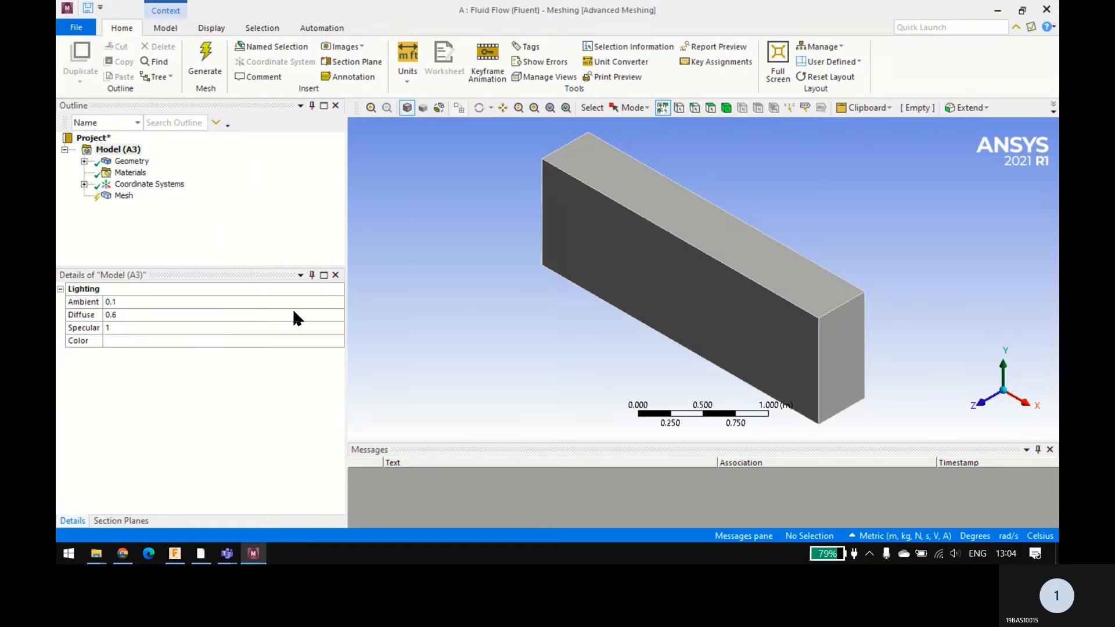
left_click(84, 161)
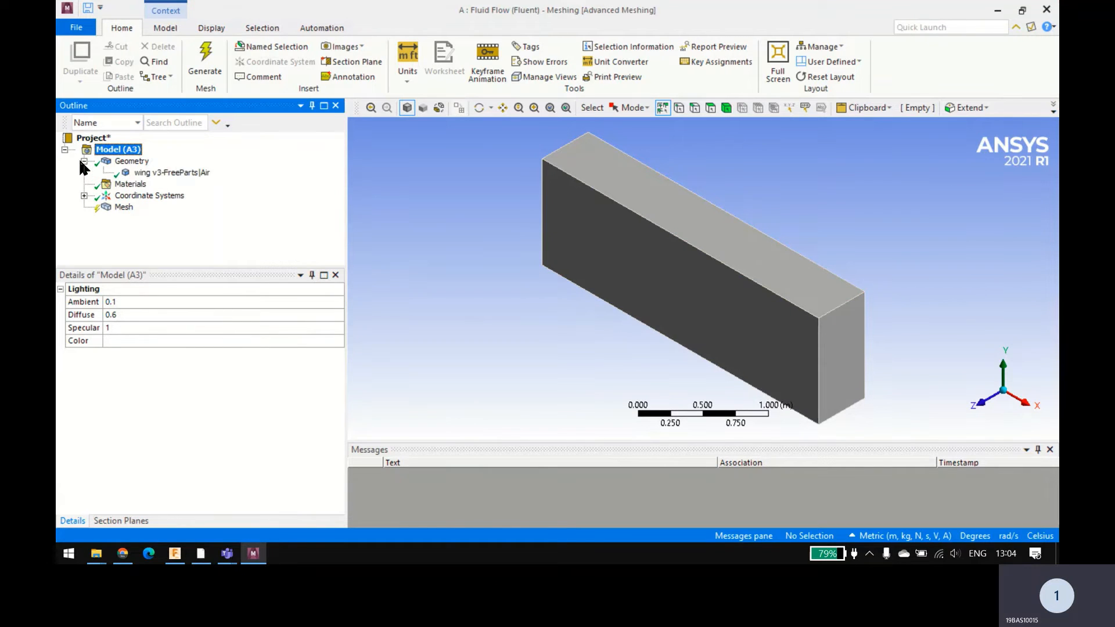
scroll(569, 280, "up", 1)
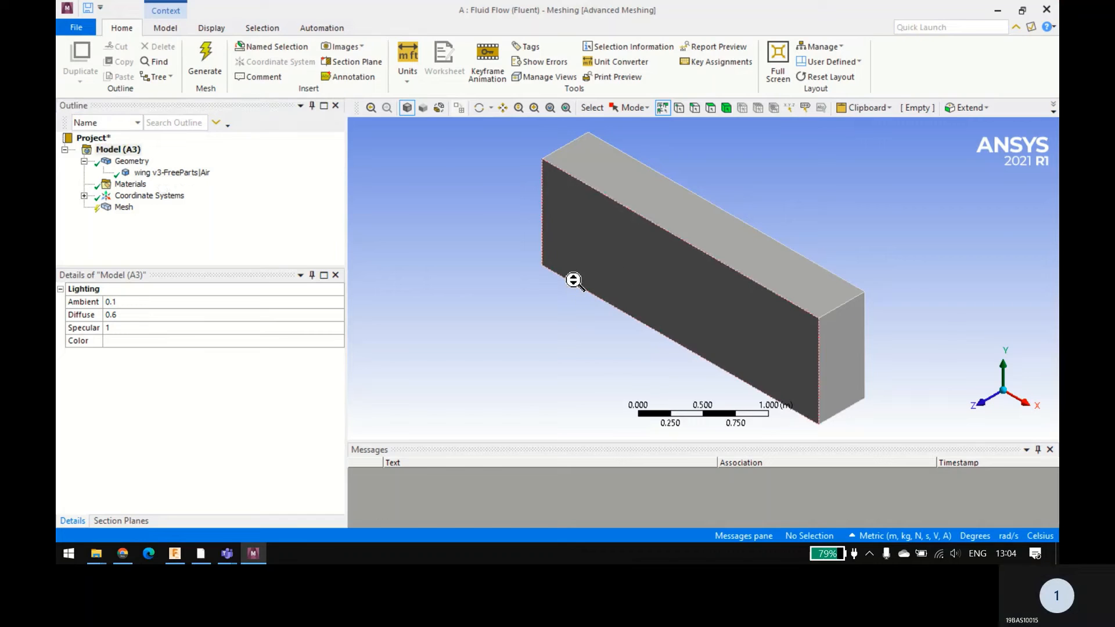
middle_click_drag(511, 326, 729, 209)
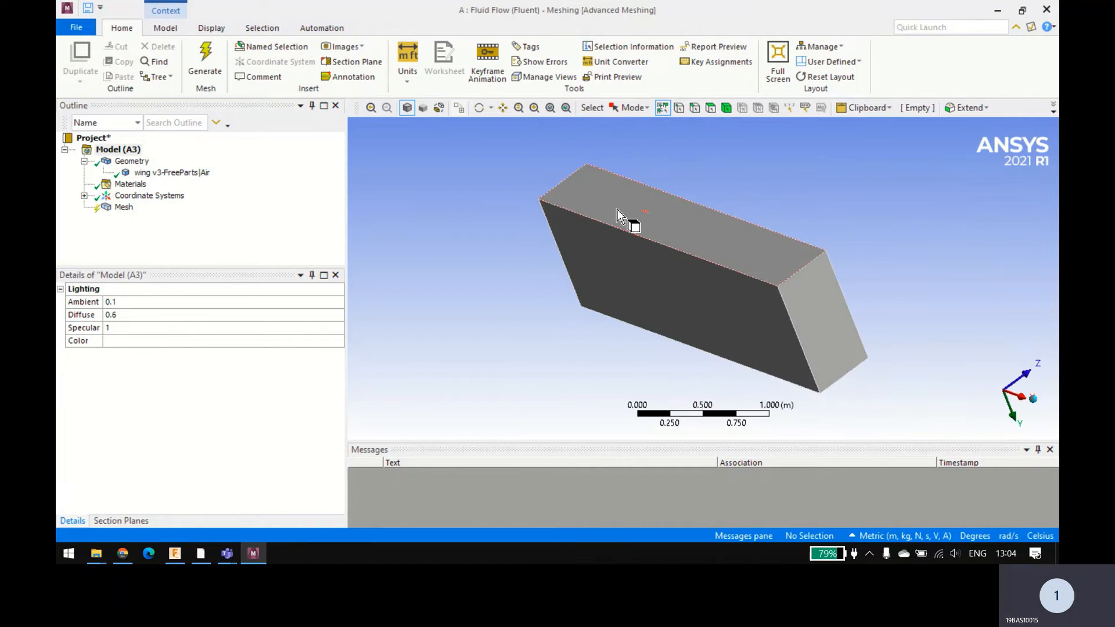
middle_click_drag(630, 219, 799, 295)
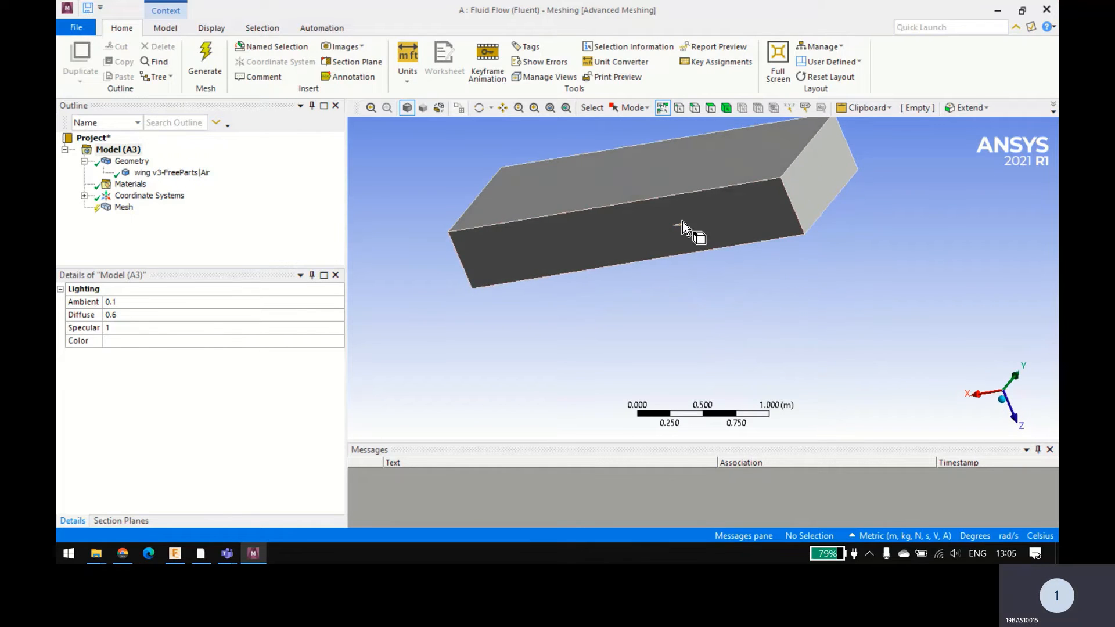
scroll(682, 221, "up", 3)
middle_click_drag(681, 221, 630, 285)
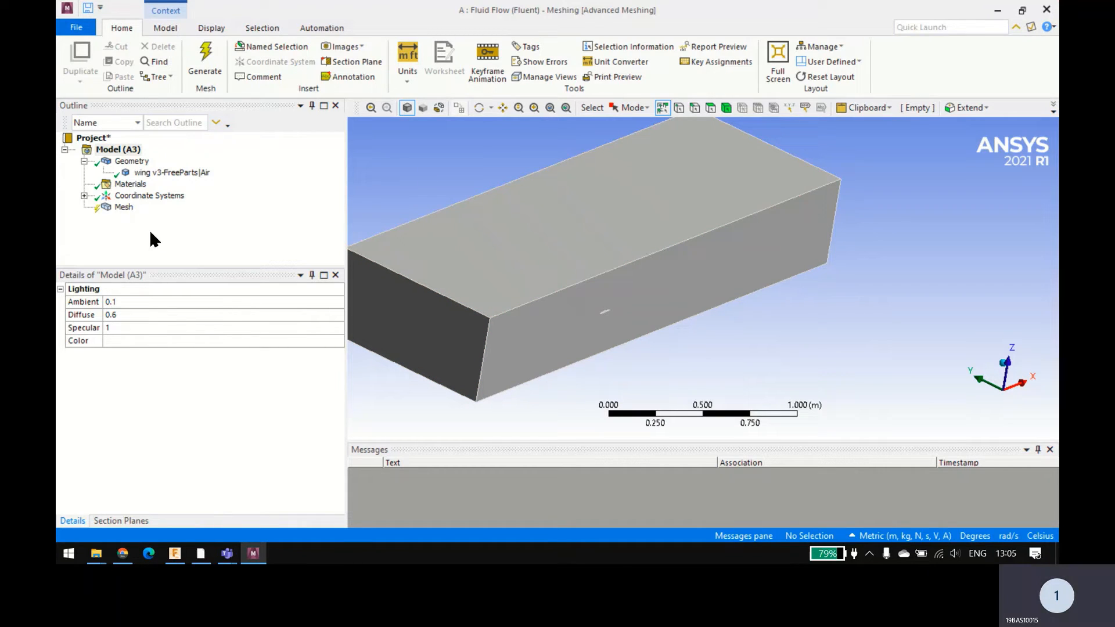
Step: Set the smoothing in the mesh quality settings to High
left_click(122, 209)
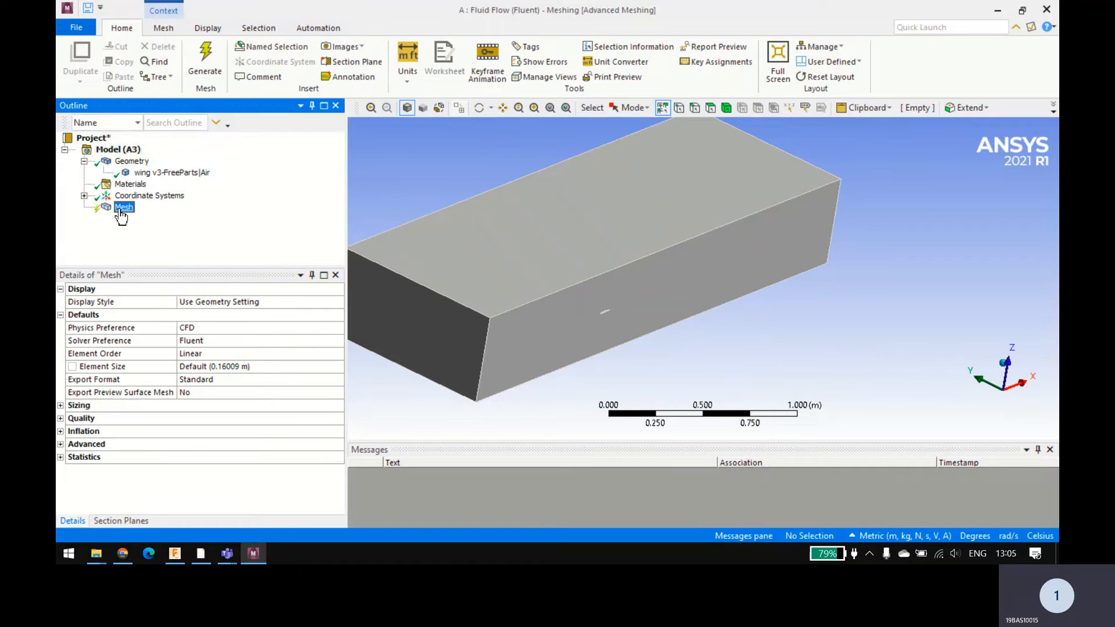
left_click(84, 162)
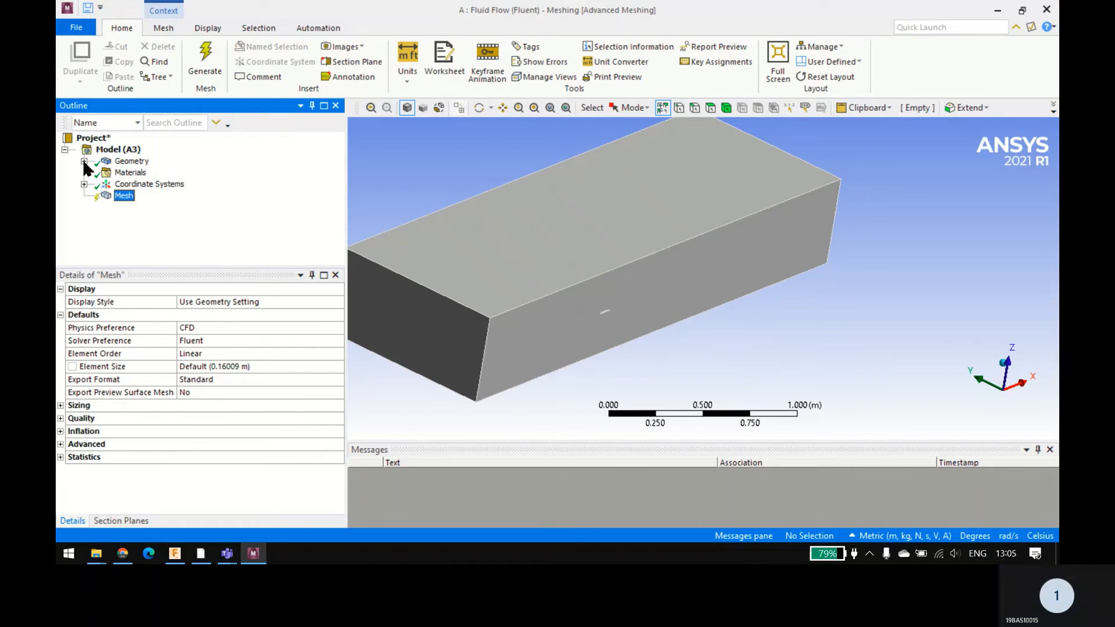
left_click(60, 418)
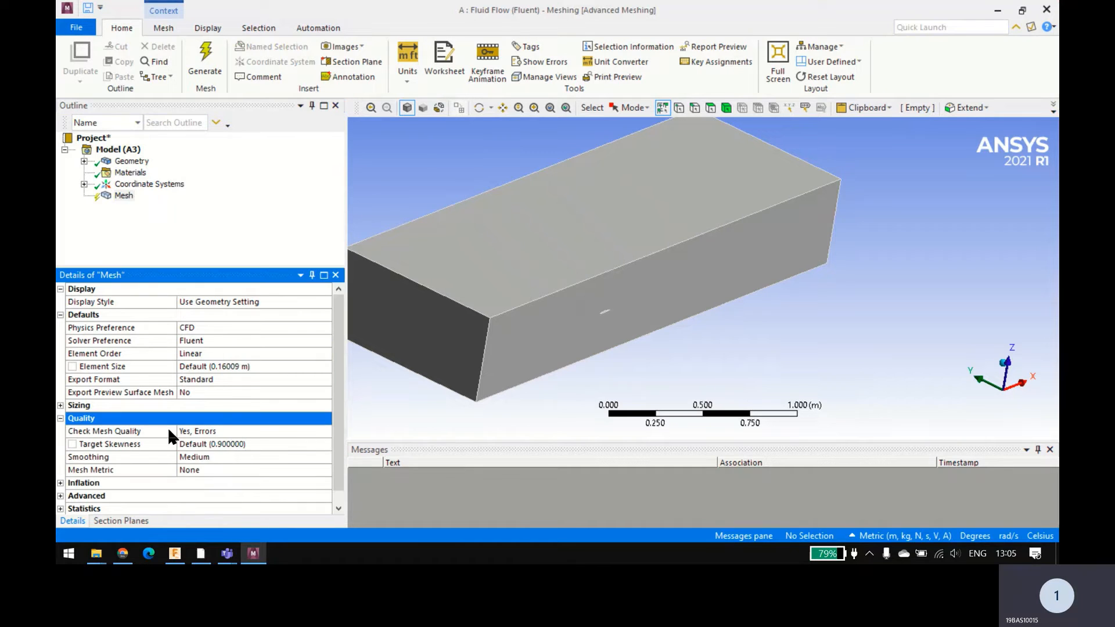
left_click(220, 459)
left_click(325, 457)
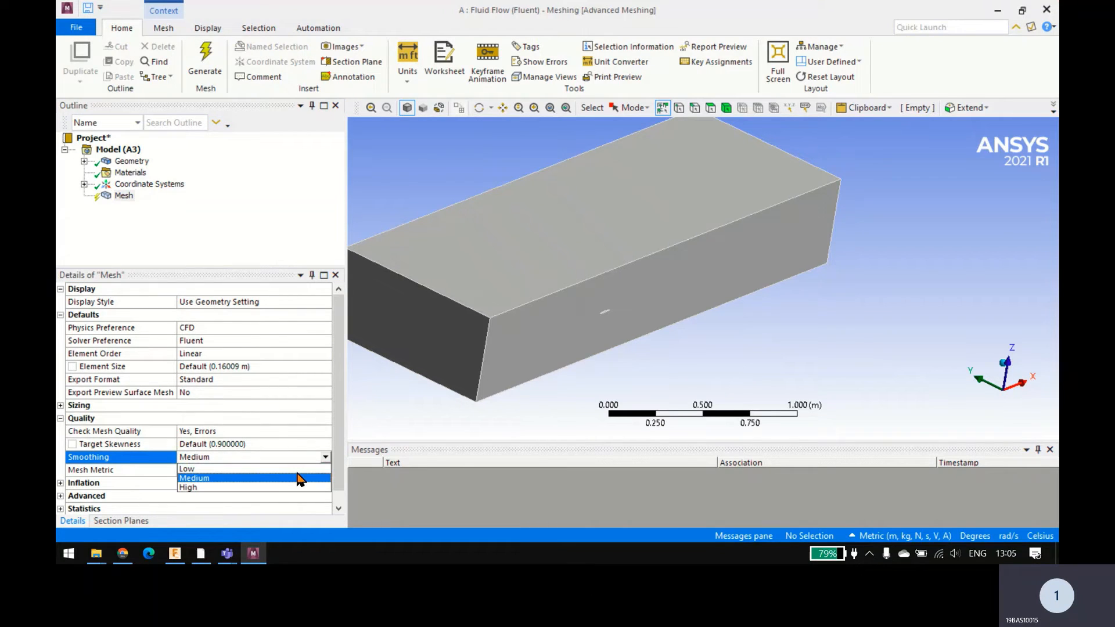
left_click(243, 487)
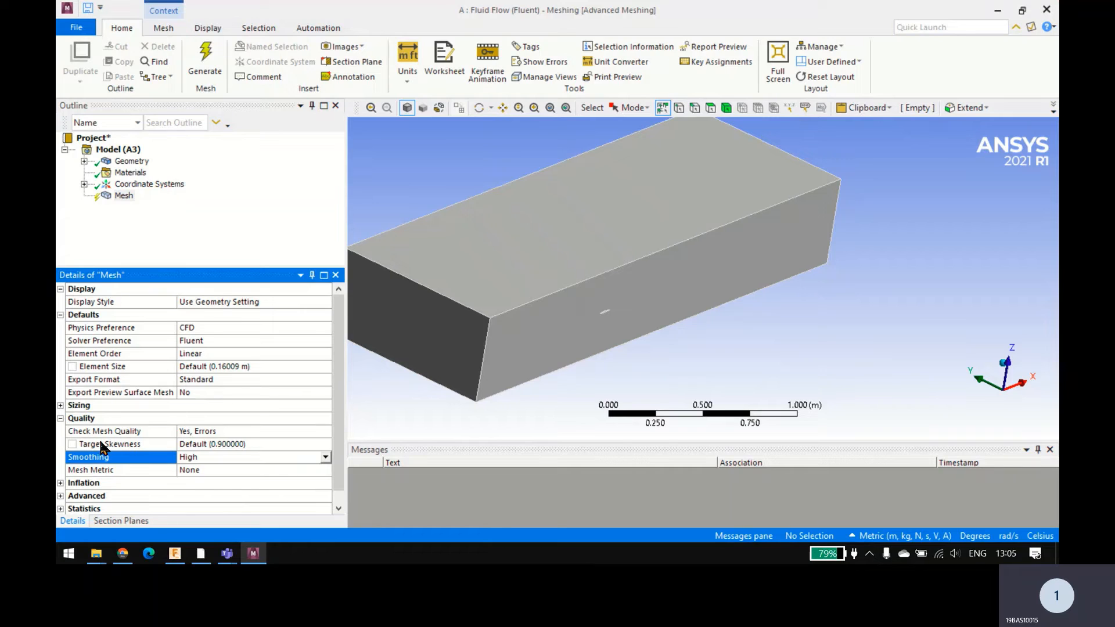
left_click(61, 418)
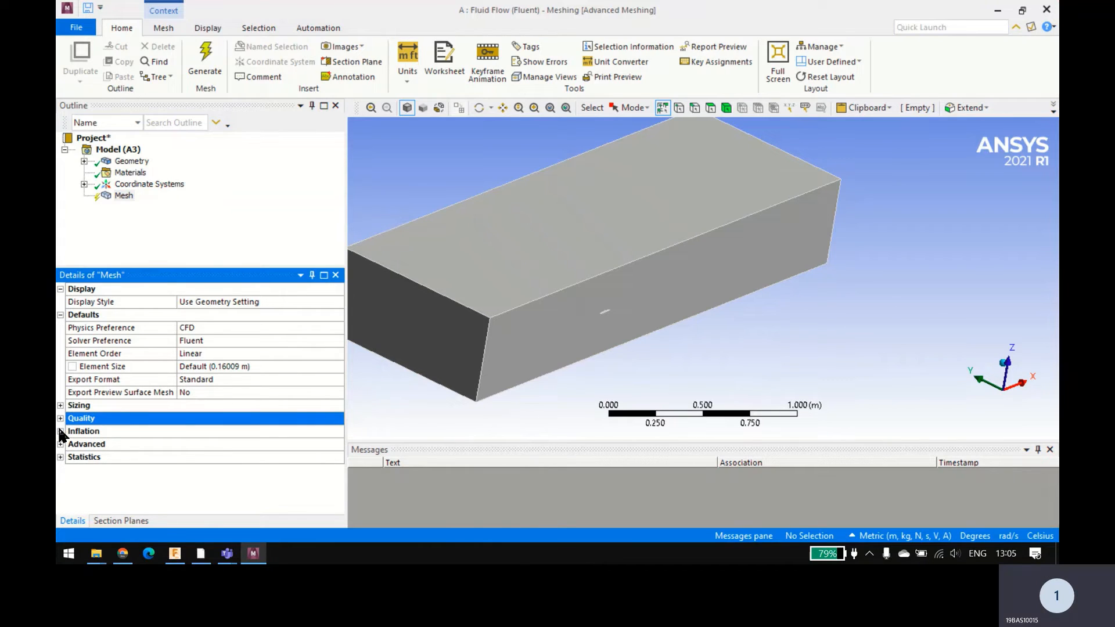
Step: Set the mesh's maximum size and its element size to 0.001 m each
left_click(61, 405)
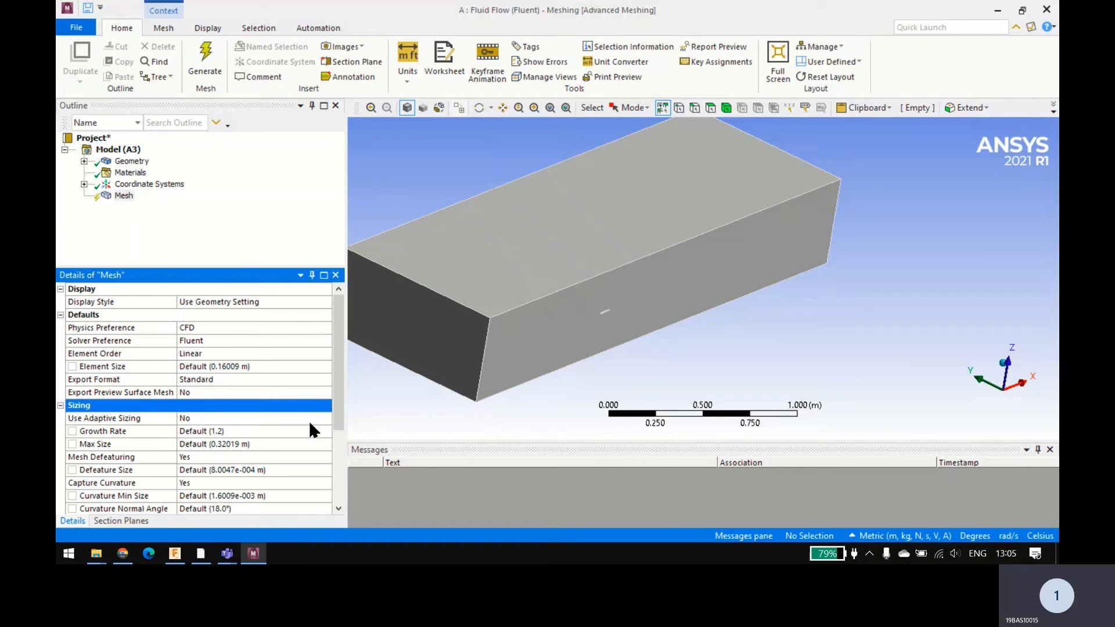
left_click_drag(339, 399, 336, 425)
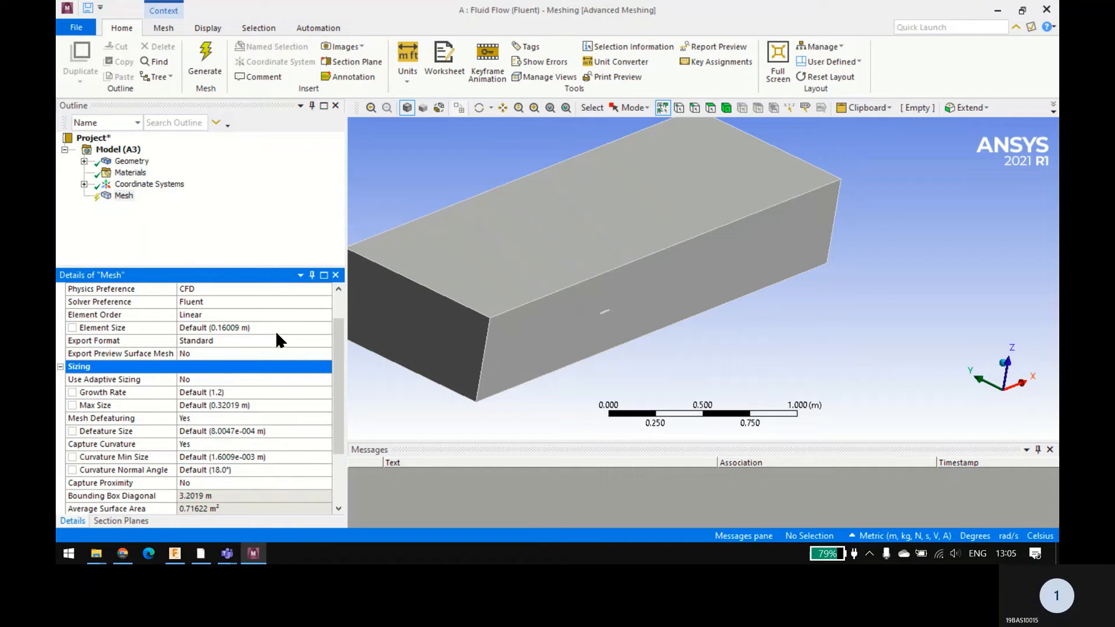
left_click(273, 405)
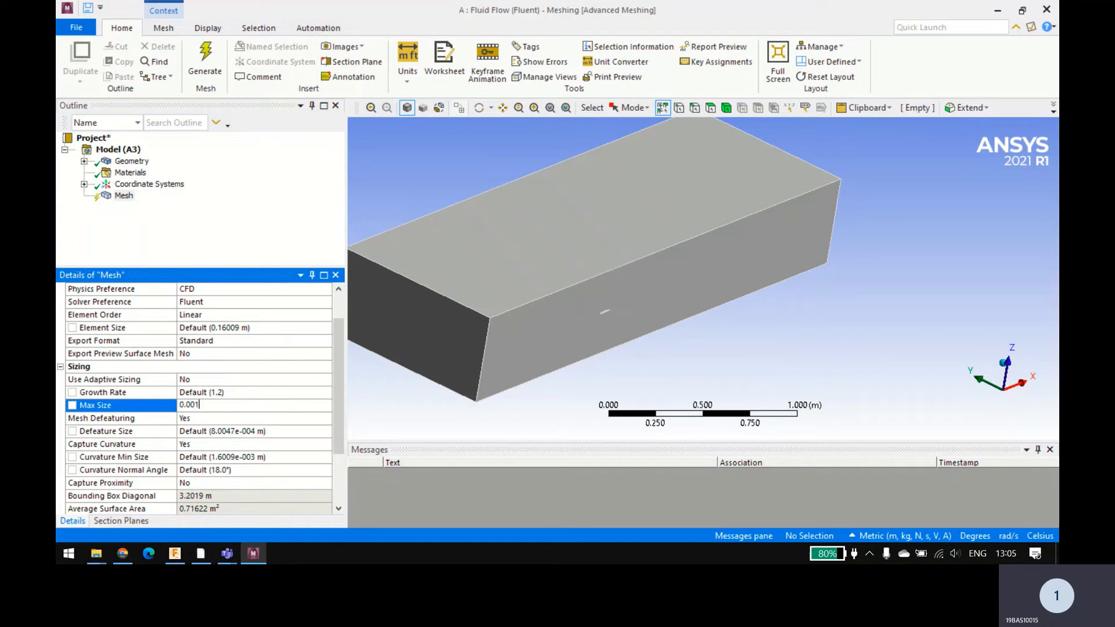
type("0.001")
key("Return")
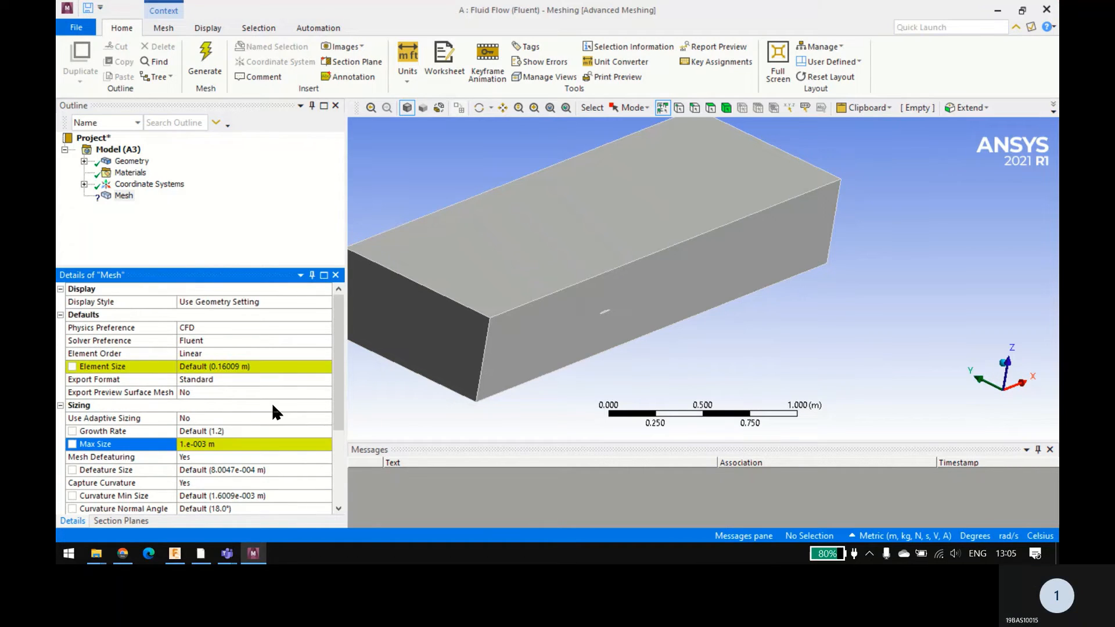
left_click(268, 367)
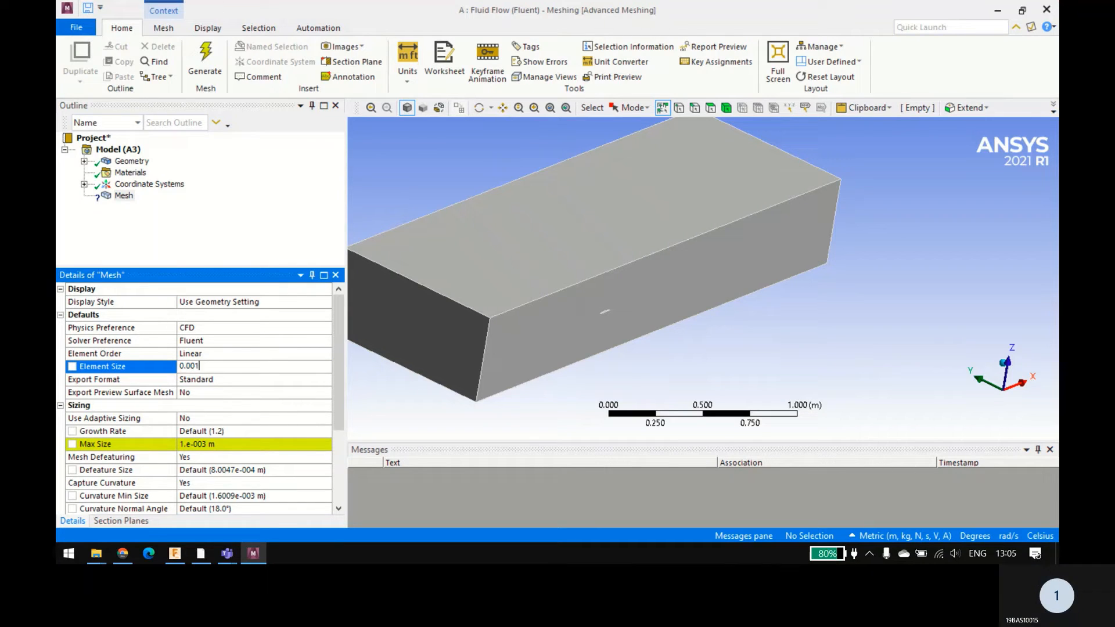
type("0.001")
key("Return")
Step: Set the mesh's maximum size to 0.002 m and generate the mesh
left_click(200, 444)
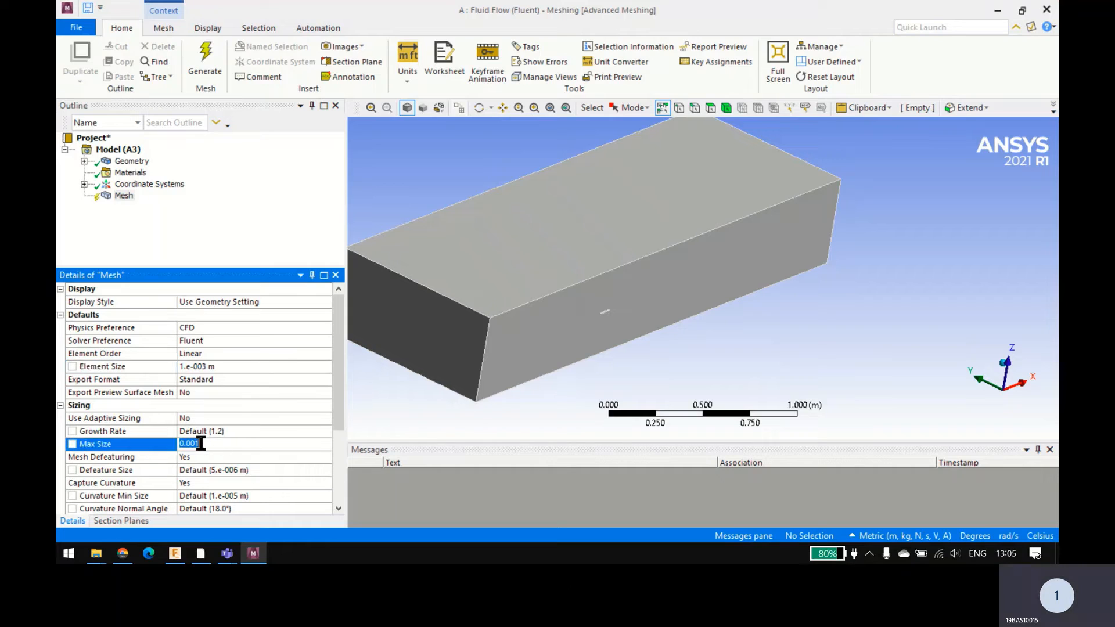
left_click(209, 449)
key("BackSpace")
key("Return")
left_click(195, 215)
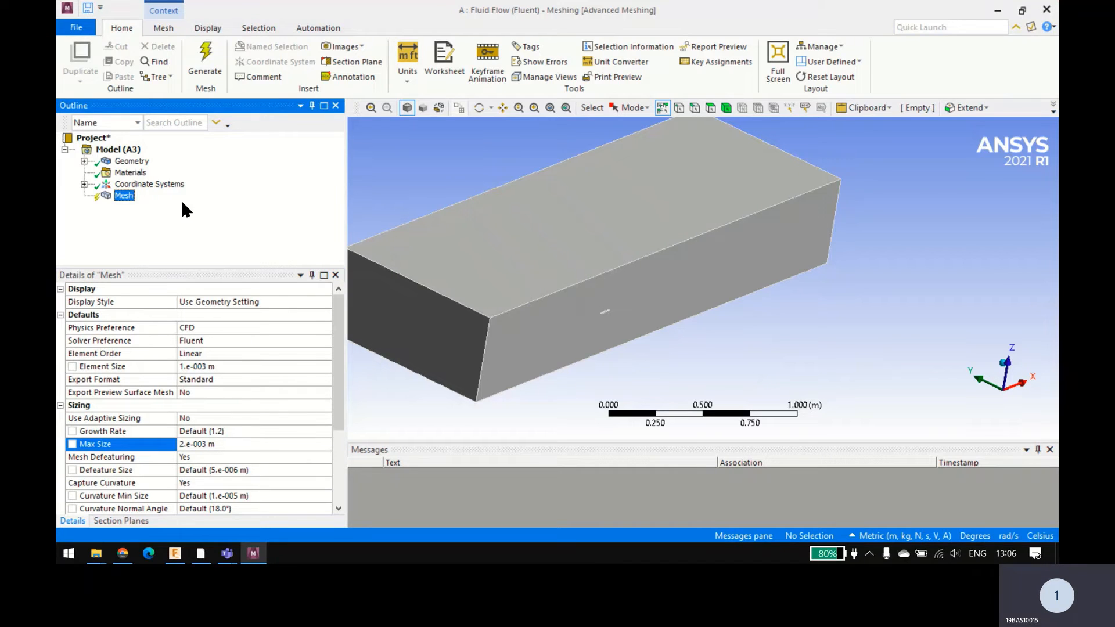
left_click(204, 68)
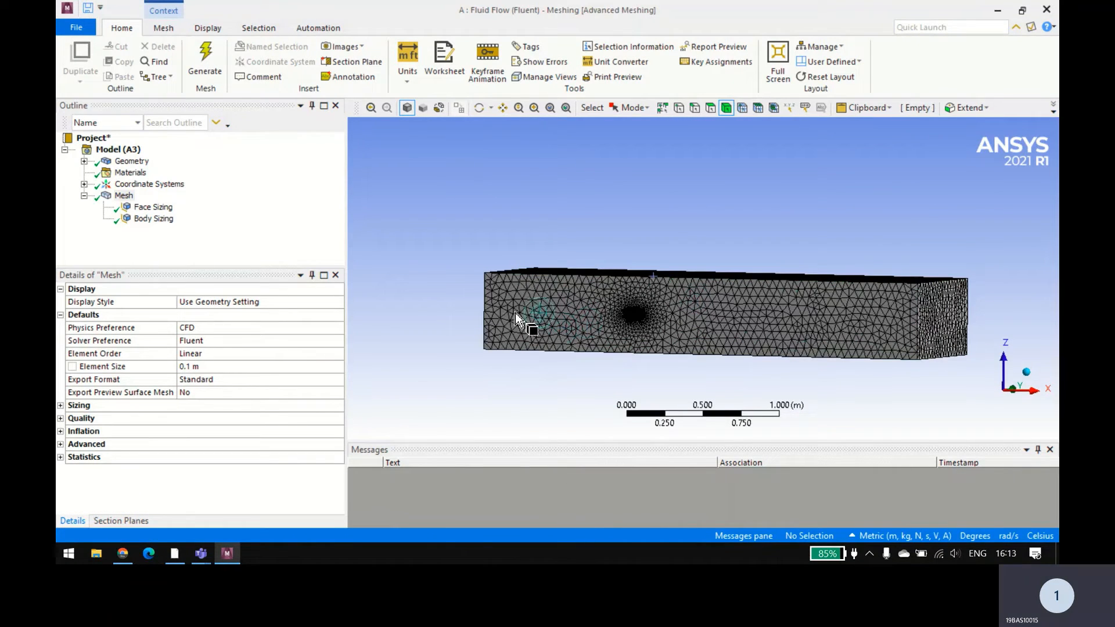
Step: Examine the generated mesh on the Air domain's outer faces and its refinement around the wing opening
middle_click_drag(503, 313, 446, 323, "ctrl")
middle_click_drag(445, 323, 453, 307)
right_click_drag(449, 317, 440, 342)
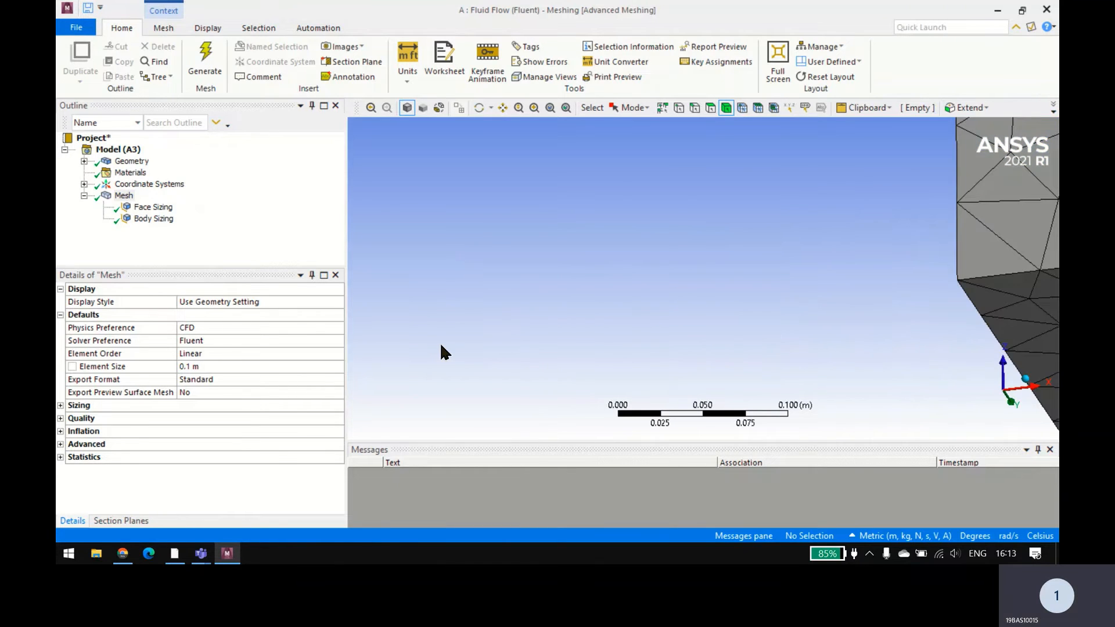
scroll(722, 257, "up", 3)
scroll(718, 262, "down", 5)
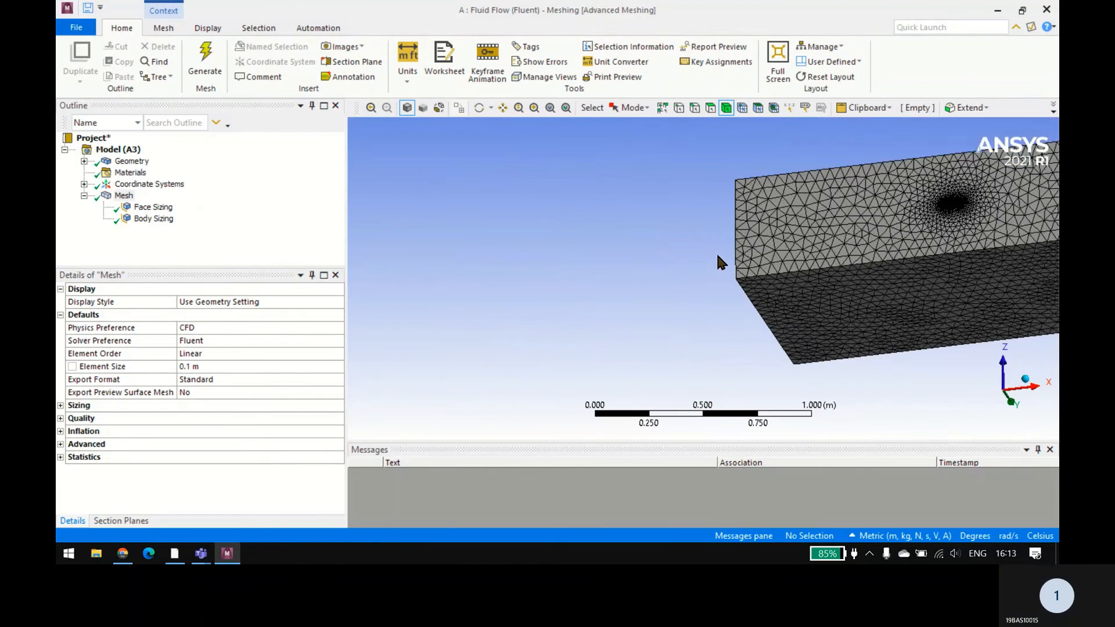
mouse_move(716, 252)
middle_mouse_down()
mouse_move(742, 268)
mouse_move(827, 255)
mouse_move(653, 283)
middle_mouse_up()
scroll(575, 298, "up", 5)
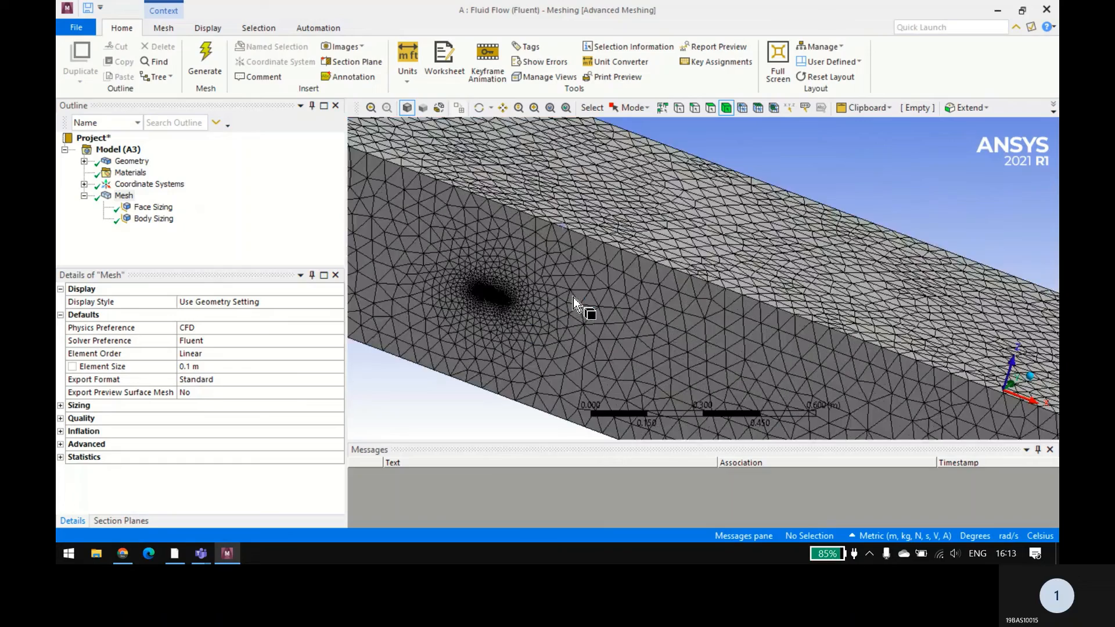
middle_click_drag(539, 304, 649, 261, "ctrl")
middle_click_drag(593, 308, 653, 249)
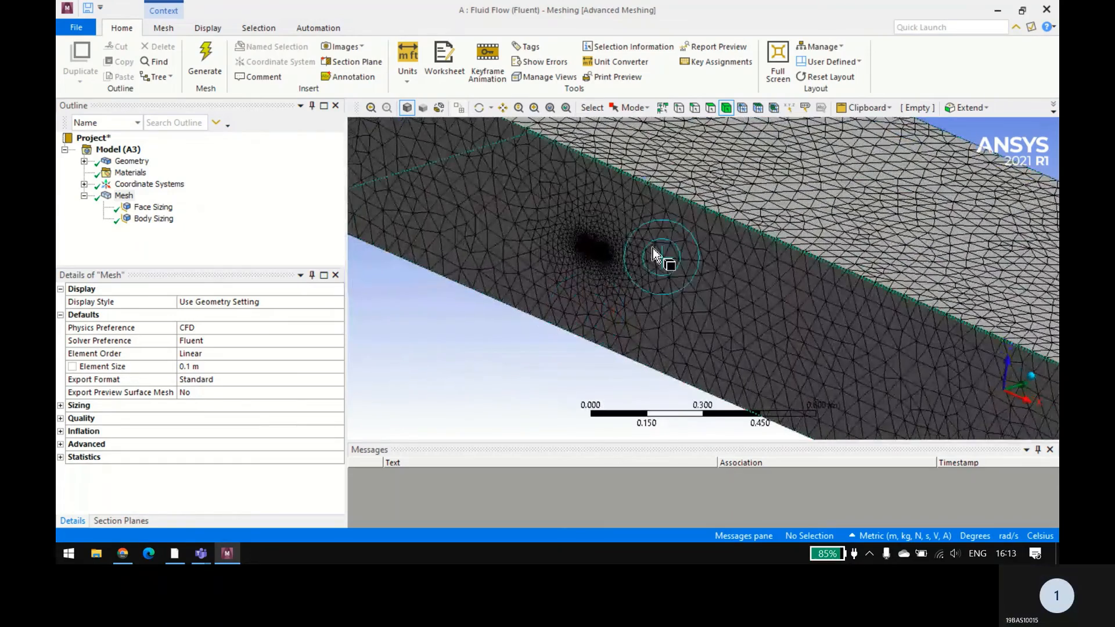
Step: Display the mesh as a wireframe and examine the fine elements along the wing surface inside the domain
left_click(438, 109)
scroll(599, 246, "up", 4)
scroll(599, 246, "up", 6)
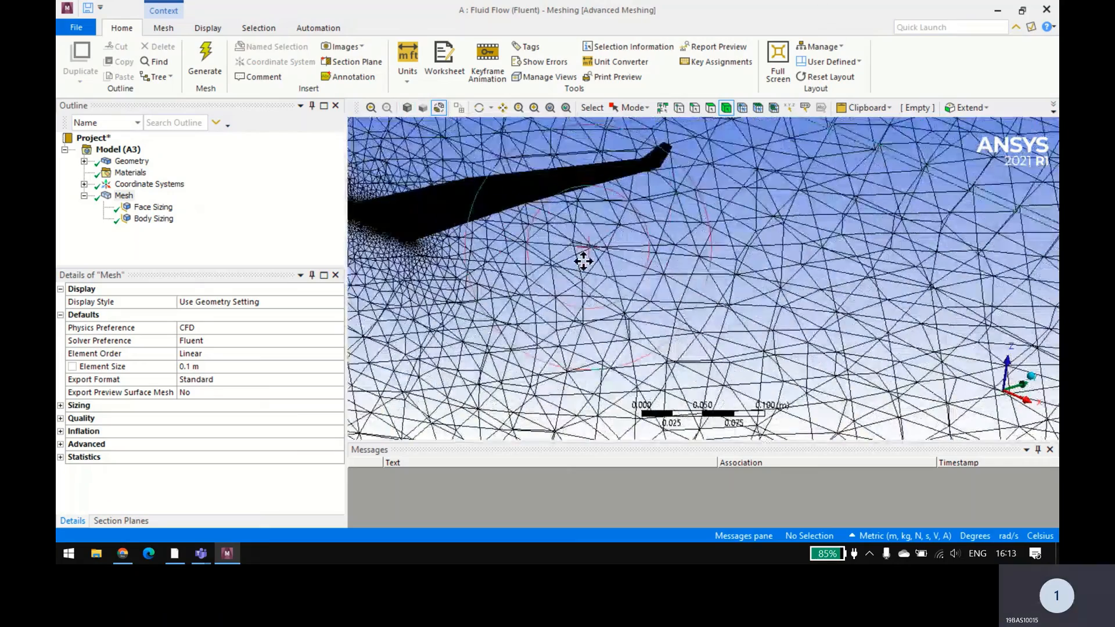
scroll(633, 290, "up", 6)
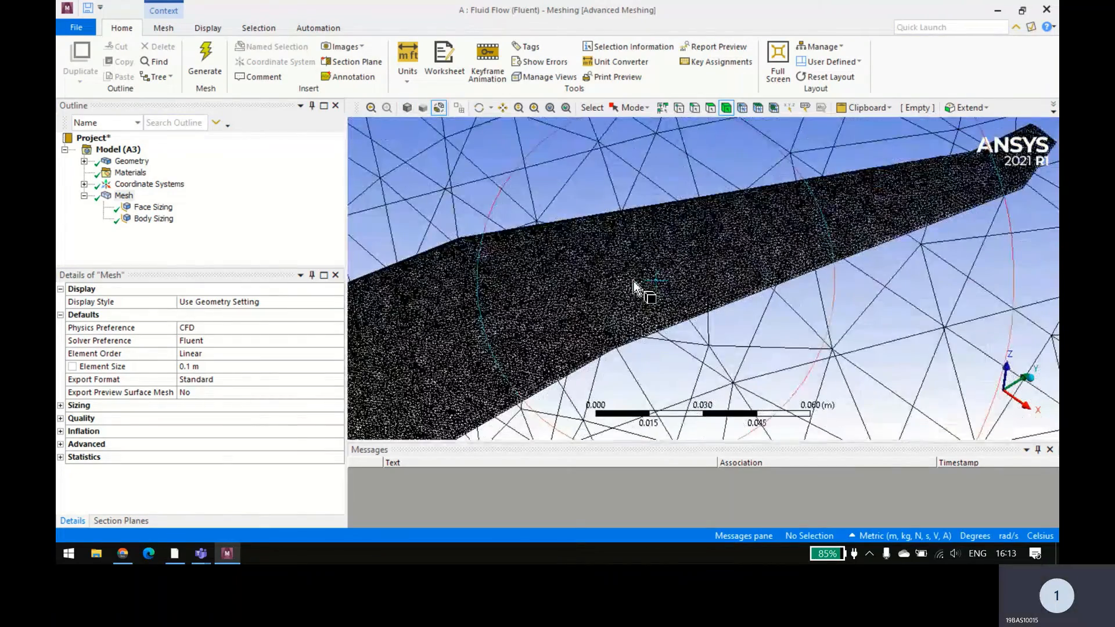
Step: Switch the selection mode to Box Select for picking geometry around the meshed wing
scroll(699, 236, "down", 7)
scroll(645, 255, "down", 3)
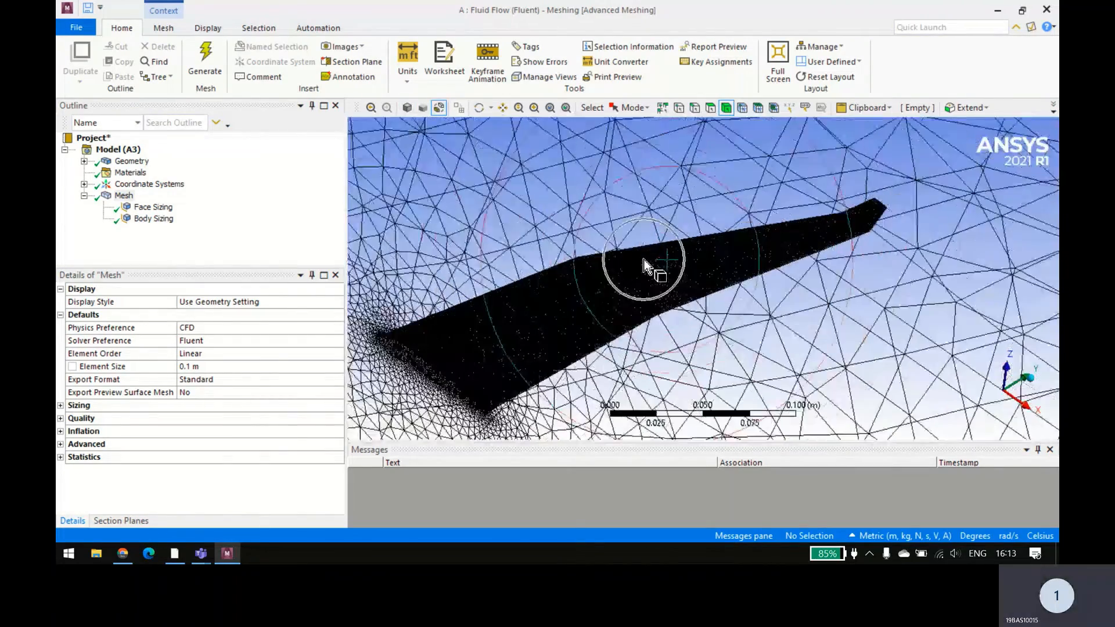
middle_click_drag(642, 259, 692, 235, "ctrl")
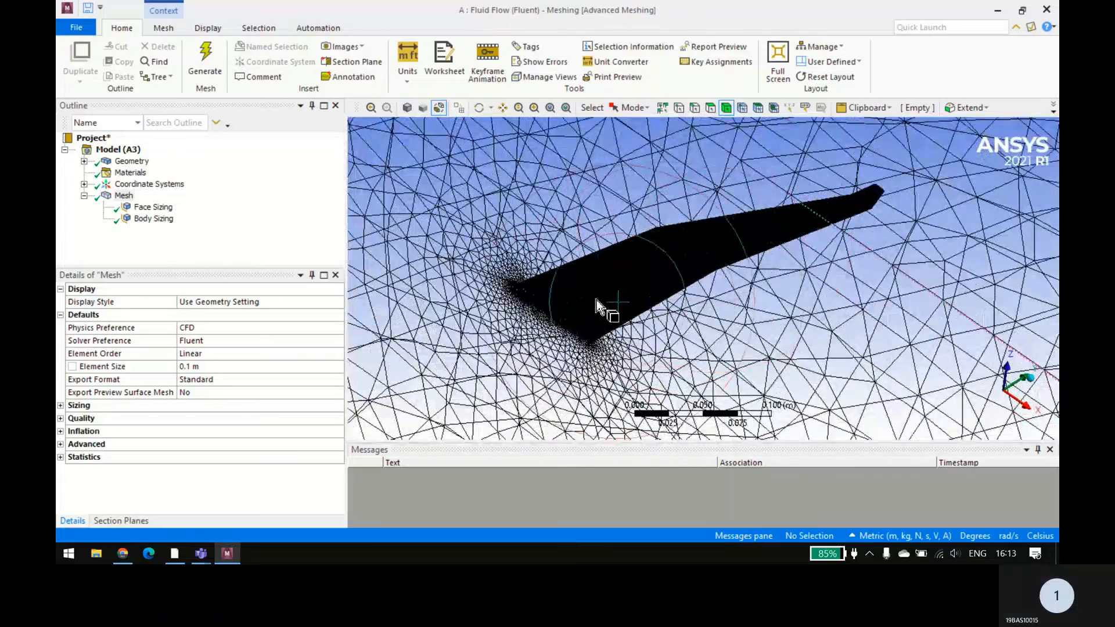
middle_click_drag(631, 283, 667, 249, "ctrl")
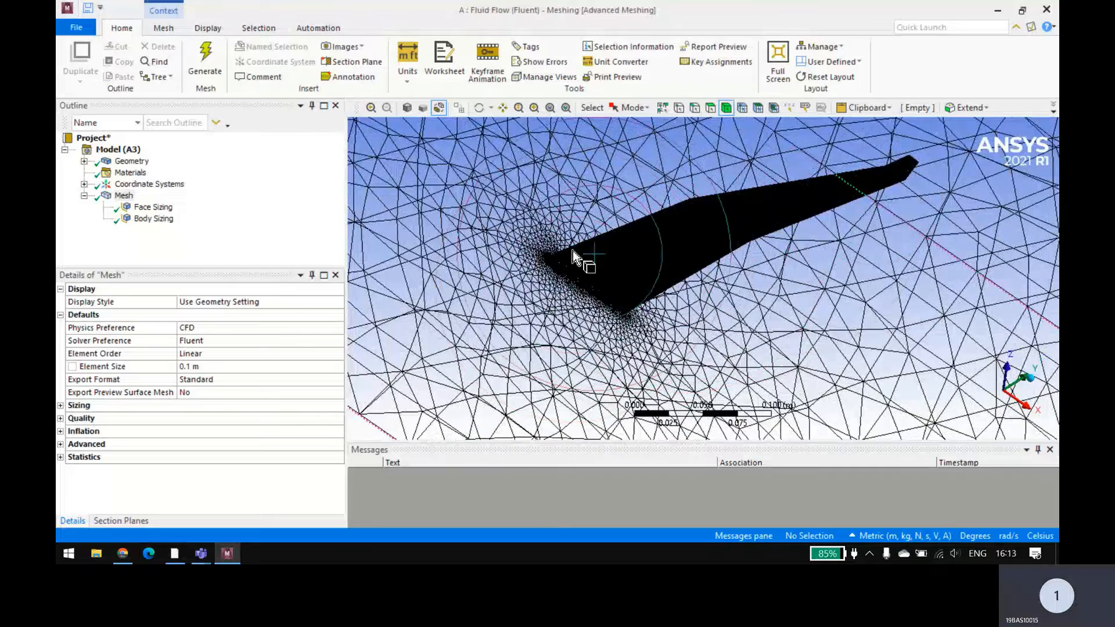
scroll(599, 233, "up", 3)
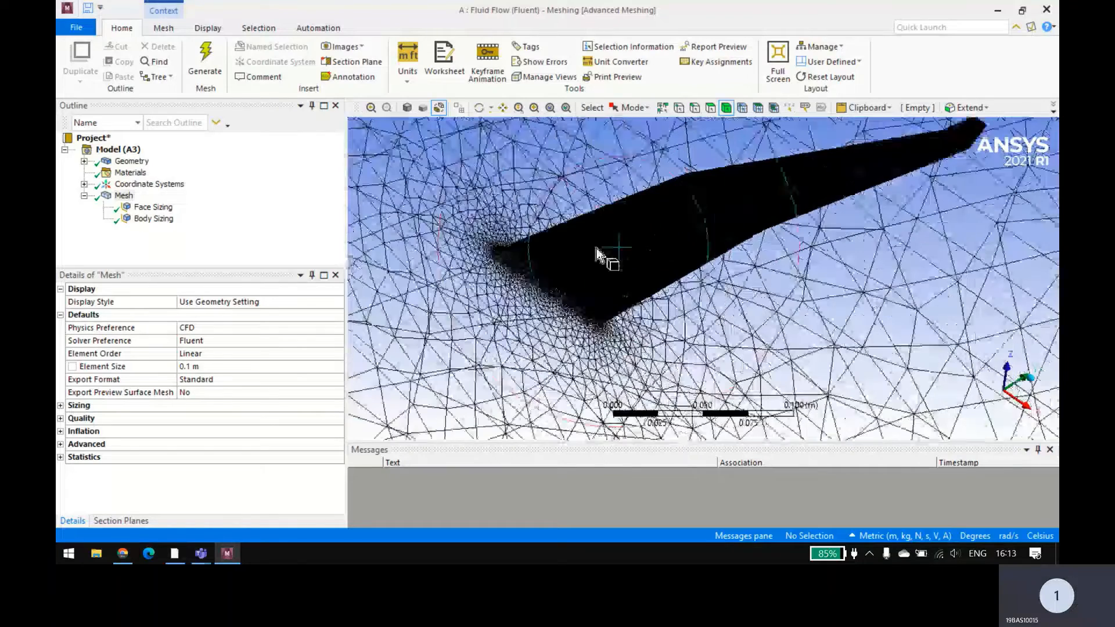
middle_click_drag(625, 234, 637, 214, "ctrl")
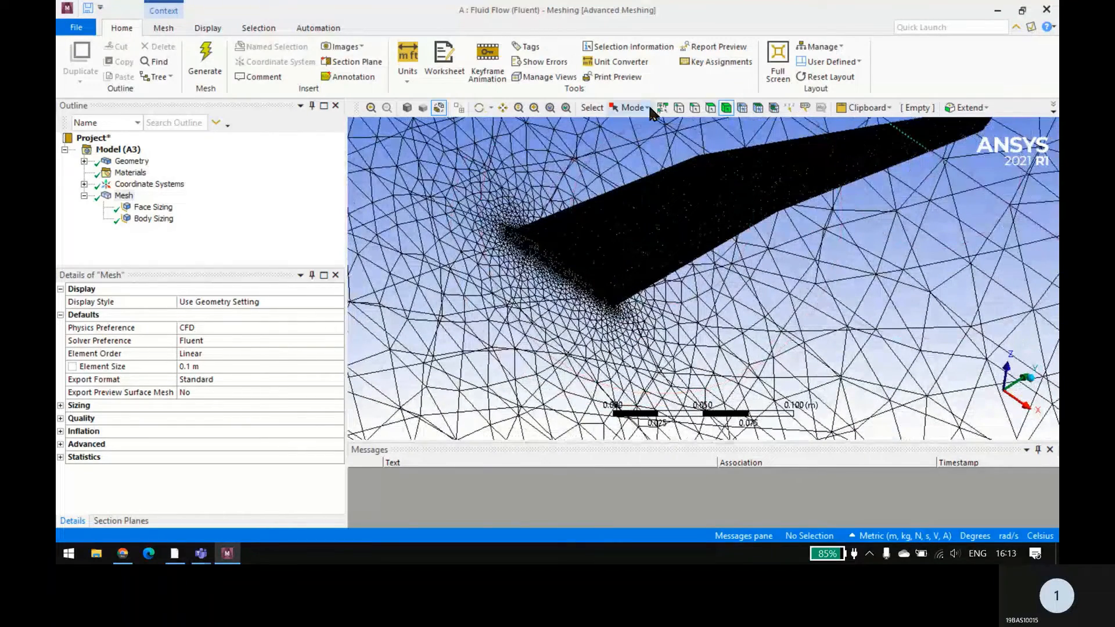
left_click(631, 107)
left_click(650, 143)
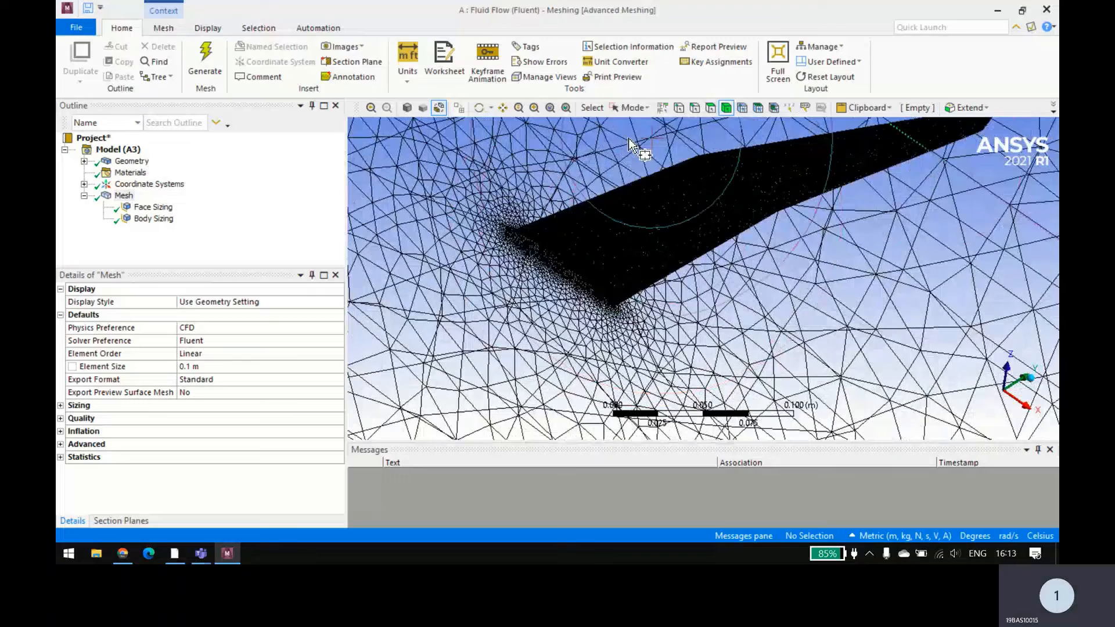
Step: Box-select all the wing's faces using the face filter and create a named selection Wing from them
left_click(993, 400)
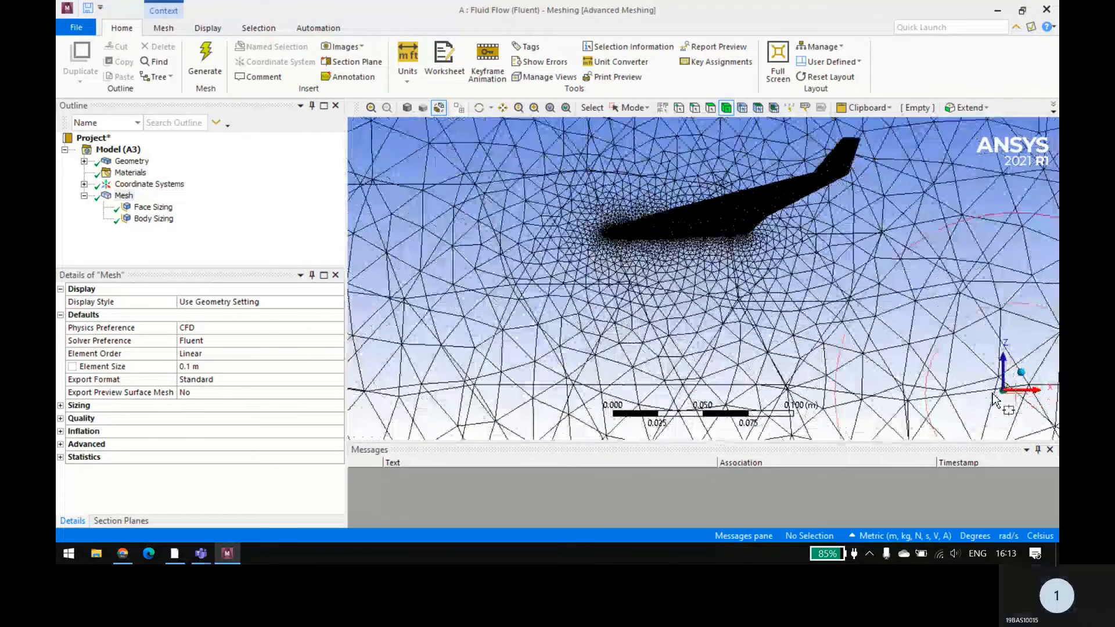
scroll(772, 302, "up", 2)
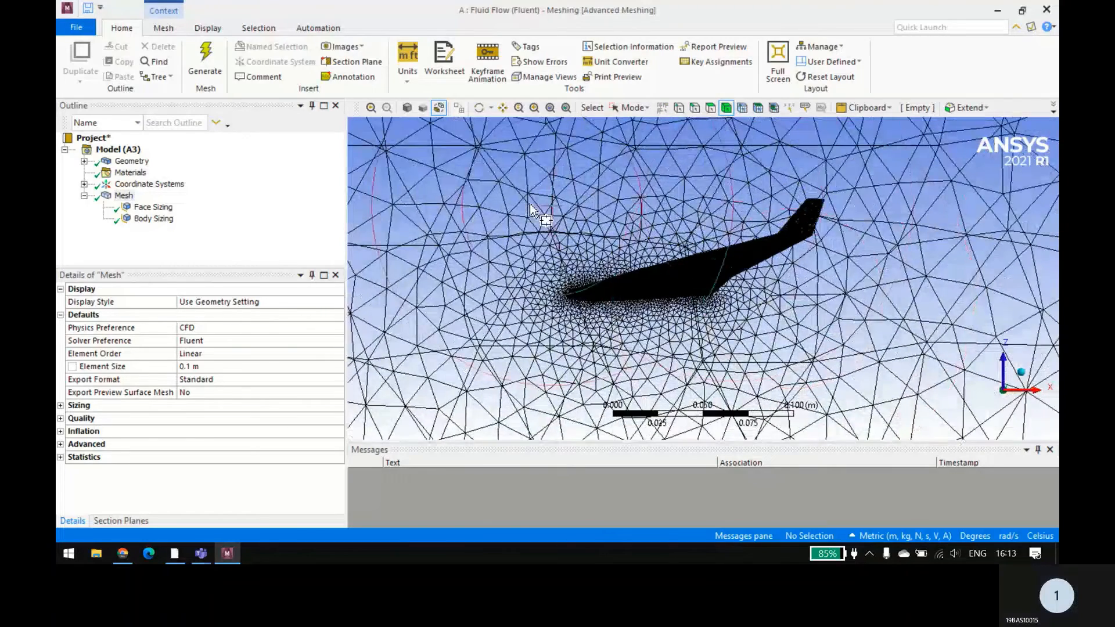
left_click_drag(491, 176, 870, 362)
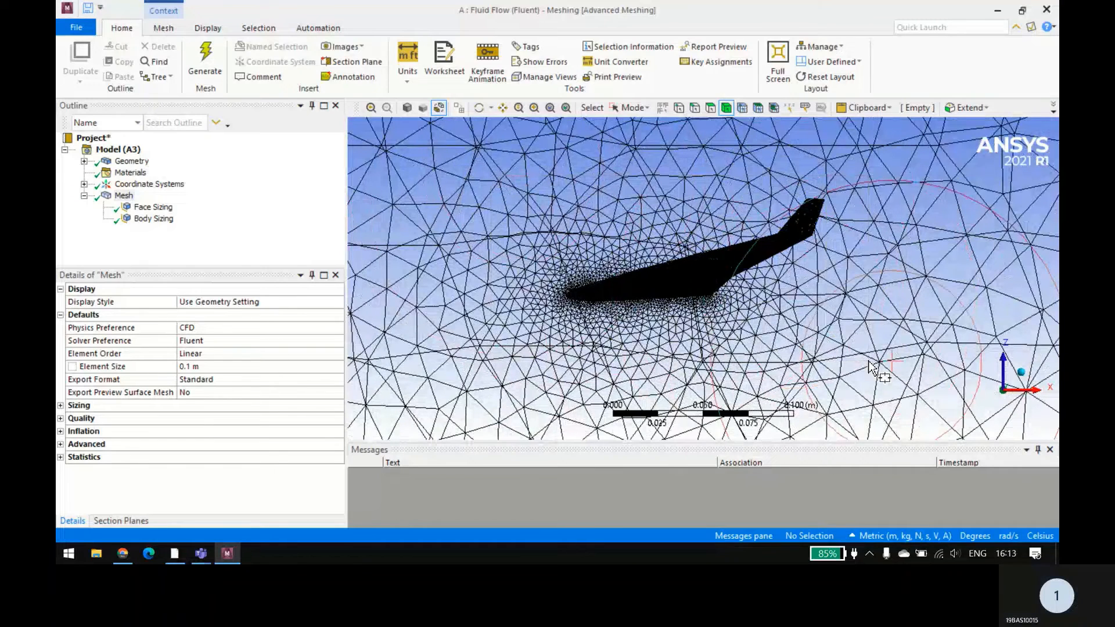
left_click(710, 108)
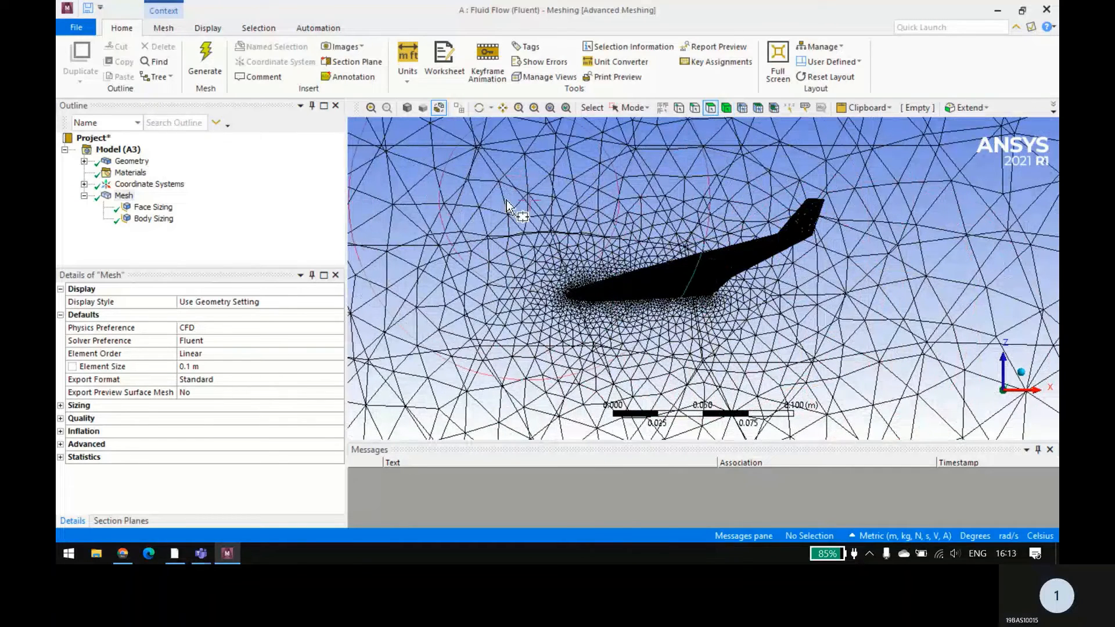
left_click_drag(515, 174, 860, 372)
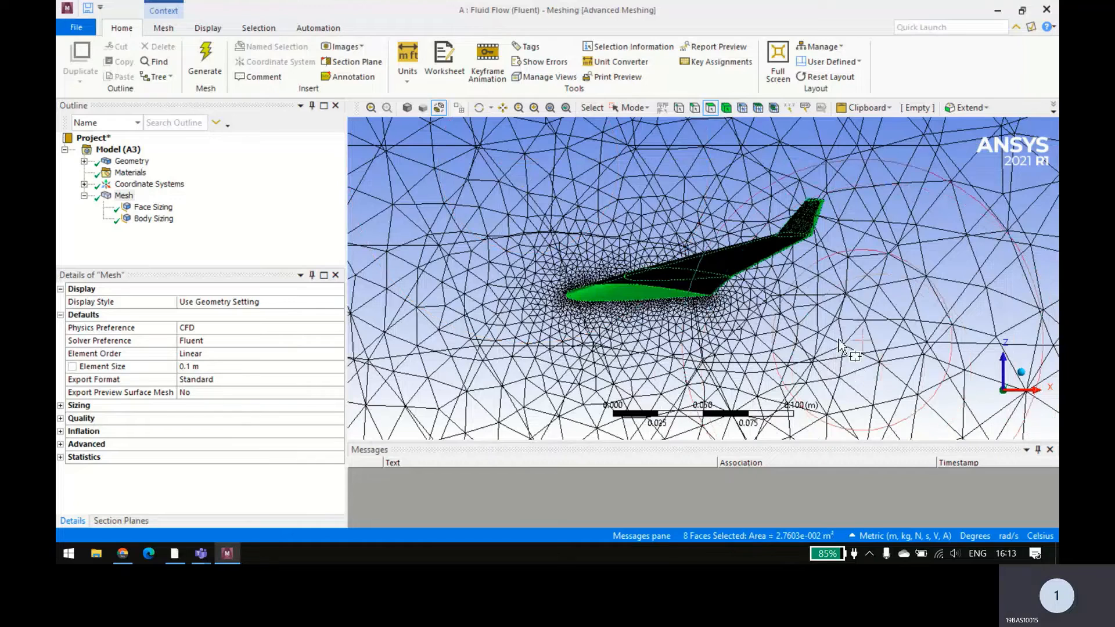
type("n")
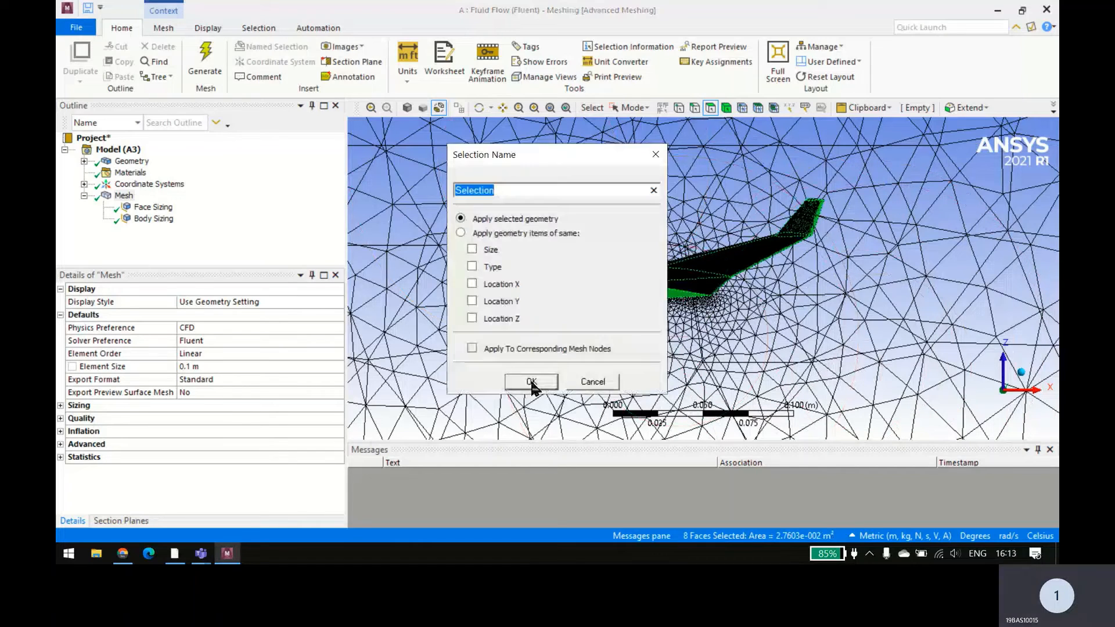
type("Wing")
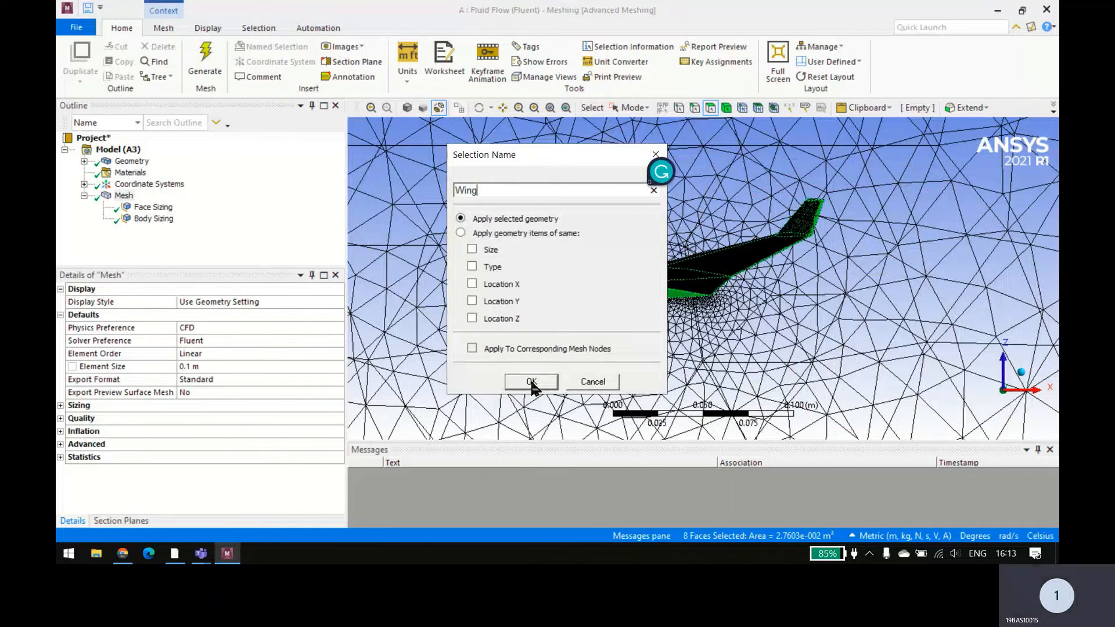
left_click(531, 383)
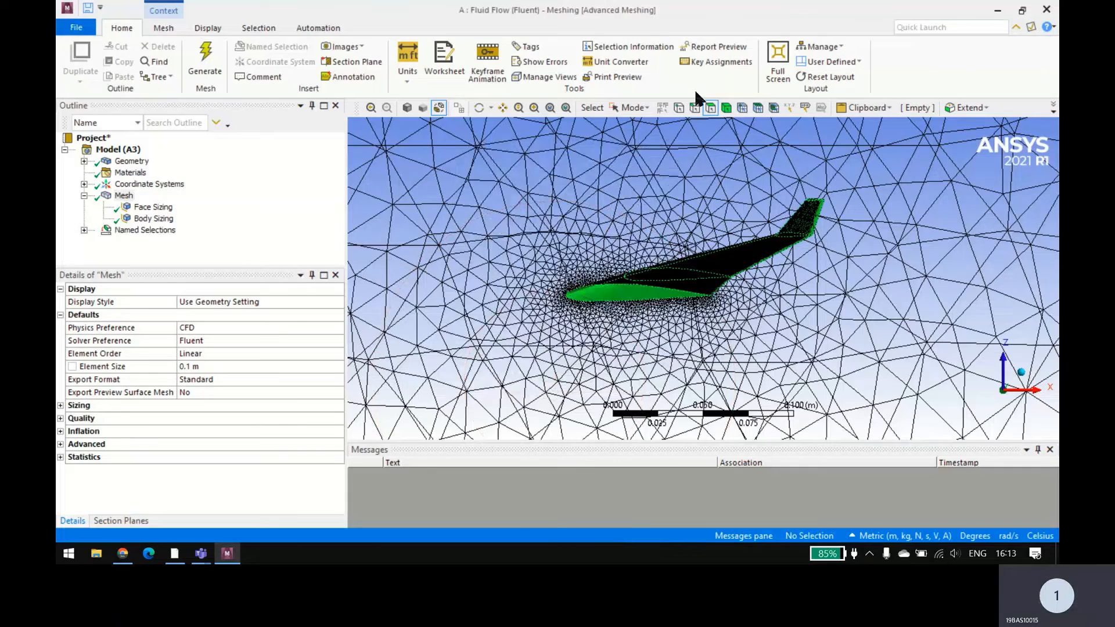
Step: Return to single selection and create a named selection symmentry from the domain's long side face at the wing root
left_click(634, 108)
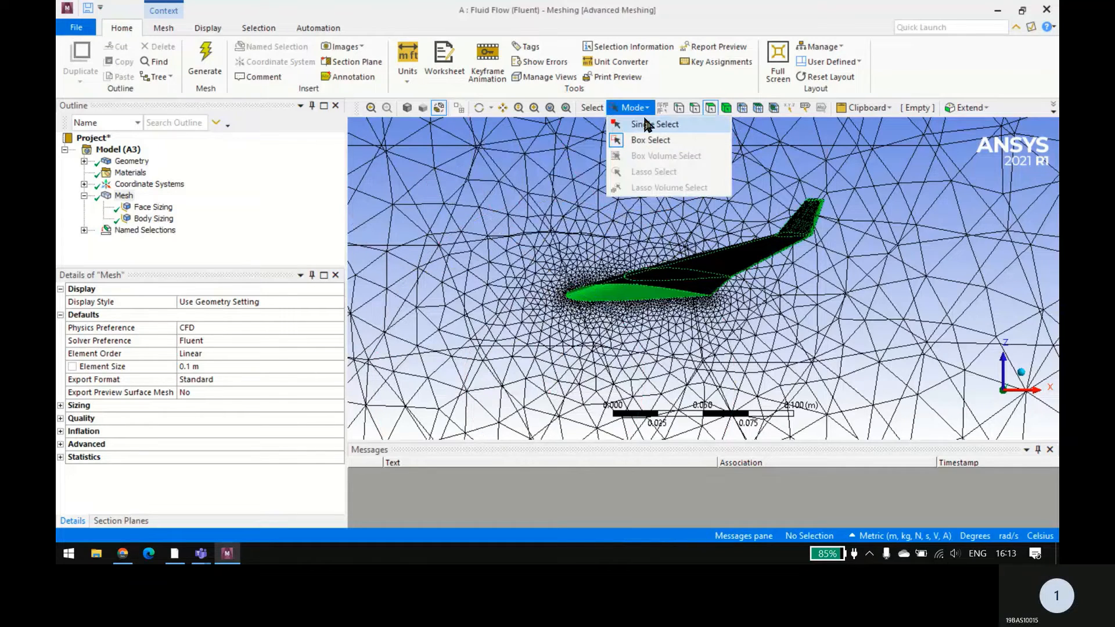
left_click(641, 123)
scroll(645, 233, "up", 2)
scroll(630, 246, "down", 6)
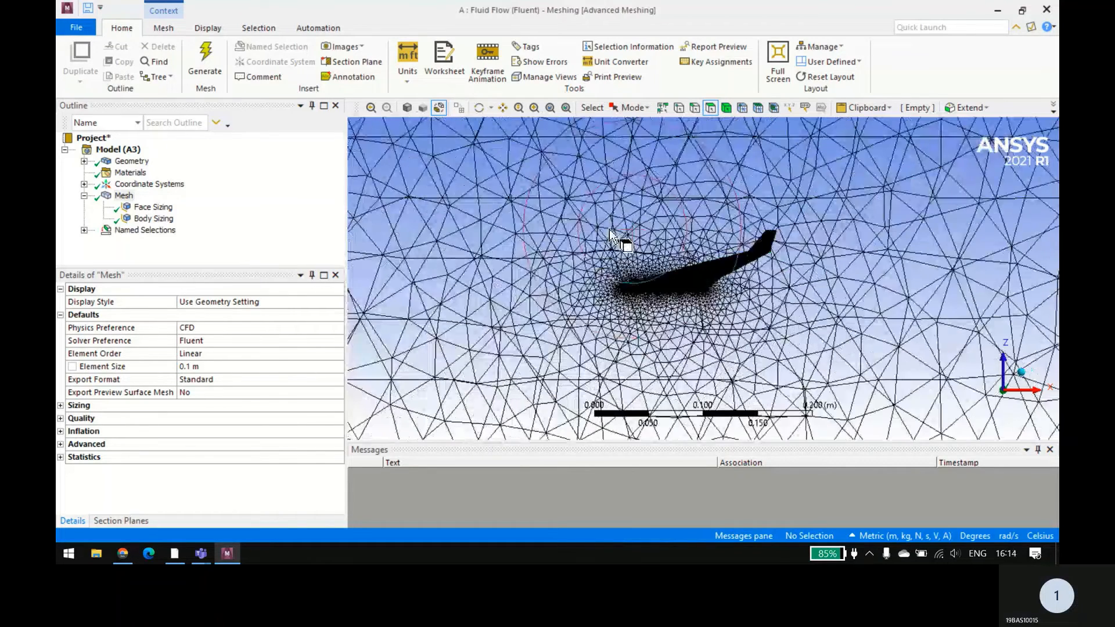
scroll(639, 215, "down", 3)
middle_click_drag(726, 204, 591, 293)
left_click(588, 285)
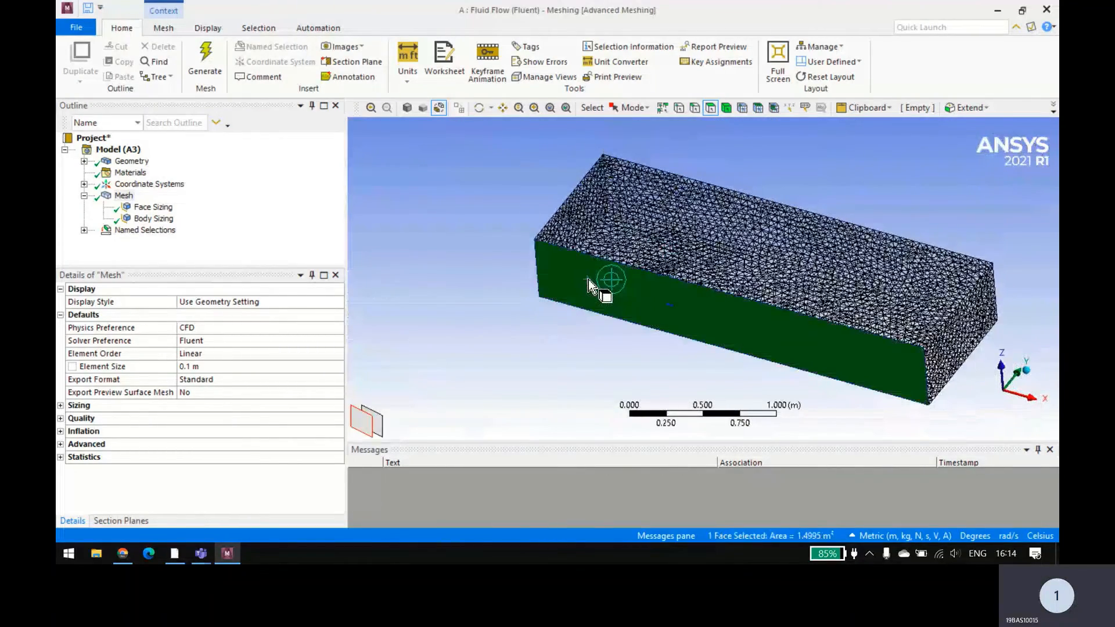
type("ns")
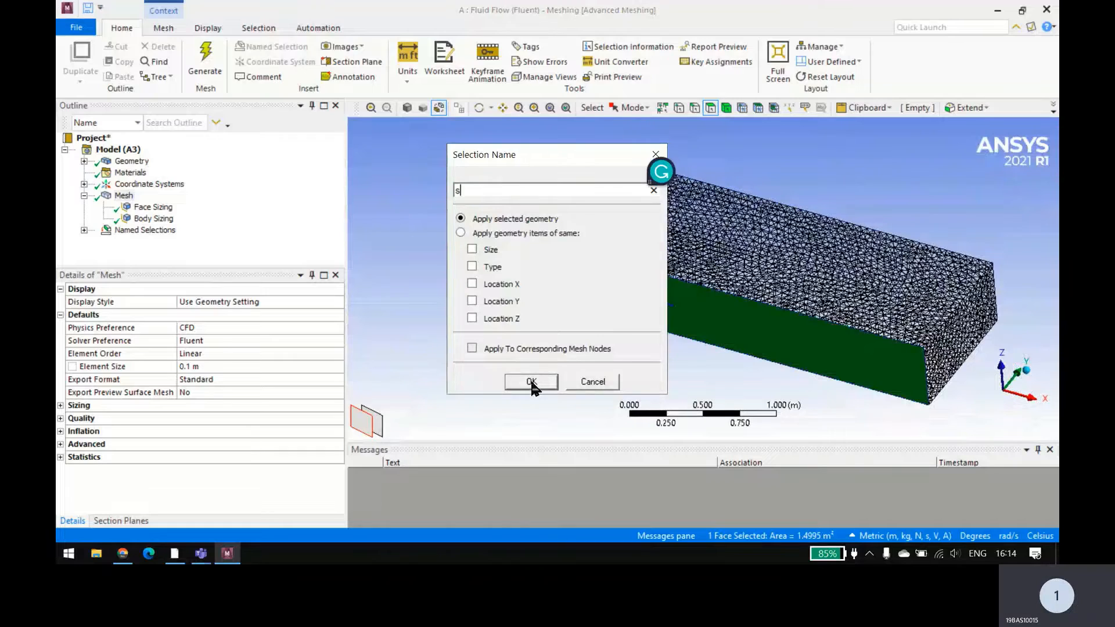
type("ymmentry")
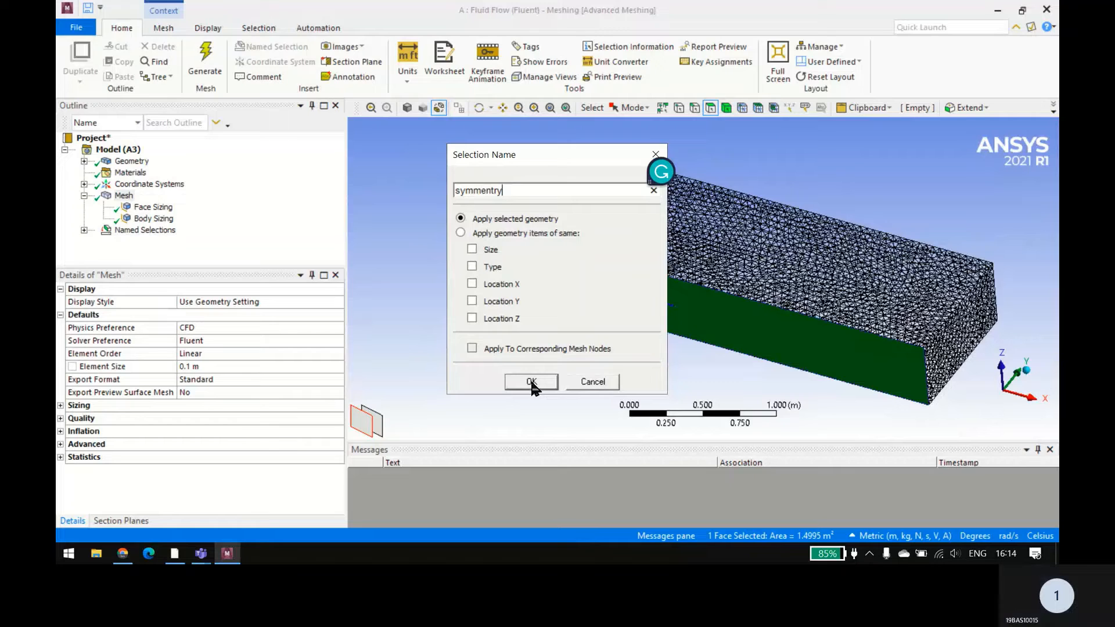
left_click(532, 382)
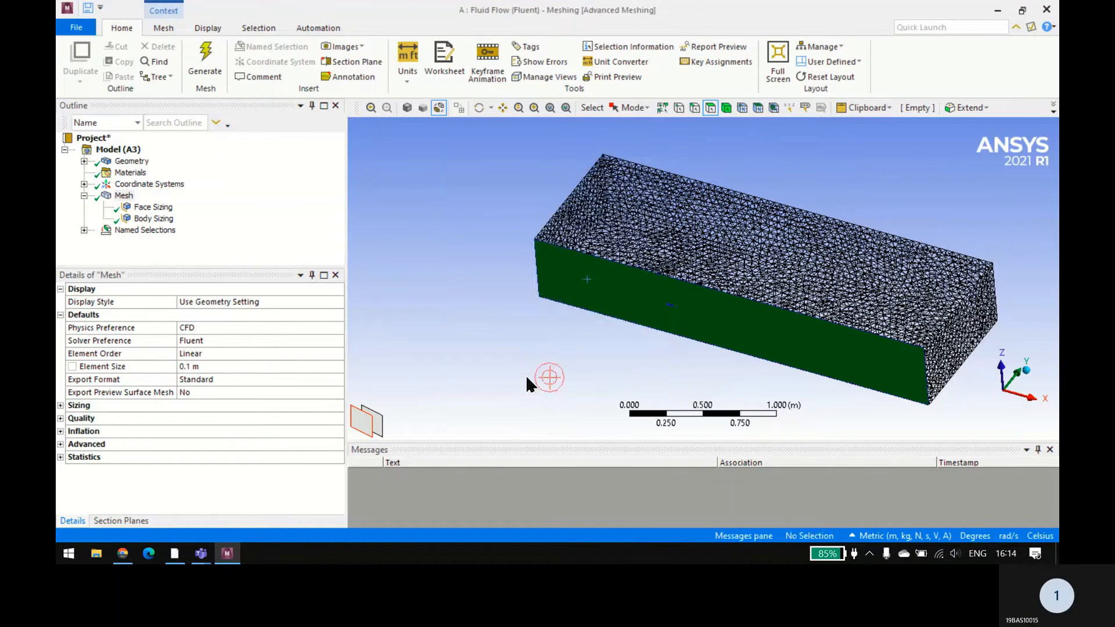
Step: Create a named selection inlet from the domain's end face upstream of the wing
middle_click_drag(496, 347, 577, 349)
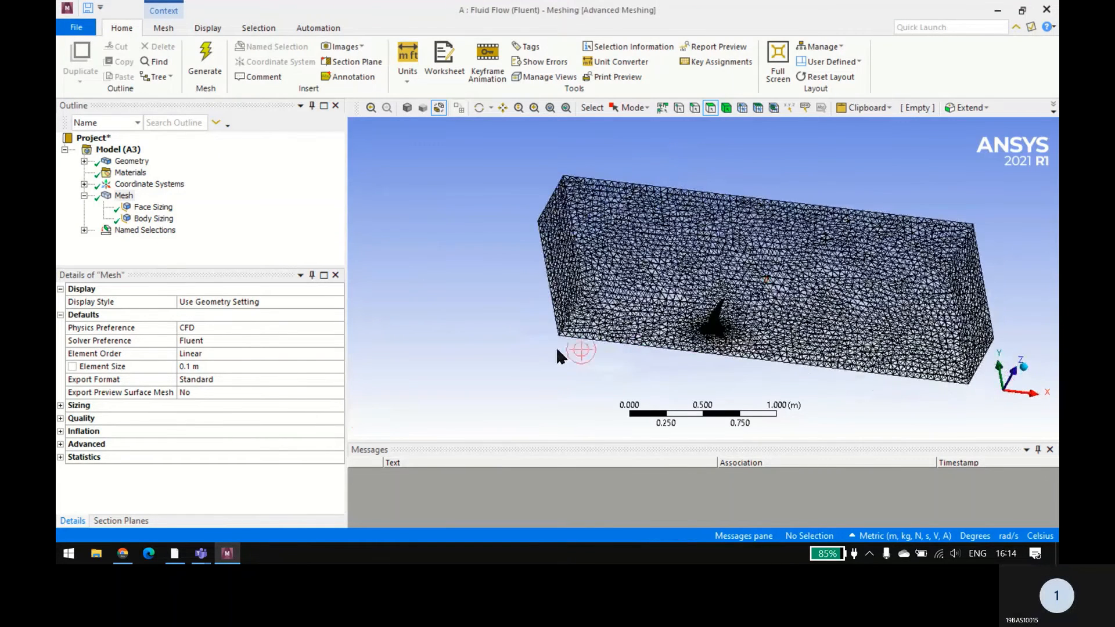
middle_click_drag(505, 378, 563, 356)
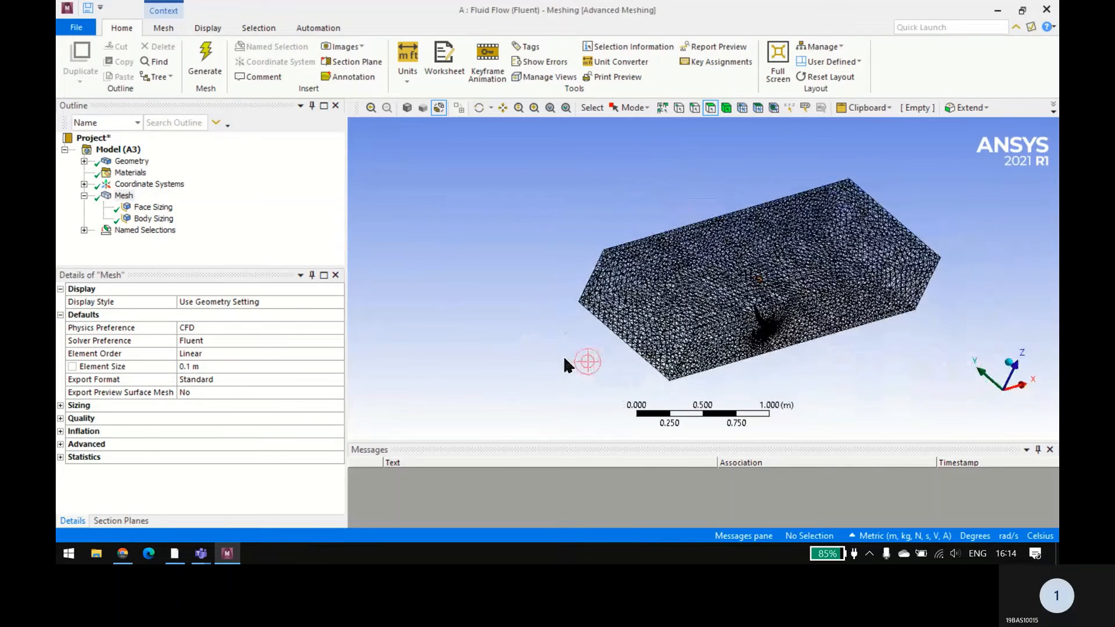
left_click(647, 315)
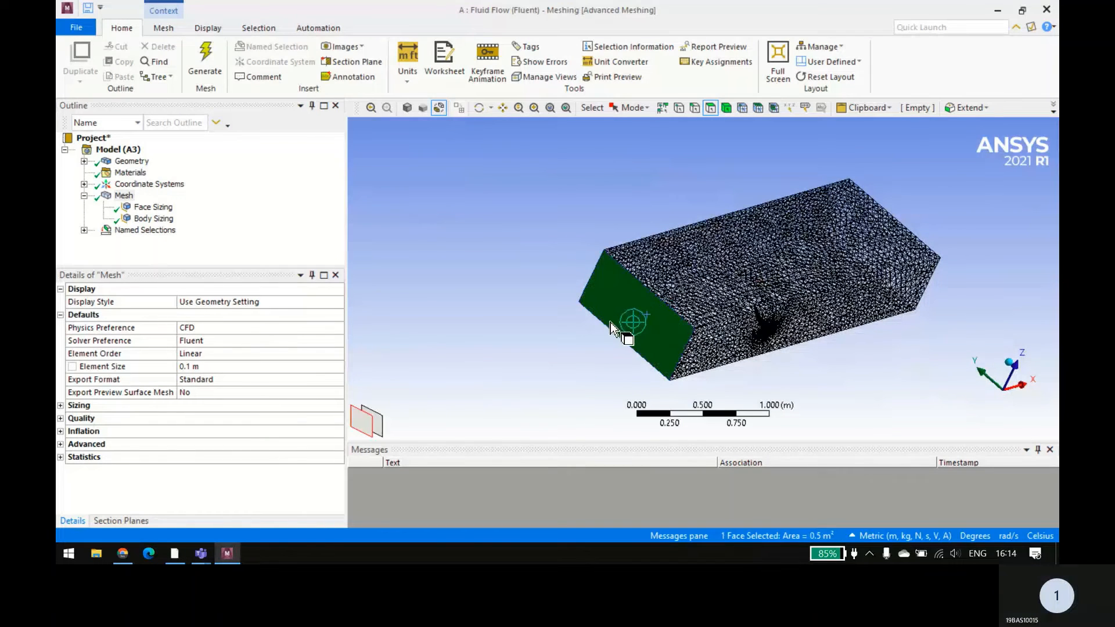
type("nin")
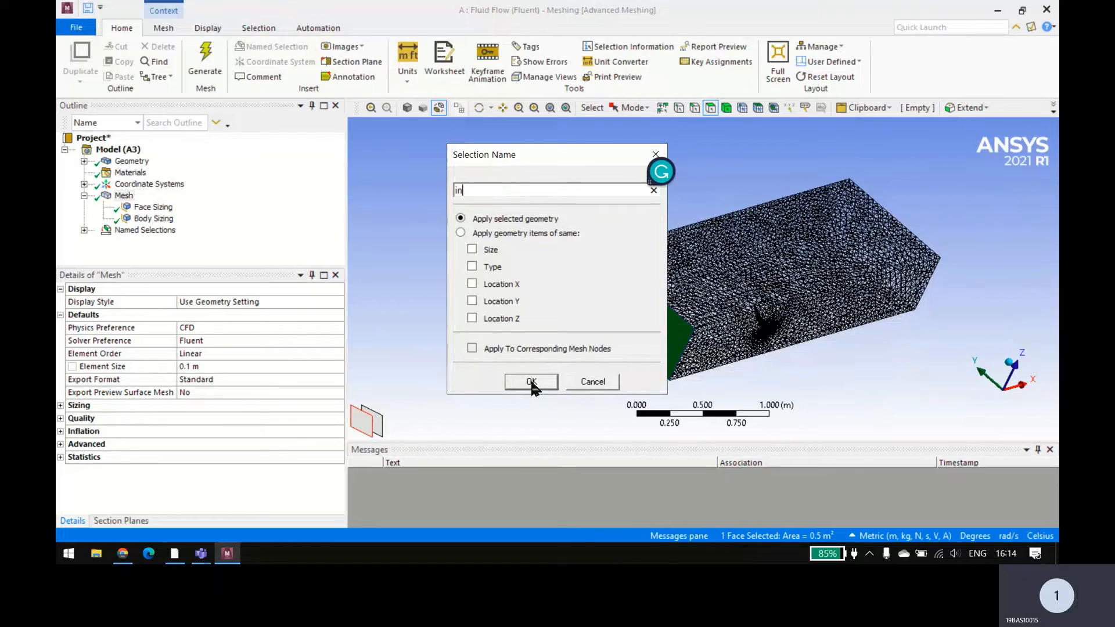
type("let")
left_click(531, 382)
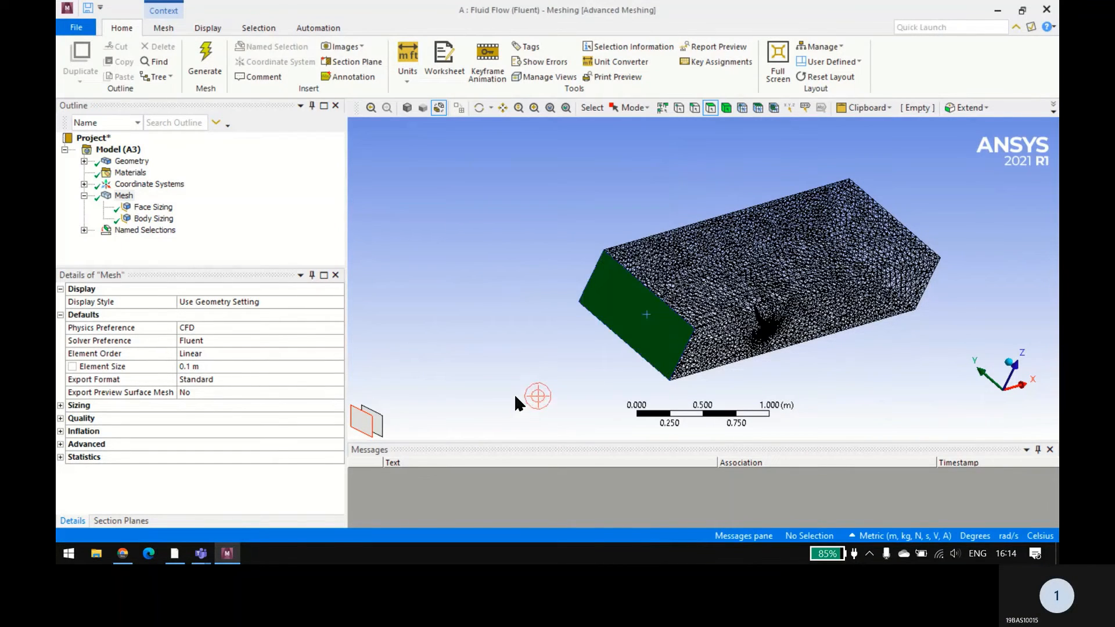
Step: Create a named selection outlet from the domain's opposite end face, downstream of the wing
middle_click_drag(513, 394, 804, 318)
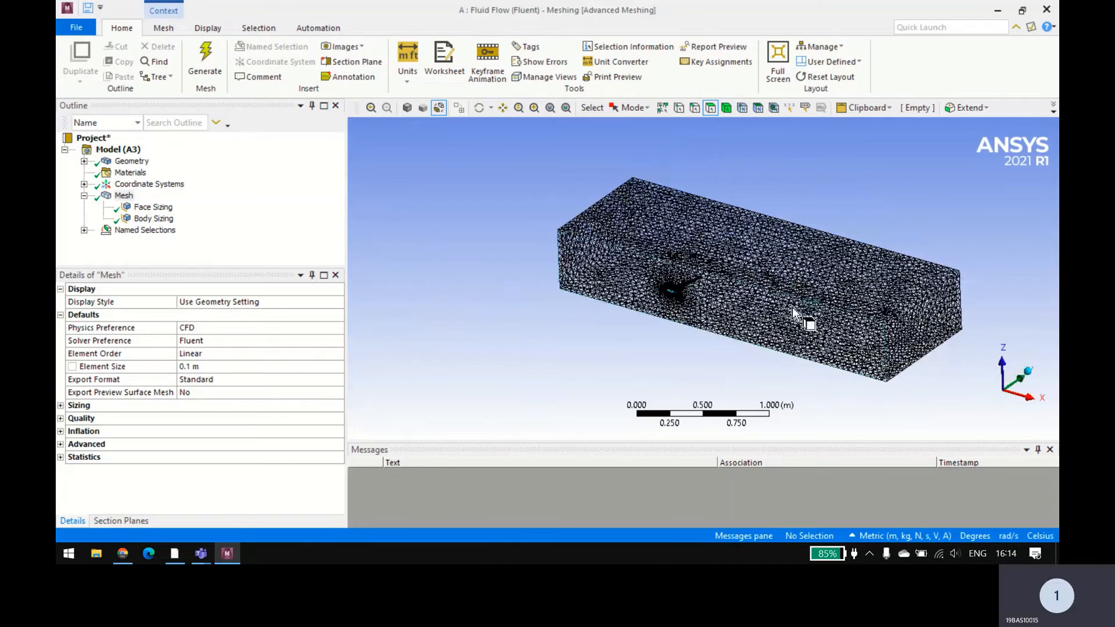
left_click(922, 333)
type("n")
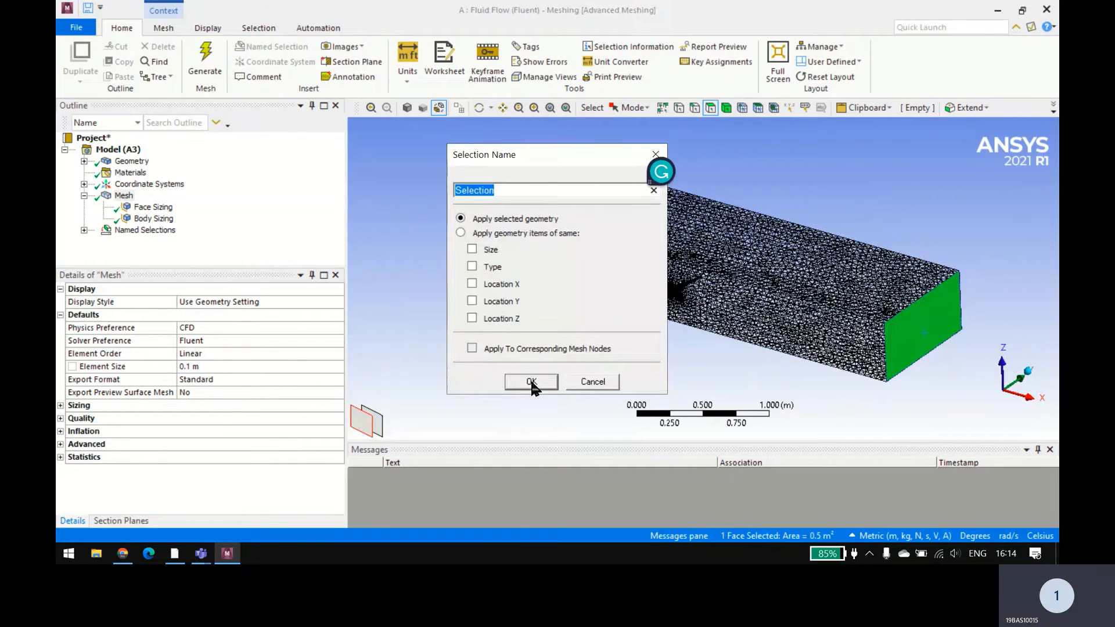
type("outlet")
left_click(531, 382)
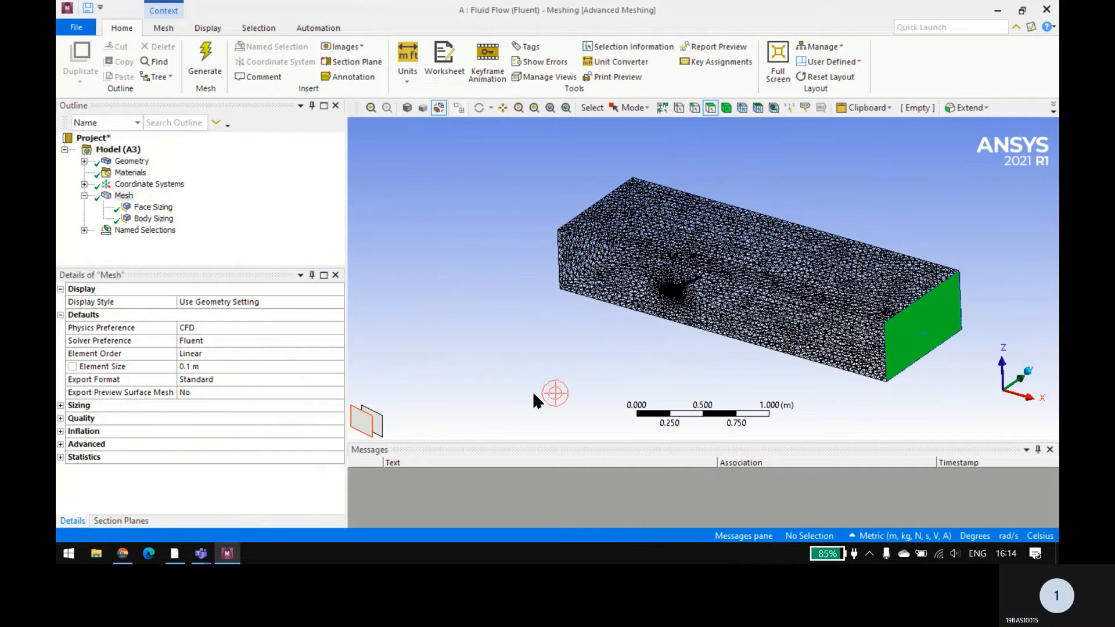
Step: Update the mesh with the new named selections and switch to Workbench
right_click(118, 198)
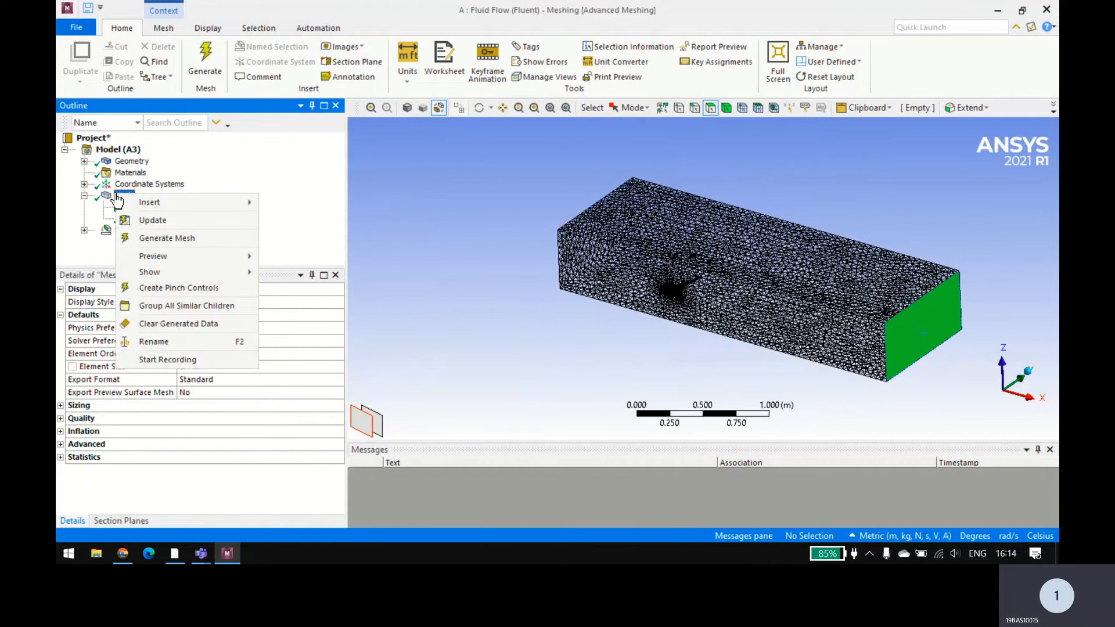
left_click(141, 224)
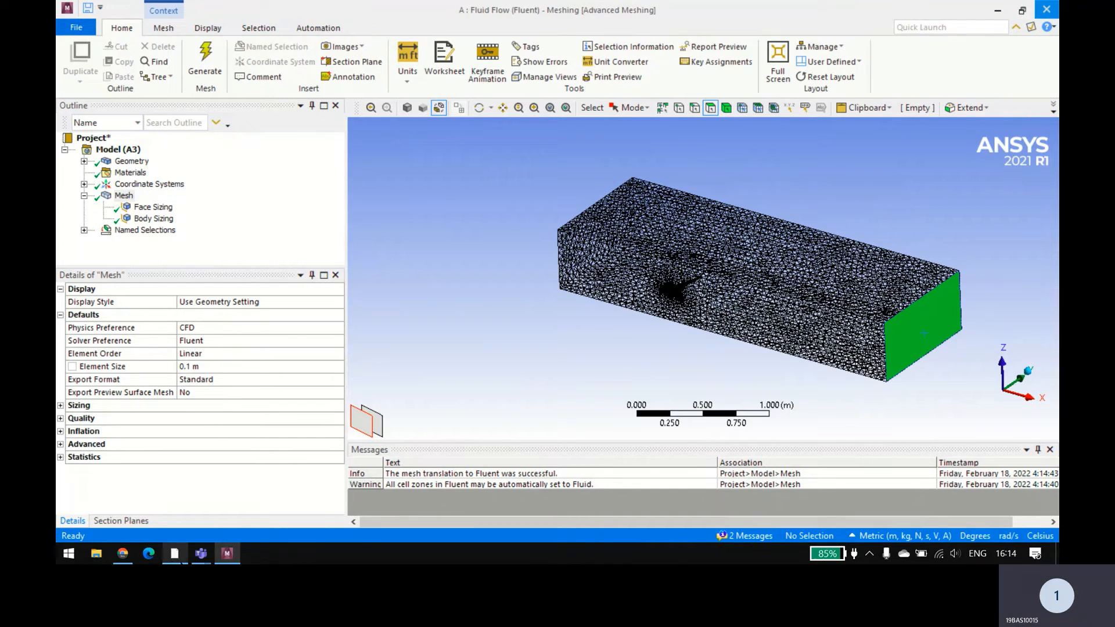
left_click(181, 559)
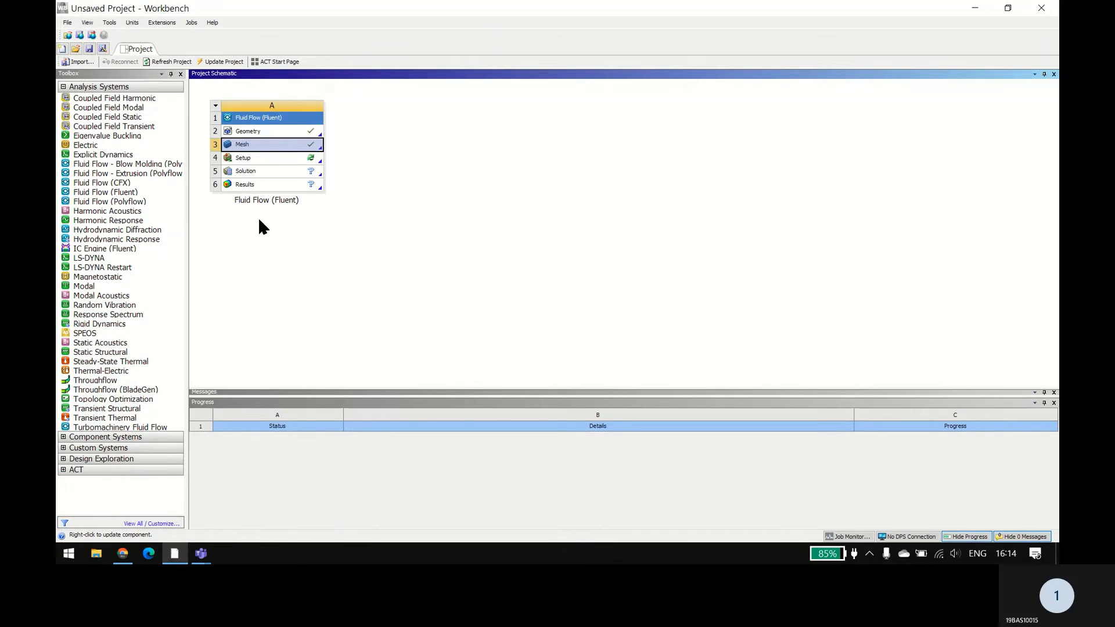
Step: Launch Fluent from the Fluid Flow system's Setup with 6 solver processes, and switch back to Workbench
left_click(269, 158)
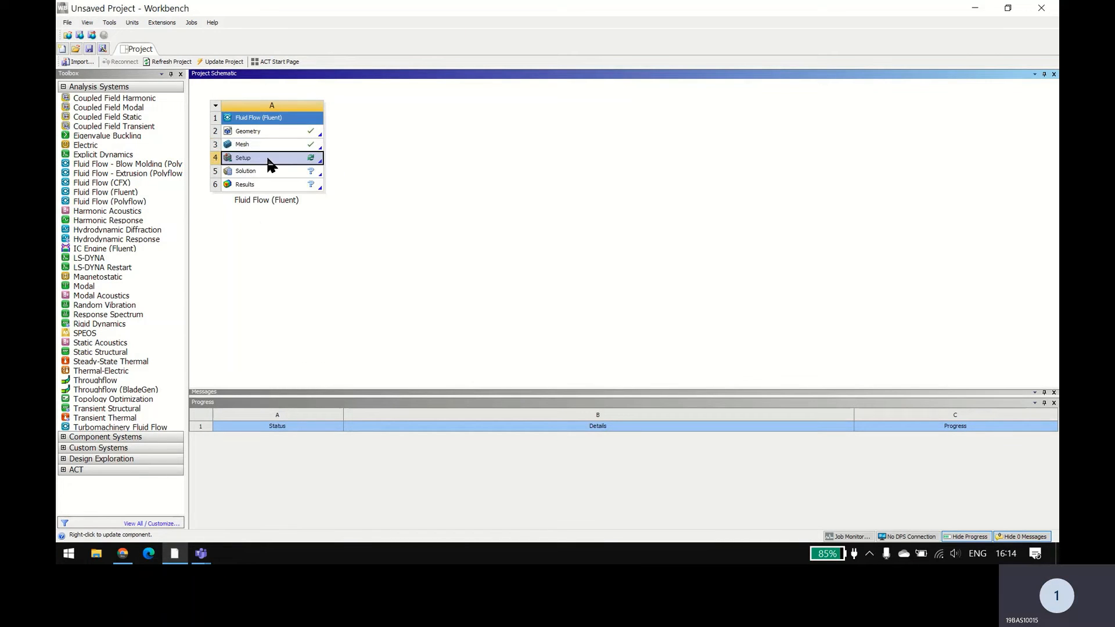
right_click(268, 165)
left_click(279, 168)
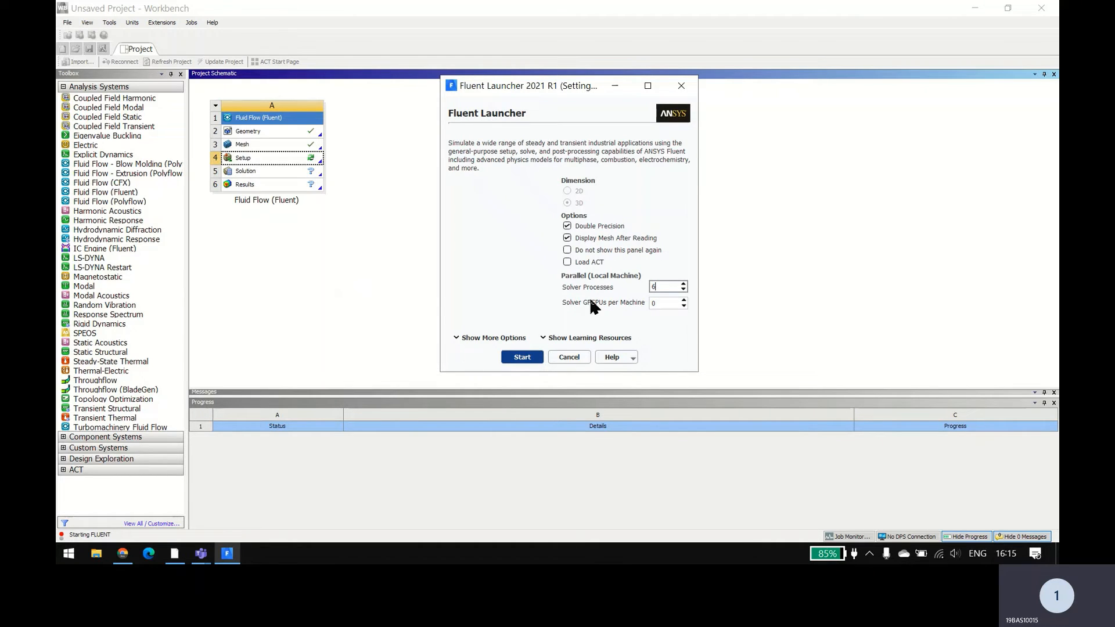
left_click(520, 359)
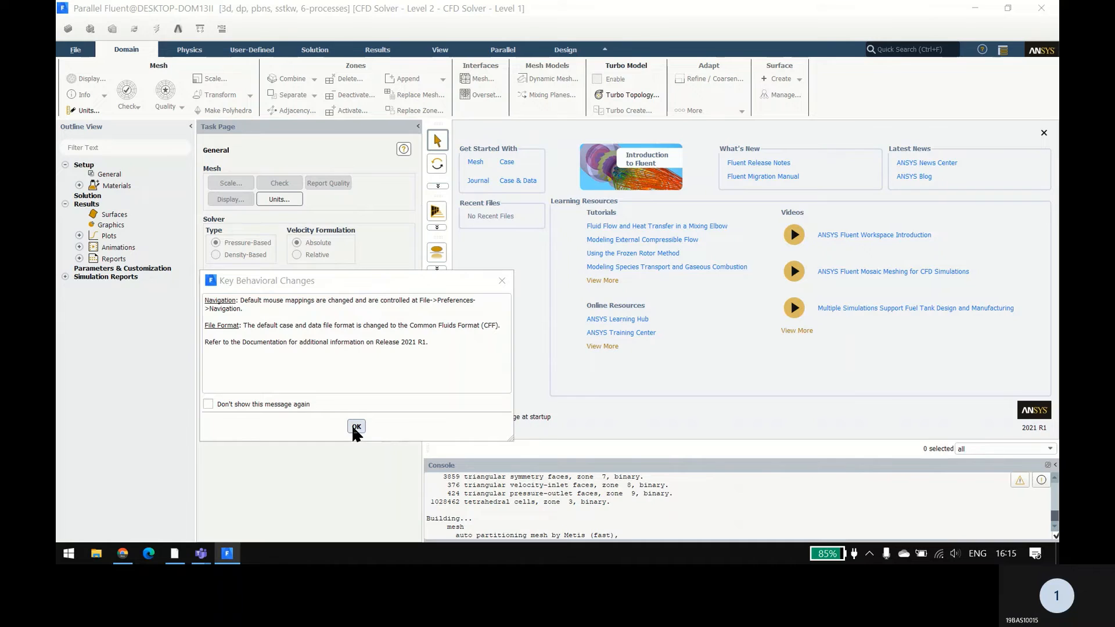
left_click(180, 554)
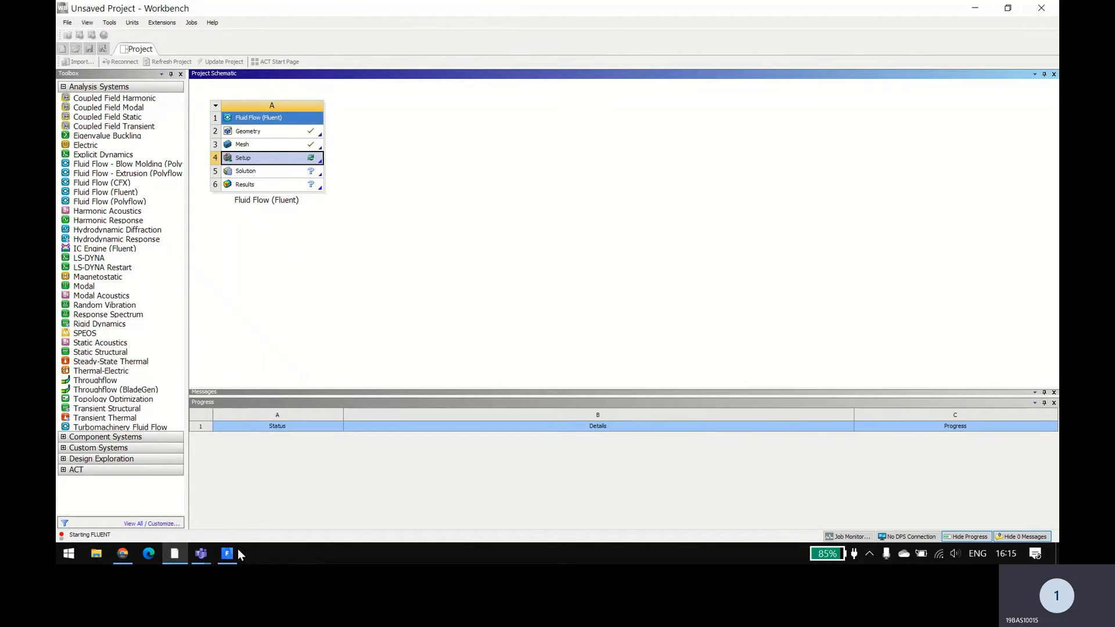
Step: Switch to Fluent and dismiss the notice about key behavioral changes
mouse_move(231, 558)
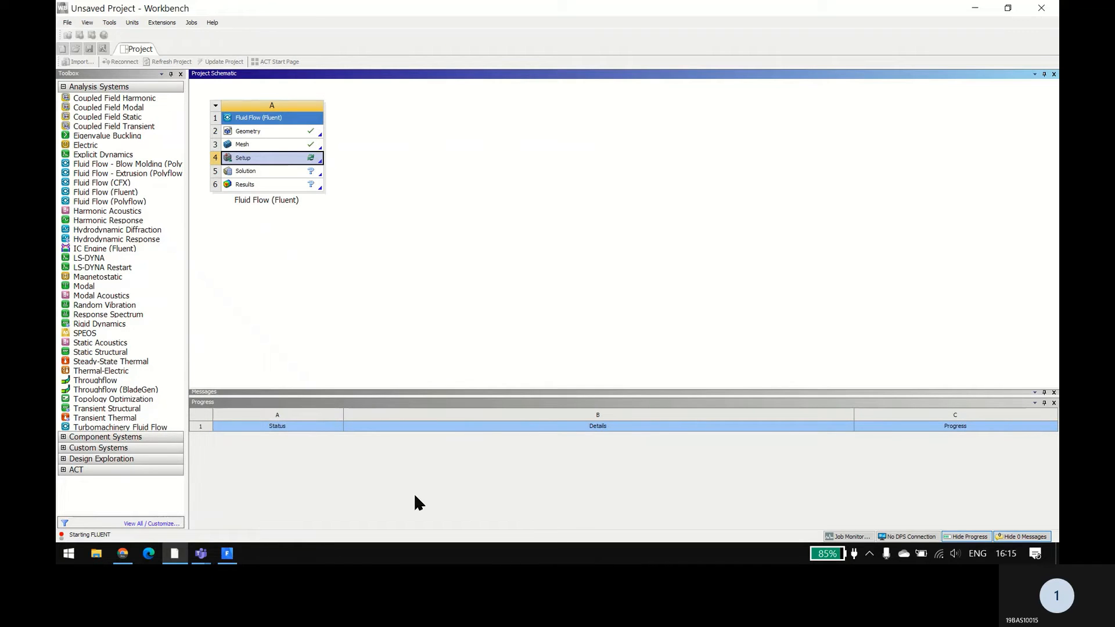
left_click(233, 553)
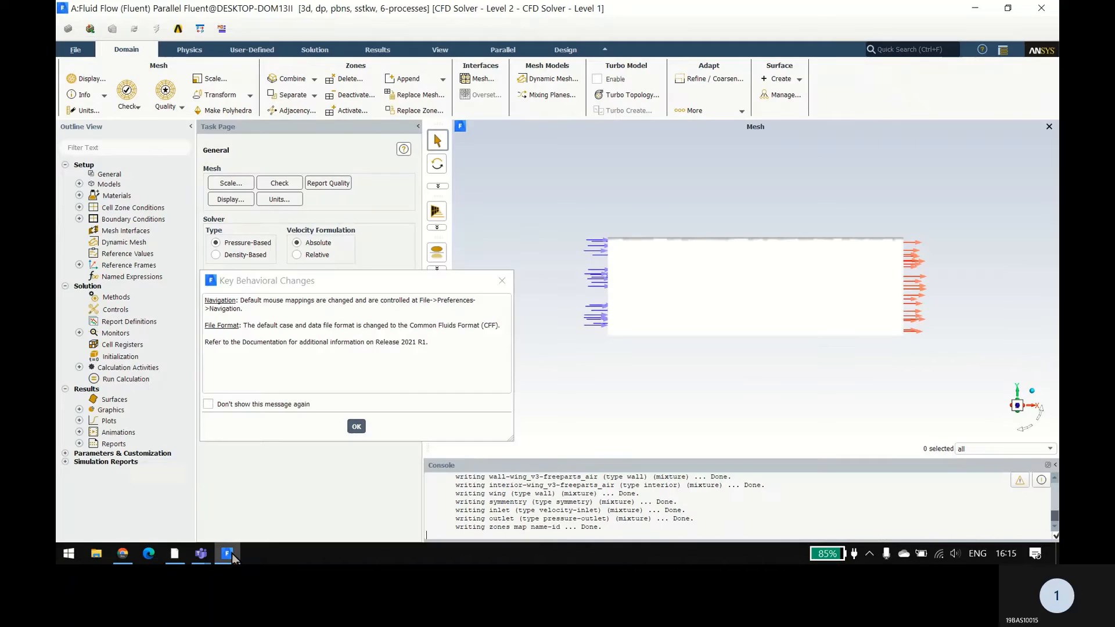
left_click(357, 428)
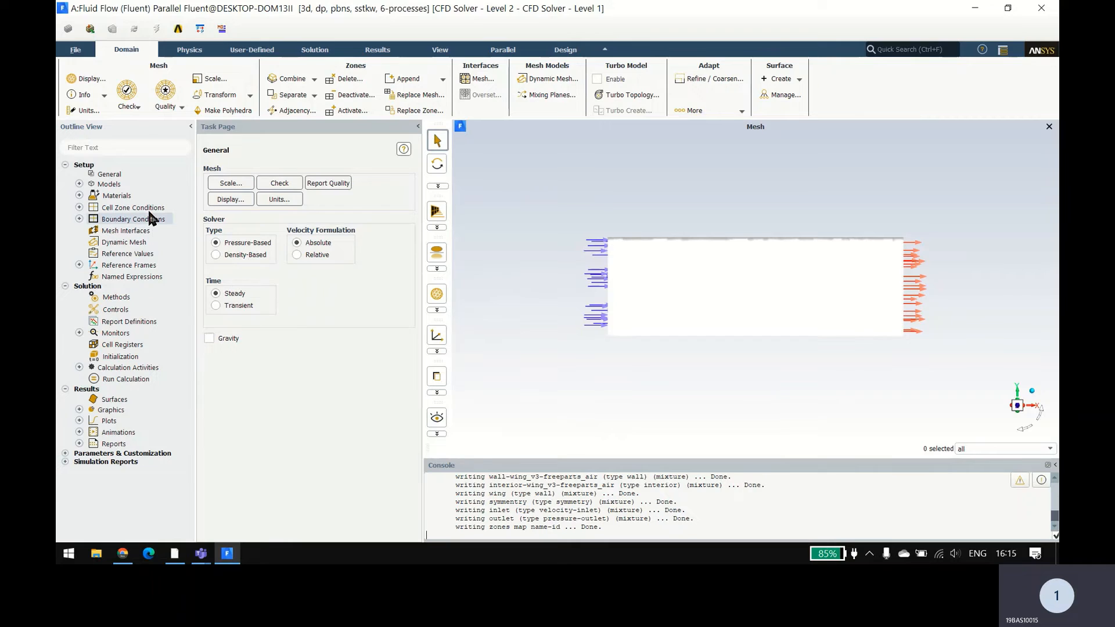
Step: Open the viscous model settings and accept the k-omega (2 eqn) model with the SST option
double_click(109, 185)
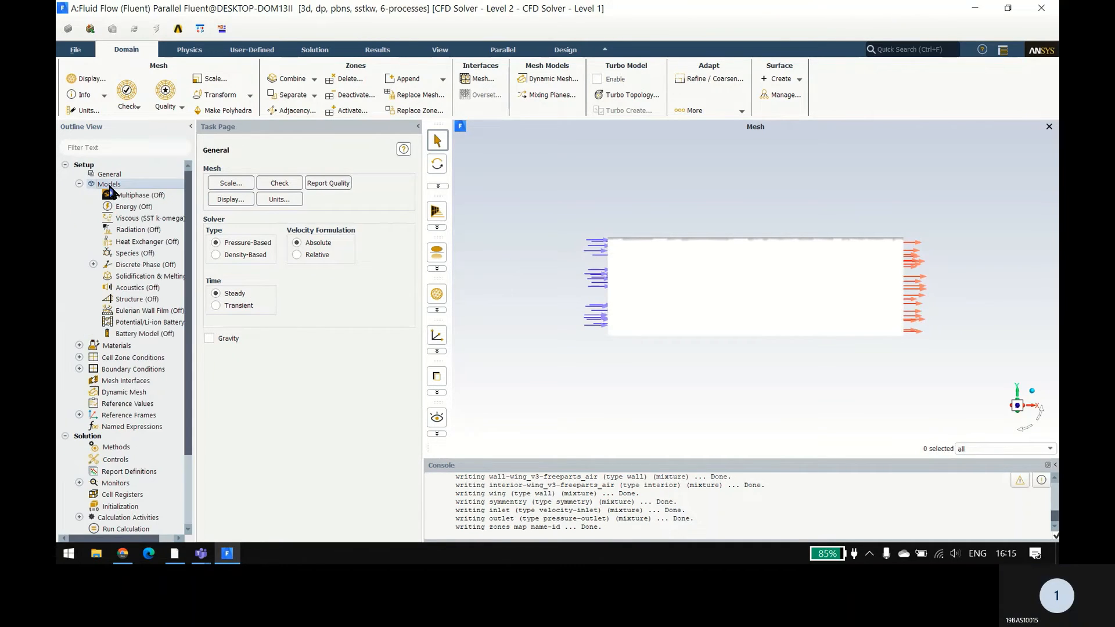
double_click(227, 199)
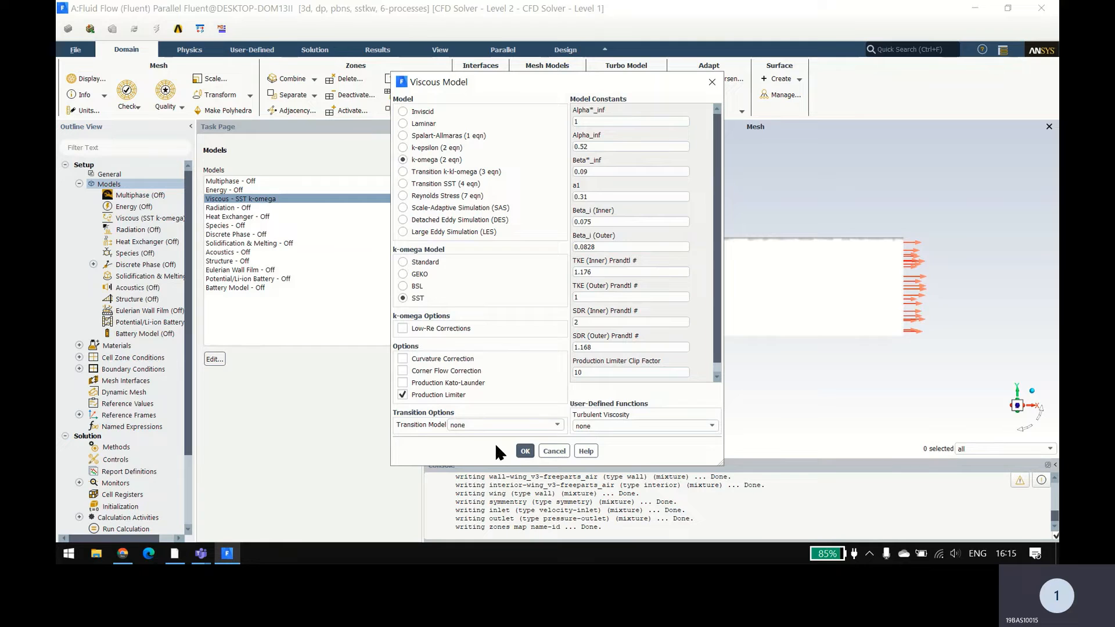
left_click(525, 452)
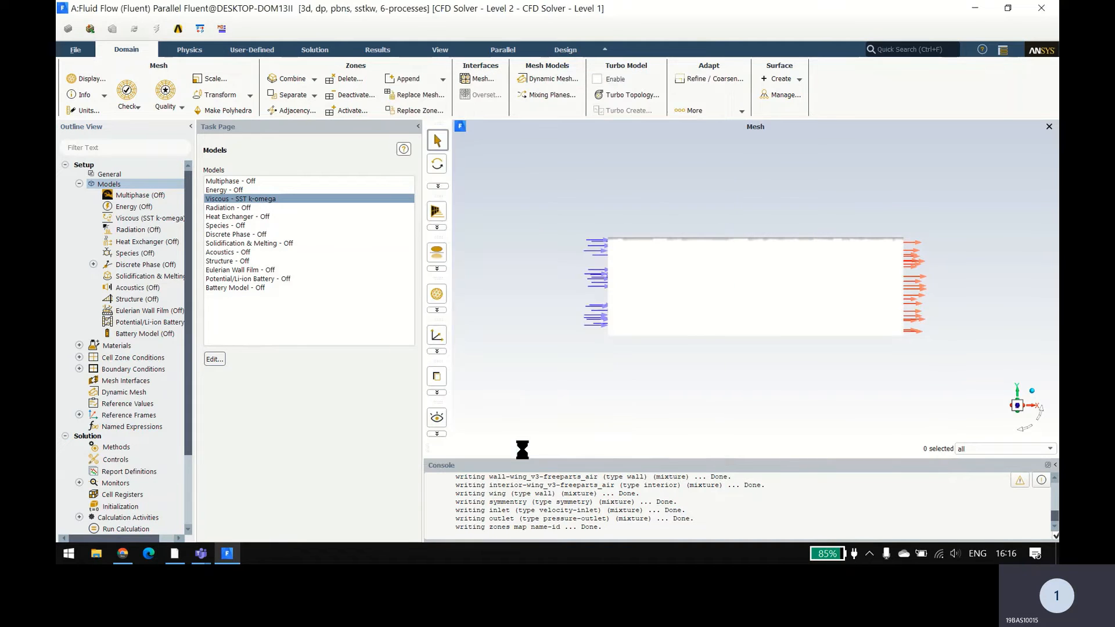
double_click(261, 199)
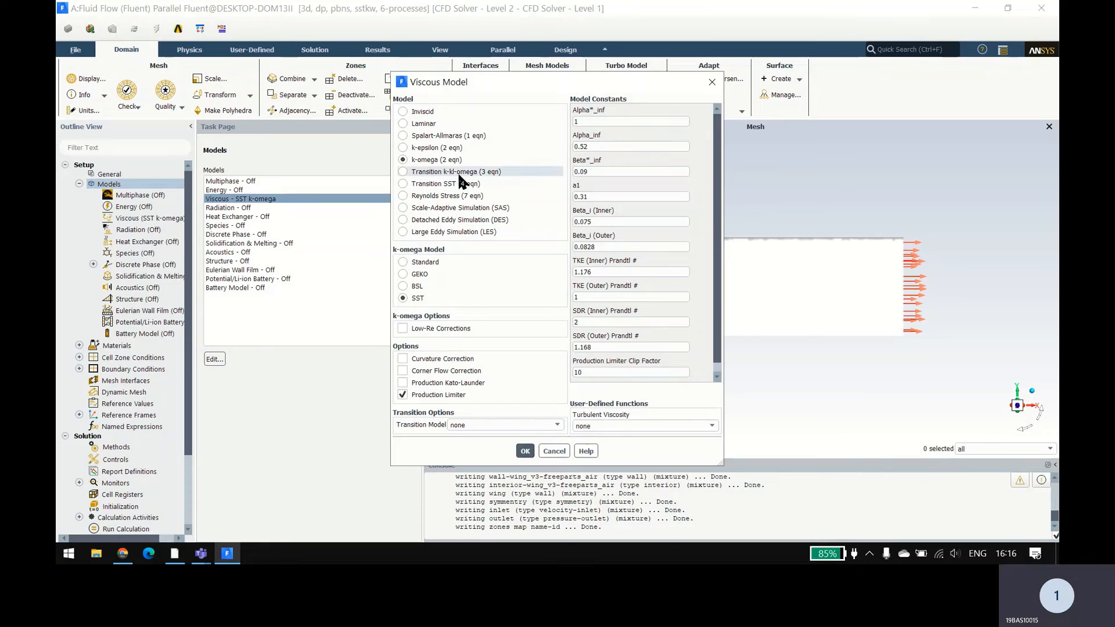
left_click(526, 452)
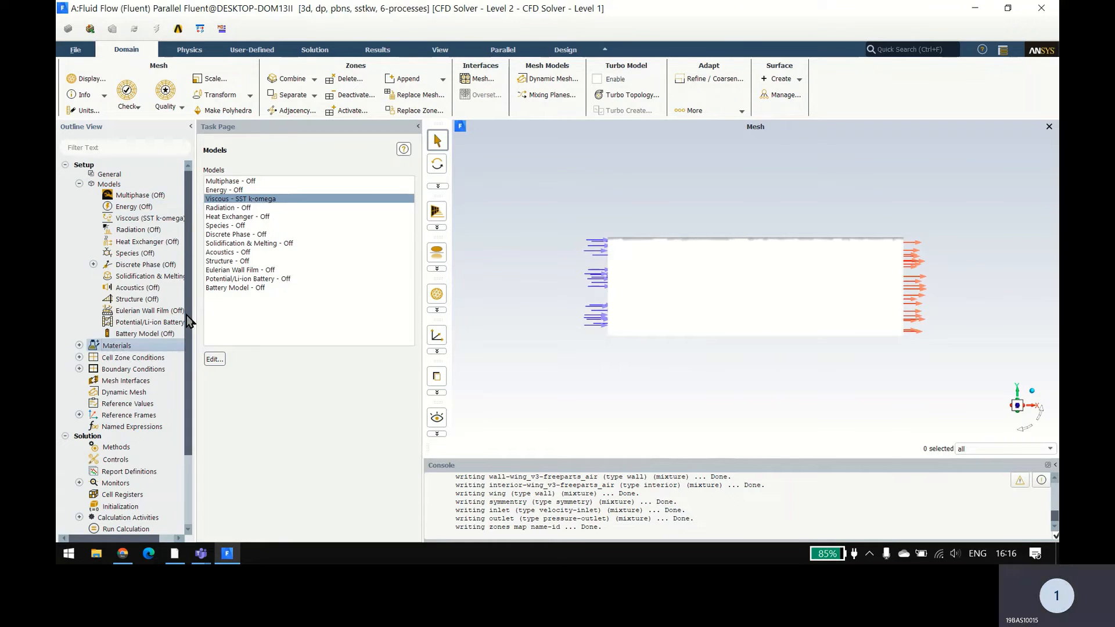
Step: Look over the materials list and apply air as the material of the cell zone wing_v3-freeparts_air
double_click(140, 346)
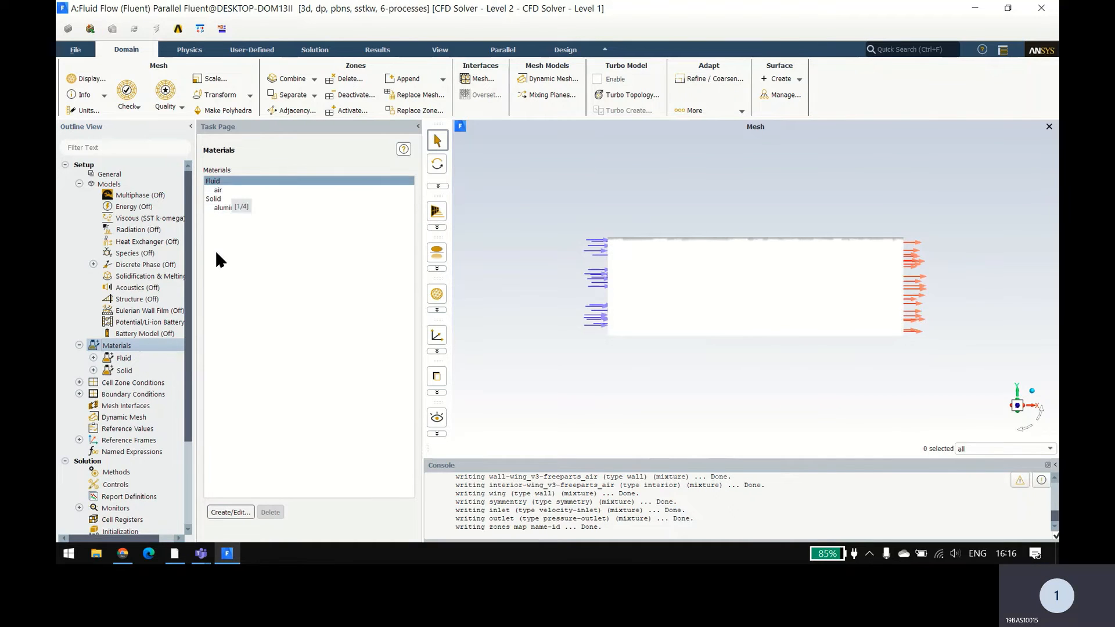
double_click(149, 384)
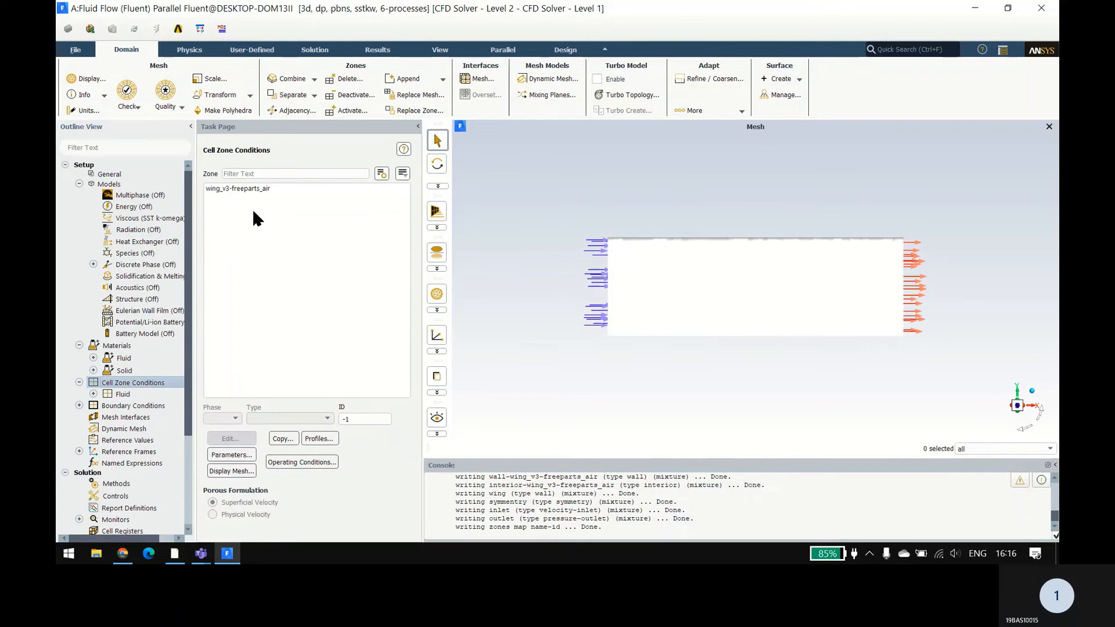
left_click(250, 187)
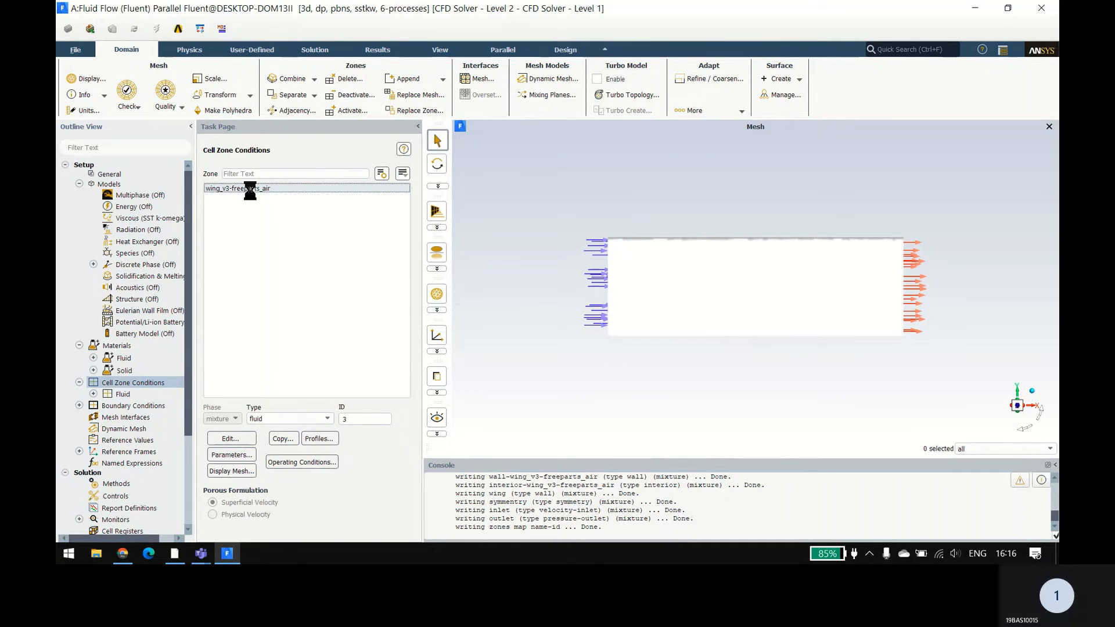
double_click(251, 190)
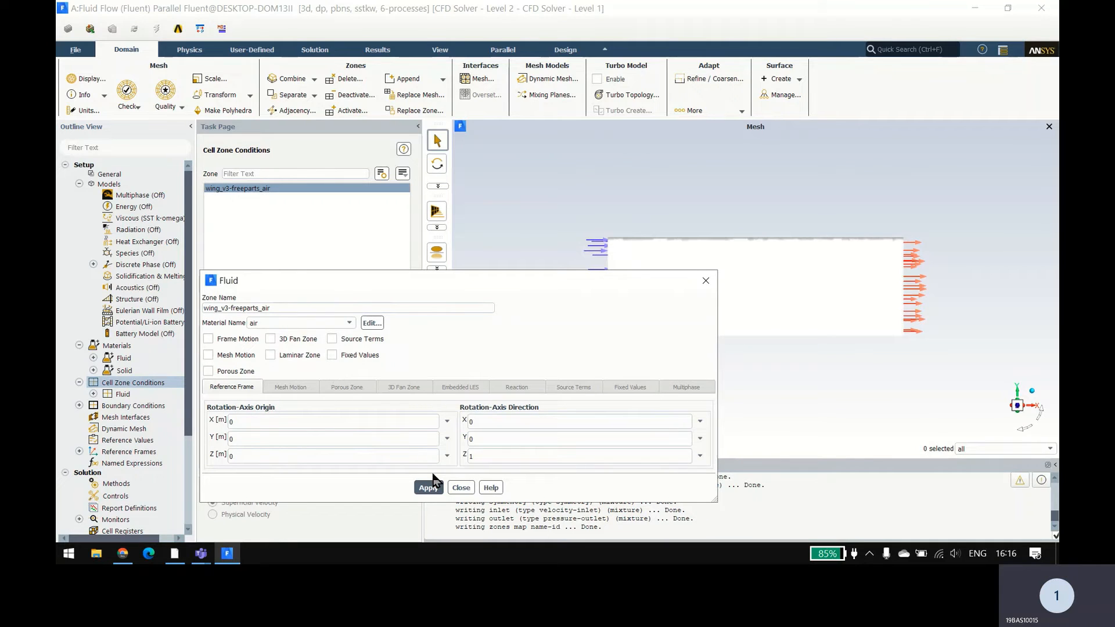
left_click(428, 489)
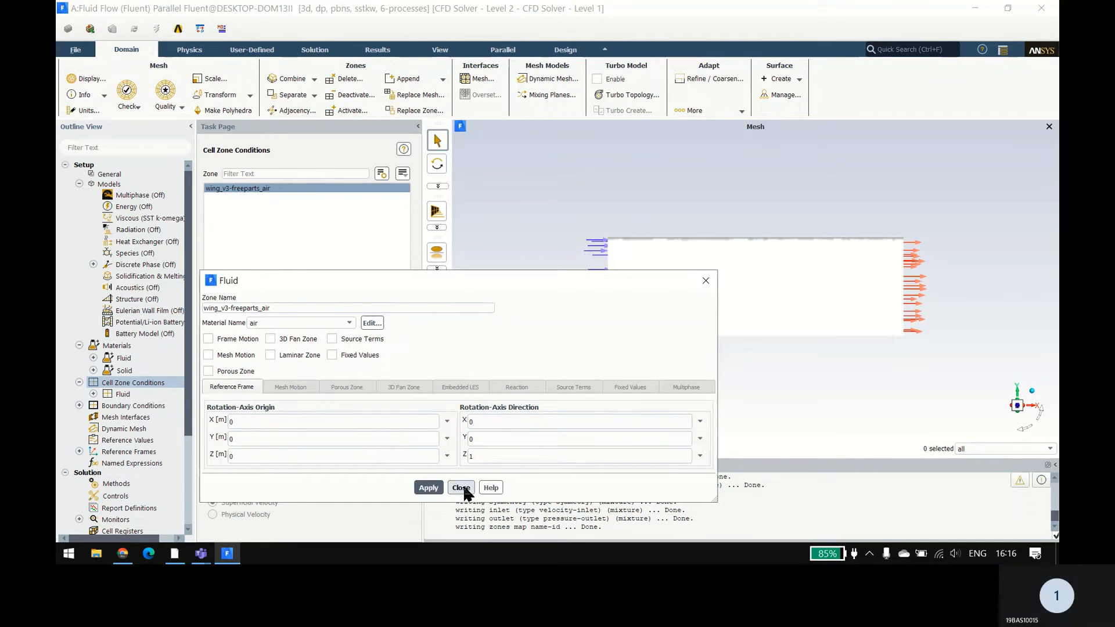
left_click(461, 487)
Step: Set the inlet boundary's velocity magnitude to 10 m/s, normal to the boundary
double_click(131, 407)
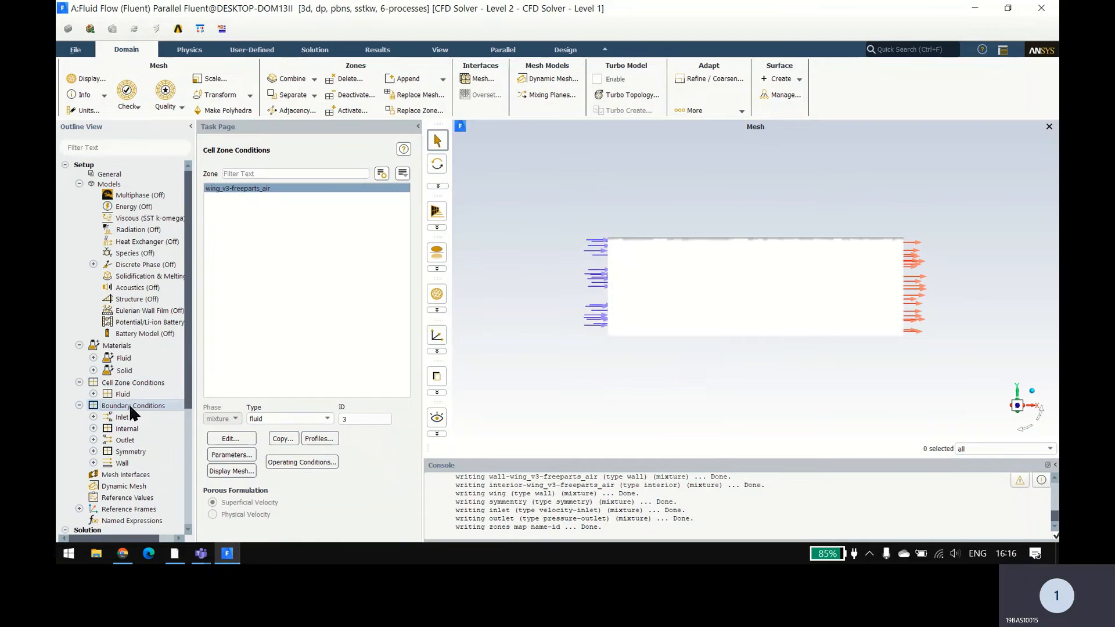
left_click(252, 190)
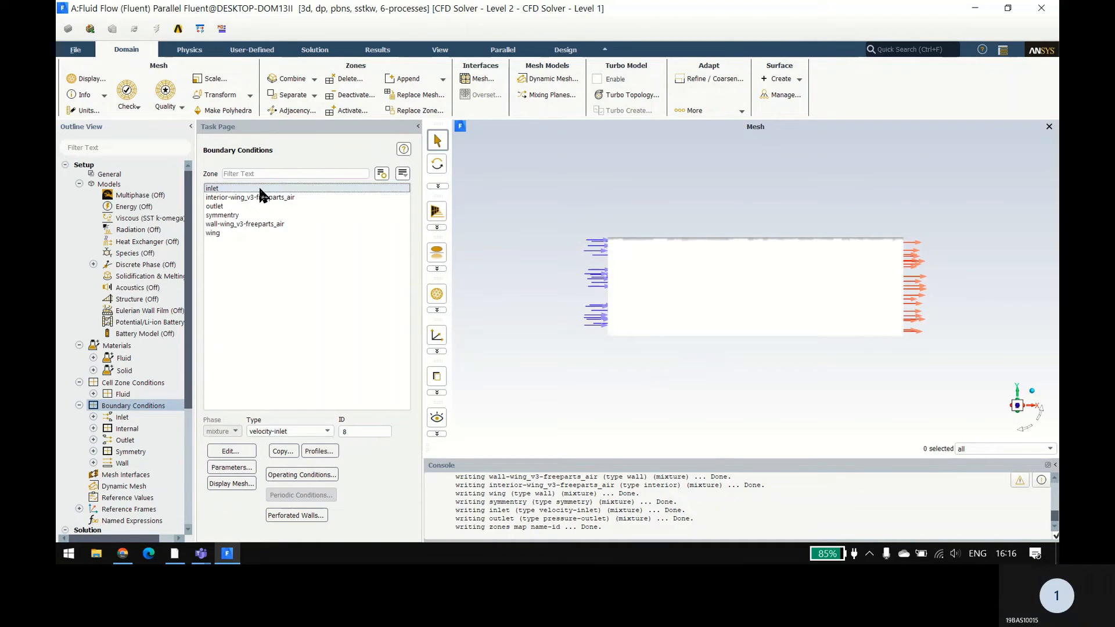
double_click(259, 189)
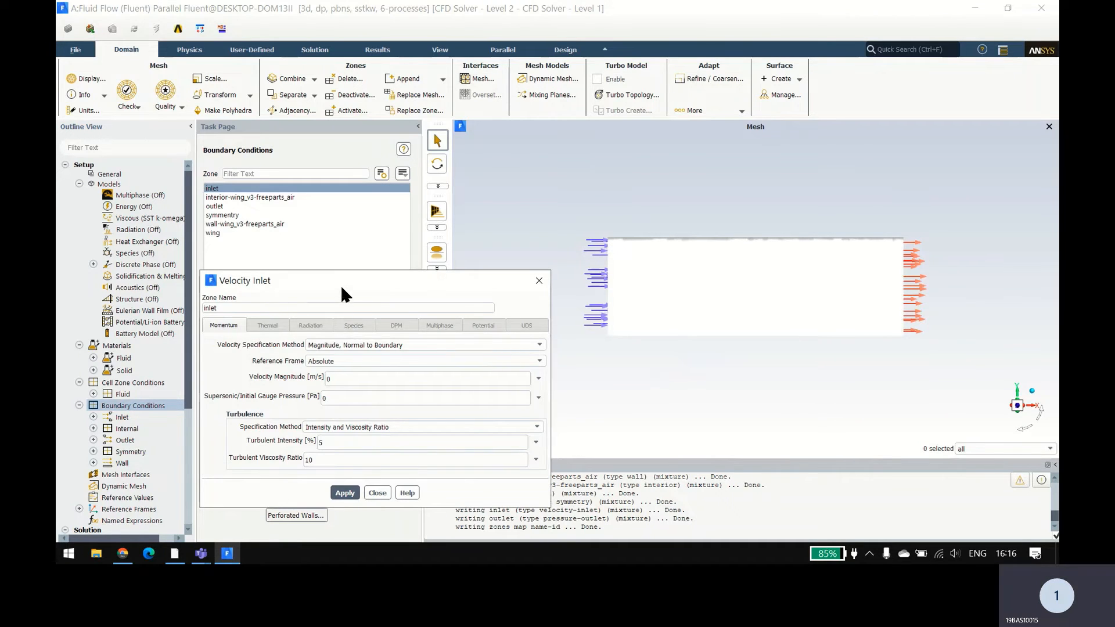
left_click_drag(340, 284, 319, 221)
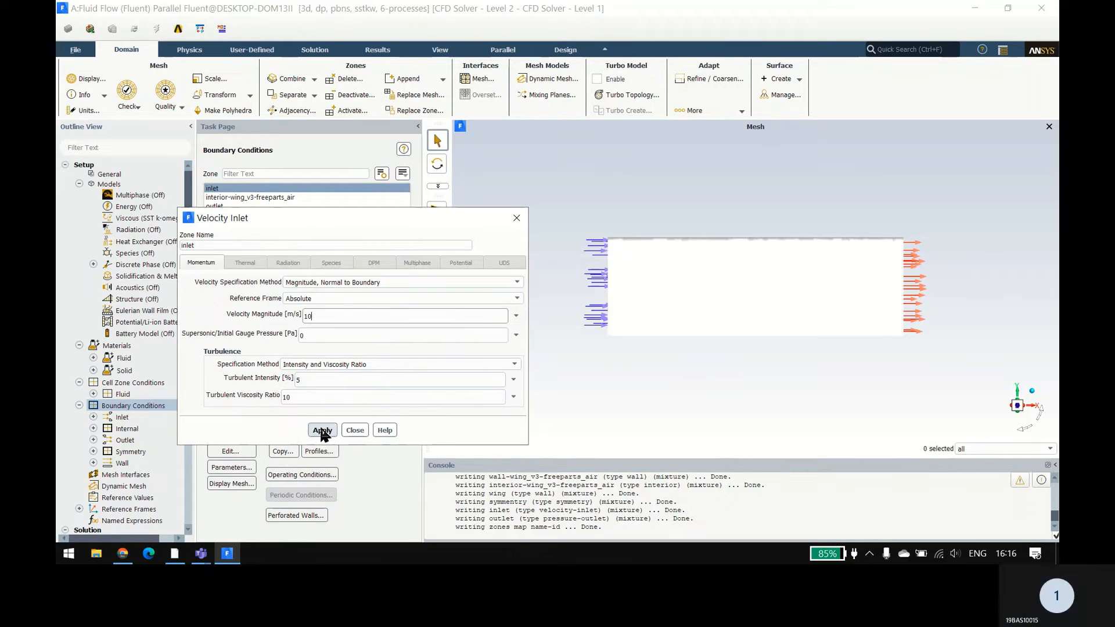
left_click(355, 430)
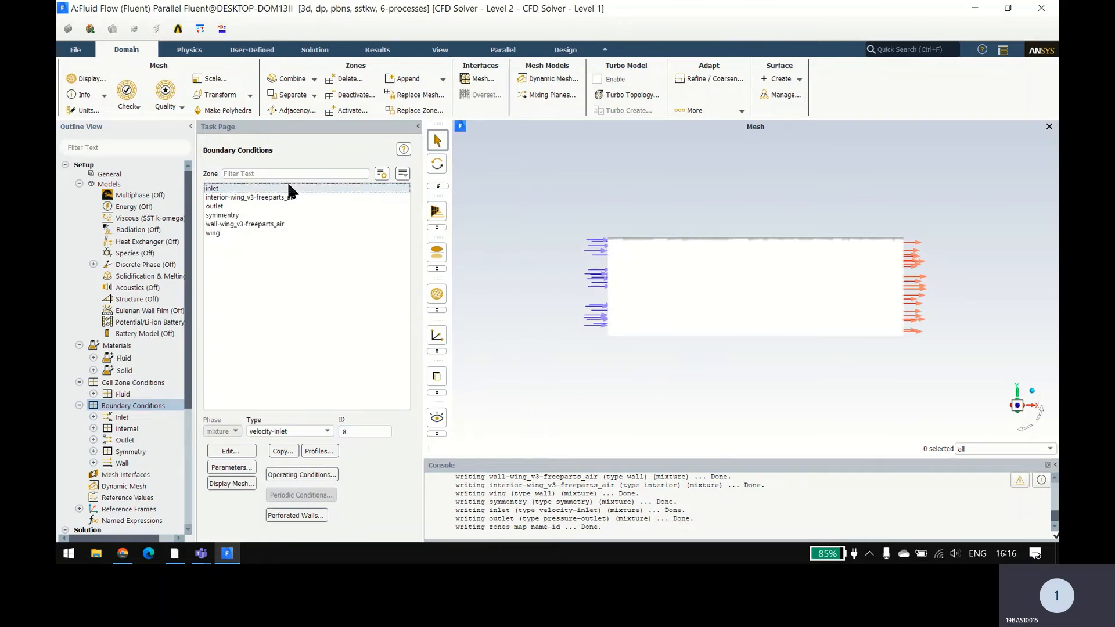
Step: Apply the pressure-outlet condition to the outlet boundary with a gauge pressure of 0 Pa
left_click(268, 205)
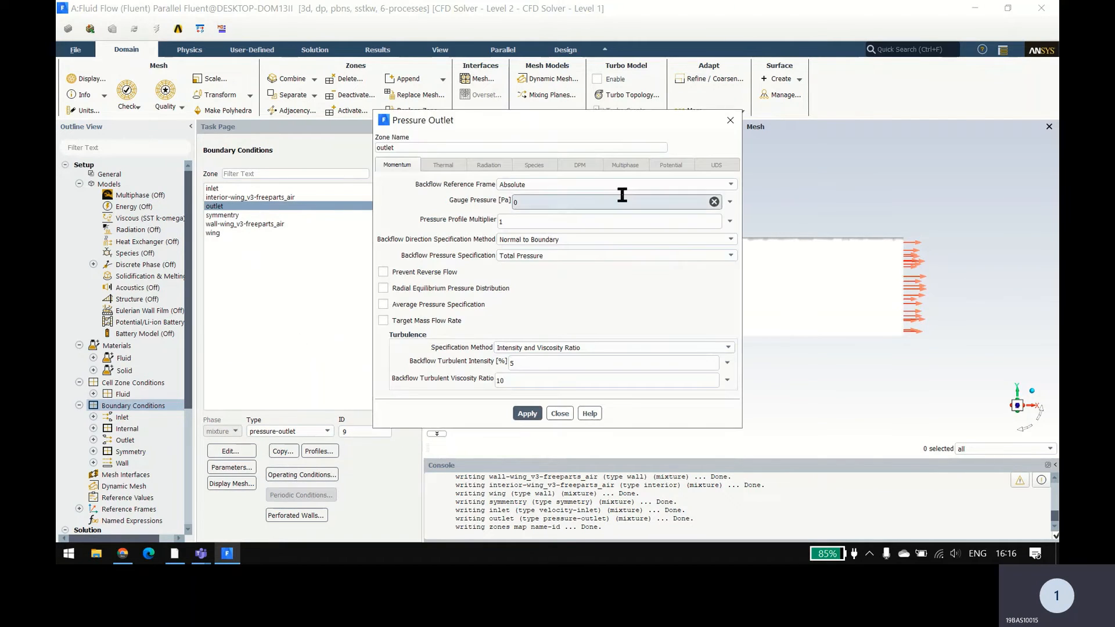
left_click(527, 414)
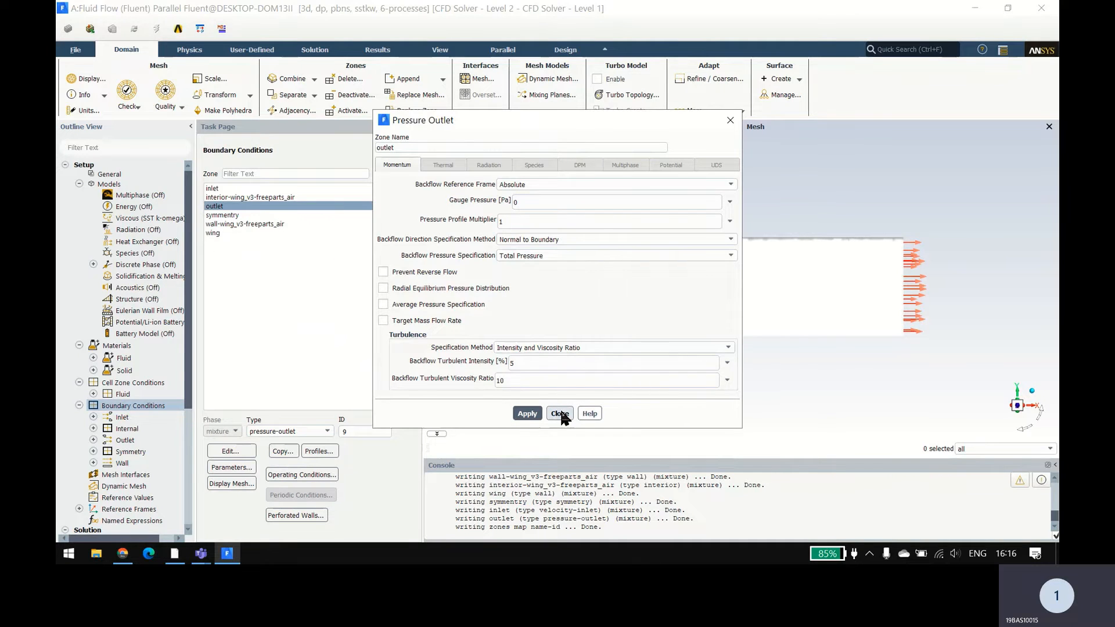
left_click(560, 413)
Step: Check the boundary types assigned to the symmentry, wall-wing_v3-freeparts_air and wing zones
left_click(256, 215)
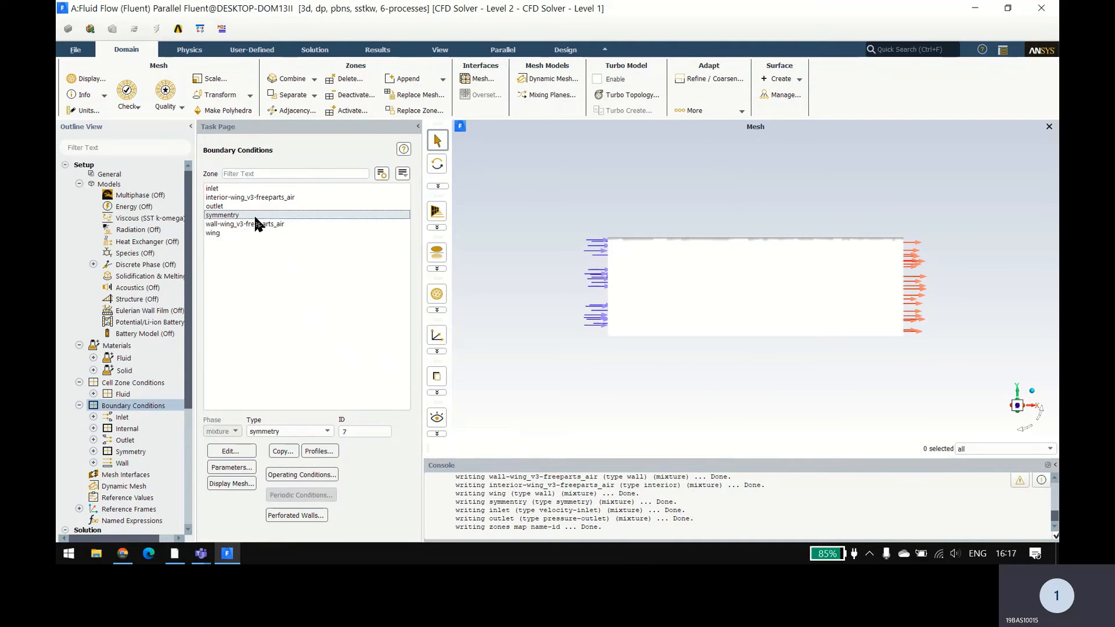
left_click(269, 224)
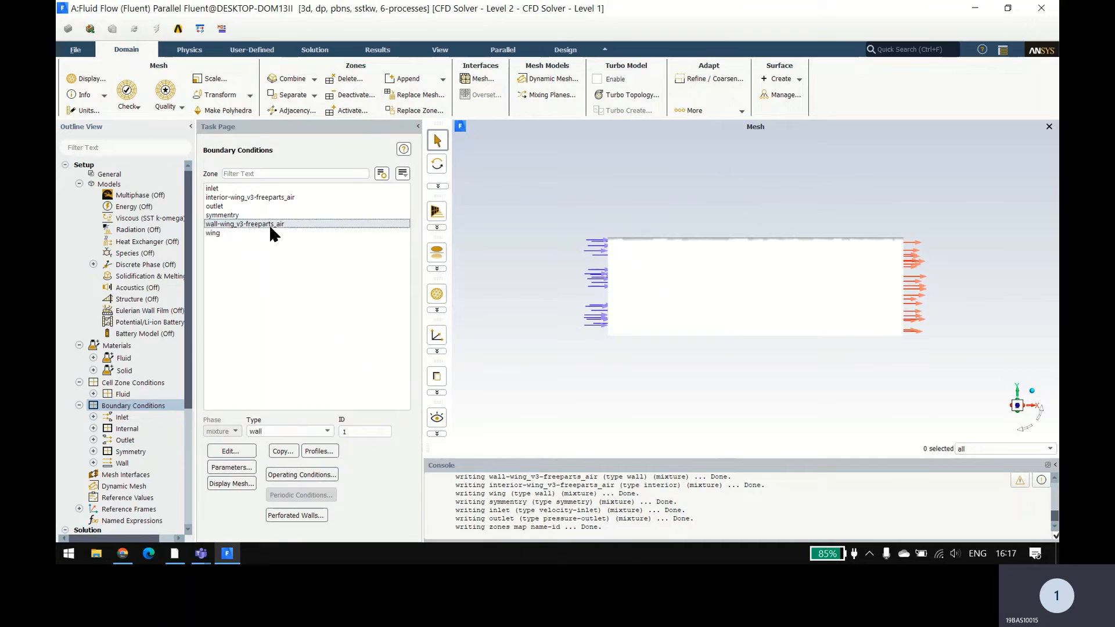
left_click(268, 232)
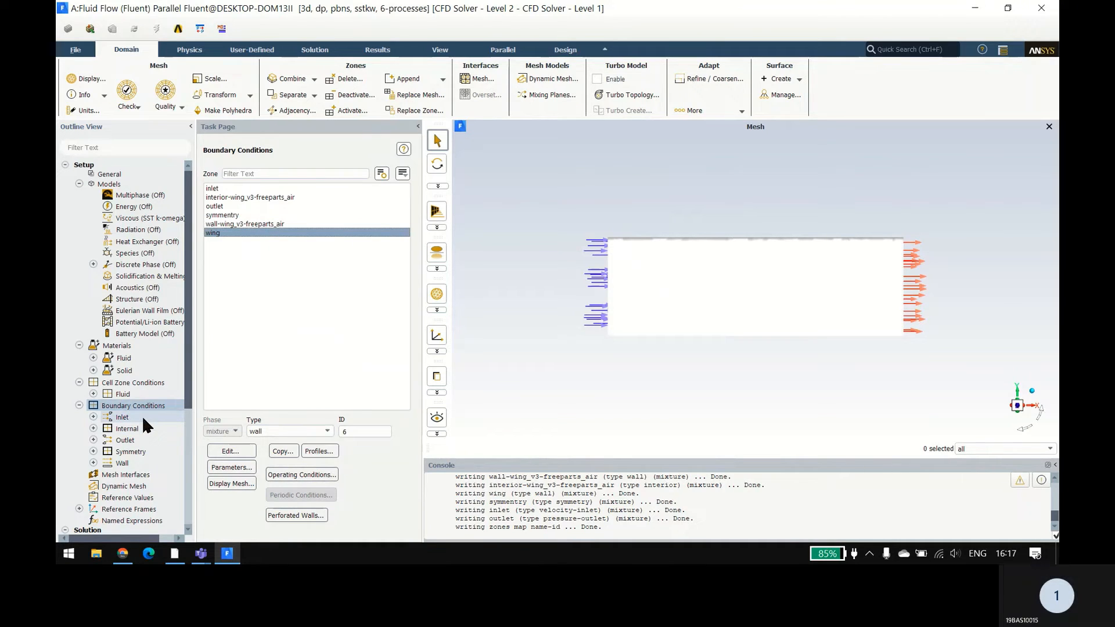
Step: Collapse the finished setup branches in the outline and turn off Pseudo Transient in the solution methods for the Coupled scheme
left_click(79, 406)
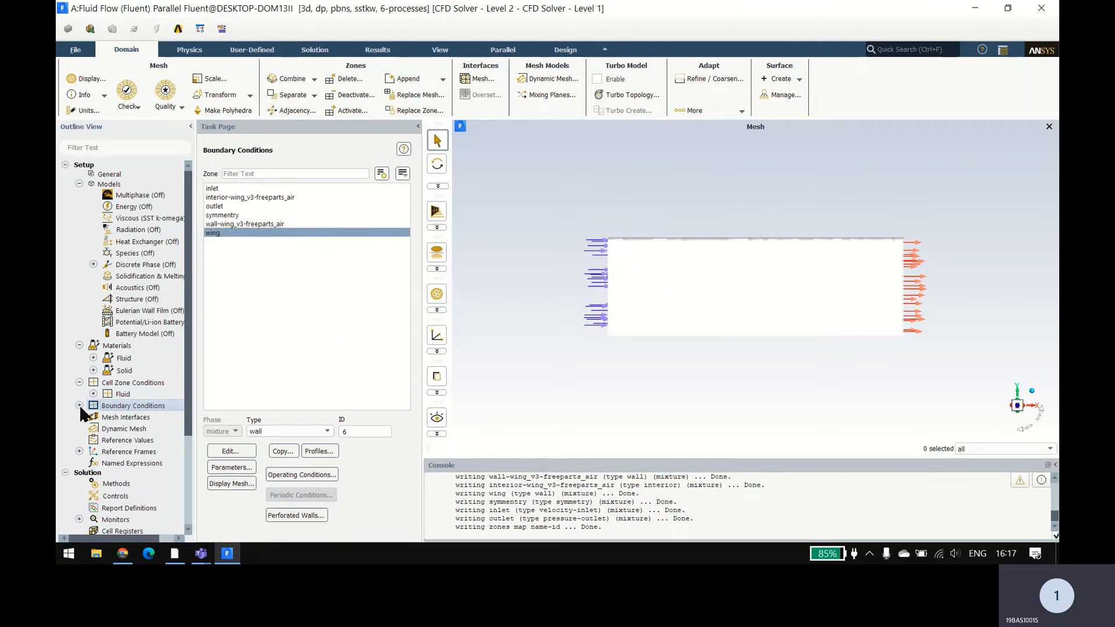
left_click(79, 345)
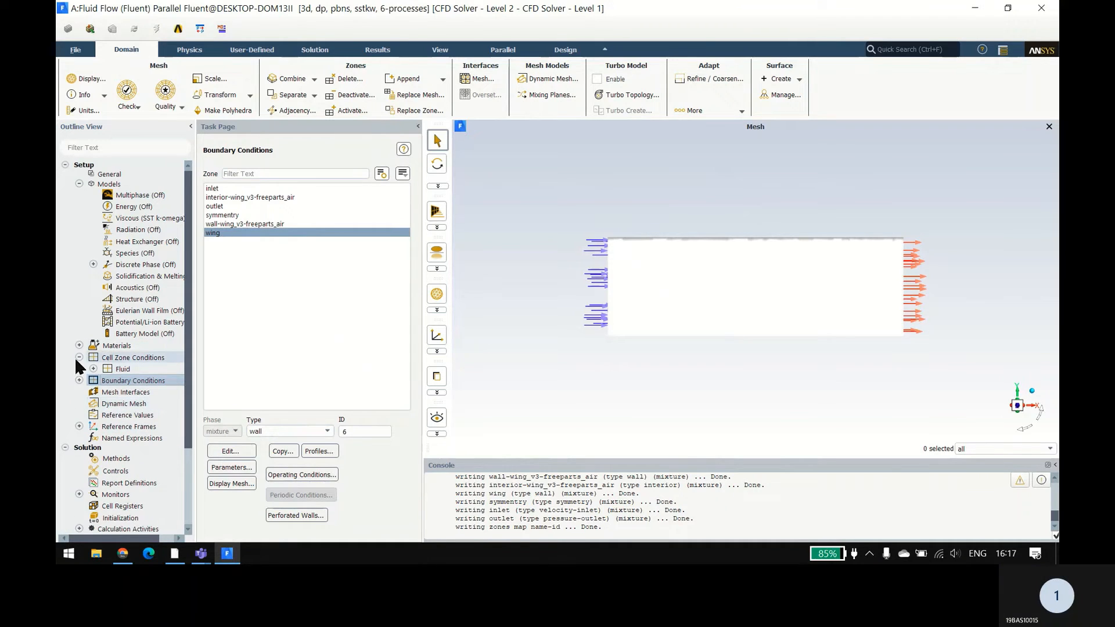
left_click(79, 357)
scroll(110, 406, "down", 3)
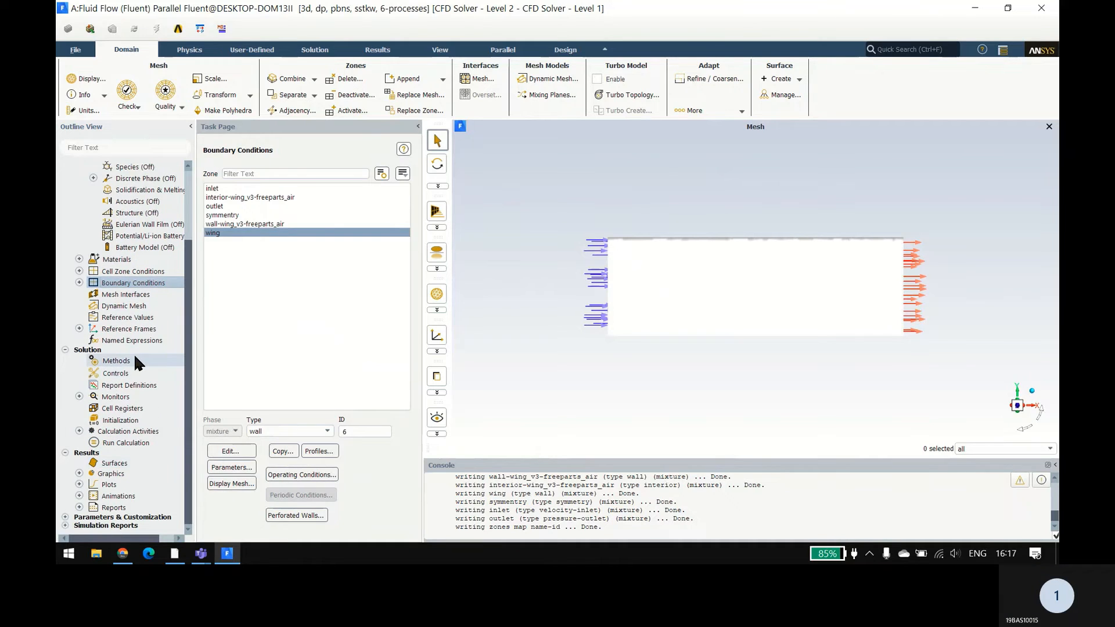
left_click(79, 328)
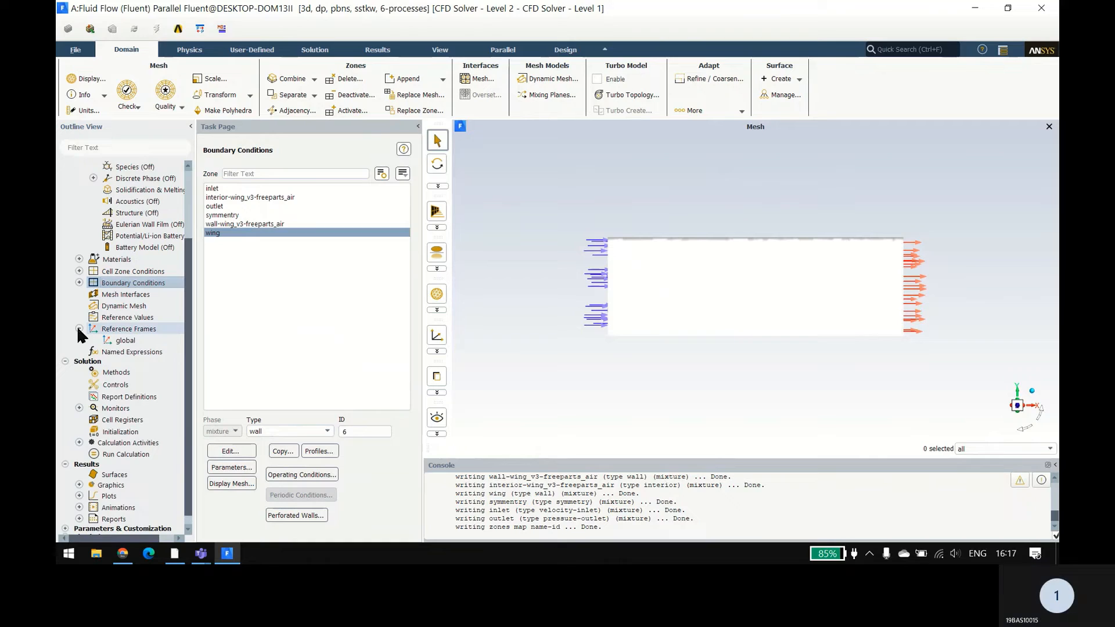
left_click(79, 329)
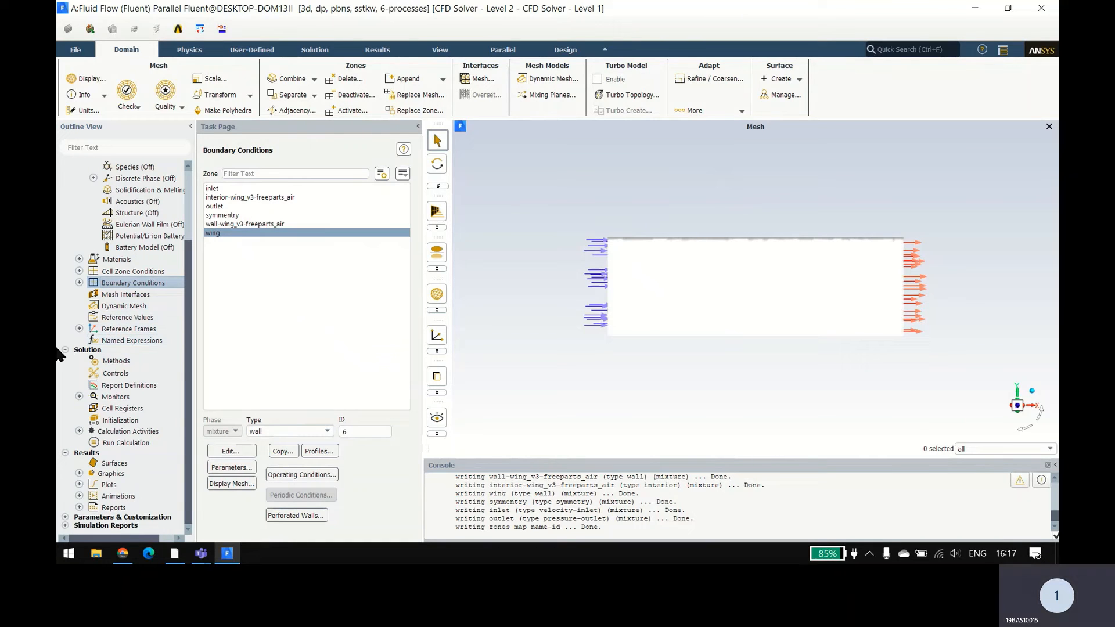
left_click(122, 363)
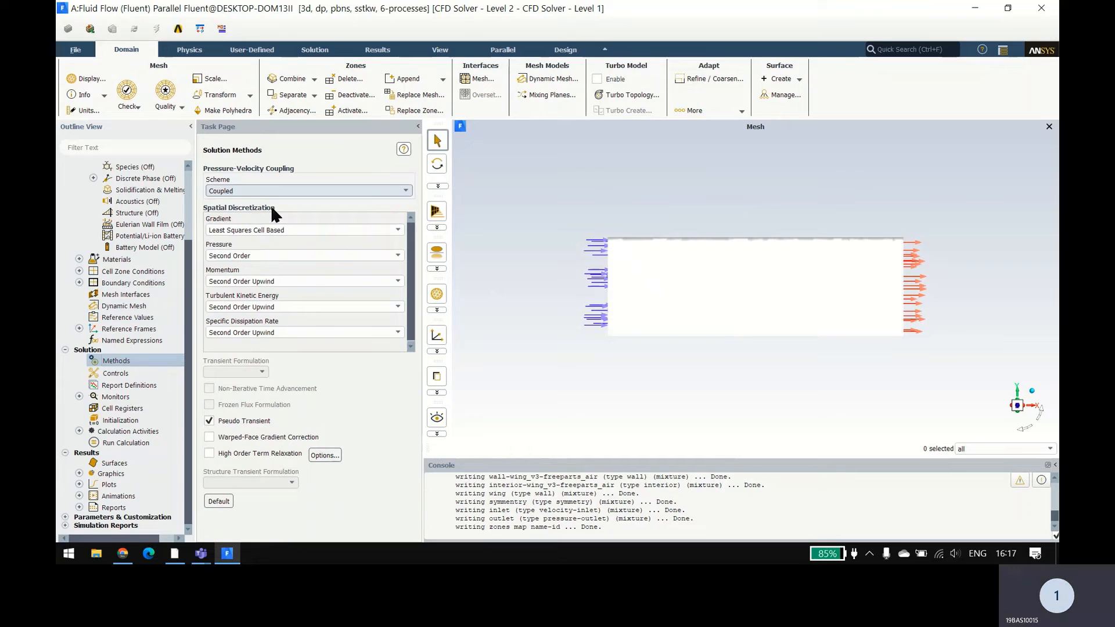
left_click(209, 421)
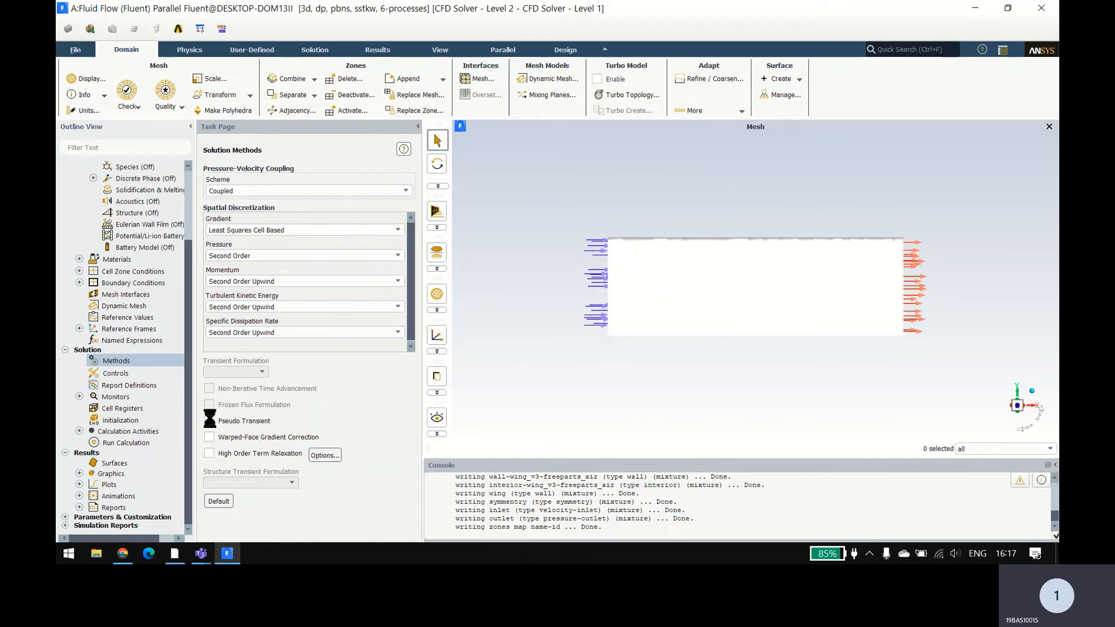
Step: Review the solution controls and the report types offered for a new report definition, including force reports, without creating one
left_click(122, 375)
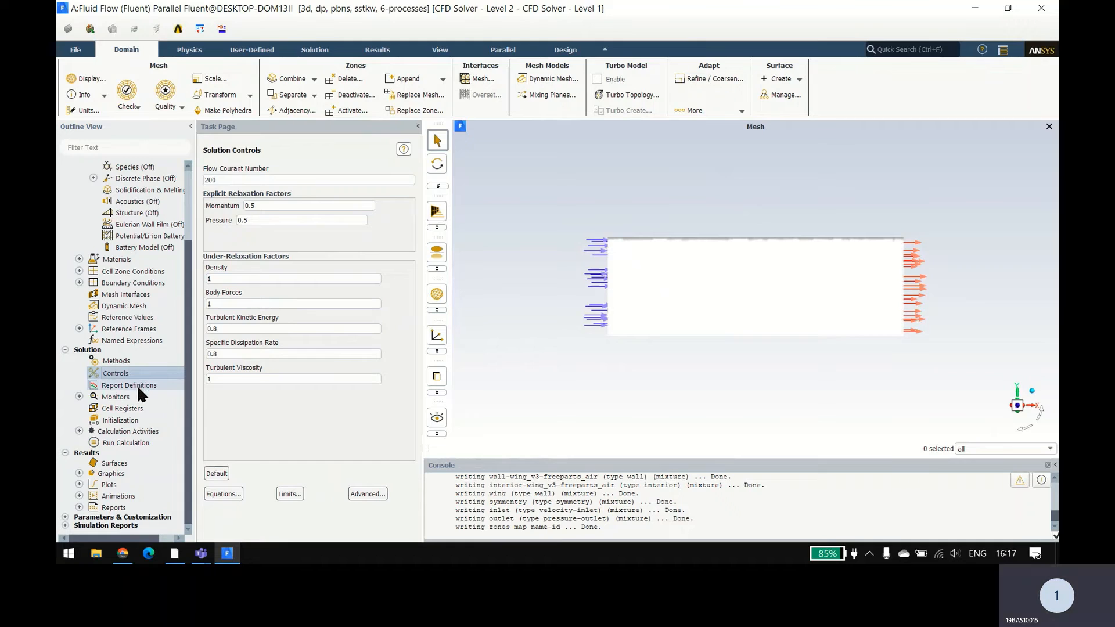
left_click(139, 387)
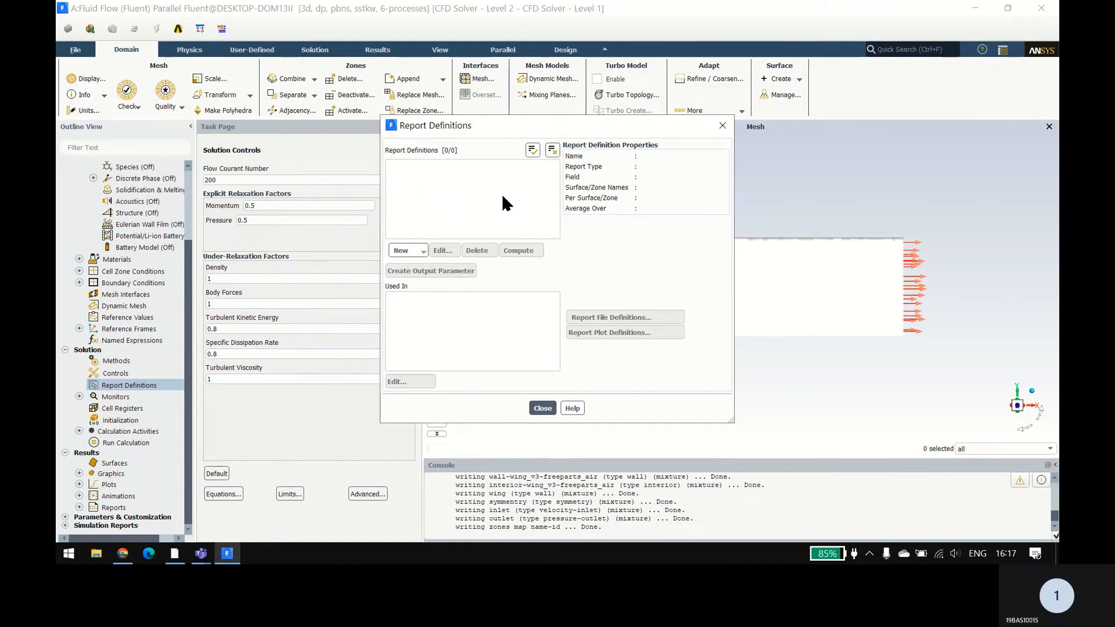
left_click(409, 251)
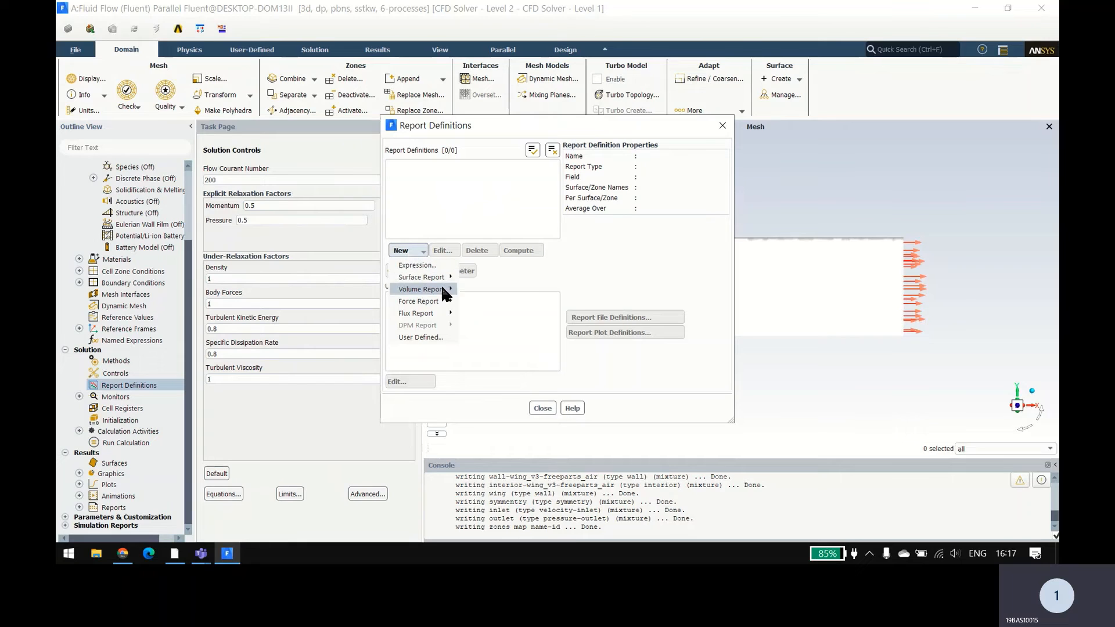
mouse_move(444, 290)
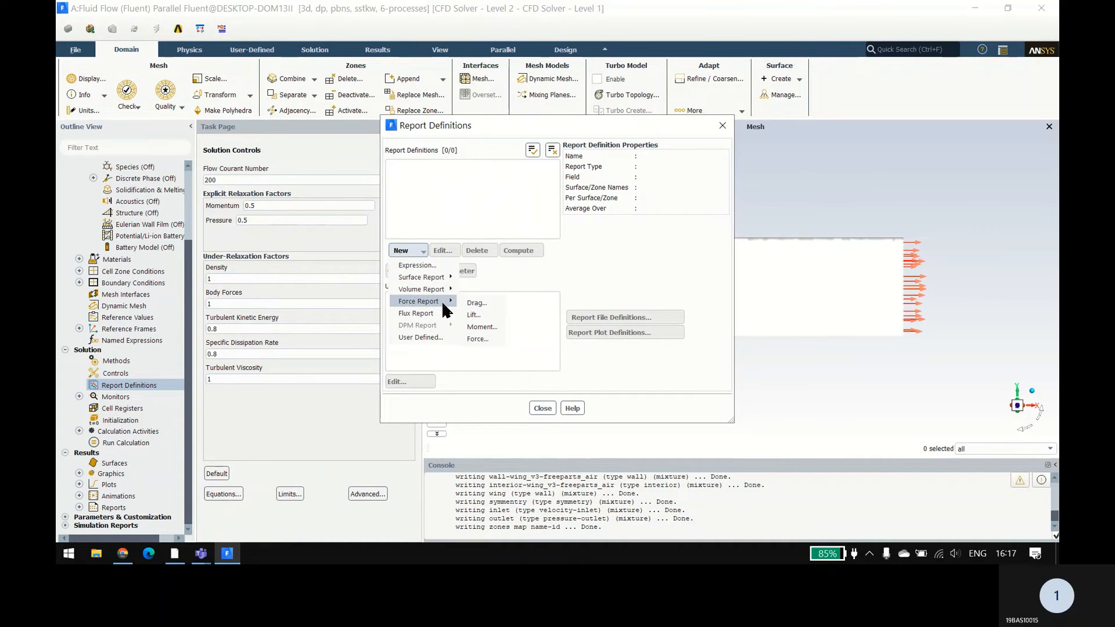
left_click(513, 280)
left_click(542, 409)
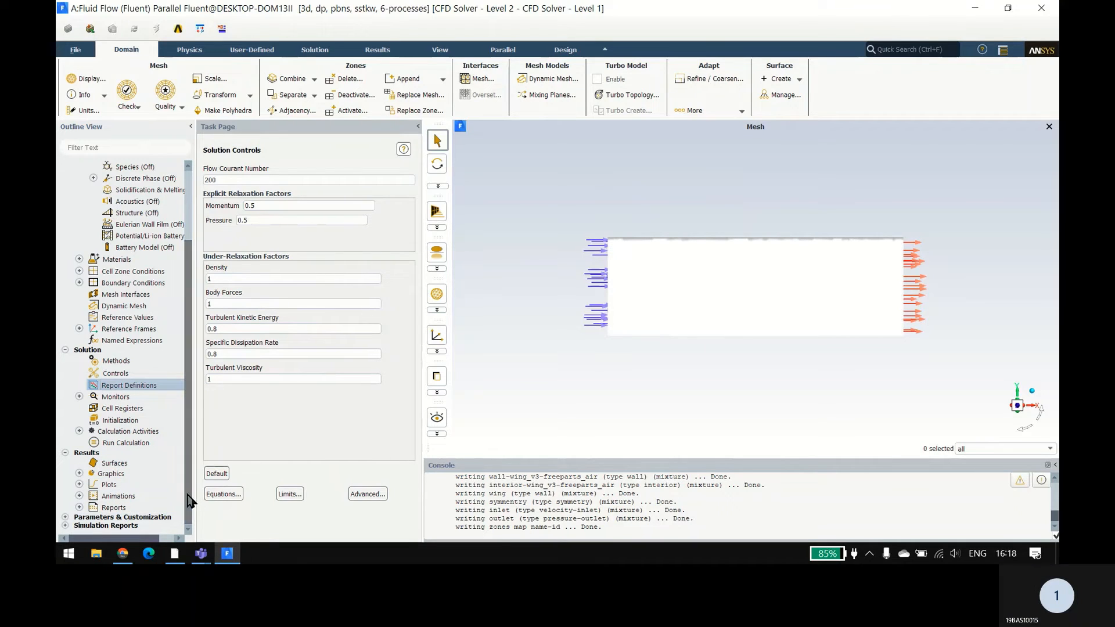
Step: Initialize the solution with Hybrid Initialization and start the calculation with 500 iterations
left_click(154, 422)
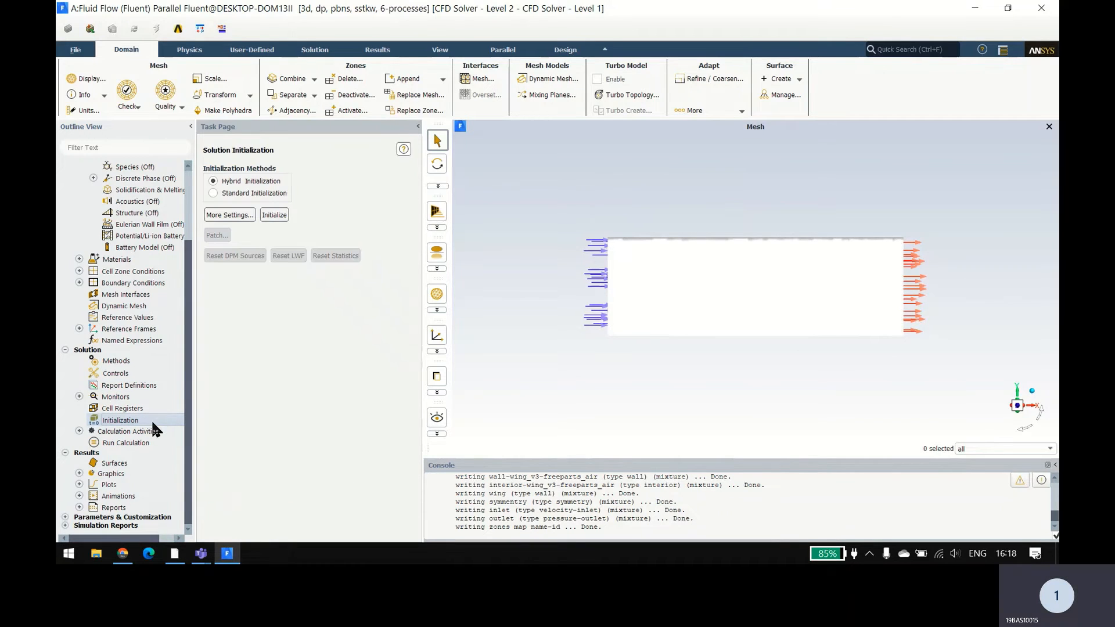
left_click(275, 214)
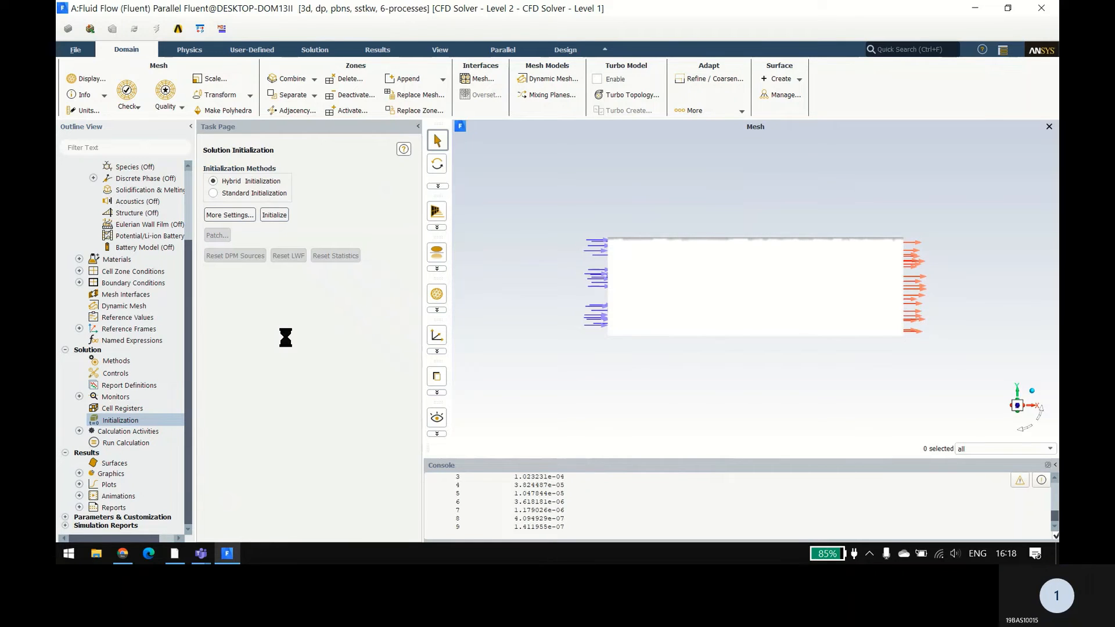
left_click(122, 442)
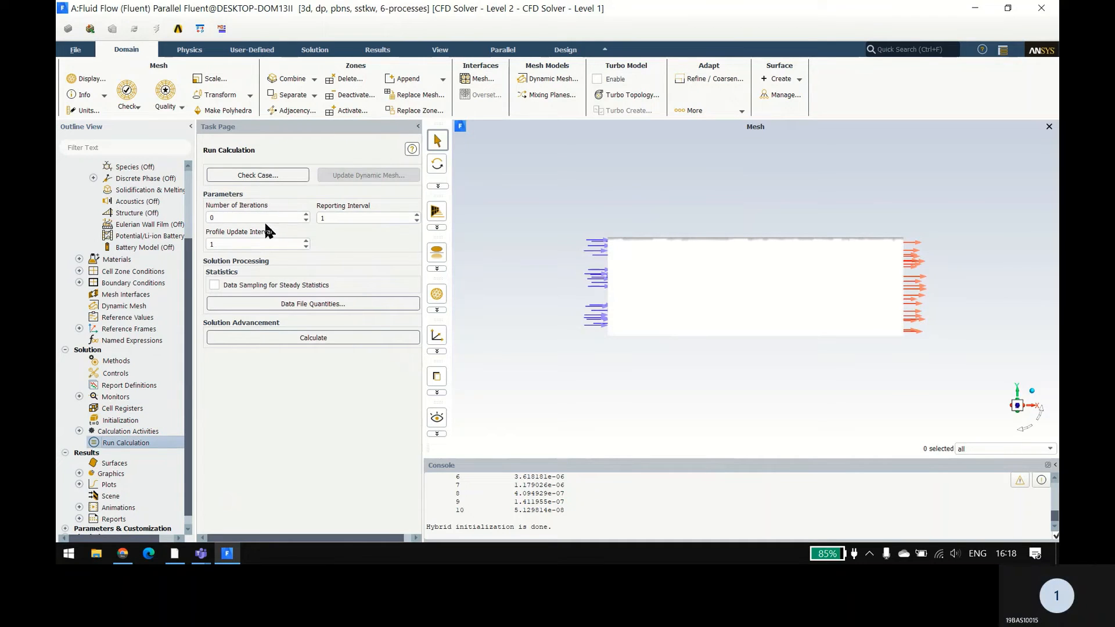
left_click(266, 219)
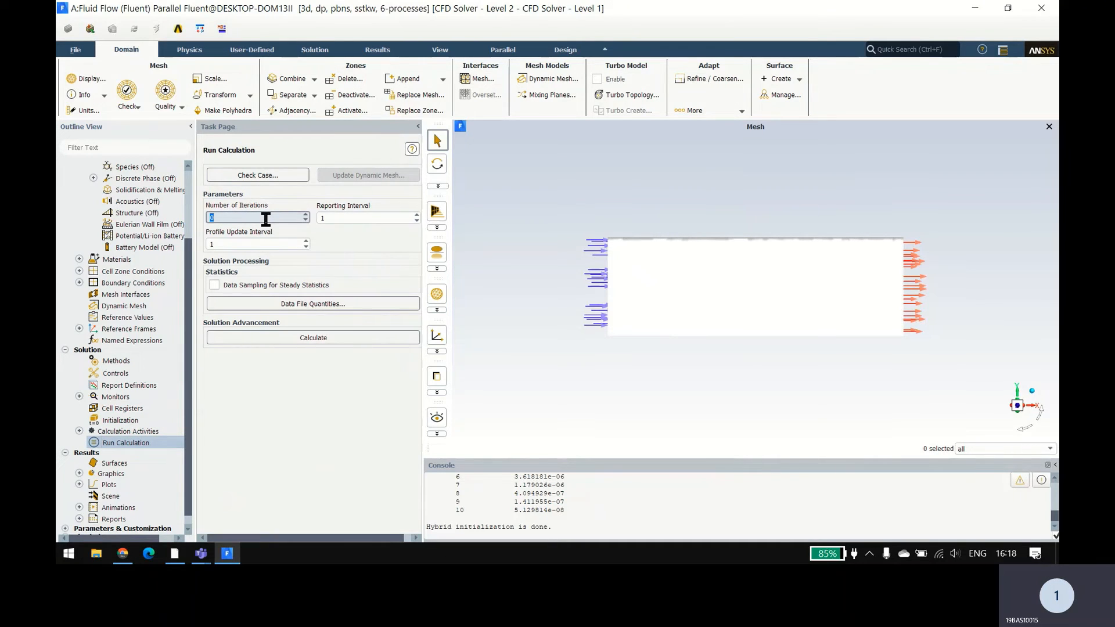
type("5")
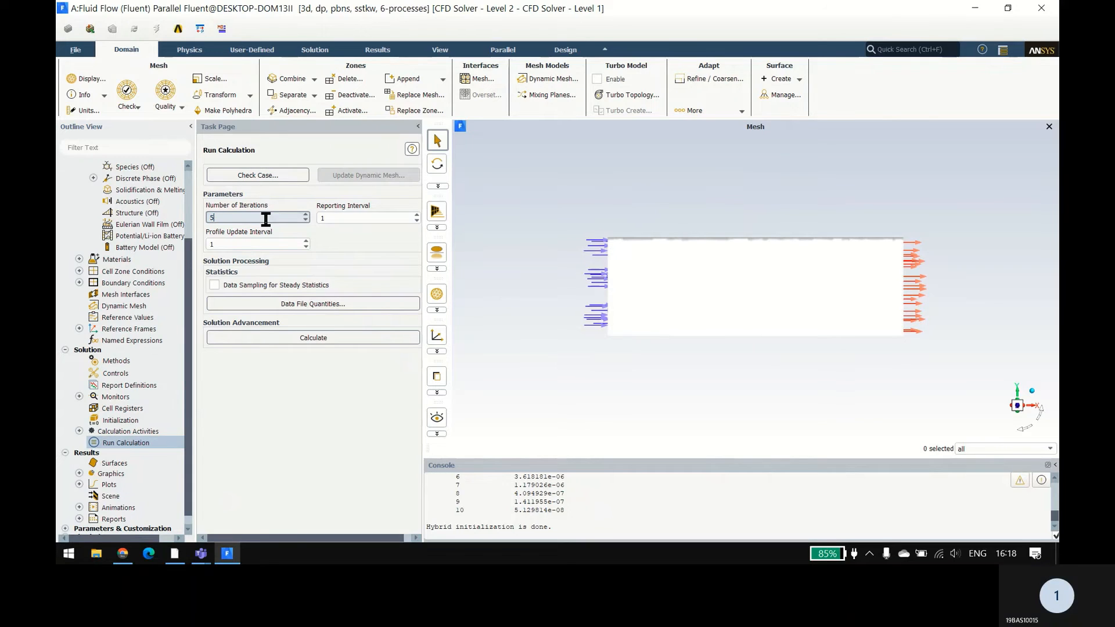
type("00")
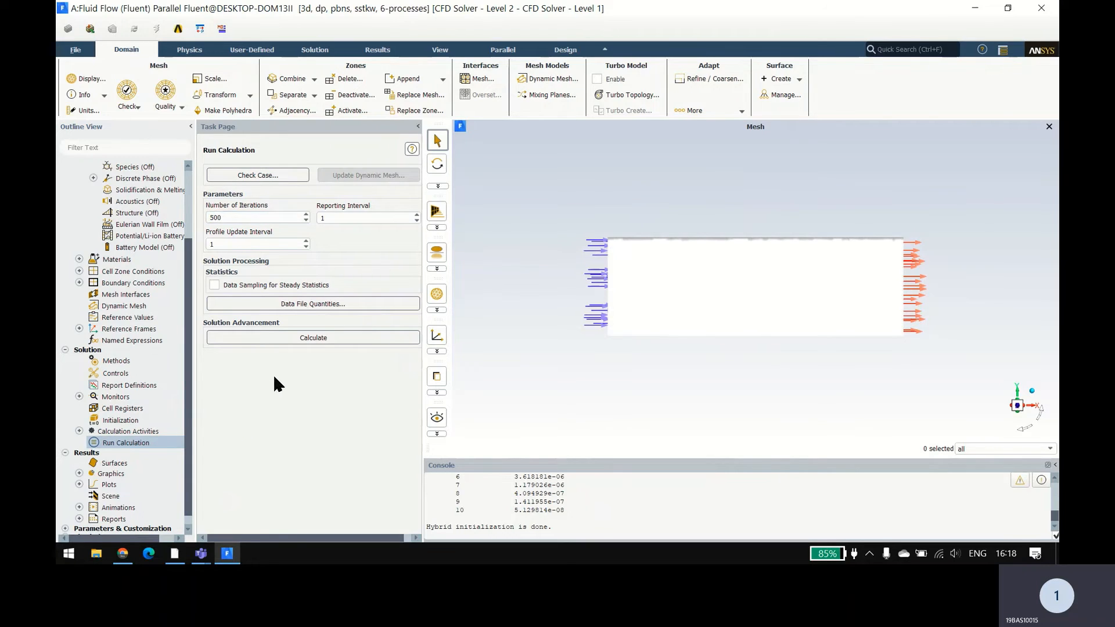
left_click(285, 334)
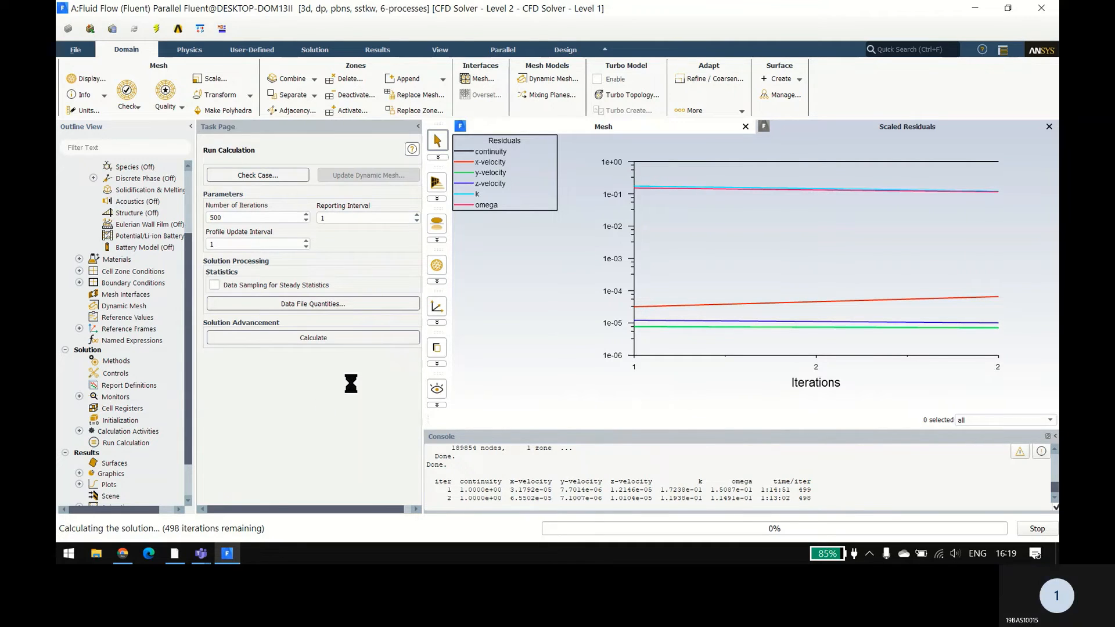
Step: Switch to File Explorer and open Local Disk (D:) in a maximized window
right_click(96, 553)
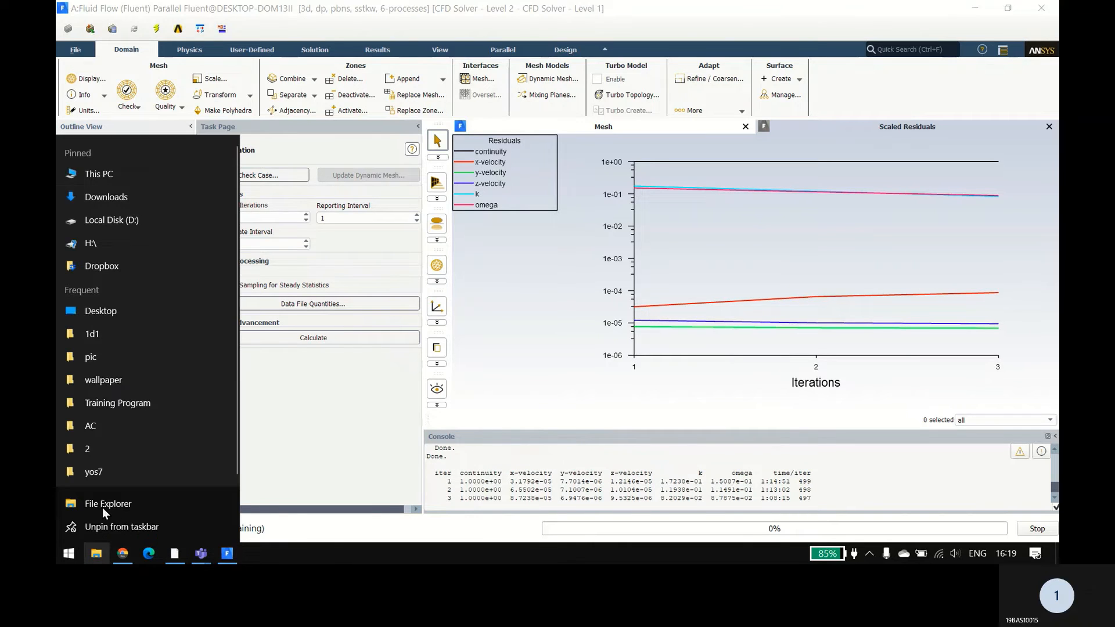
left_click(145, 174)
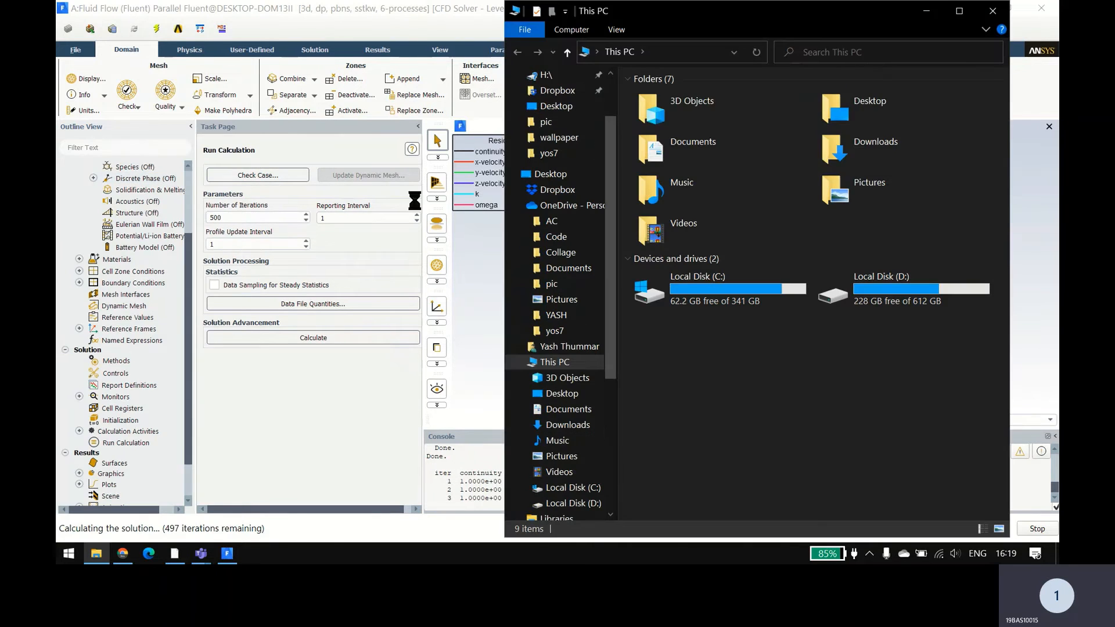
double_click(851, 20)
double_click(488, 205)
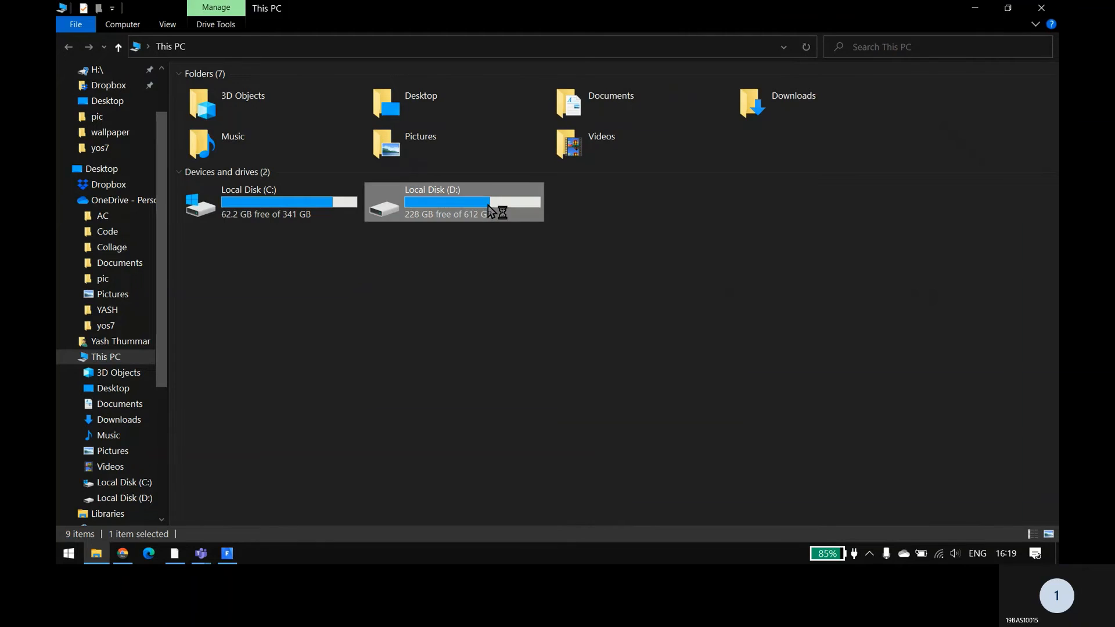
Step: Create a Microsoft Excel worksheet named values.xlsx on Local Disk (D:) and open it in Excel
right_click(298, 350)
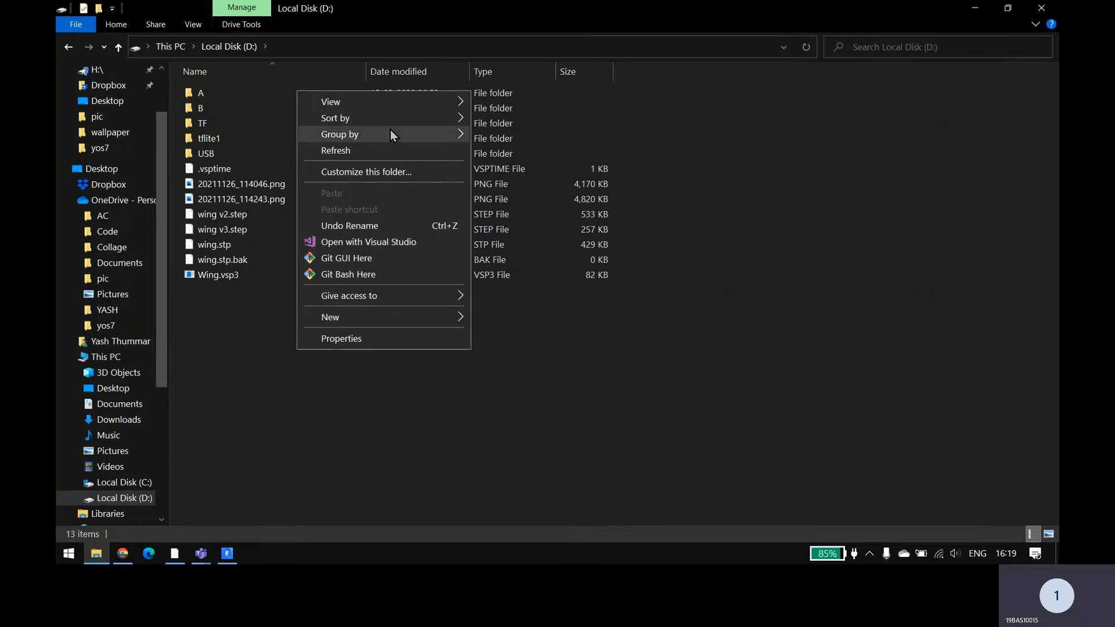
mouse_move(395, 104)
mouse_move(428, 304)
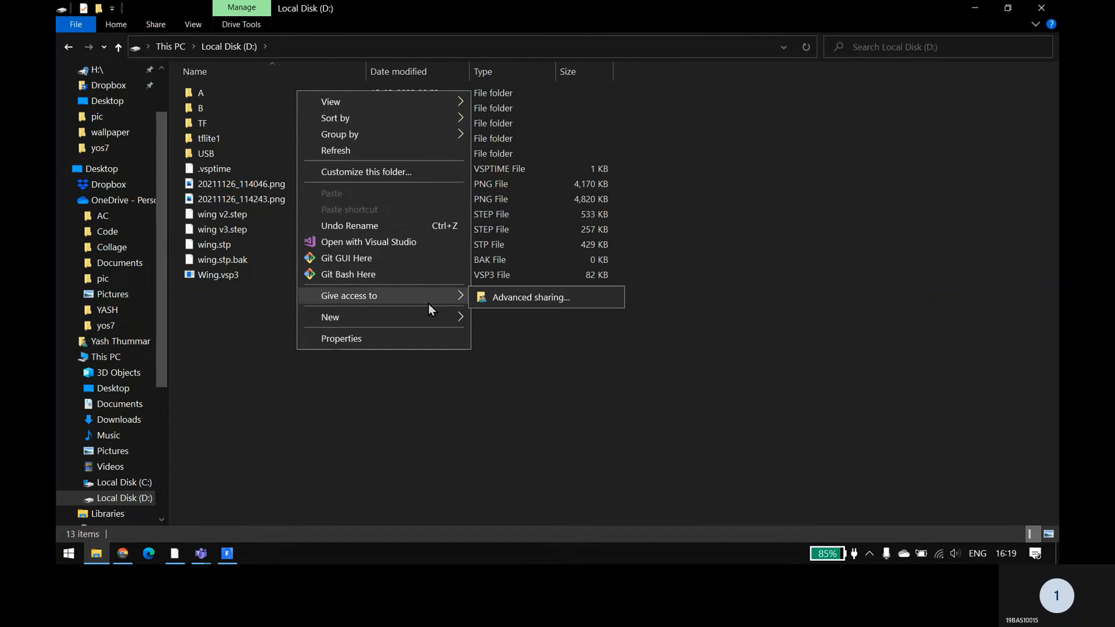
mouse_move(431, 325)
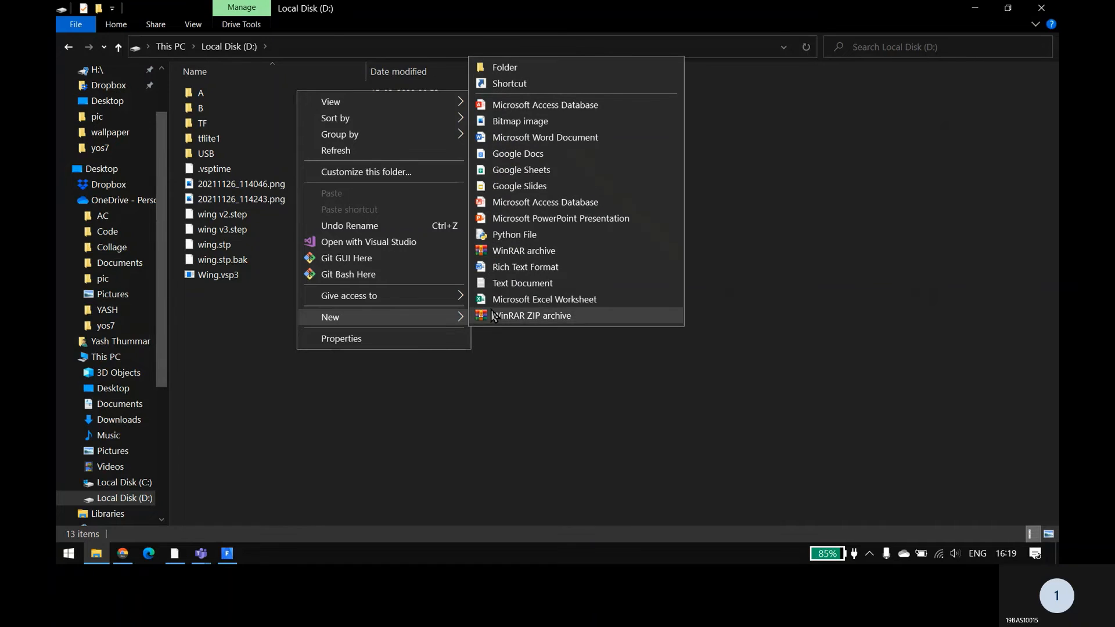
left_click(509, 299)
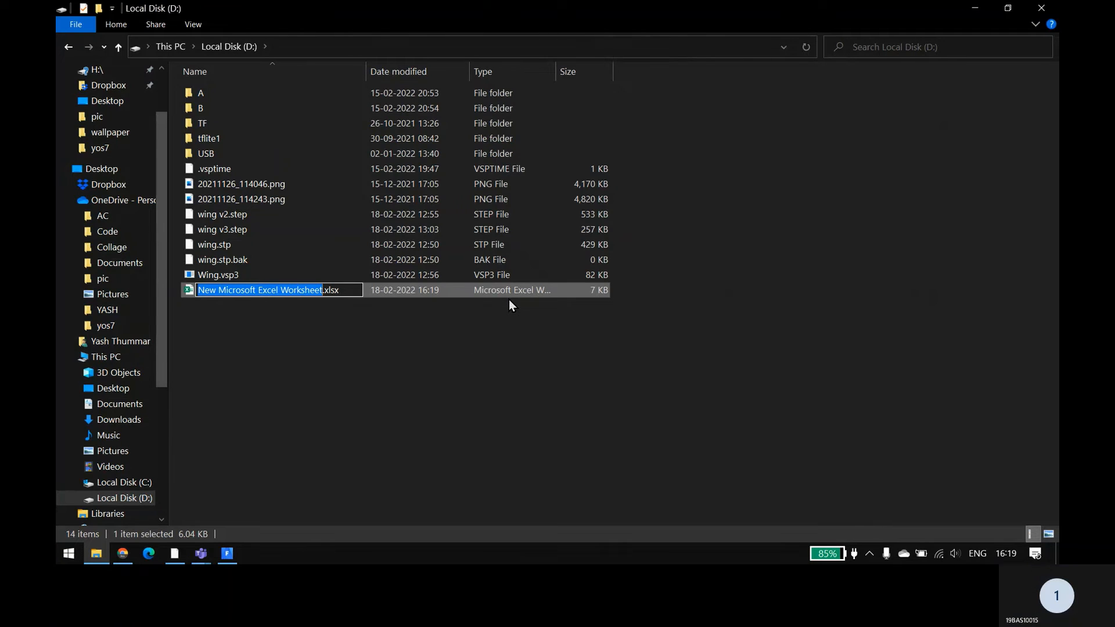
type("CA")
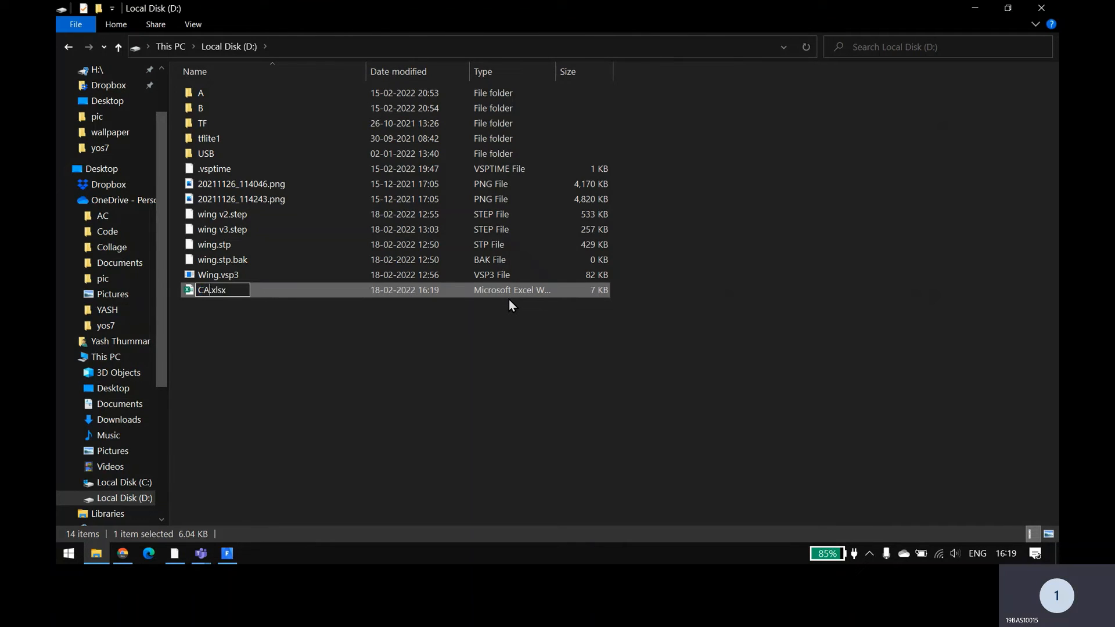
key("BackSpace")
key("BackSpace")
type("values")
key("Return")
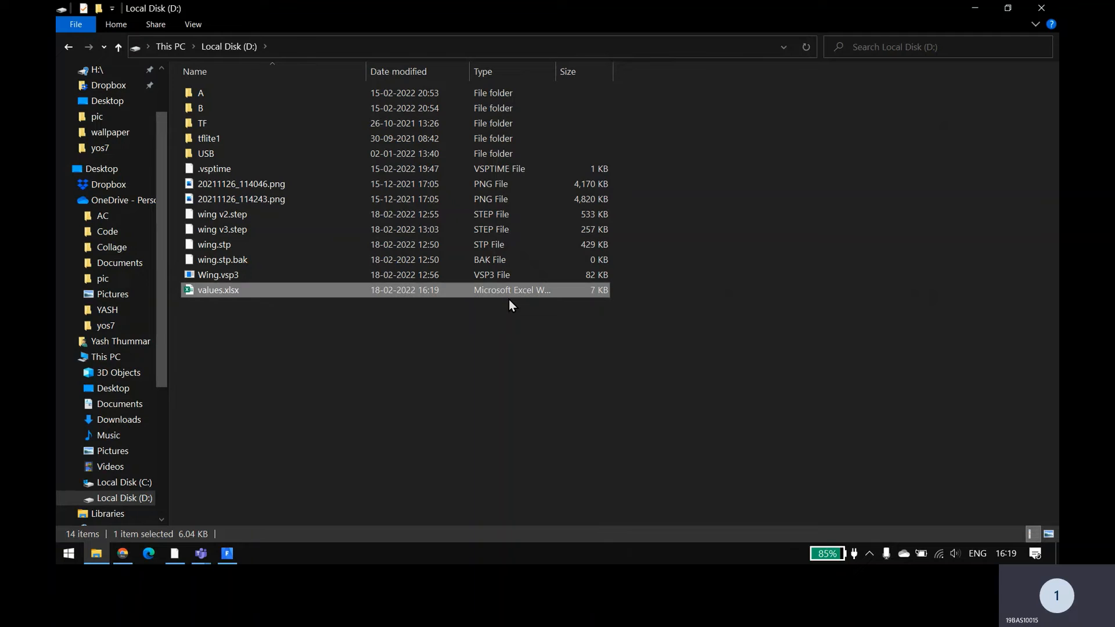
double_click(509, 290)
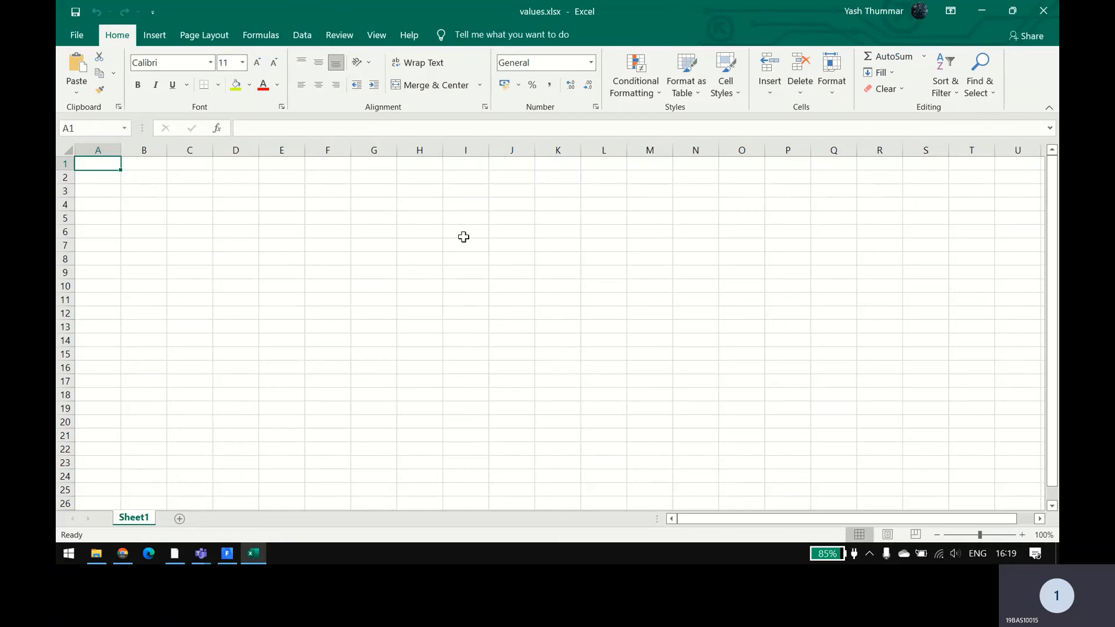
left_click(133, 166)
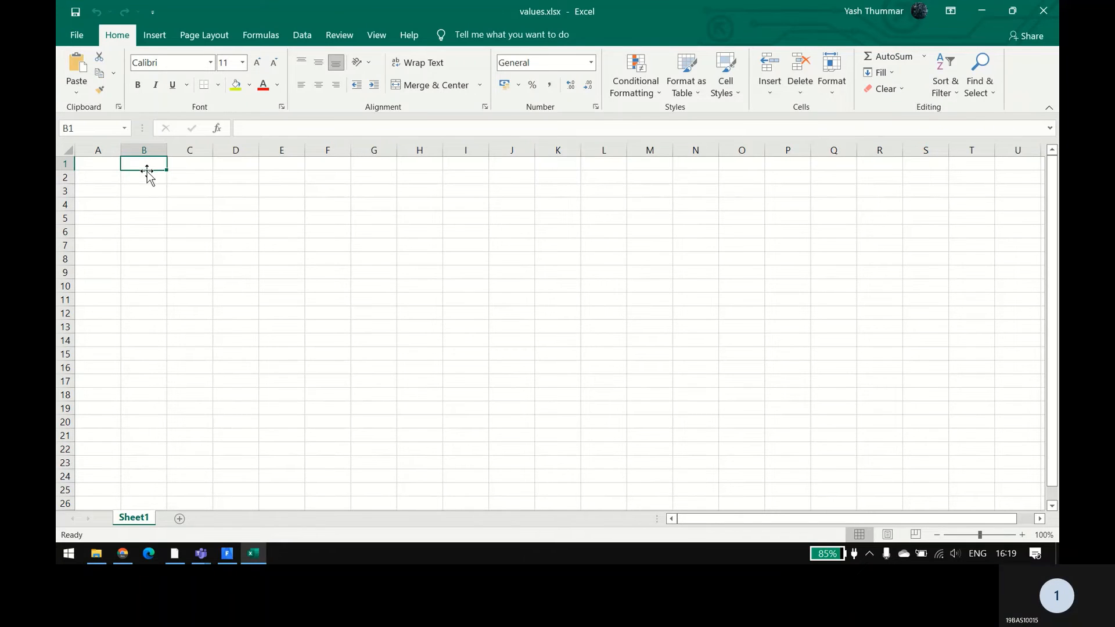
left_click(98, 164)
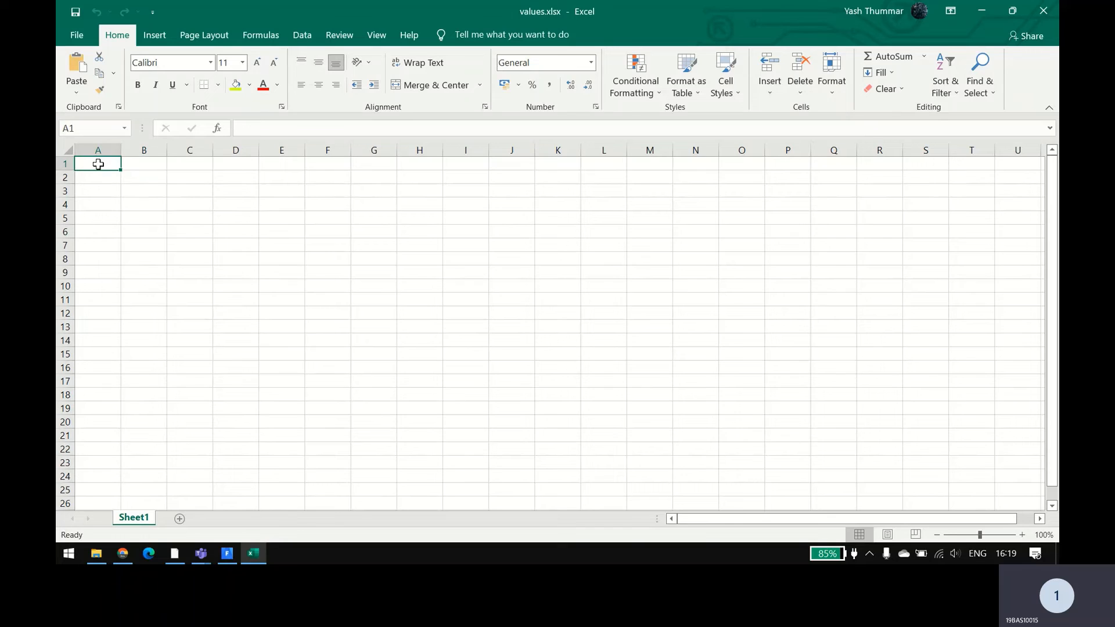
type("AOA")
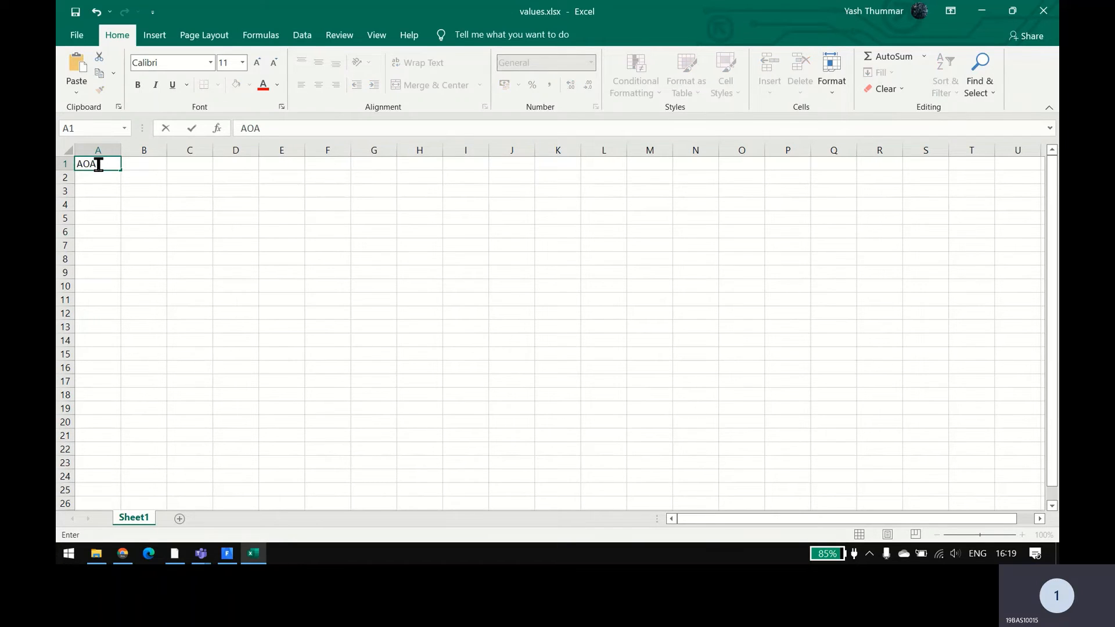
key("BackSpace")
key("BackSpace")
key("BackSpace")
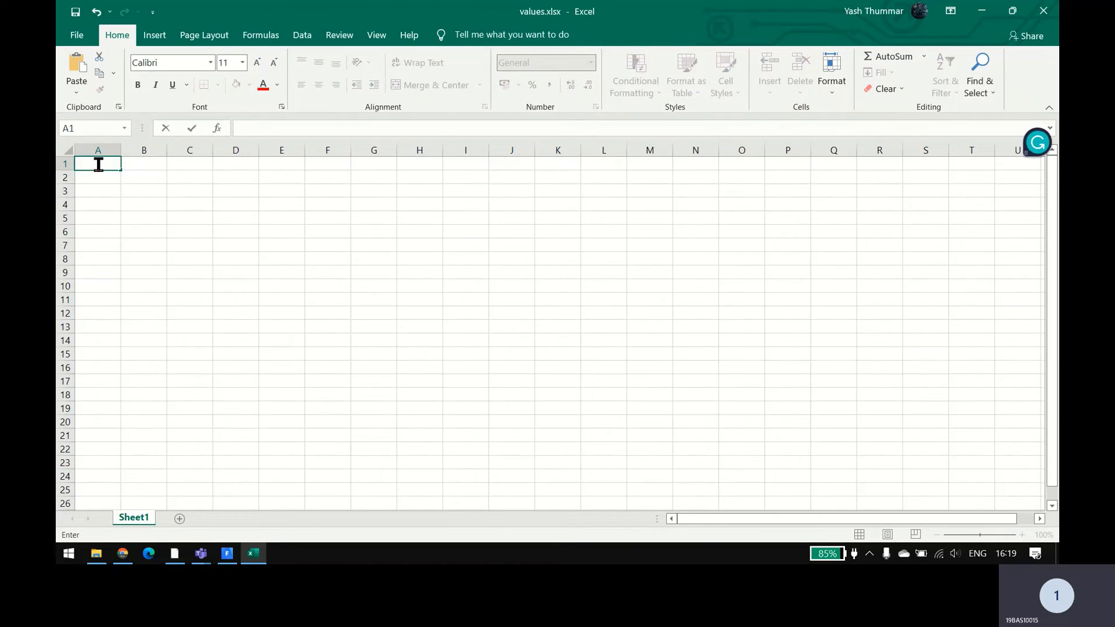
type("V")
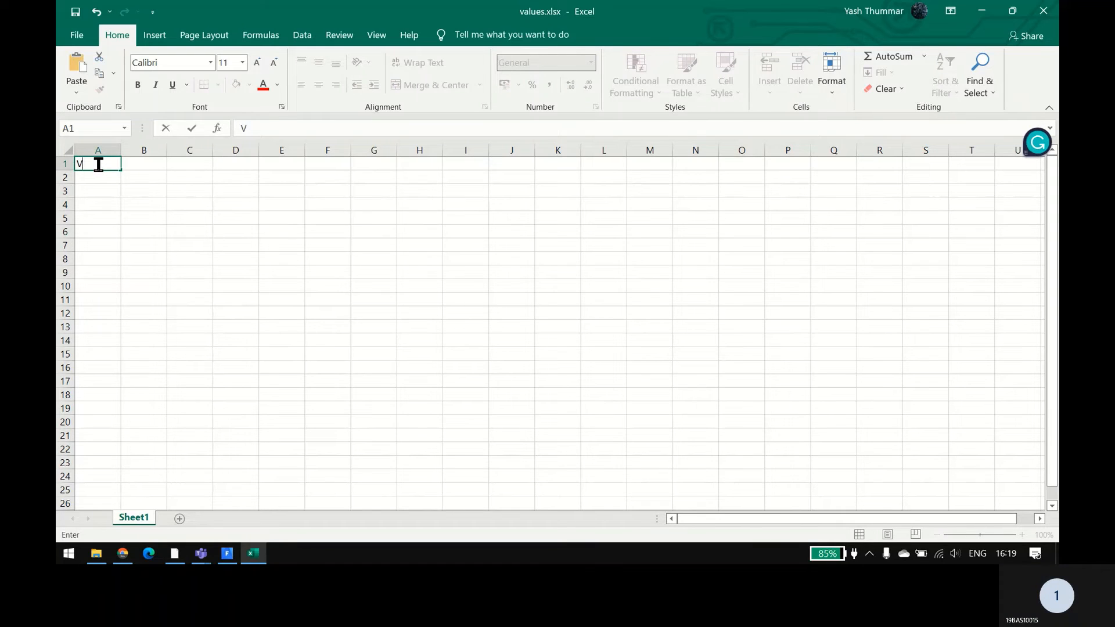
key("Tab")
Step: Label cell A1 as V(m/s) and enter the velocity 10 in cell B1
left_click(98, 164)
key("BackSpace")
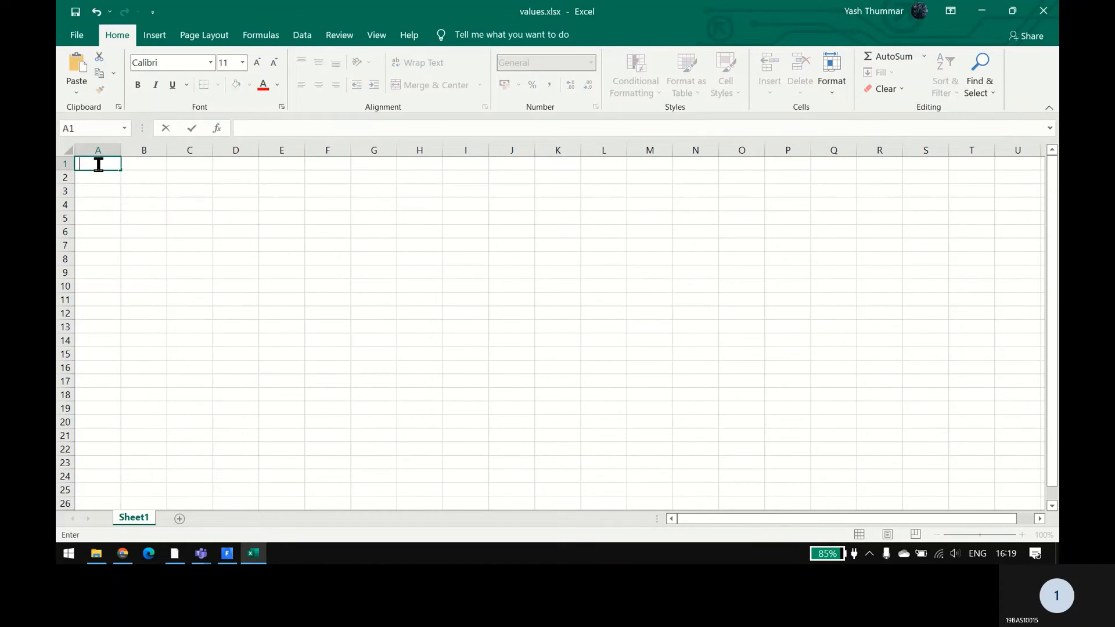
type("V")
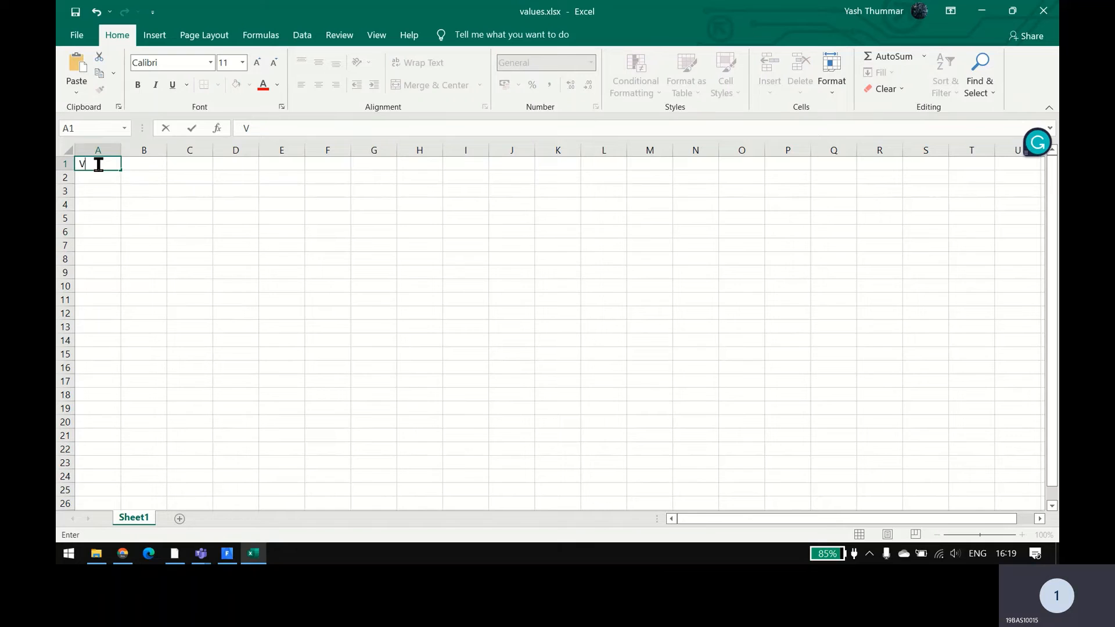
type("(m/s)")
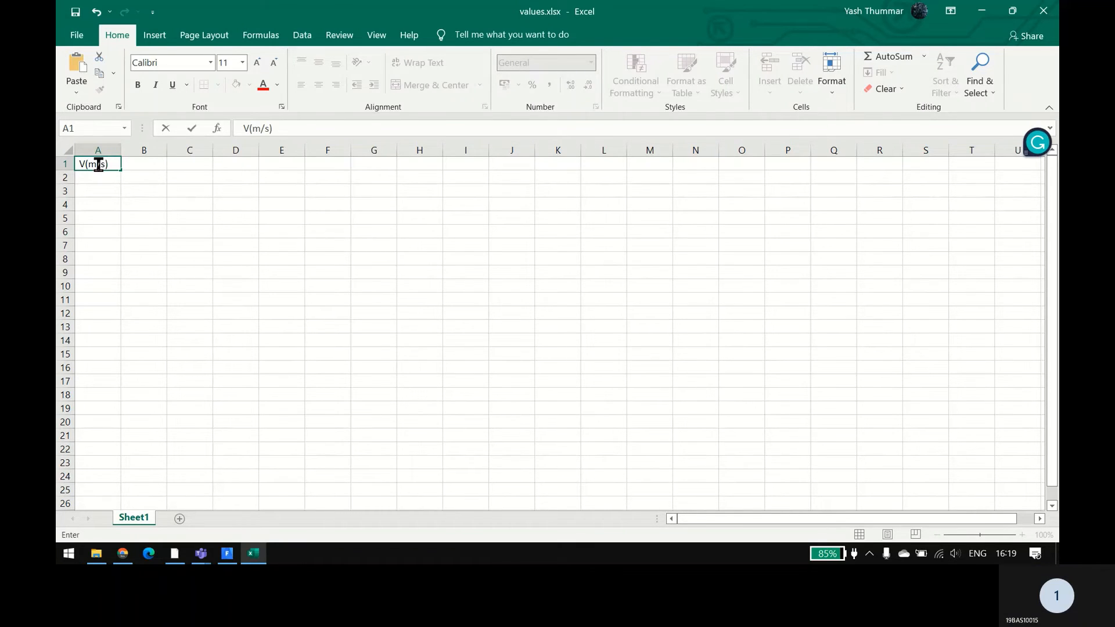
key("Tab")
type("1")
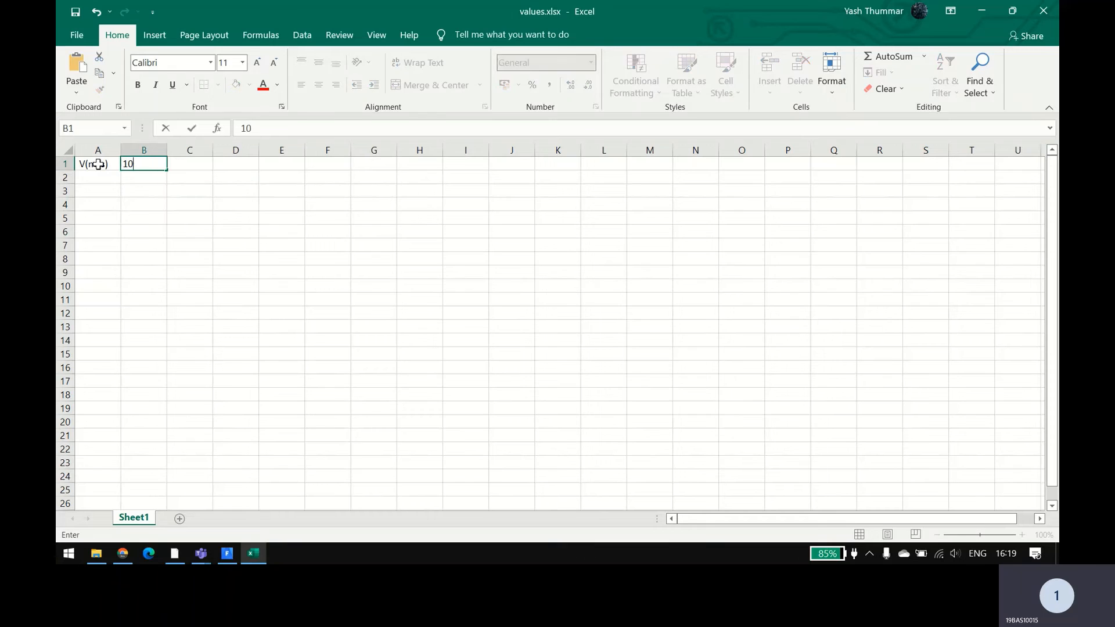
type("0")
key("Return")
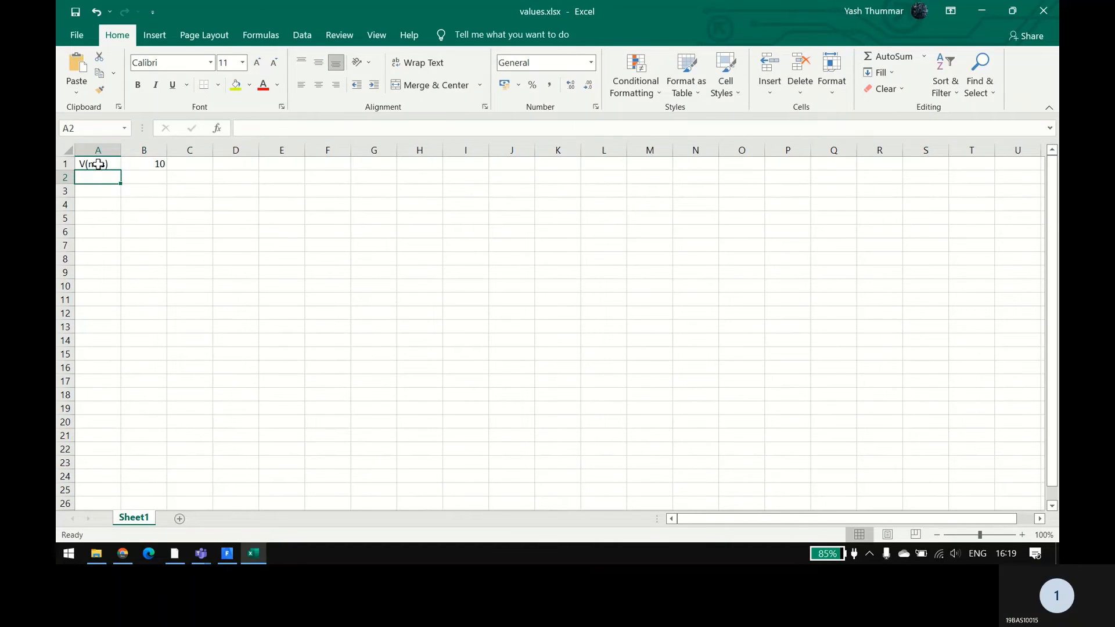
Step: Enter the heading AOA in cell A2 and list the angles 0, 5 and 10 in cells A3 to A5
type("AOA")
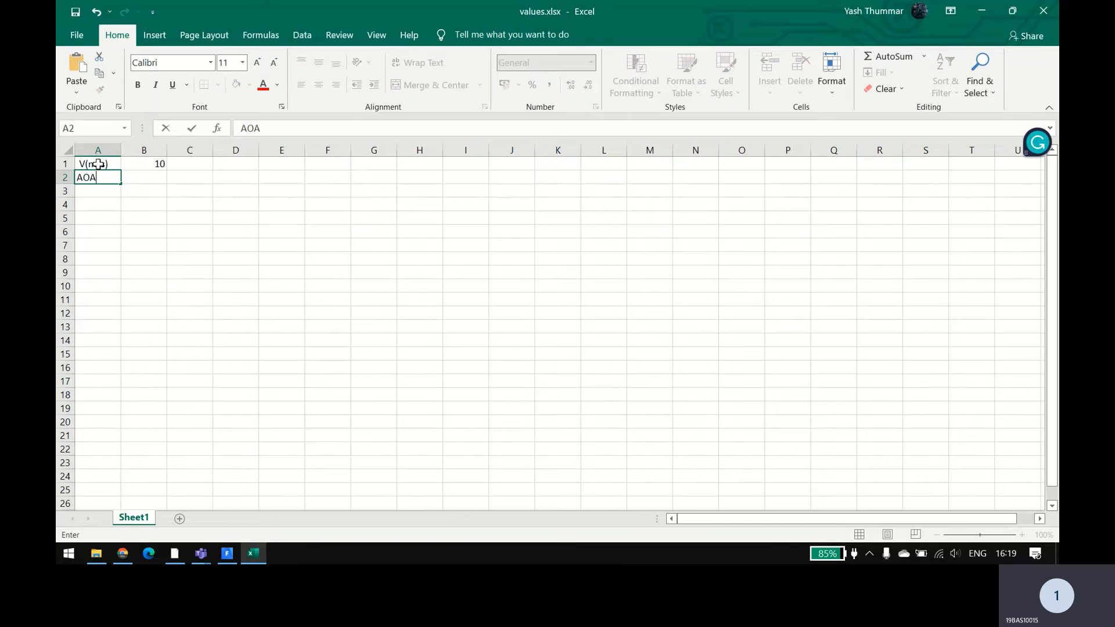
key("Return")
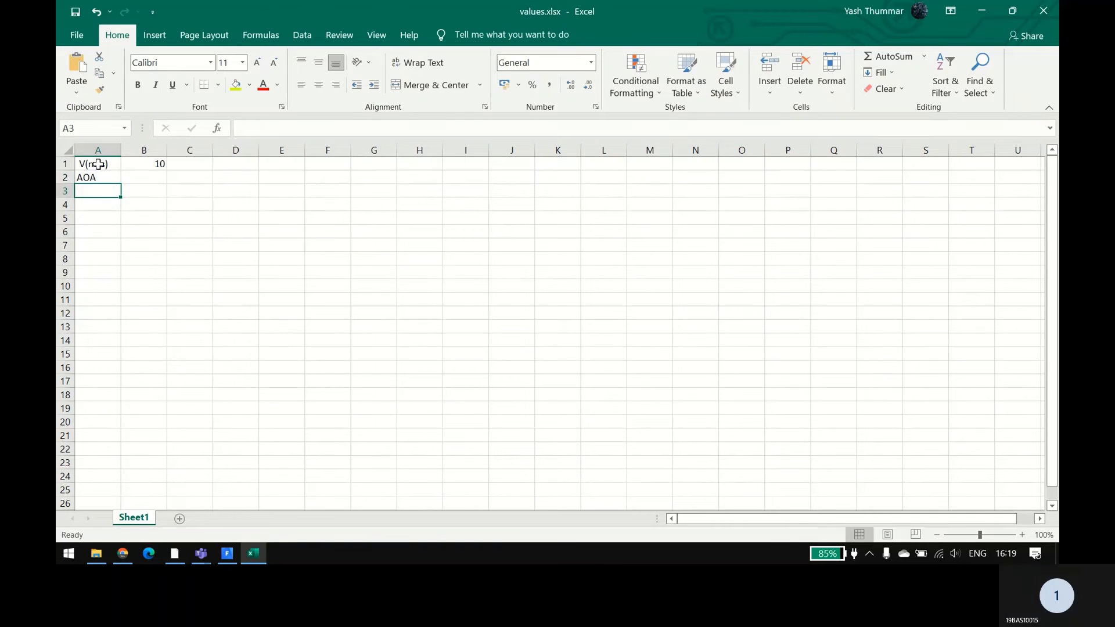
type("0")
key("Return")
type("5")
key("Return")
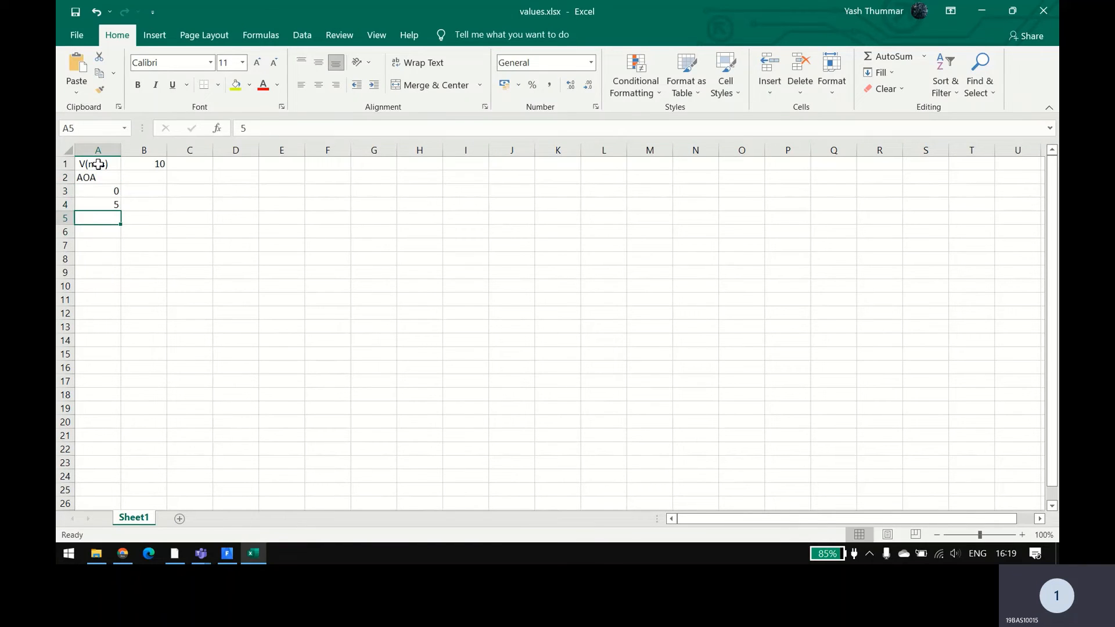
type("10")
key("Tab")
Step: Enter the column headings x in cell B2 and y in cell C2
key("Up")
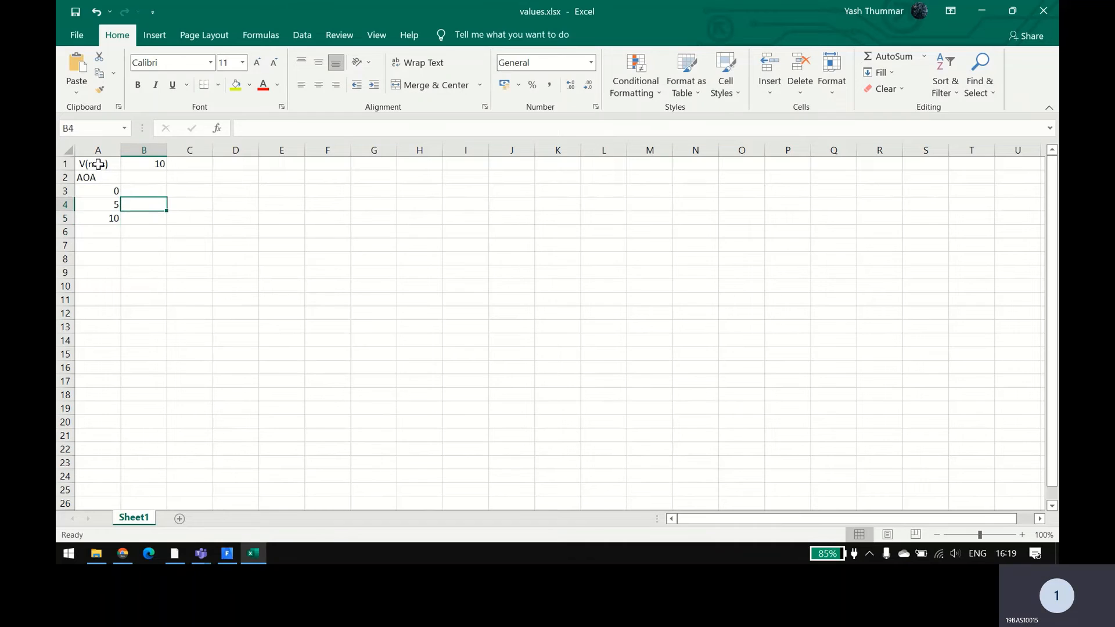
key("Up")
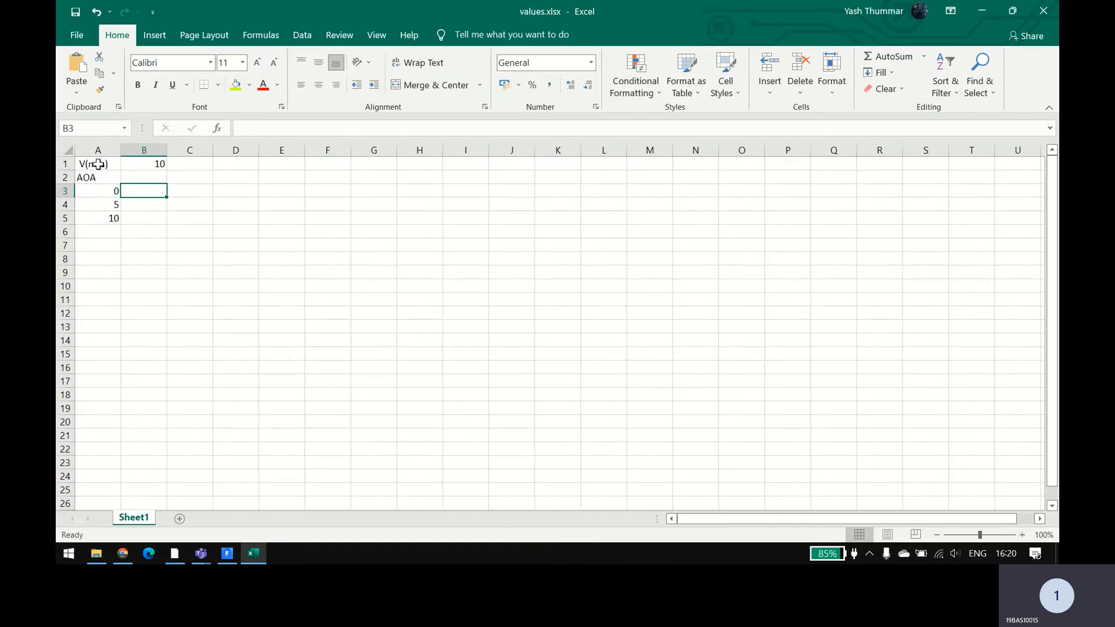
key("Page_Down")
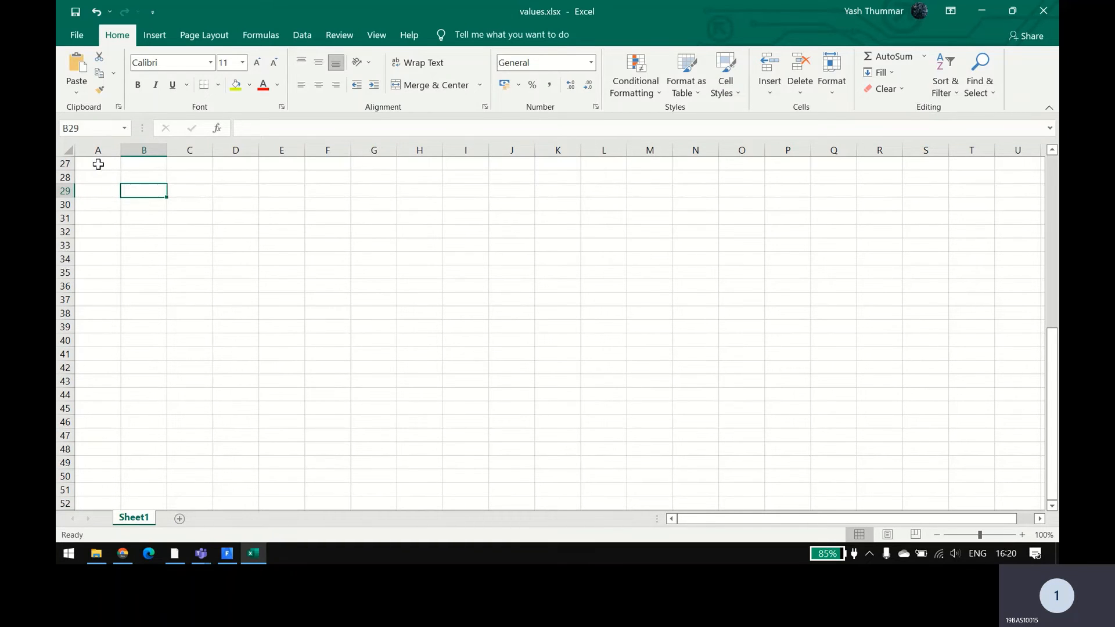
key("Page_Up")
left_click(147, 176)
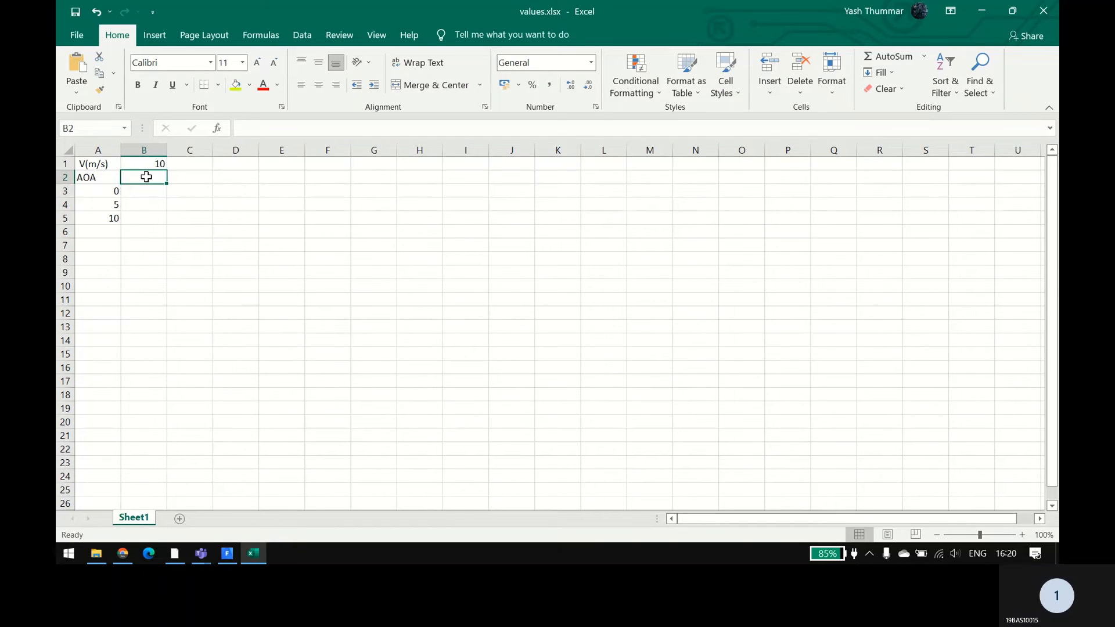
type("x")
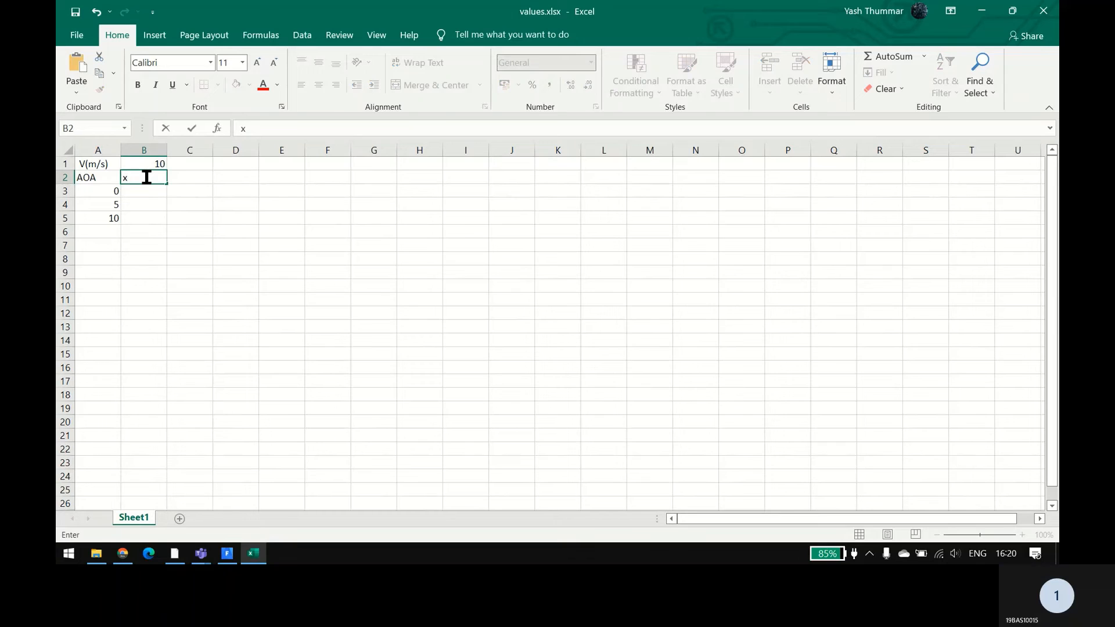
key("Tab")
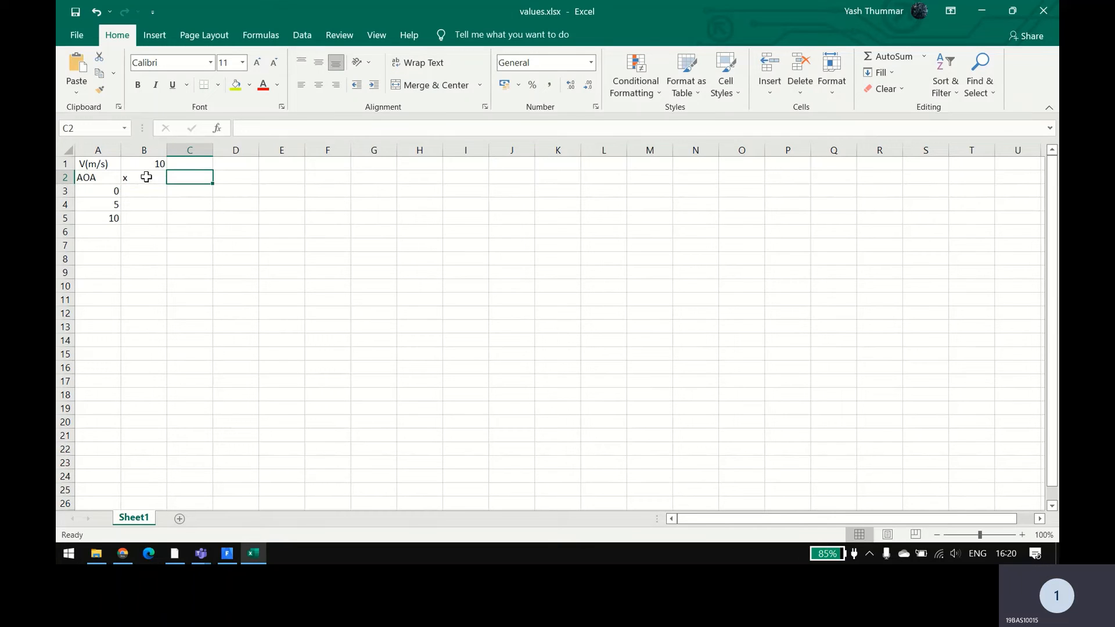
type("y")
key("Tab")
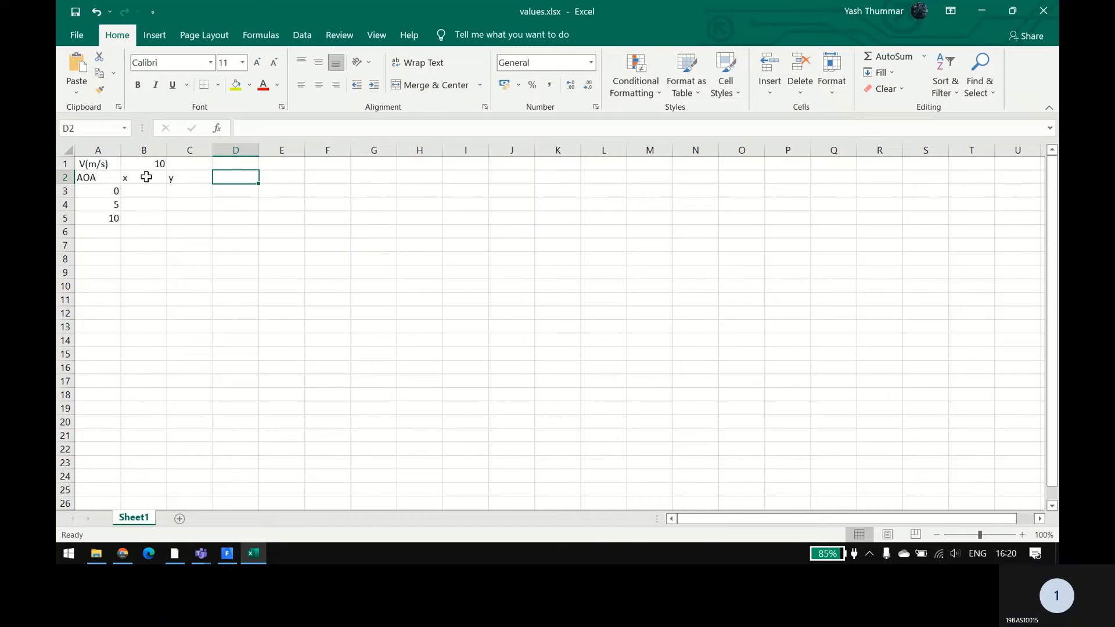
Step: Add the headings cd in cell D2 and cl in cell E2
type("cd")
key("Tab")
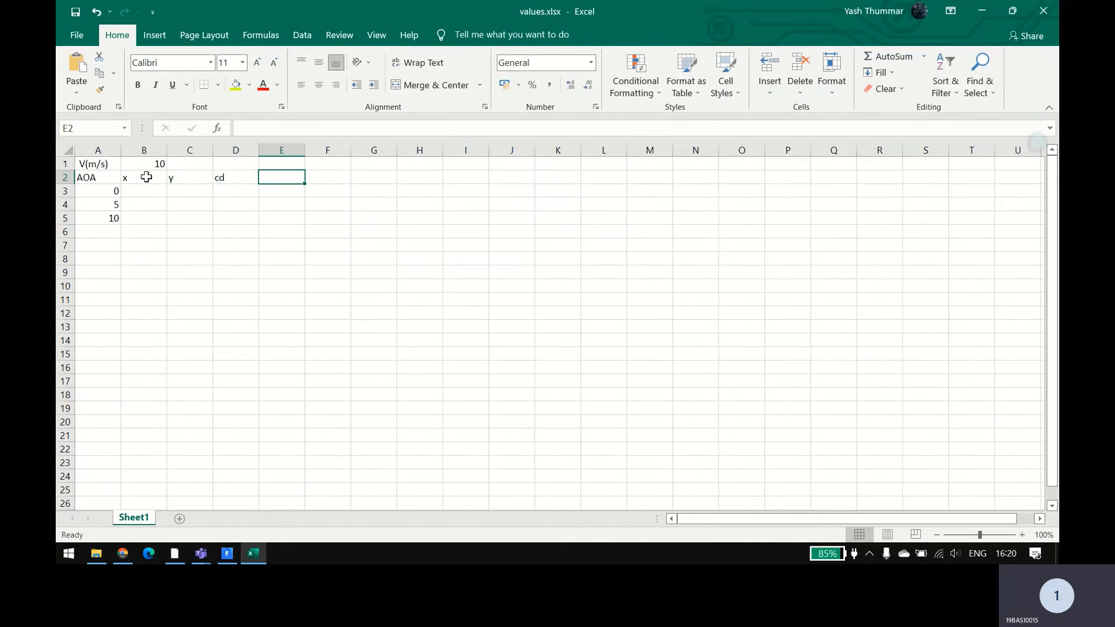
type("cl")
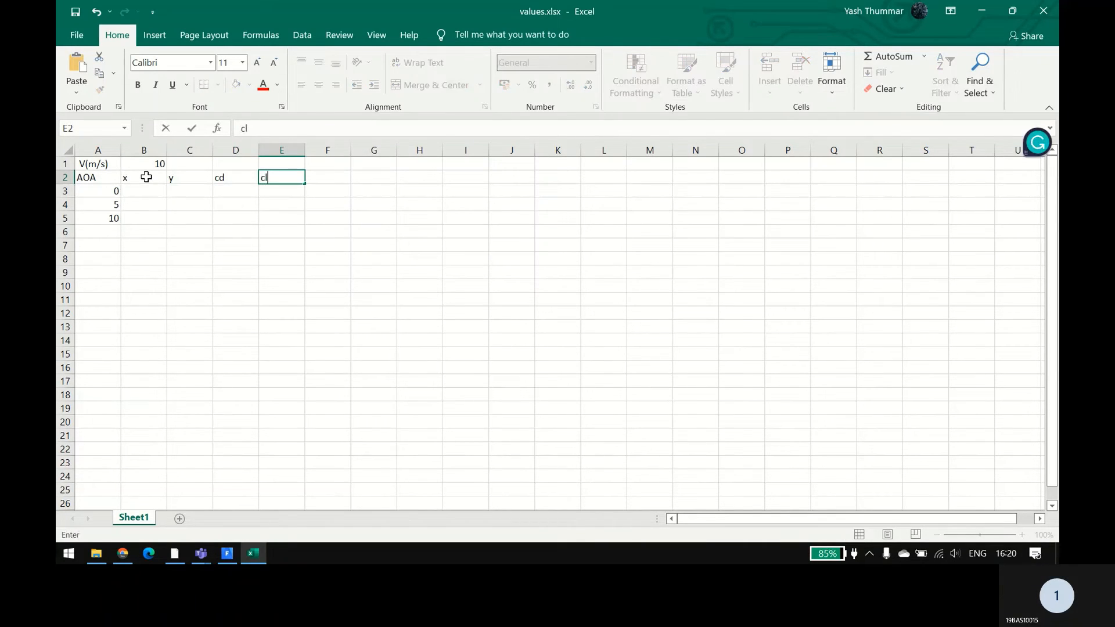
key("Tab")
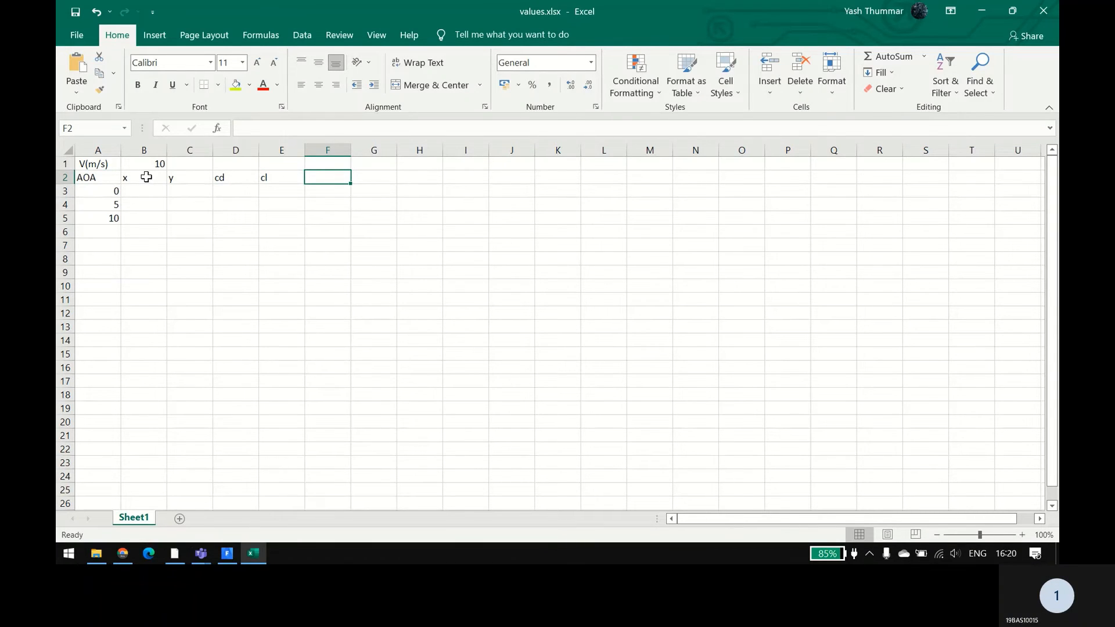
Step: Enter the heading Drag in cell F2 and Life in cell G2
type("l")
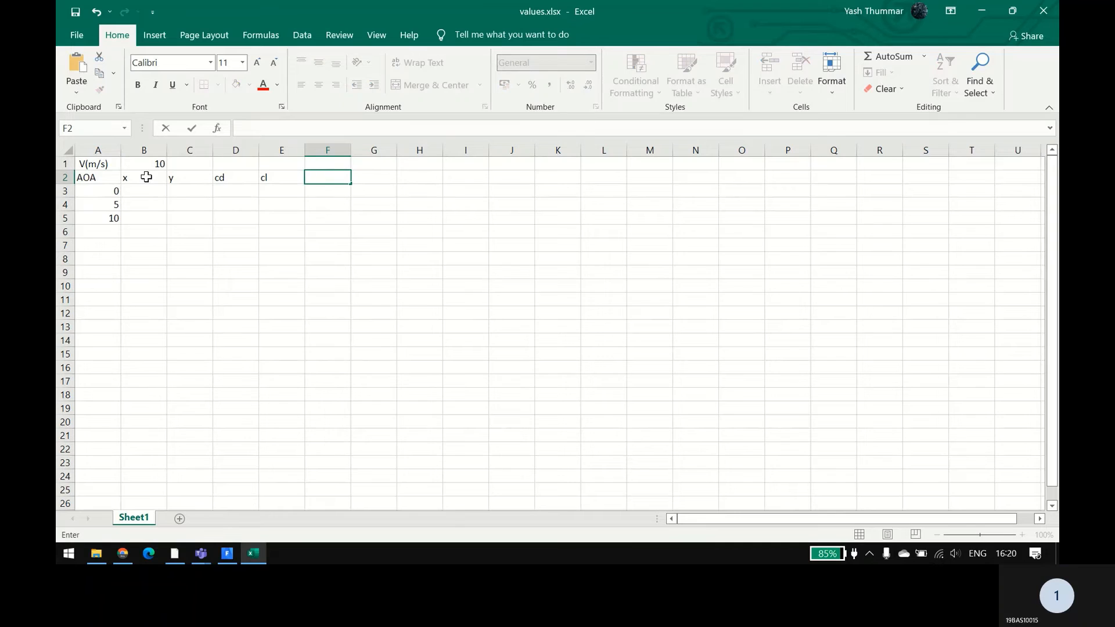
type("Drag")
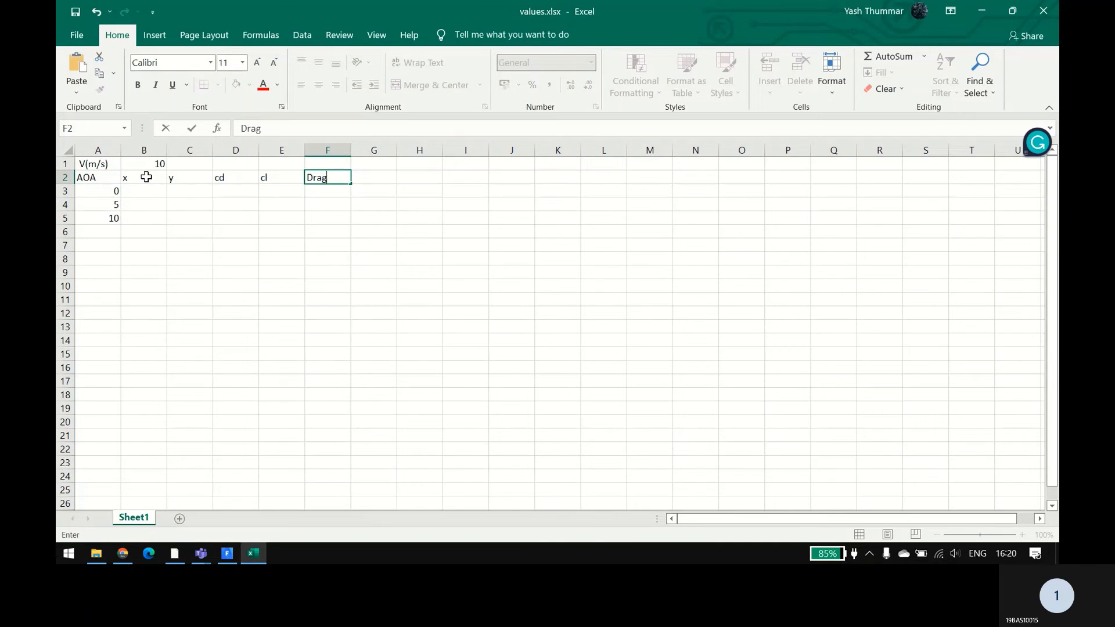
key("Tab")
type("Li")
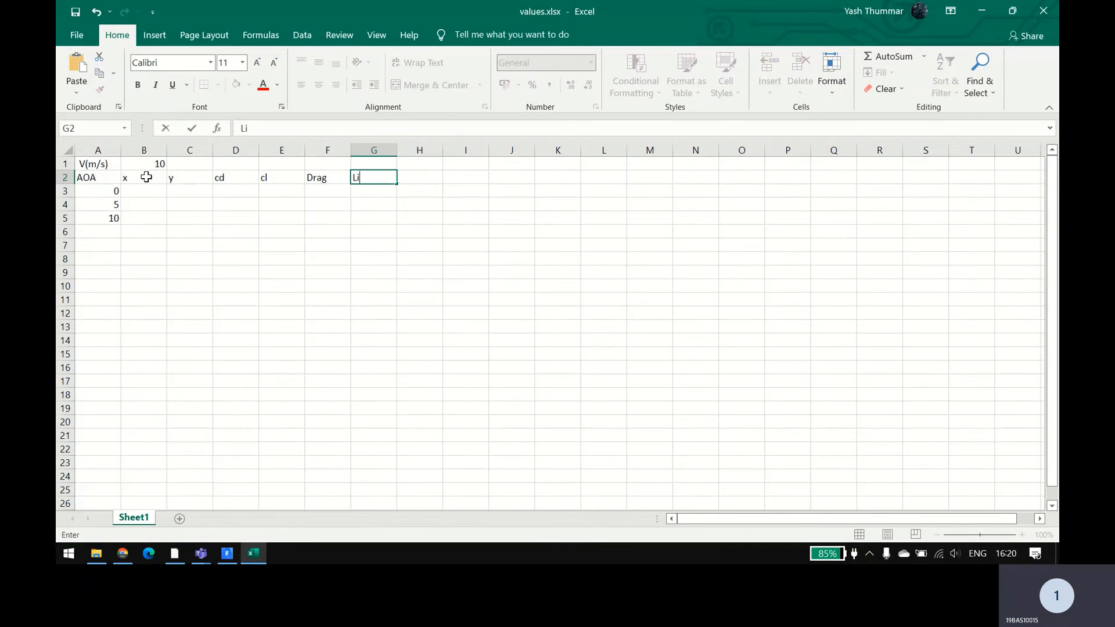
type("fe")
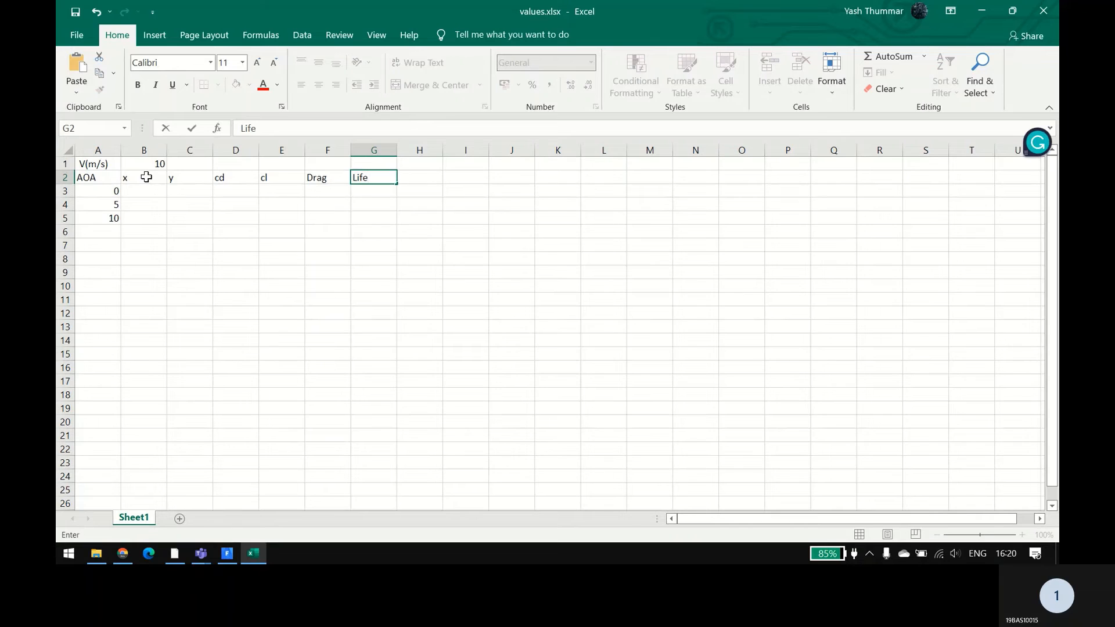
key("shift+Tab")
key("Down")
key("Left")
key("Left")
key("Left")
key("Left")
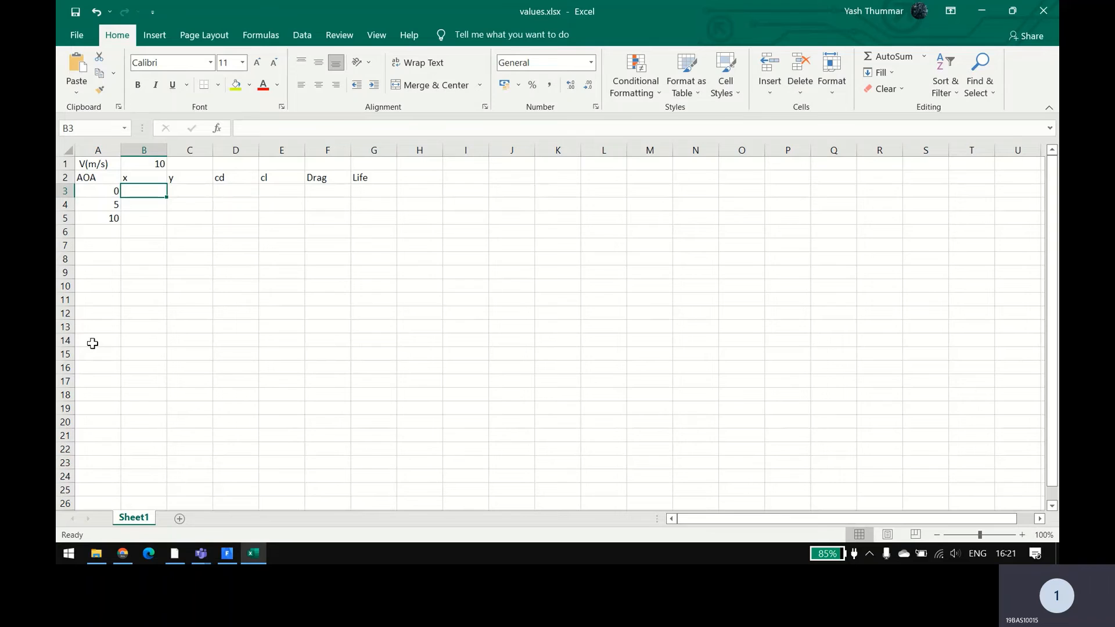
Step: Enter the formula =(5*sin(90)) in cell B4, in the x column beside the angle 5
key("Down")
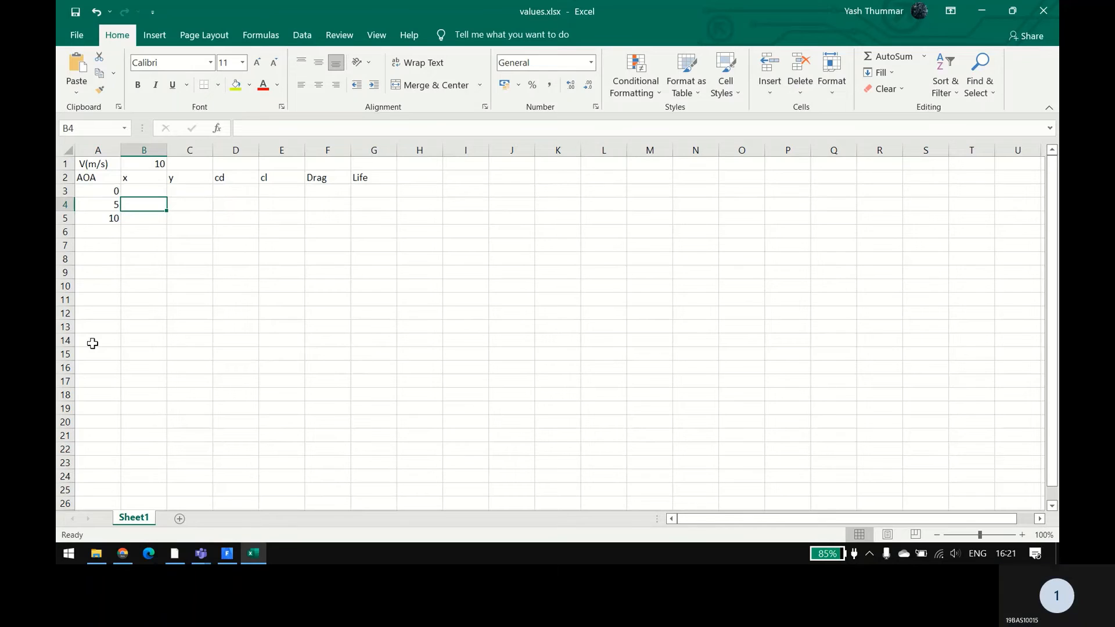
type("=()")
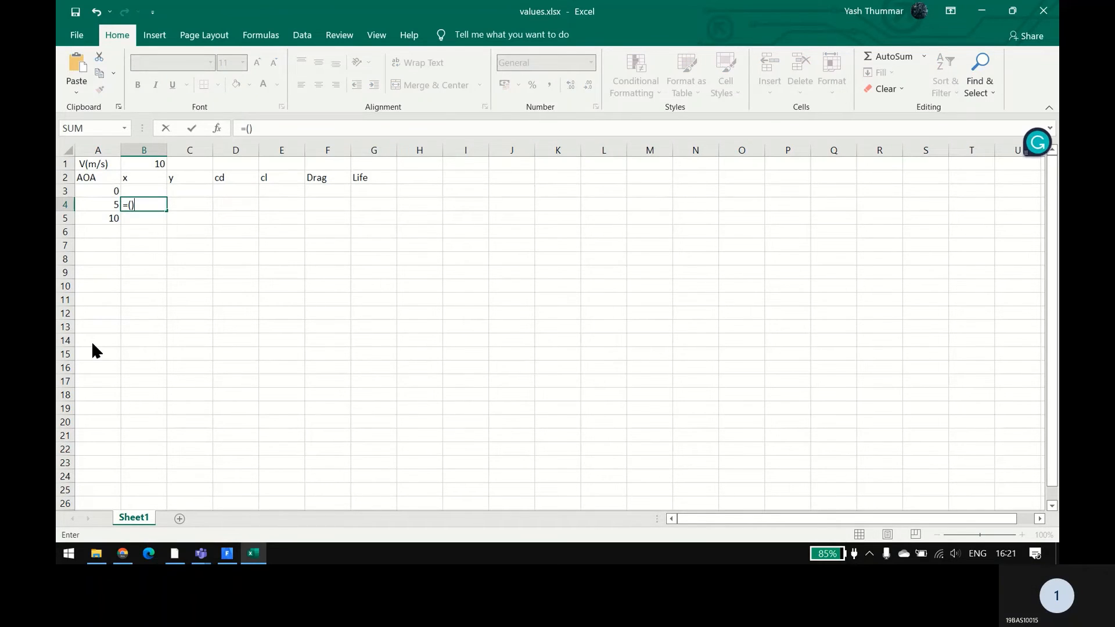
key("Return")
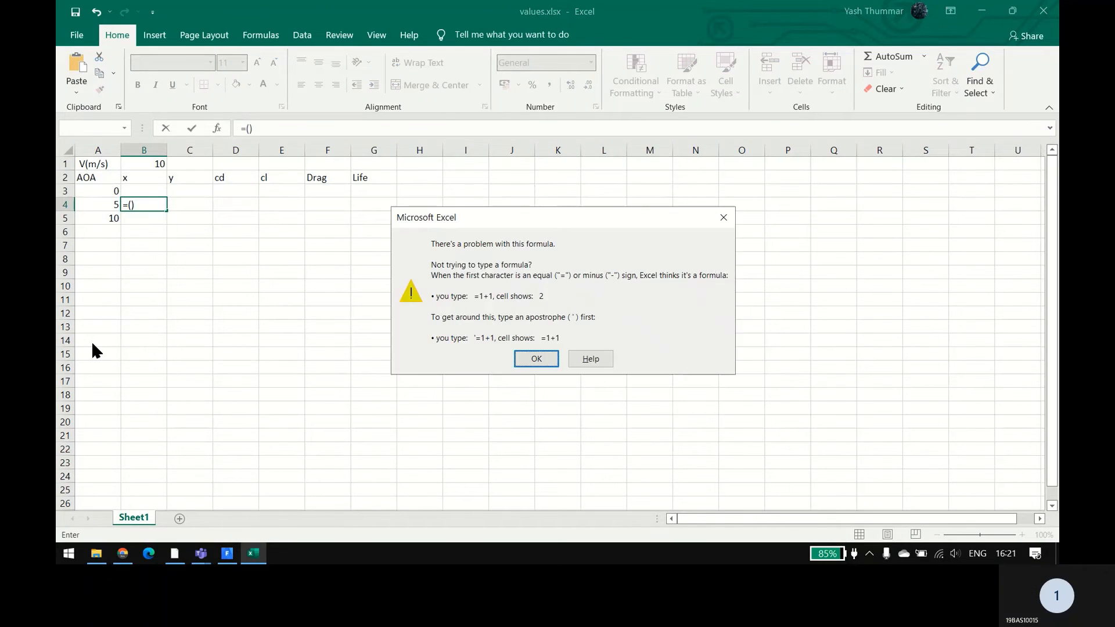
left_click(723, 218)
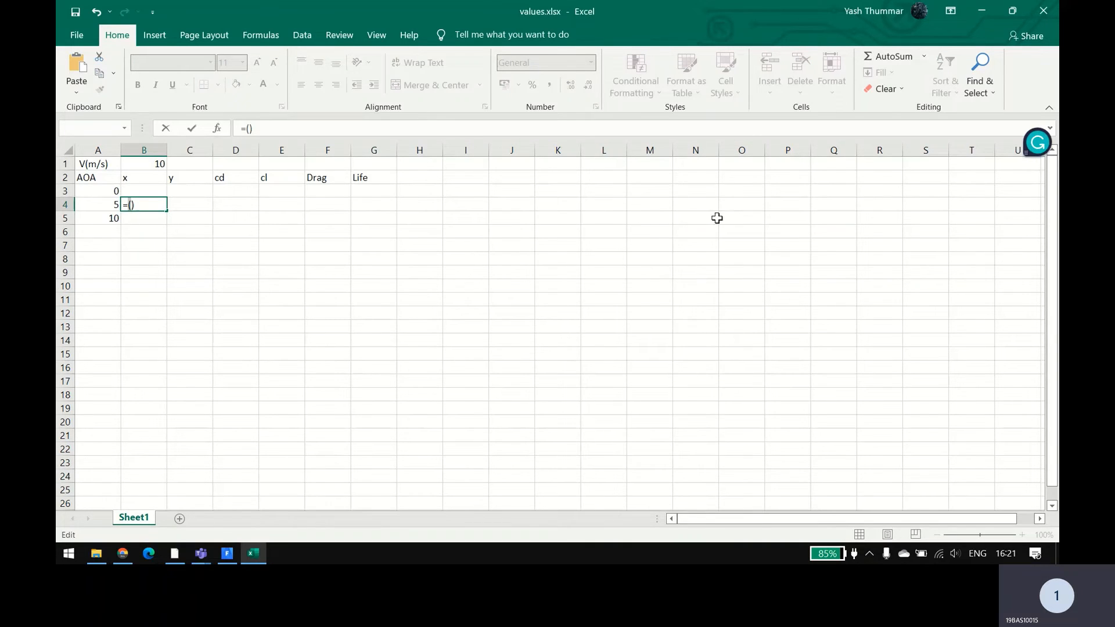
type("*")
key("BackSpace")
type("(")
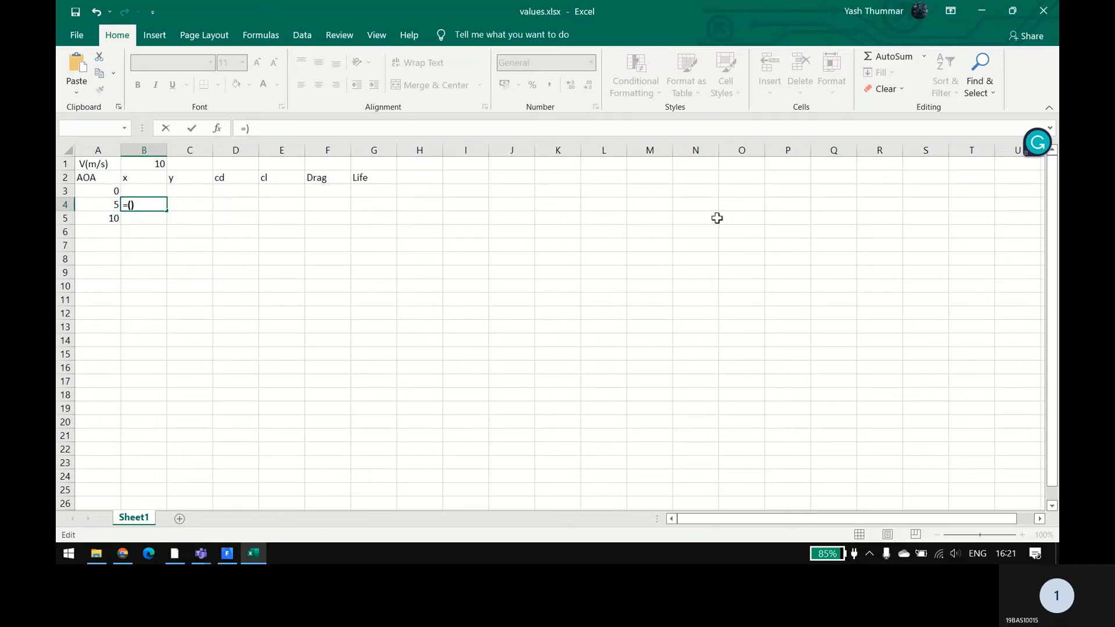
type("5*")
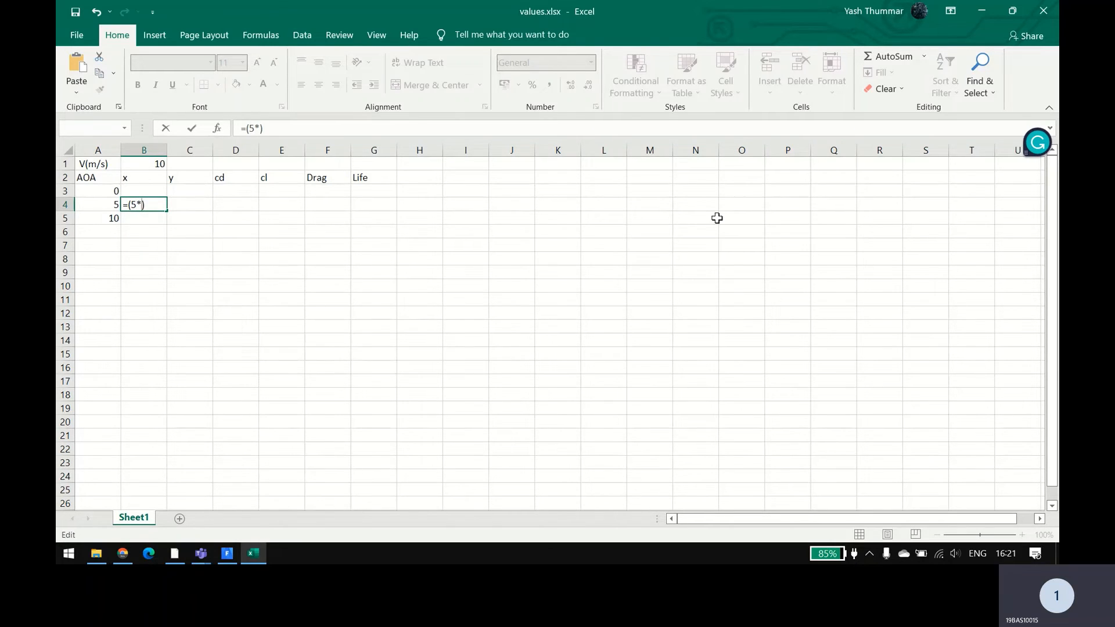
type("si")
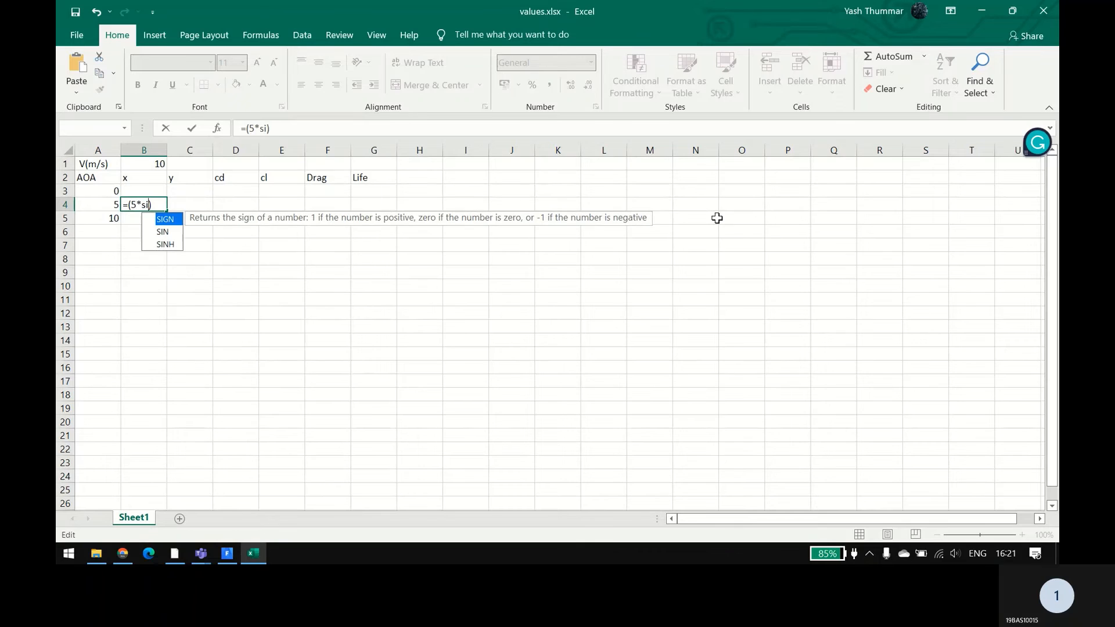
key("Down")
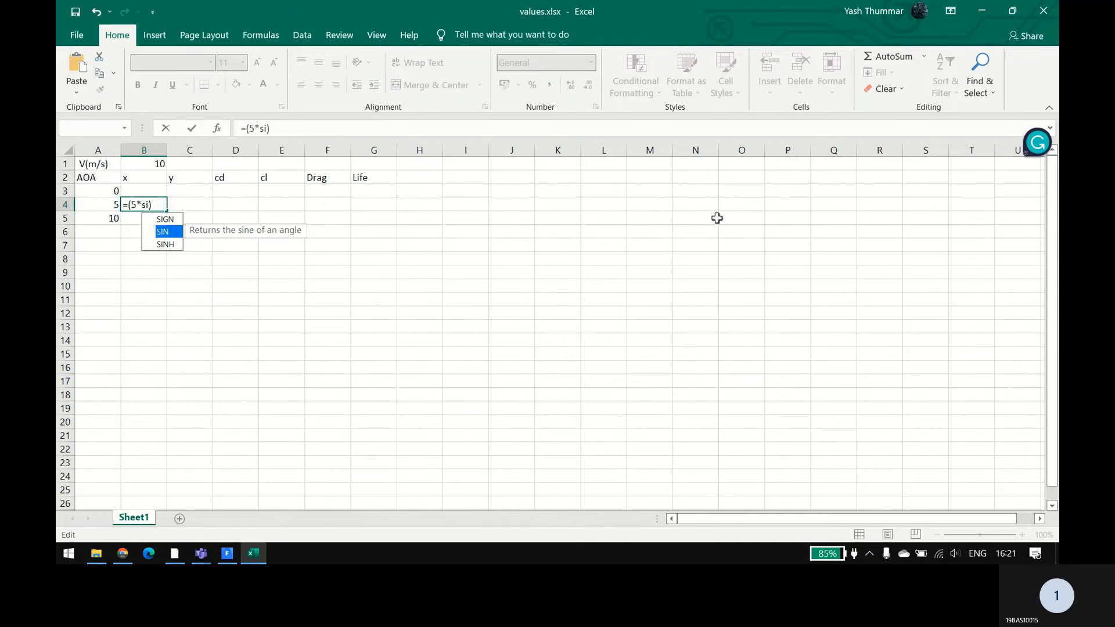
key("Return")
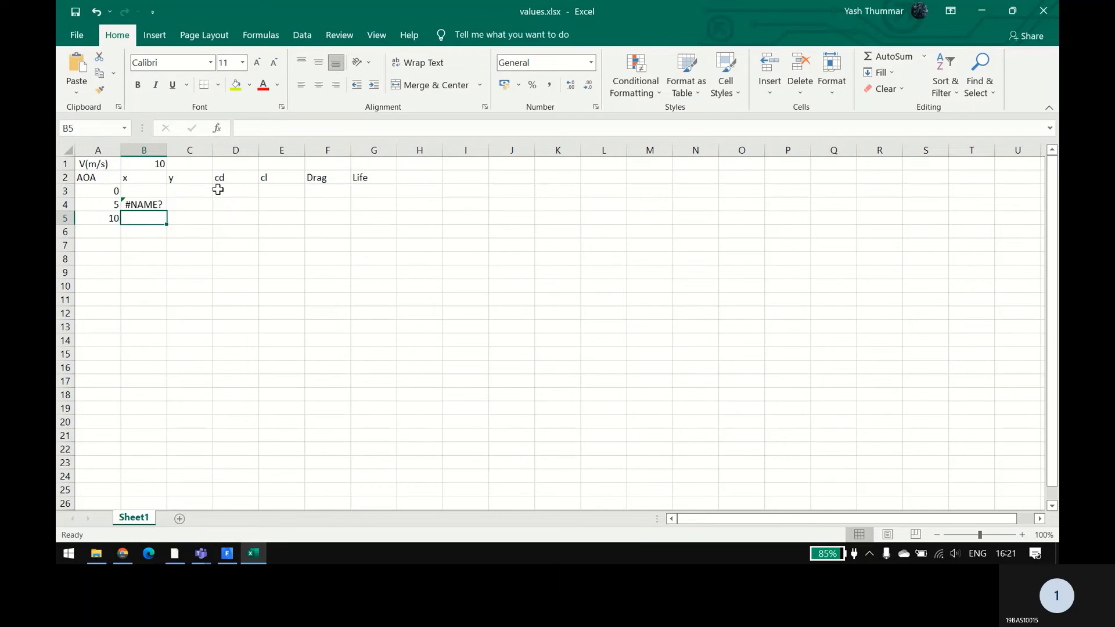
double_click(138, 204)
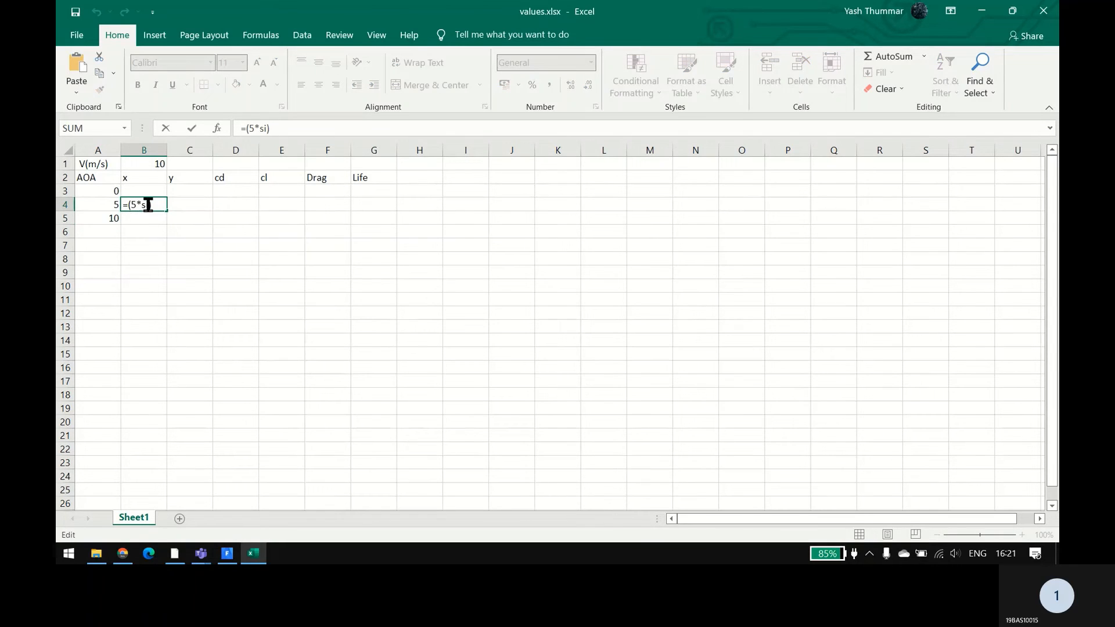
type("n(")
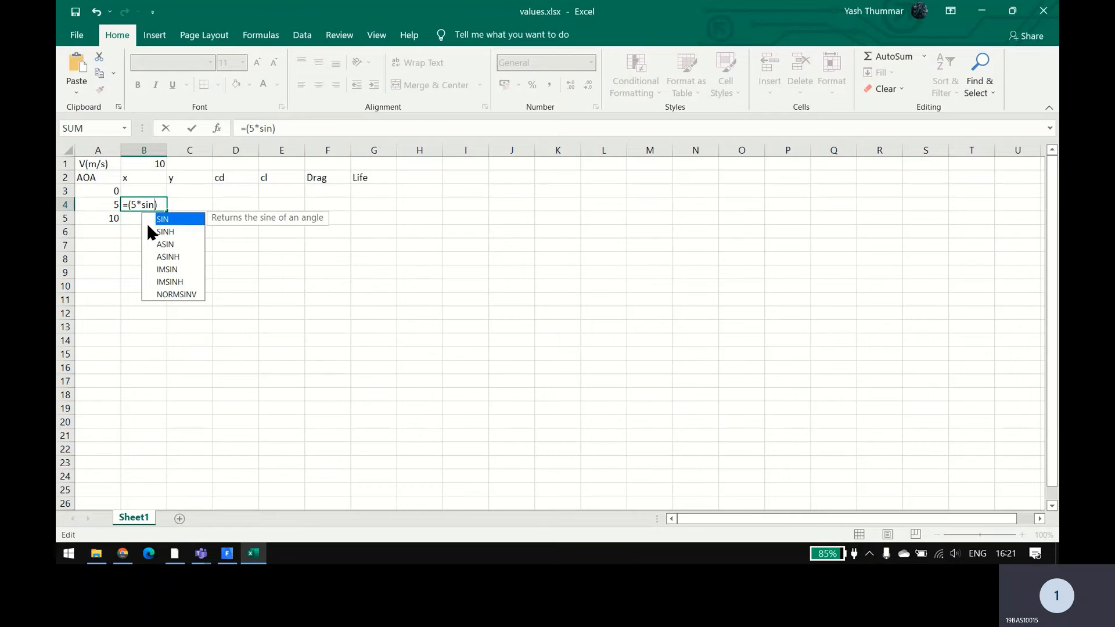
type(")")
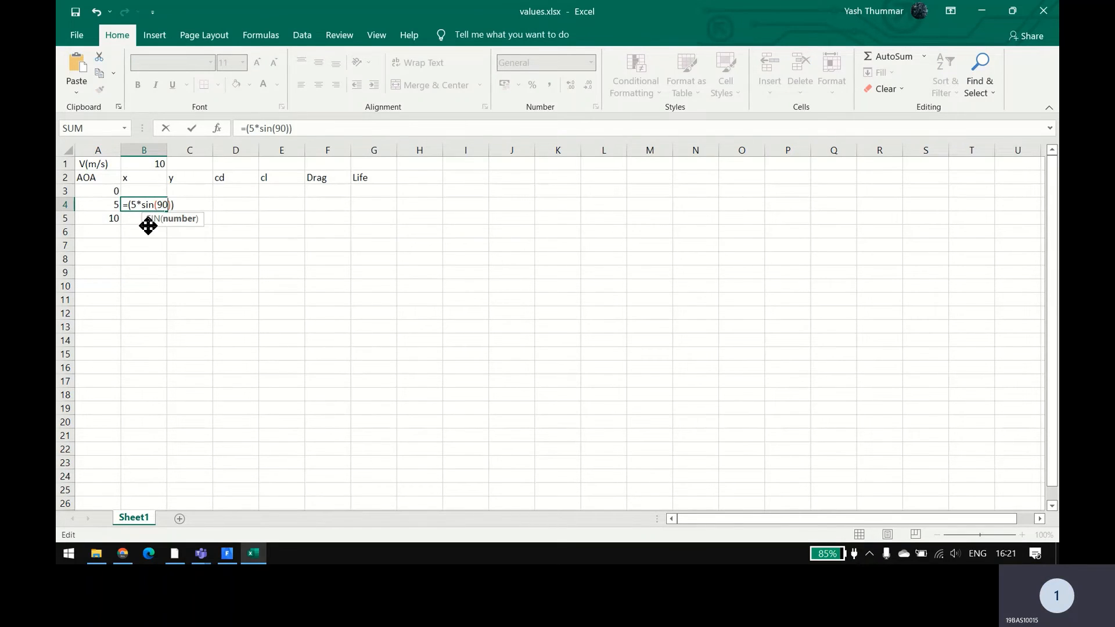
key("Return")
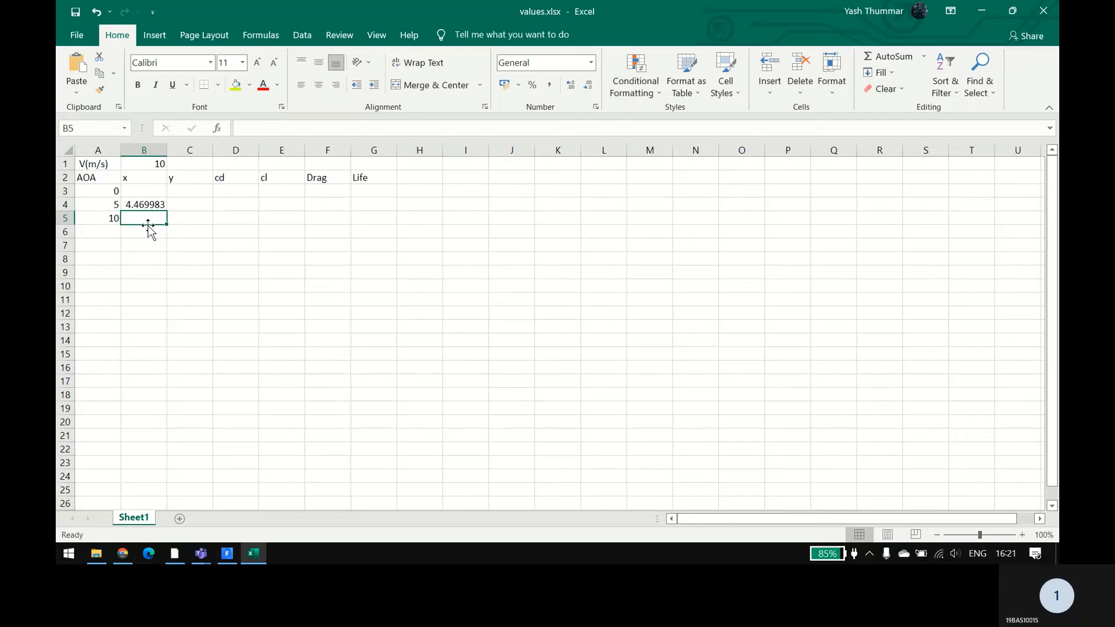
Step: Extend the sine argument in cell B4's formula to 90*3.45/180
double_click(144, 205)
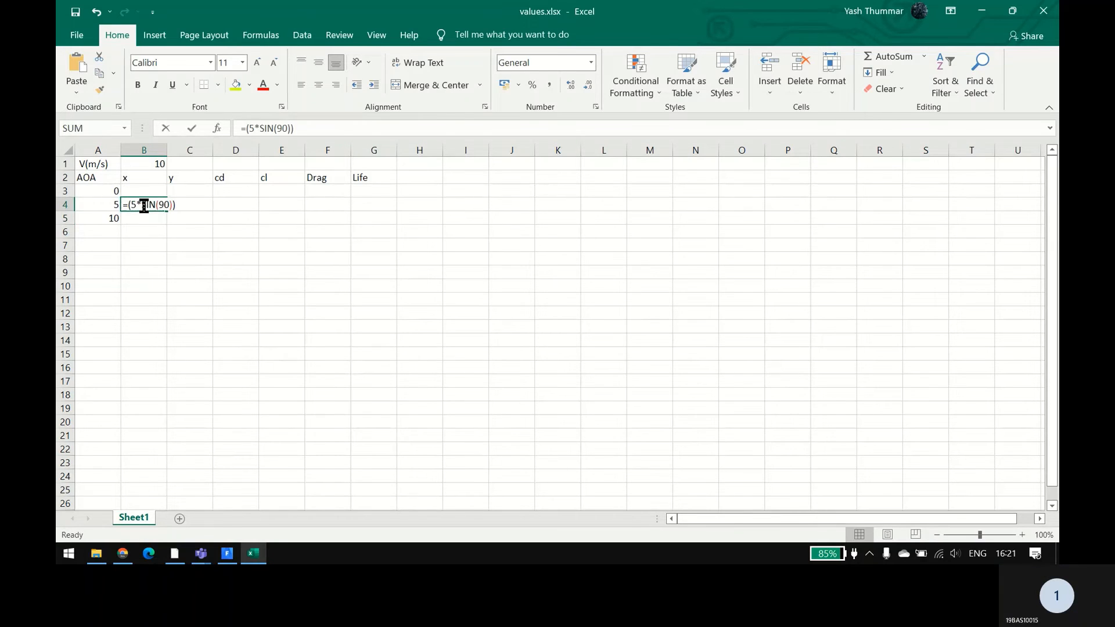
left_click(159, 205)
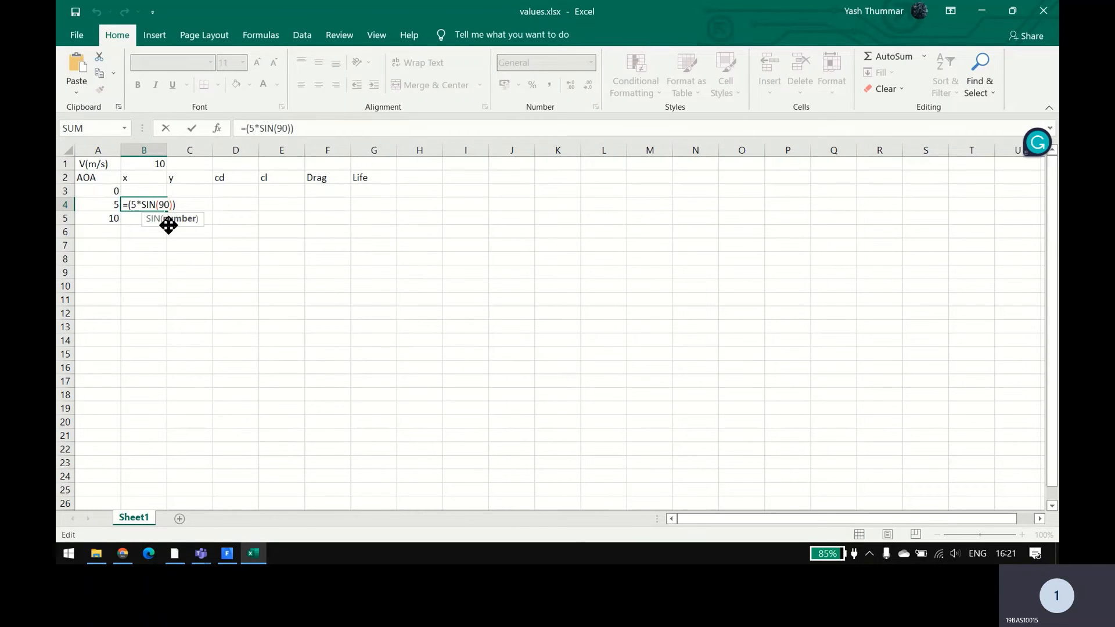
type("*")
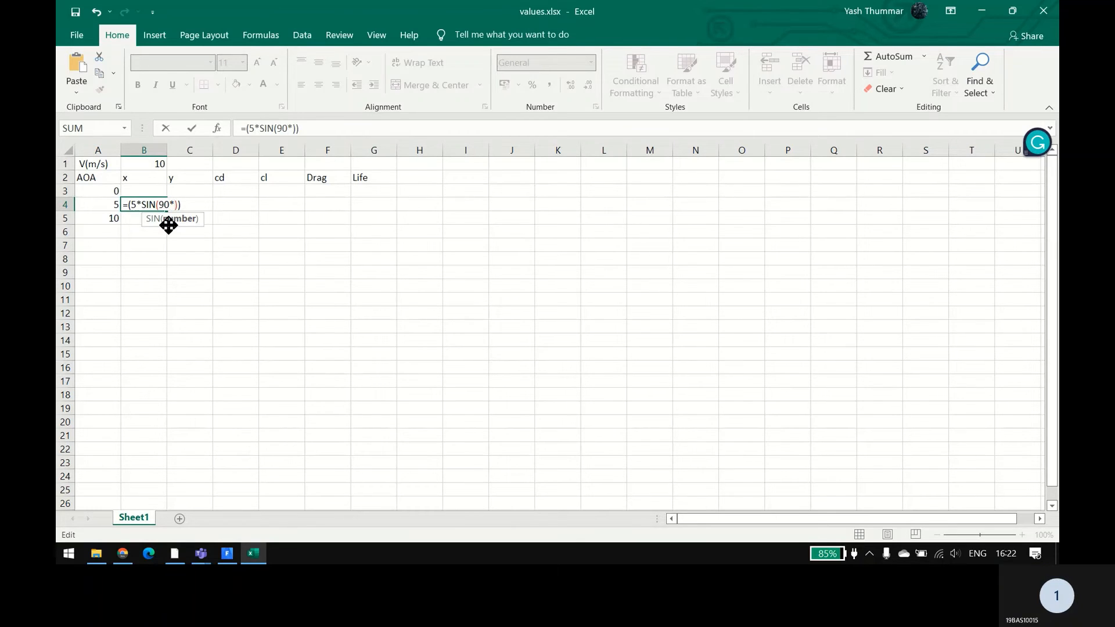
type("3.45/")
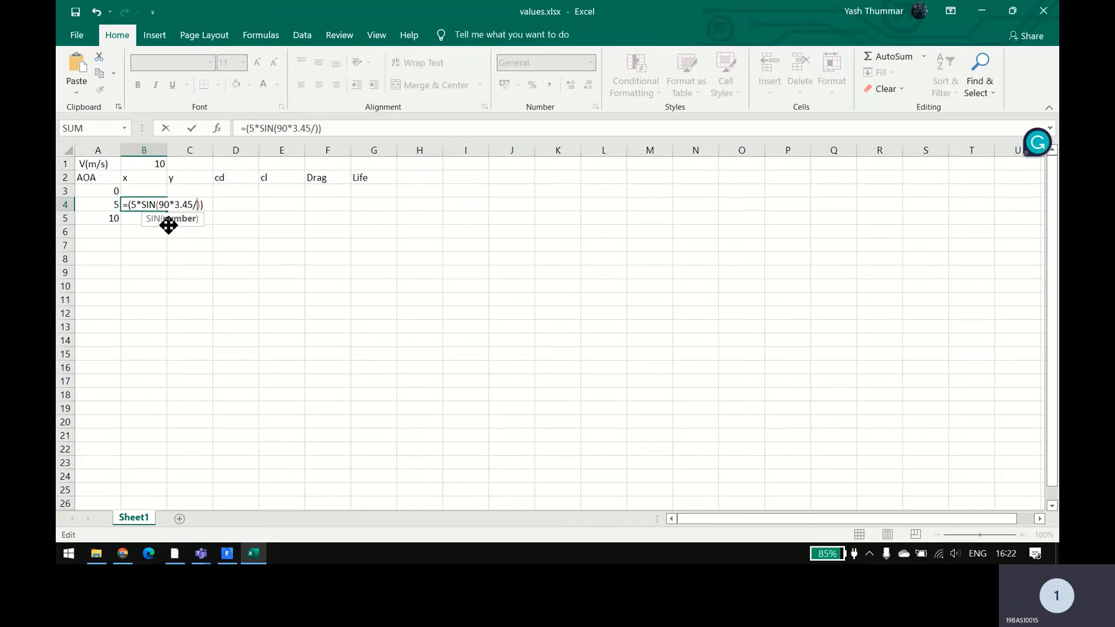
type("180")
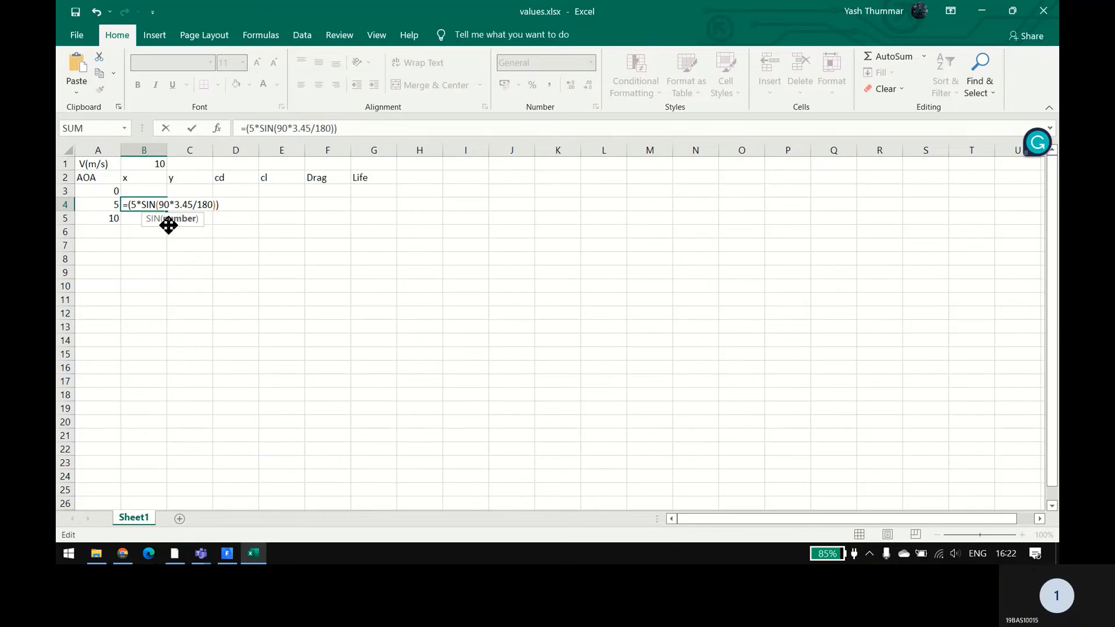
Step: Correct the factor in cell B4's sine argument to 3.14, giving the formula =(5*SIN(90*3.14/180))
key("Left")
key("Left")
key("Left")
key("BackSpace")
key("BackSpace")
type("14")
key("Return")
Step: Remove the 5* multiplier from cell B4's formula, leaving =(SIN(90*3.14/180))
double_click(133, 206)
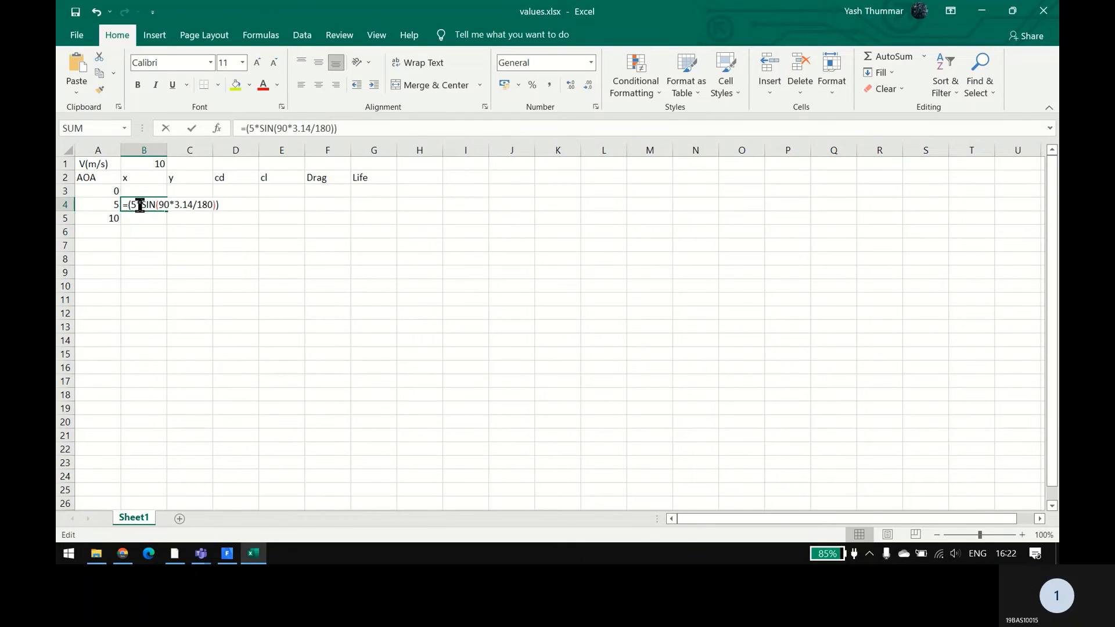
left_click_drag(131, 205, 140, 205)
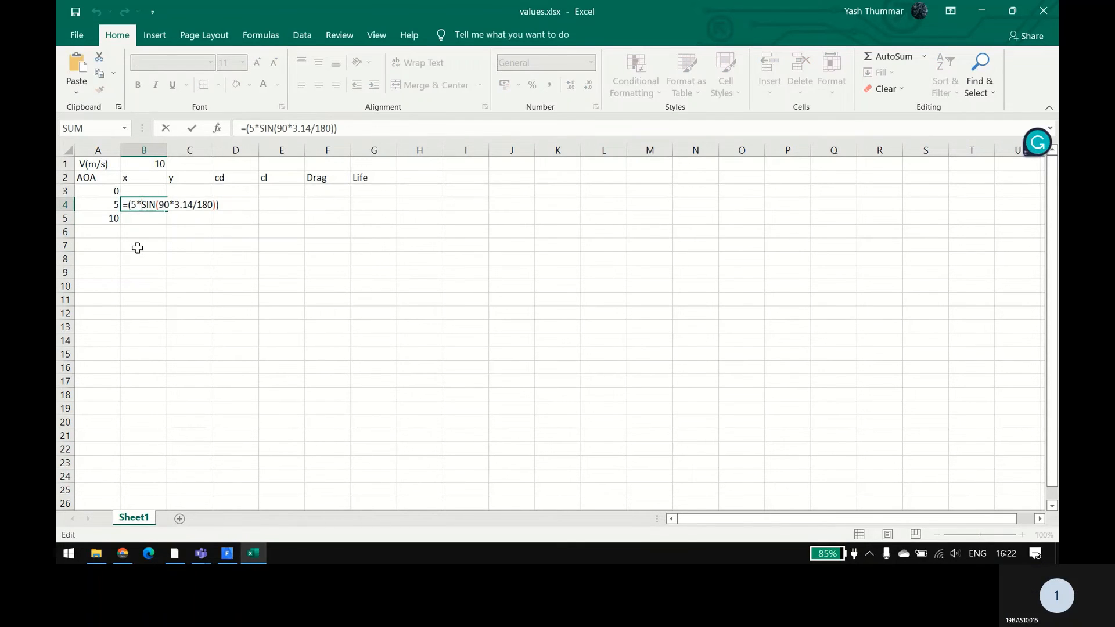
key("BackSpace")
key("Return")
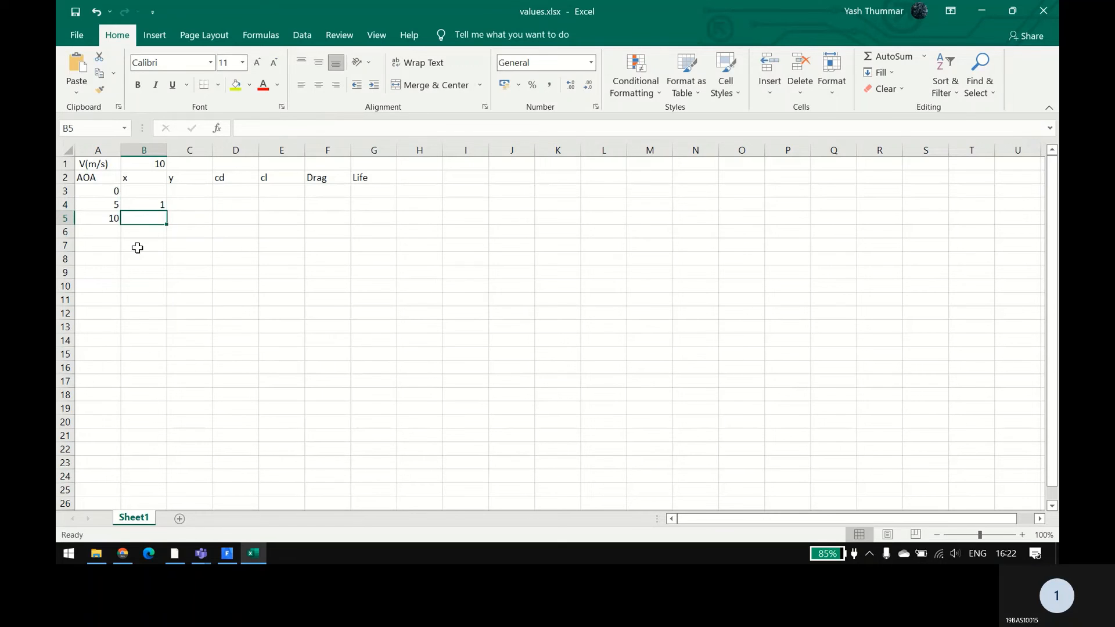
Step: Insert *10* ahead of the SIN function inside the outer parenthesis of cell B4's formula
double_click(150, 205)
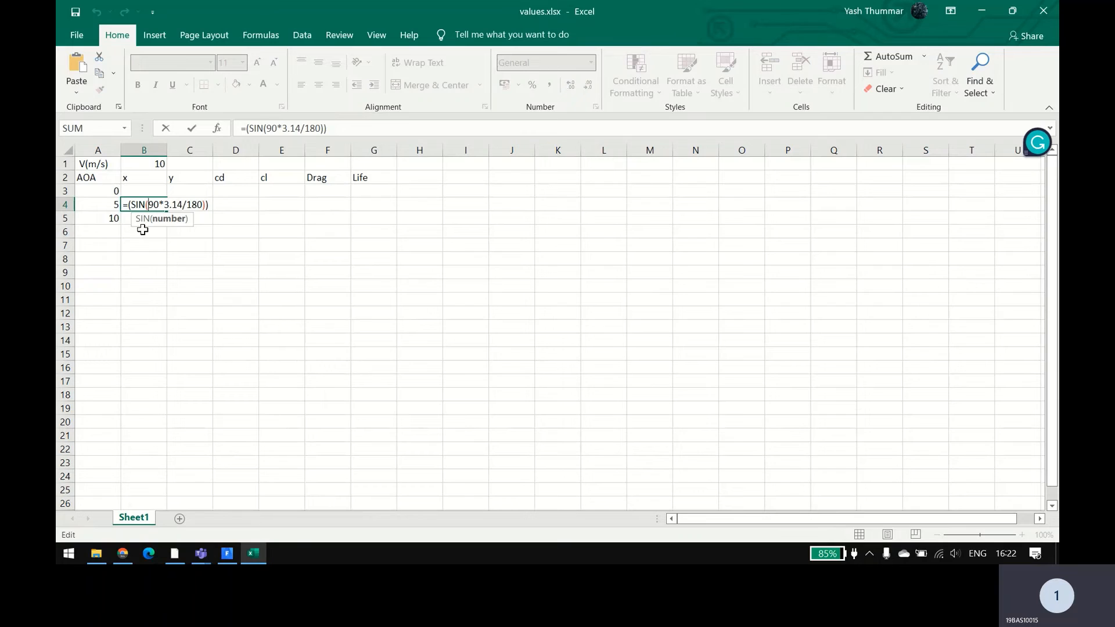
left_click(128, 205)
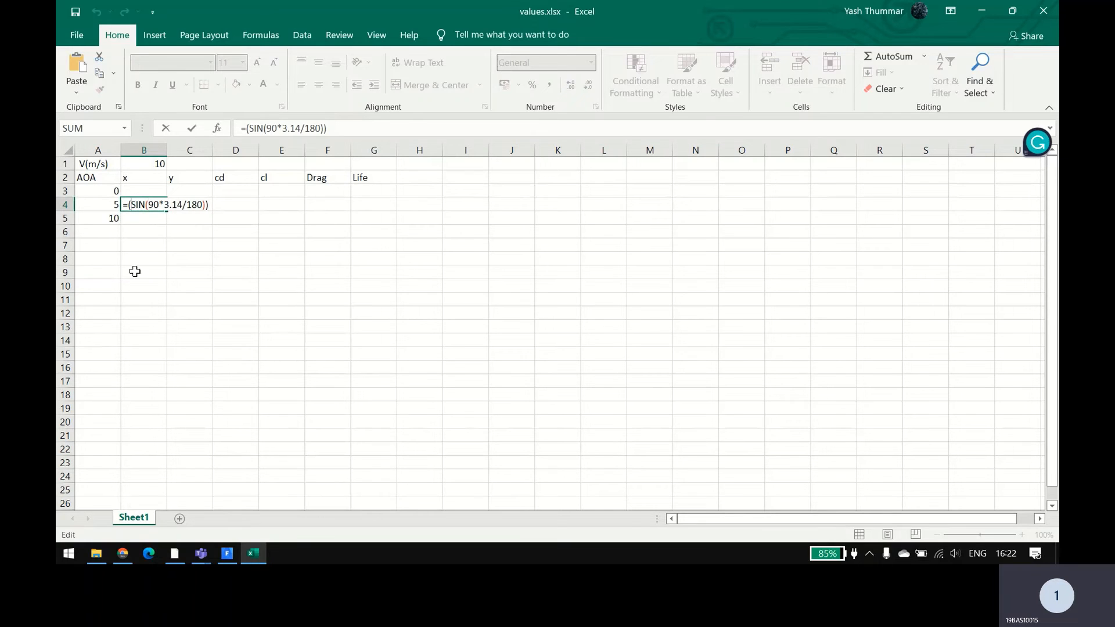
type("*10")
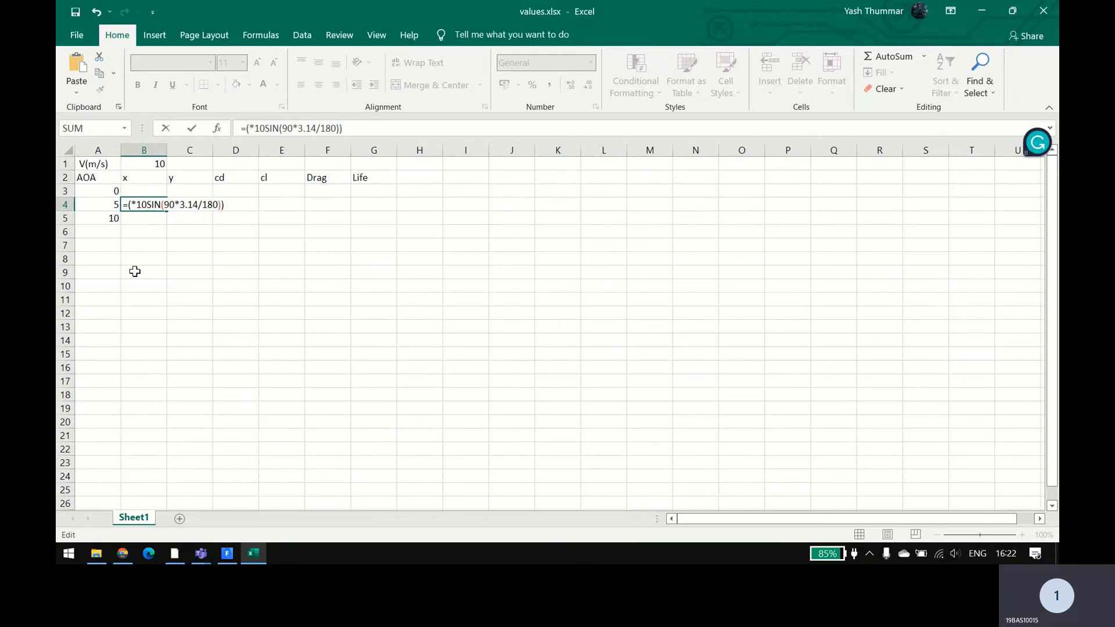
type("*")
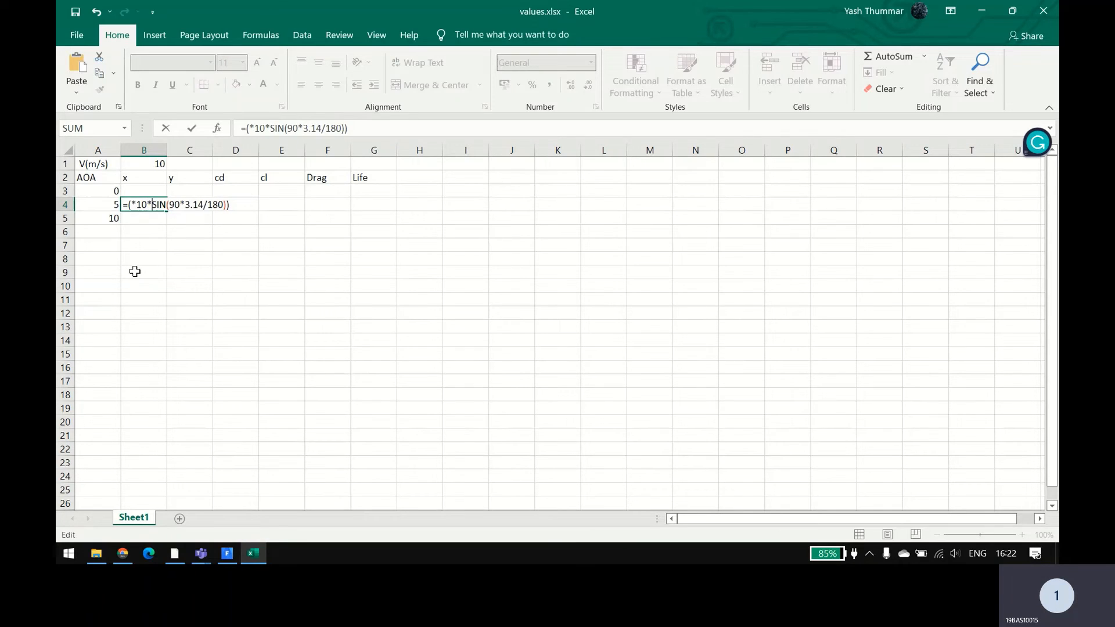
Step: Replace the angle 90 with 5 in the sine argument of cell B4's formula
left_click(180, 206)
key("BackSpace")
key("BackSpace")
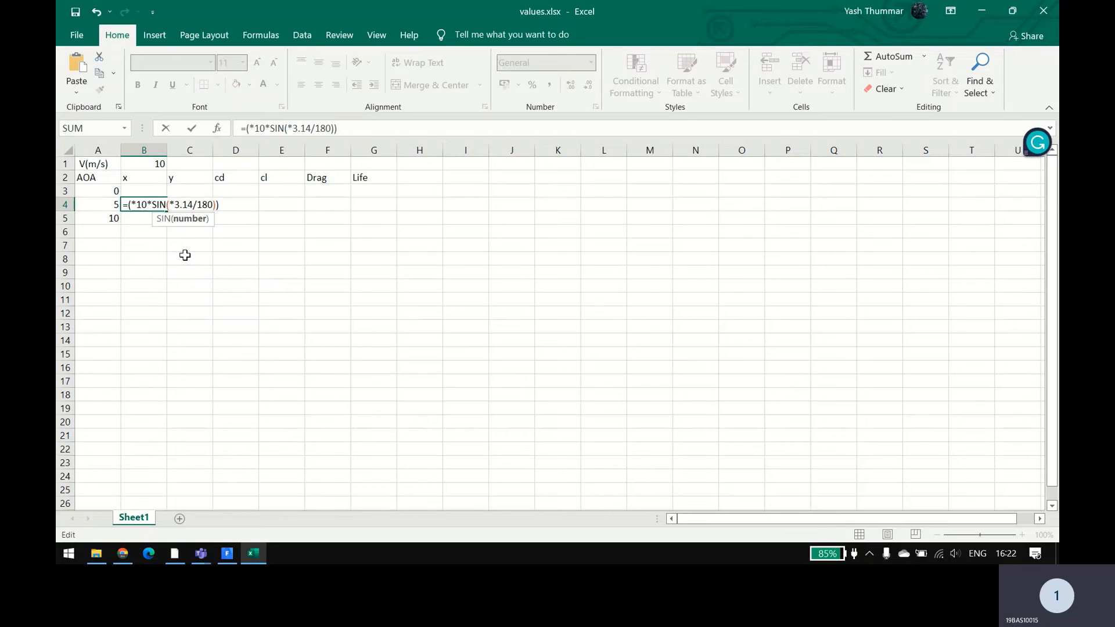
type("5")
key("Return")
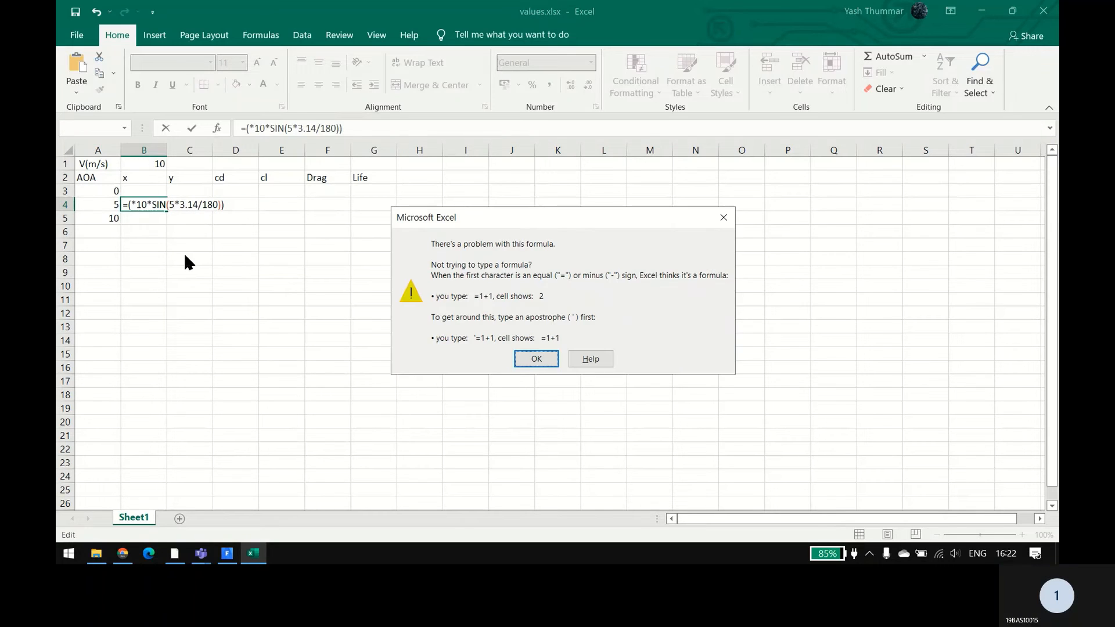
Step: Dismiss the formula error and correct cell B4's formula to =(10*SIN(5*3.14/180))
left_click(723, 218)
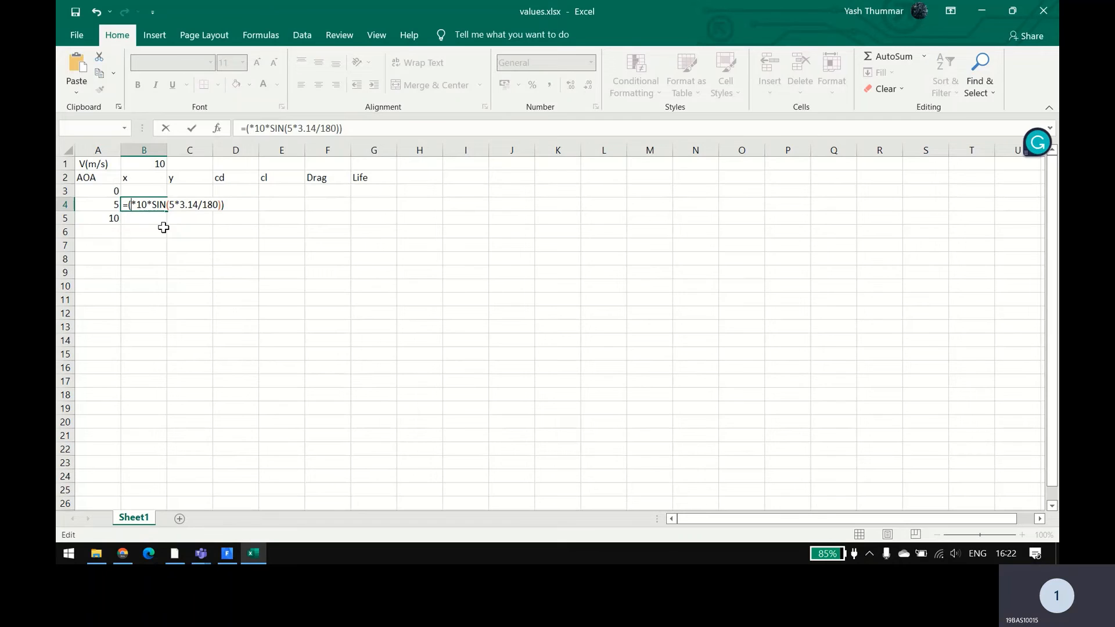
type("B1")
key("Return")
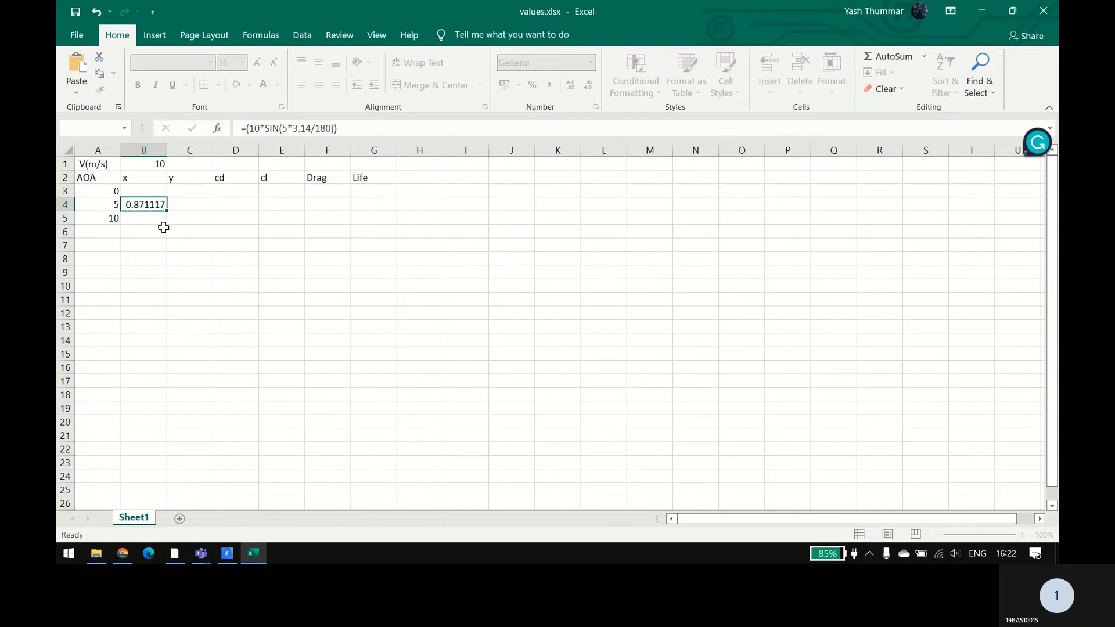
left_click(152, 207)
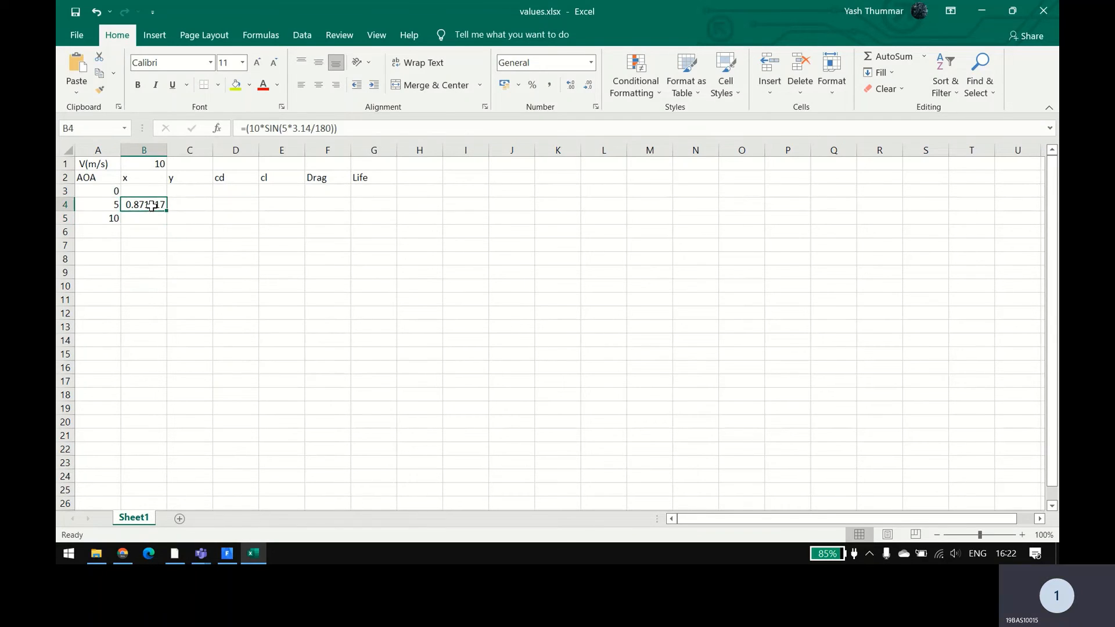
left_click_drag(166, 213, 169, 224)
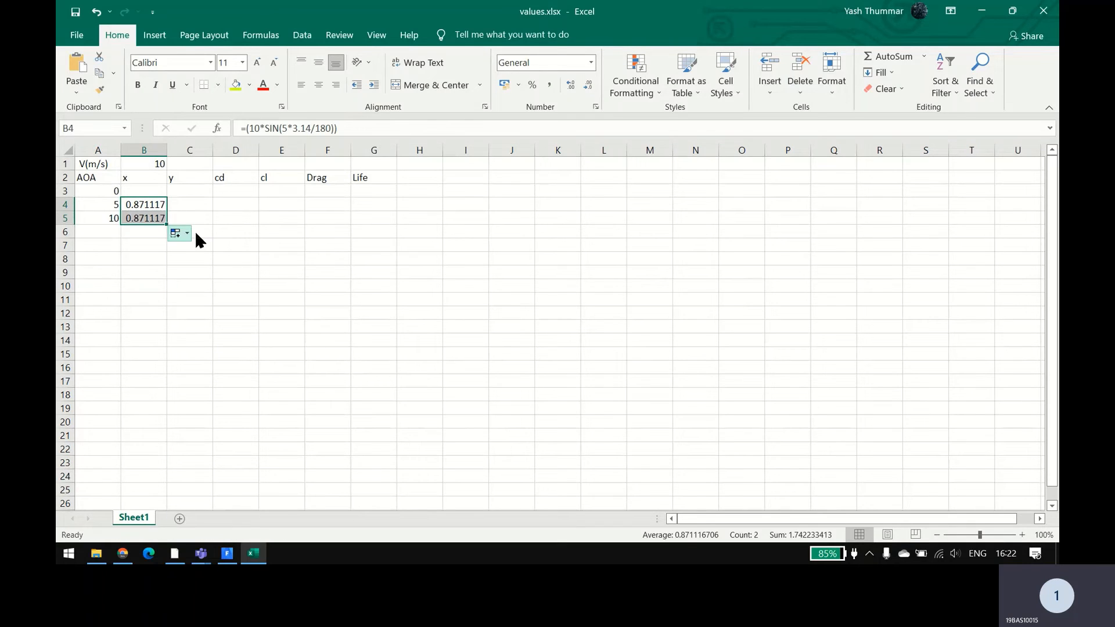
double_click(139, 216)
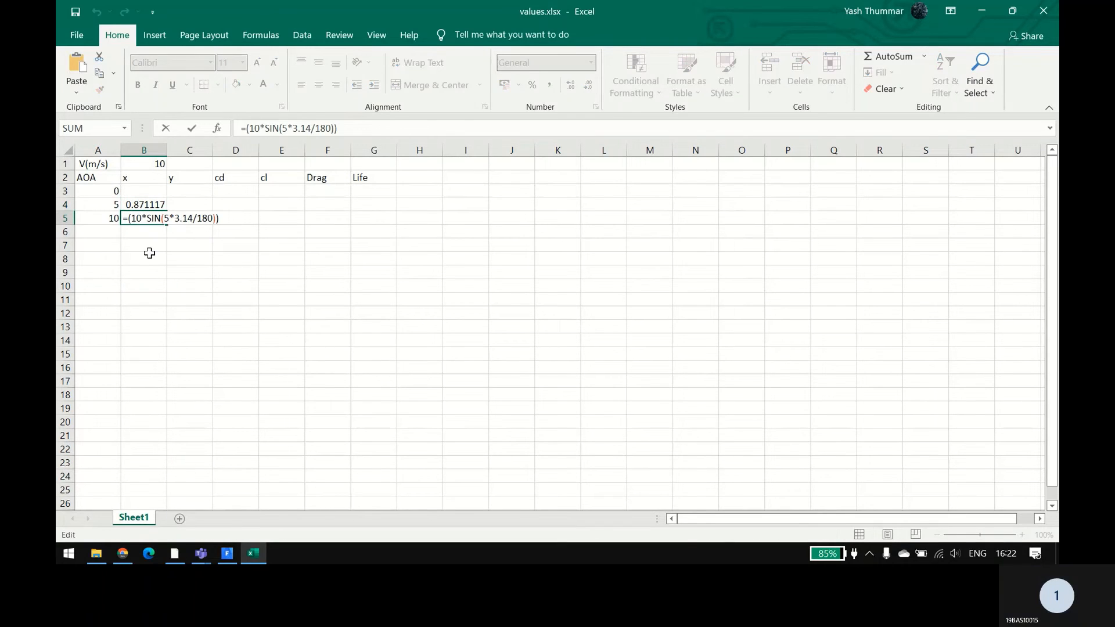
key("Escape")
key("Delete")
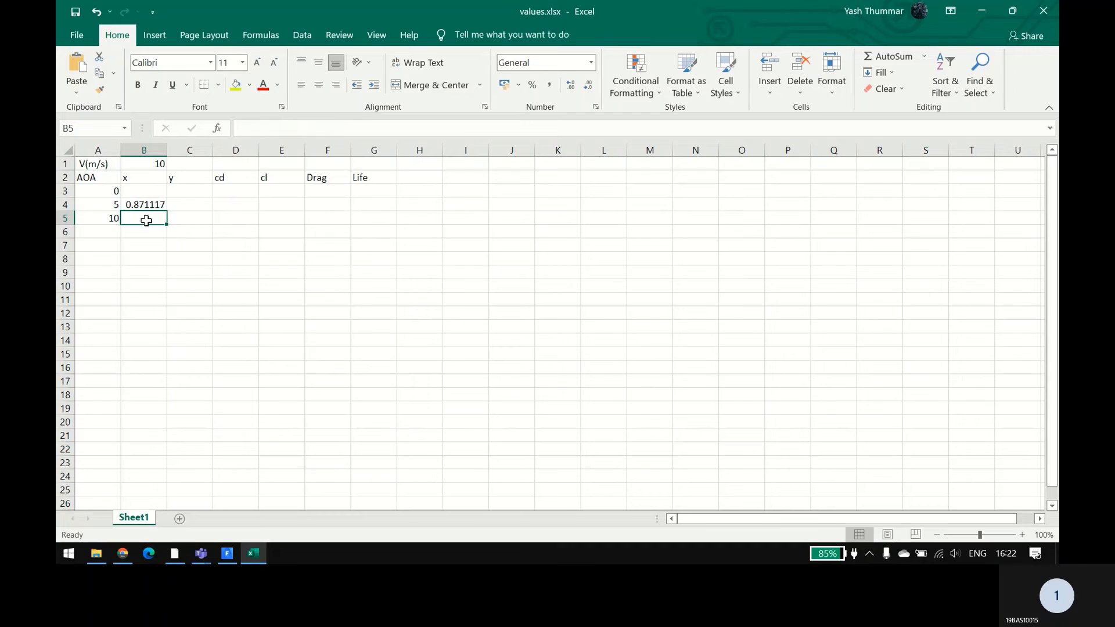
Step: Copy the formula from cell B4 into cell B3, beside the angle 0
left_click(150, 205)
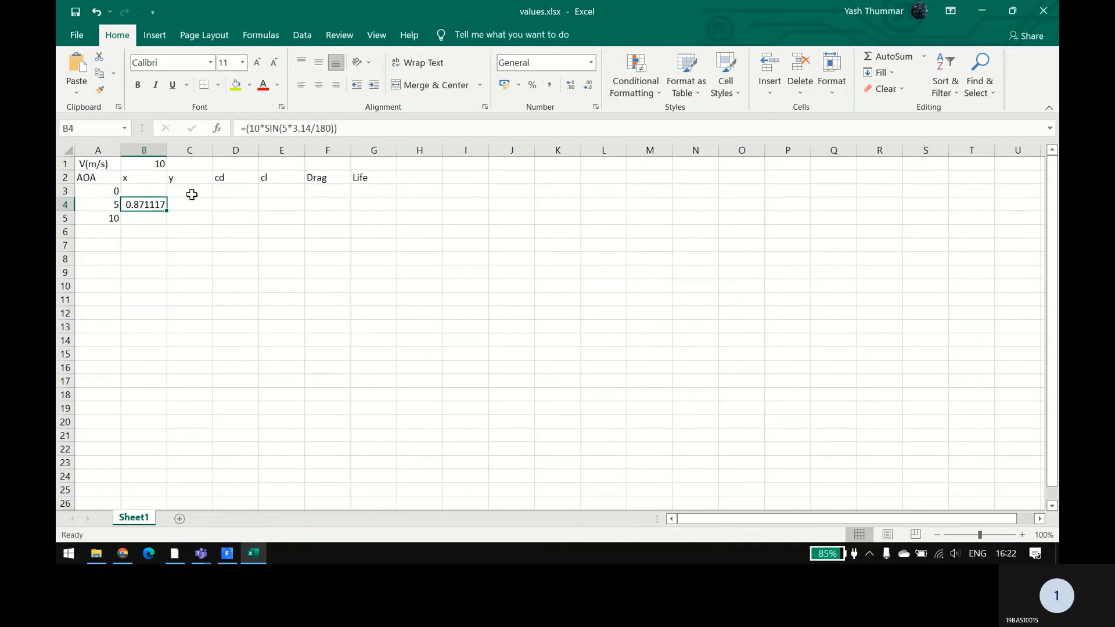
left_click(147, 192)
left_click(144, 201)
key("ctrl+c")
left_click(138, 192)
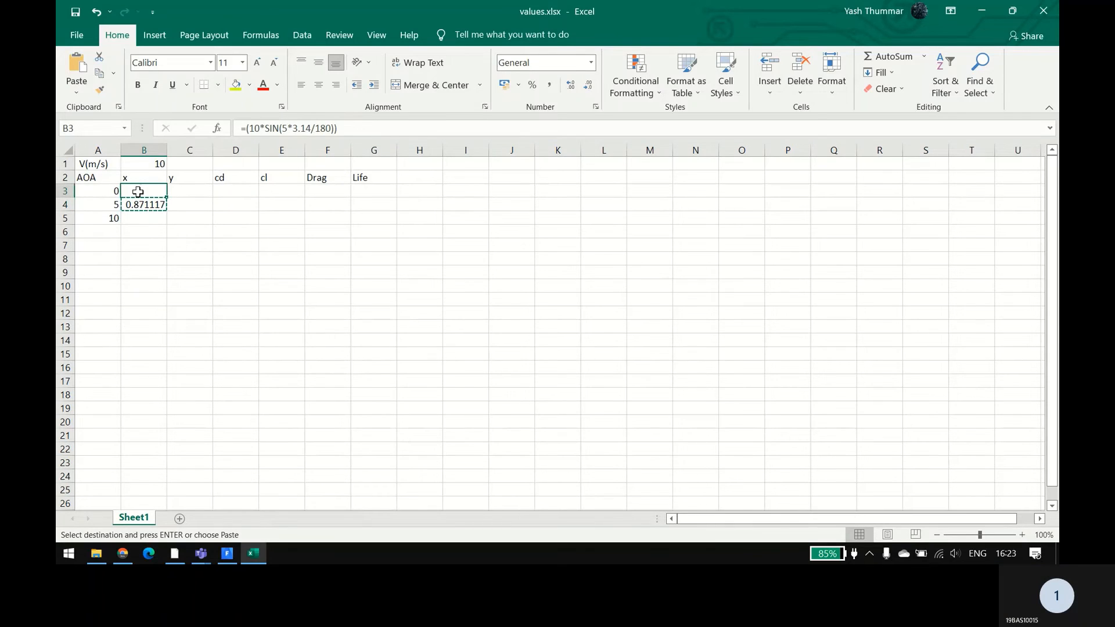
key("ctrl+v")
left_click(155, 255)
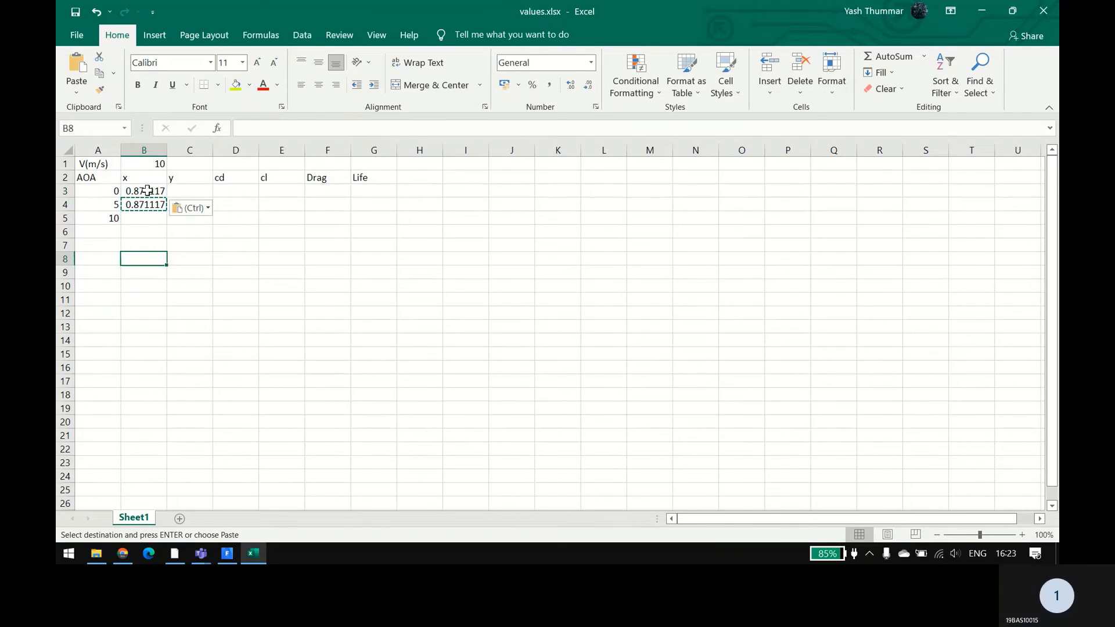
Step: Change the angle in cell B3's formula to 0, giving =(10*SIN(0*3.14/180))
double_click(148, 190)
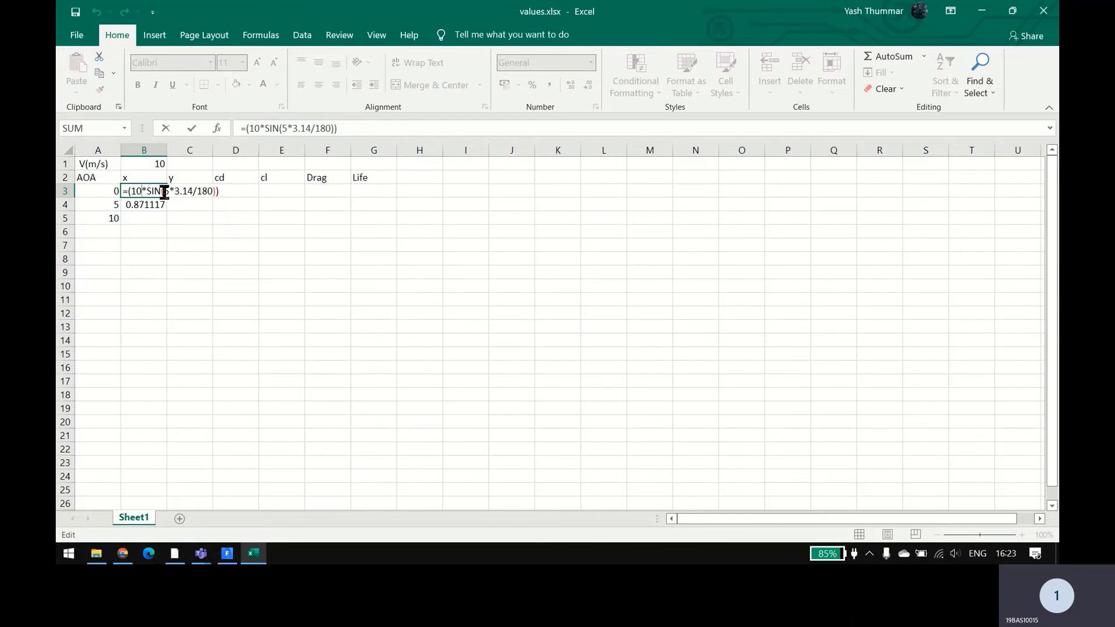
left_click(164, 191)
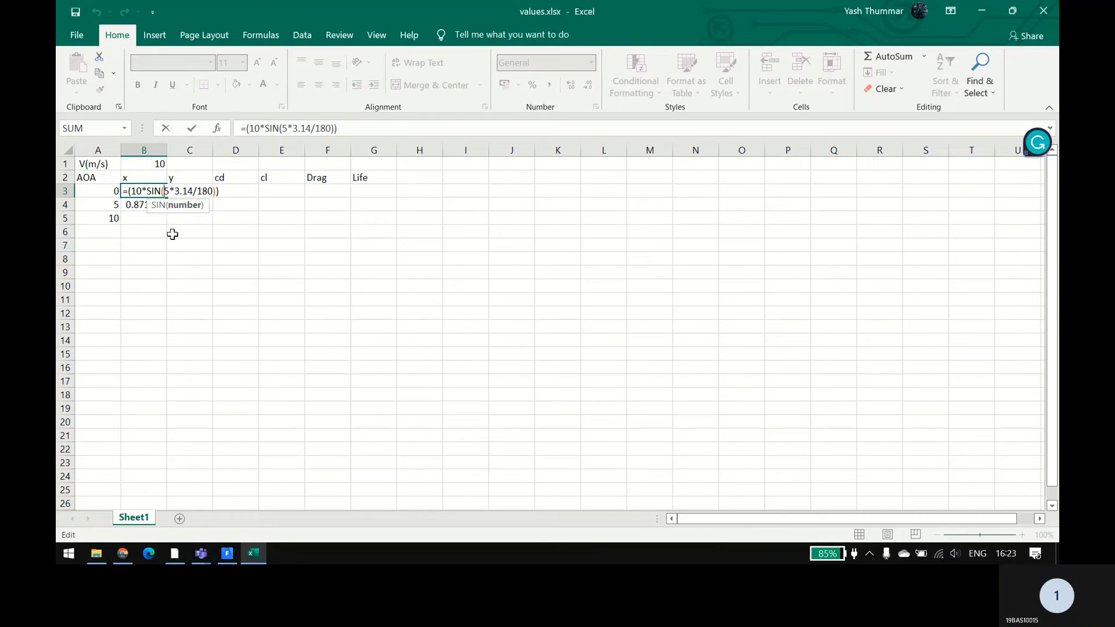
key("Delete")
type("0")
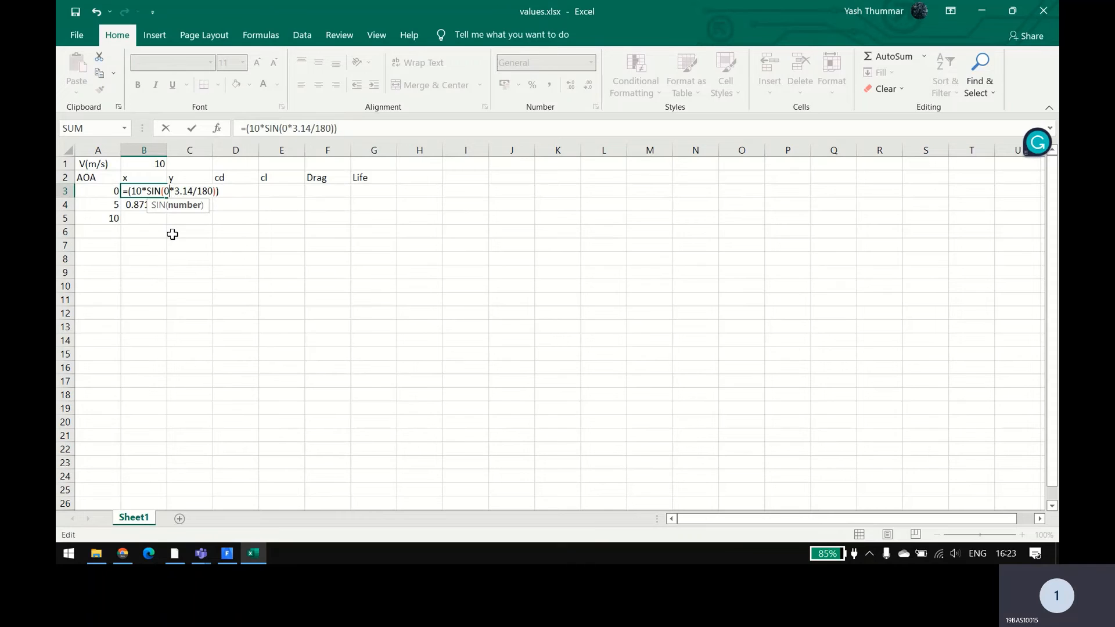
key("Return")
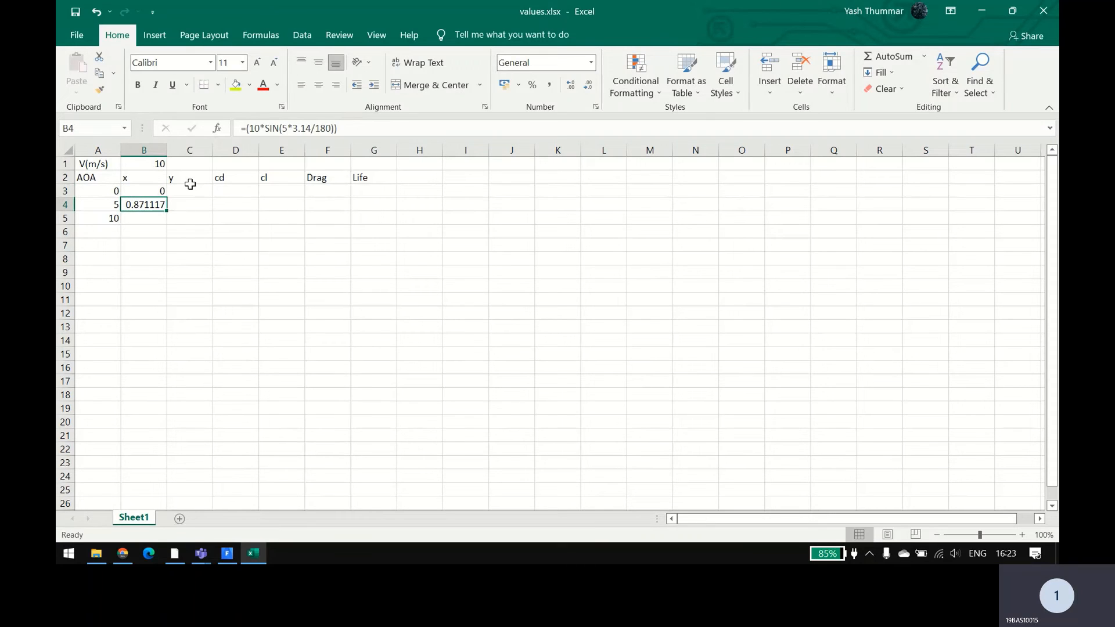
Step: Fill the formula from cell B4 down into cell B5, beside the angle 10
left_click(147, 193)
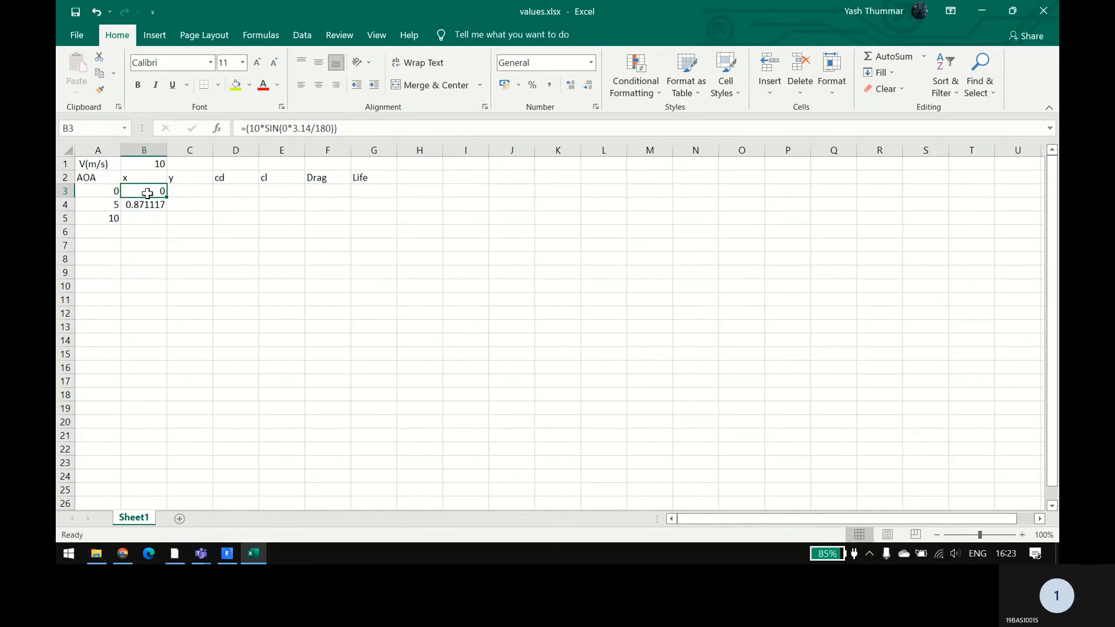
left_click(142, 204)
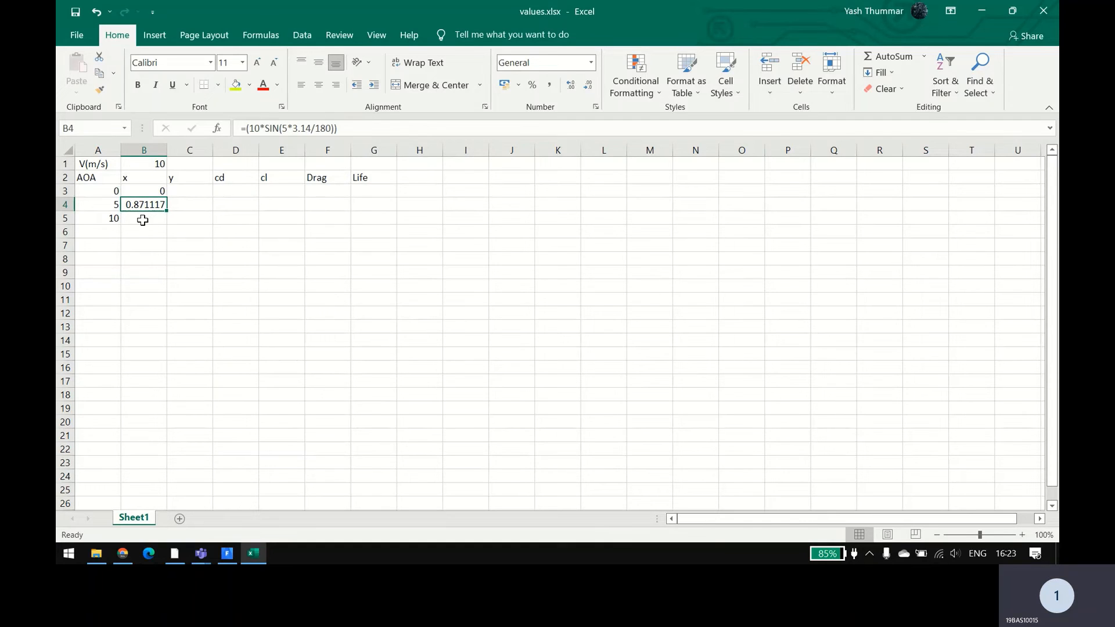
left_click(141, 219)
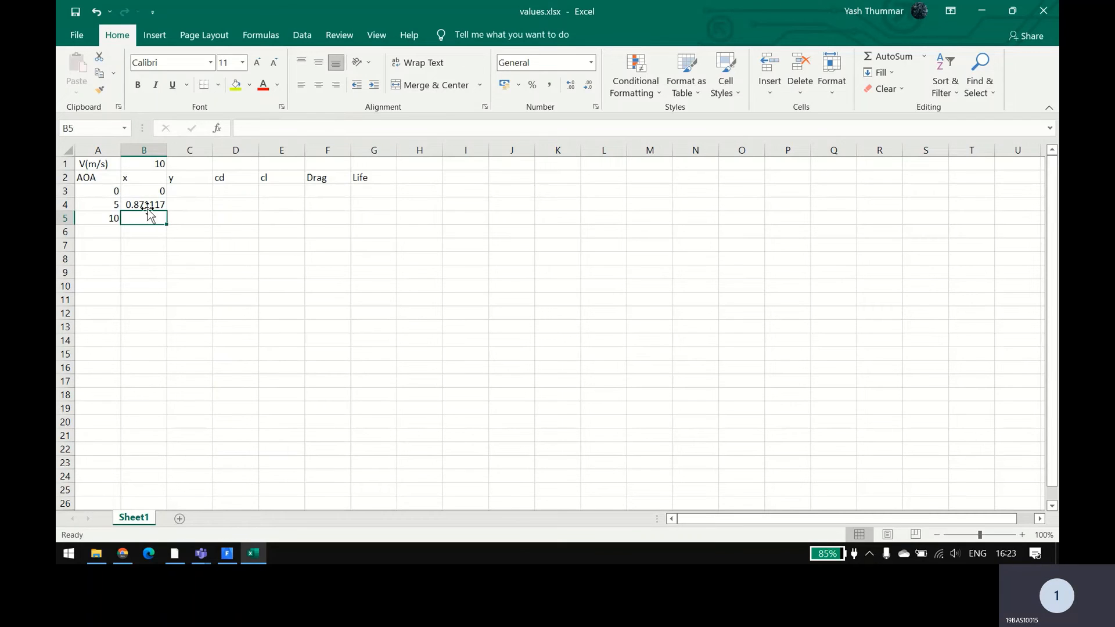
left_click(155, 204)
left_click_drag(169, 212, 167, 224)
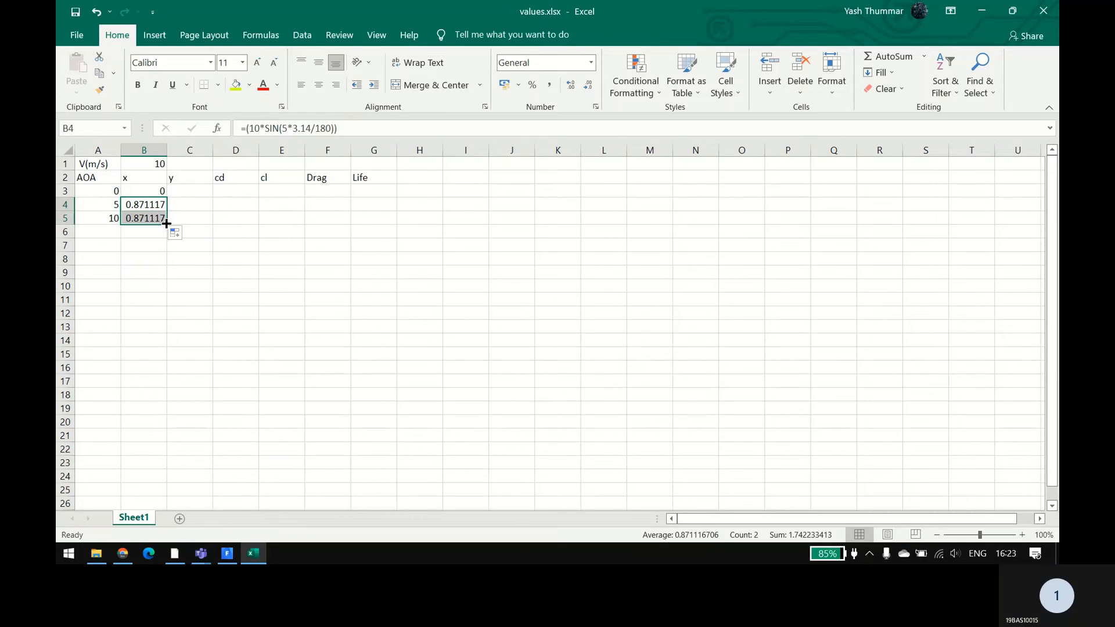
Step: Change the angle in the sine argument of cell B5's formula to 10
double_click(145, 220)
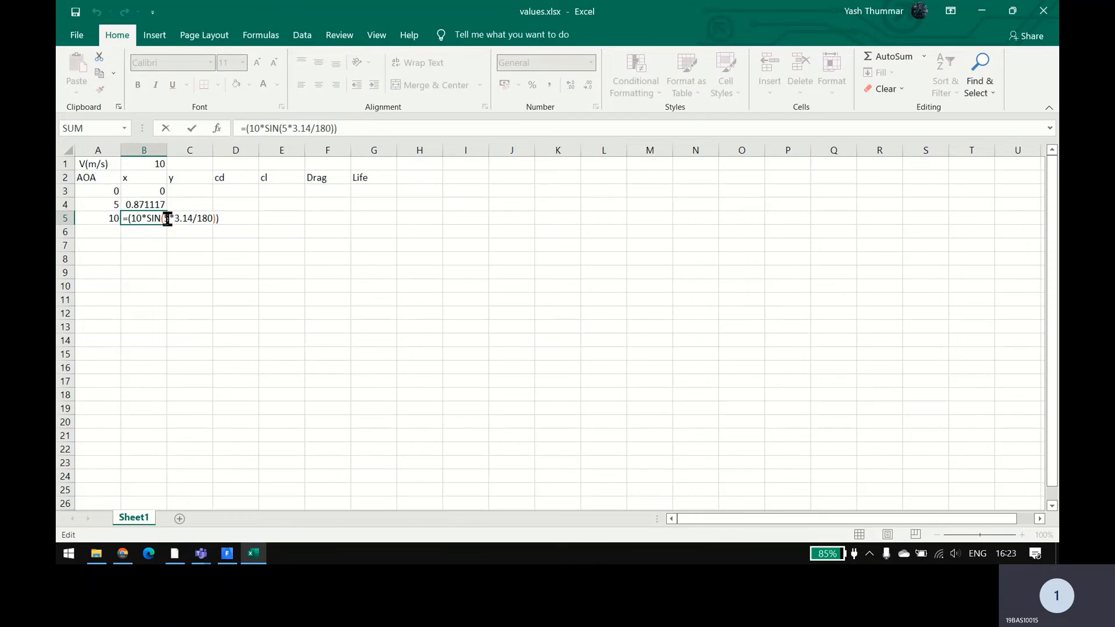
left_click(166, 219)
key("BackSpace")
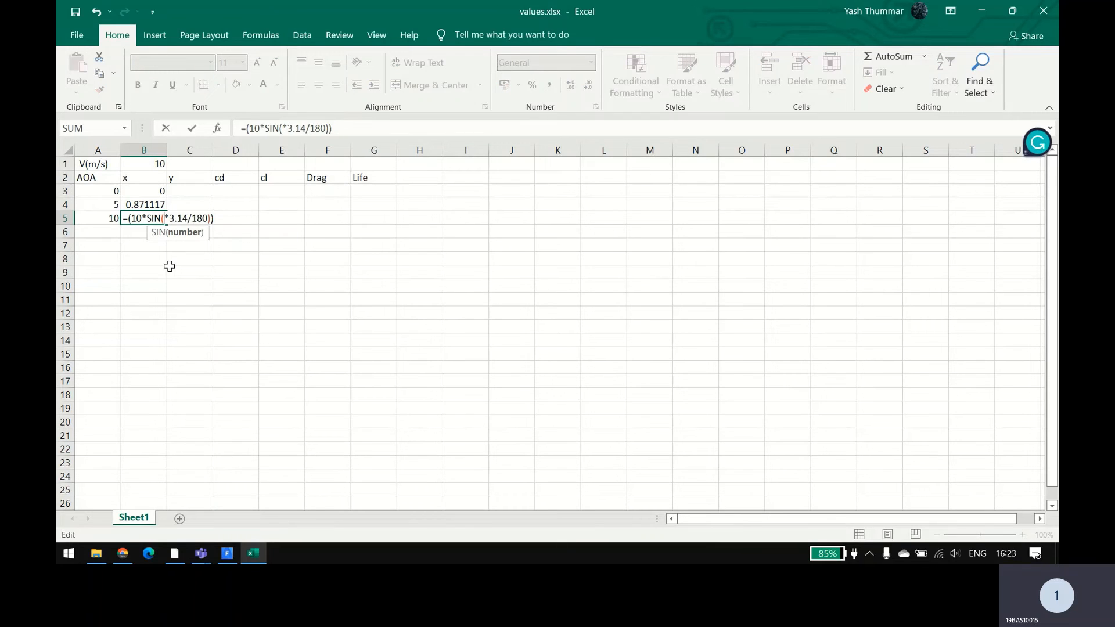
type("10")
key("Return")
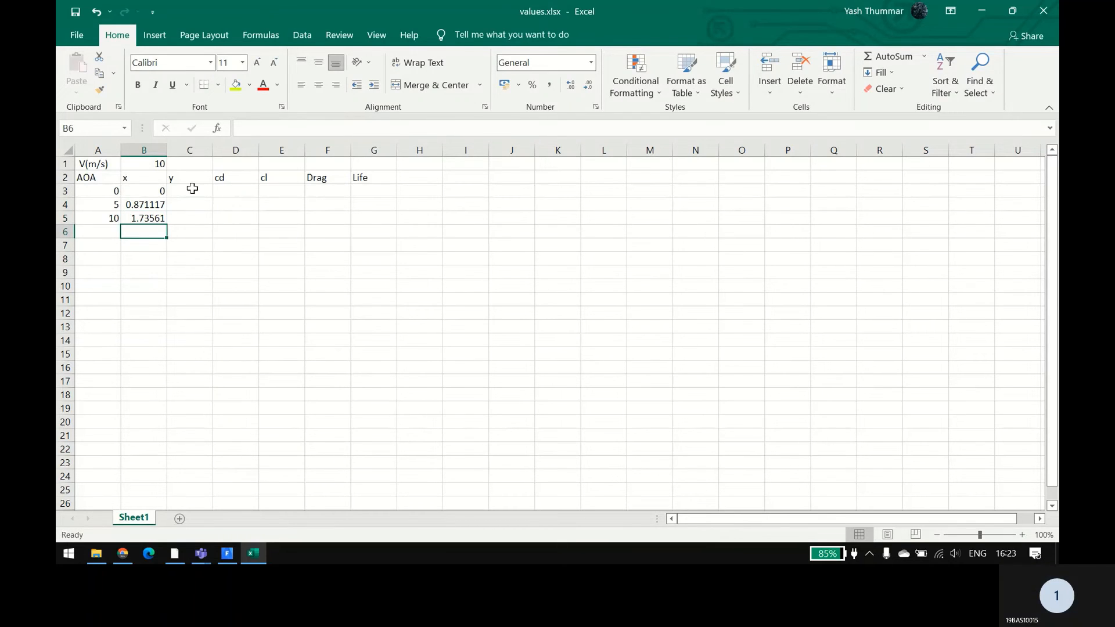
Step: Switch to the Fluent window and examine the flow domain's orientation relative to the axes in the mesh view
left_click(190, 190)
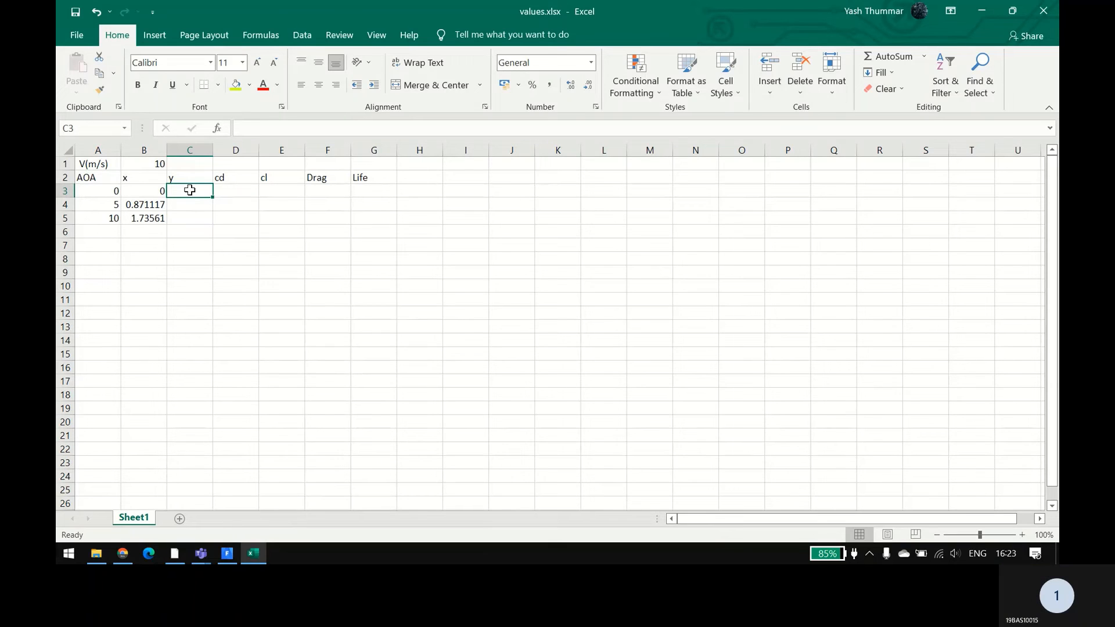
key("alt+Tab")
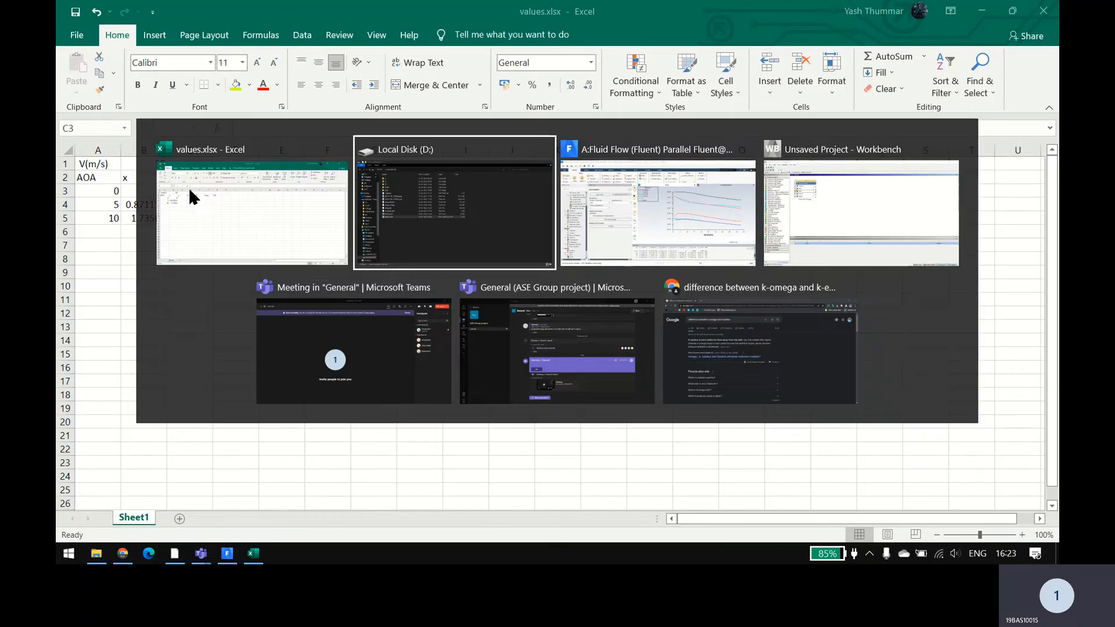
key("alt+Tab")
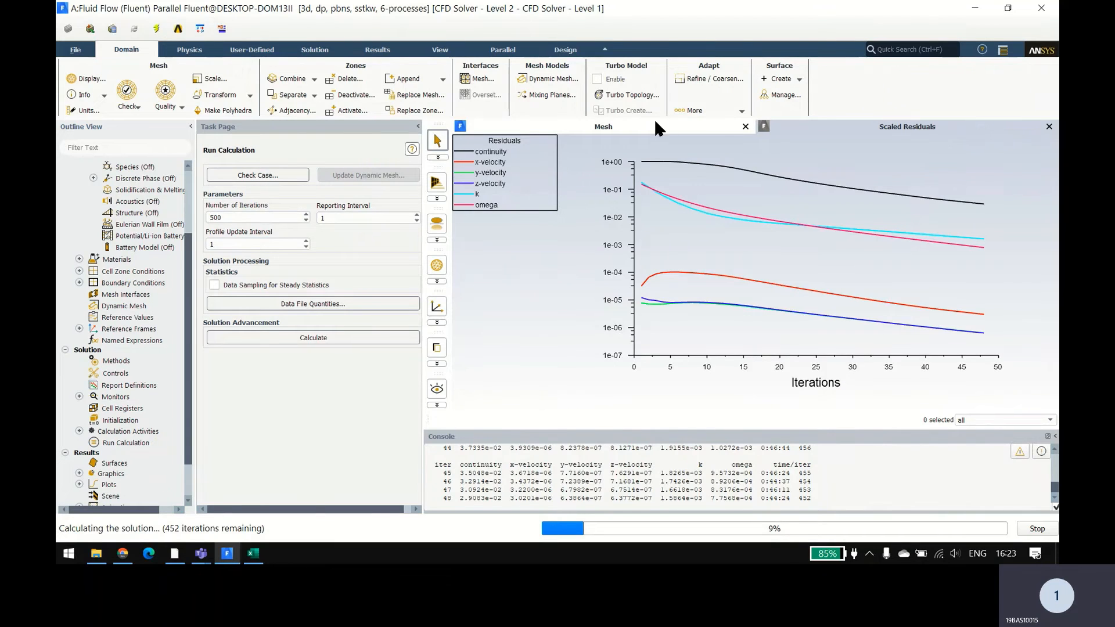
left_click(655, 123)
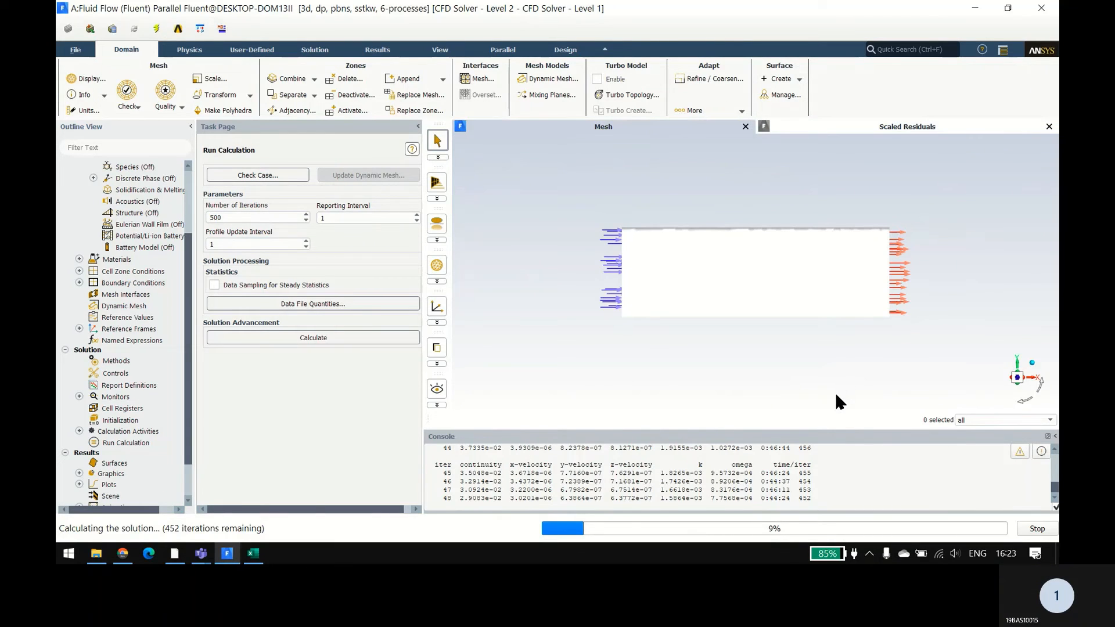
left_click_drag(817, 379, 853, 356)
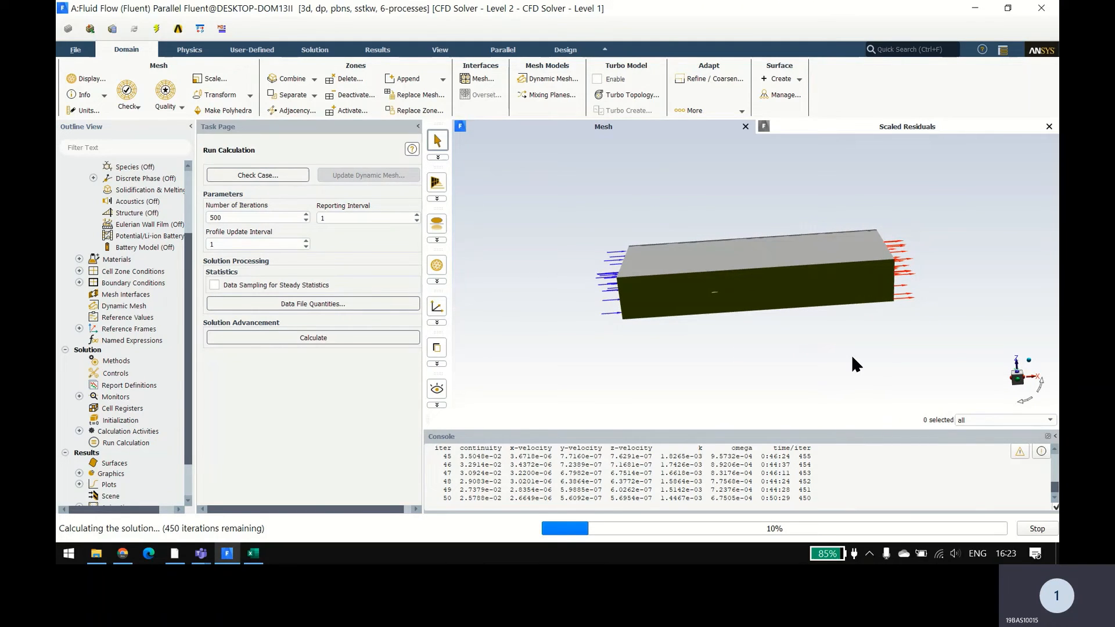
Step: Switch to the Excel workbook and change the velocity component headers to z in cell B2 and x in cell C2
key("alt+Tab")
left_click(137, 177)
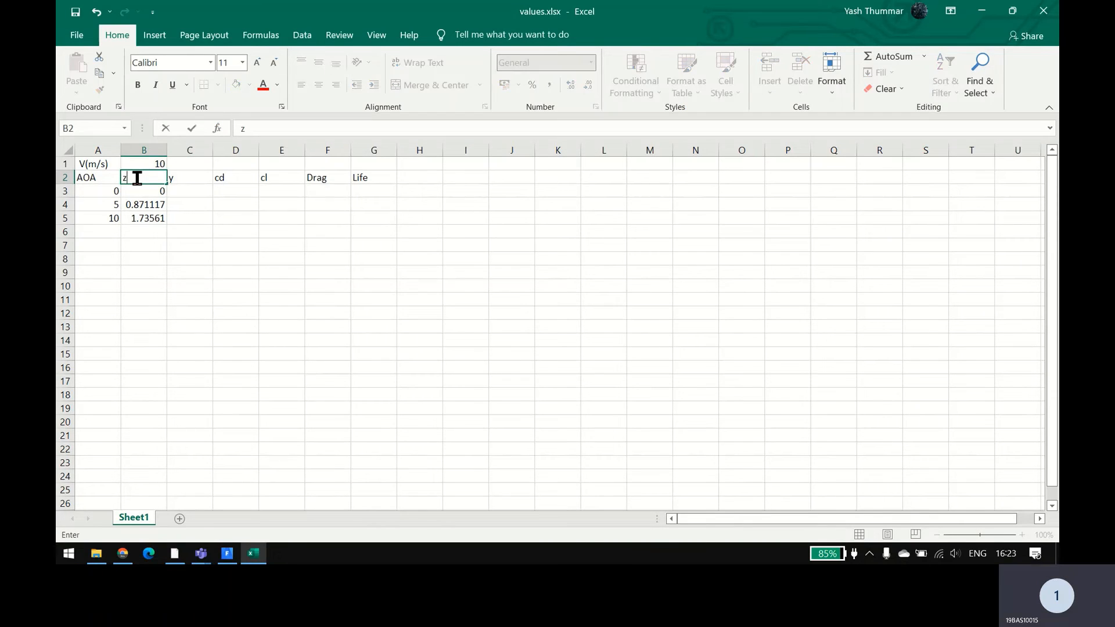
key("alt+Tab")
key("alt+Tab")
left_click(189, 179)
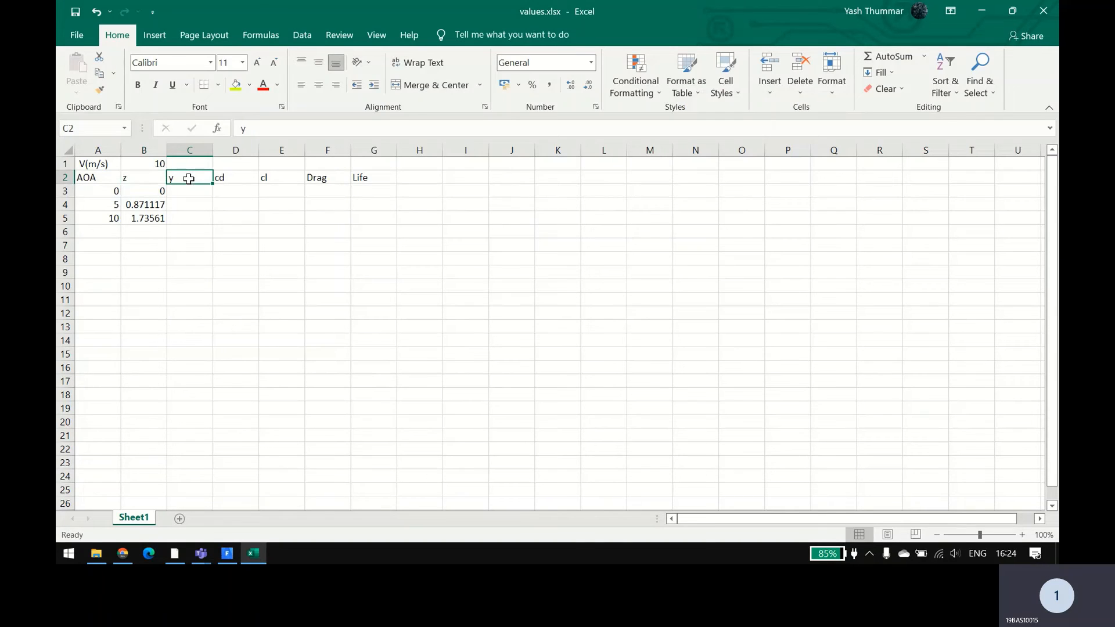
type("x")
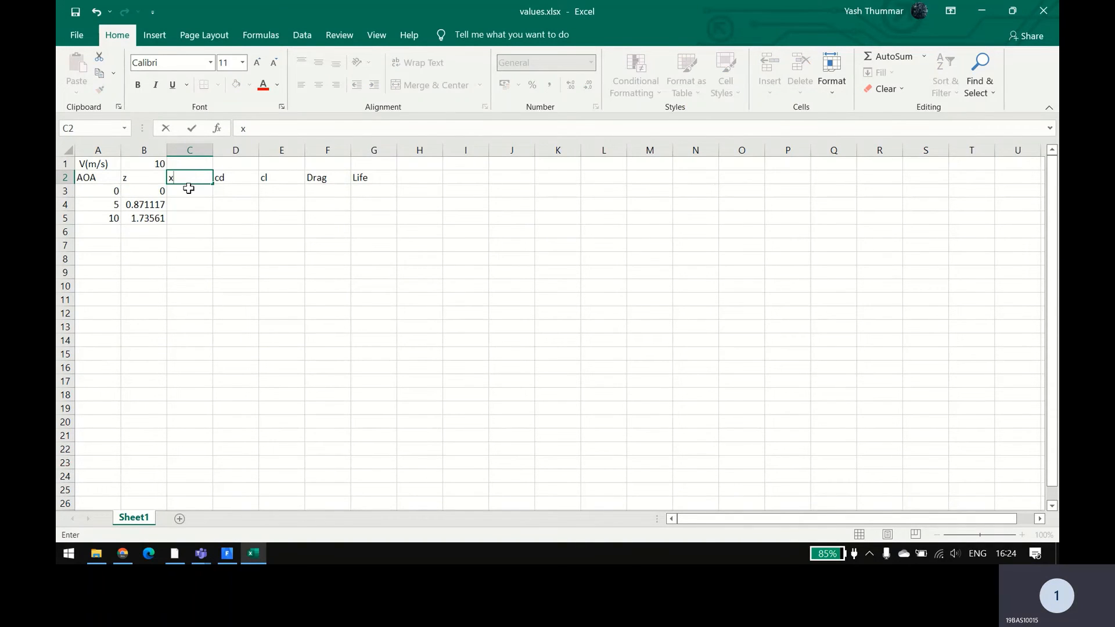
key("Return")
Step: Copy the sine formula from cell B3 into cell C3 under the x header
left_click(149, 191)
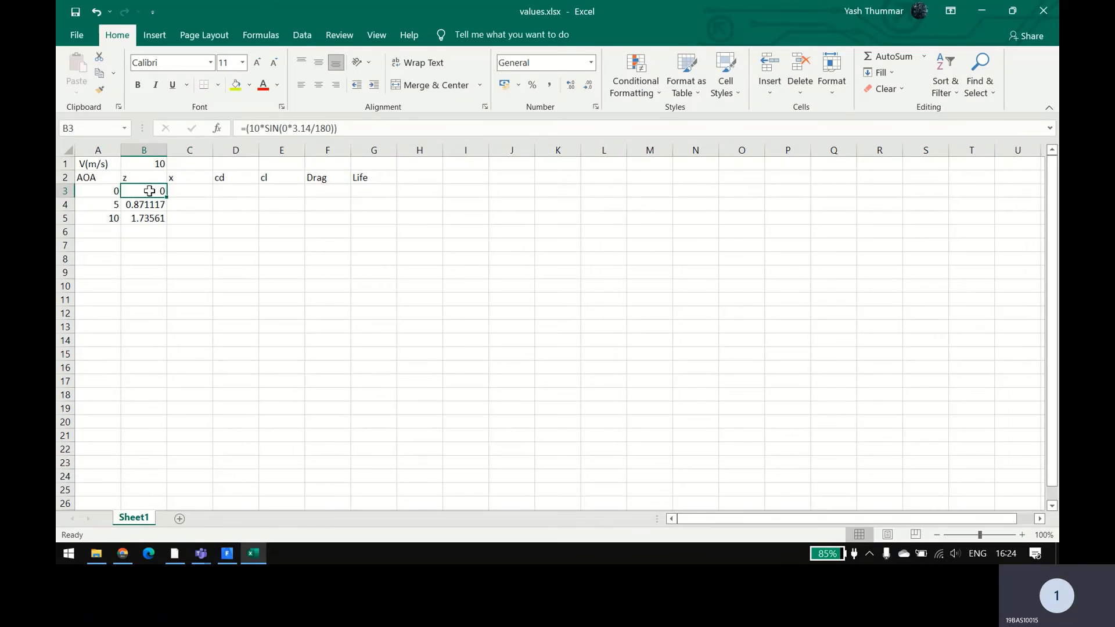
key("ctrl+c")
left_click(187, 192)
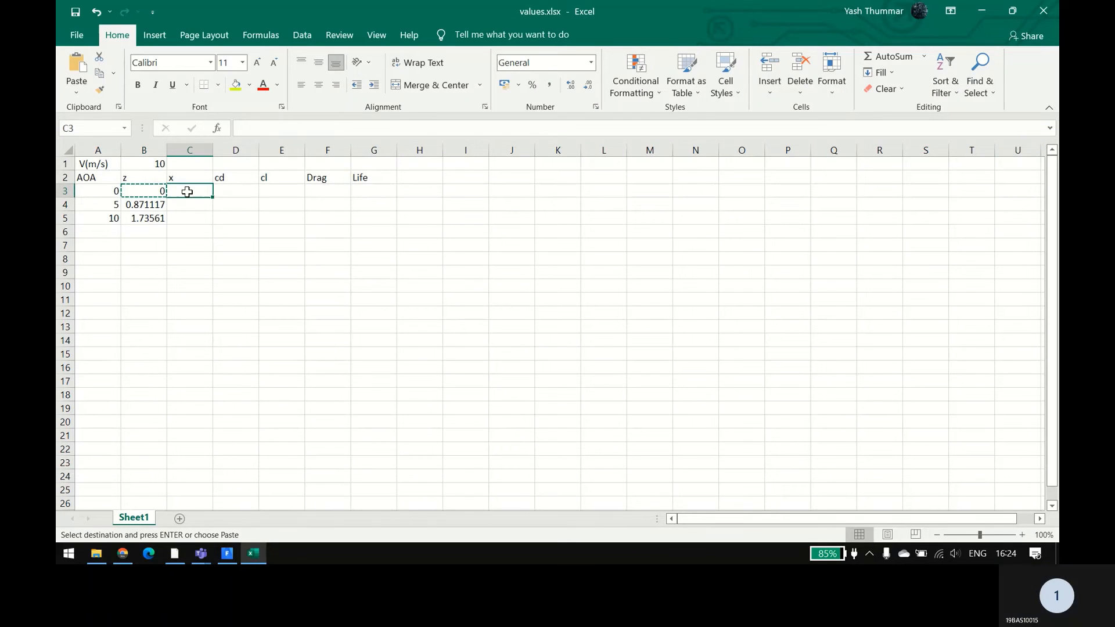
key("ctrl+v")
Step: Replace SIN with COS in cell C3's formula, giving =(10*COS(0*3.14/180))
double_click(196, 191)
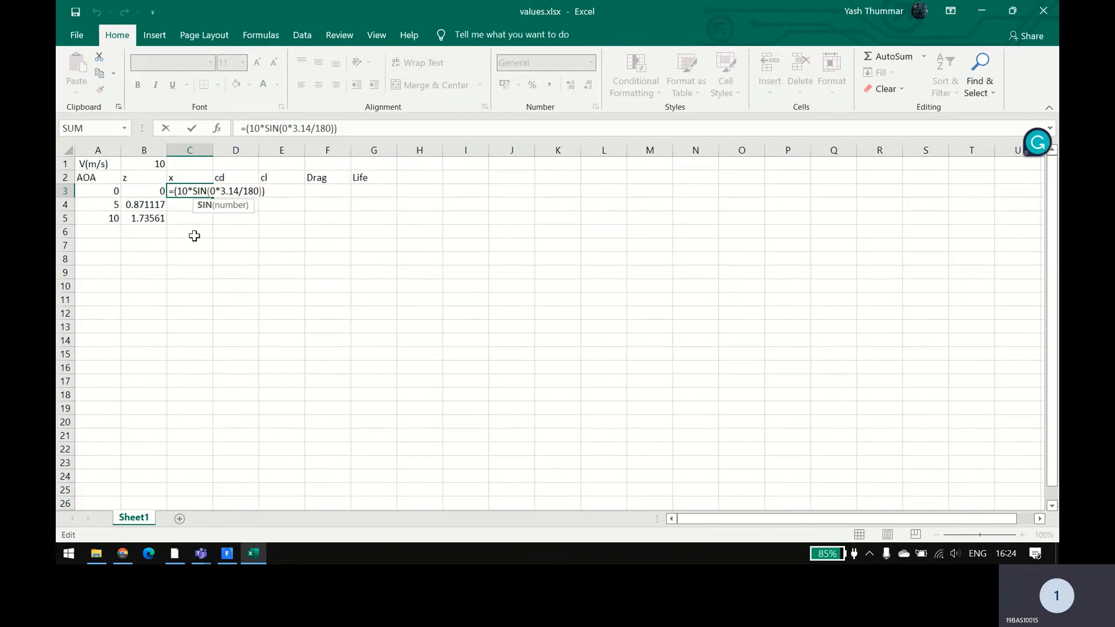
key("BackSpace")
key("BackSpace")
key("BackSpace")
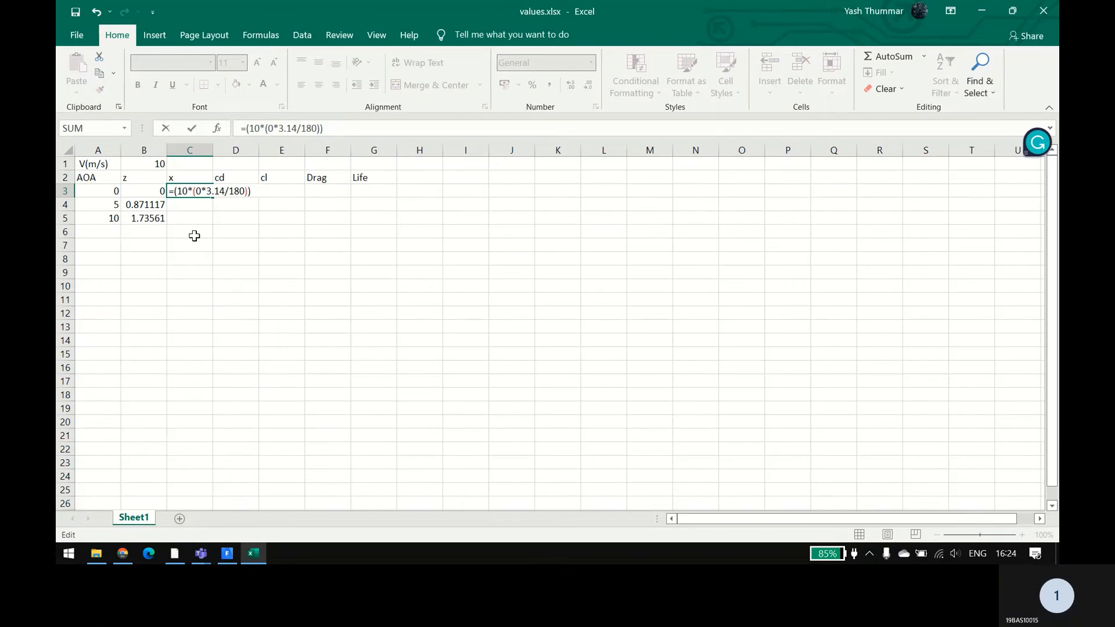
type("cos")
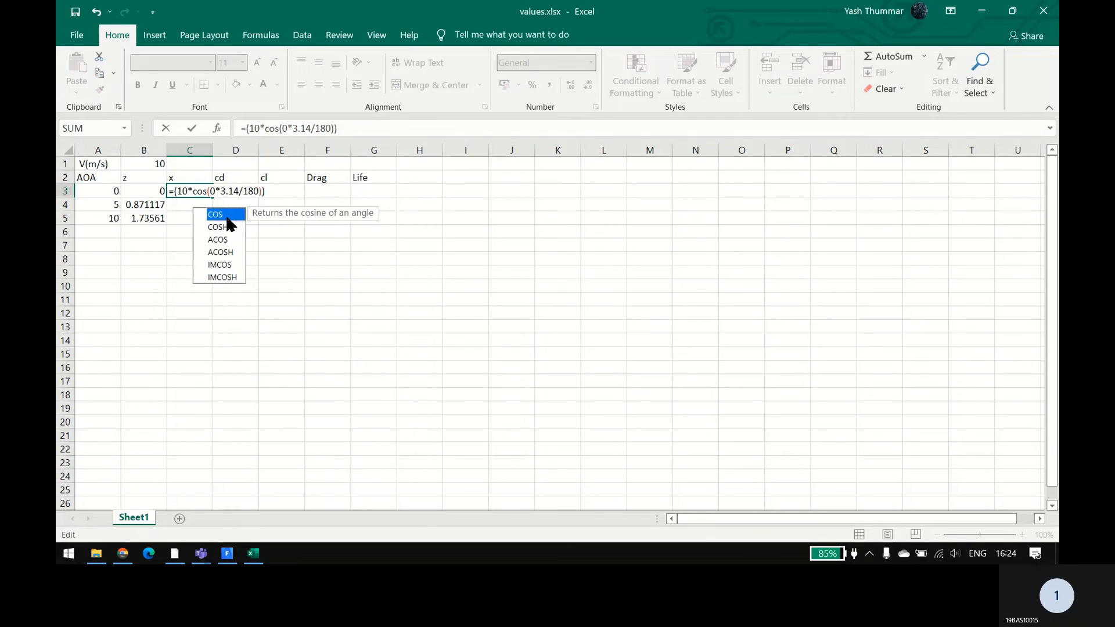
key("Return")
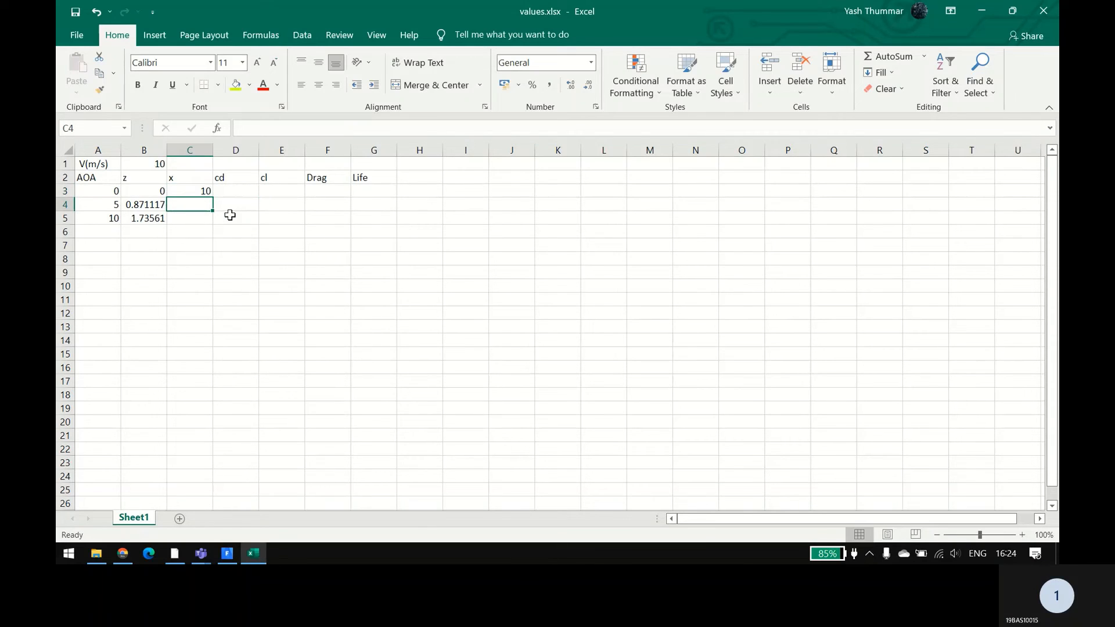
Step: Fill the cosine formula from cell C3 down through cell C5, beside the angles 5 and 10
left_click(183, 193)
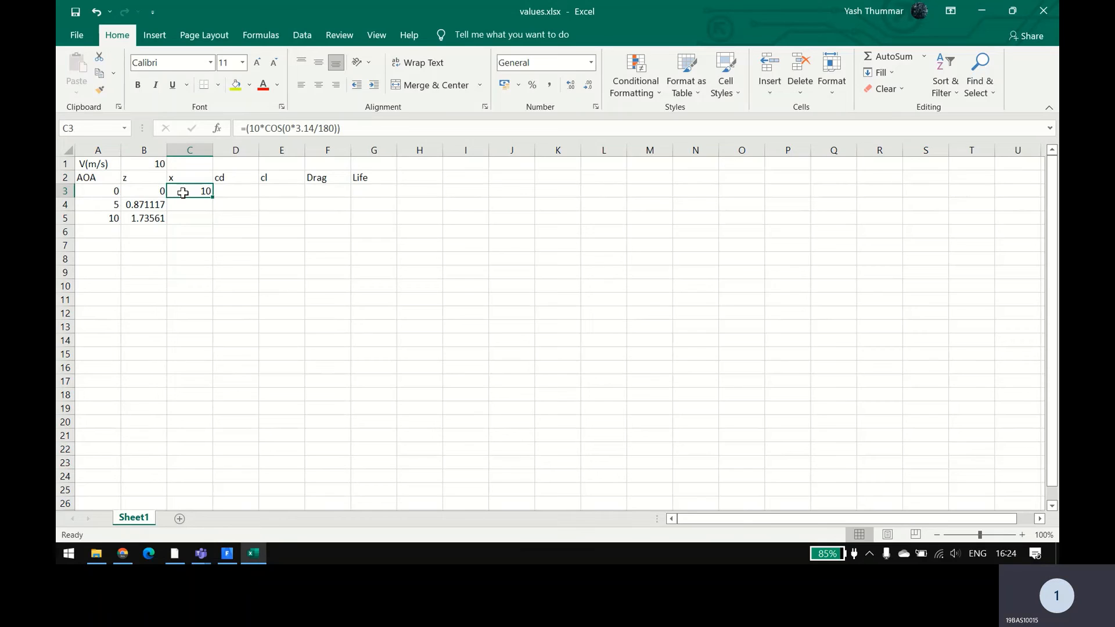
left_click_drag(213, 198, 208, 219)
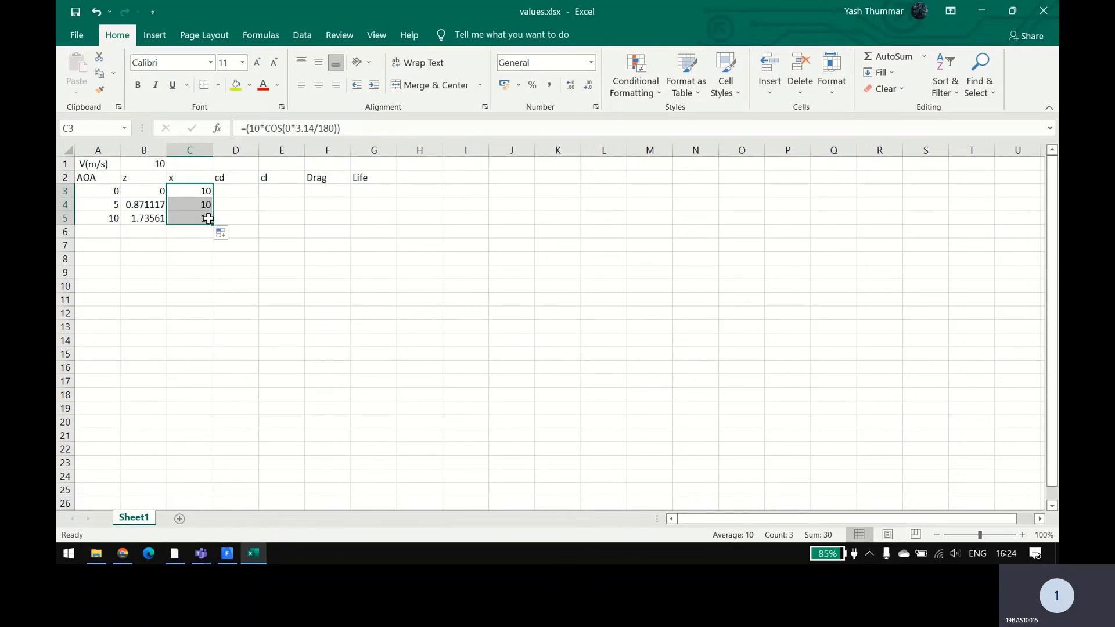
left_click(231, 234)
left_click(191, 205)
left_click(195, 217)
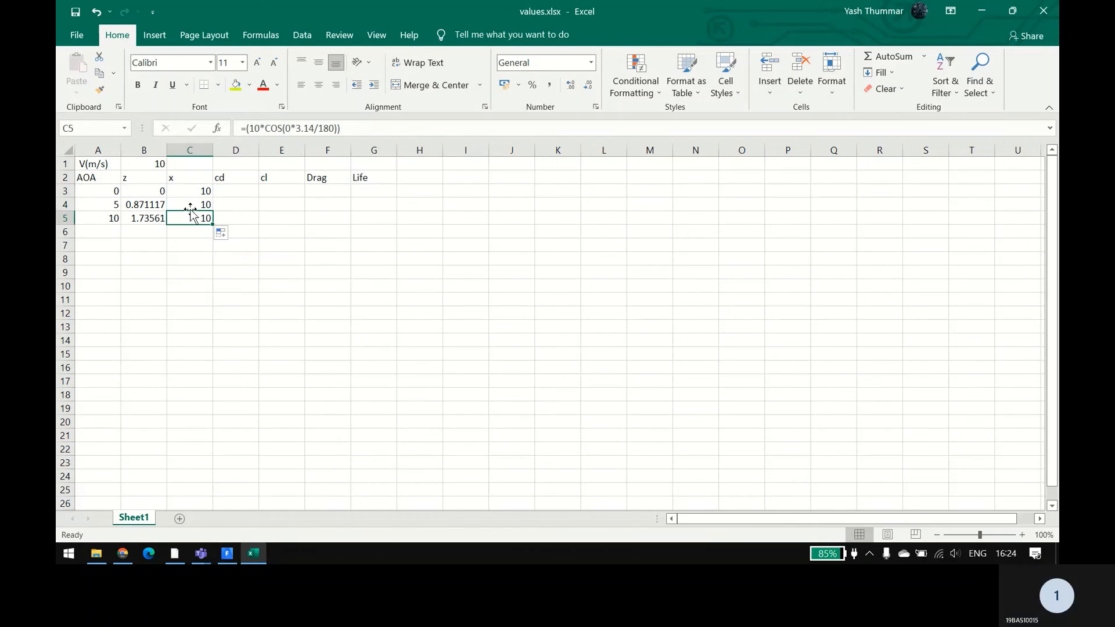
Step: Replace the 0 in the cosine argument of cell C4's formula with that row's angle of attack, 5
double_click(187, 205)
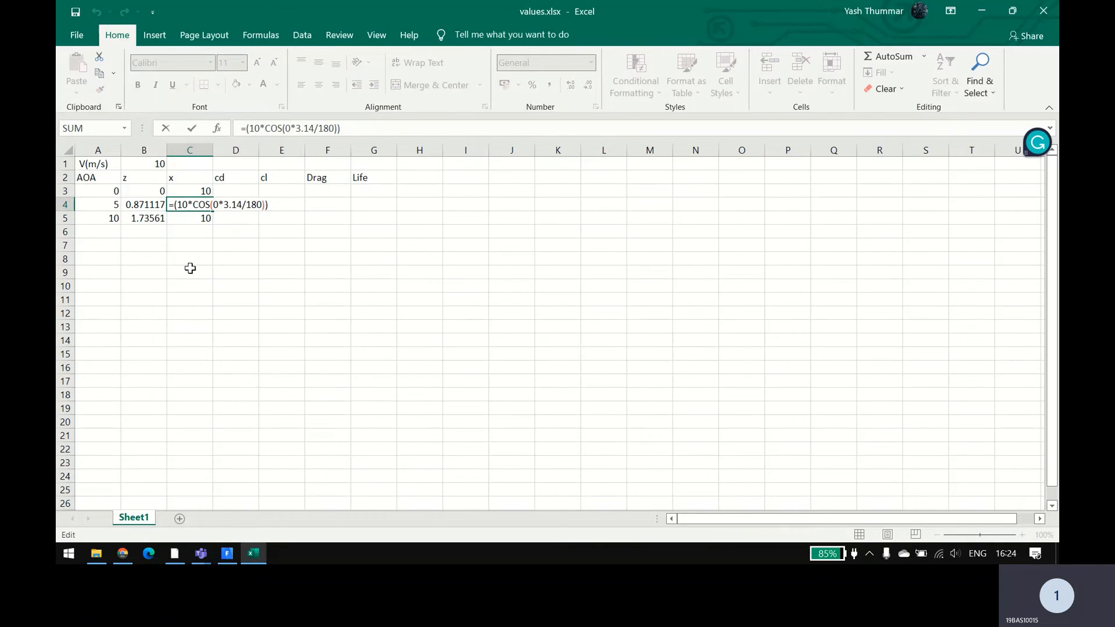
left_click(218, 204)
key("BackSpace")
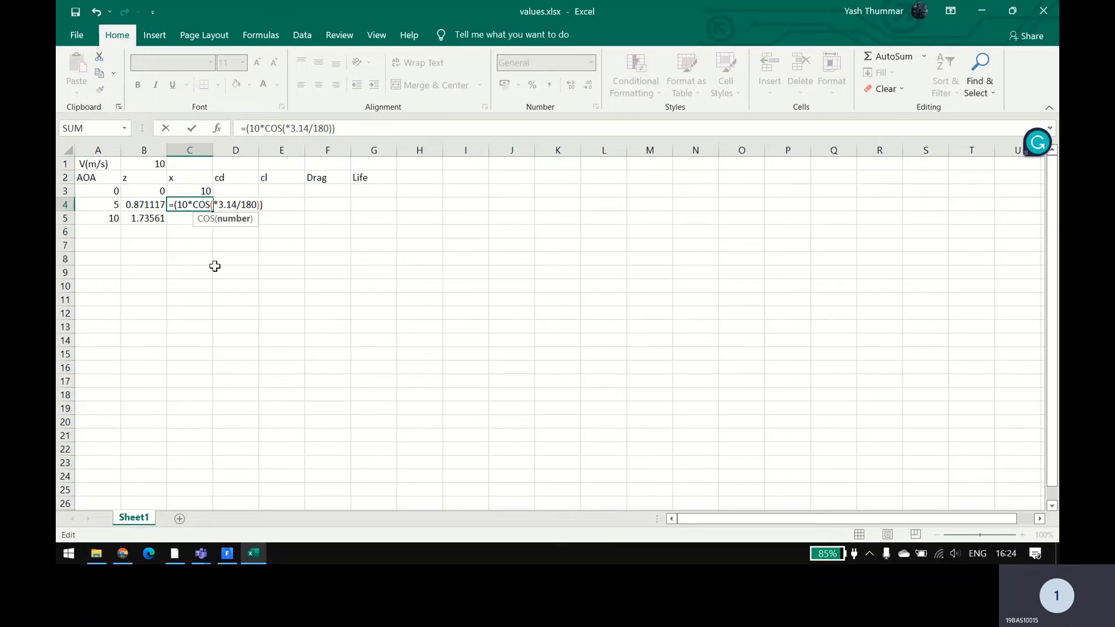
type("A4")
key("Return")
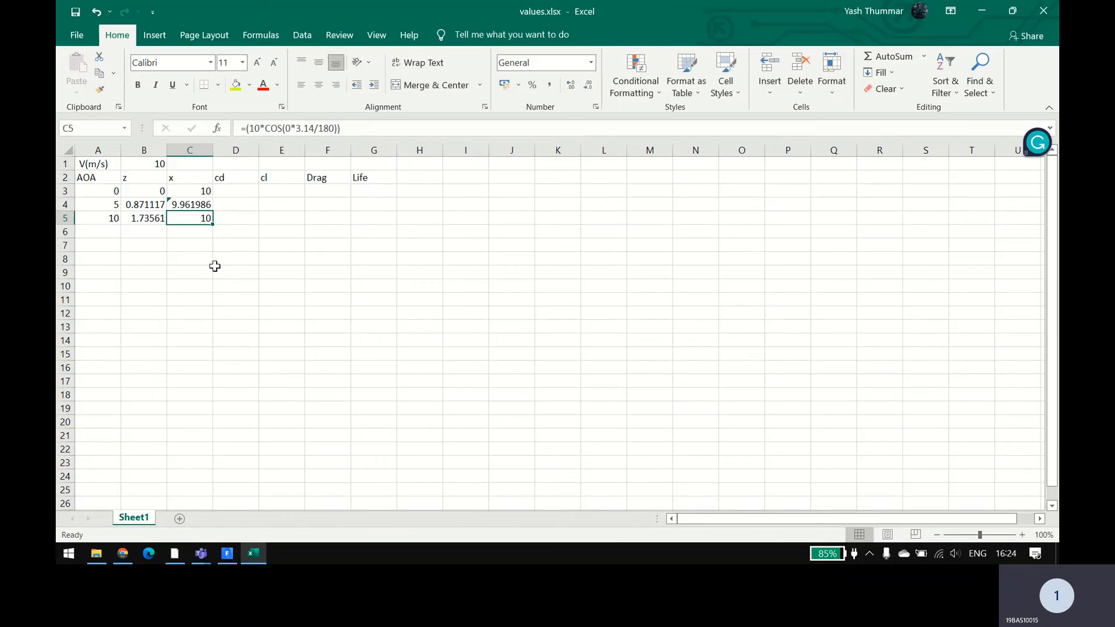
Step: Change the angle in the cosine argument of cell C5's formula to 10
double_click(187, 221)
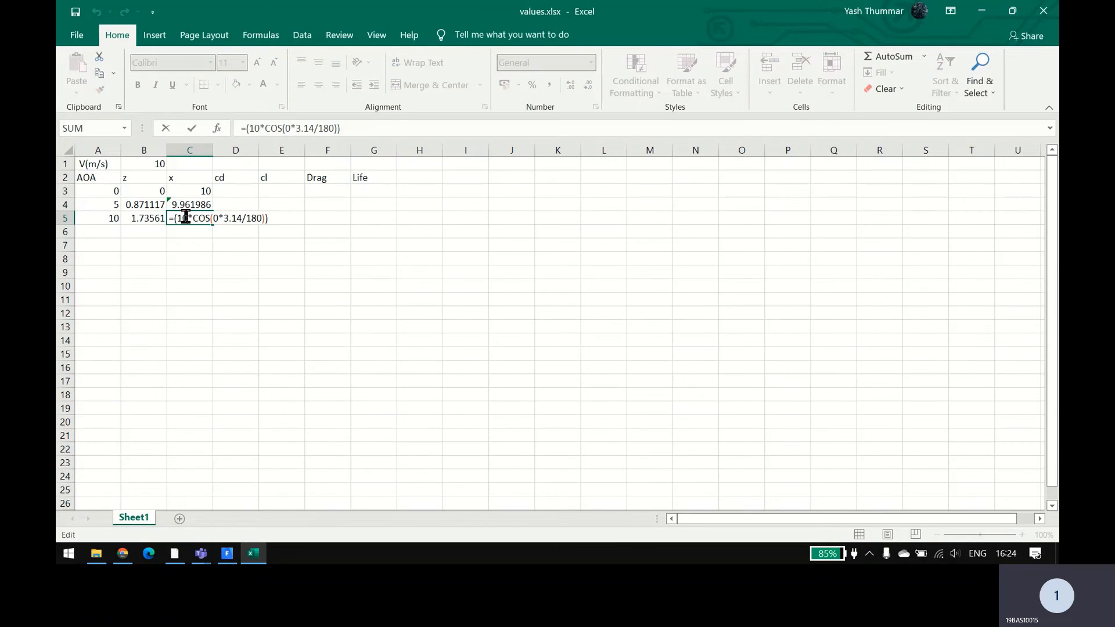
left_click(217, 219)
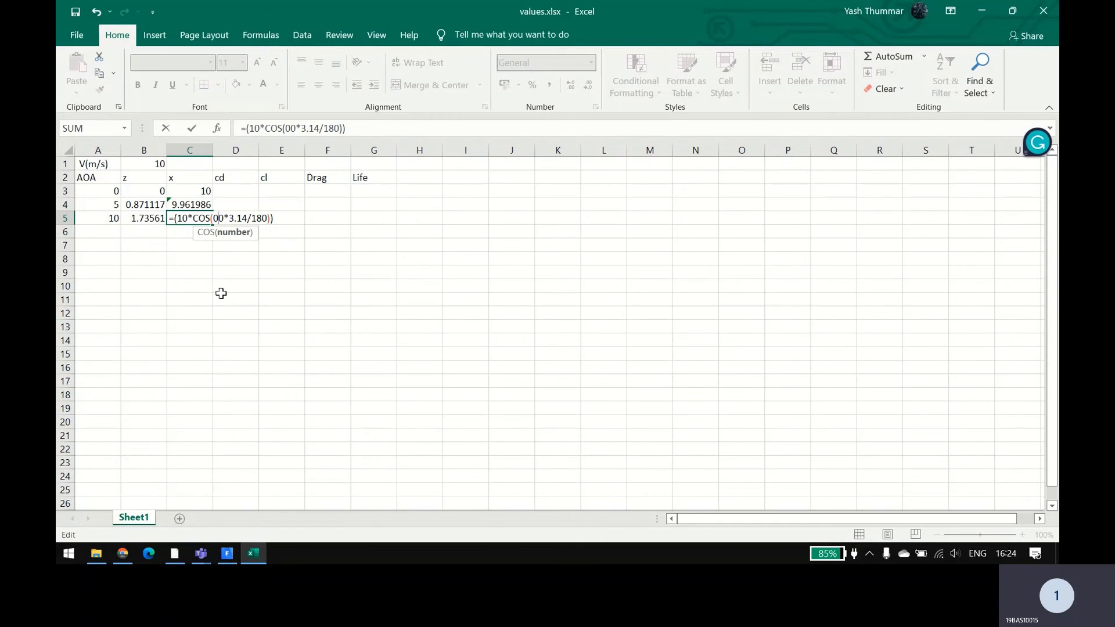
type("1")
key("Return")
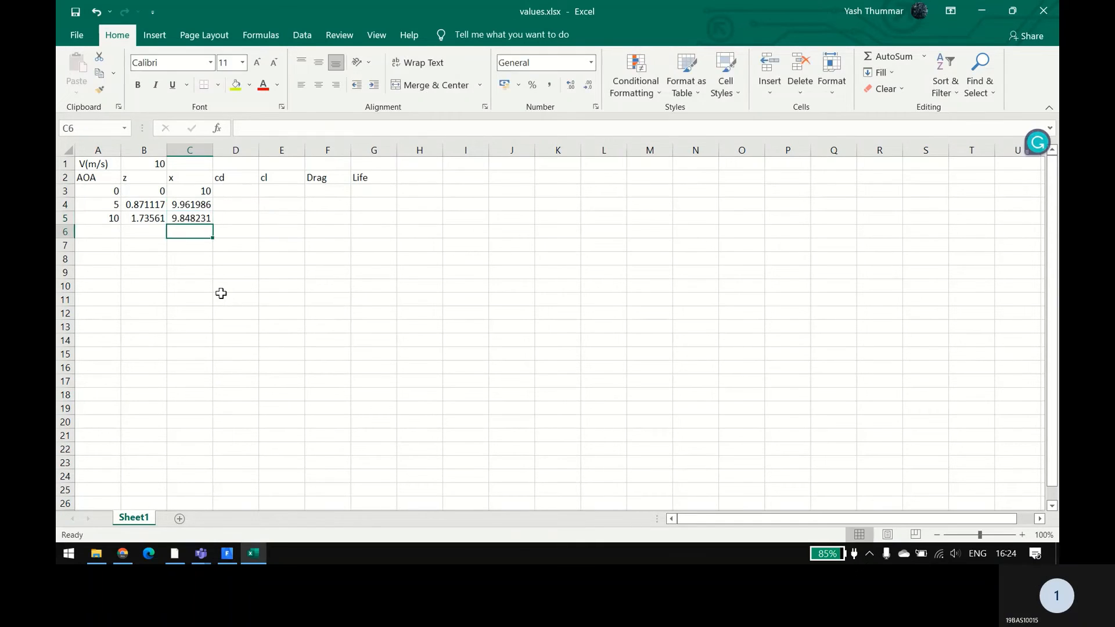
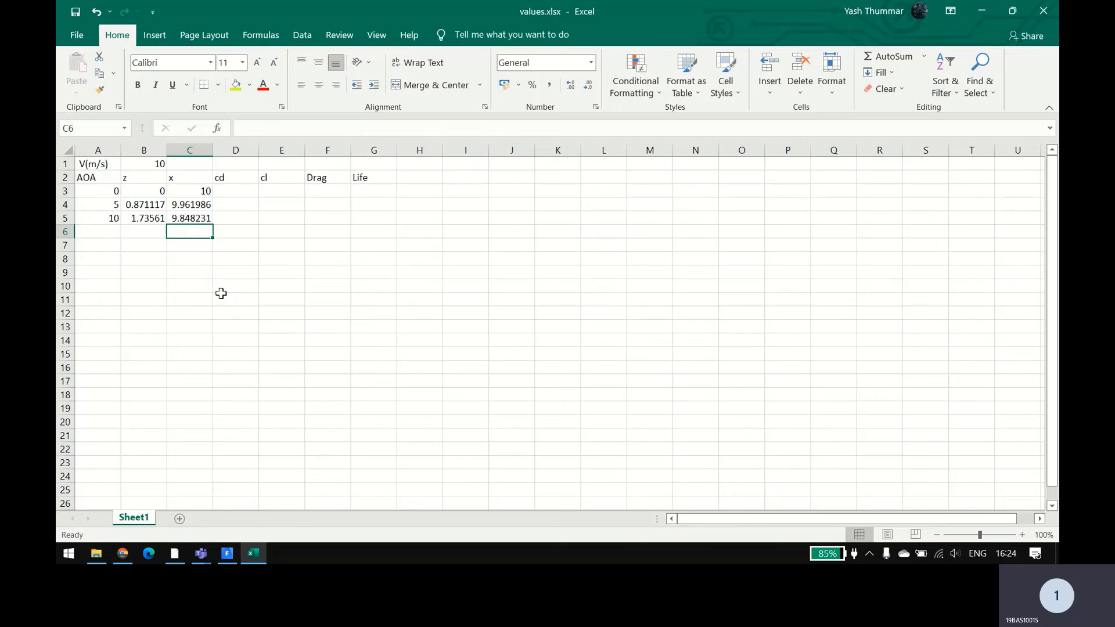
Step: Check the progress of the running calculation in Fluent, and return to the Excel workbook
left_click(222, 298)
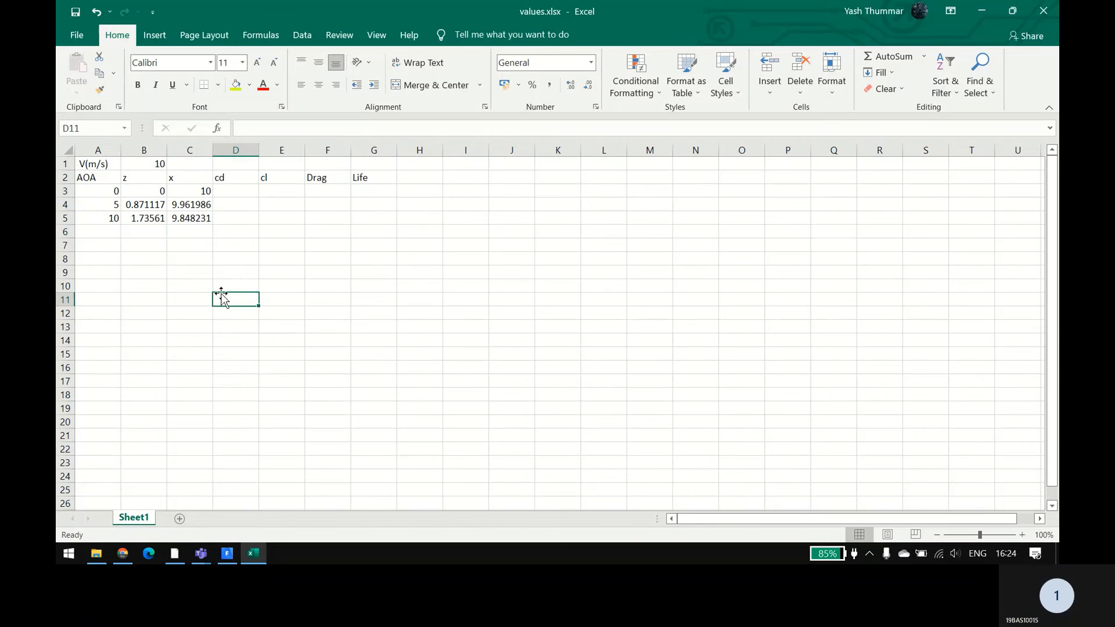
key("alt+Tab")
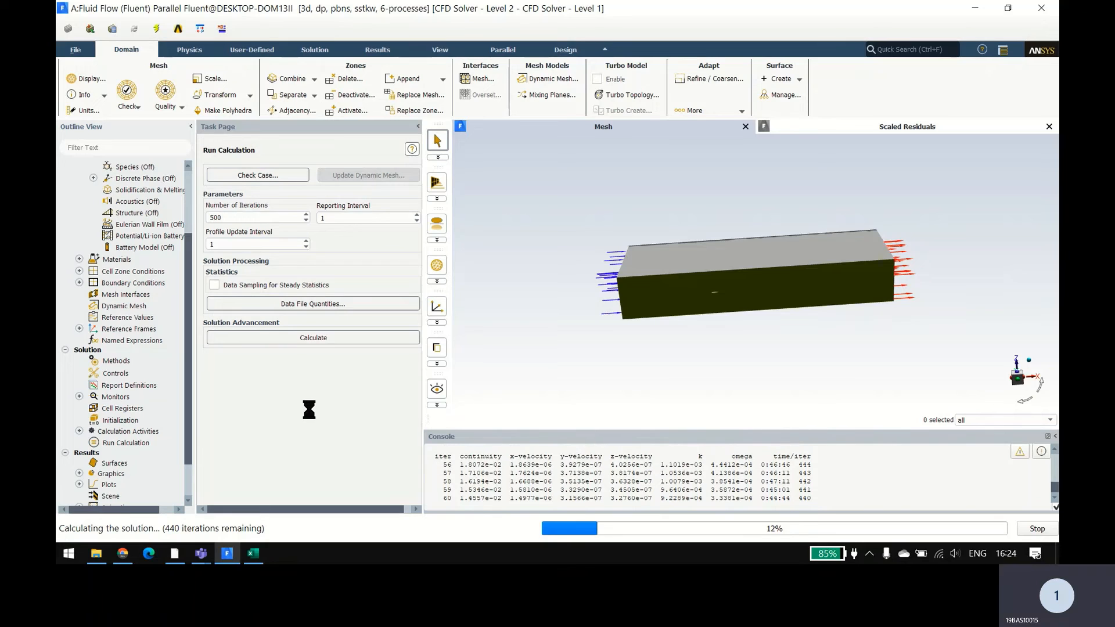
key("alt+Tab")
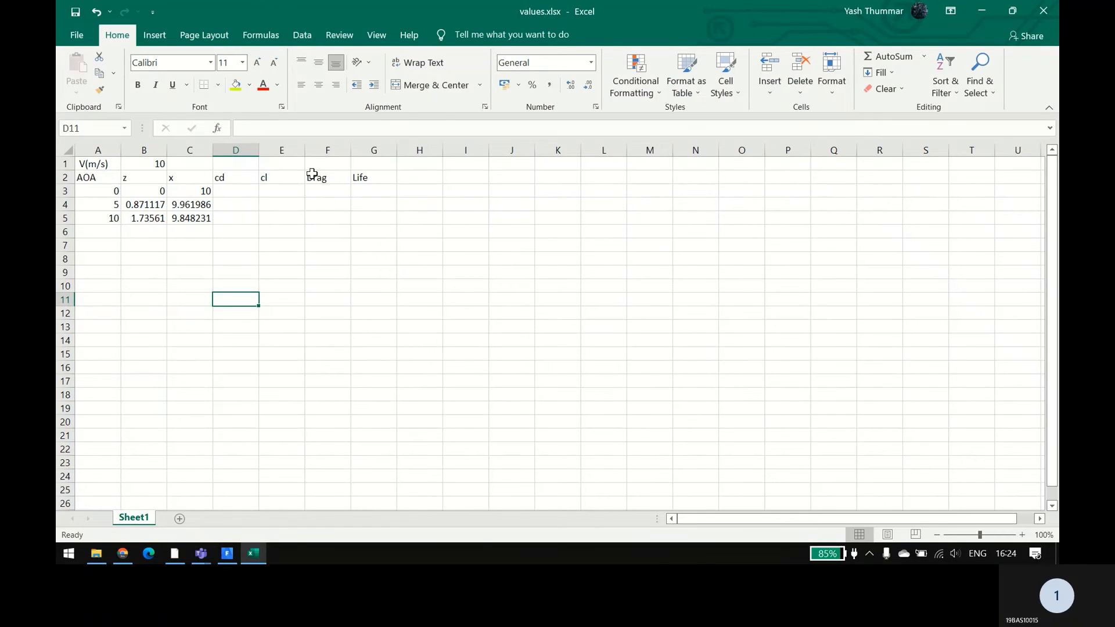
left_click(228, 188)
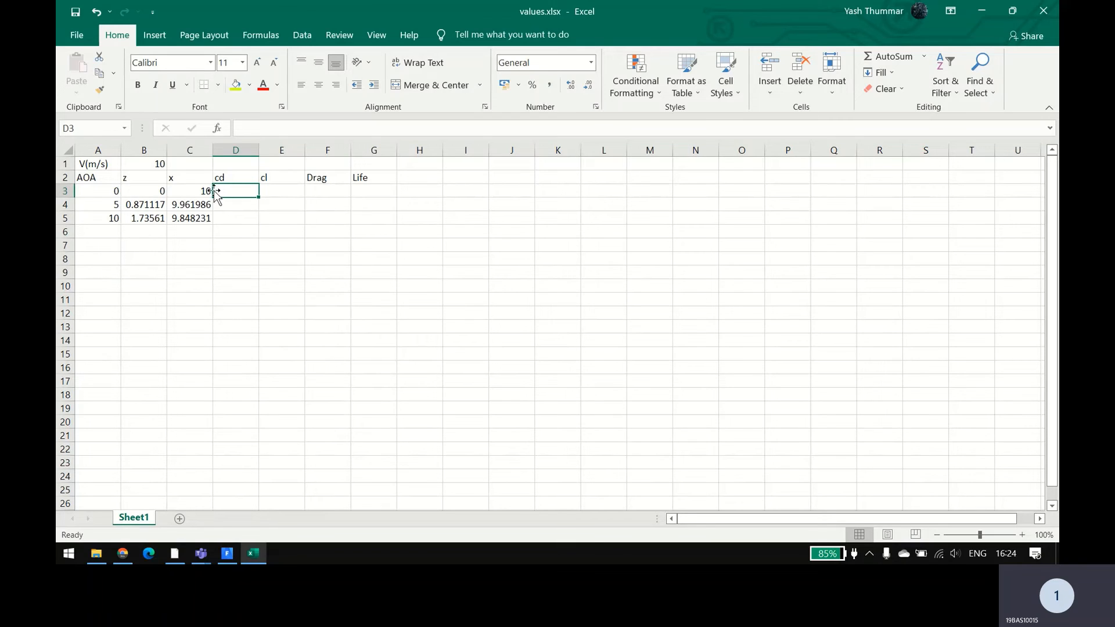
left_click(137, 193)
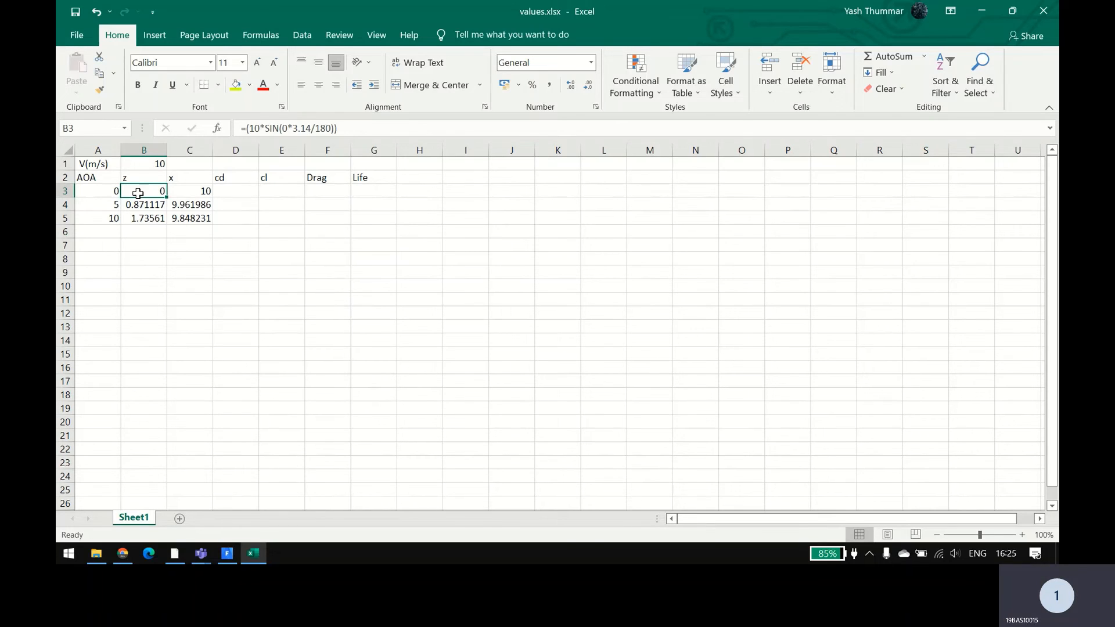
double_click(138, 193)
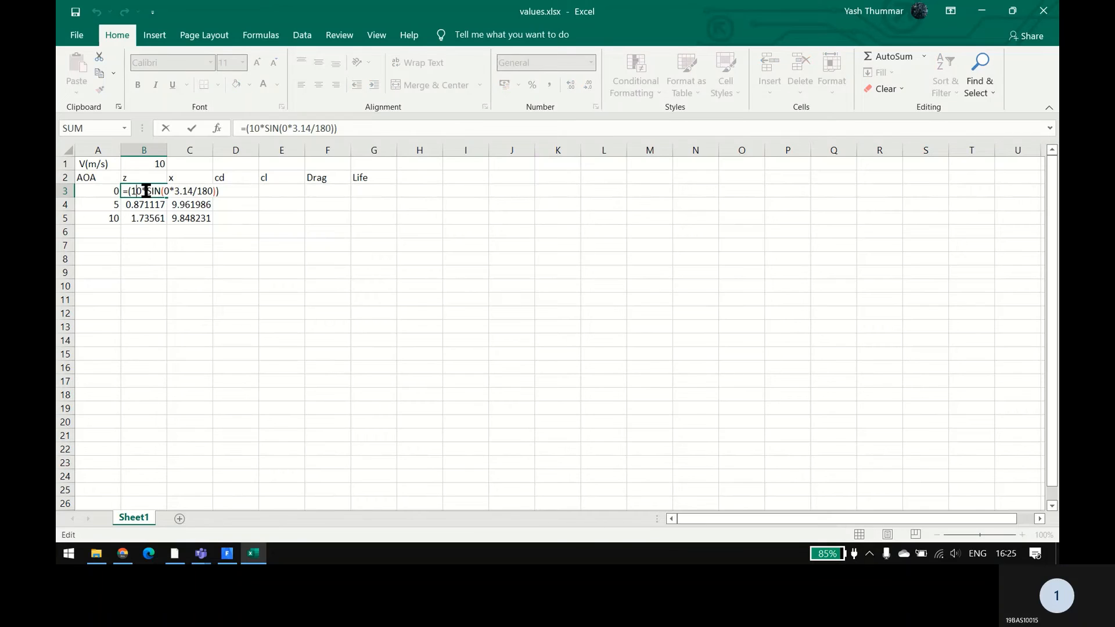
key("Escape")
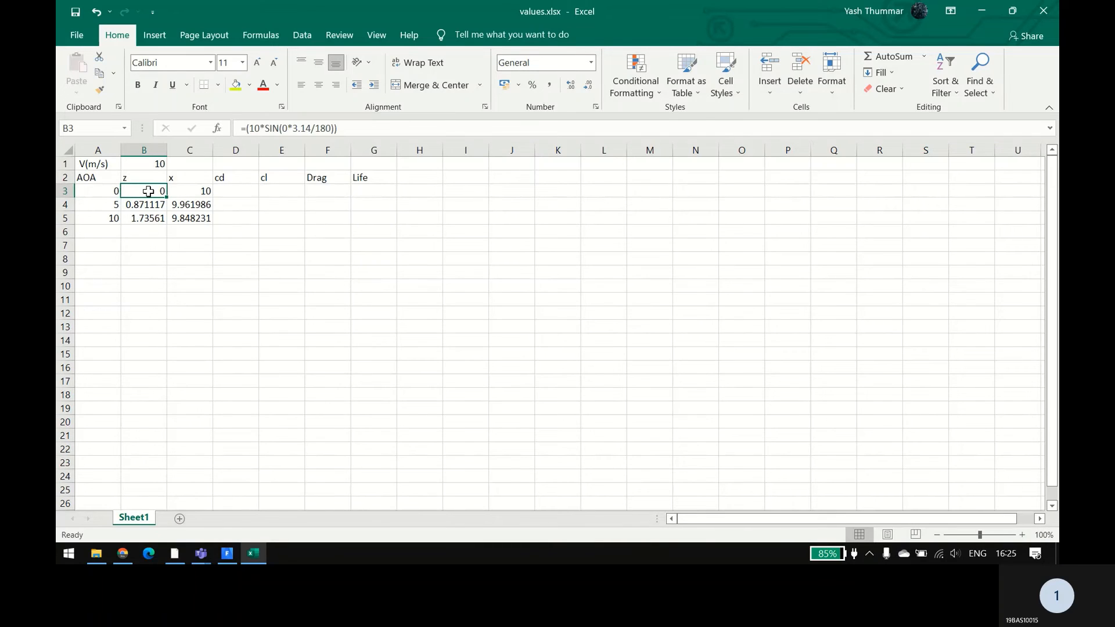
key("ctrl+c")
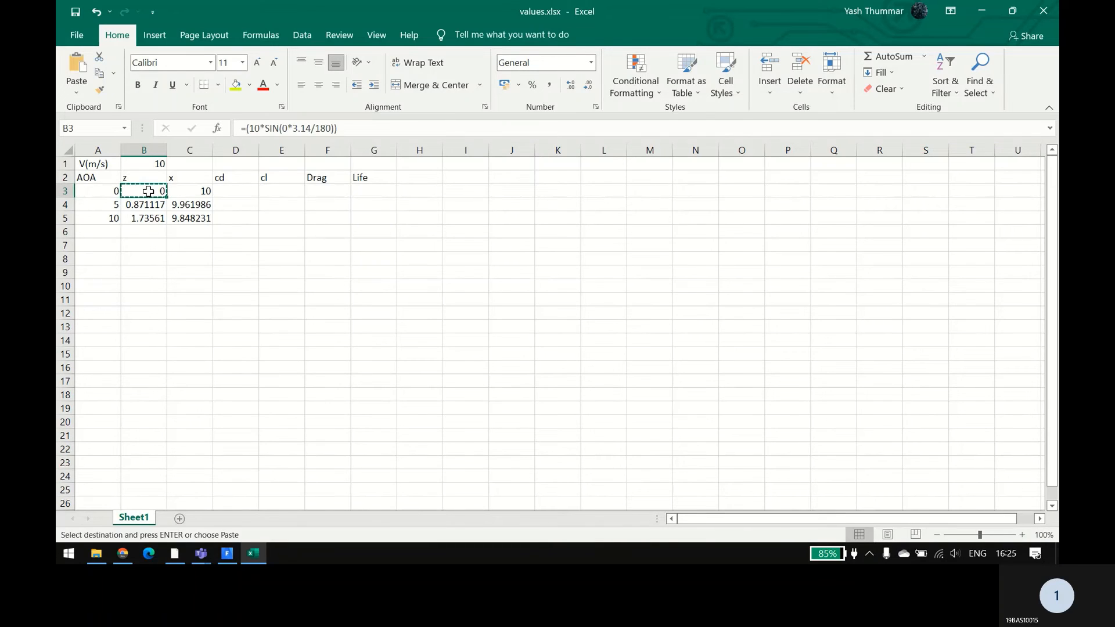
Step: Clear the cl, Drag, Life and cd headings from cells D2 through G2
left_click(277, 176)
key("Delete")
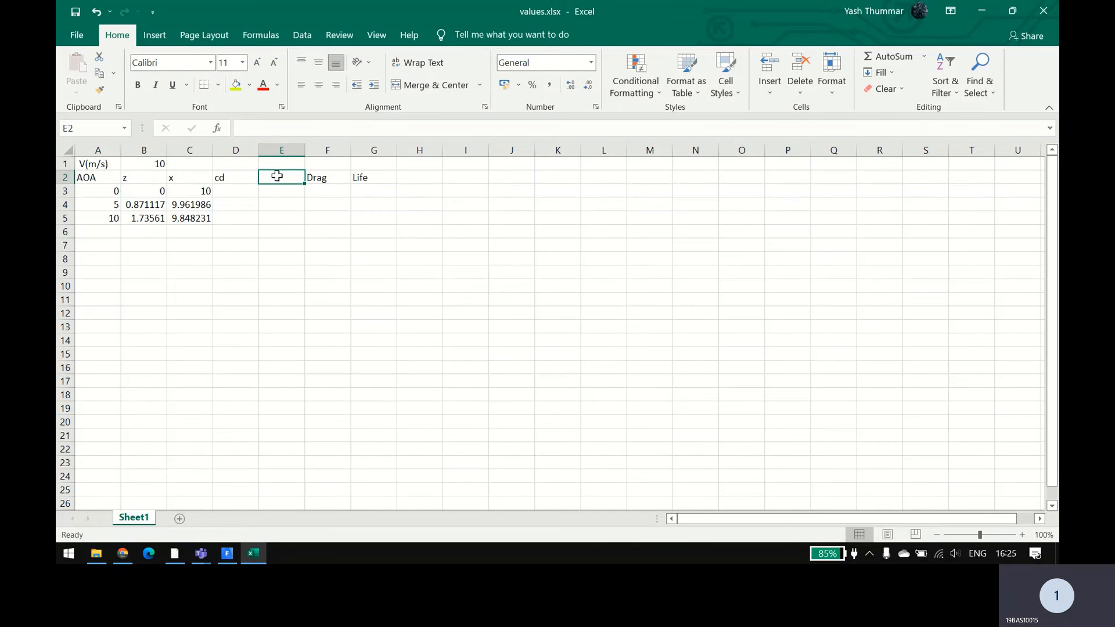
left_click(315, 174)
key("Delete")
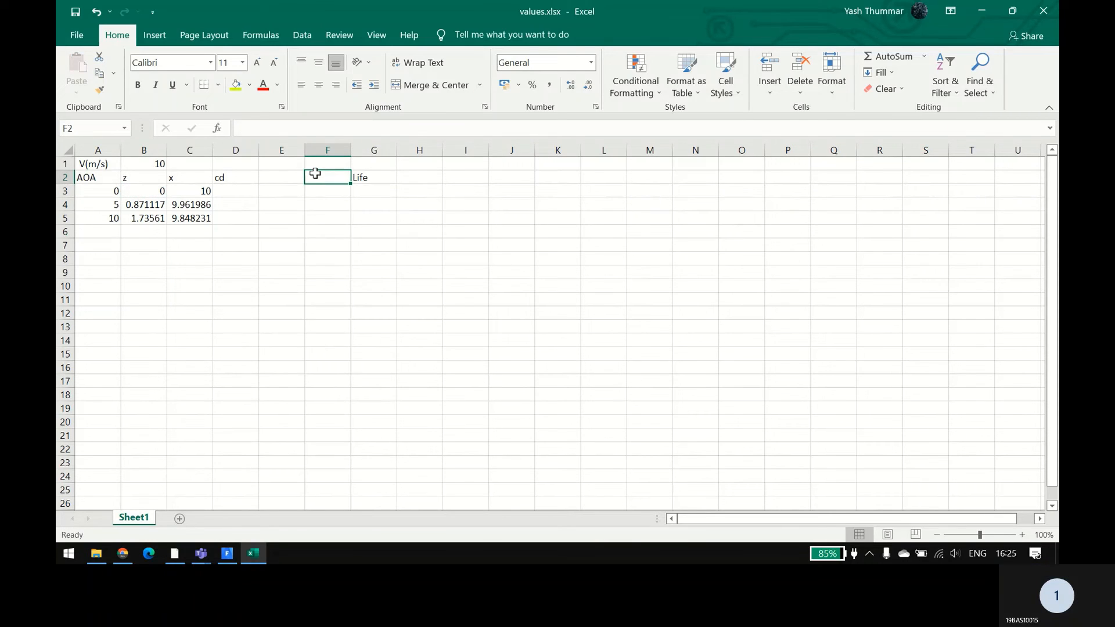
left_click(360, 176)
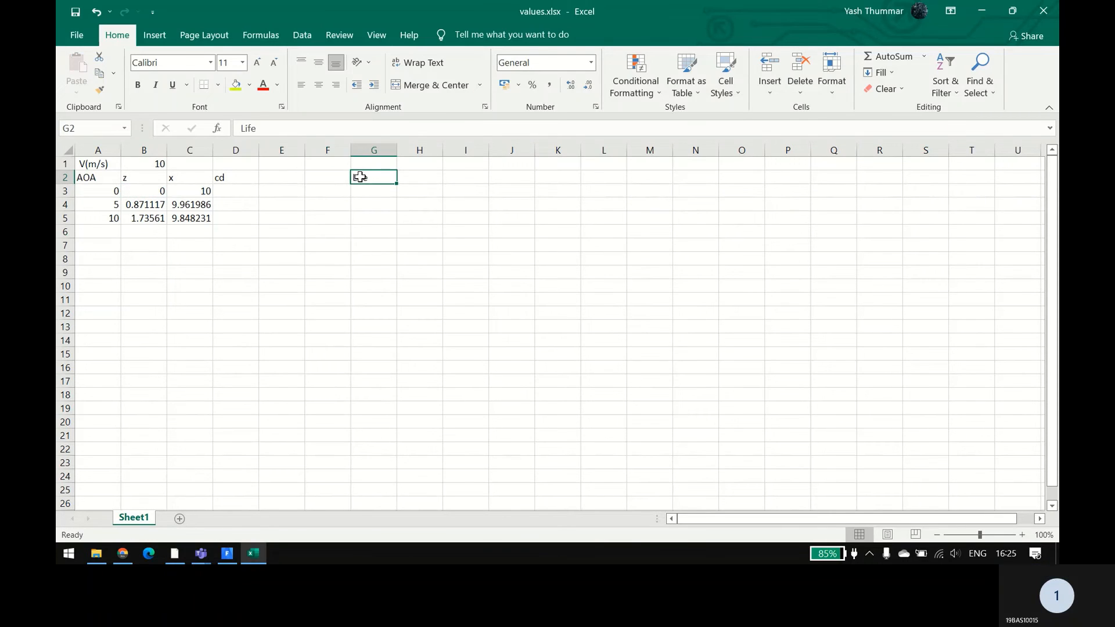
left_click(232, 177)
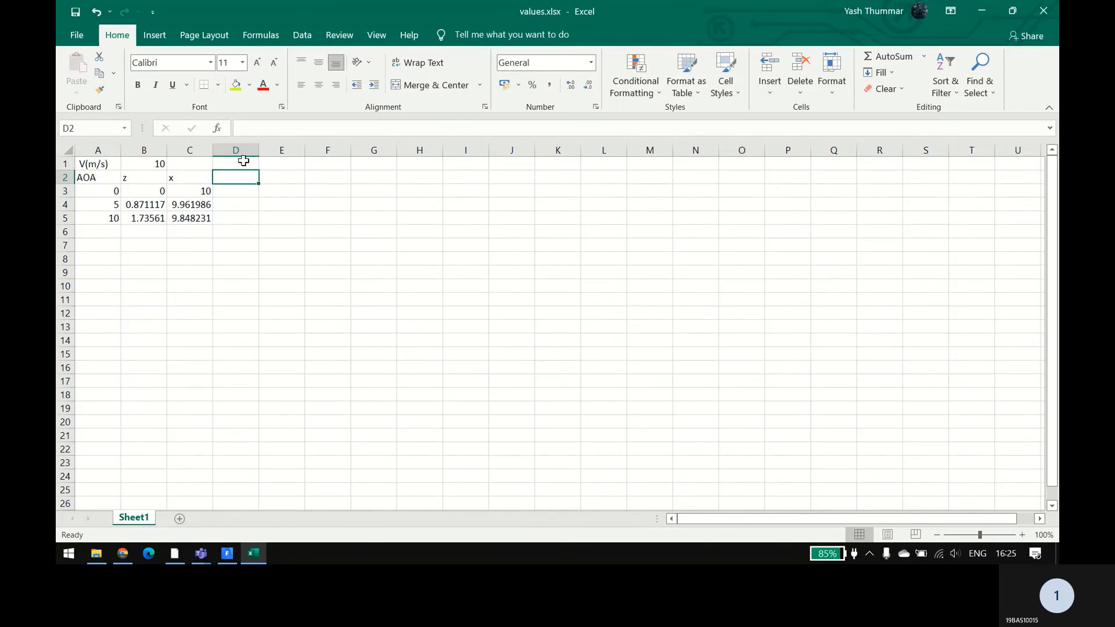
left_click(242, 163)
type("cd")
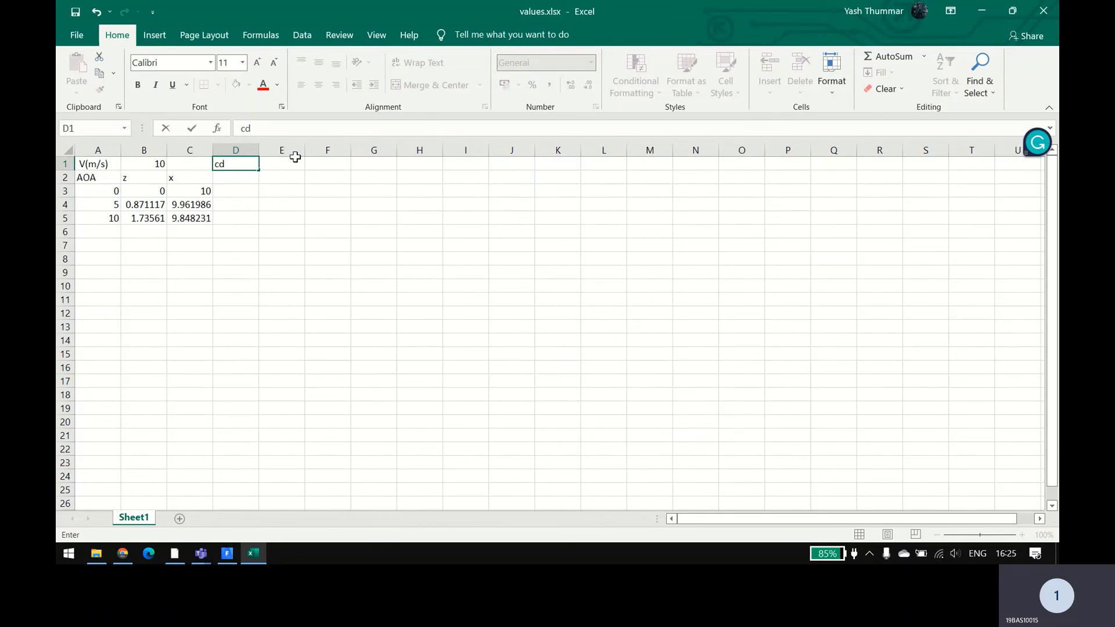
left_click(270, 165)
key("Left")
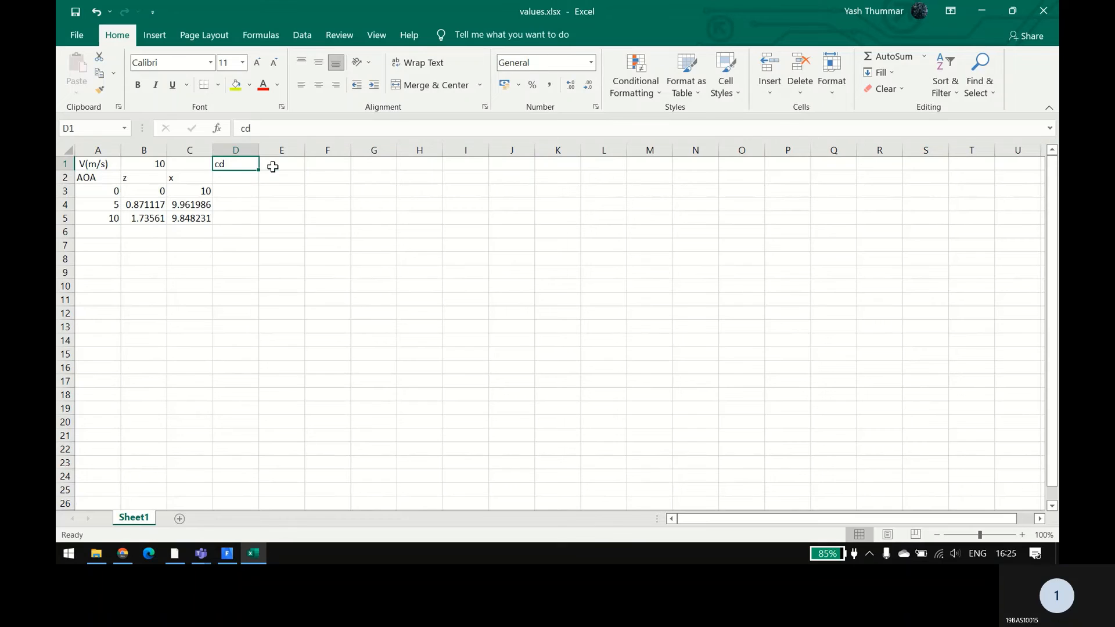
key("BackSpace")
Step: Enter the heading cd in cell E1, with the subheadings z in E2 and x in F2
left_click(273, 167)
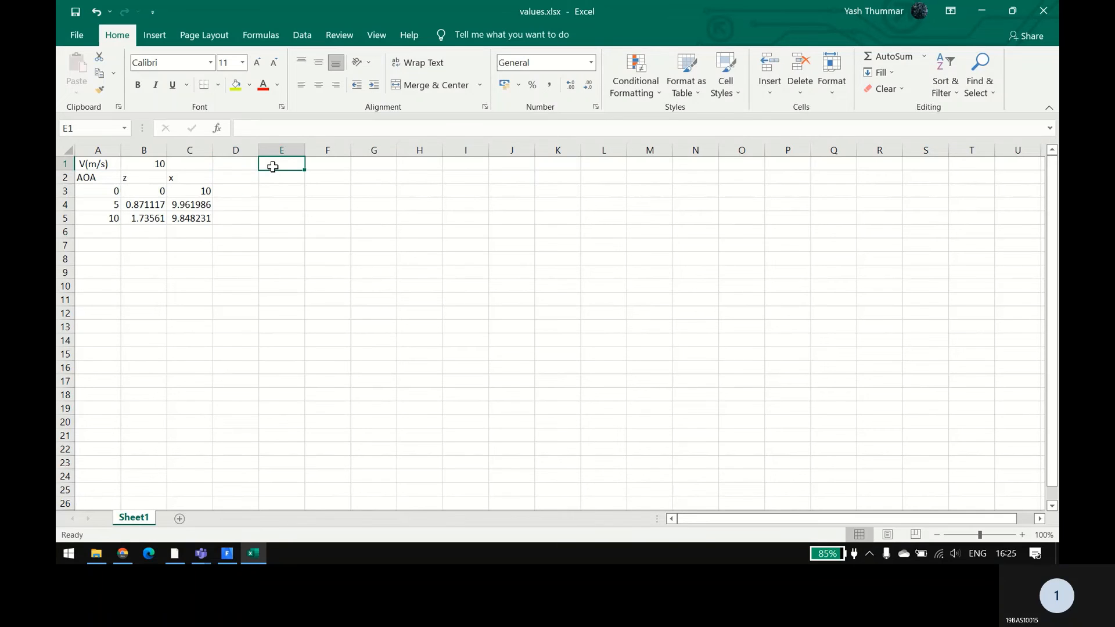
type("cd")
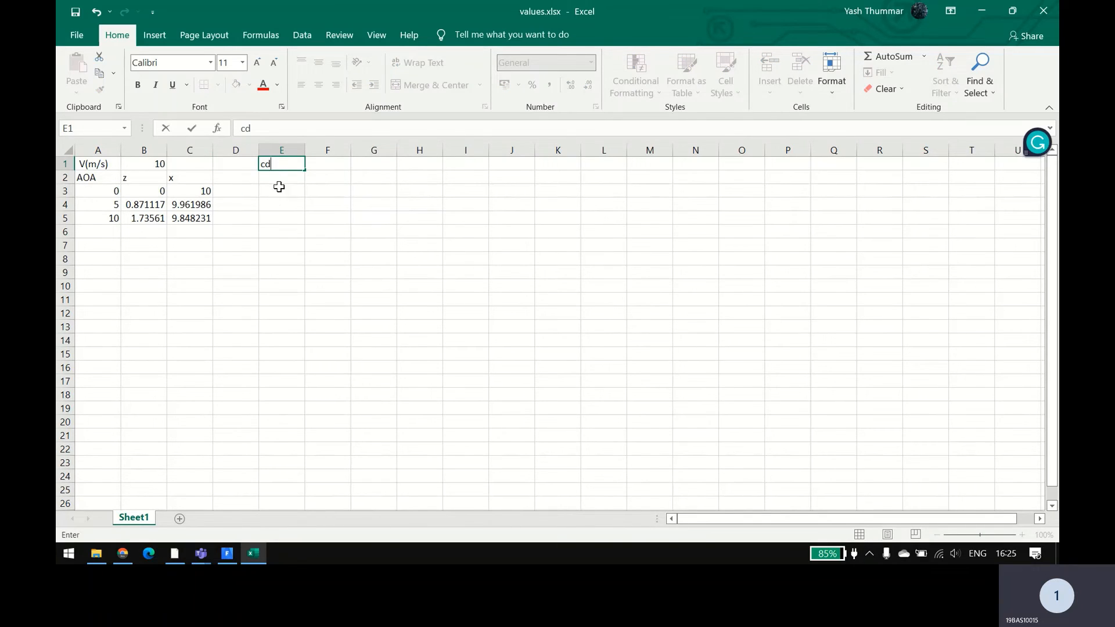
double_click(285, 177)
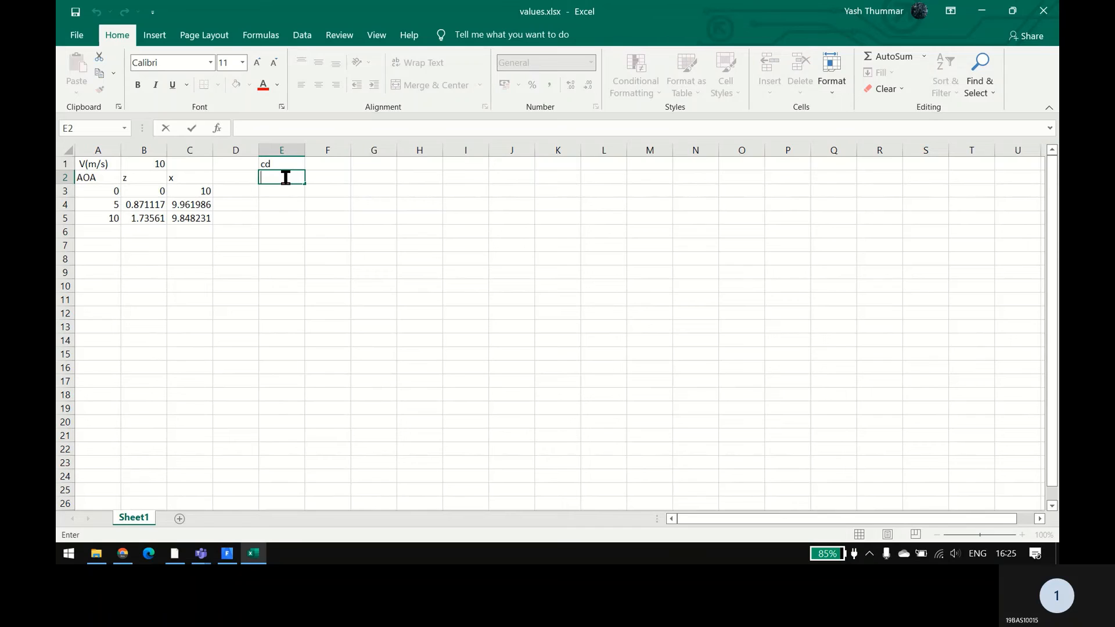
type("z")
left_click(321, 175)
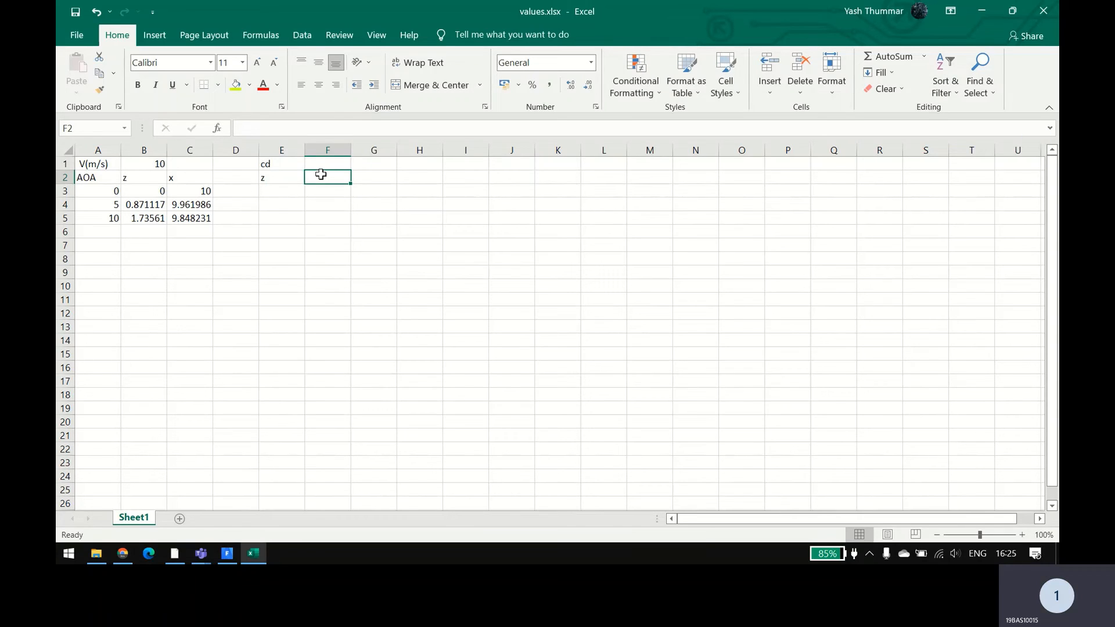
type("z")
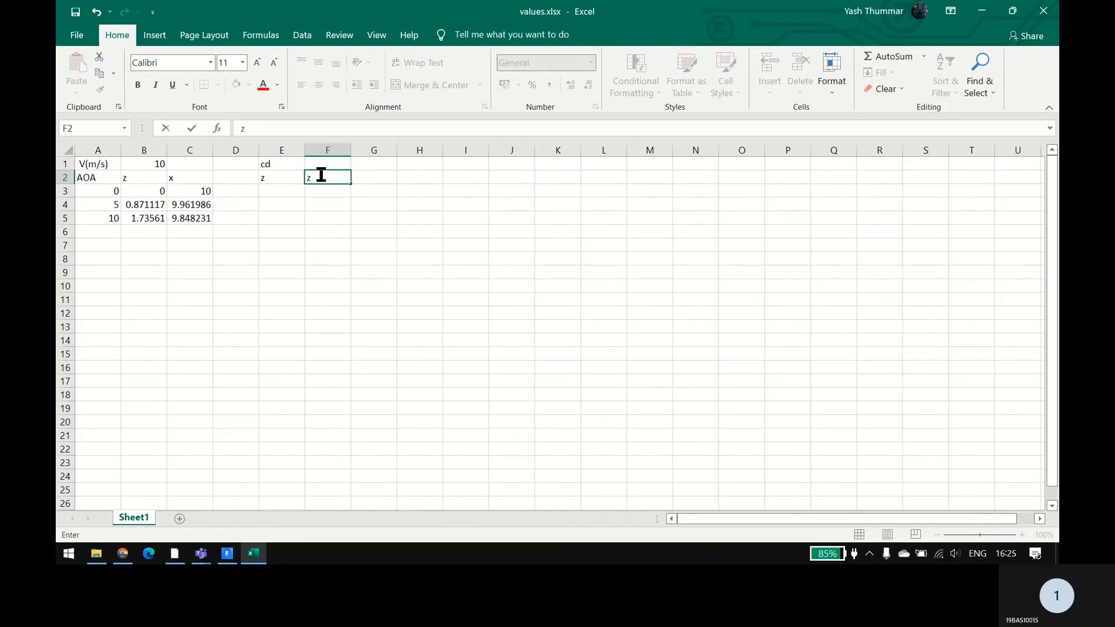
type("x")
left_click(281, 188)
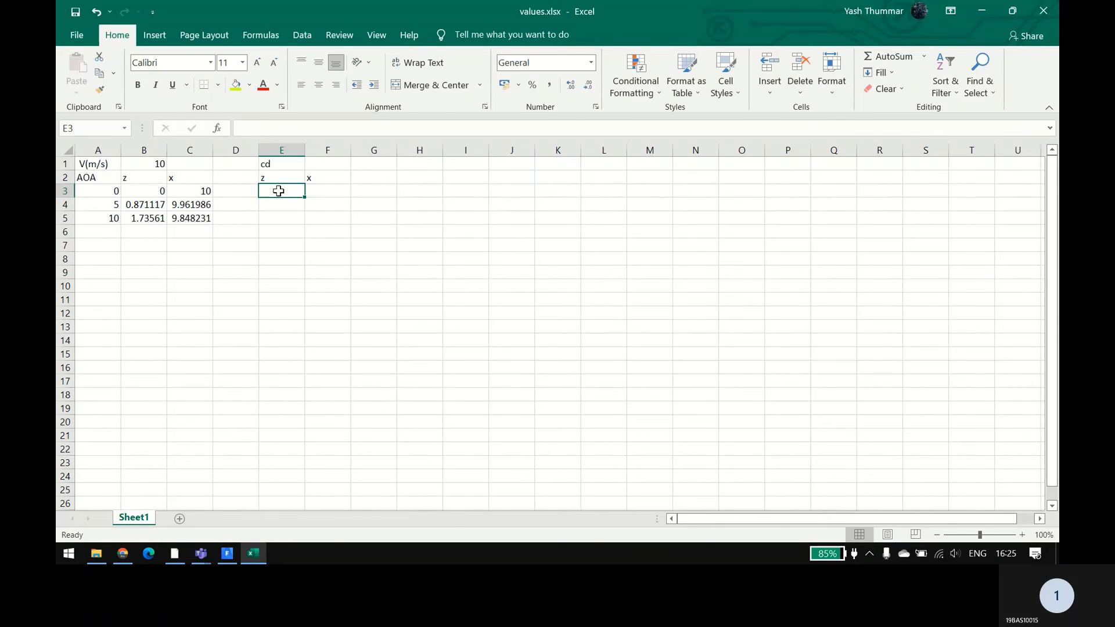
Step: Copy the velocity component formulas in B3:C5 into the cd block starting at cell E3
left_click(155, 192)
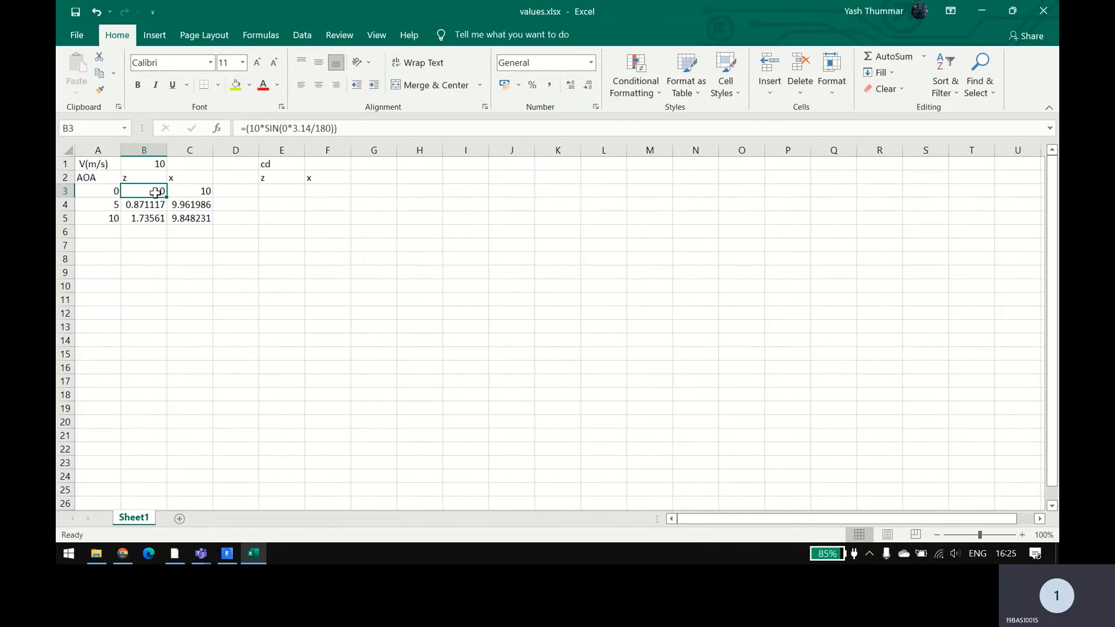
key("shift+Down")
key("shift+Down")
key("shift+Right")
key("shift+Right")
key("shift+Left")
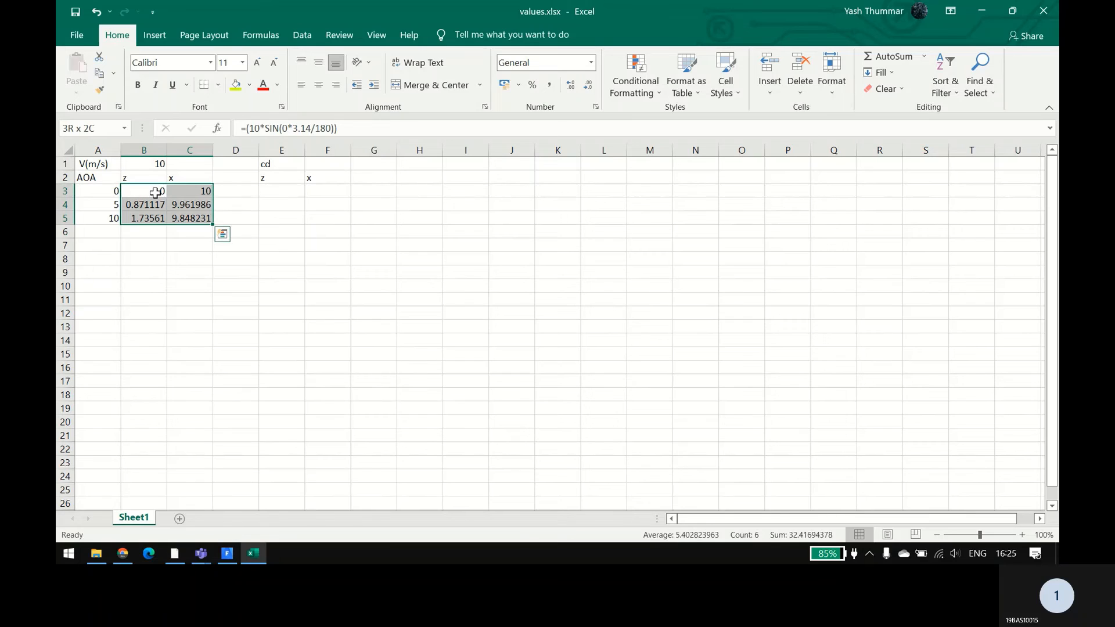
key("ctrl+c")
left_click(269, 192)
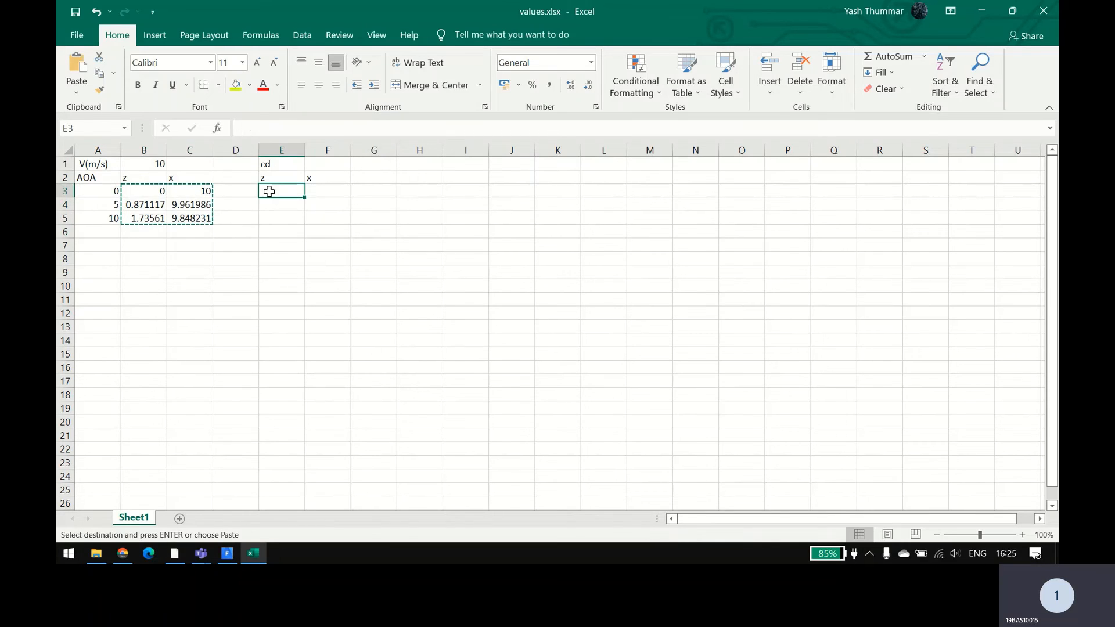
key("ctrl+v")
Step: Remove the 10* multiplier from the sine formula in cell E3
double_click(274, 192)
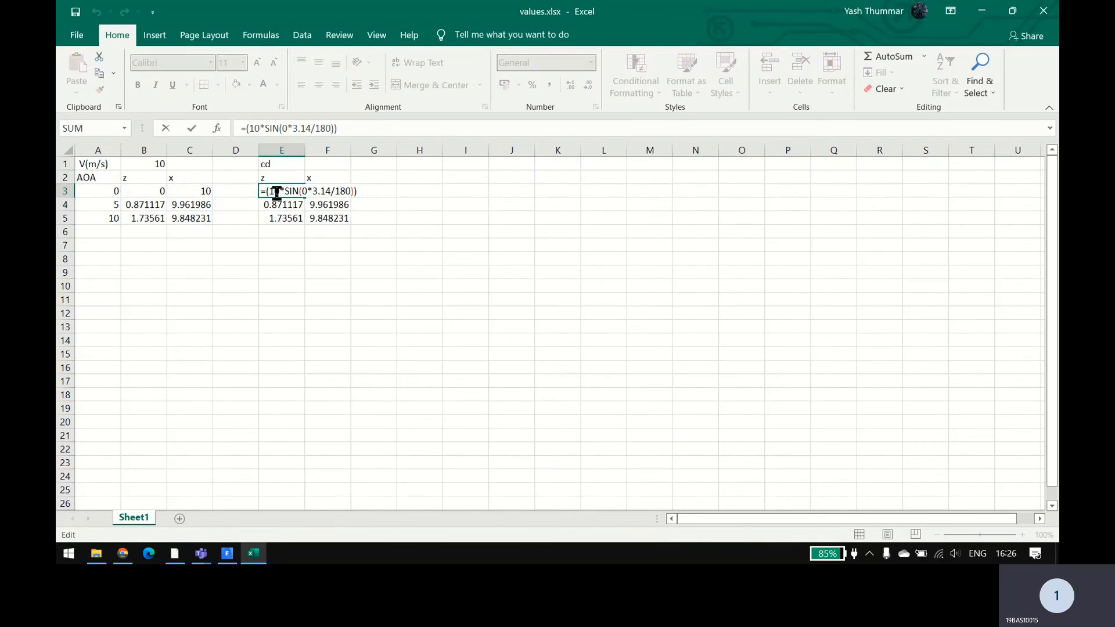
left_click_drag(284, 193, 267, 193)
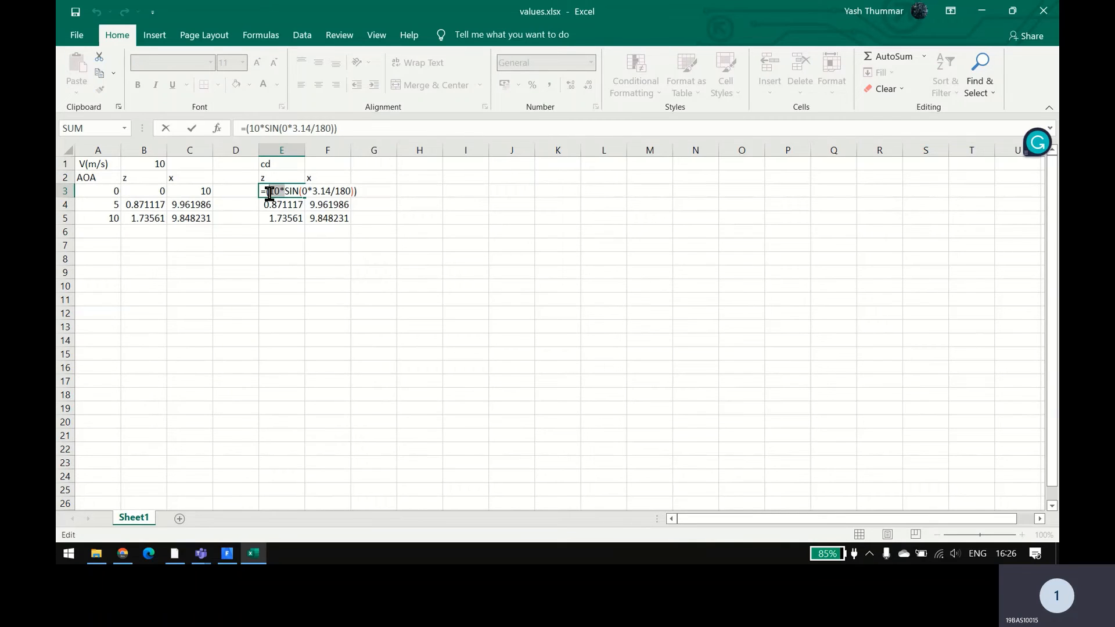
key("BackSpace")
key("Return")
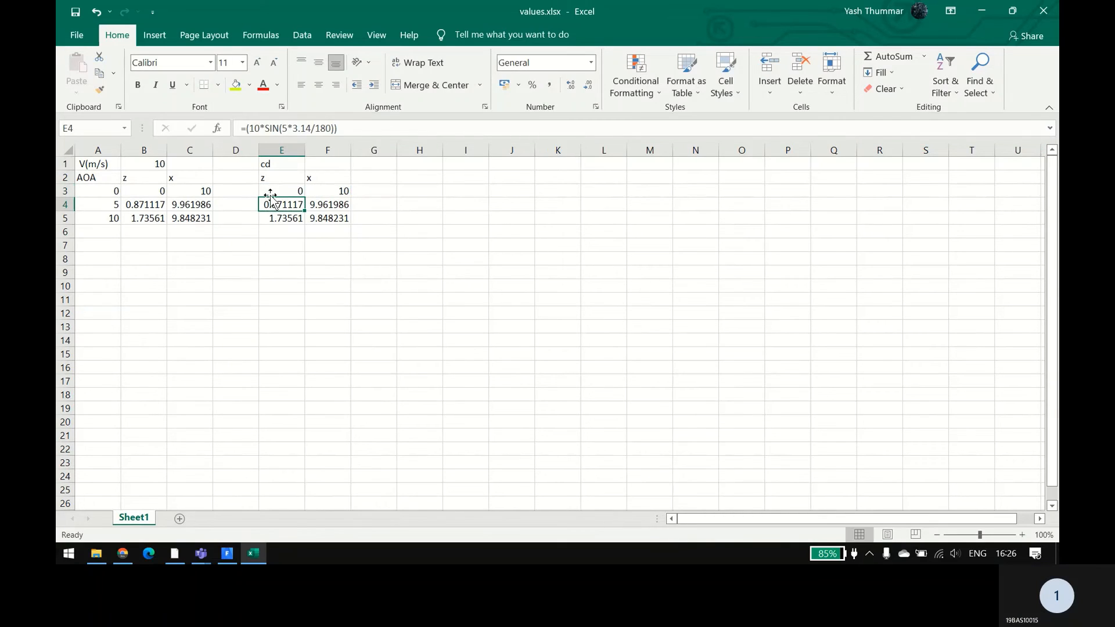
Step: Delete the 10* multiplier from cell E4's formula so it calculates only the sine of the 5-degree angle
double_click(275, 205)
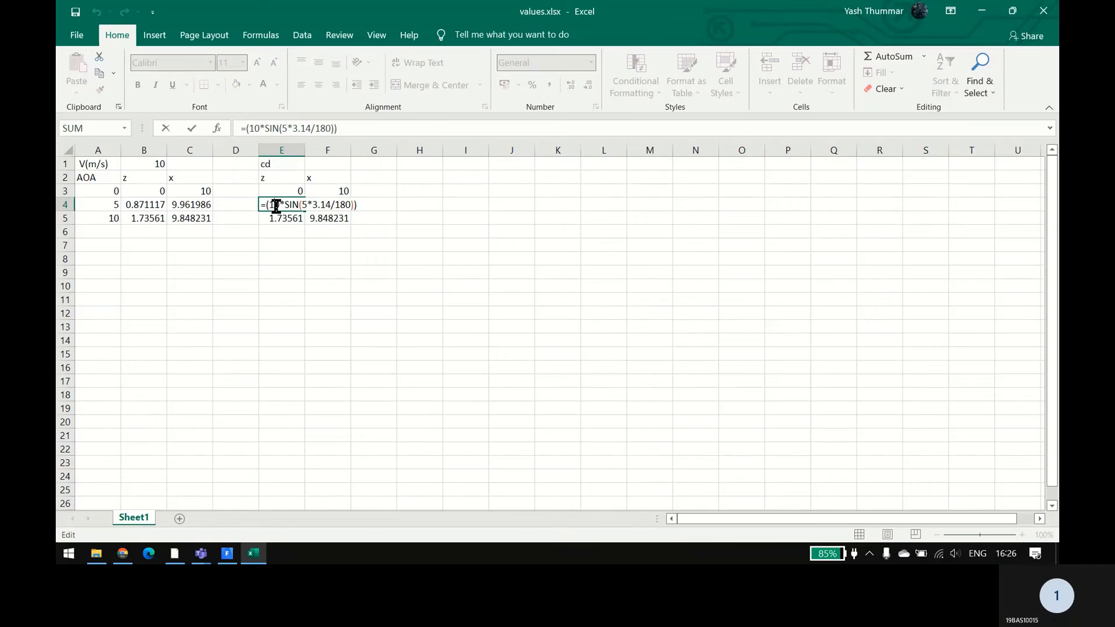
left_click_drag(282, 204, 269, 205)
key("BackSpace")
key("Return")
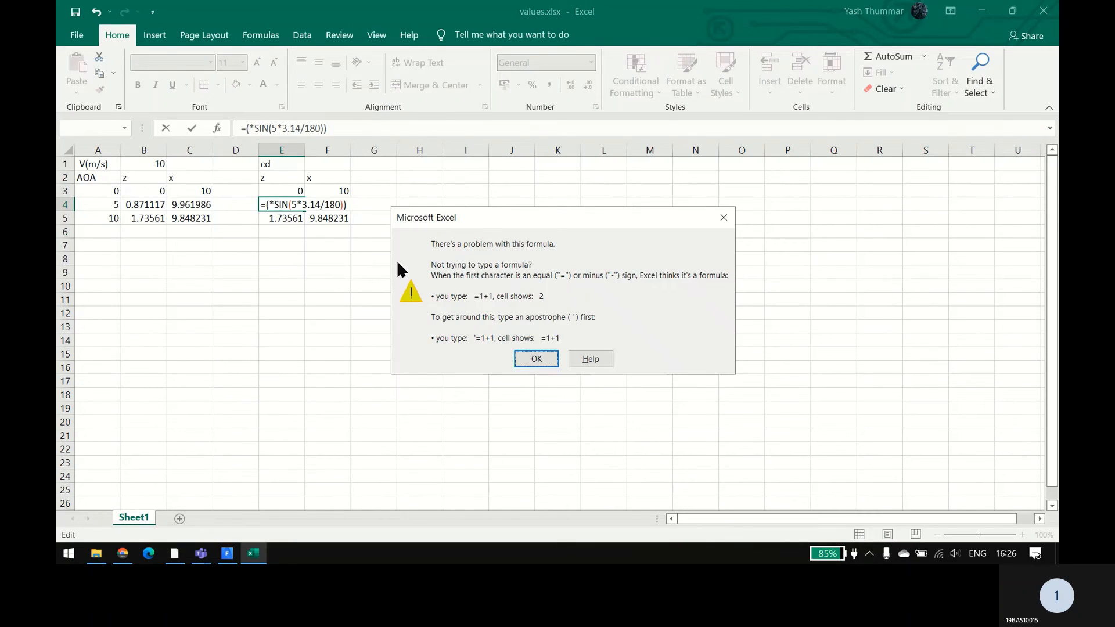
left_click(723, 217)
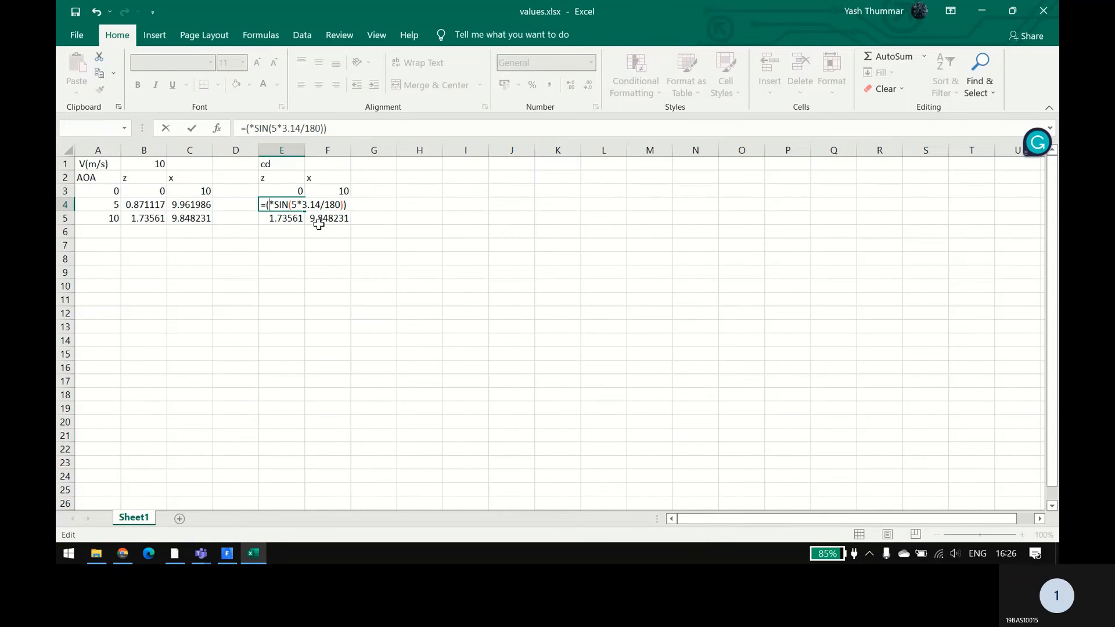
key("BackSpace")
key("Return")
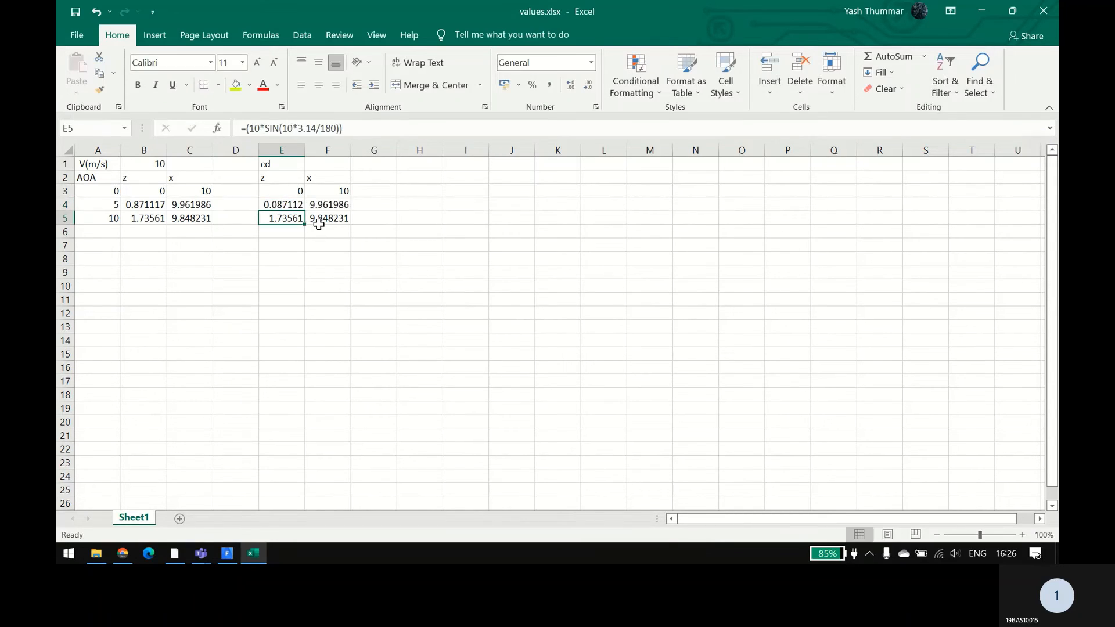
Step: Strip the 10* multiplier from cell E5's formula, giving =(SIN(10*3.14/180))
double_click(273, 219)
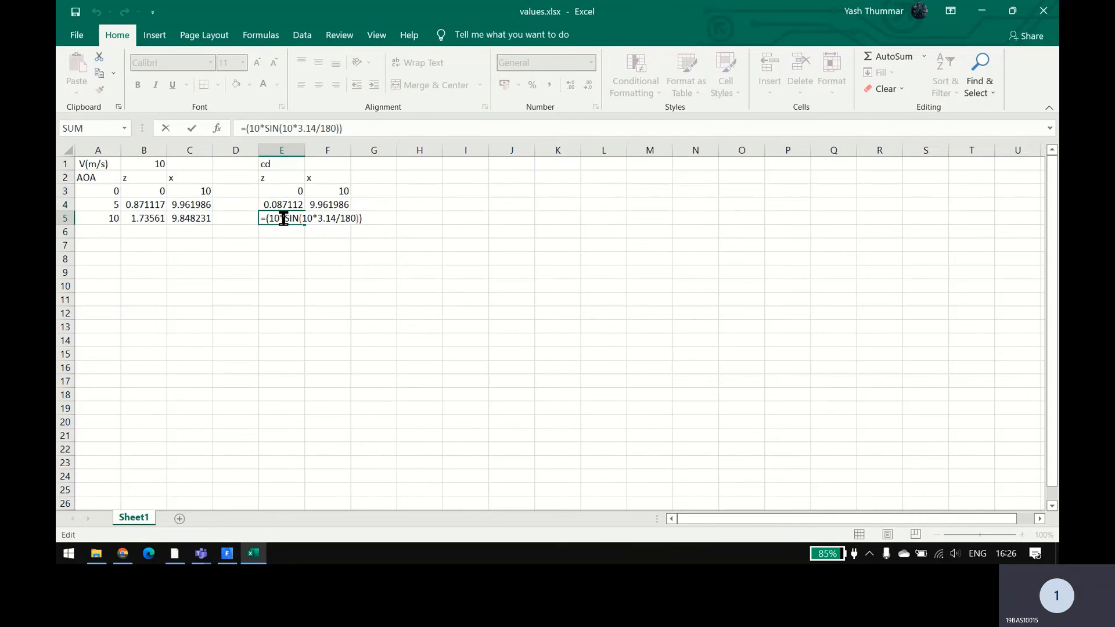
key("BackSpace")
key("BackSpace")
key("BackSpace")
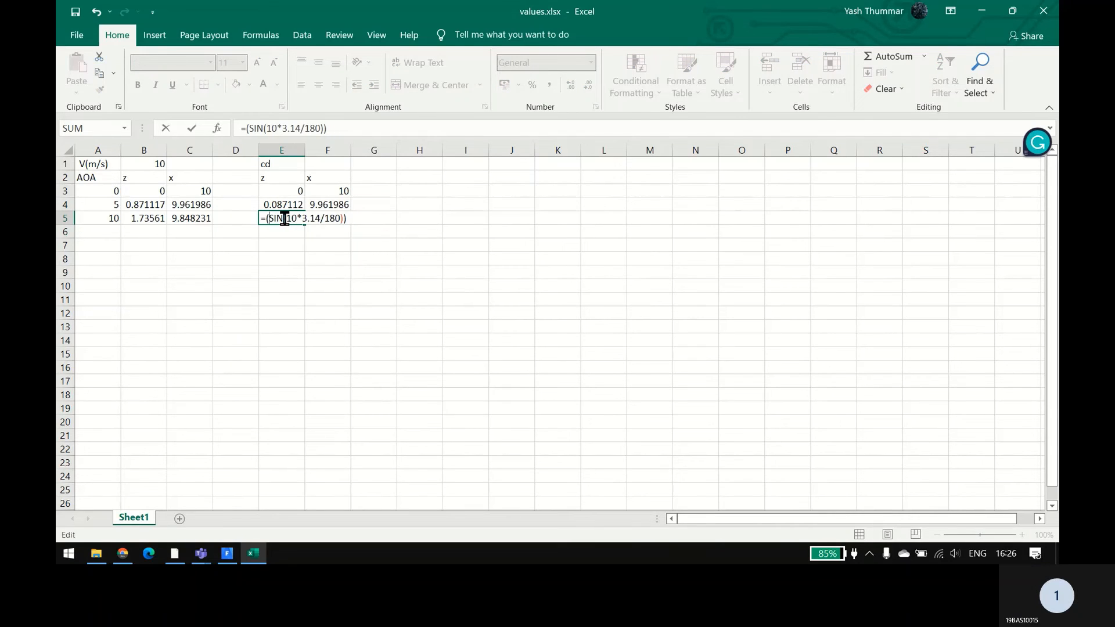
key("Return")
Step: Remove the 10* multiplier from the cosine formula in cell F3
double_click(339, 192)
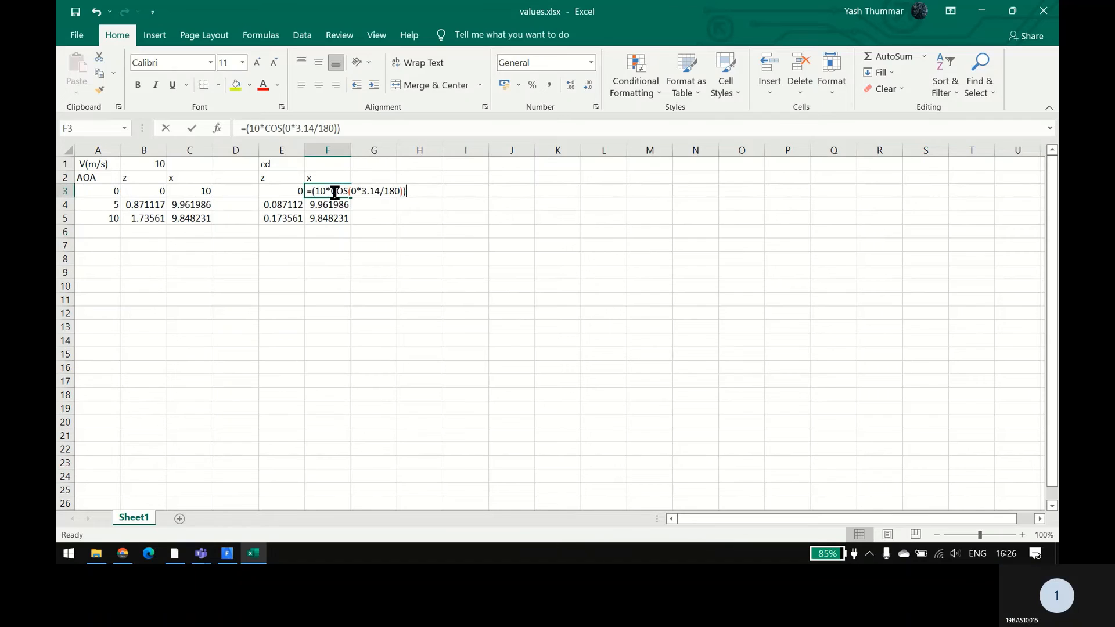
key("BackSpace")
key("BackSpace")
key("BackSpace")
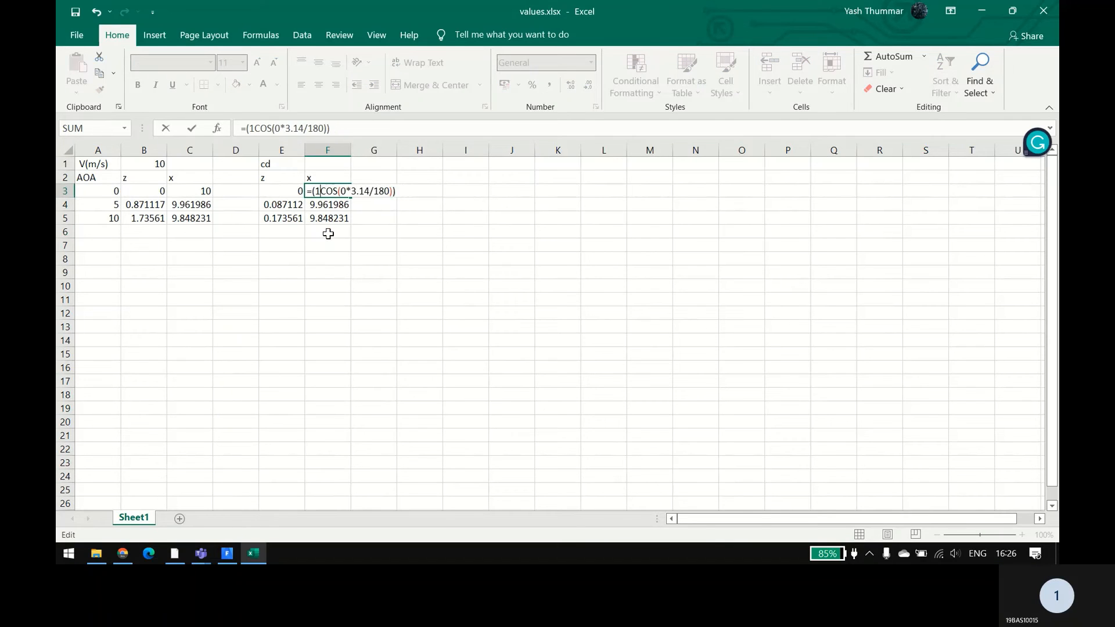
key("Return")
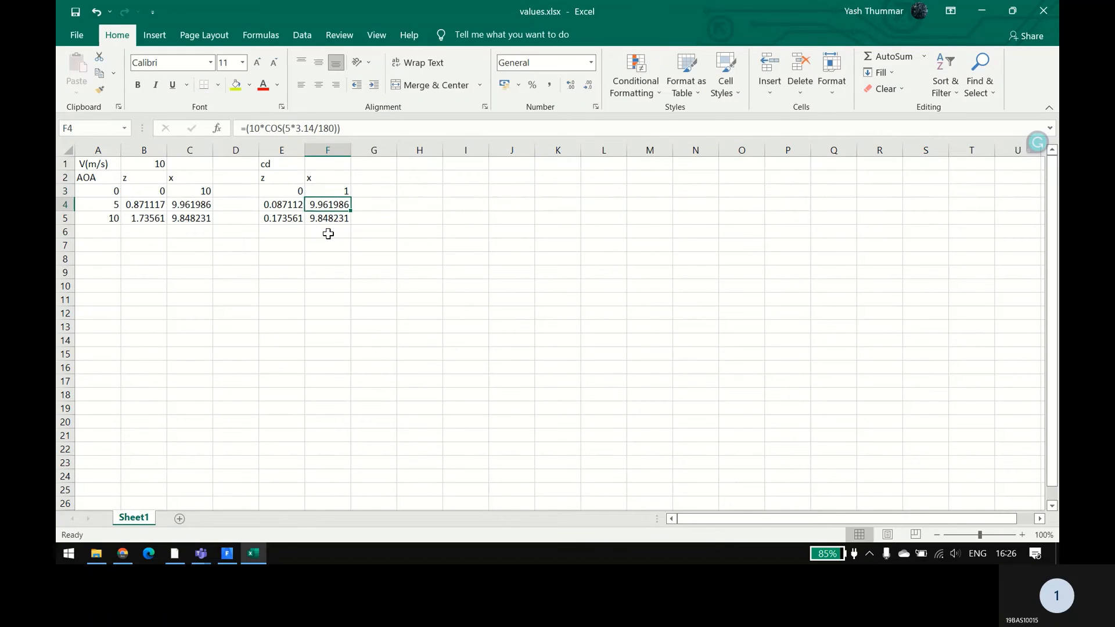
Step: Remove the 10* multiplier from the cosine formula in cell F4, leaving =(COS(5*3.14/180))
double_click(323, 205)
key("Right")
key("Right")
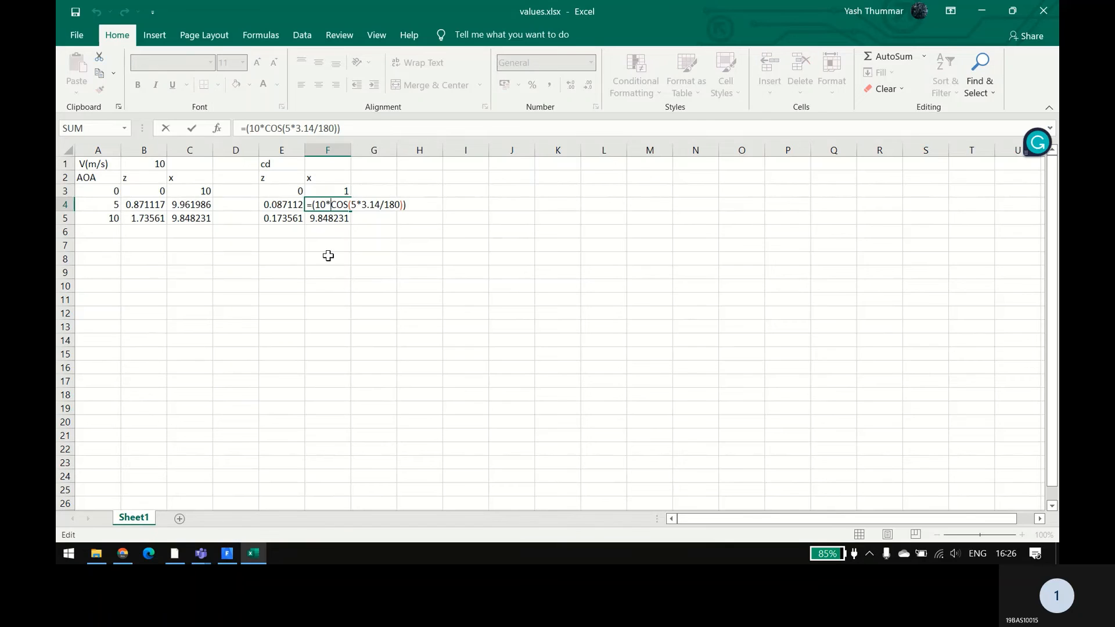
key("BackSpace")
key("BackSpace")
key("BackSpace")
key("Return")
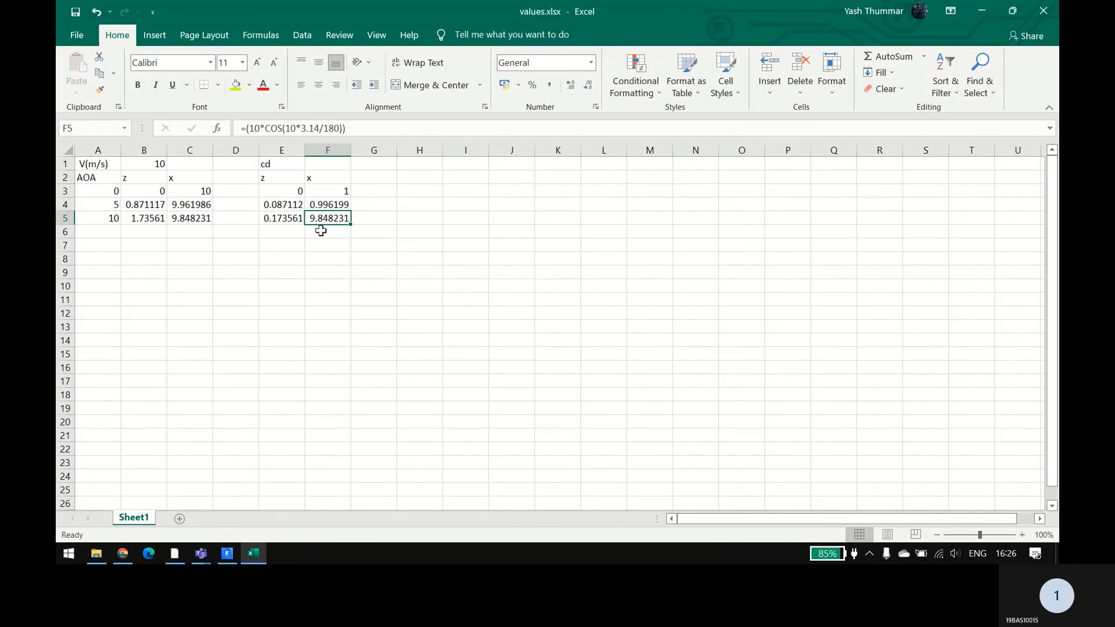
Step: Strip the 10* multiplier from cell F5 so it calculates only the cosine of the 10-degree angle
double_click(328, 217)
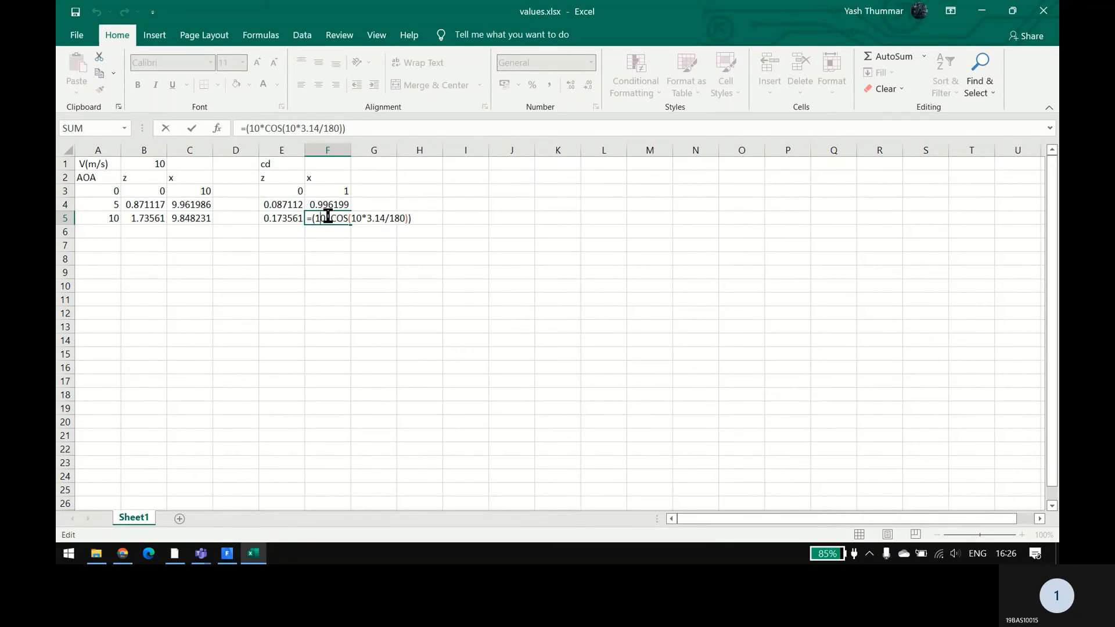
key("BackSpace")
key("BackSpace")
key("BackSpace")
left_click(326, 275)
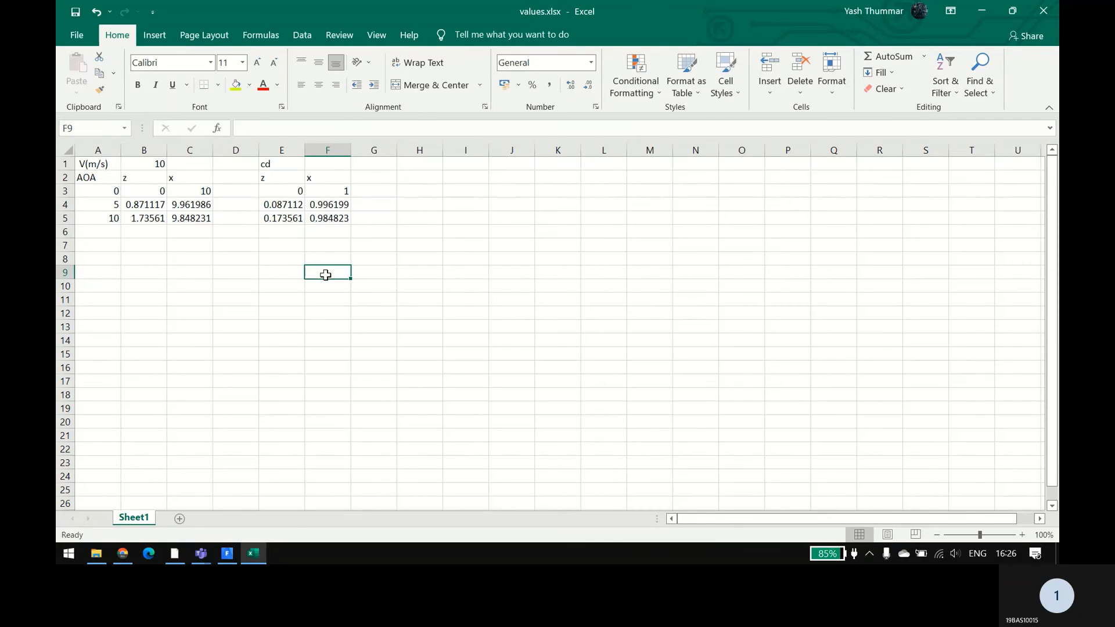
Step: Enter the heading cl in cell H1 and copy the z and x headers from E2:F2 to H2:I2
left_click(407, 164)
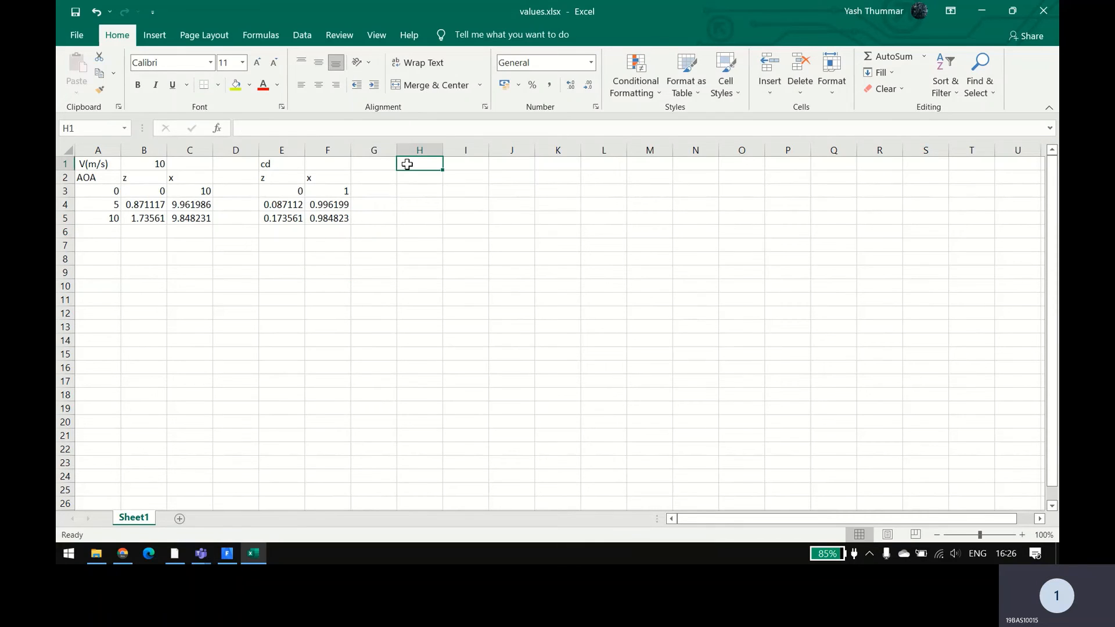
type("cl")
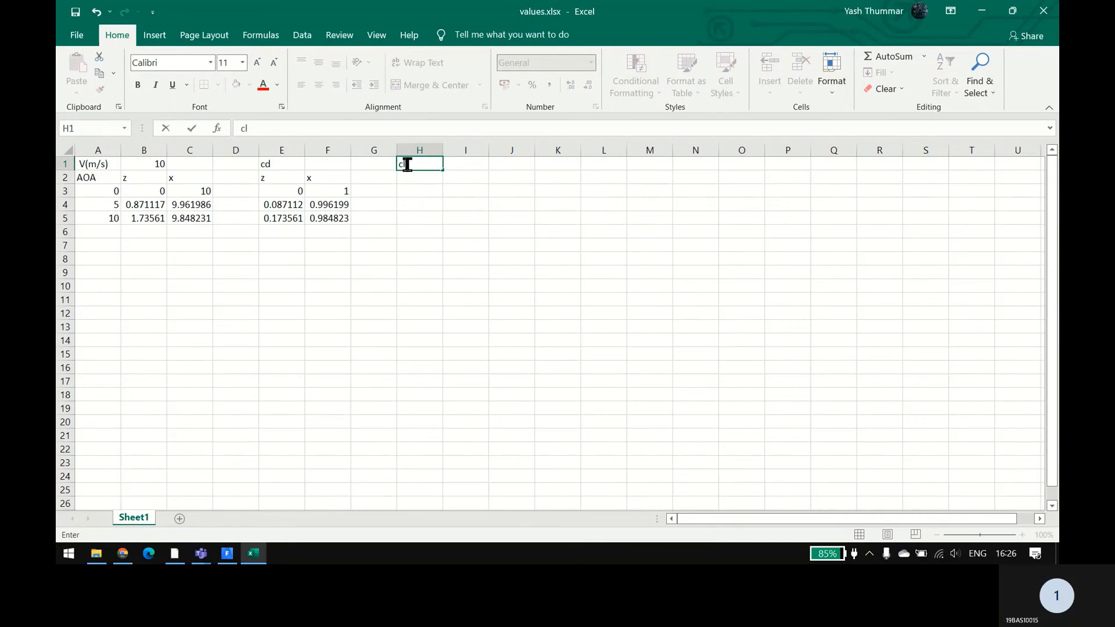
left_click(277, 180)
left_click_drag(277, 180, 319, 179)
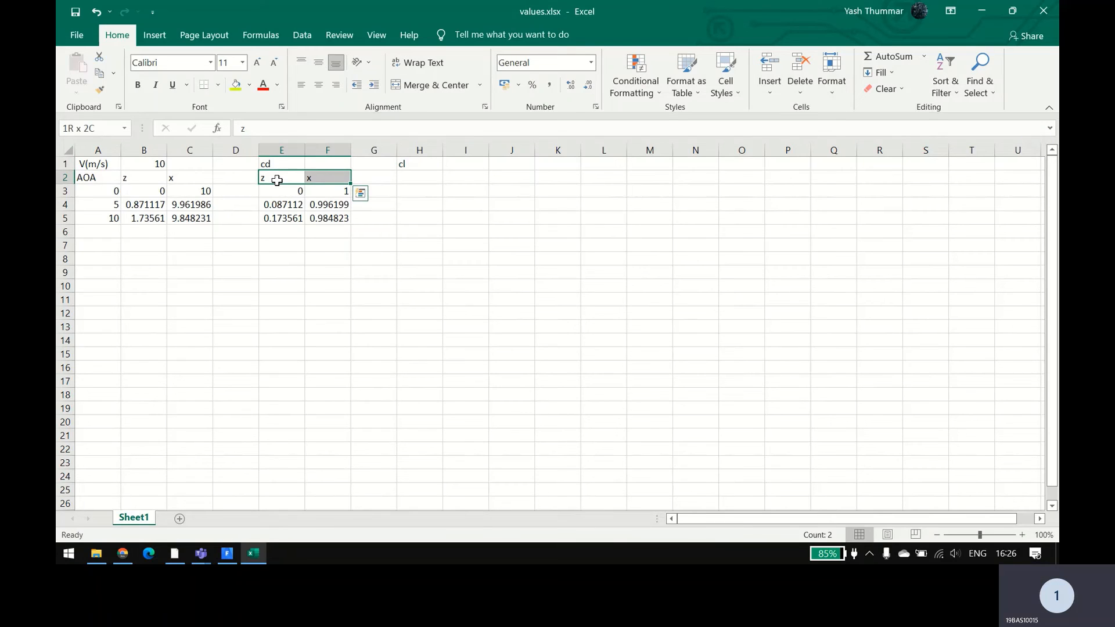
key("ctrl+c")
left_click(417, 179)
key("ctrl+v")
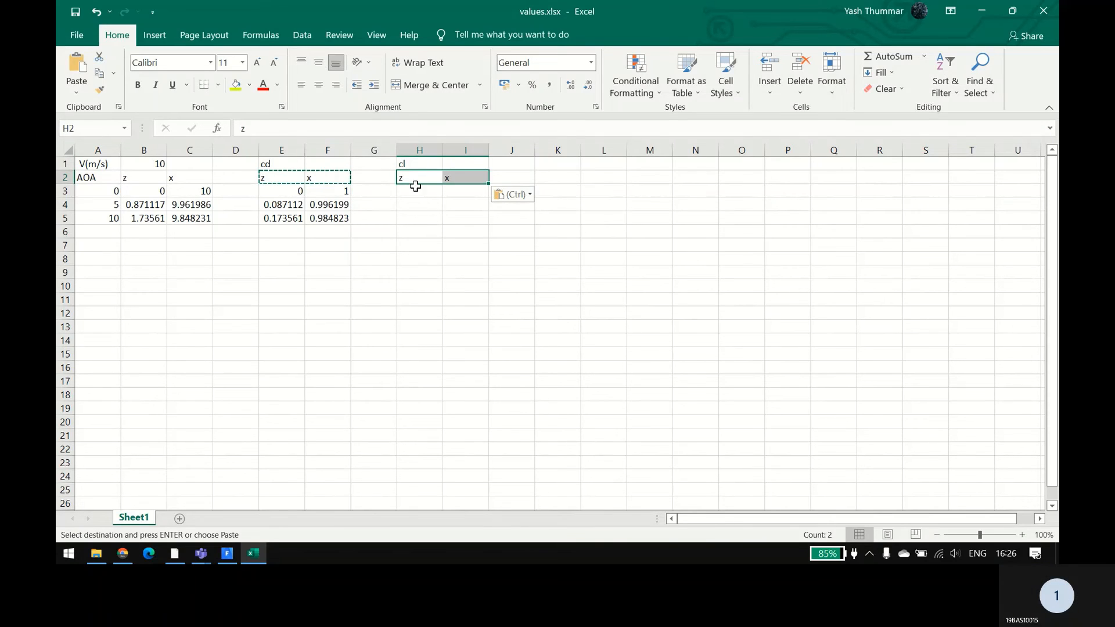
Step: Review the cosine formulas in the cd x column, cells F3 to F5
left_click(410, 190)
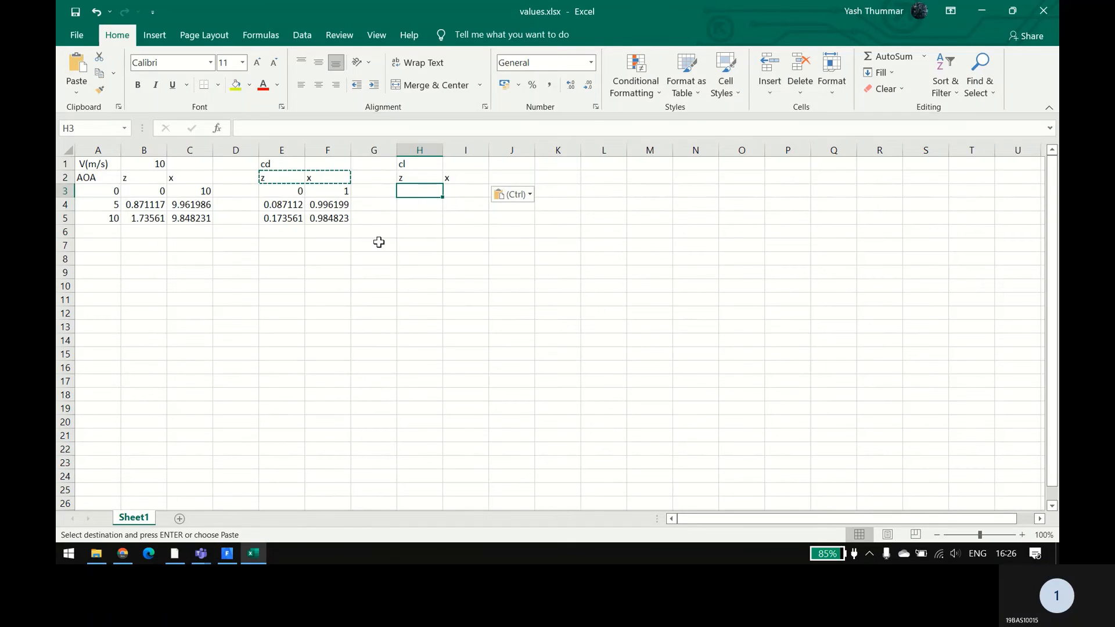
left_click(334, 204)
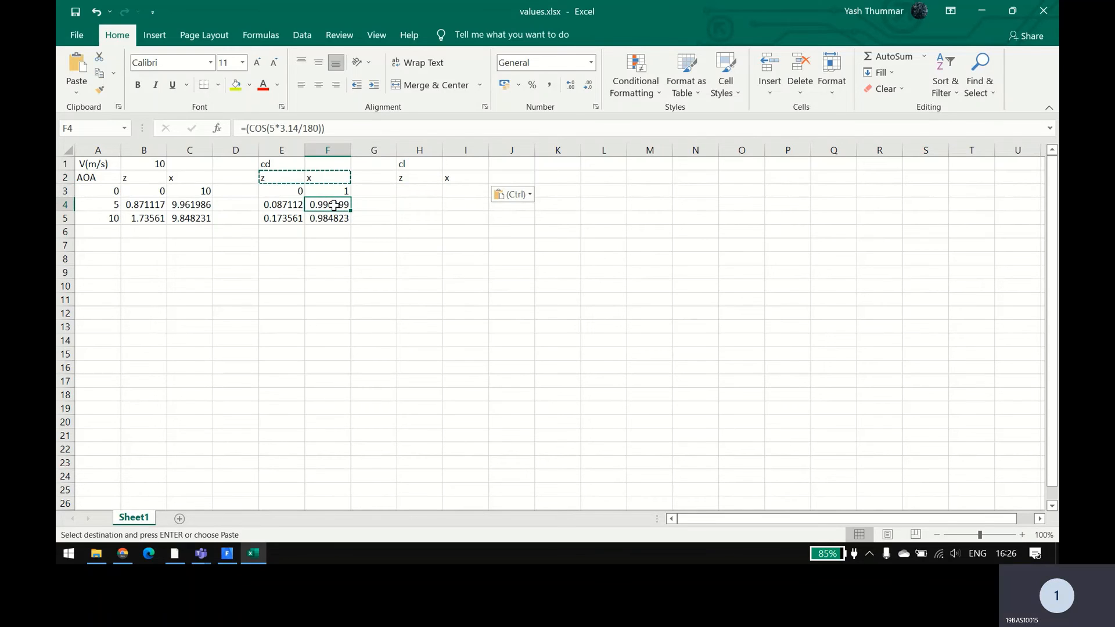
left_click(282, 281)
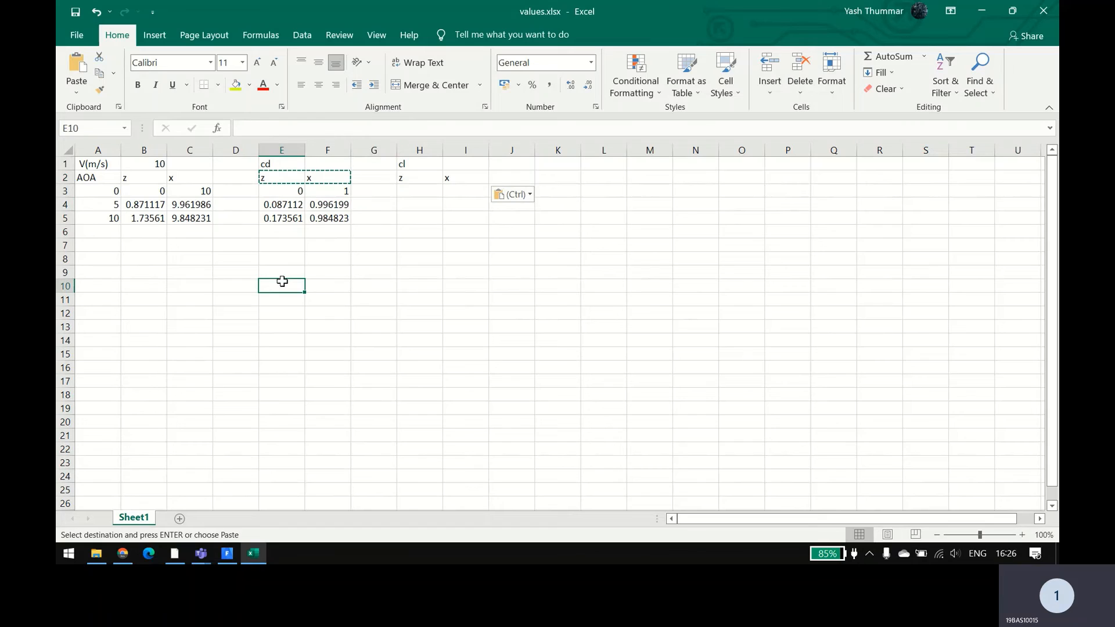
left_click(328, 216)
left_click(325, 205)
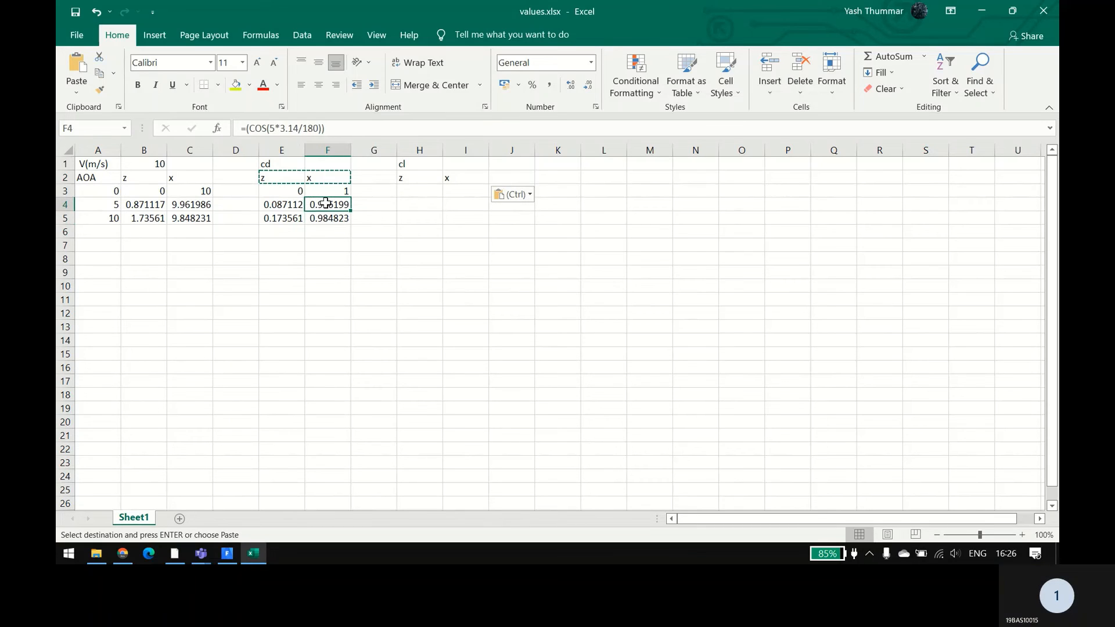
double_click(328, 191)
key("Escape")
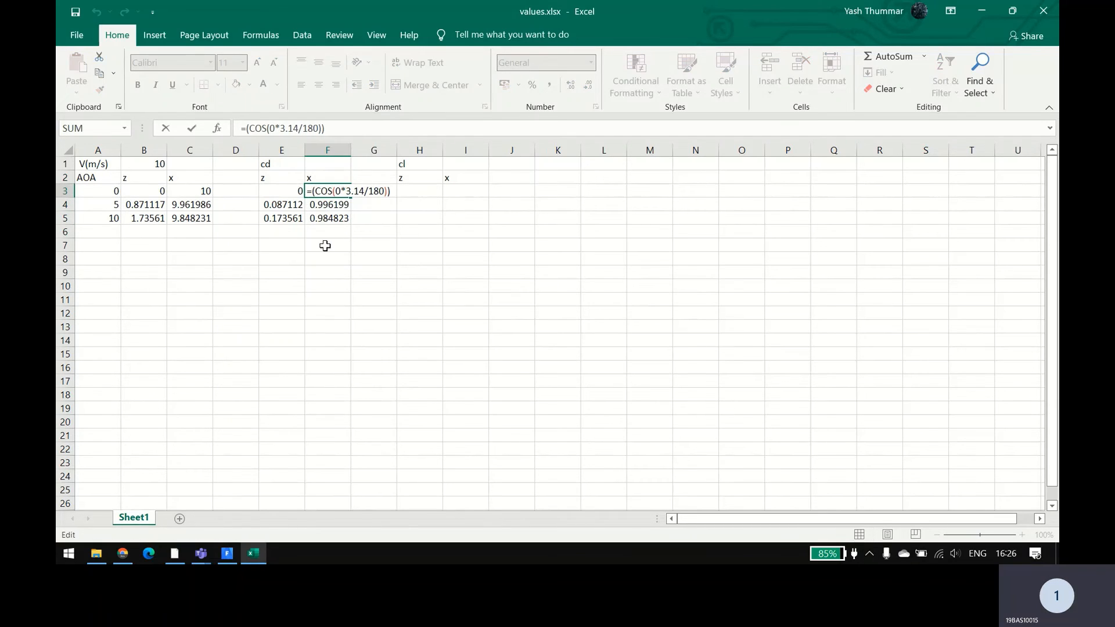
Step: Copy the cosine formulas in F3:F5 to the cl z column, cells H3:H5
left_click_drag(325, 192, 328, 219)
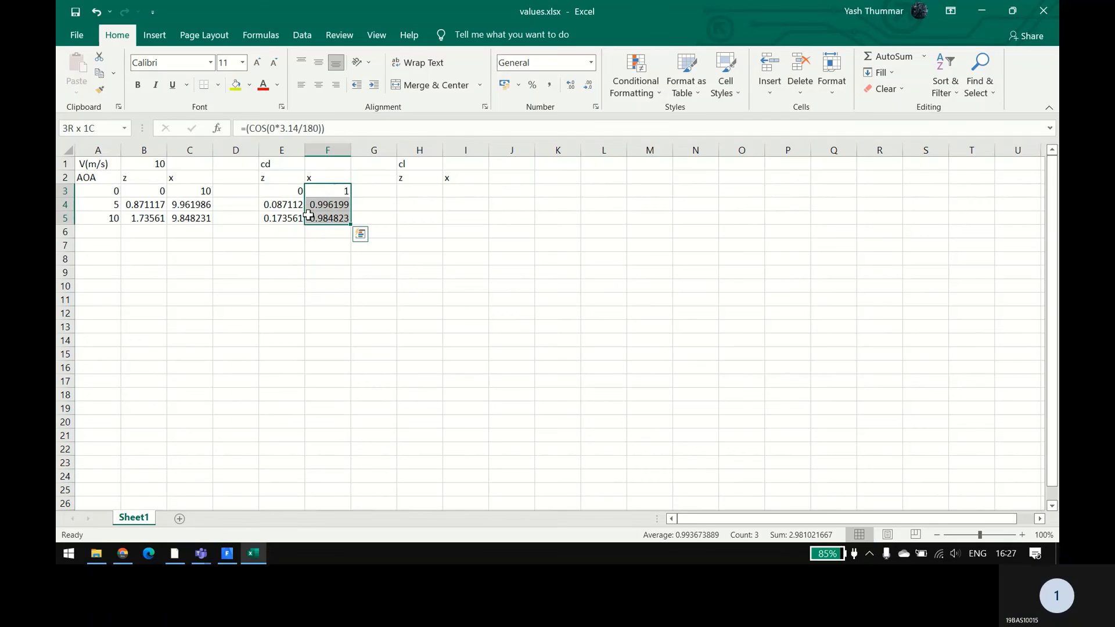
key("ctrl+c")
left_click(416, 192)
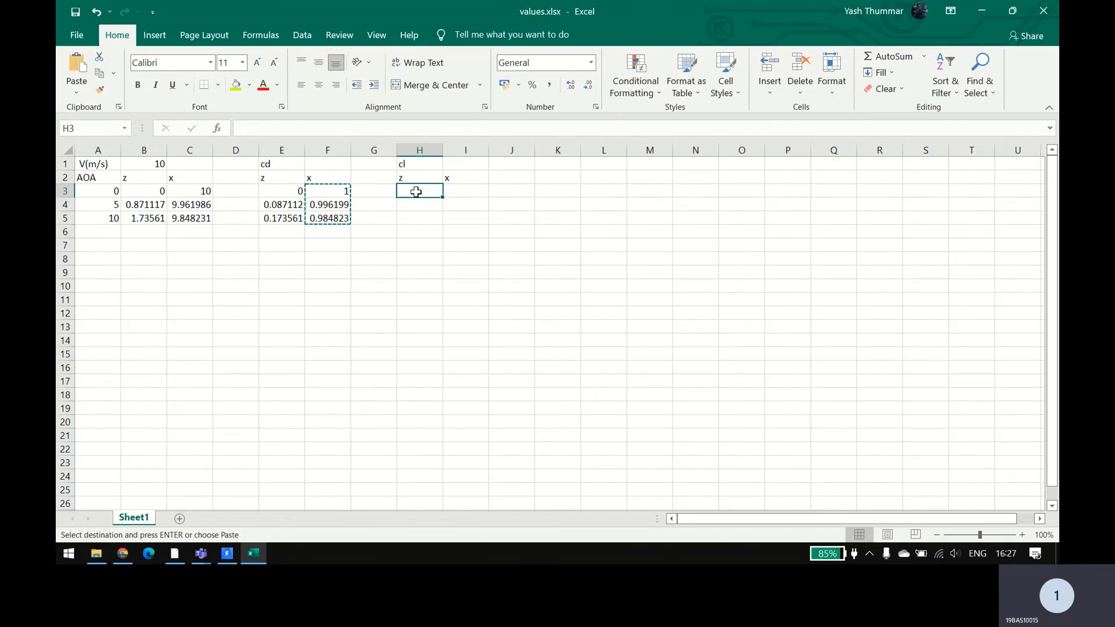
key("ctrl+v")
left_click(370, 275)
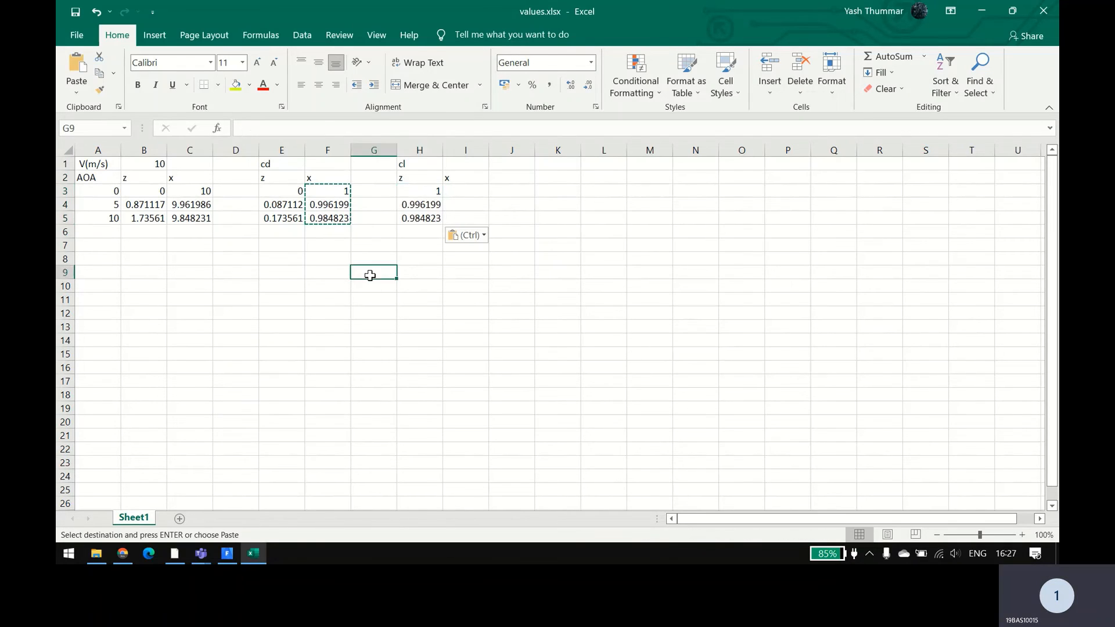
Step: Copy the sine formulas in E3:E5 to the cl x column, cells I3:I5
left_click(278, 194)
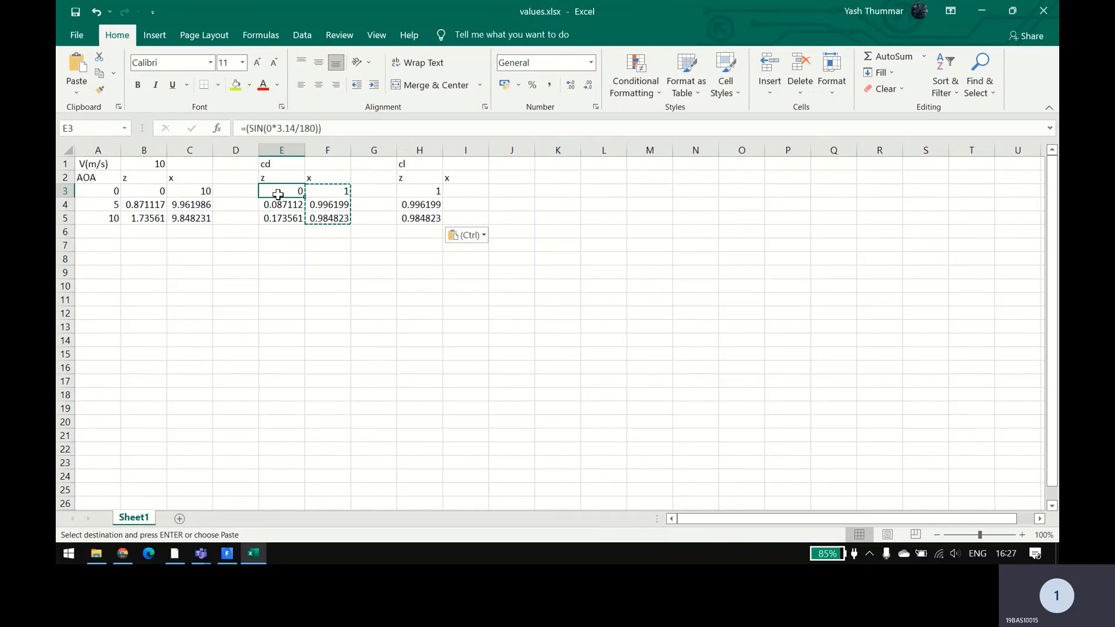
left_click_drag(278, 194, 282, 218)
key("ctrl+c")
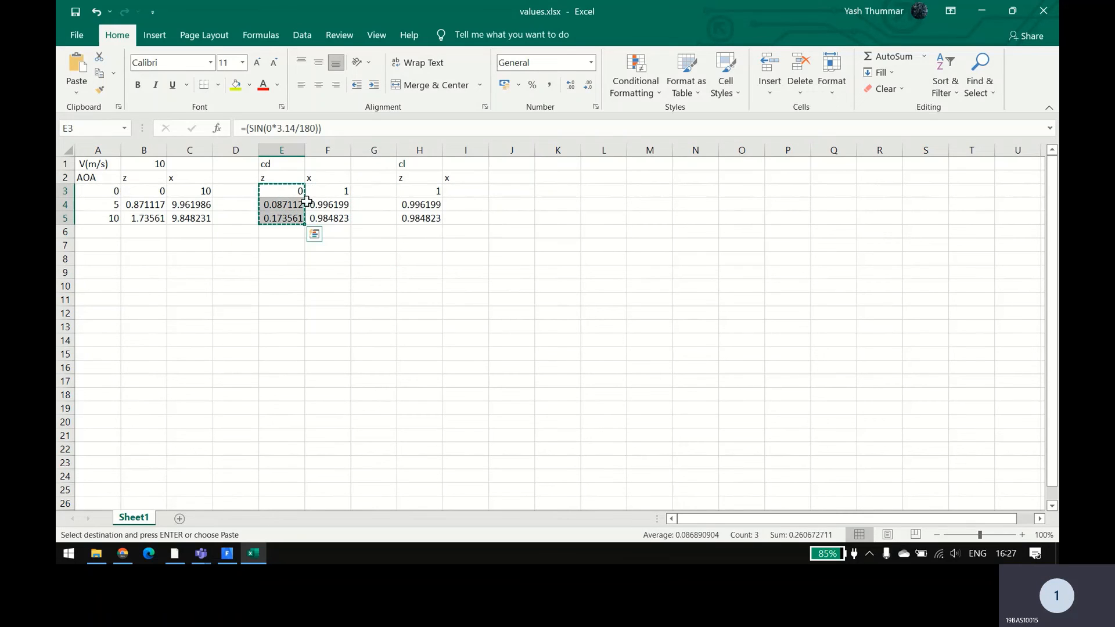
left_click(462, 193)
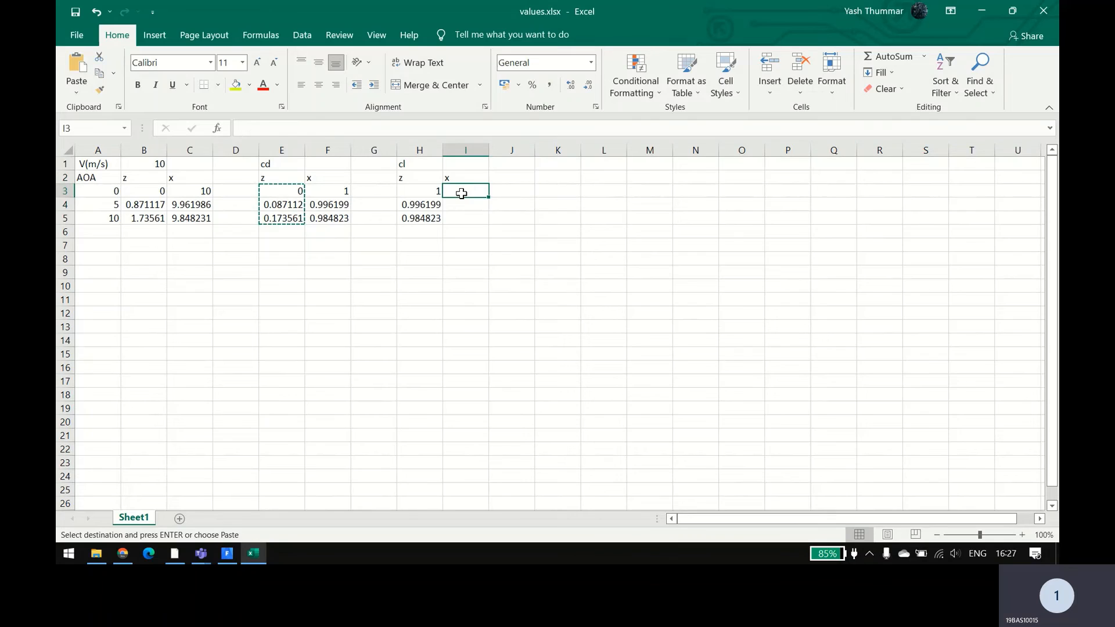
key("ctrl+v")
Step: Negate the sine formulas in cells I3, I4 and I5 by putting a minus sign before SIN, and save the workbook
double_click(459, 193)
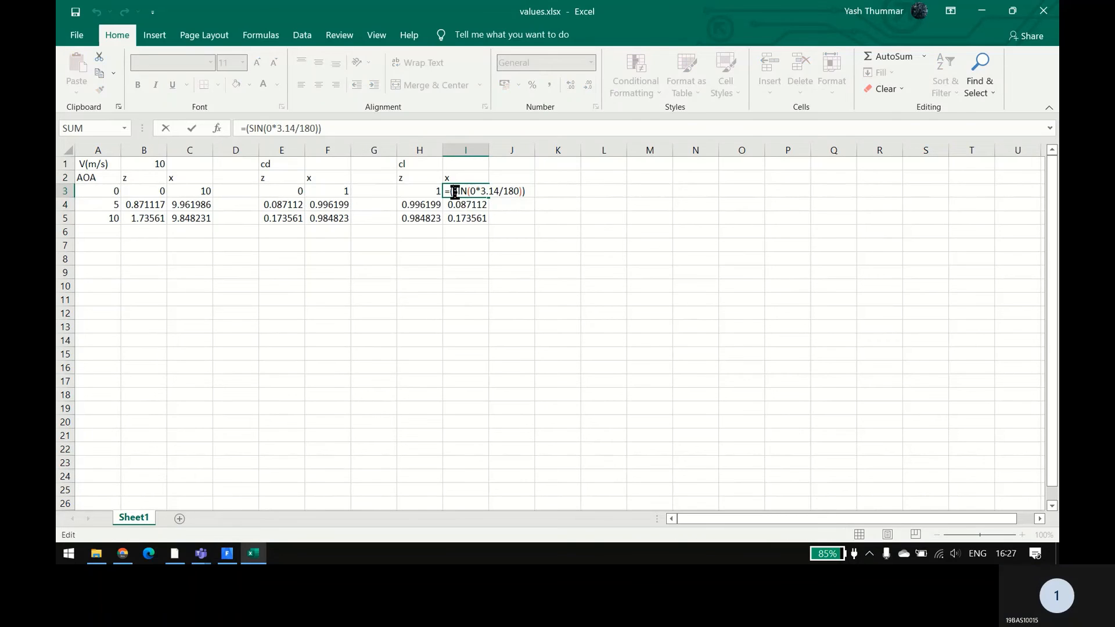
type("-")
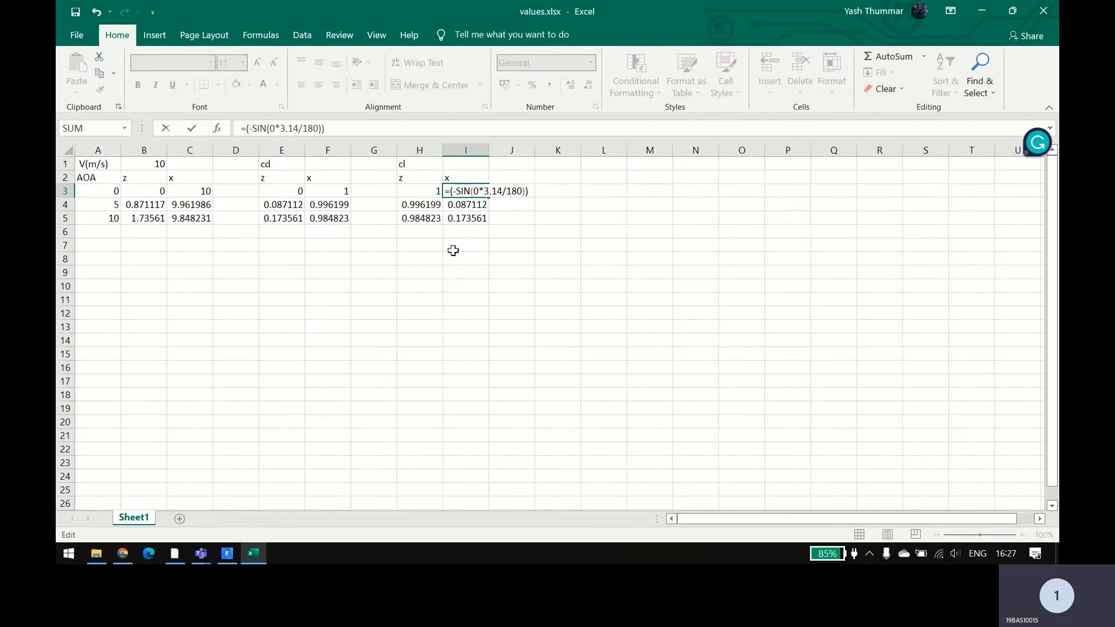
key("Return")
double_click(452, 205)
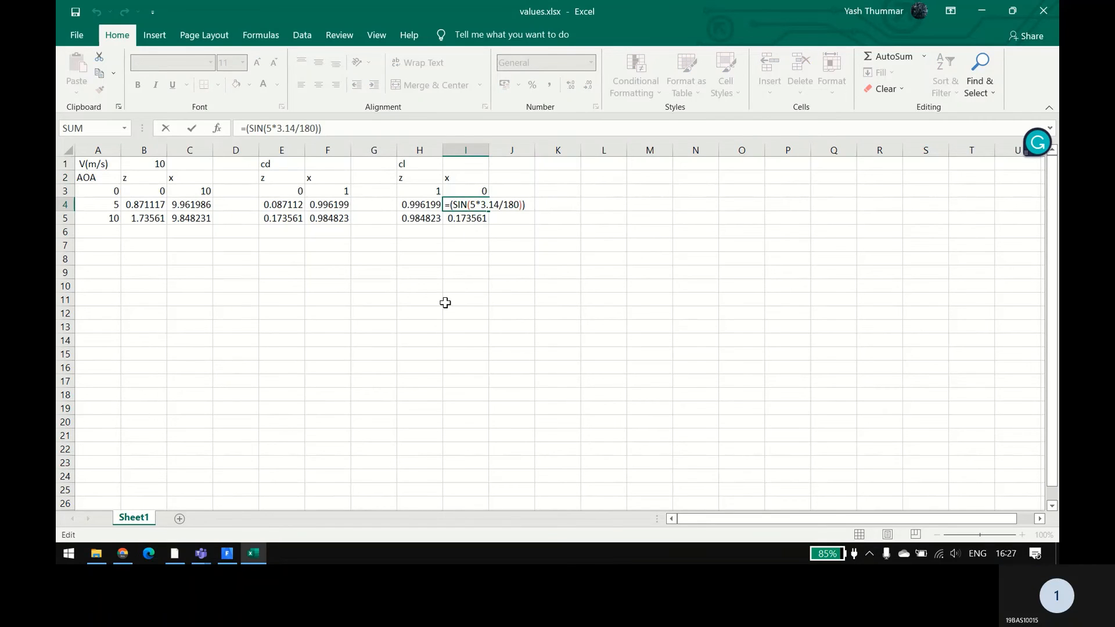
type("-")
key("Return")
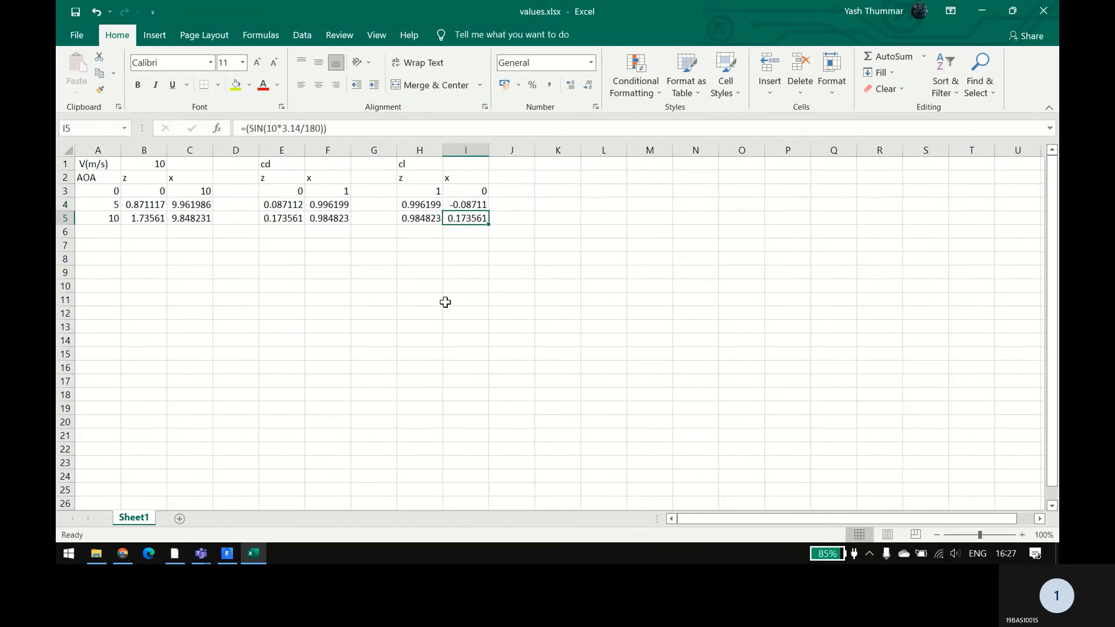
double_click(452, 222)
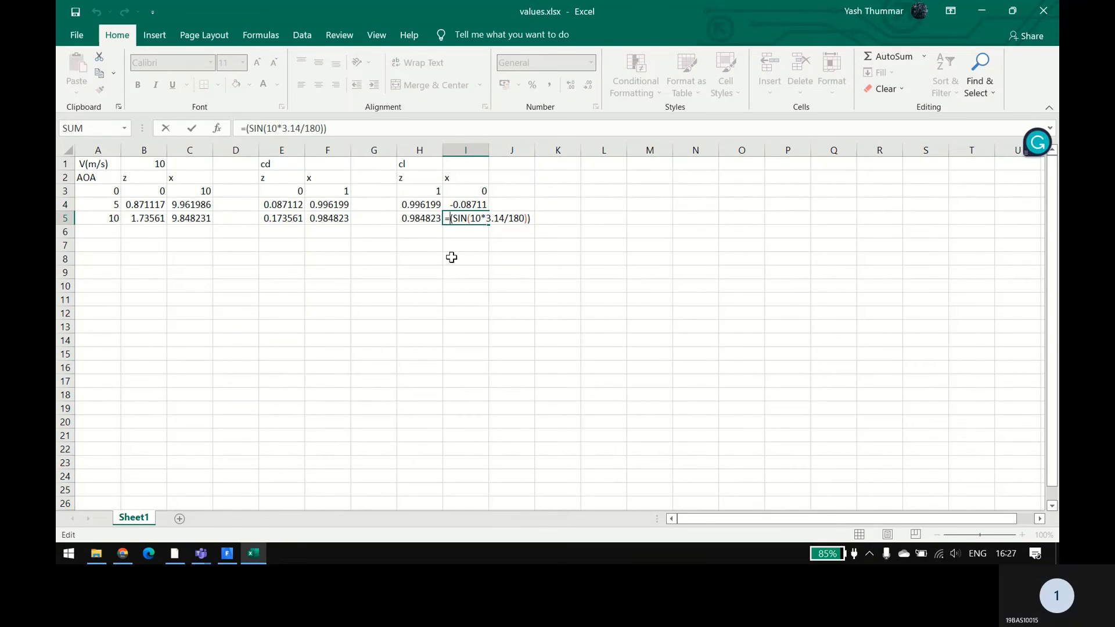
type("-")
key("Return")
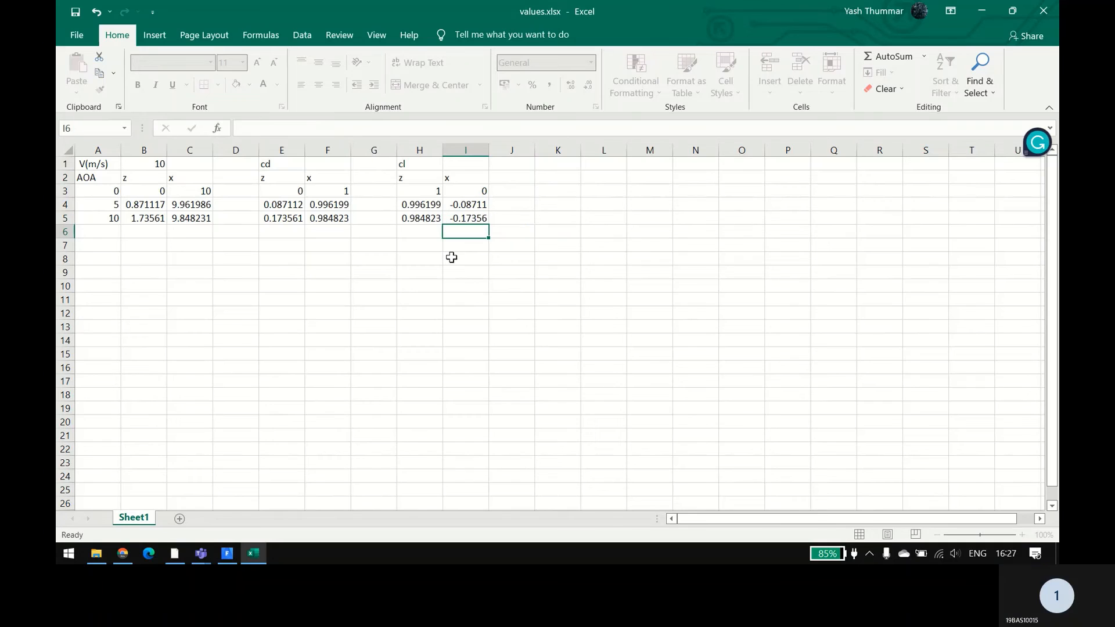
left_click(410, 300)
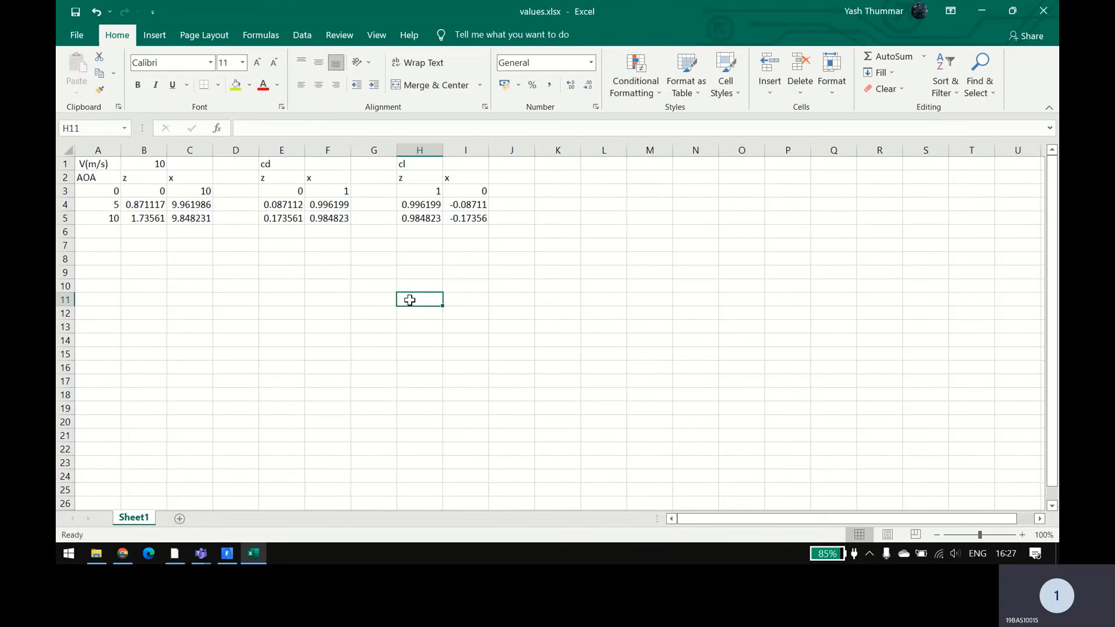
left_click(79, 9)
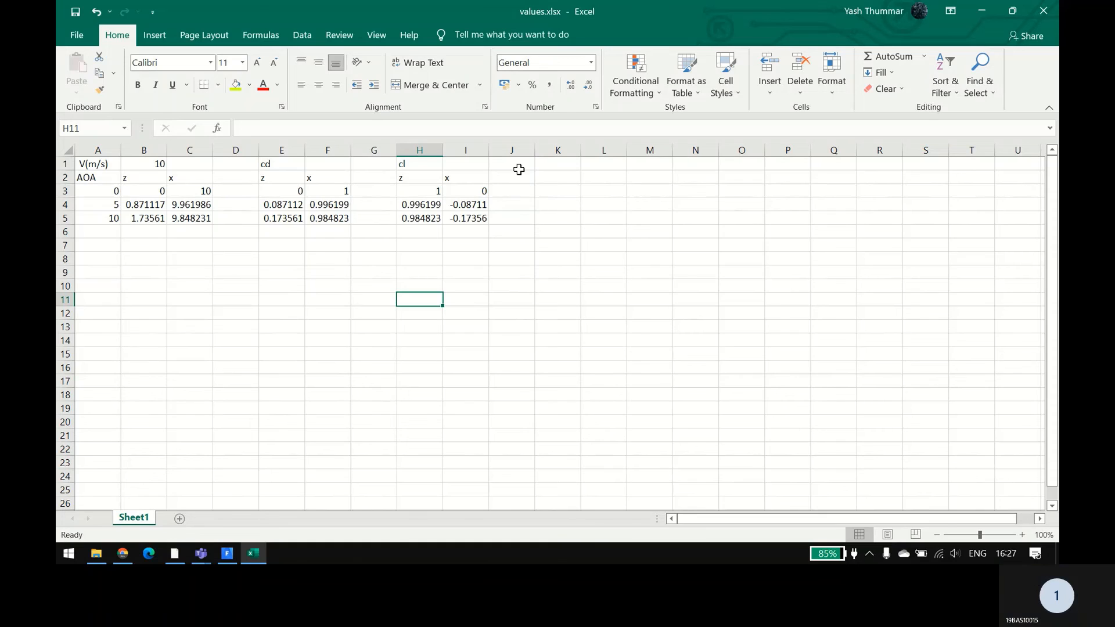
Step: Enter the uppercase column headers CL in cell K2 and CD in cell L2
left_click(548, 164)
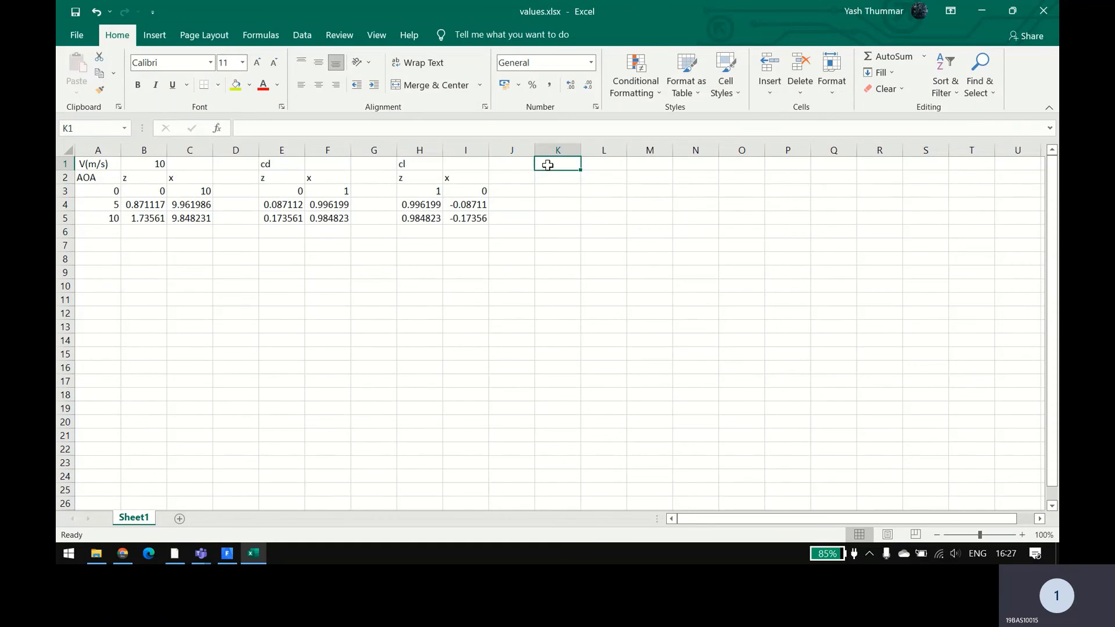
left_click(550, 173)
type("CL")
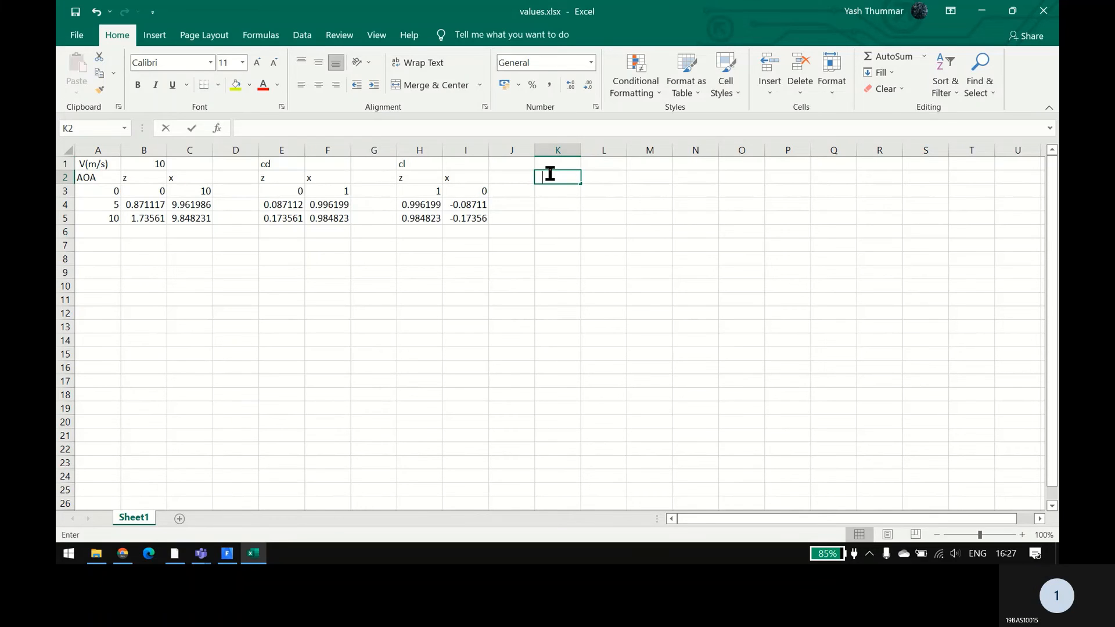
key("Tab")
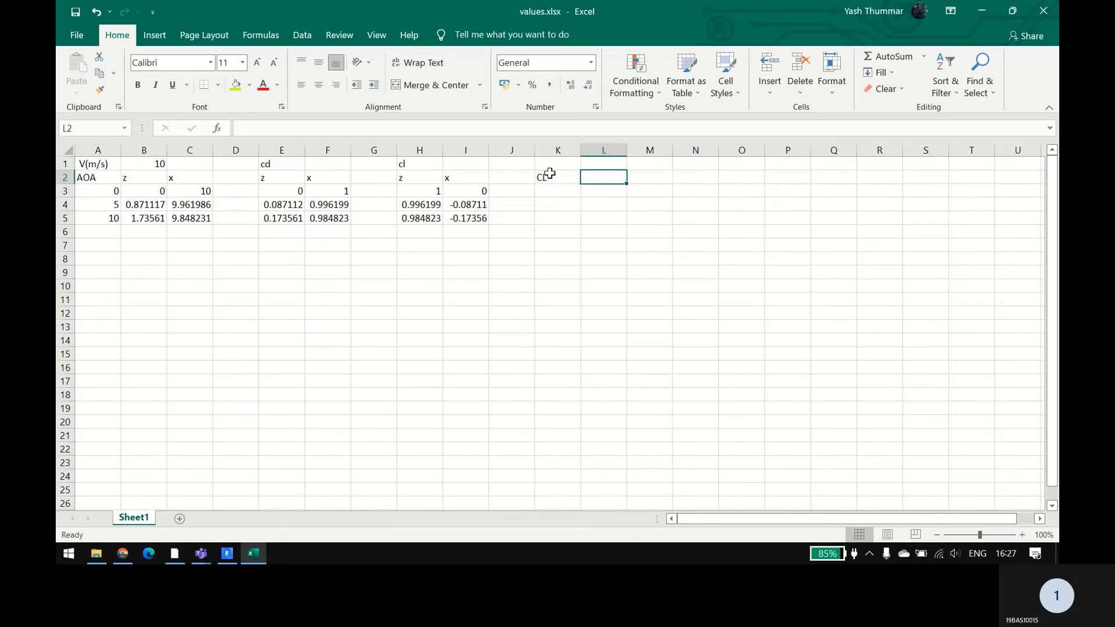
left_click(550, 173)
type("cl")
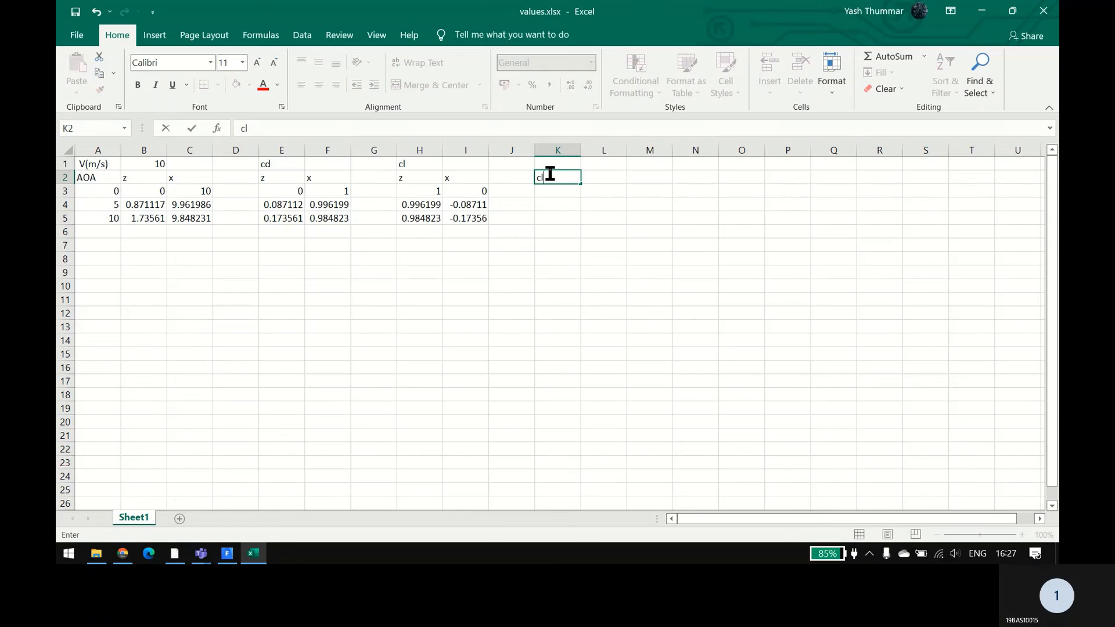
key("Tab")
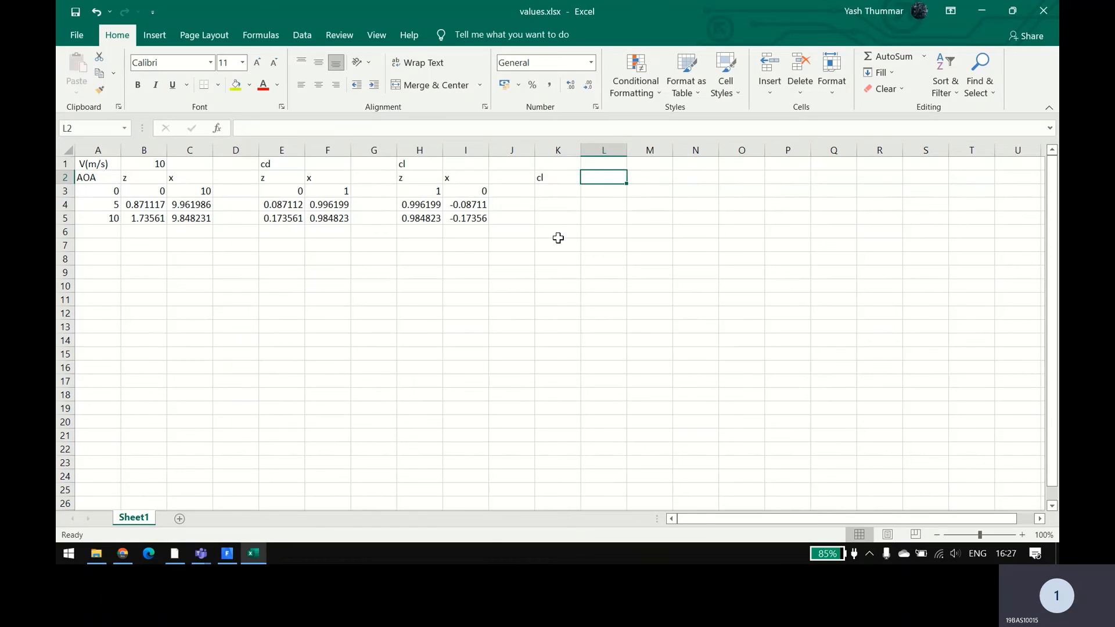
key("Left")
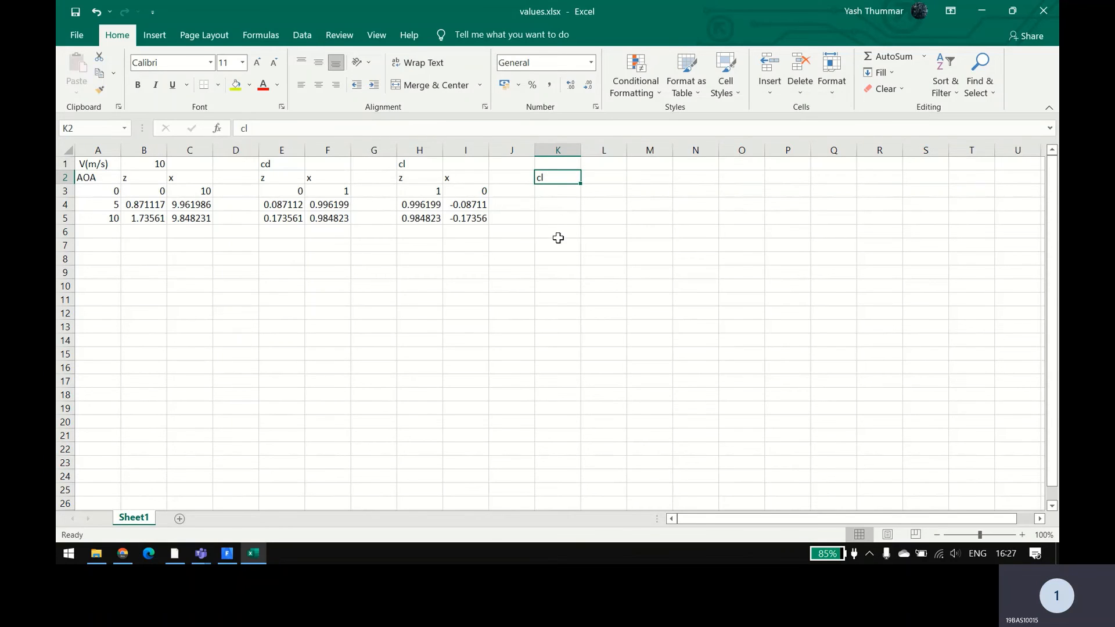
type("CL")
key("Tab")
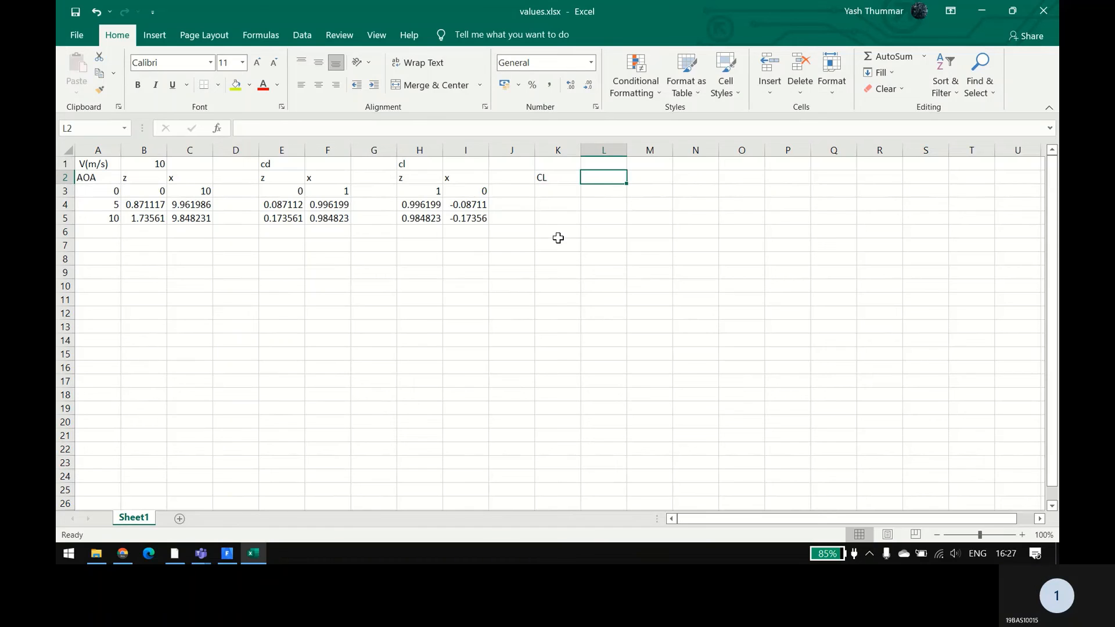
type("CD")
key("Tab")
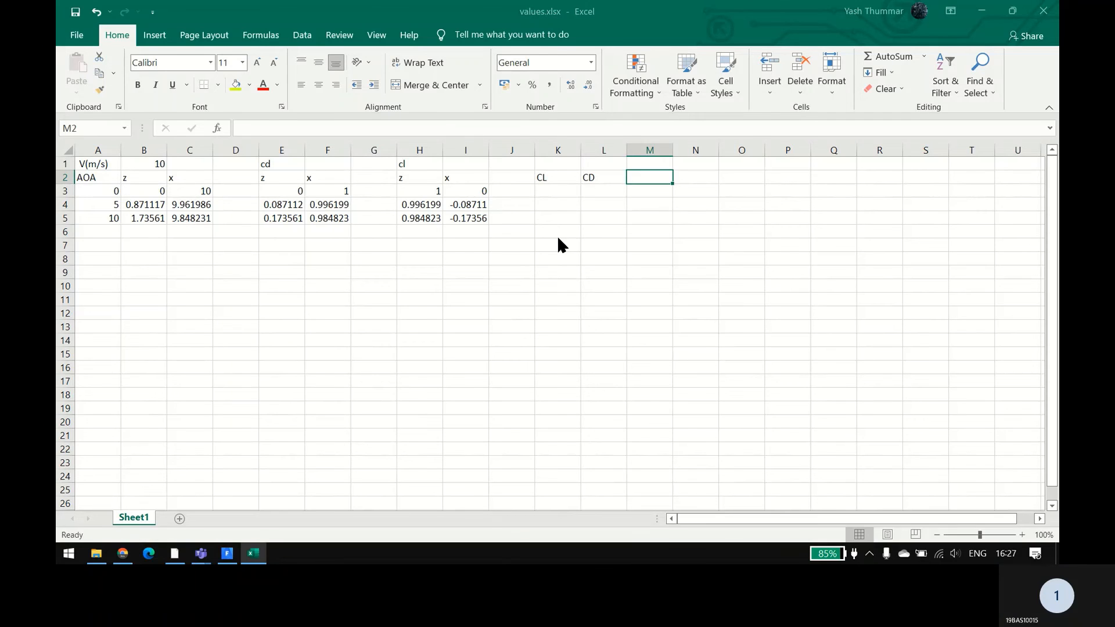
Step: Switch to Fluent to check the progress of the running calculation
key("alt+Tab")
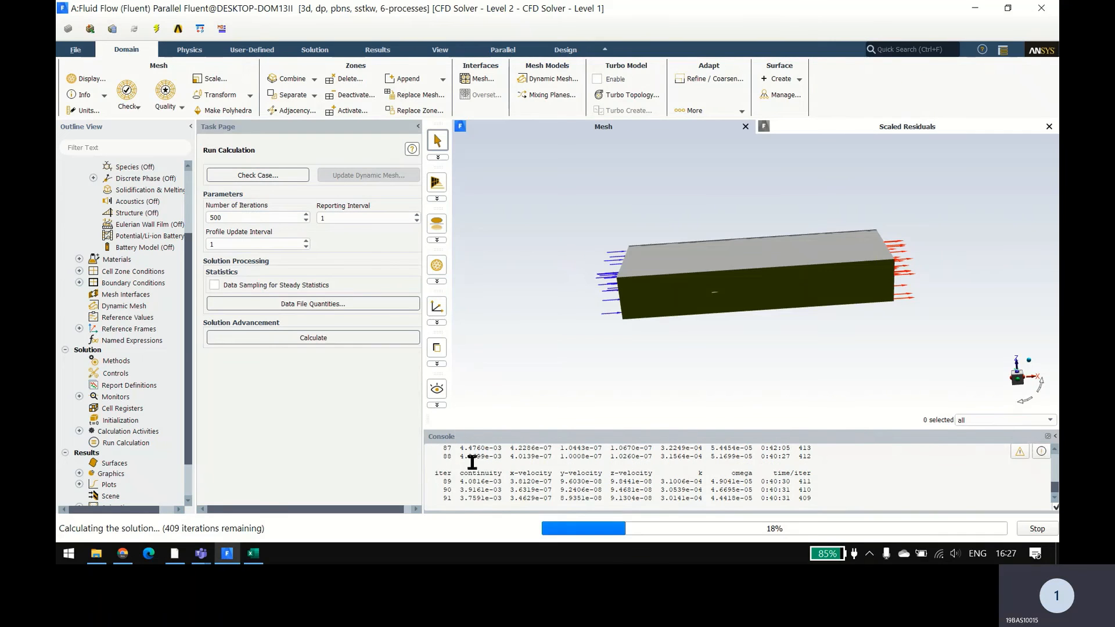
Step: Show the residuals plot of the running calculation in the graphics window
left_click(808, 127)
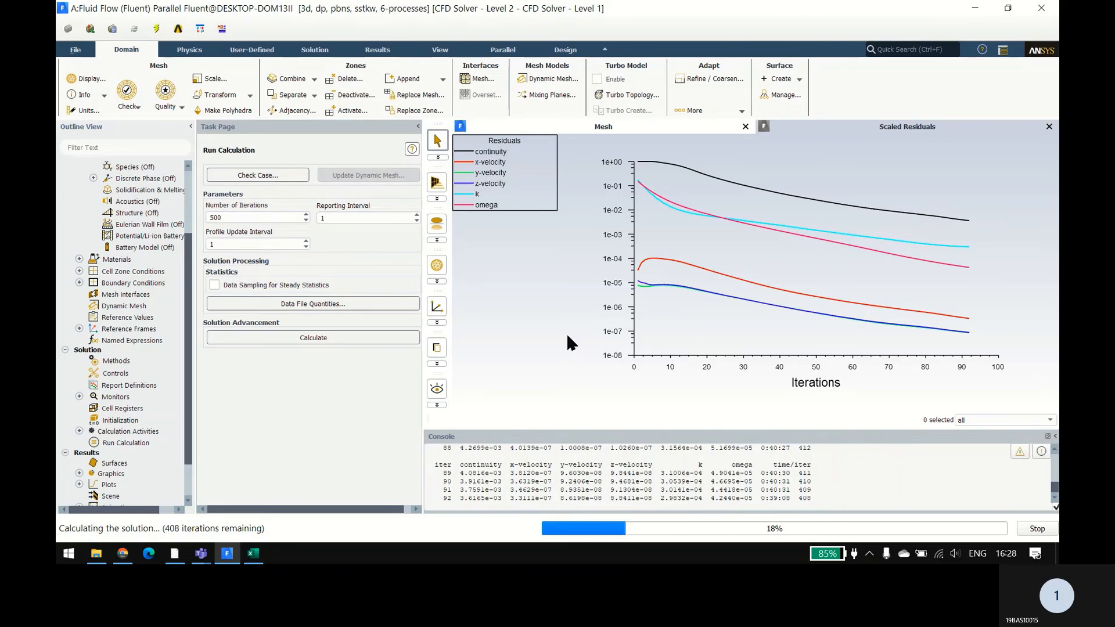
Step: Switch to Excel and enter the column headers Lift in cell M2 and Drag in cell N2
left_click(254, 554)
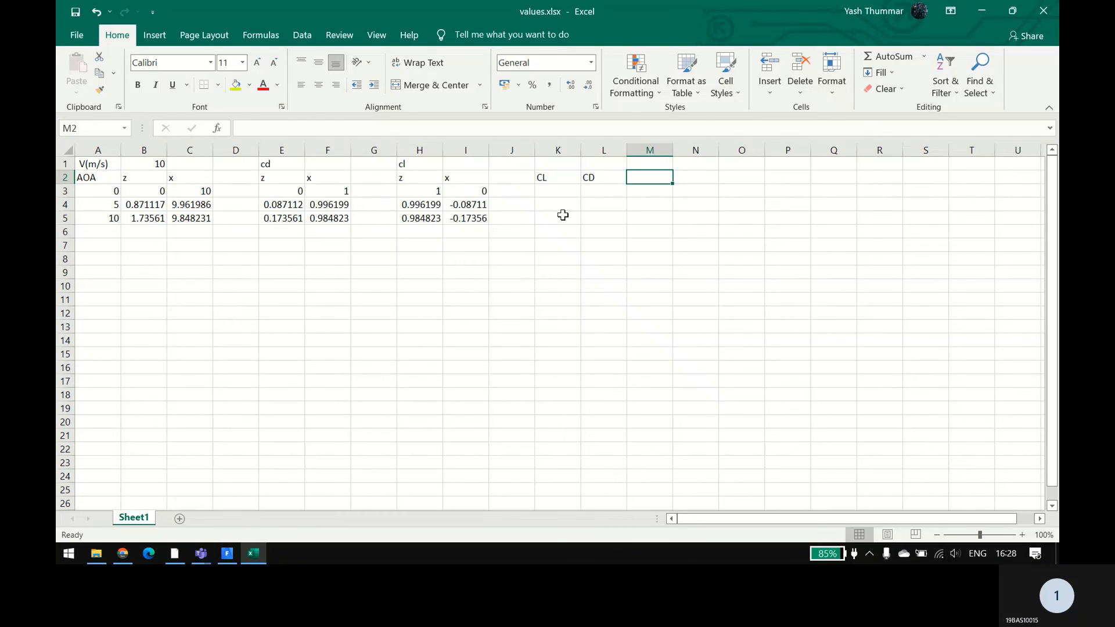
left_click(554, 194)
left_click(646, 176)
type("For")
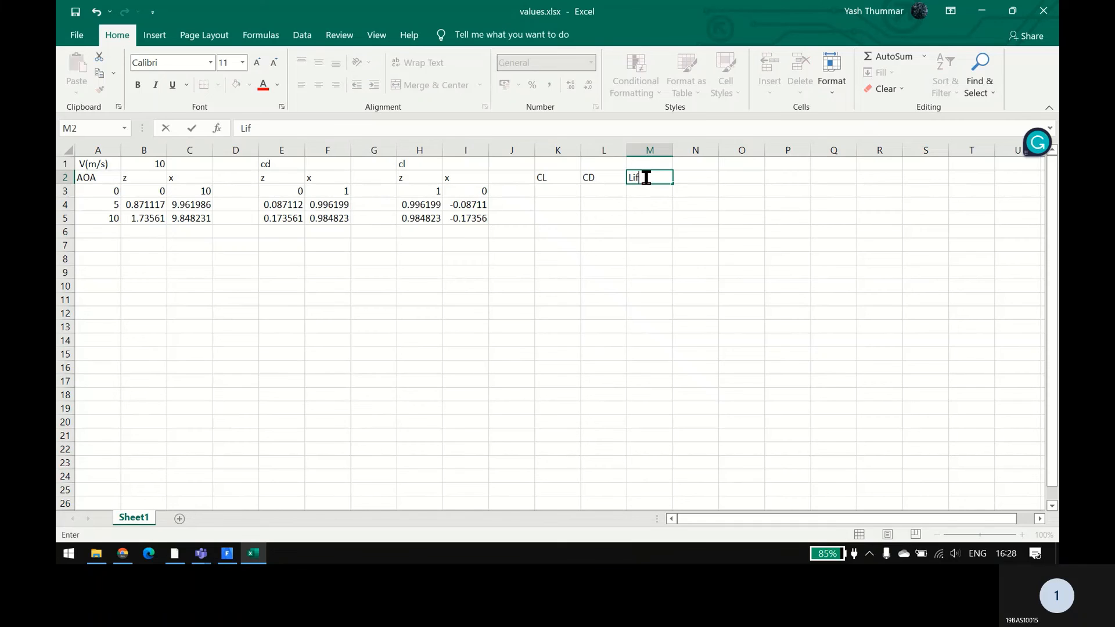
type("t")
key("Tab")
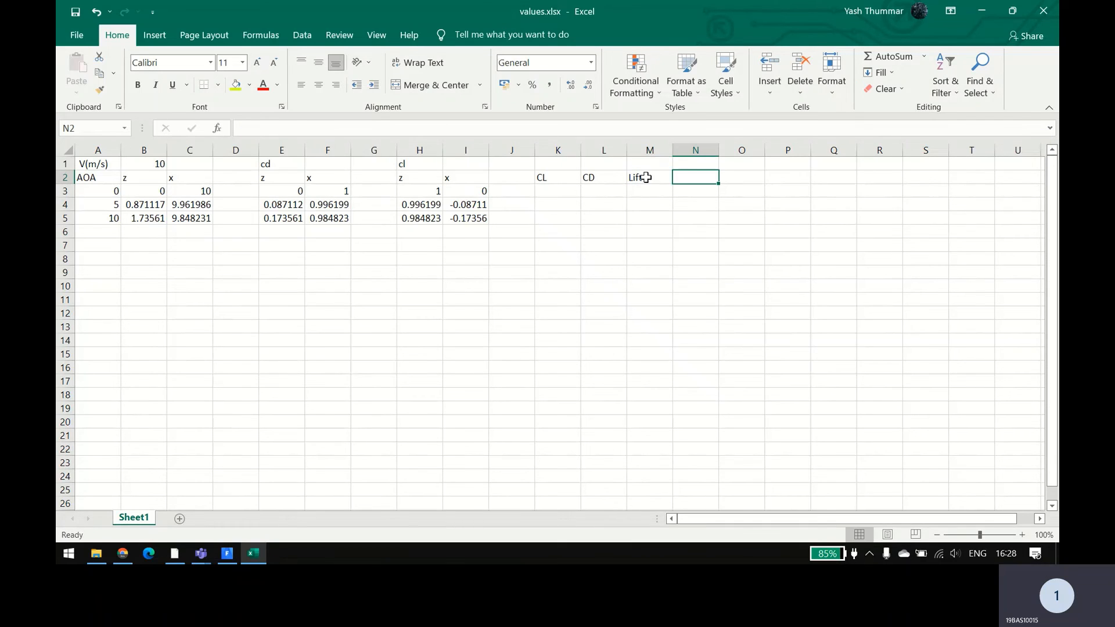
type("Drag")
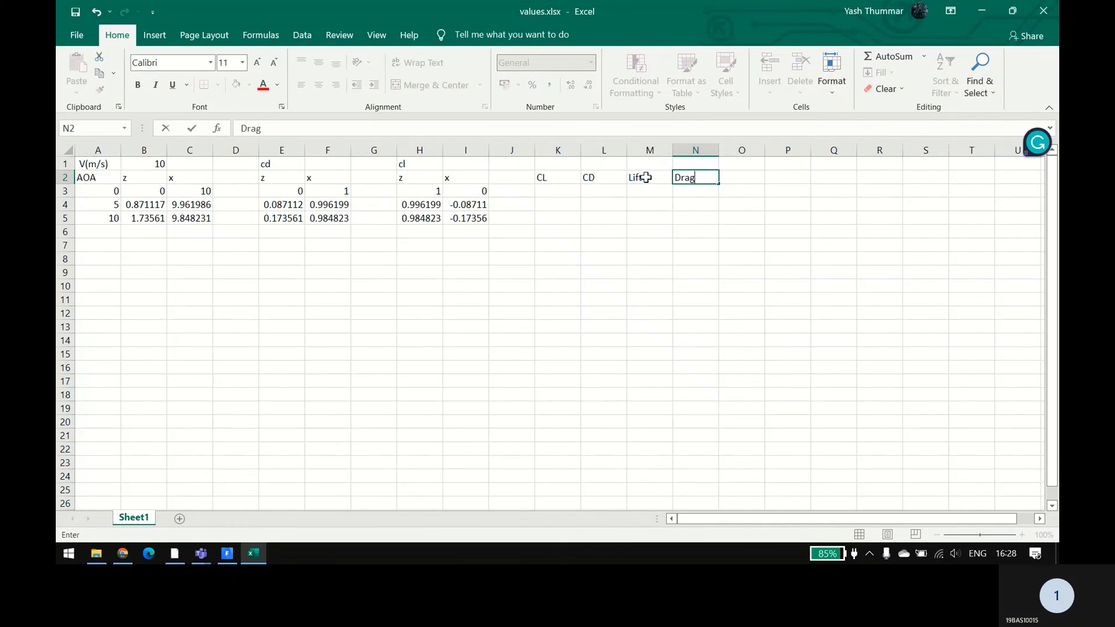
key("Return")
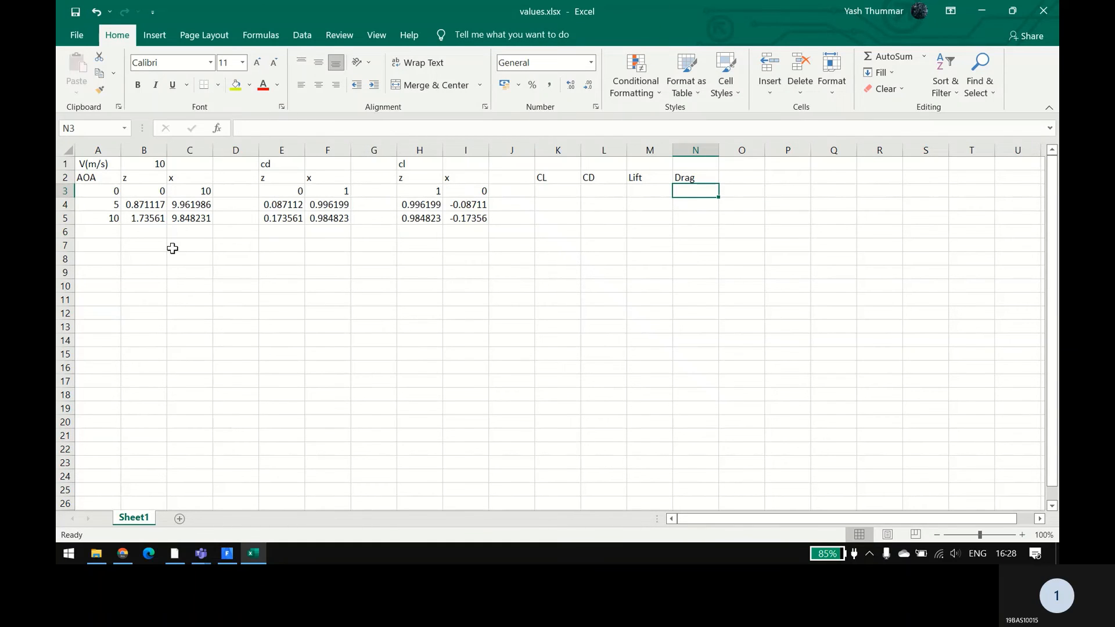
Step: Switch to the Teams meeting window and stop the meeting recording
key("alt+Tab")
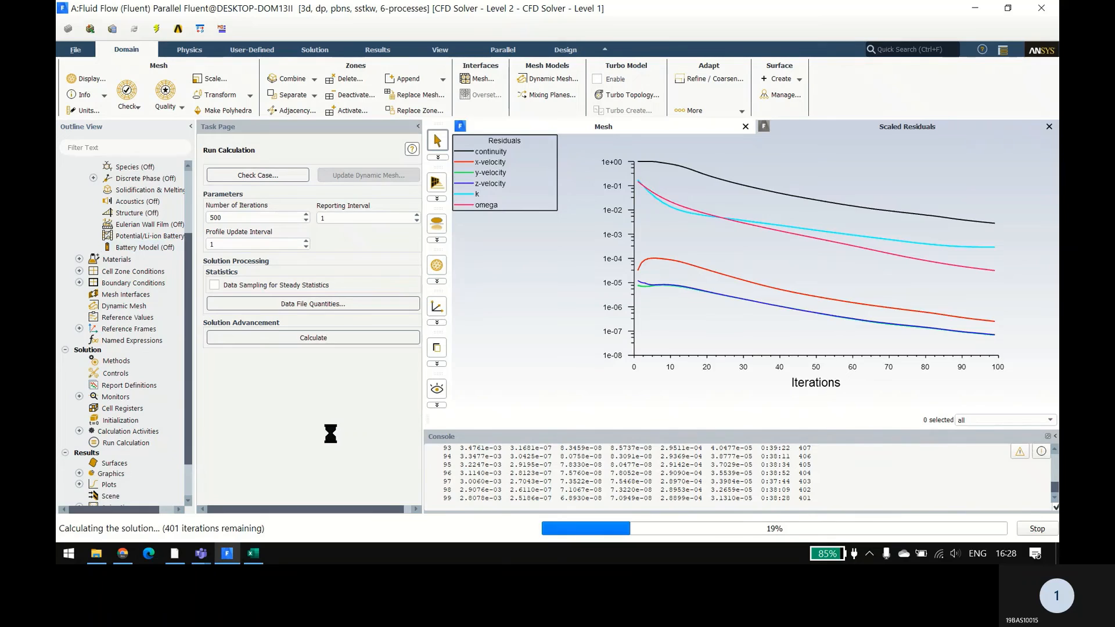
mouse_move(201, 553)
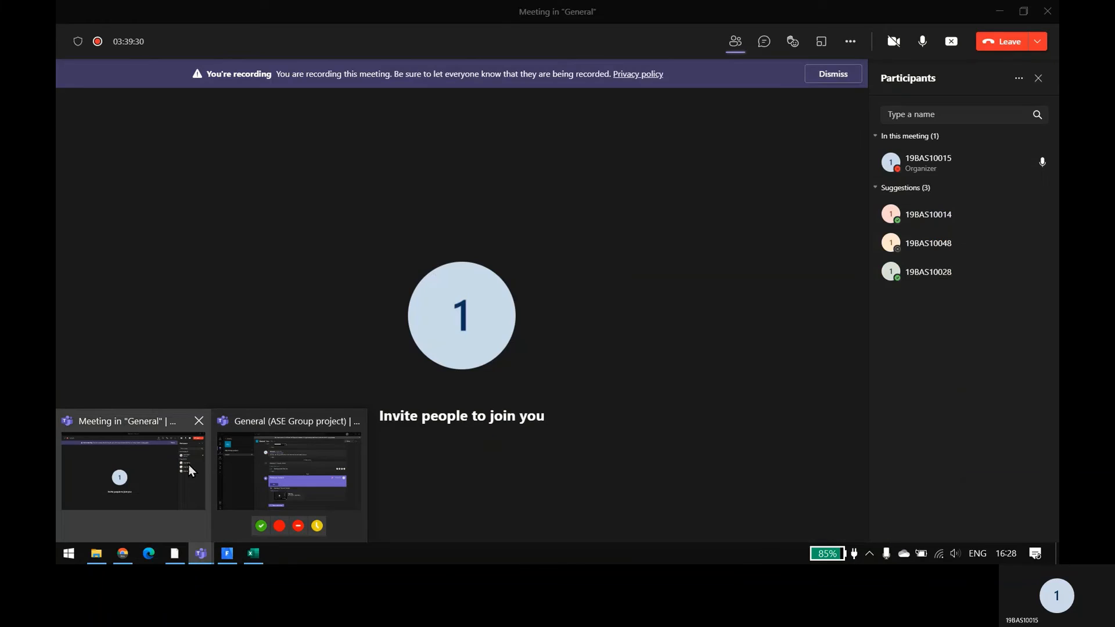
left_click(158, 472)
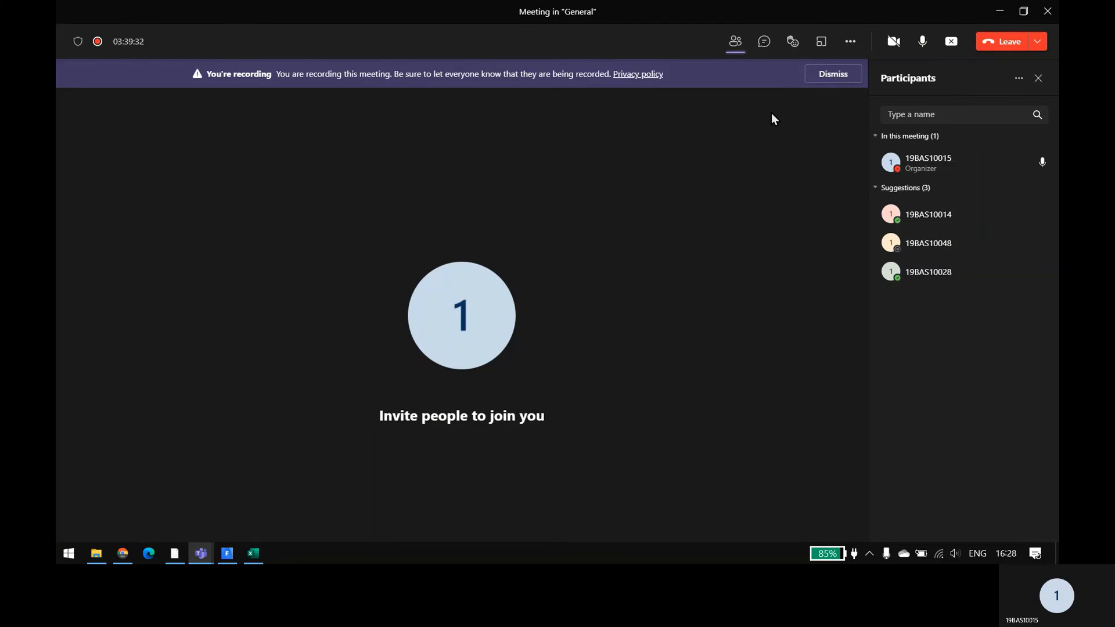
left_click(851, 41)
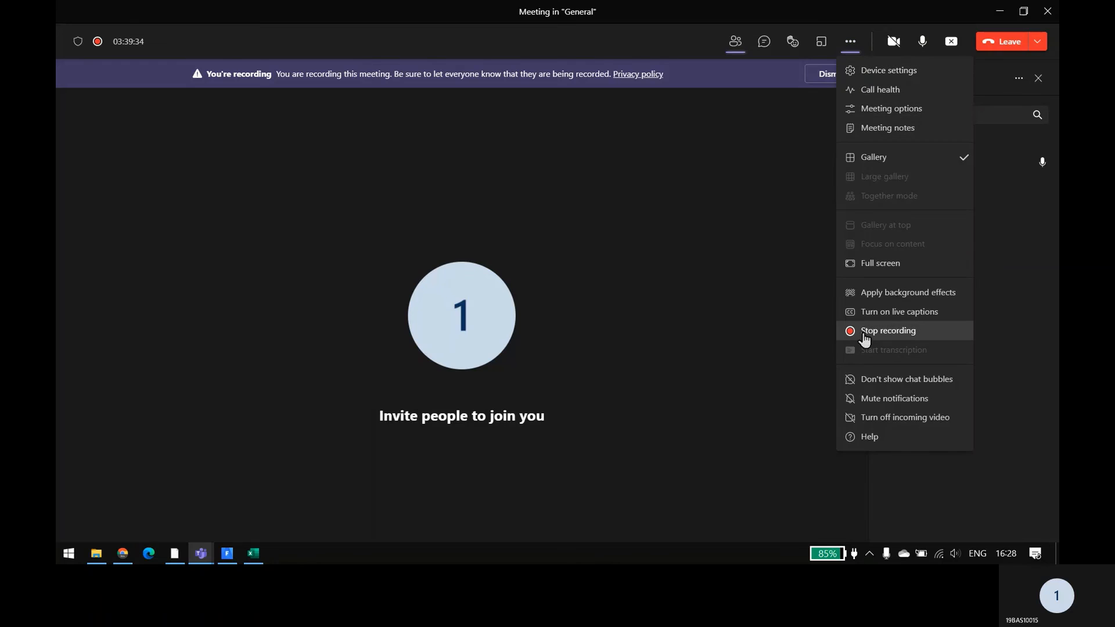
left_click(864, 340)
left_click(617, 298)
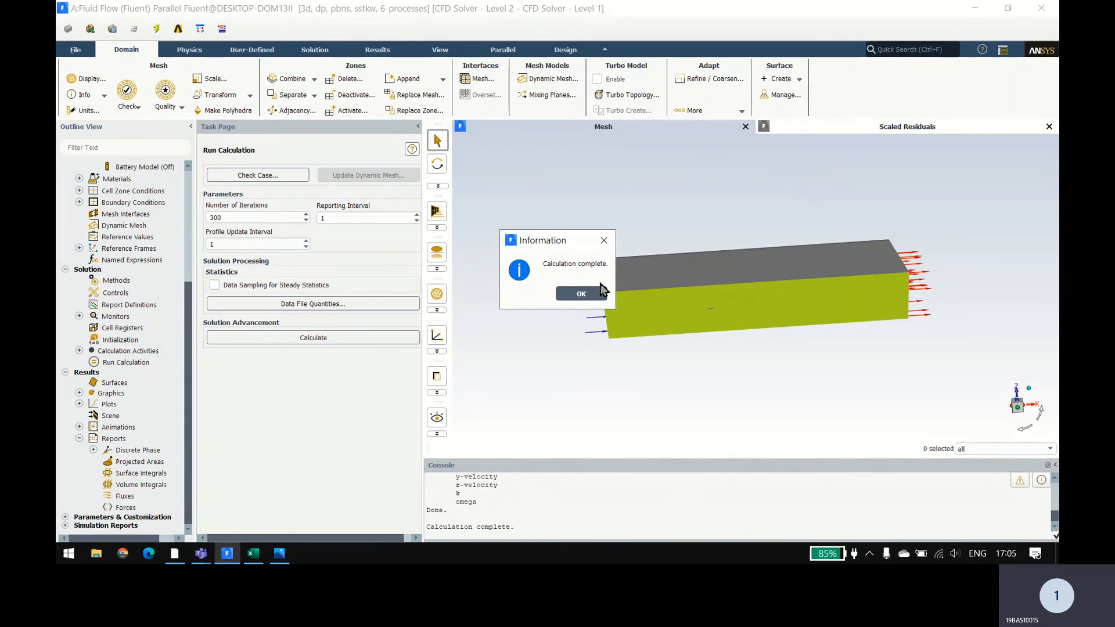
Step: Dismiss the calculation notice in Fluent, enlarge the console, and print a force report for the wing zone with direction vector 0, 0, 1
left_click(568, 295)
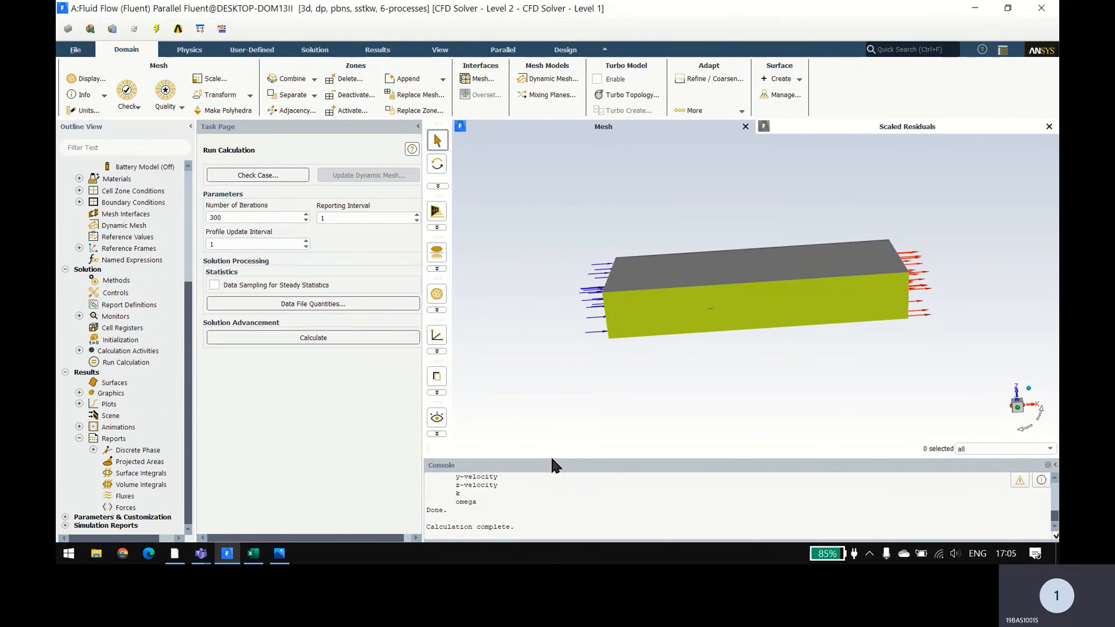
left_click_drag(551, 457, 555, 429)
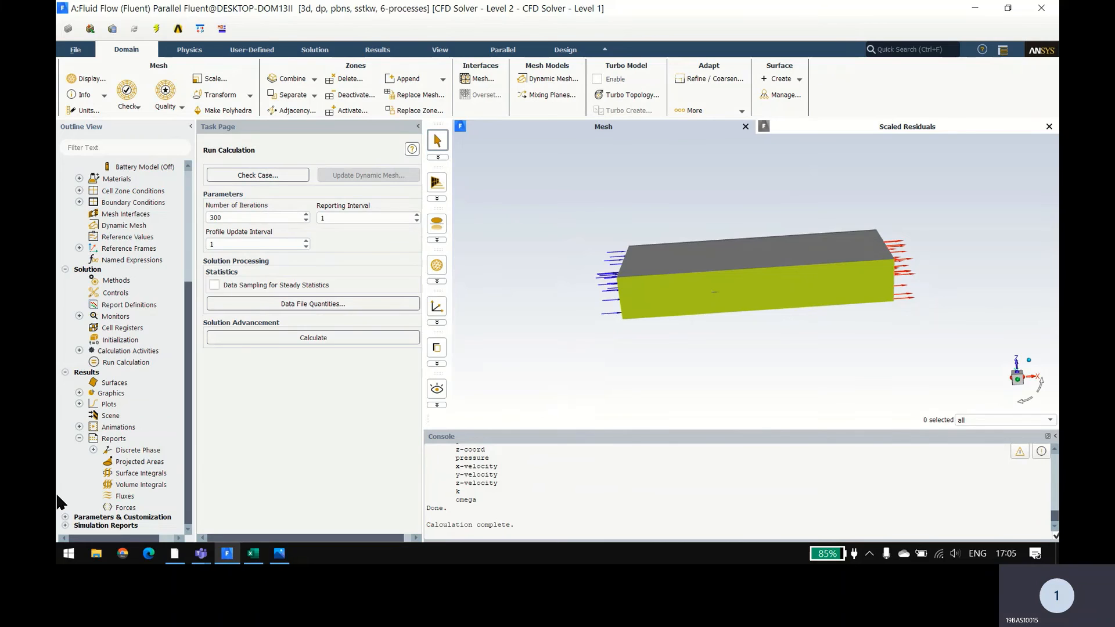
double_click(124, 508)
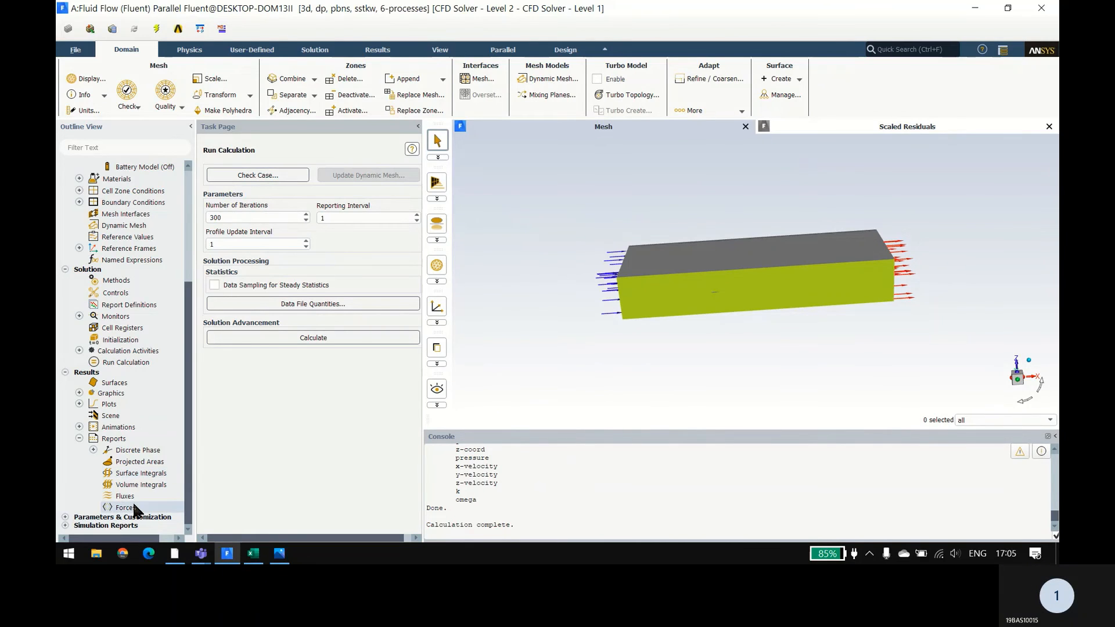
left_click(336, 231)
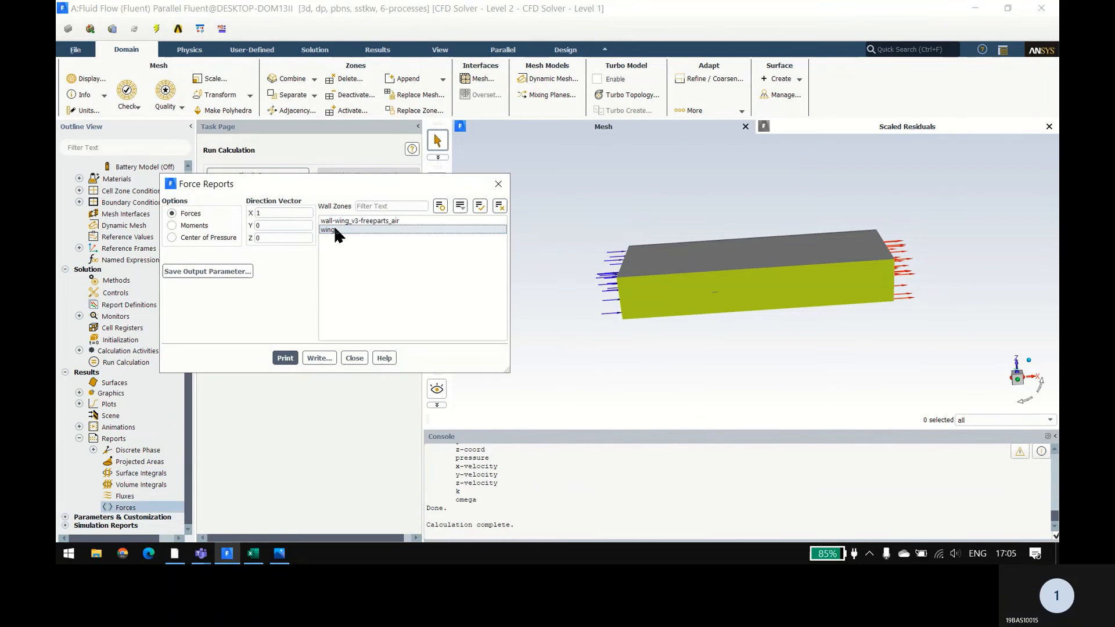
left_click(333, 230)
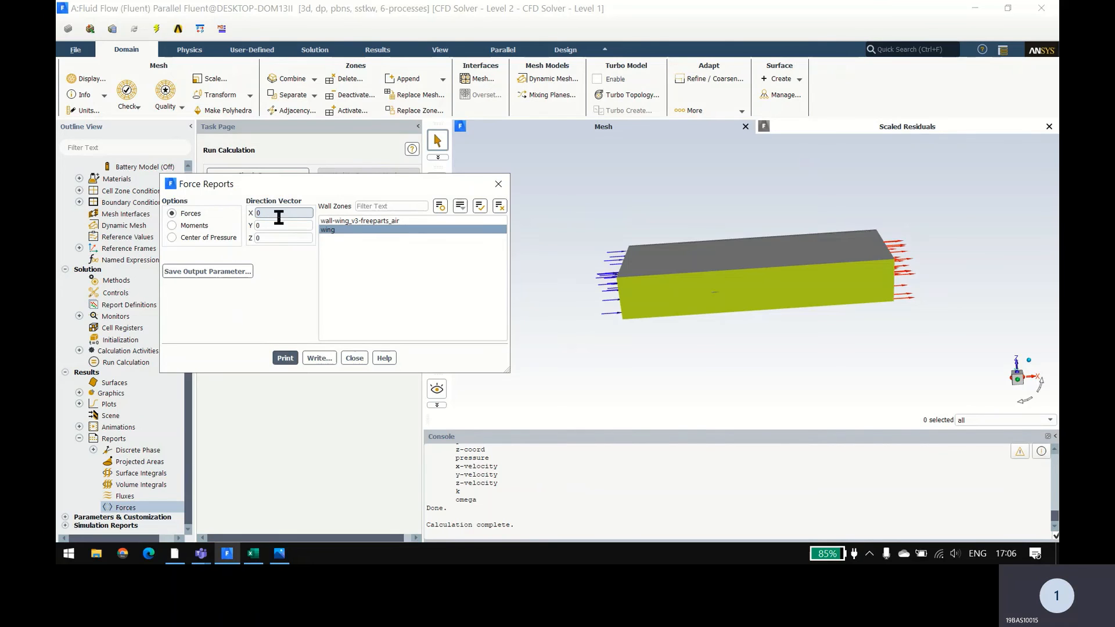
type("0")
double_click(276, 240)
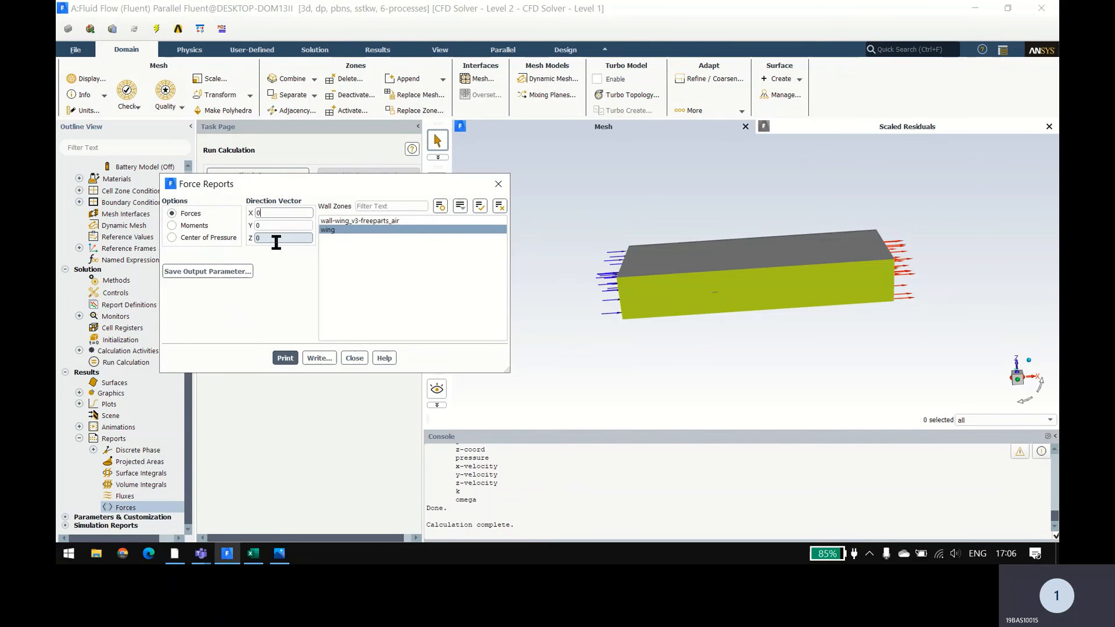
type("1")
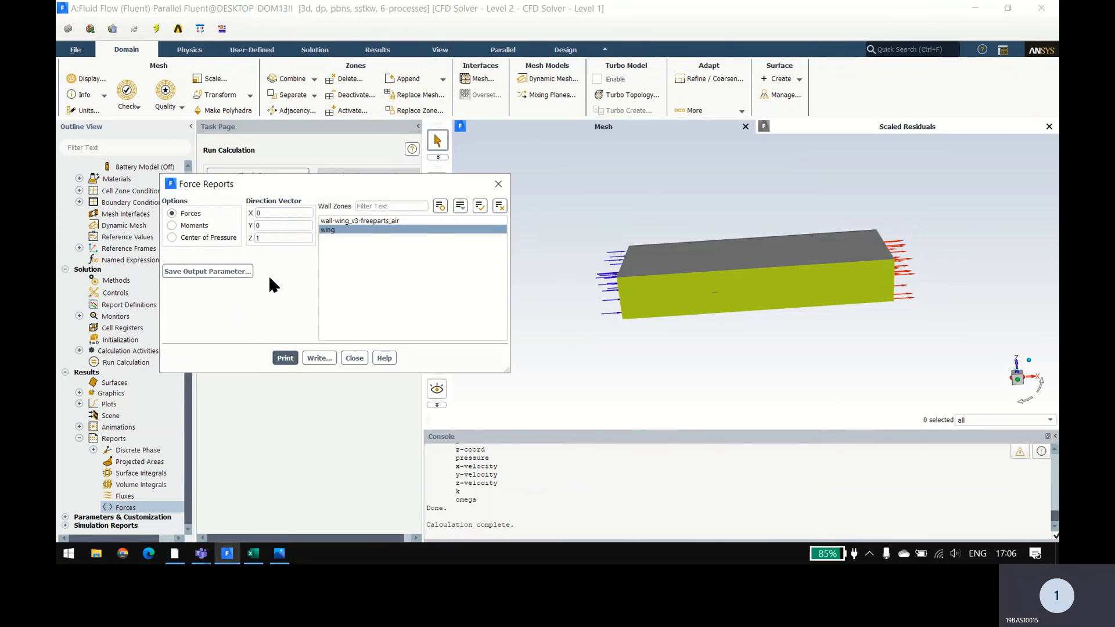
left_click(278, 360)
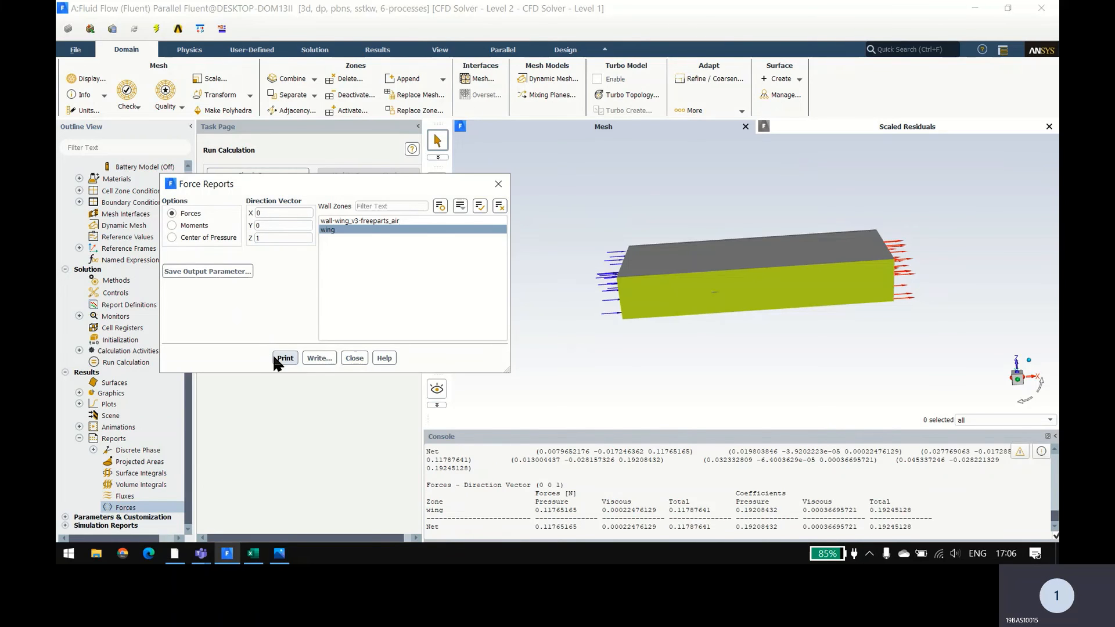
left_click(355, 358)
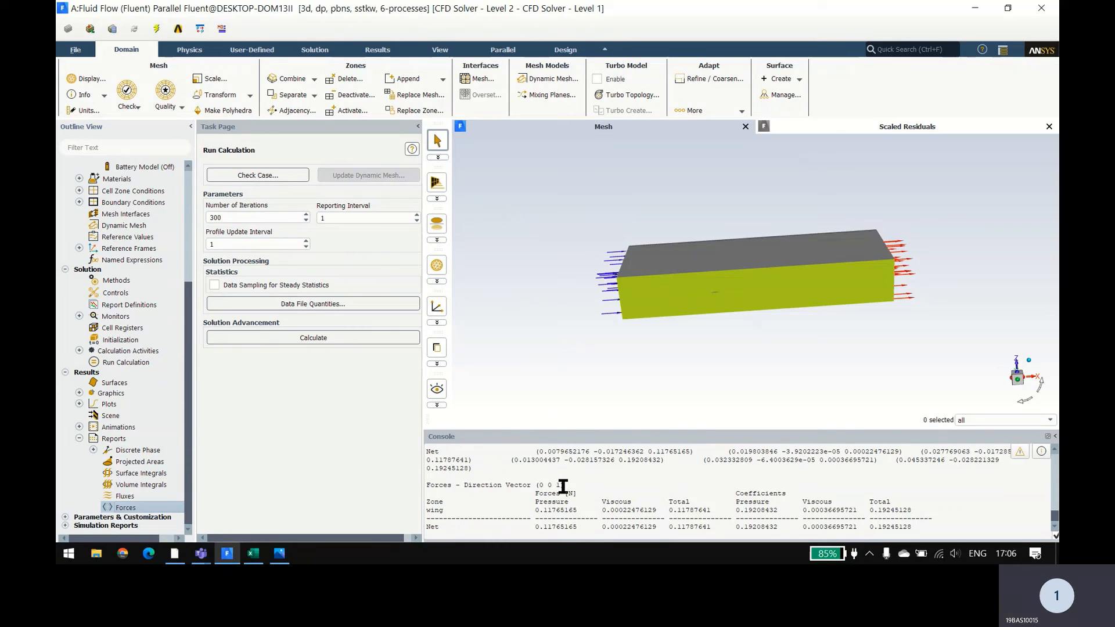
Step: Copy the net total lift force 0.11787641 from the Fluent console into cell M3 of the Excel sheet
left_click_drag(670, 529, 710, 527)
key("alt+Tab")
key("alt+Tab")
key("alt+Tab")
key("alt+Tab")
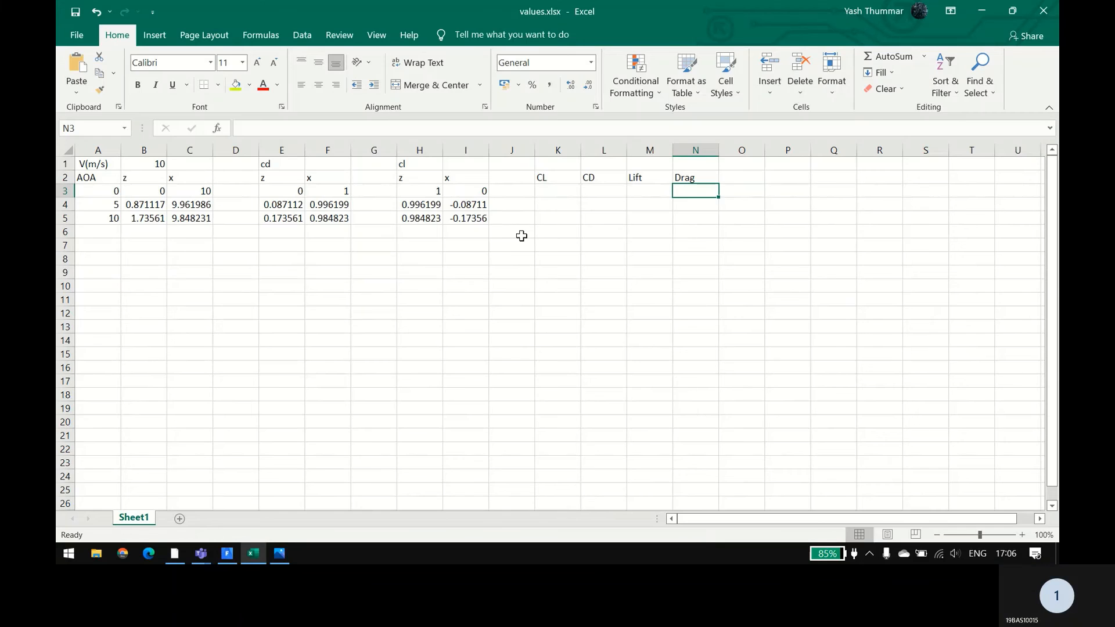
left_click(656, 191)
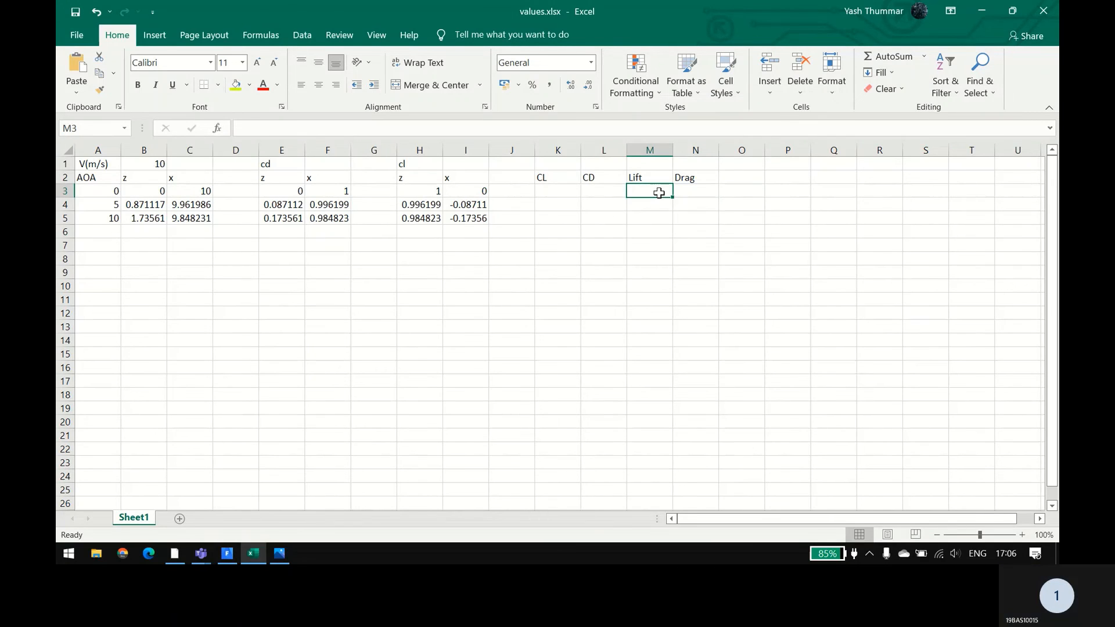
type("0.11787641")
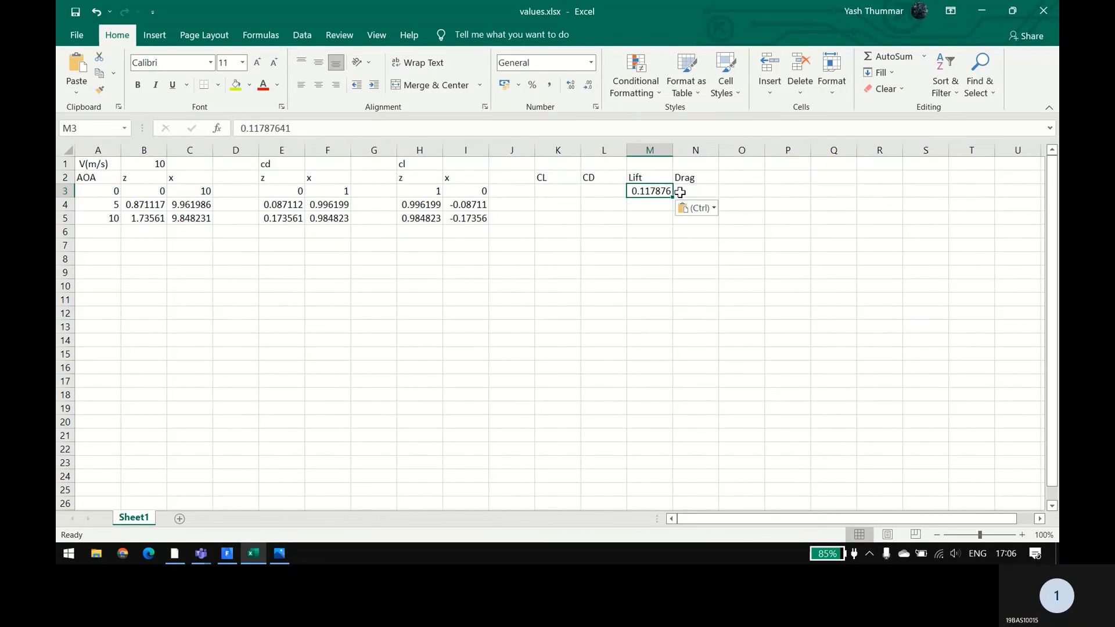
Step: Copy the net total lift coefficient 0.19245128 from the Fluent console into cell K3 of the Excel sheet
key("alt+Tab")
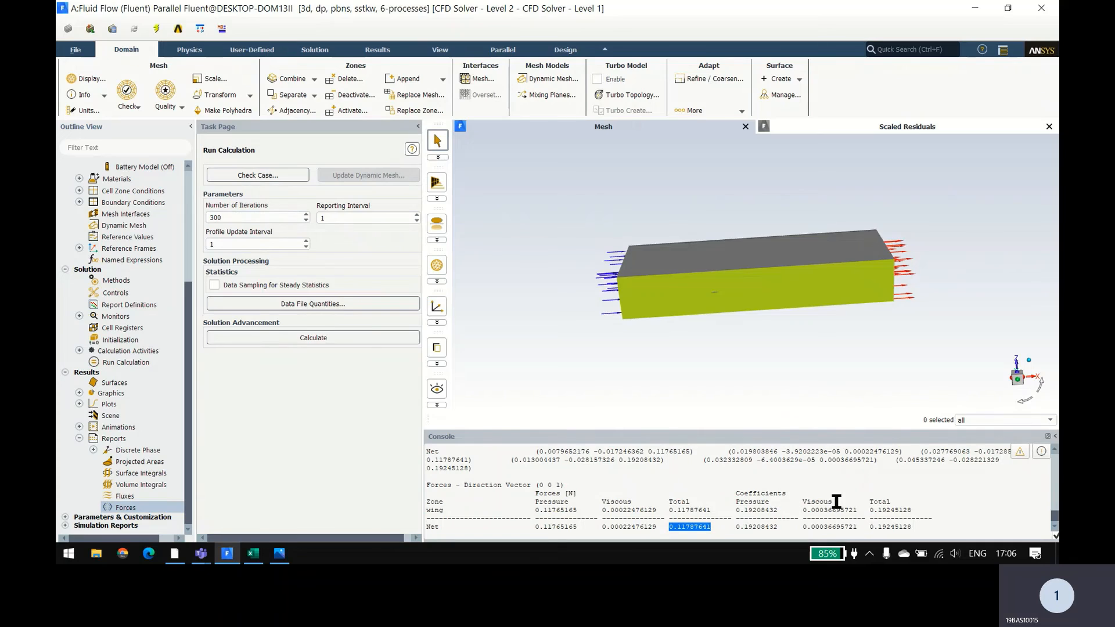
left_click_drag(870, 527, 928, 528)
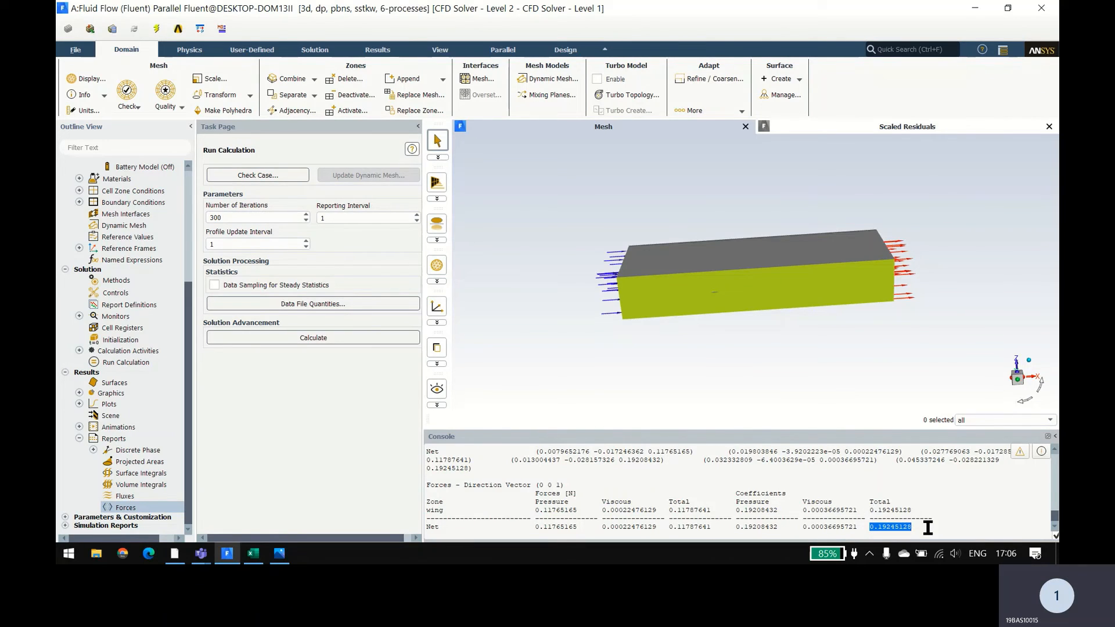
key("alt+Tab")
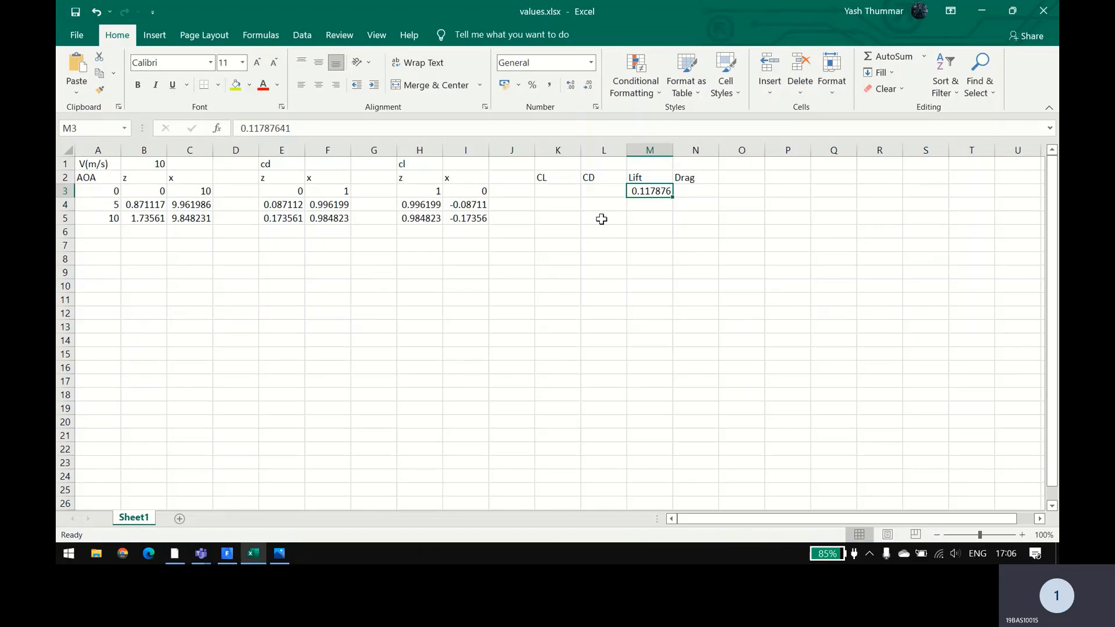
left_click(559, 190)
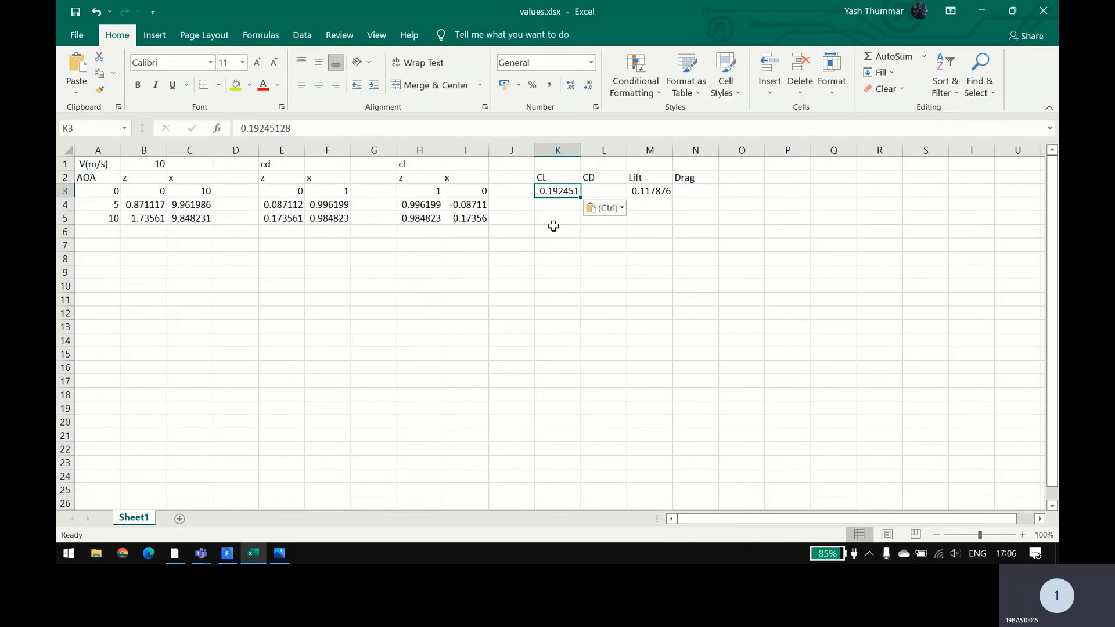
left_click(605, 192)
Step: Switch to Fluent and print a force report for the wing zone with direction vector 1, 0, 0
key("alt+Tab")
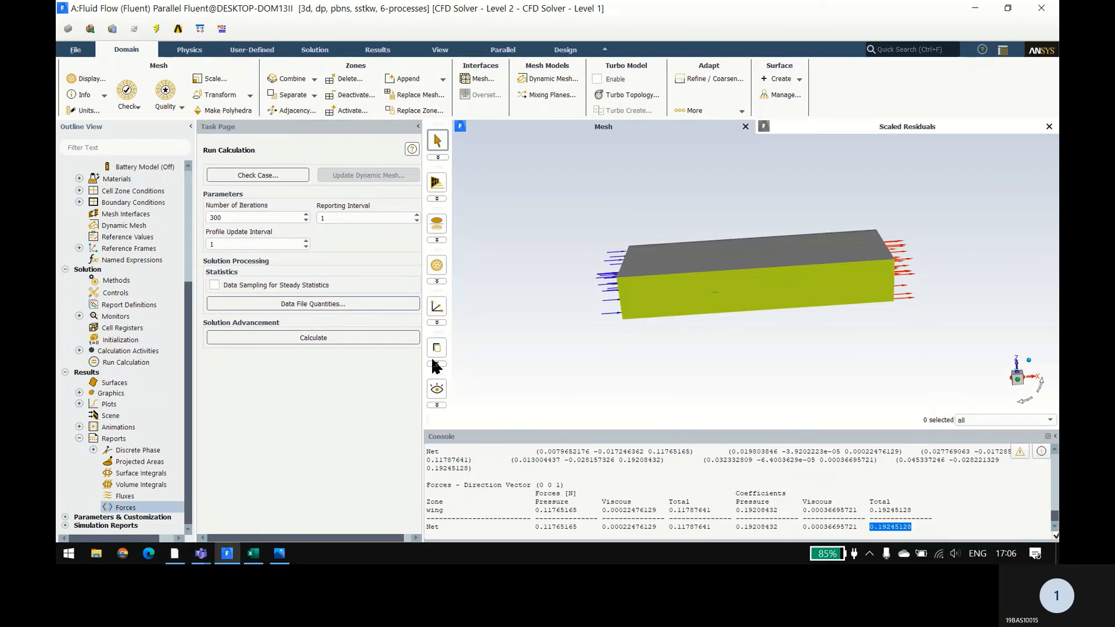
double_click(123, 509)
double_click(275, 238)
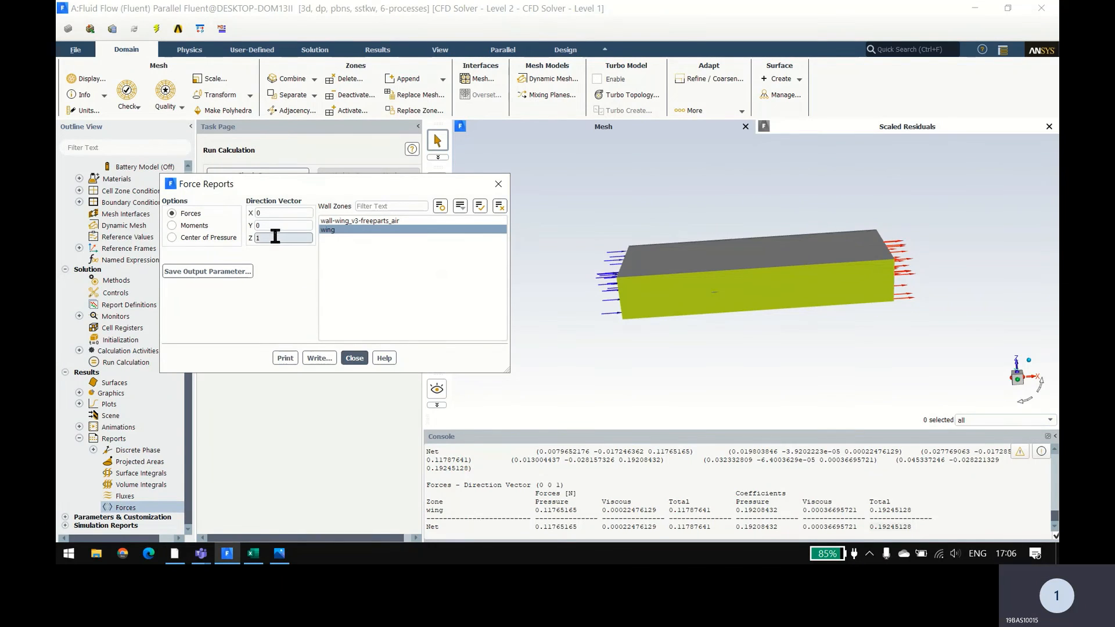
type("0")
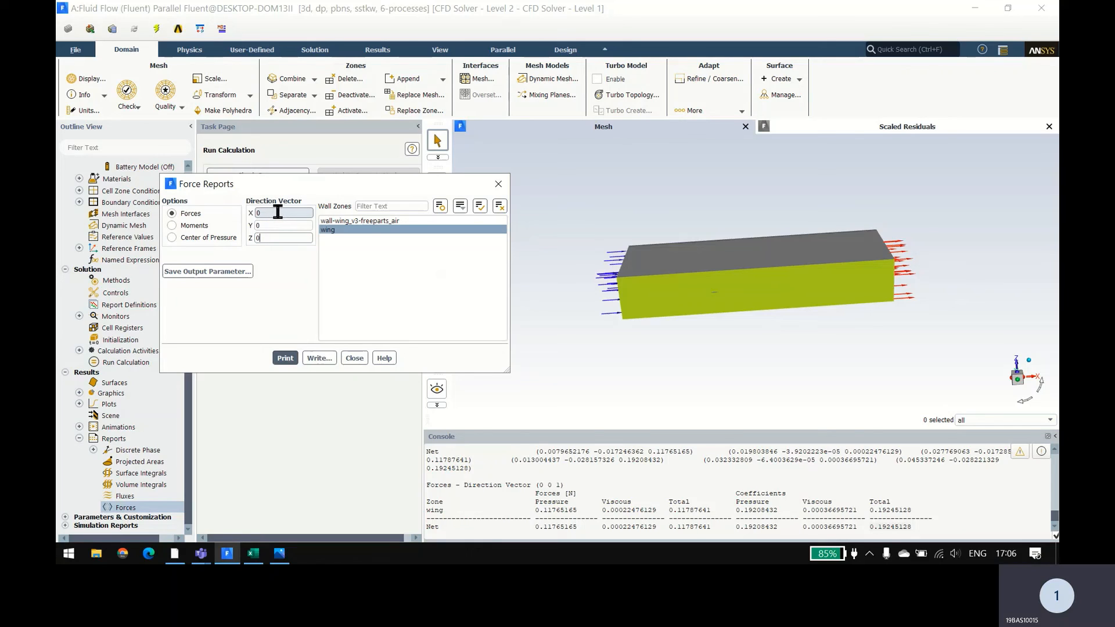
double_click(277, 212)
type("1")
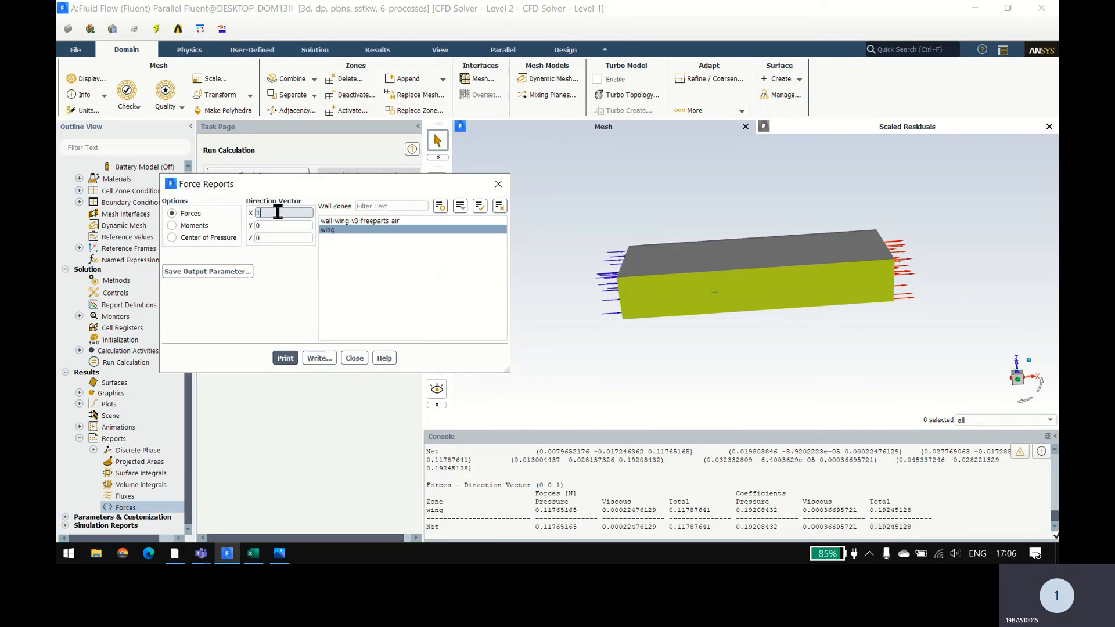
left_click(285, 359)
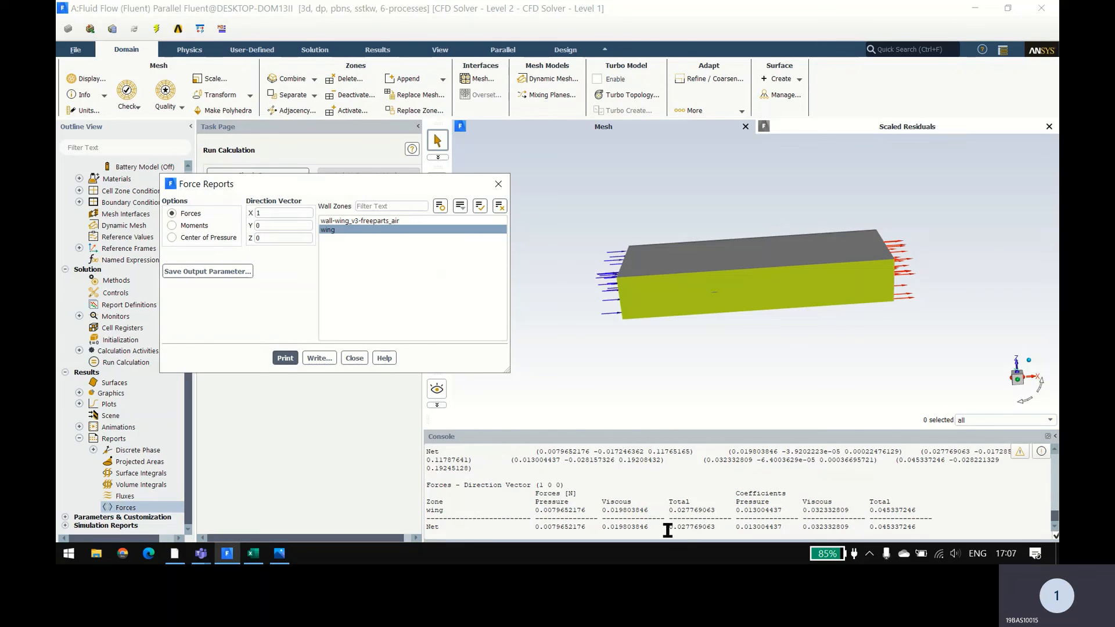
Step: Copy the net total drag force 0.027769063 from the Fluent console into cell N3 of the Excel sheet
left_click_drag(669, 528, 716, 528)
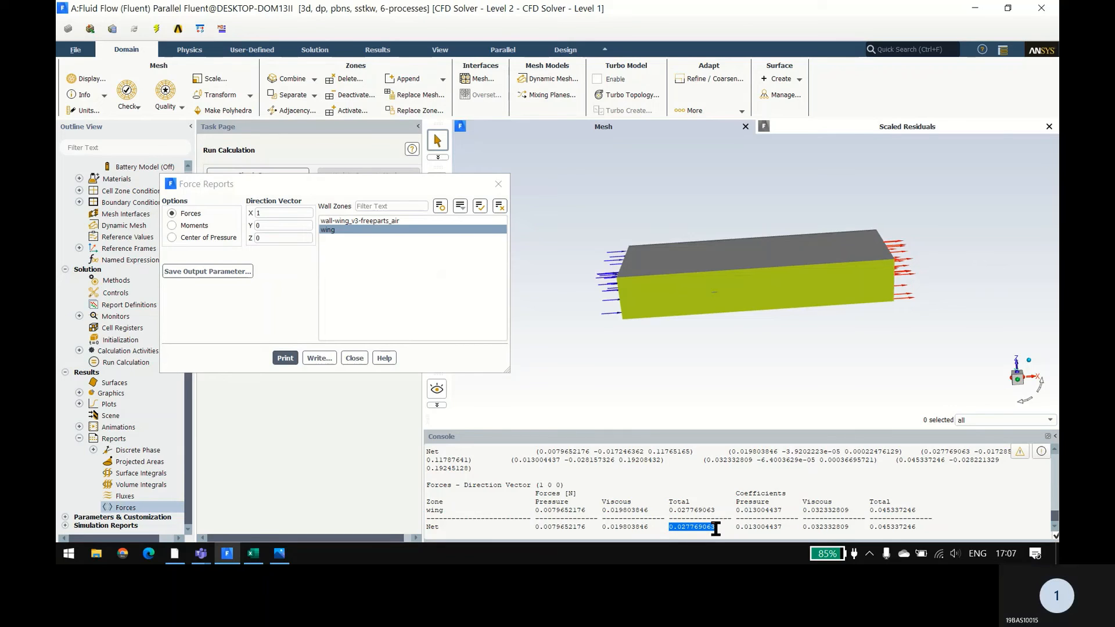
key("alt+Tab")
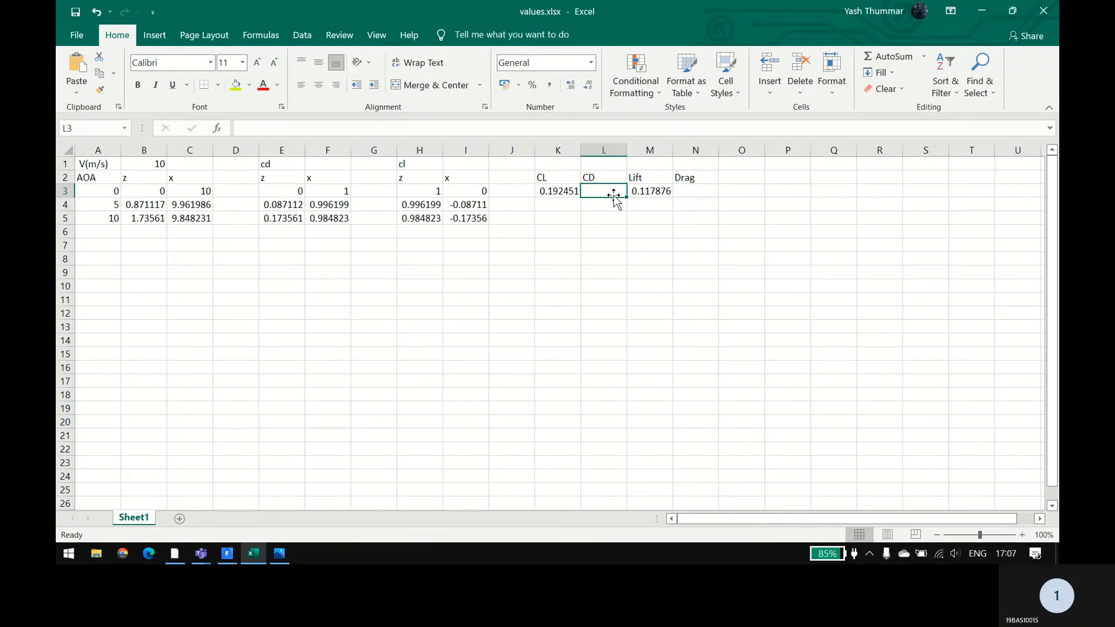
left_click(676, 192)
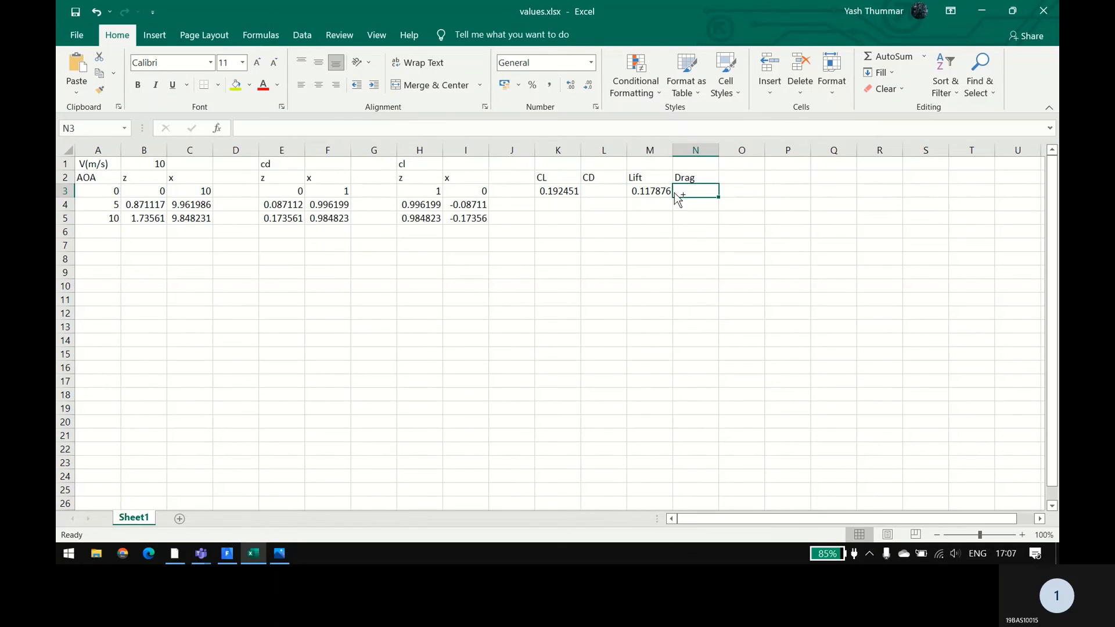
type("0.027769063")
Step: Copy the net total drag coefficient 0.045337246 from the Fluent console into cell L3 of the Excel sheet
left_click(609, 192)
key("alt+Tab")
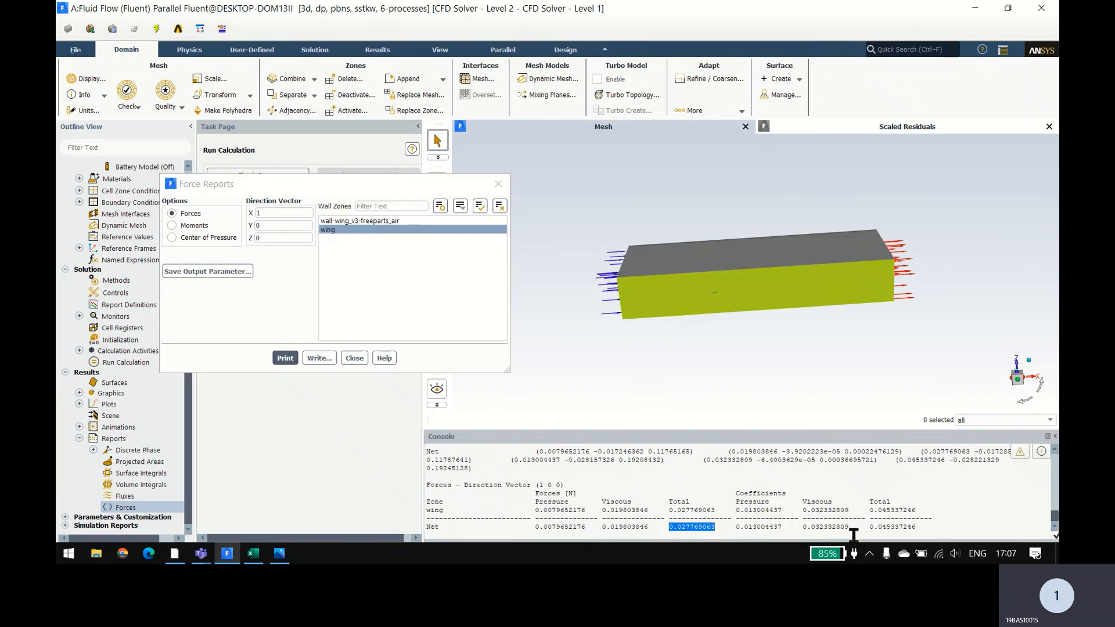
left_click_drag(870, 528, 939, 525)
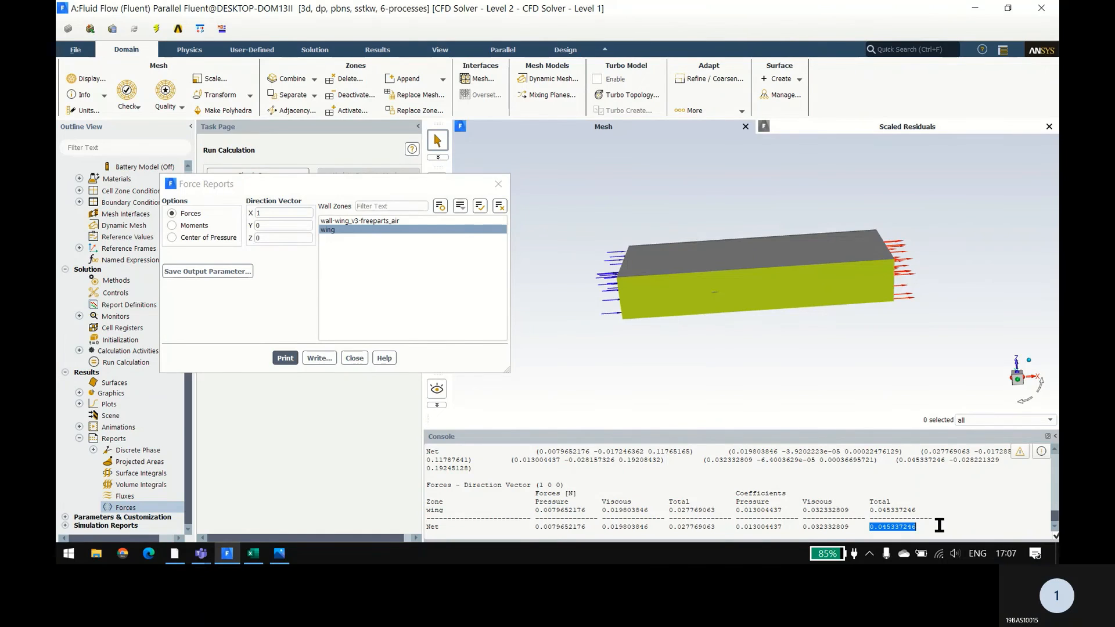
key("alt+Tab")
type("0.045337246")
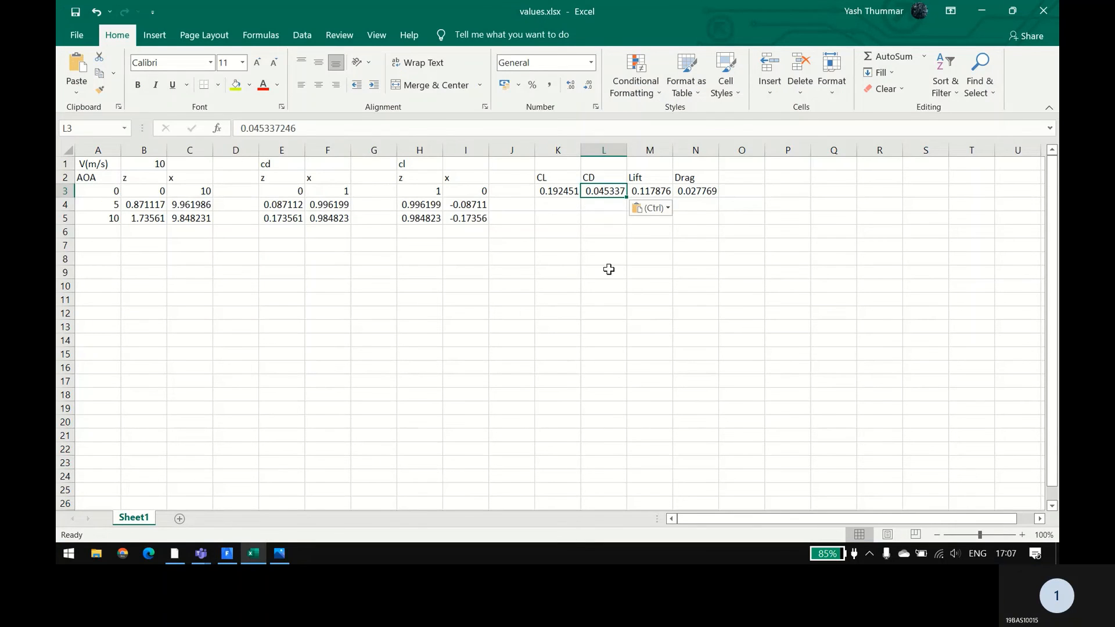
Step: Return to Fluent, close the force reports, and display a filled velocity magnitude contour on the symmentry surface
left_click(152, 204)
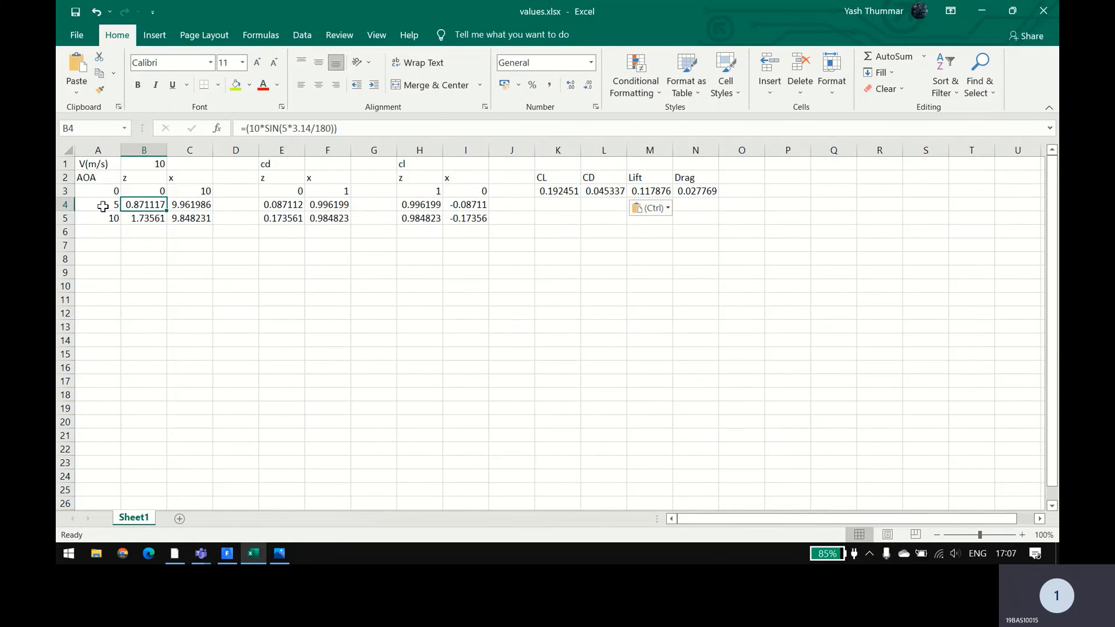
key("alt+Tab")
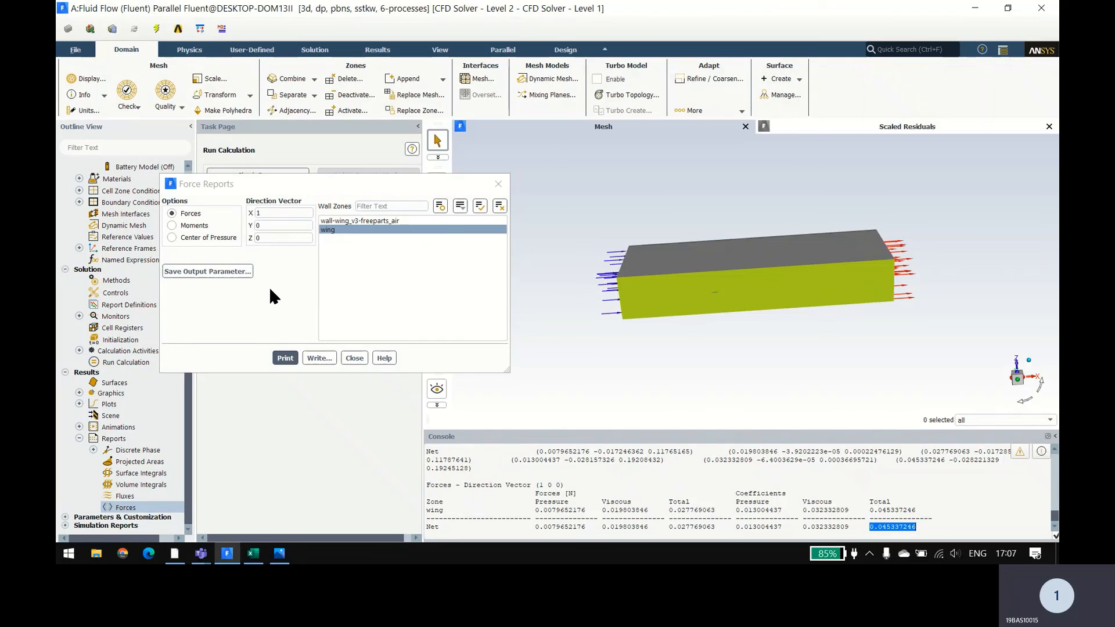
left_click(499, 184)
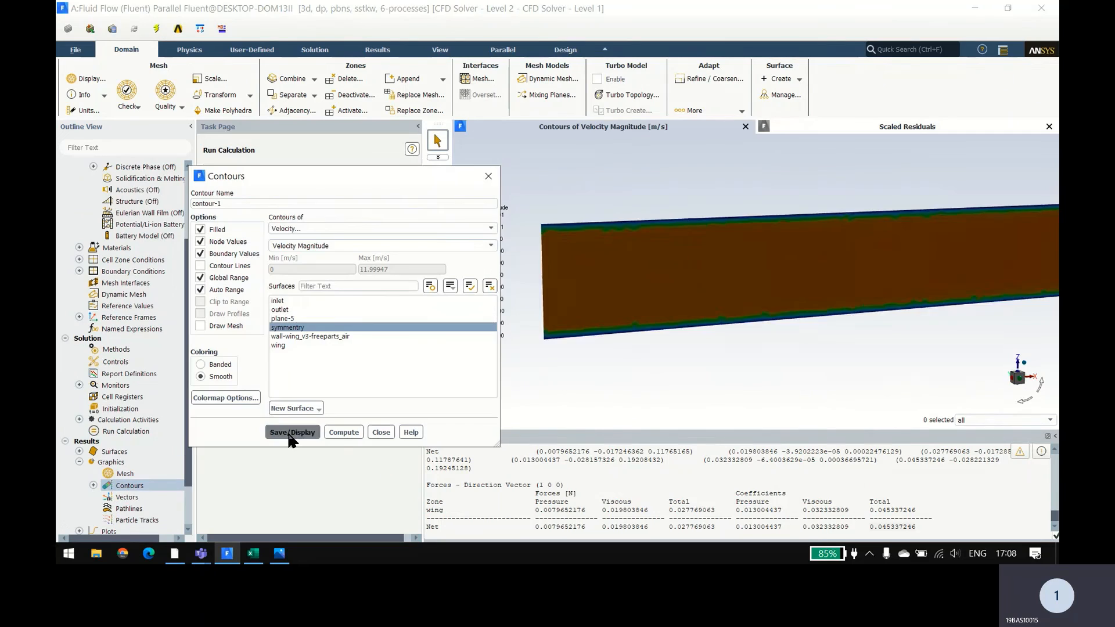
left_click(288, 434)
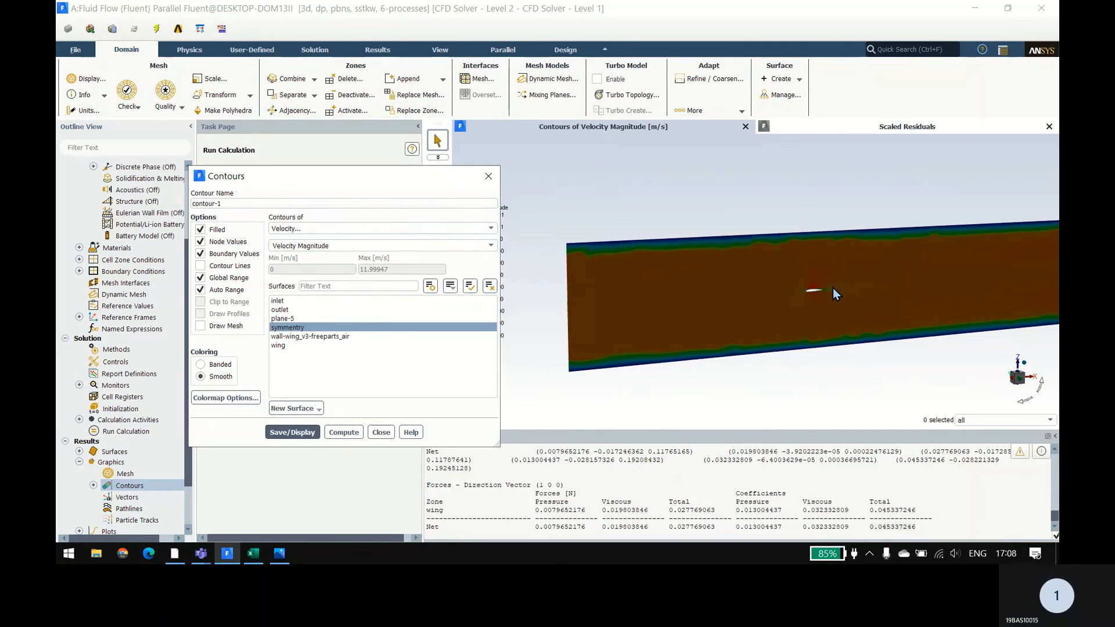
Step: Close the contour settings and examine the velocity magnitude distribution around the airfoil and across the whole symmetry plane
scroll(831, 297, "up", 5)
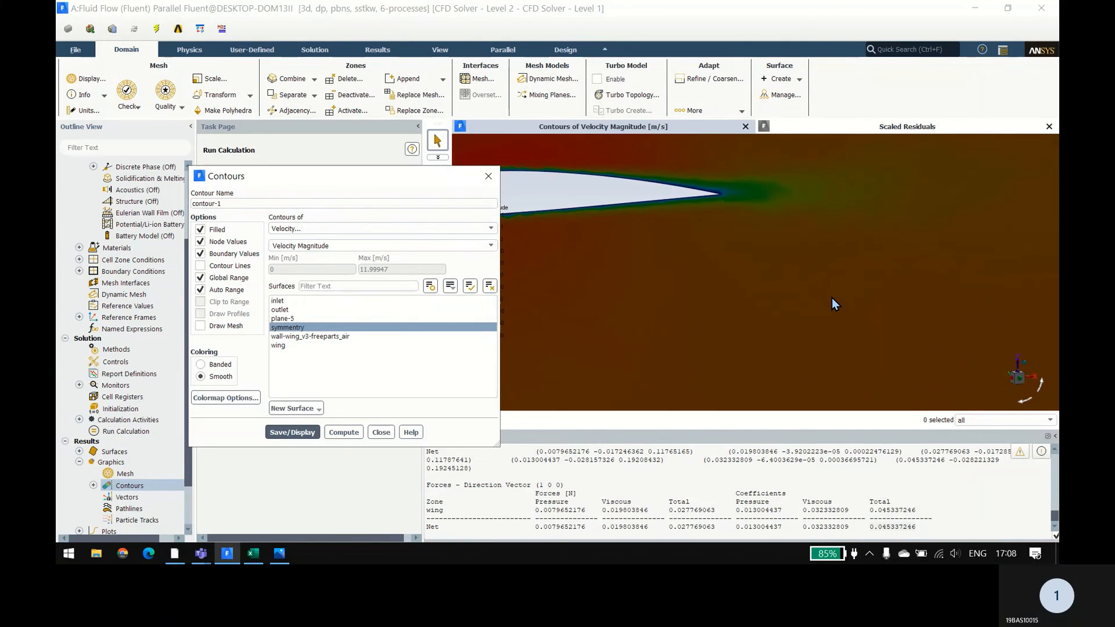
scroll(832, 298, "down", 5)
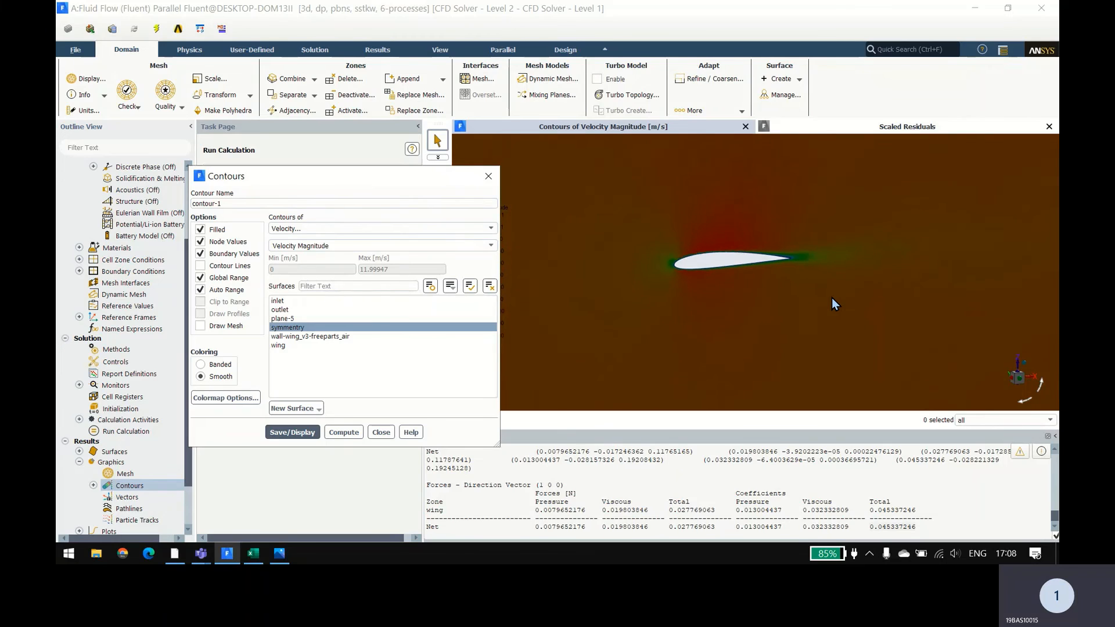
middle_click_drag(831, 299, 792, 272)
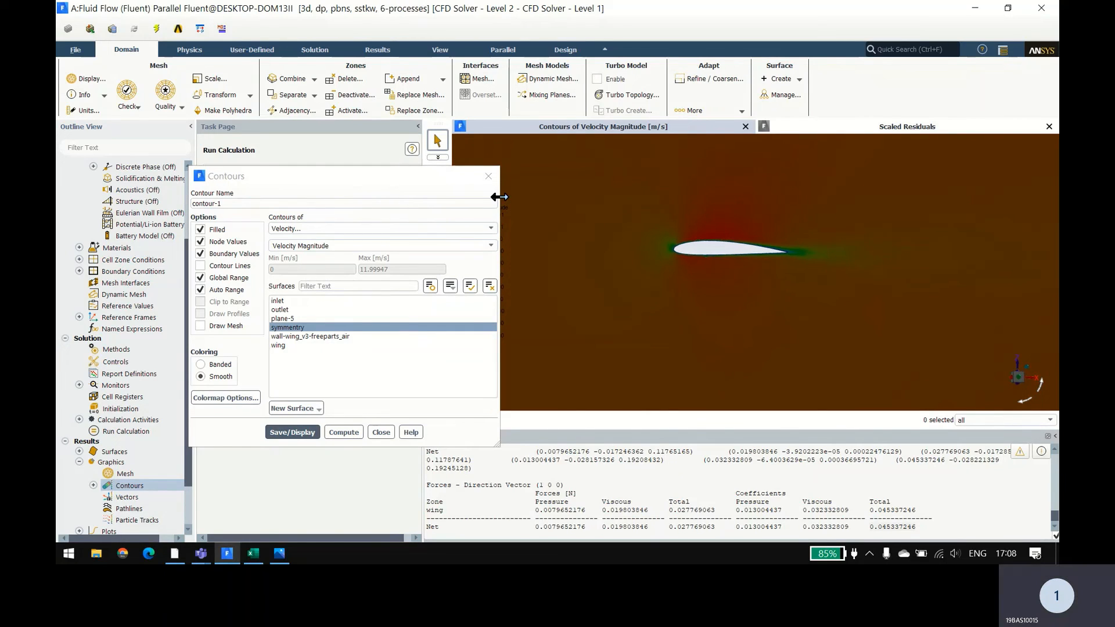
left_click(487, 176)
scroll(731, 252, "up", 2)
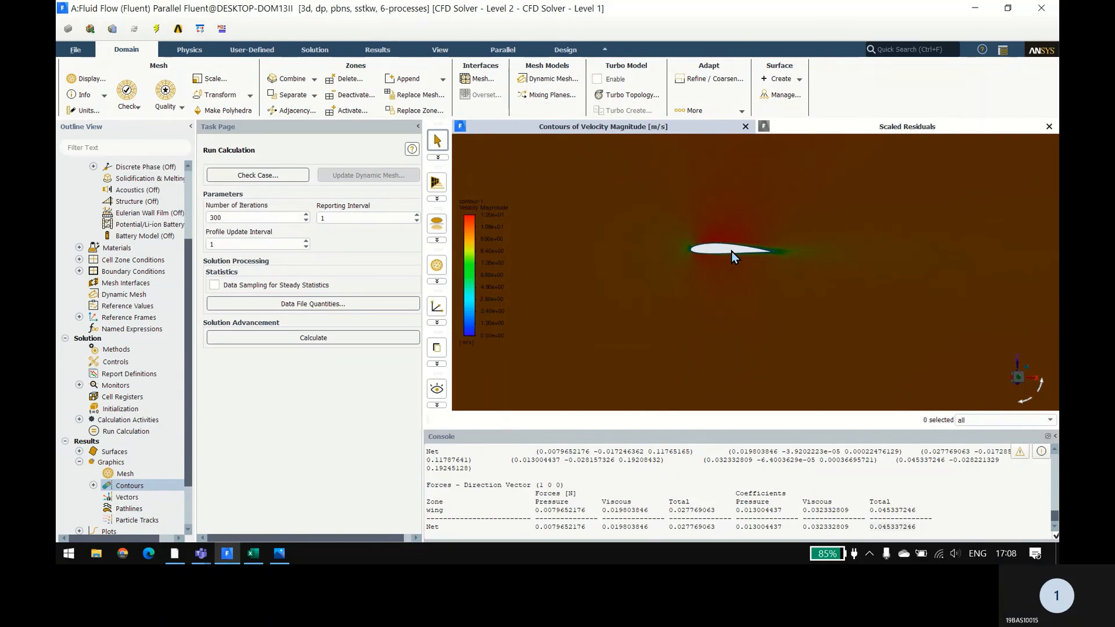
scroll(732, 252, "up", 3)
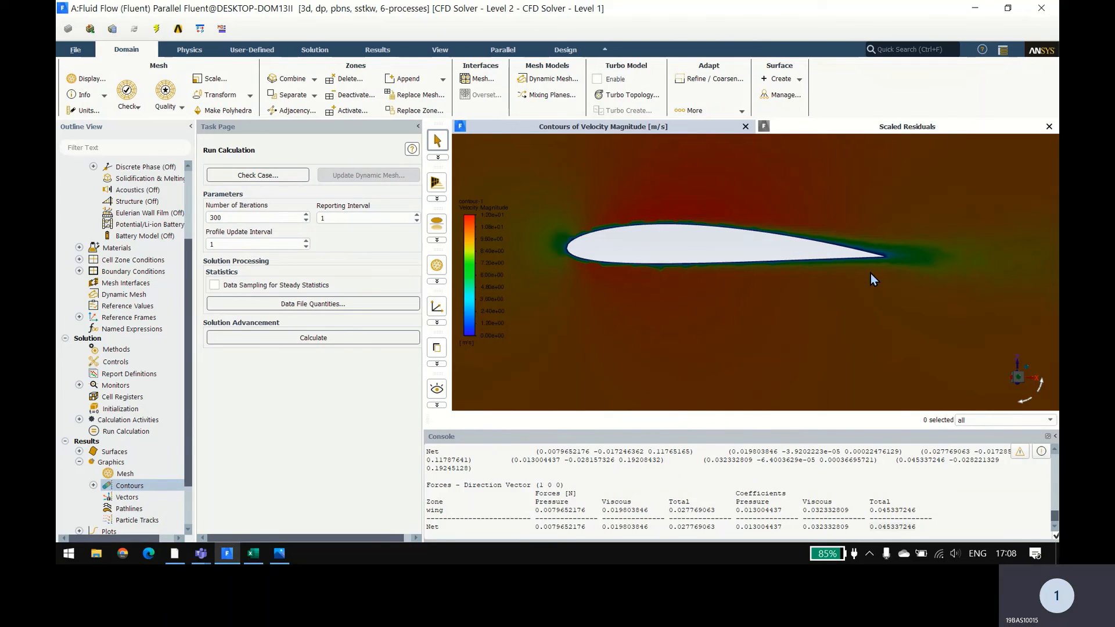
scroll(615, 262, "down", 6)
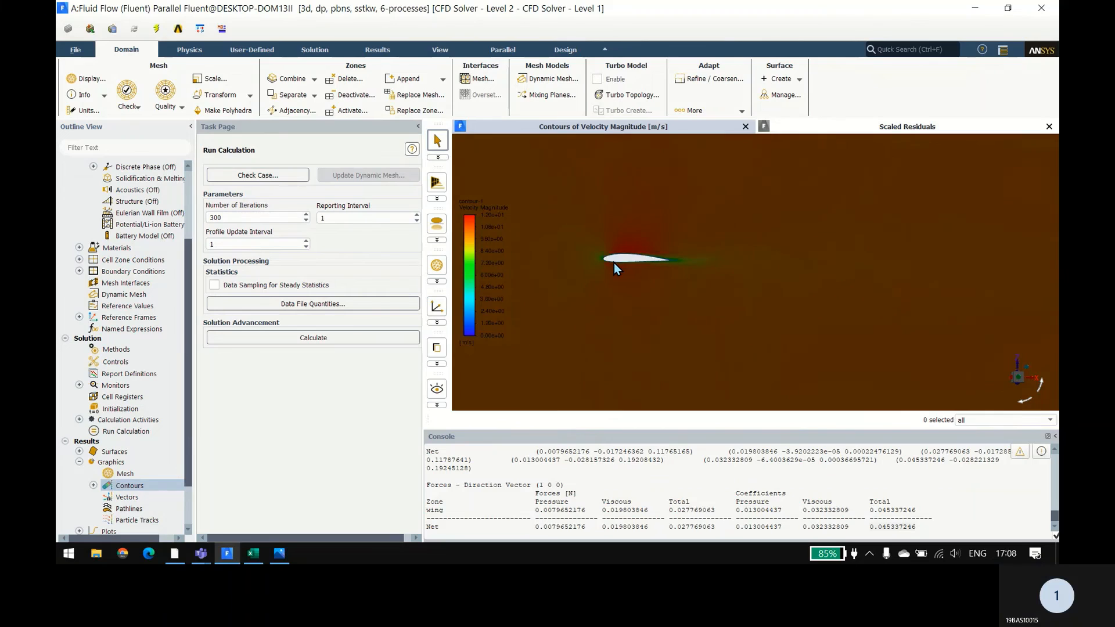
scroll(615, 263, "down", 4)
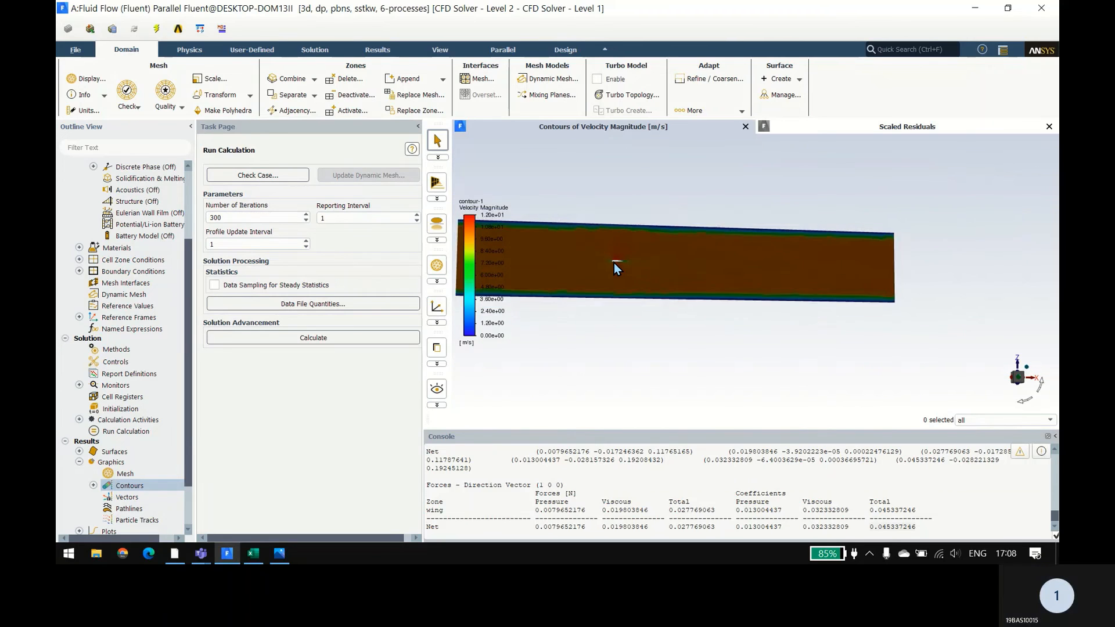
left_click_drag(633, 277, 780, 317)
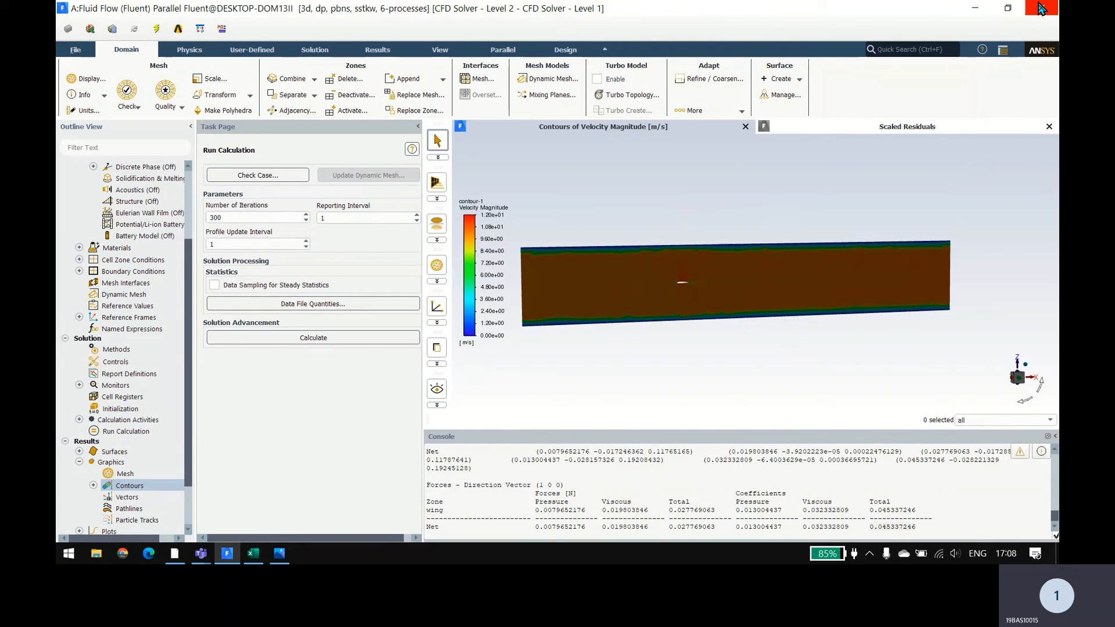
Step: Exit Fluent, using the settings changes for the current calculation only, and switch to Workbench
left_click(1039, 8)
left_click(567, 295)
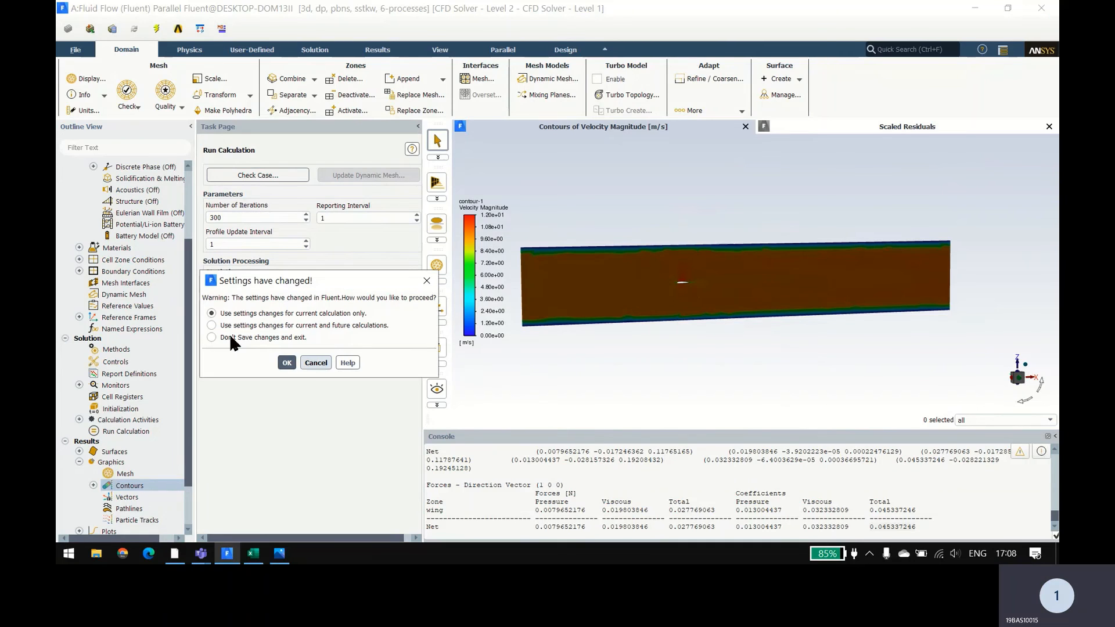
left_click(286, 363)
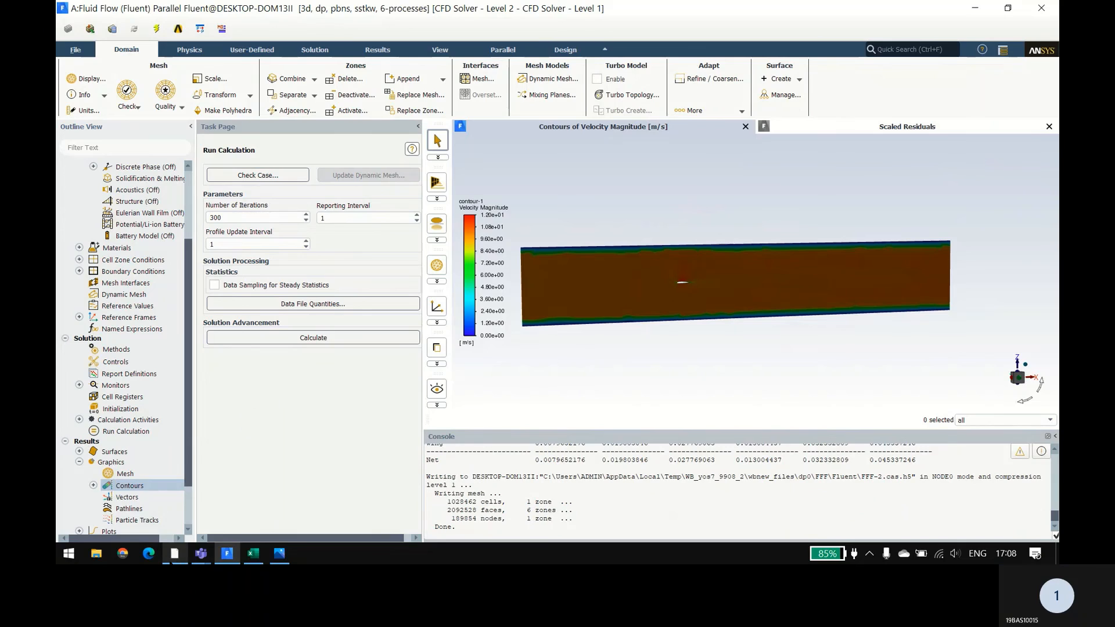
left_click(174, 553)
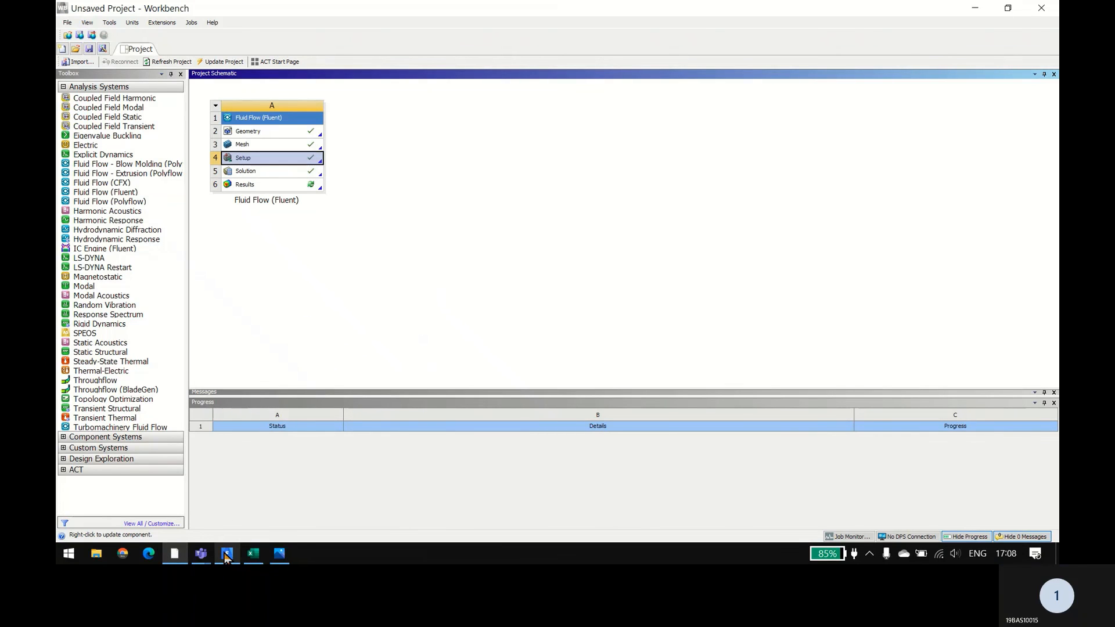
mouse_move(226, 552)
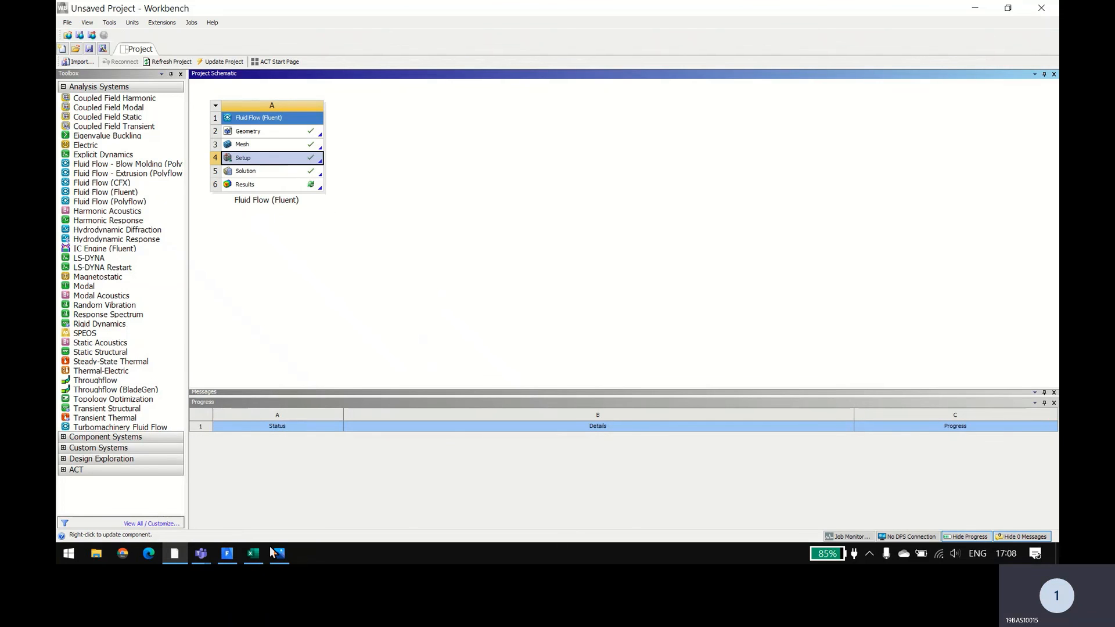
left_click(228, 554)
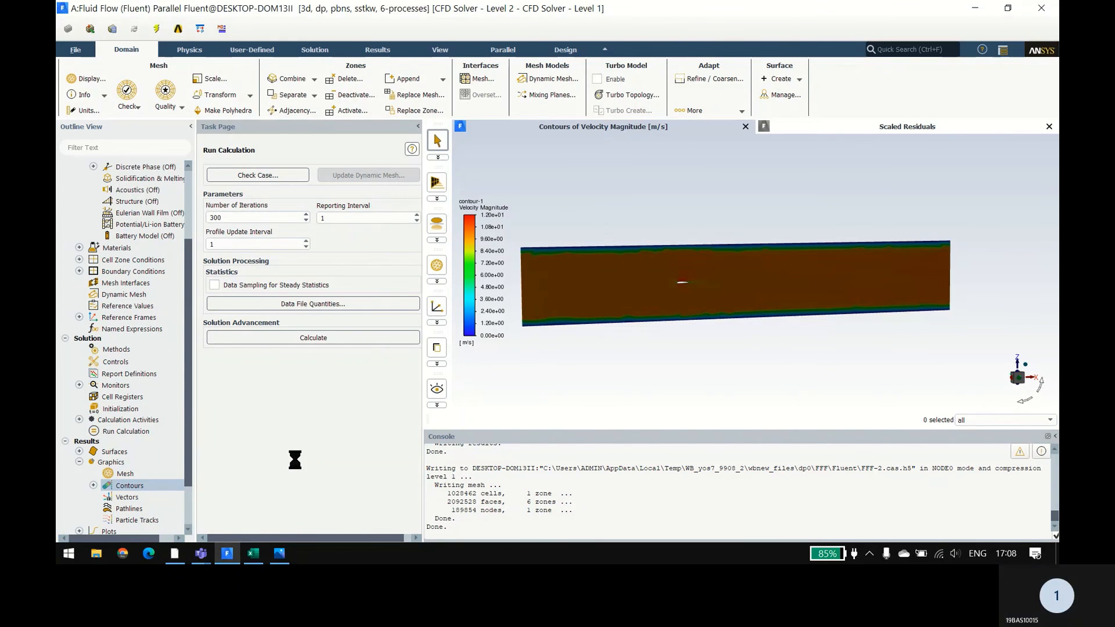
key("alt+Tab")
key("alt+Tab")
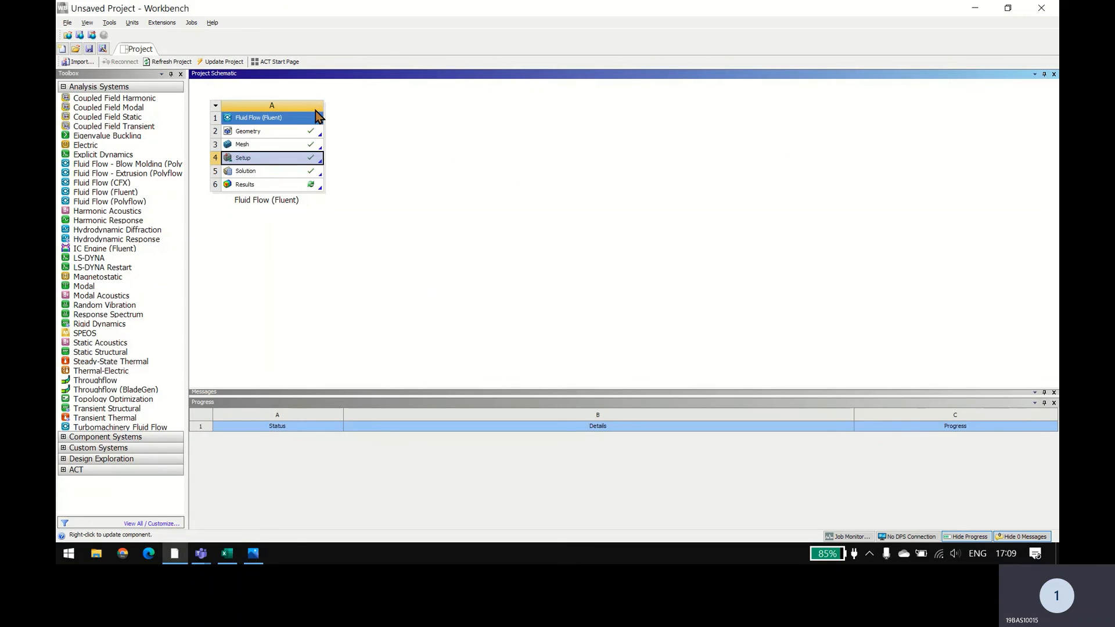
Step: Rename system A in the project schematic as "aoa = 0Fluid Flow (Fluent)"
left_click(350, 277)
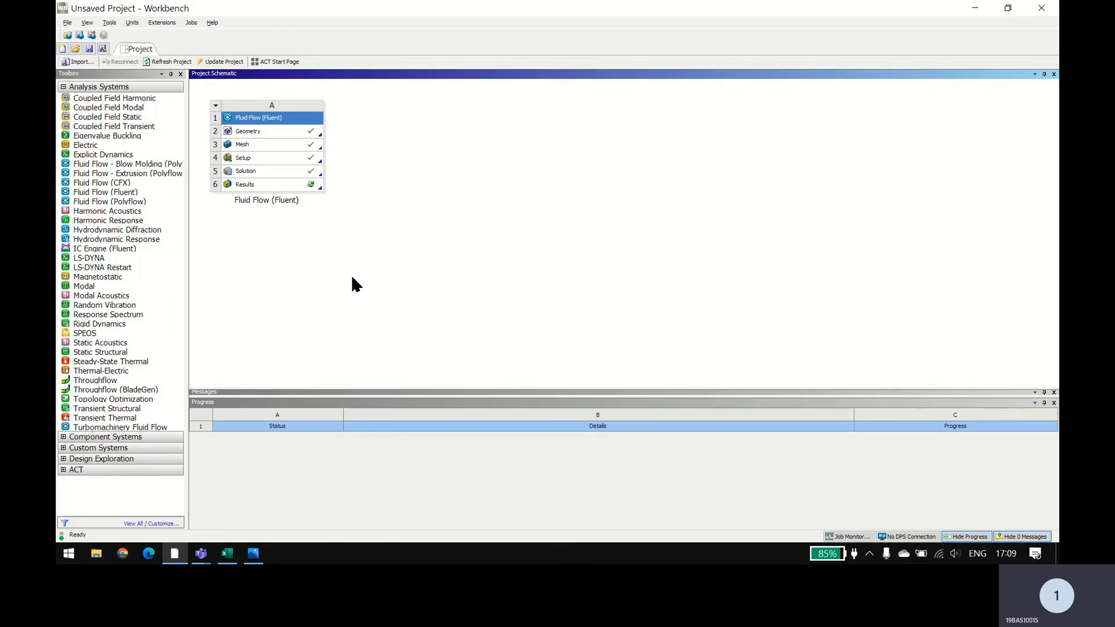
right_click(350, 276)
left_click(287, 283)
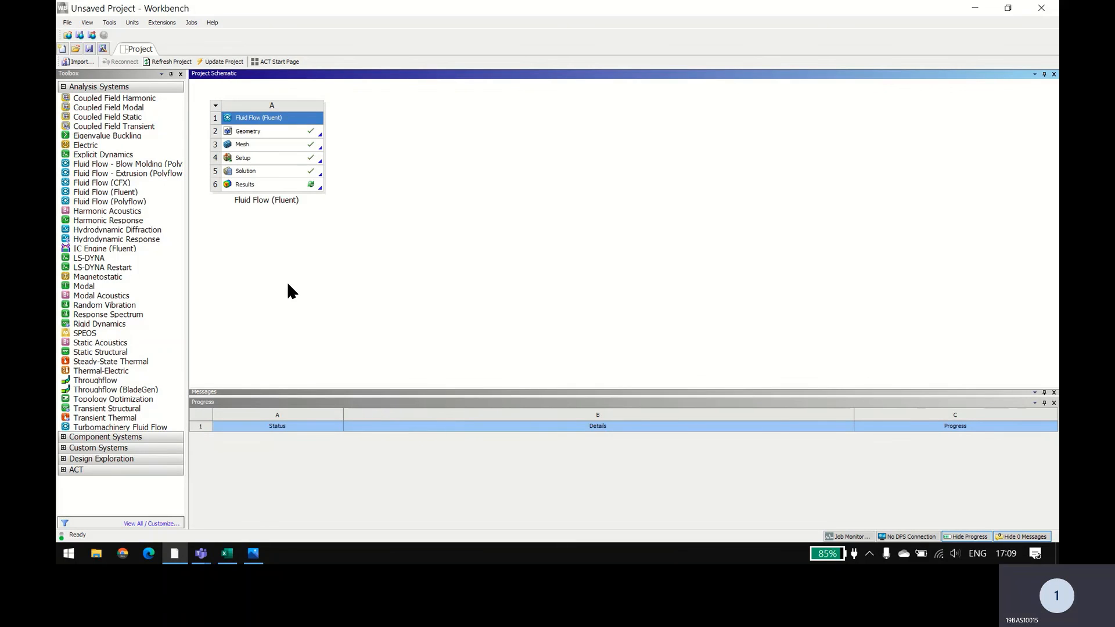
double_click(267, 200)
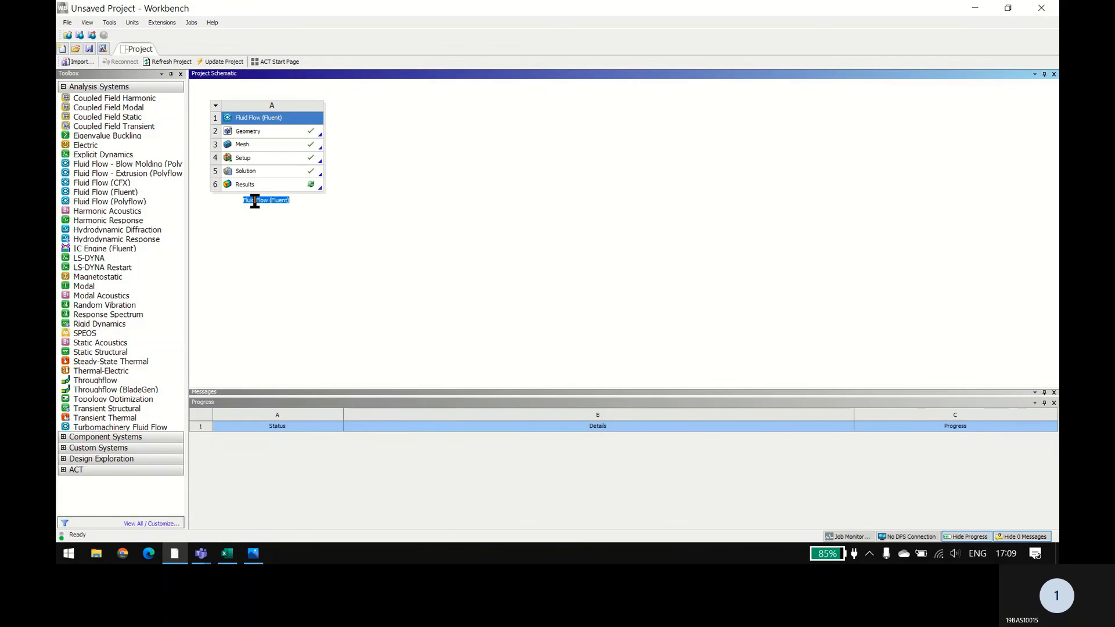
left_click(254, 201)
type("aoa ")
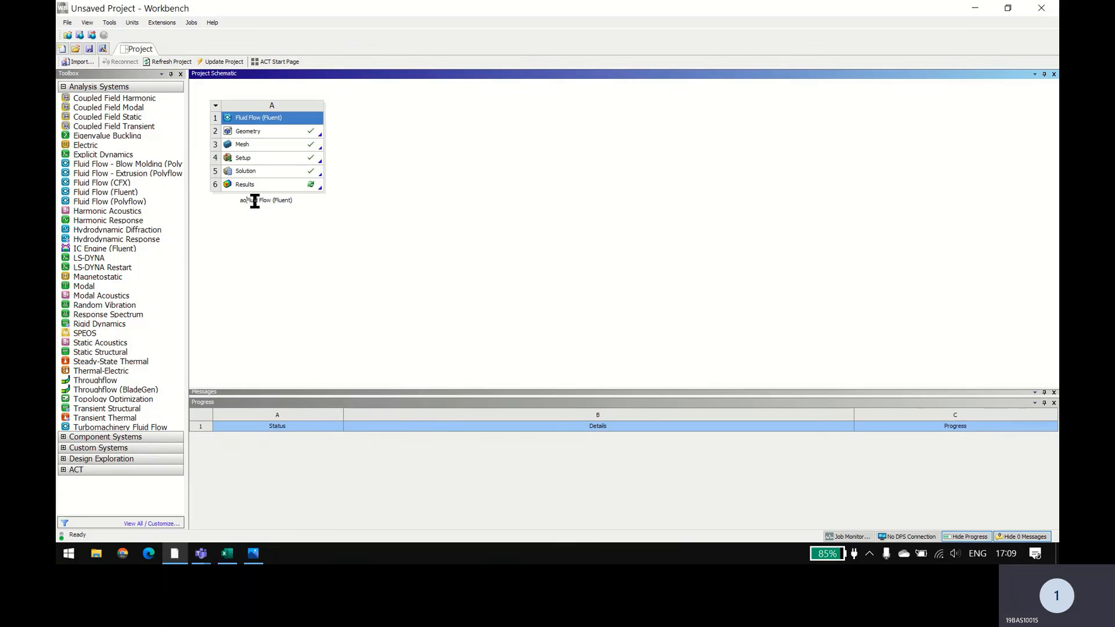
type("= 0")
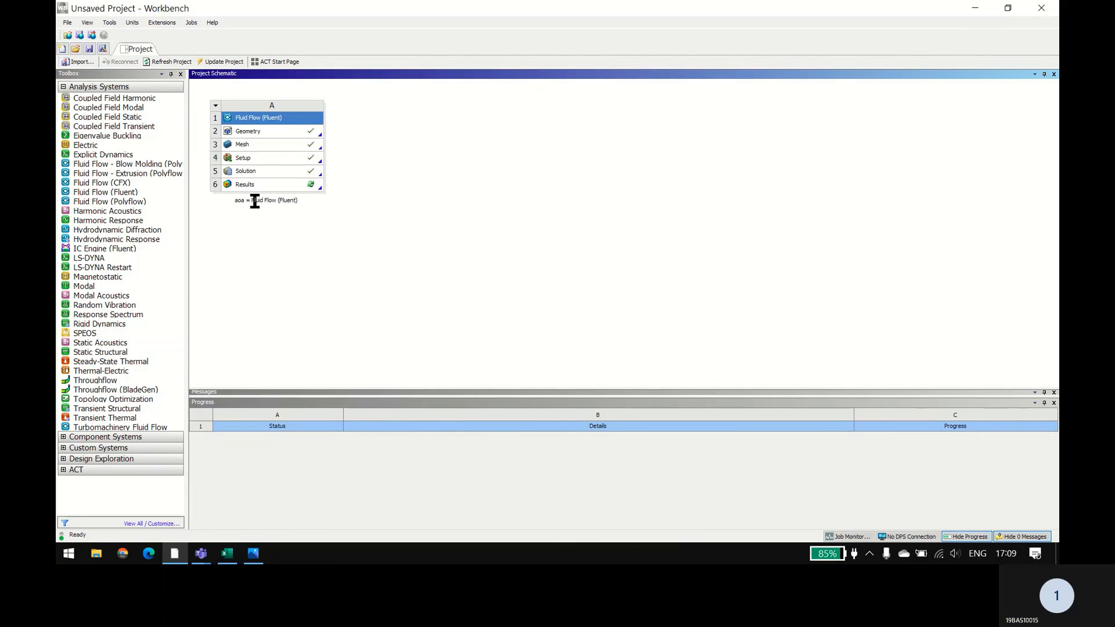
key("Return")
Step: Duplicate the aoa = 0 Fluid Flow system and rename the copy as "aoa = 5Fluid Flow (Fluent)"
right_click(277, 120)
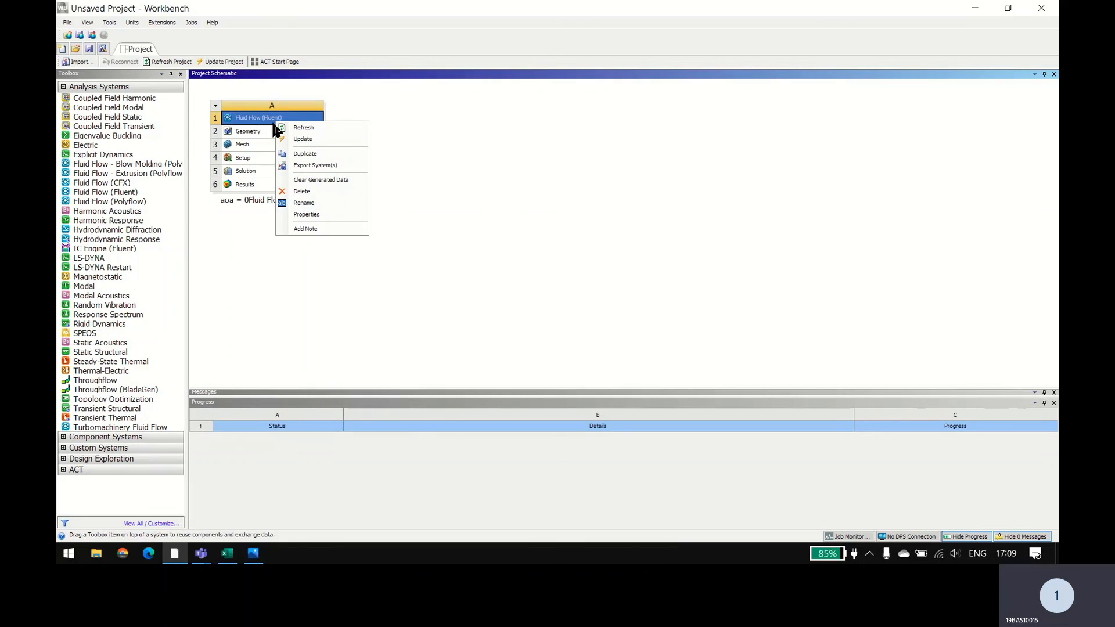
left_click(284, 154)
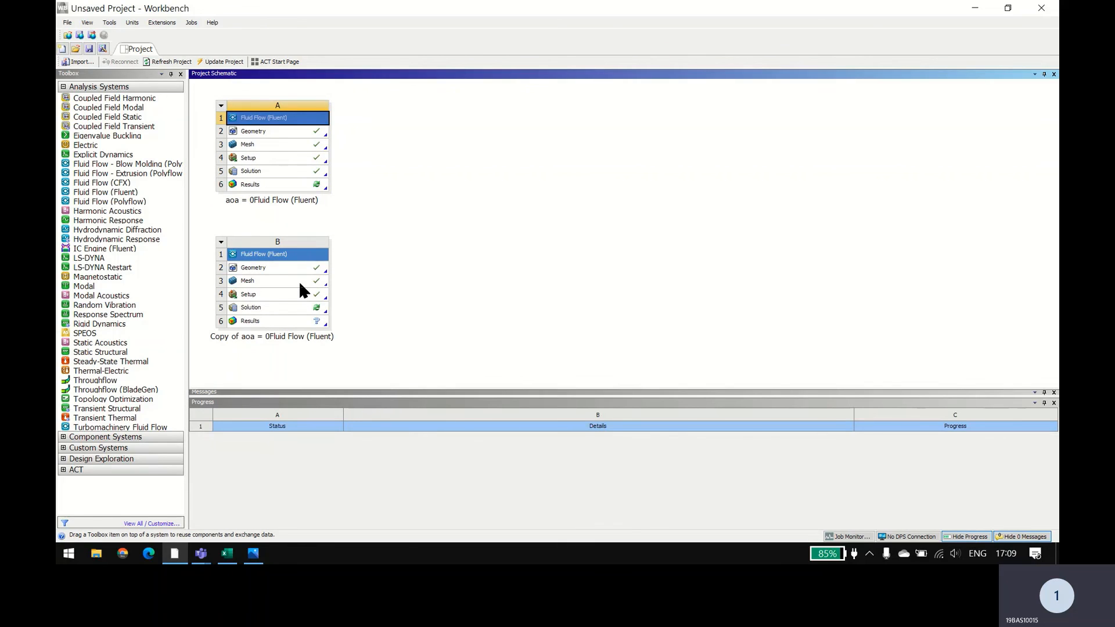
double_click(274, 338)
left_click(274, 337)
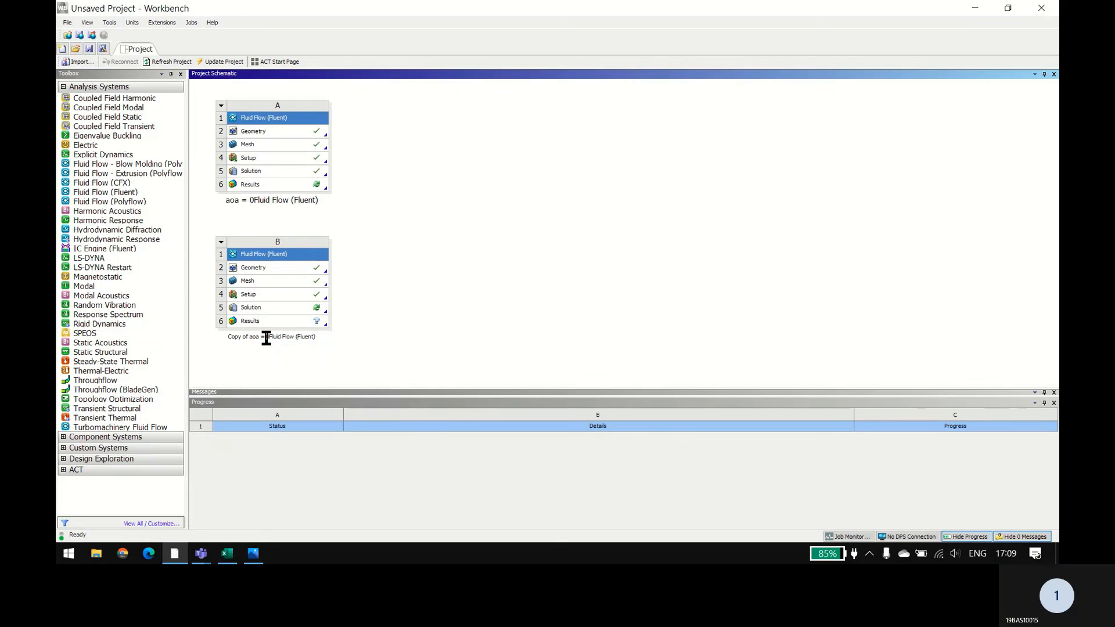
key("BackSpace")
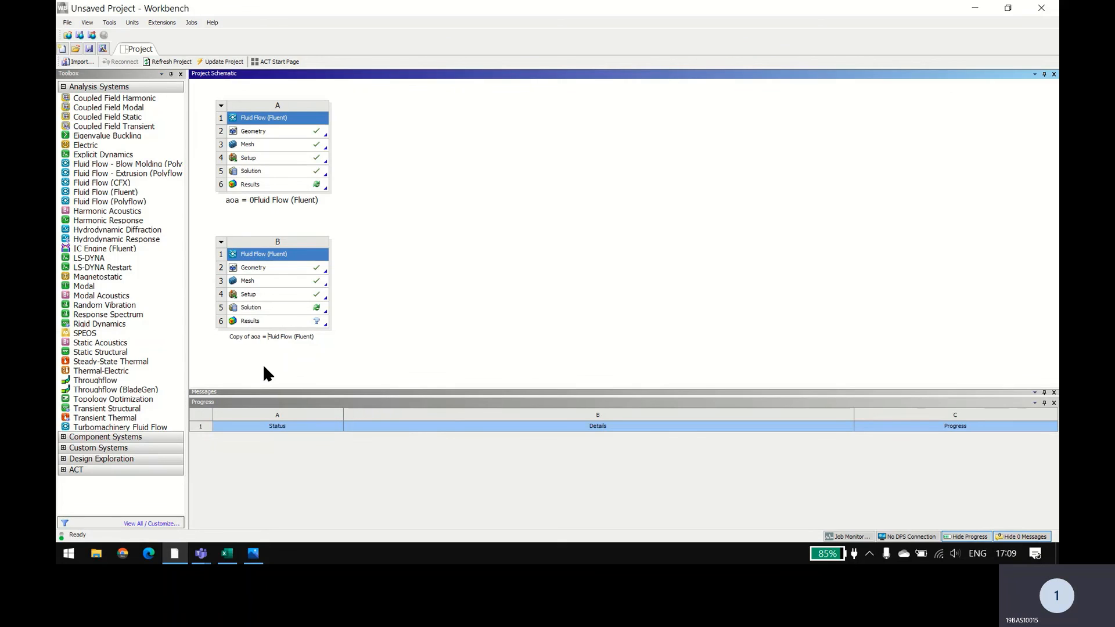
type("5")
key("BackSpace")
key("BackSpace")
key("BackSpace")
key("BackSpace")
key("BackSpace")
key("BackSpace")
key("BackSpace")
key("BackSpace")
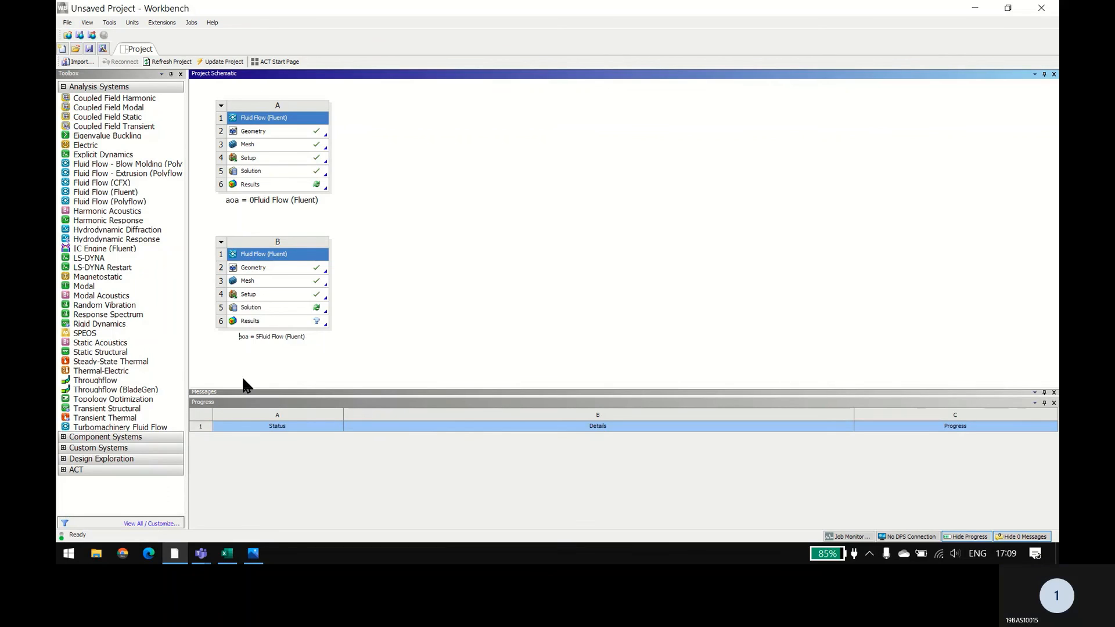
key("Return")
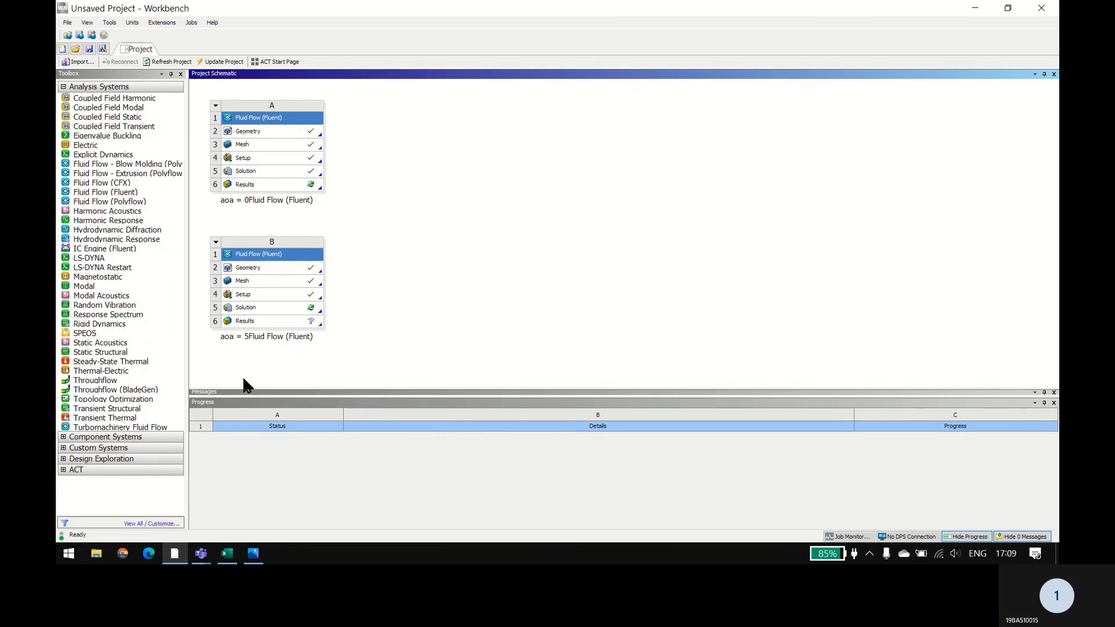
Step: Open the Setup of the aoa = 5 system in Fluent with double precision and 6 solver processes, and dismiss the behavioral changes notice
right_click(278, 300)
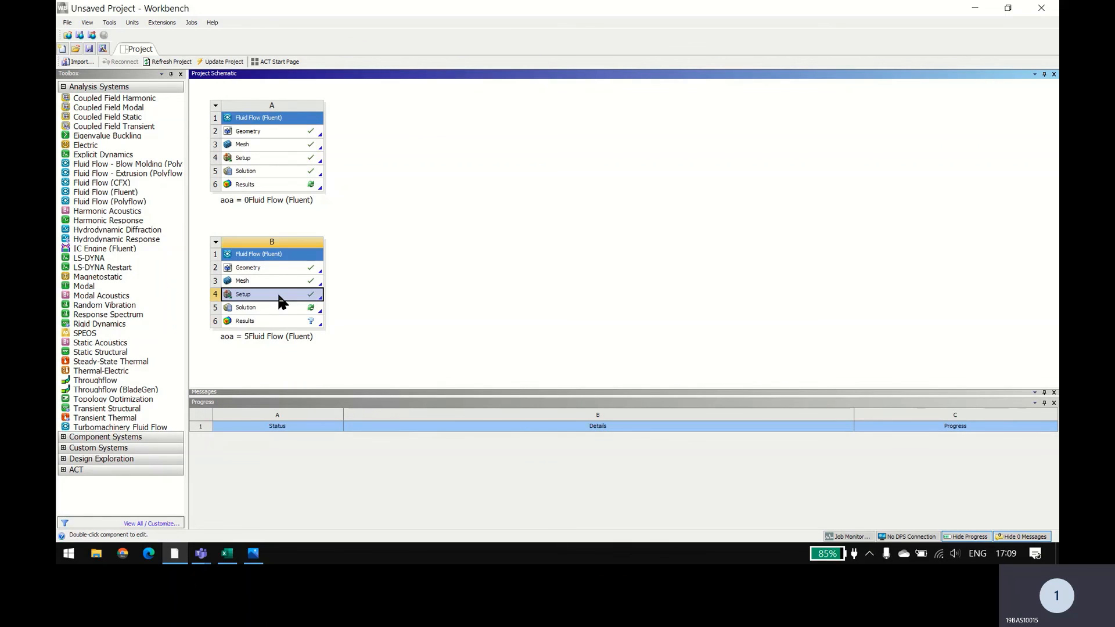
left_click(283, 302)
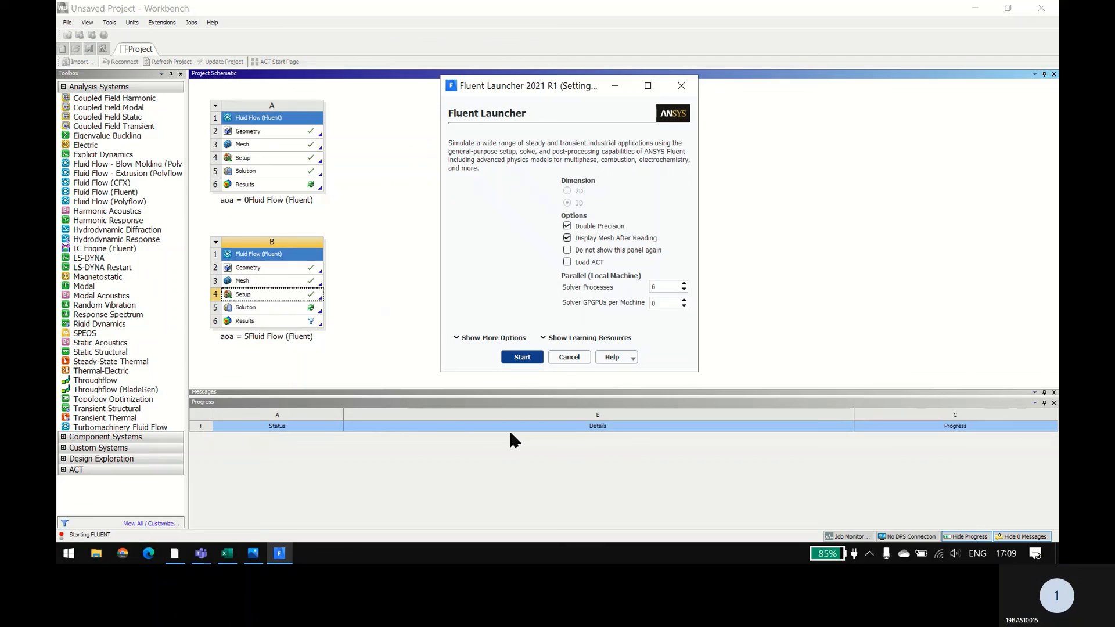
left_click(521, 358)
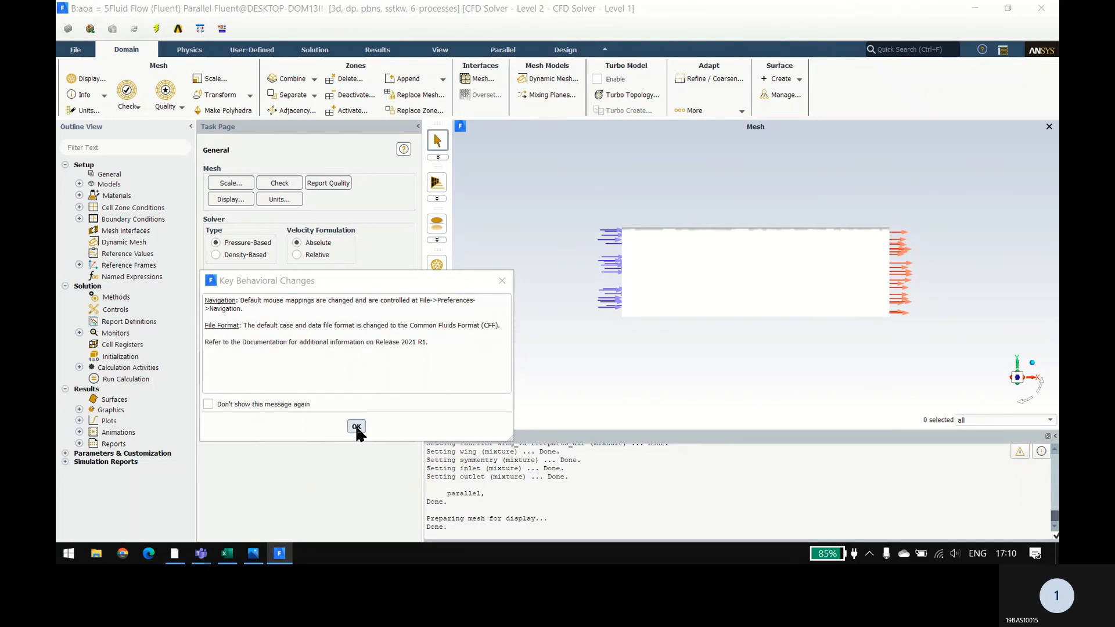
left_click(356, 427)
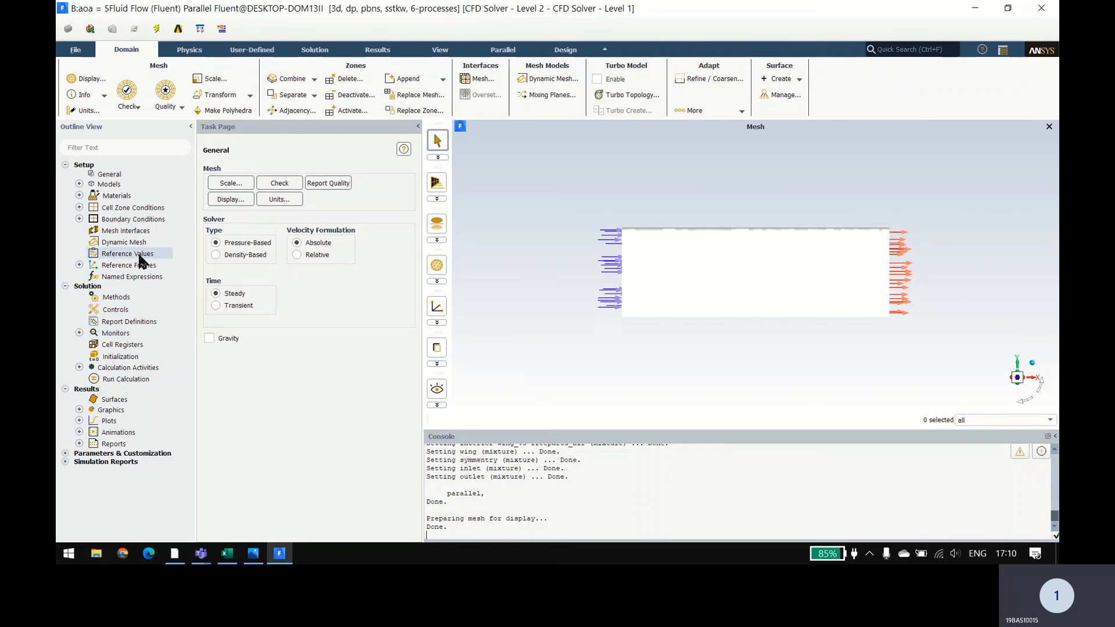
Step: Open the inlet velocity boundary condition and set its Velocity Specification Method to Components
double_click(143, 220)
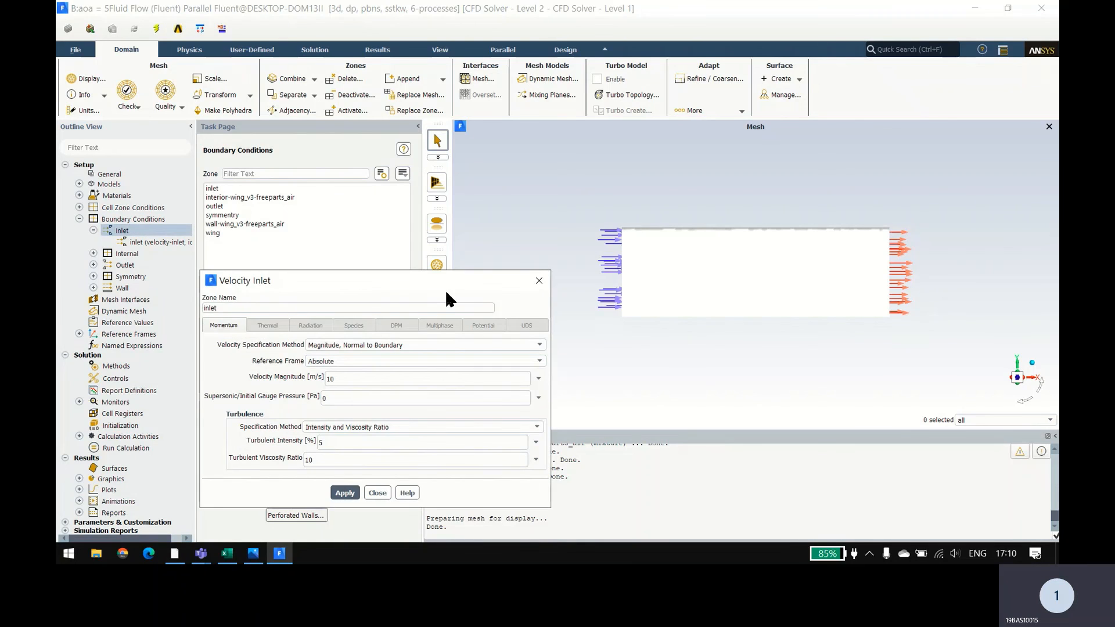
left_click_drag(509, 232, 550, 196)
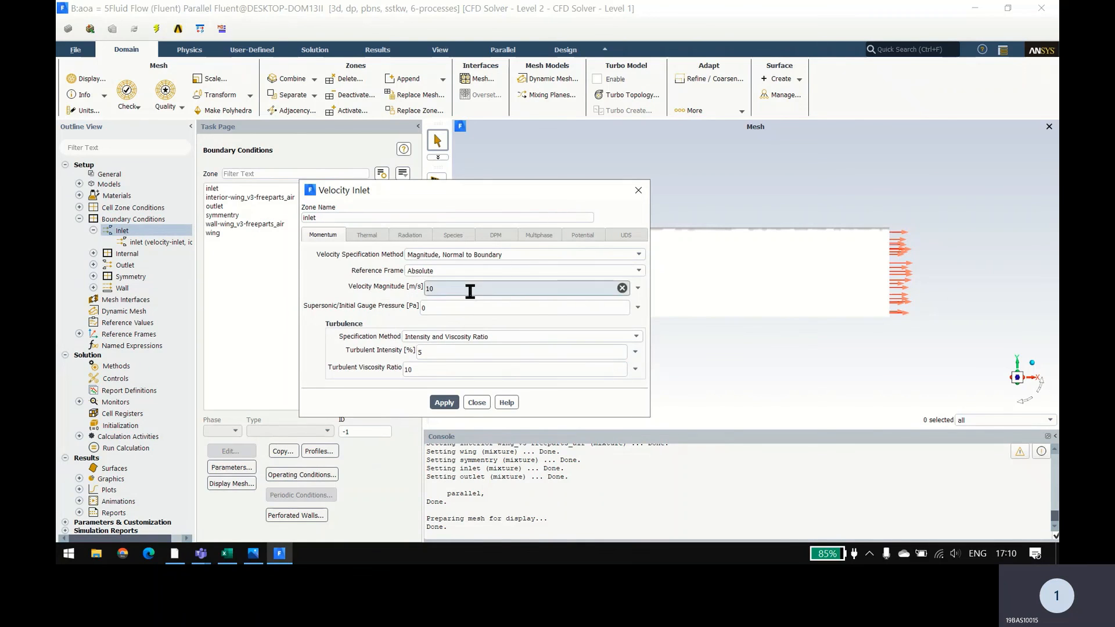
left_click(499, 254)
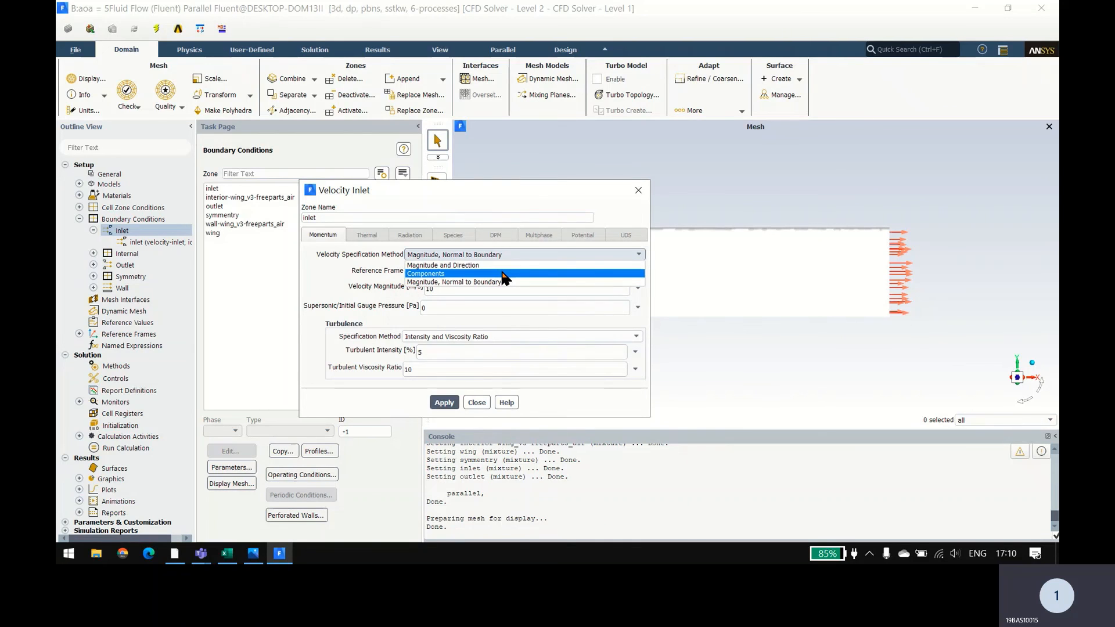
left_click(516, 265)
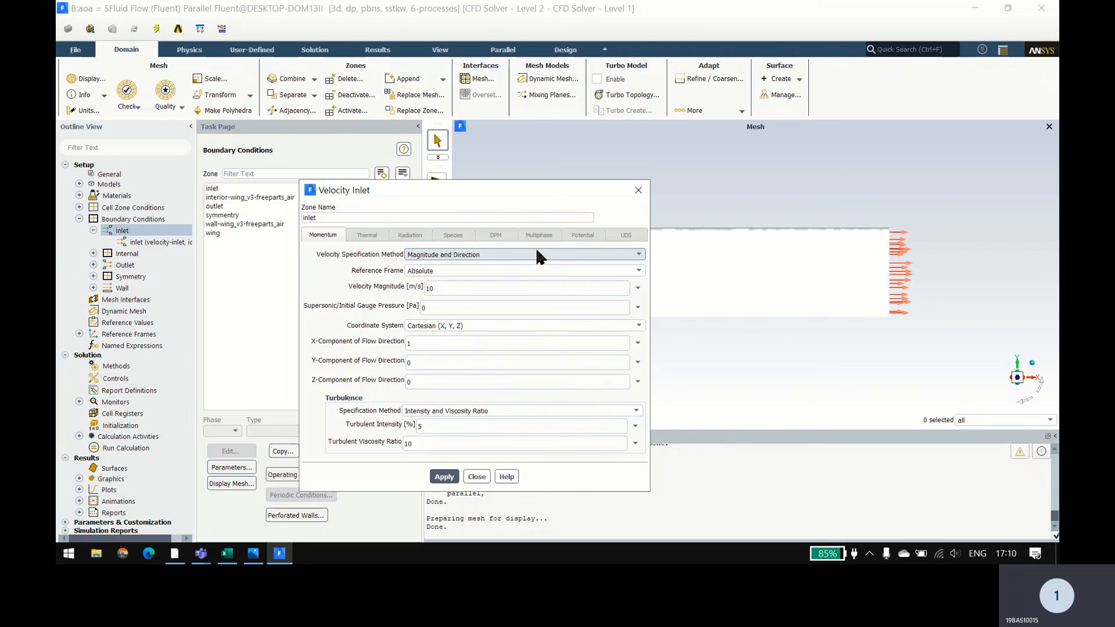
left_click(537, 254)
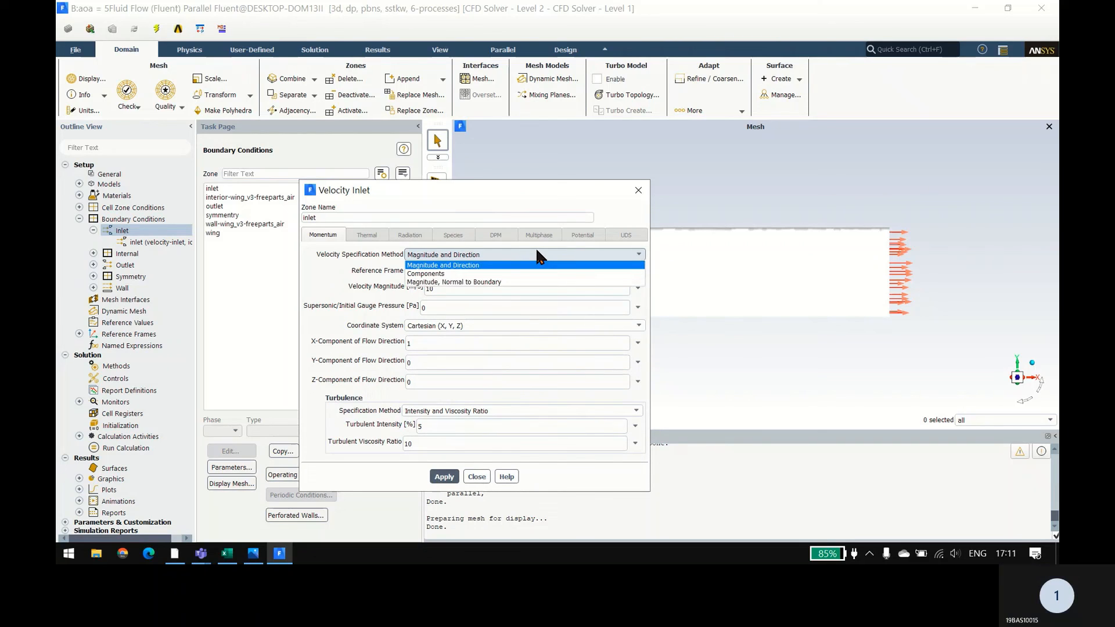
left_click(516, 273)
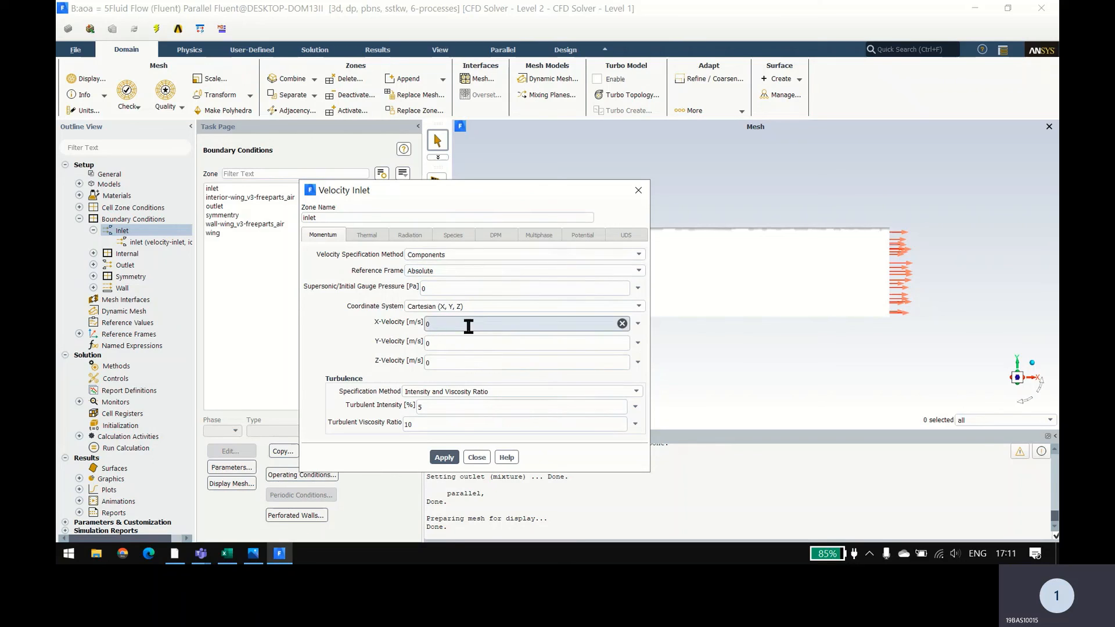
Step: Copy the 5-degree z-component from cell B4 of values.xlsx in Excel and set the Fluent inlet's Z-Velocity to 0.871116706 m/s
left_click_drag(521, 194, 342, 198)
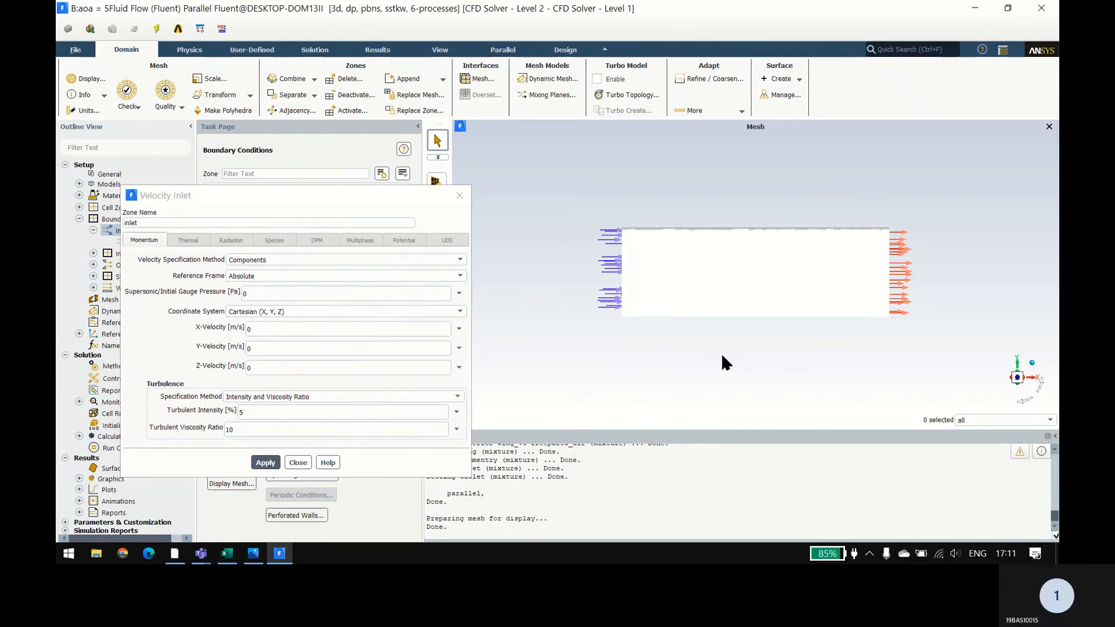
middle_click_drag(682, 369, 705, 295)
left_click_drag(704, 293, 734, 249)
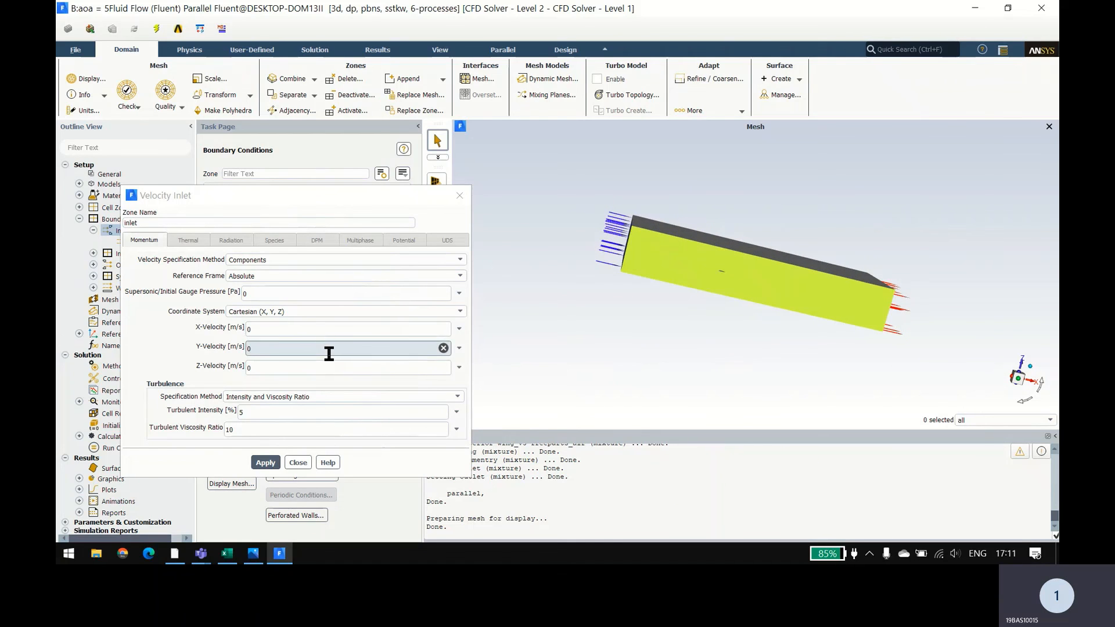
key("alt+Tab")
key("Tab")
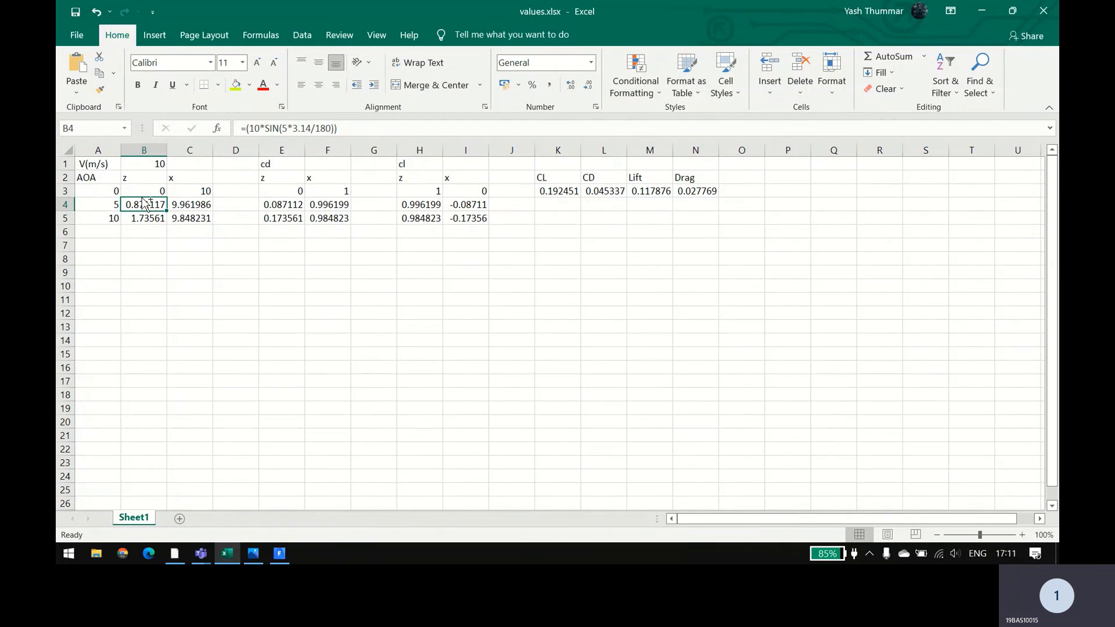
key("ctrl+c")
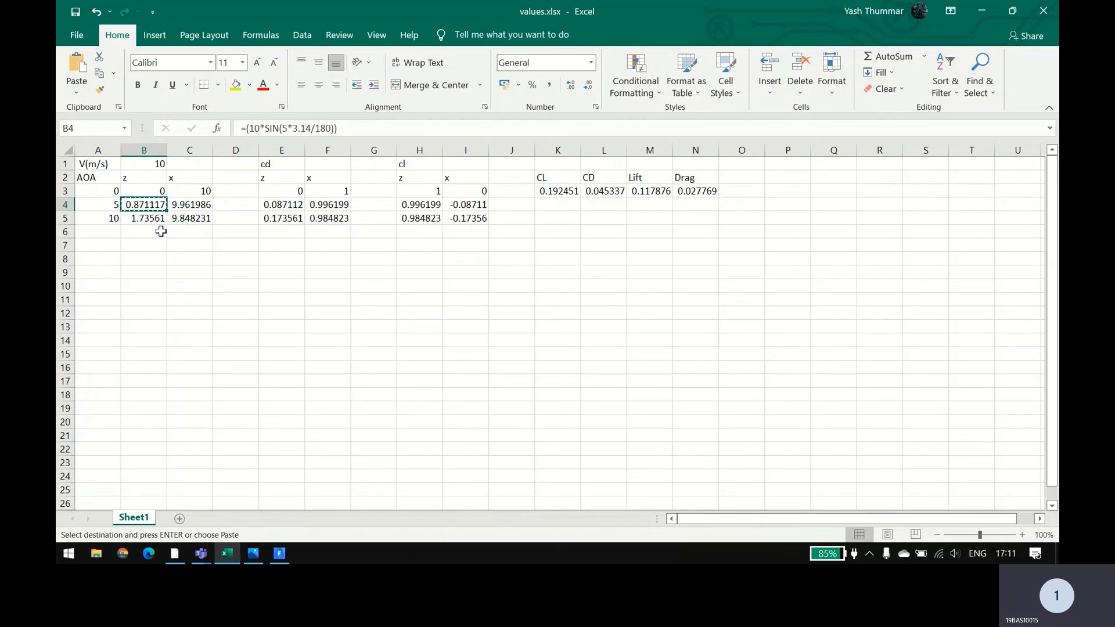
key("alt+Tab")
key("alt+Tab")
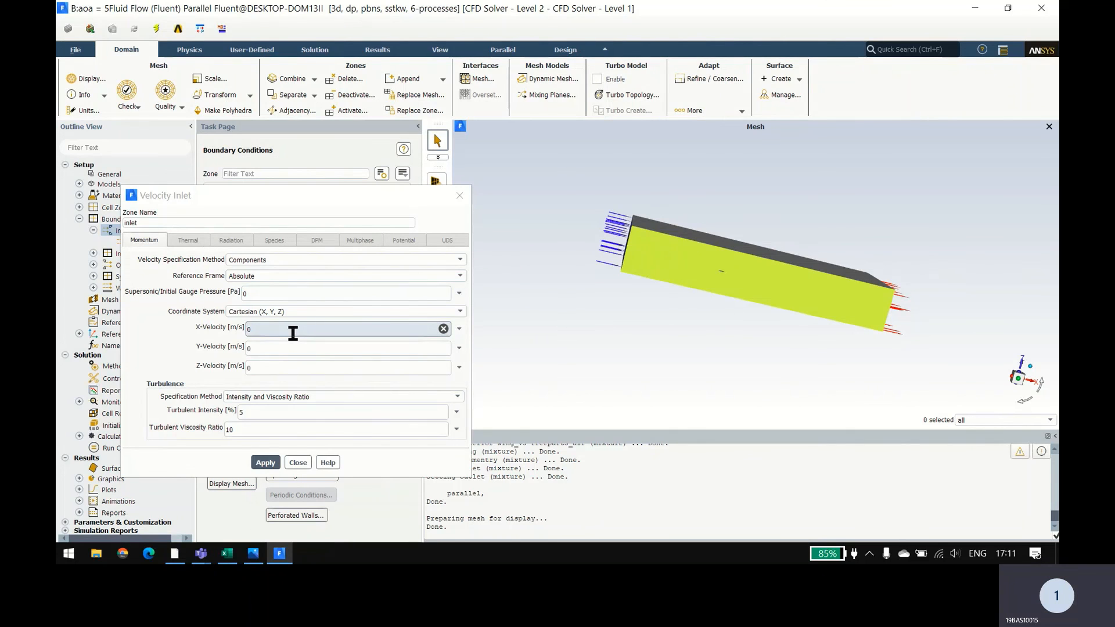
left_click(292, 367)
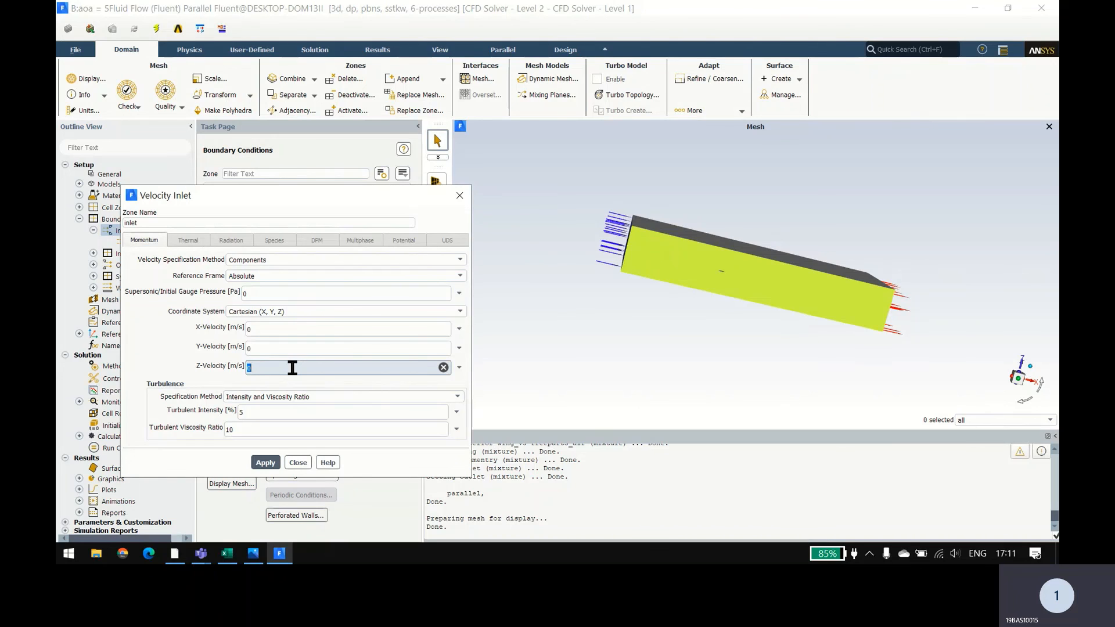
key("ctrl+v")
Step: Copy the 5-degree x-component from cell C4 in Excel, set the Fluent inlet's X-Velocity to 9.961985529 m/s, and apply the boundary condition
key("alt+Tab")
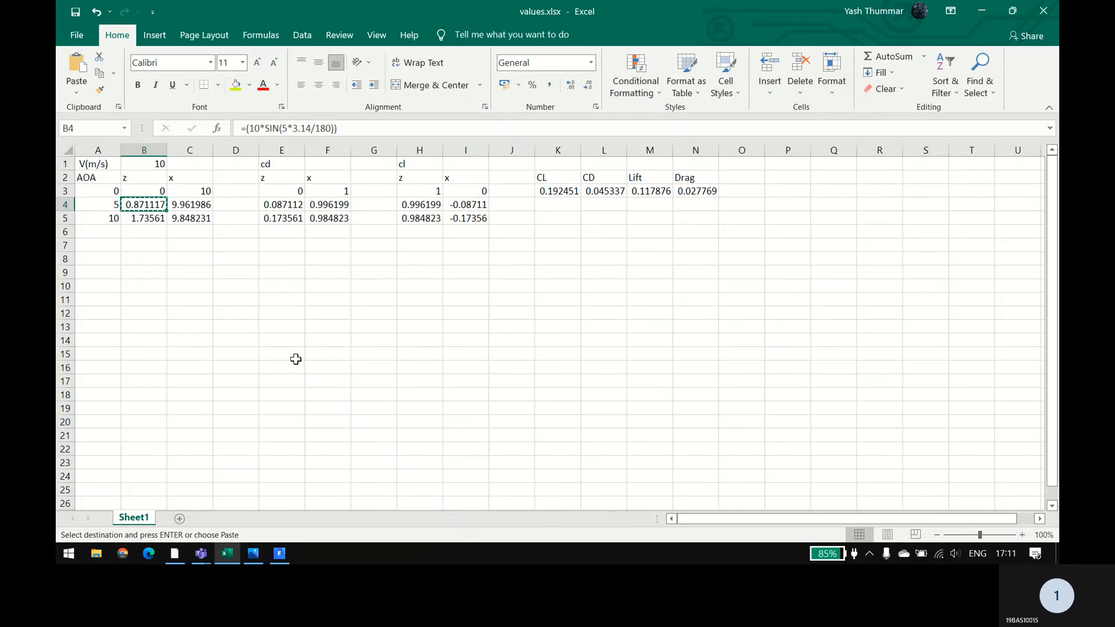
left_click(187, 203)
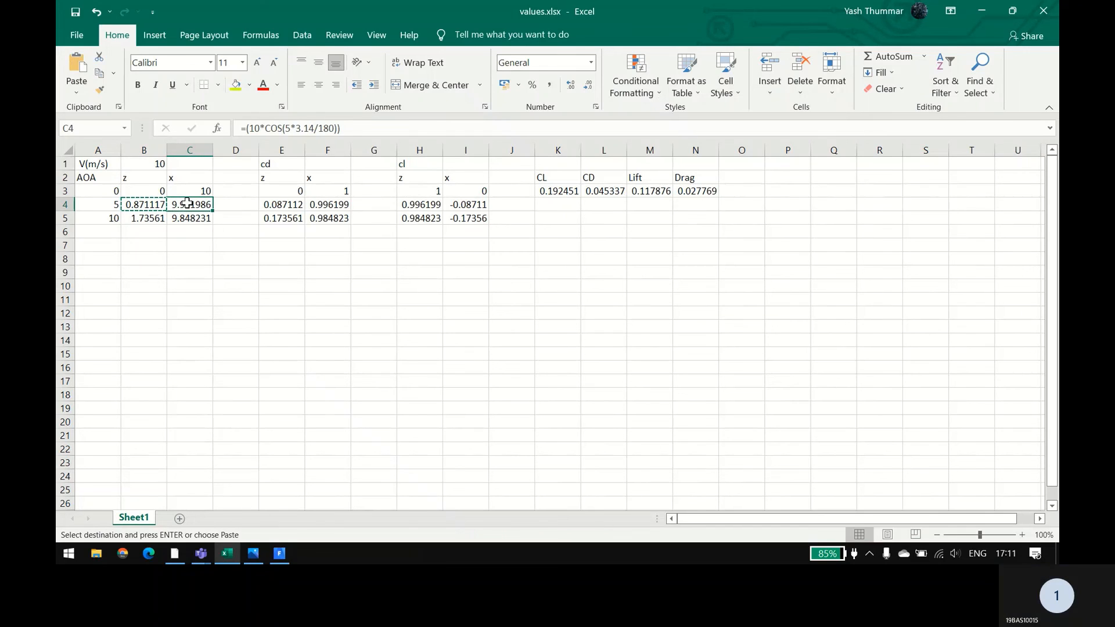
key("ctrl+c")
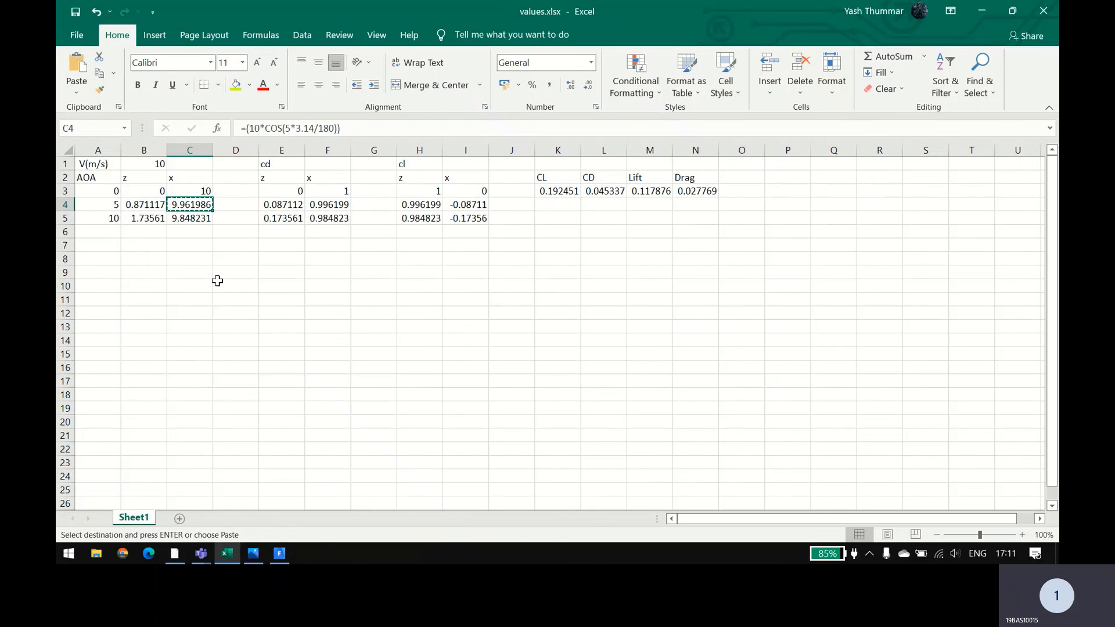
key("alt+Tab")
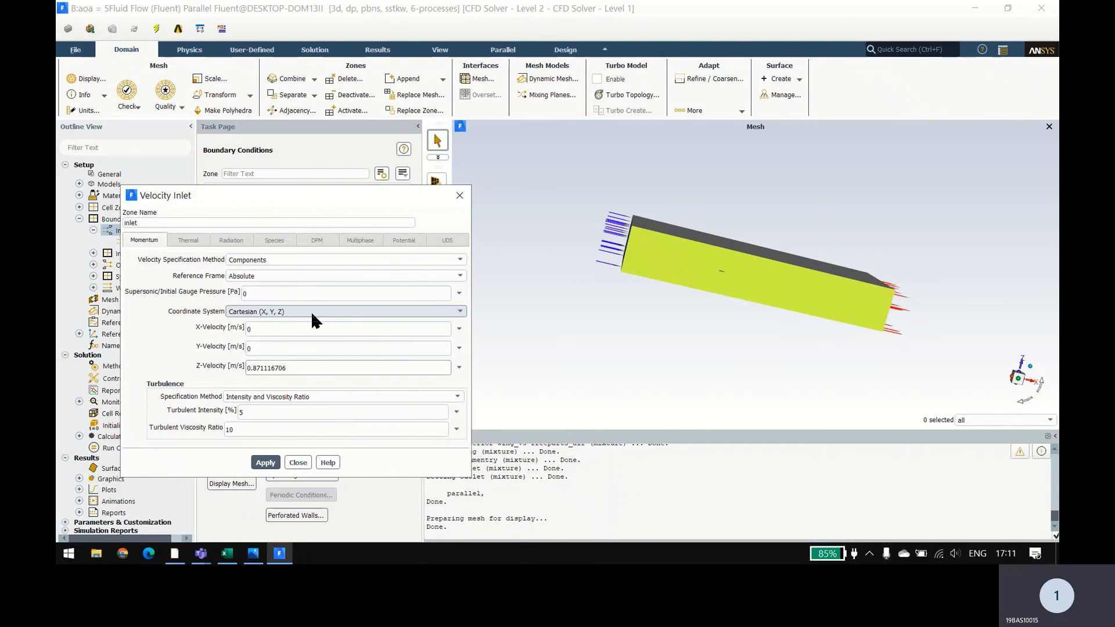
left_click(344, 327)
key("ctrl+v")
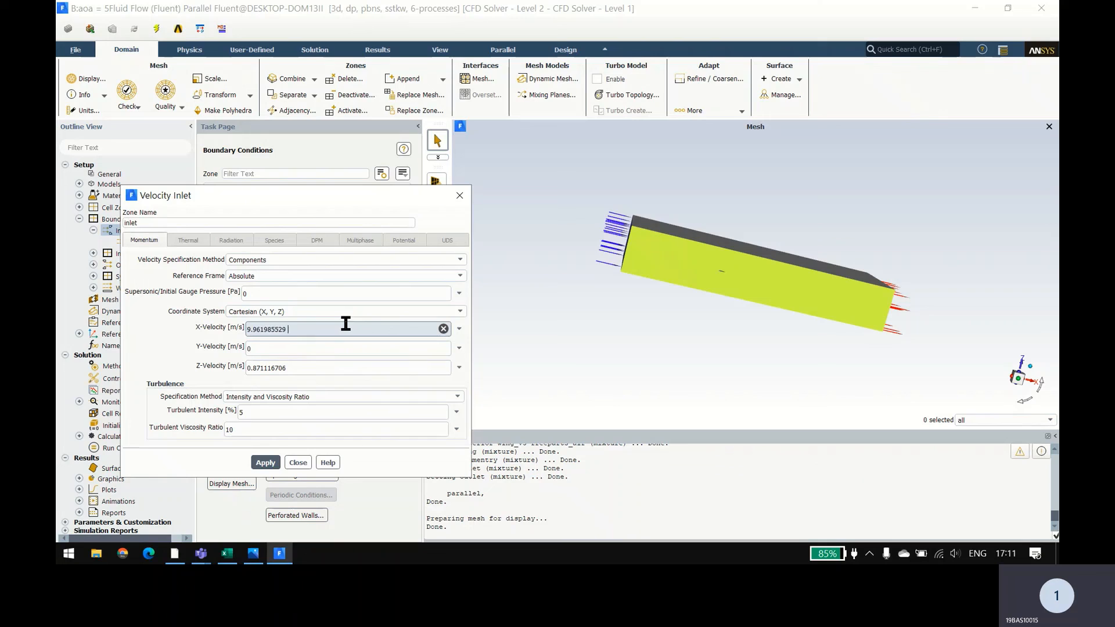
left_click(256, 464)
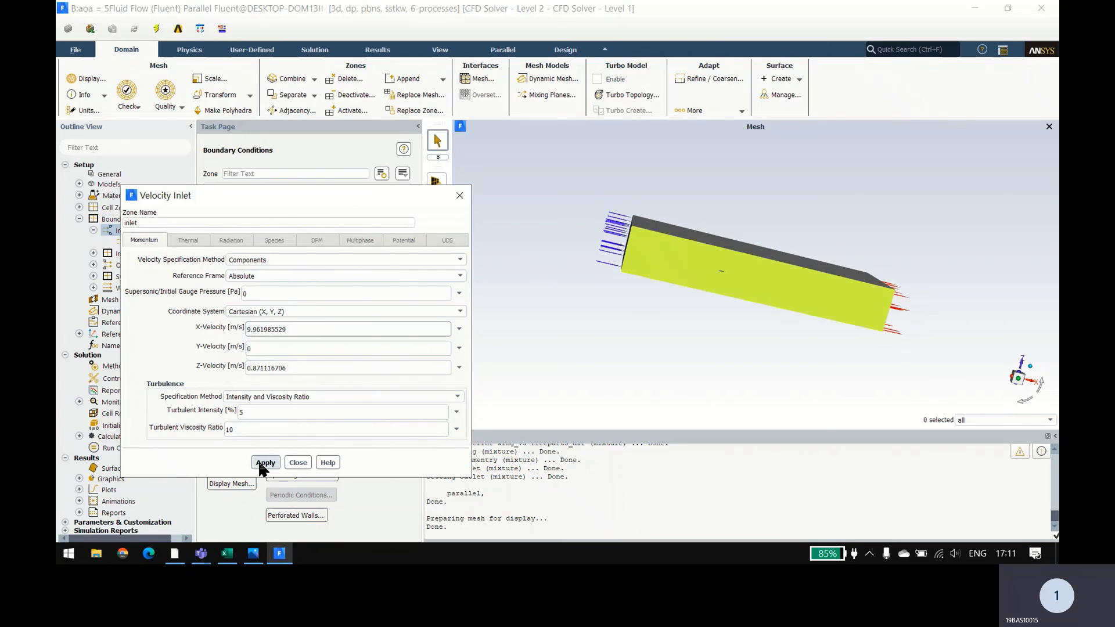
left_click(295, 463)
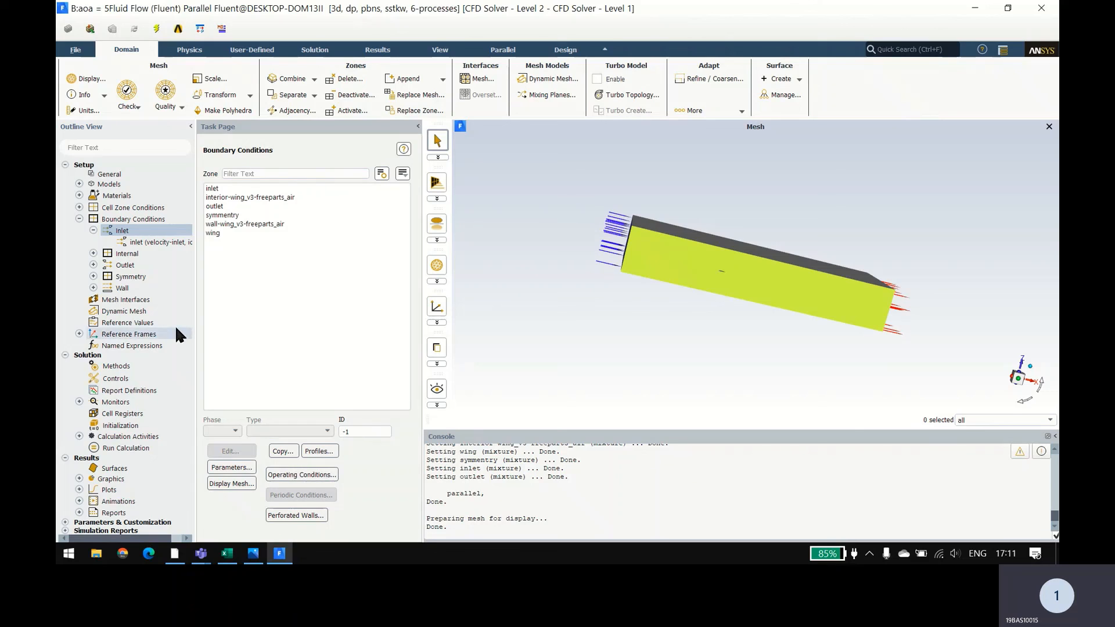
Step: Initialize the solution with Standard Initialization computed from the inlet and start the calculation with 300 iterations
double_click(142, 425)
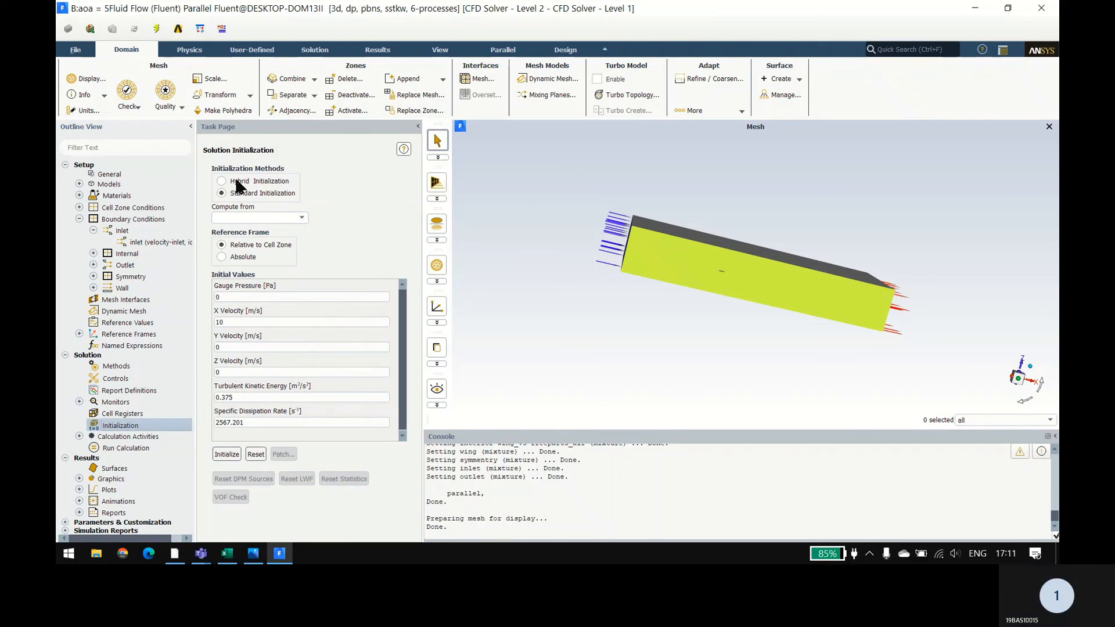
left_click(299, 216)
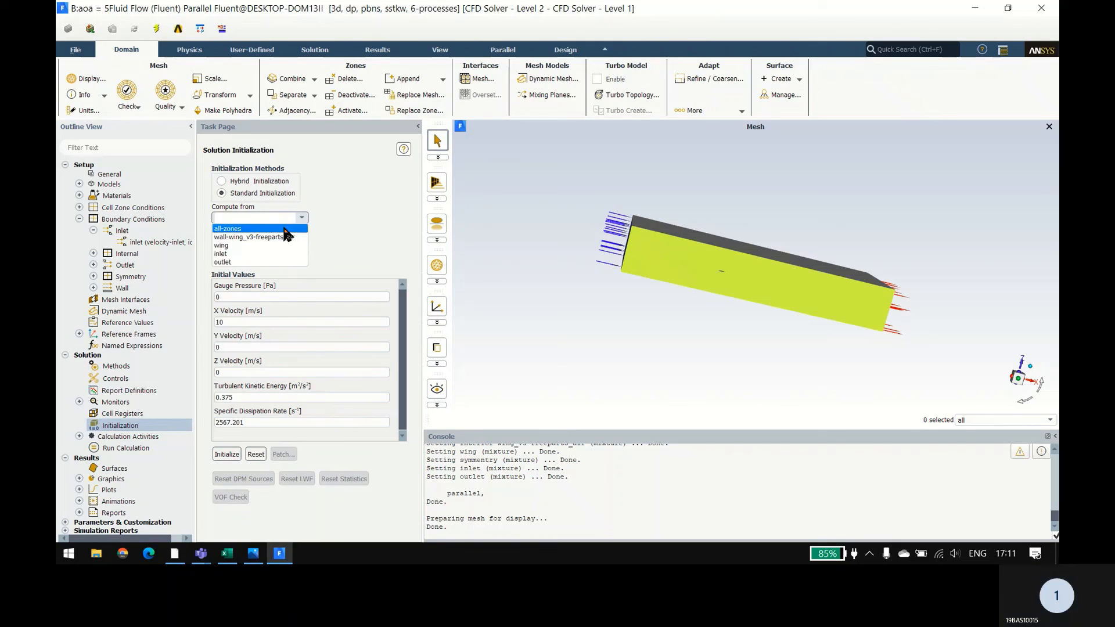
left_click(249, 254)
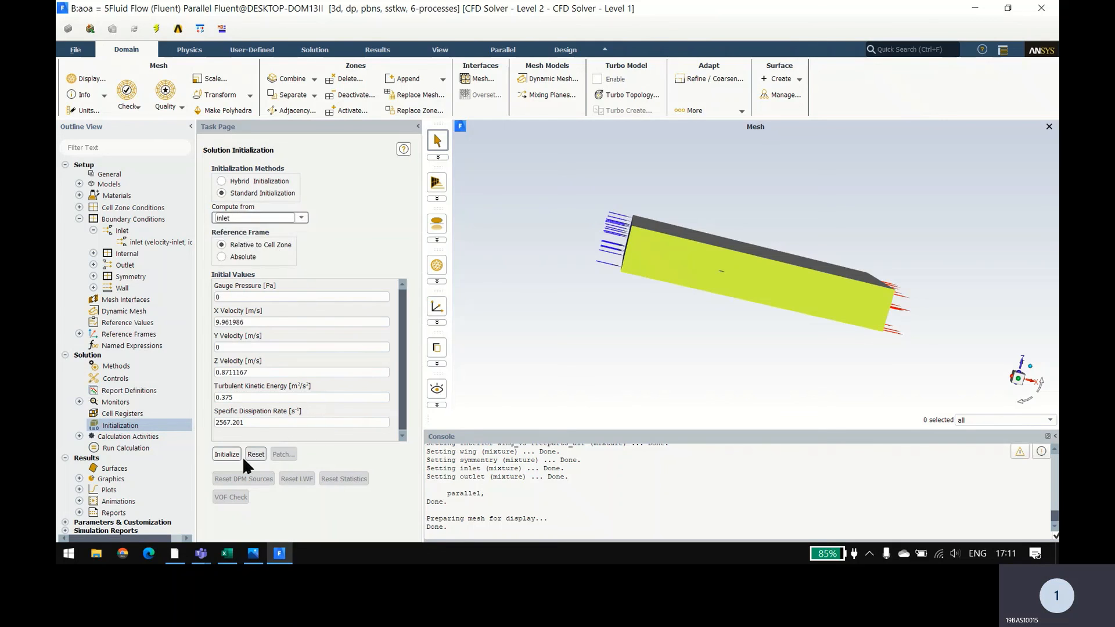
left_click(226, 454)
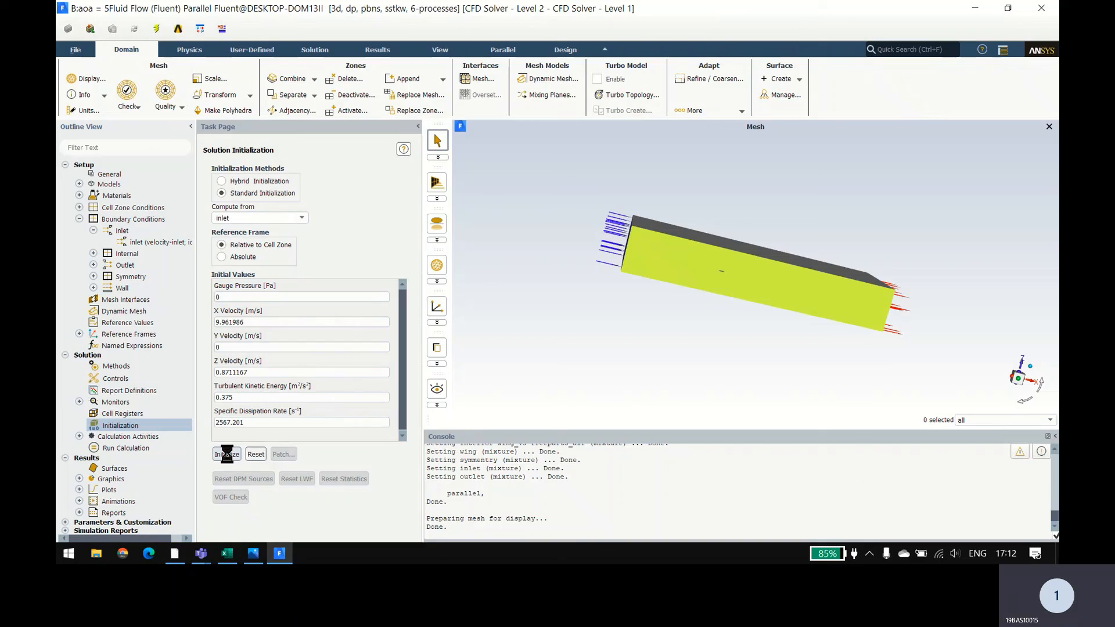
left_click(134, 449)
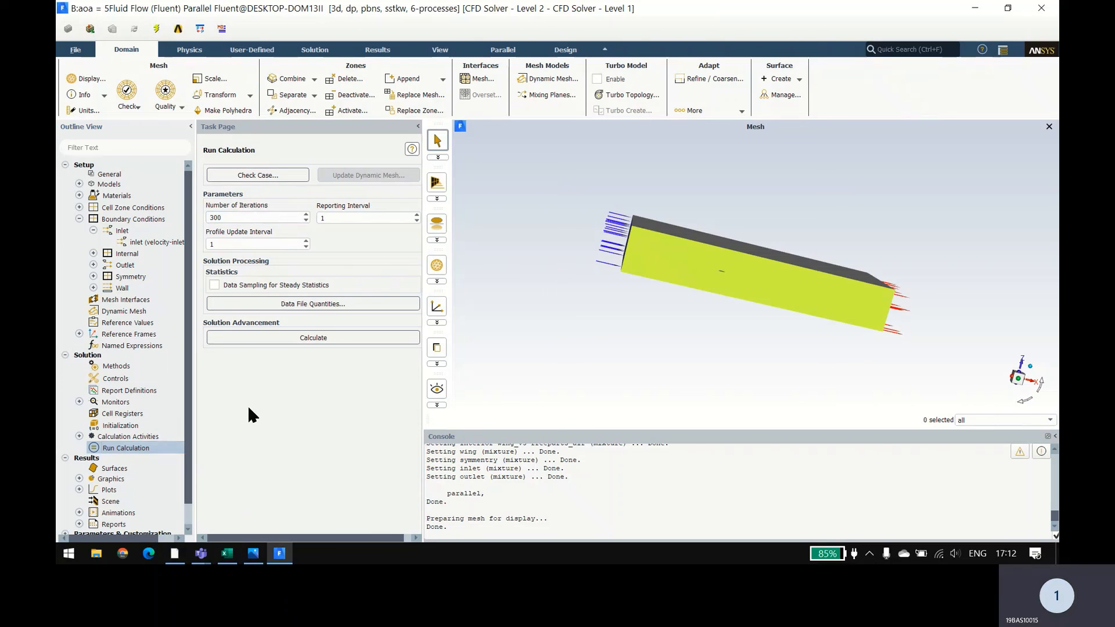
left_click(324, 341)
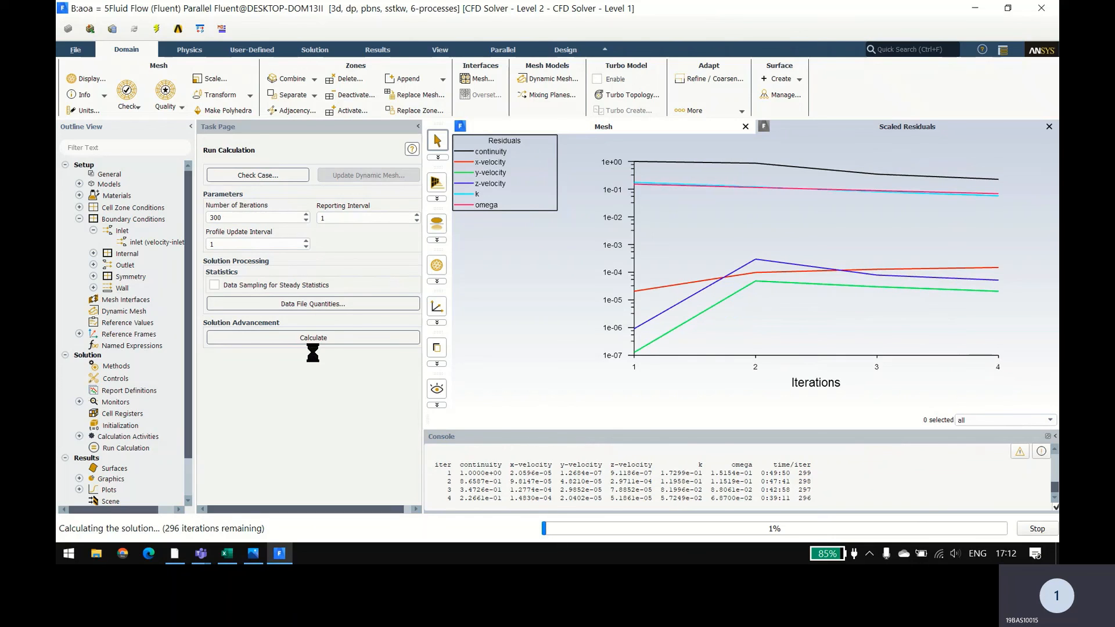
Step: Switch to values.xlsx in Excel and enter the column heading CL/CD in cell O2, next to Drag
left_click(227, 554)
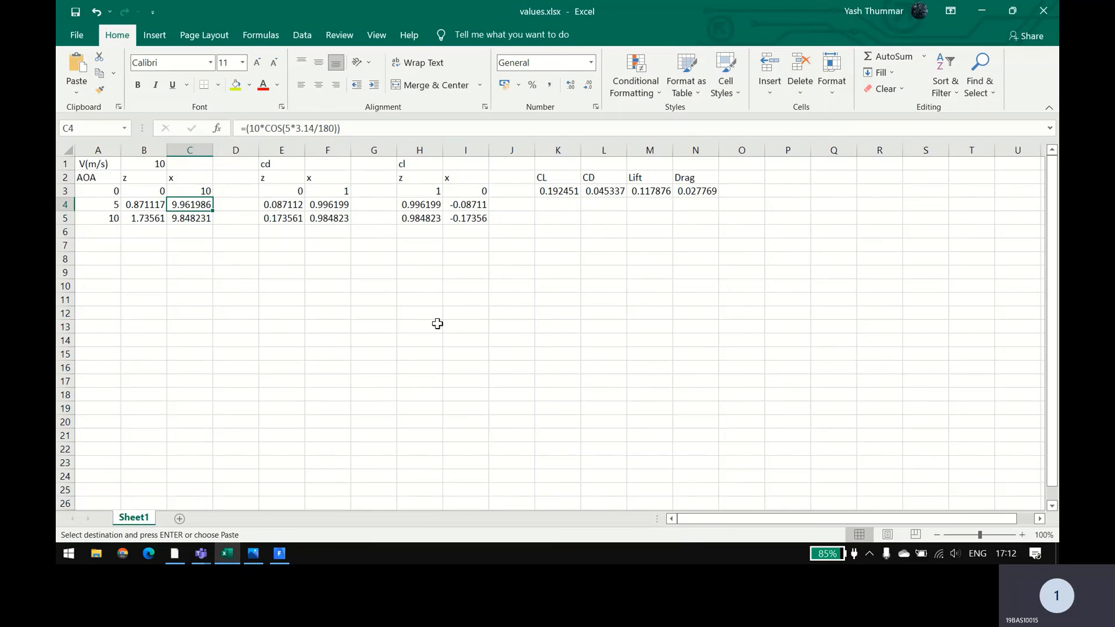
left_click(555, 203)
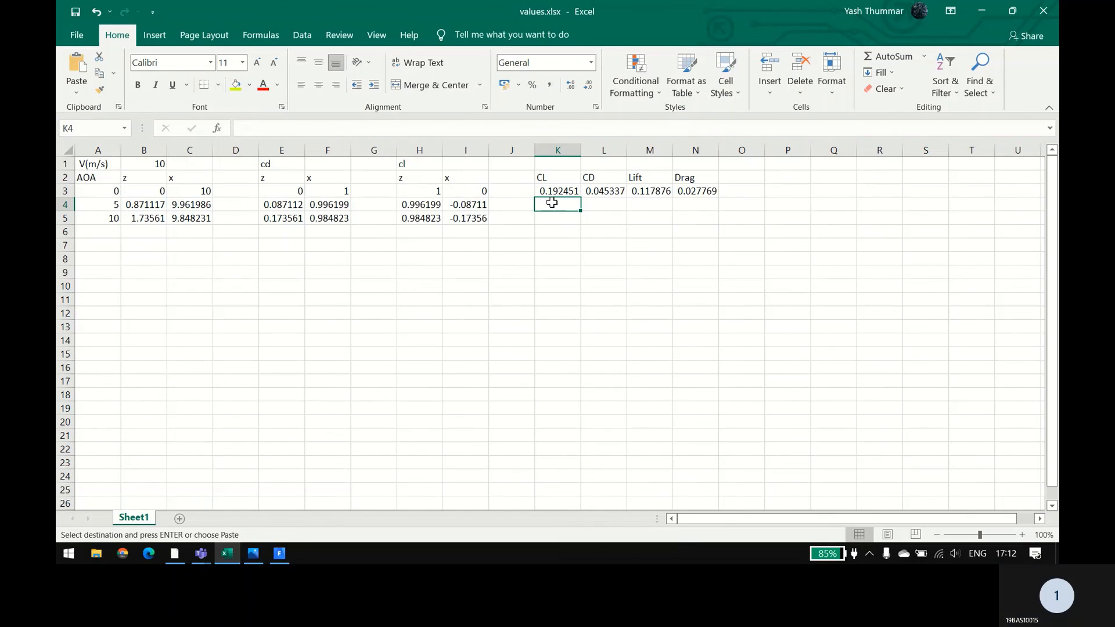
key("alt+Tab")
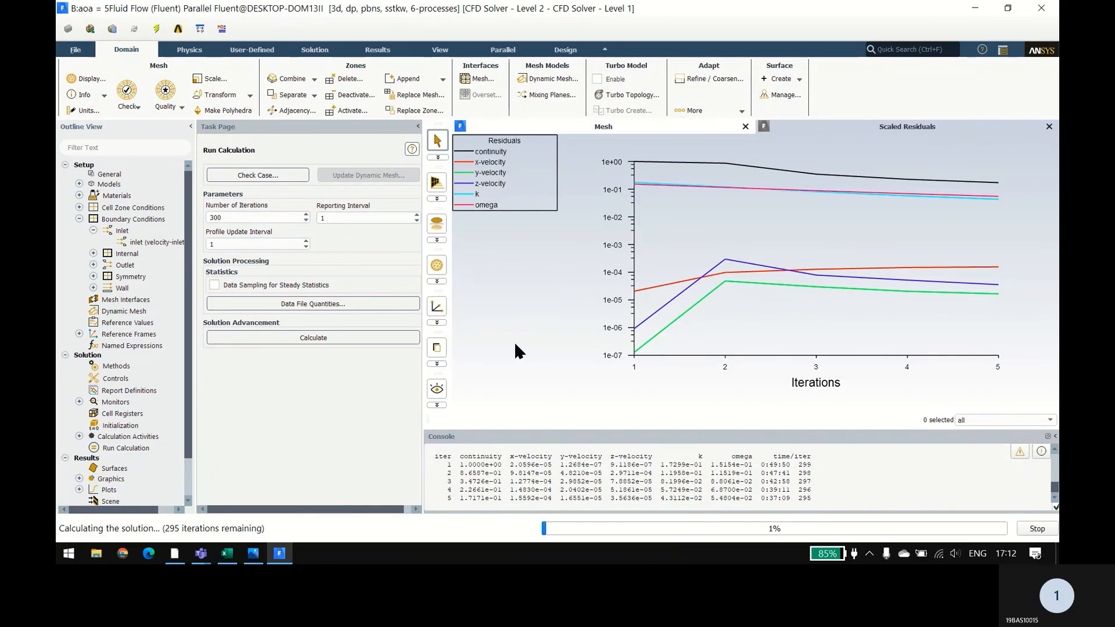
key("alt+Tab")
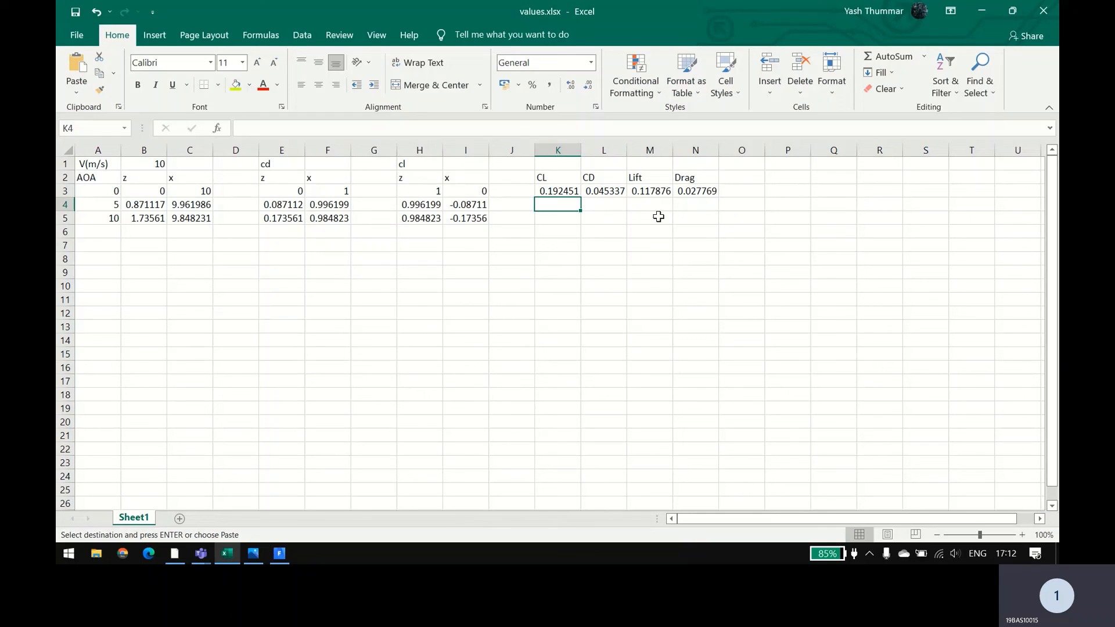
left_click(745, 177)
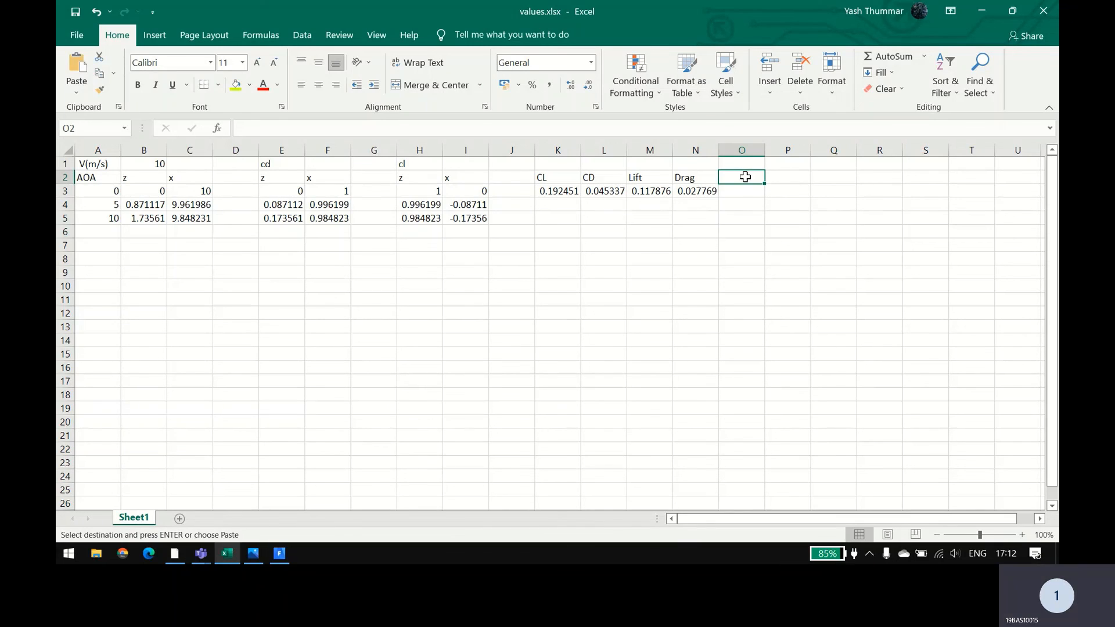
type("CL")
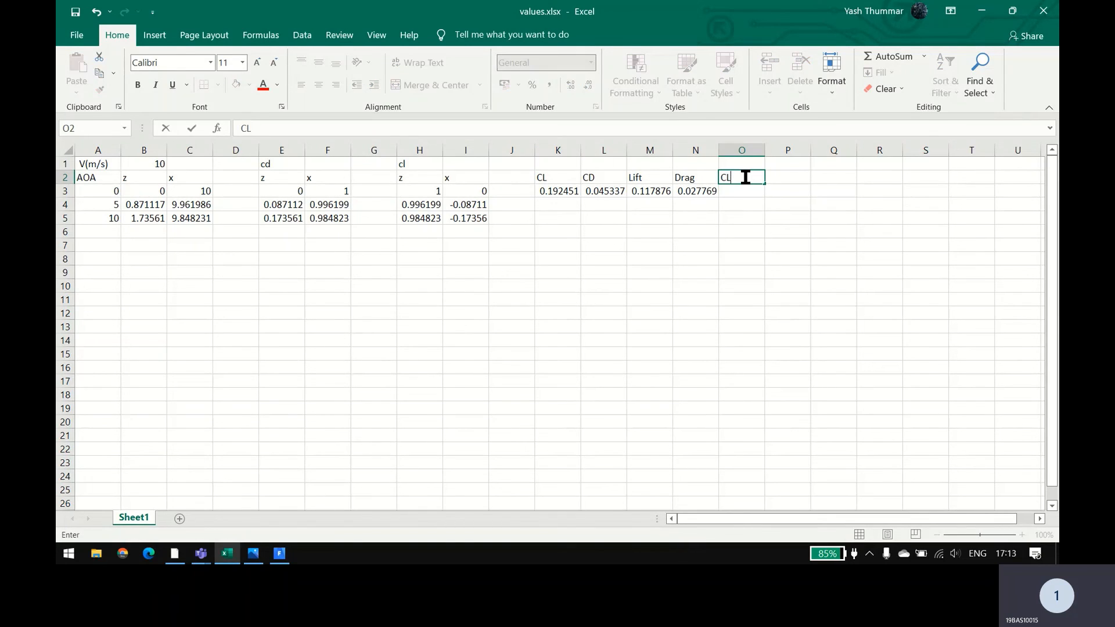
type("/")
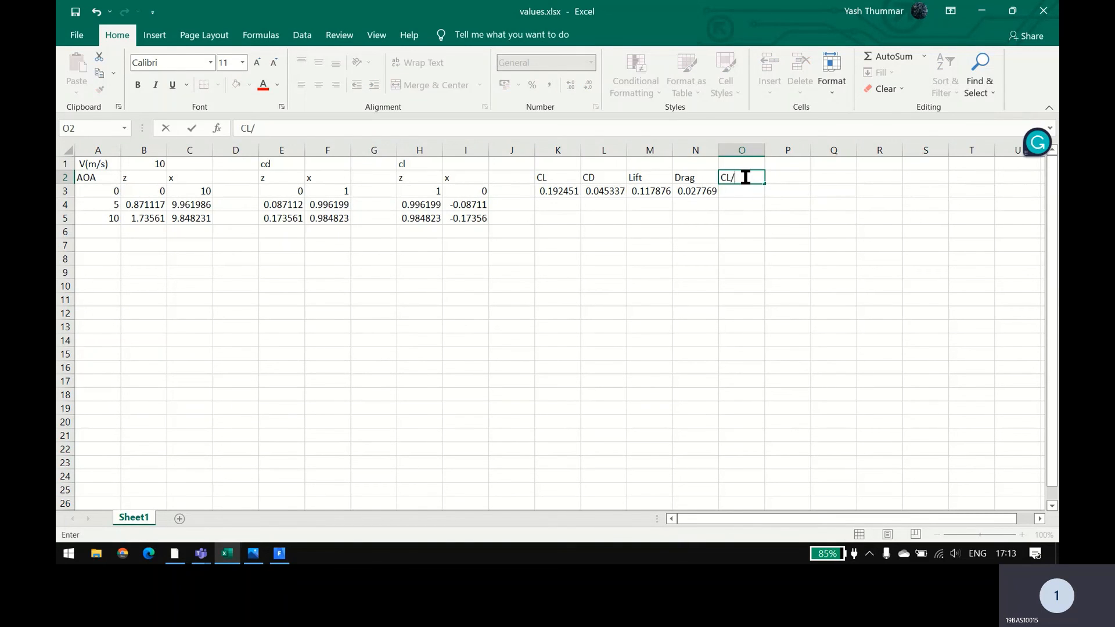
type("CD")
left_click(748, 237)
Step: Try to calculate the 0-degree CL/CD ratio in cell O3 with the formula =K3/L4
left_click(746, 194)
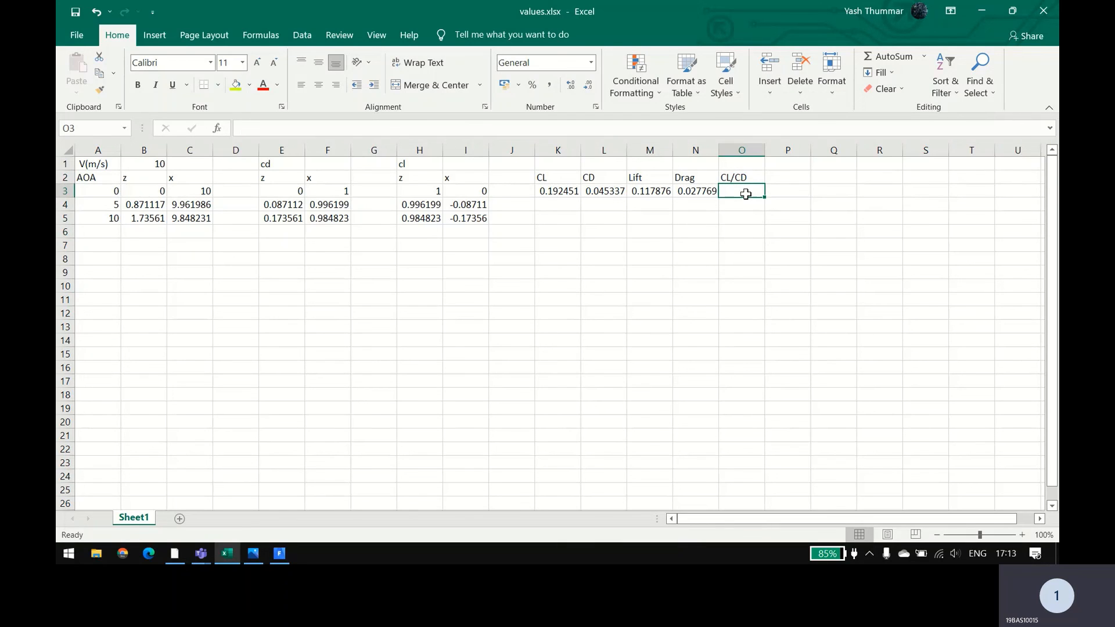
type("=")
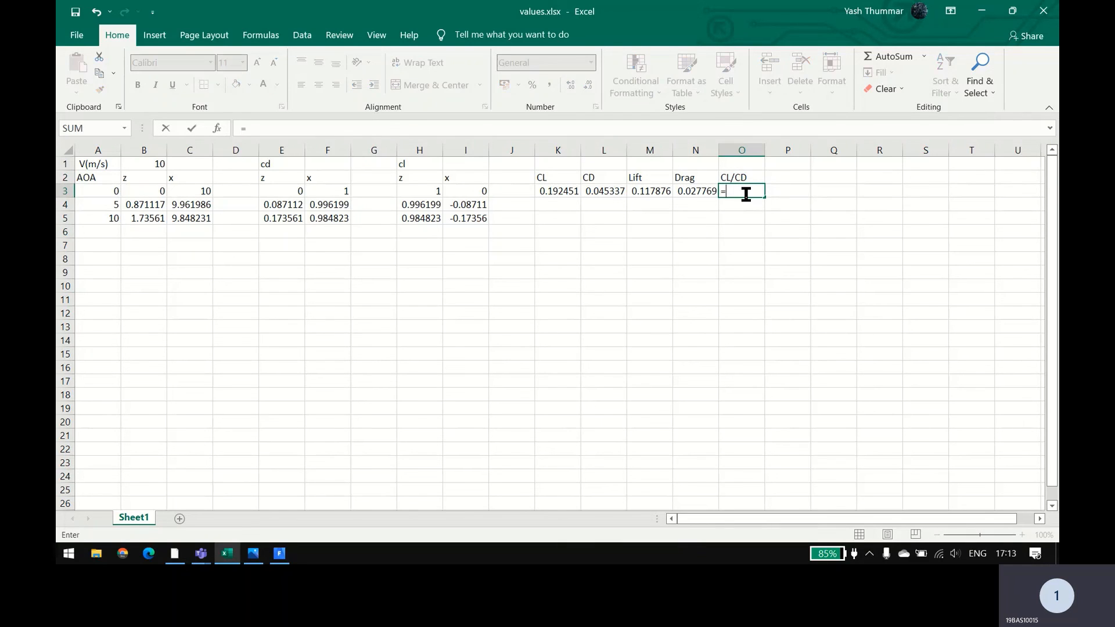
left_click(559, 192)
type("/")
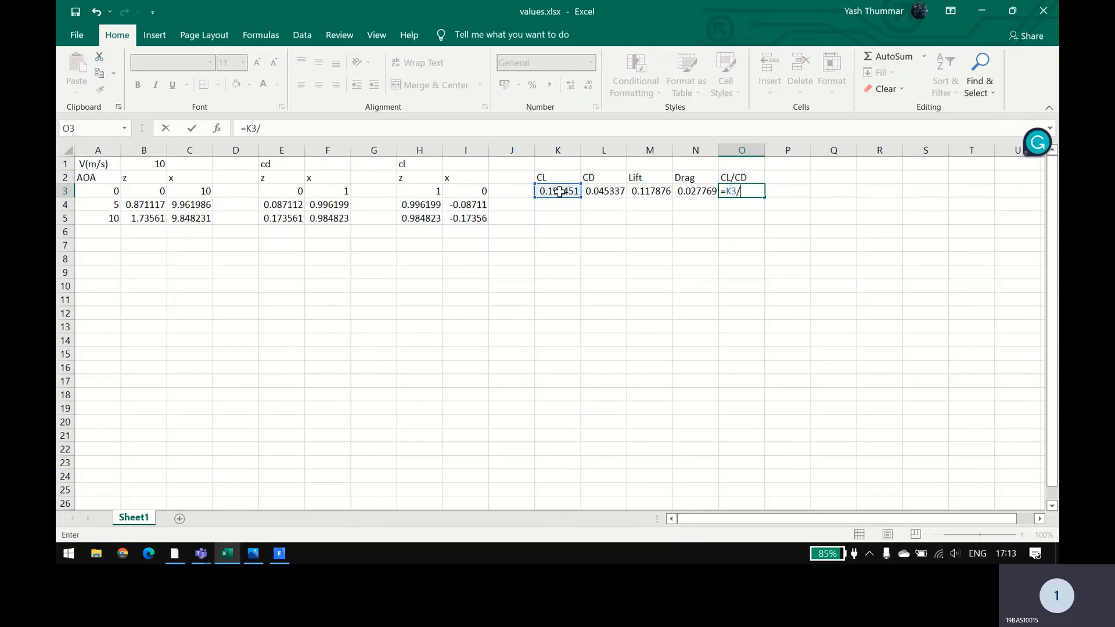
left_click(599, 204)
key("Return")
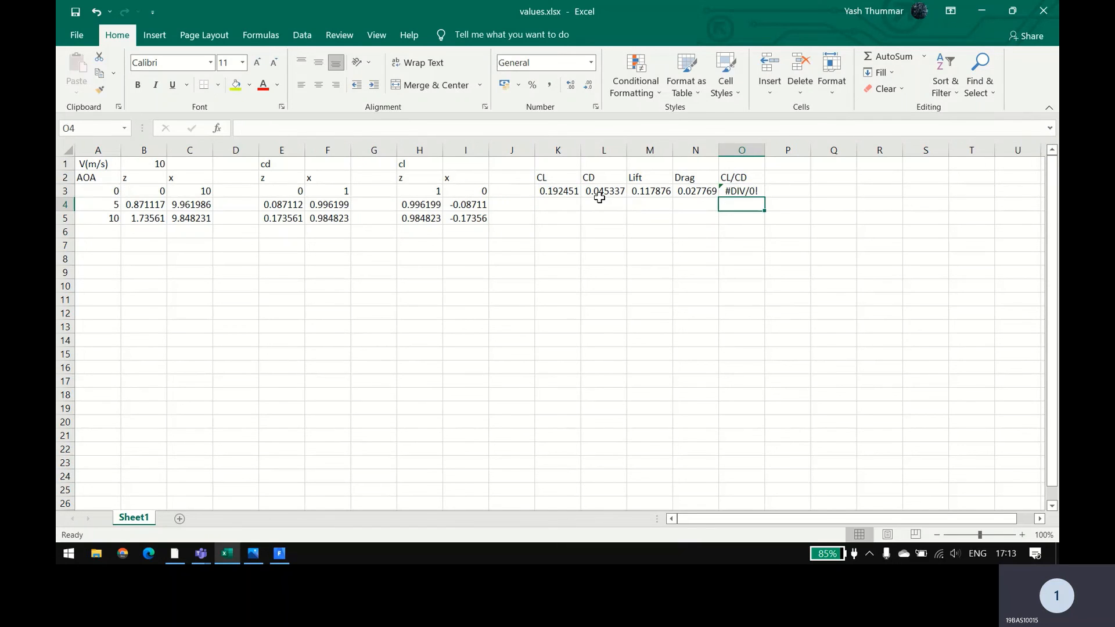
left_click(736, 192)
double_click(737, 191)
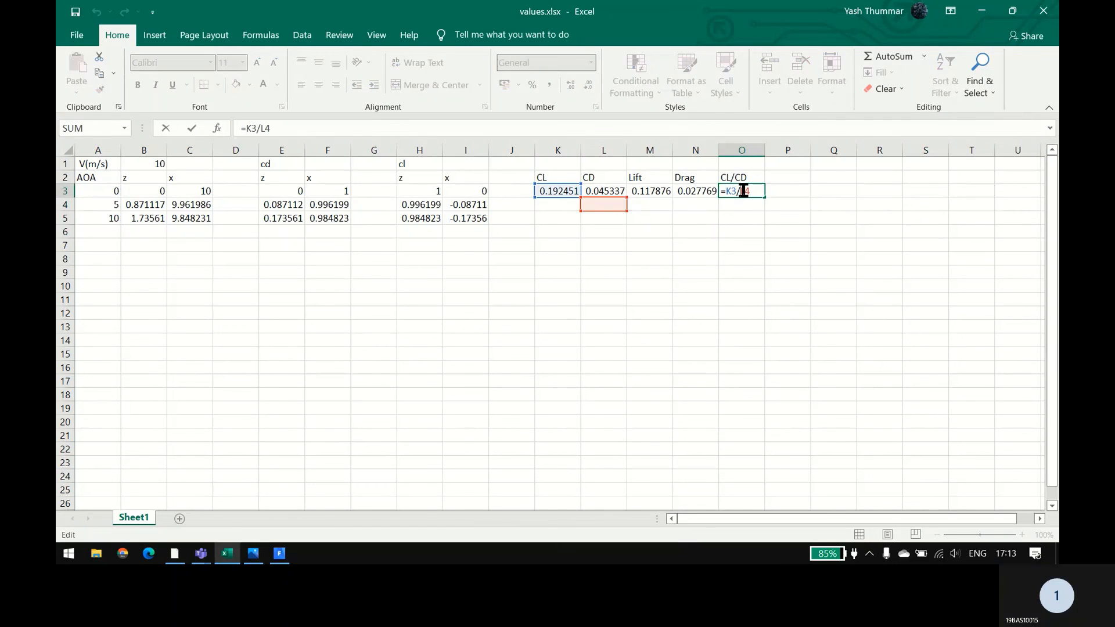
left_click(607, 191)
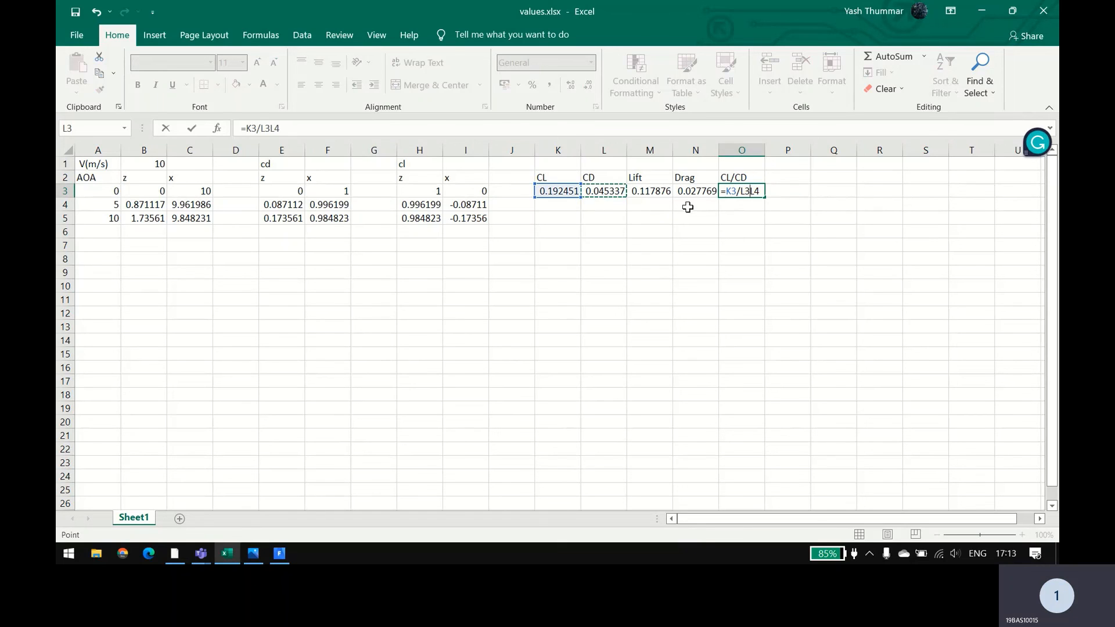
key("Right")
key("Right")
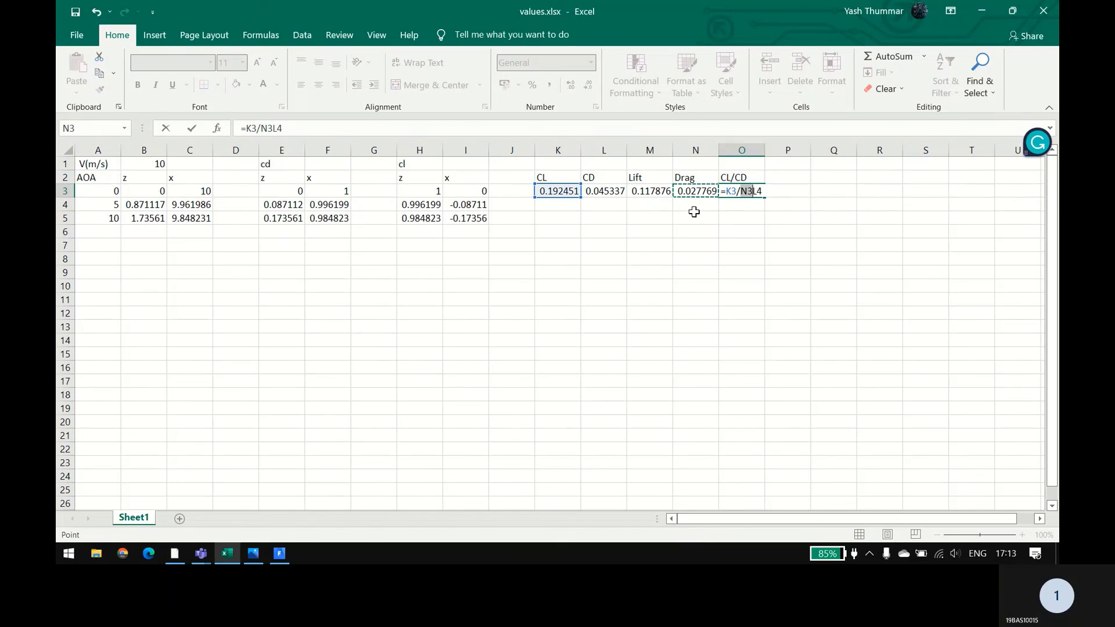
key("Escape")
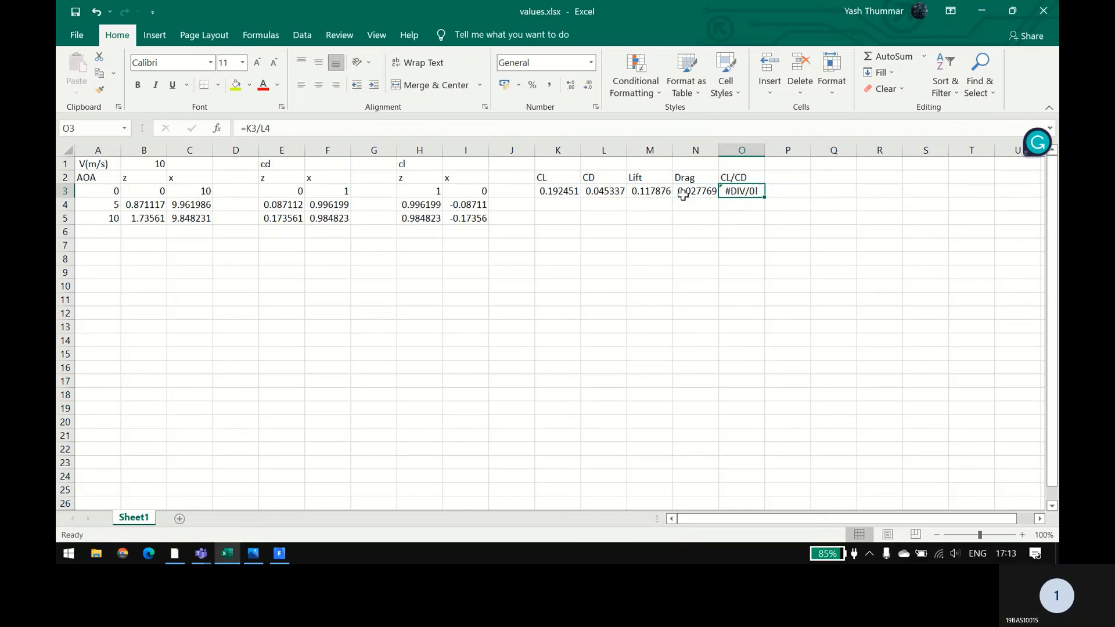
Step: Calculate the 0-degree CL/CD ratio in cell O3 with the formula =K3/L3 and save the workbook
type("=")
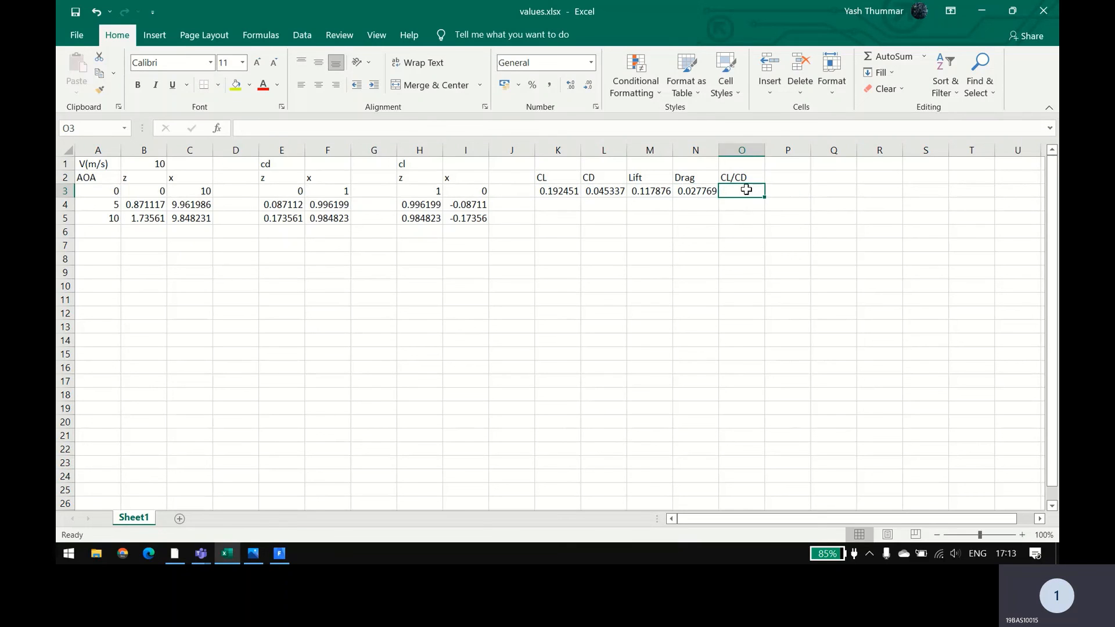
left_click(552, 190)
type("/")
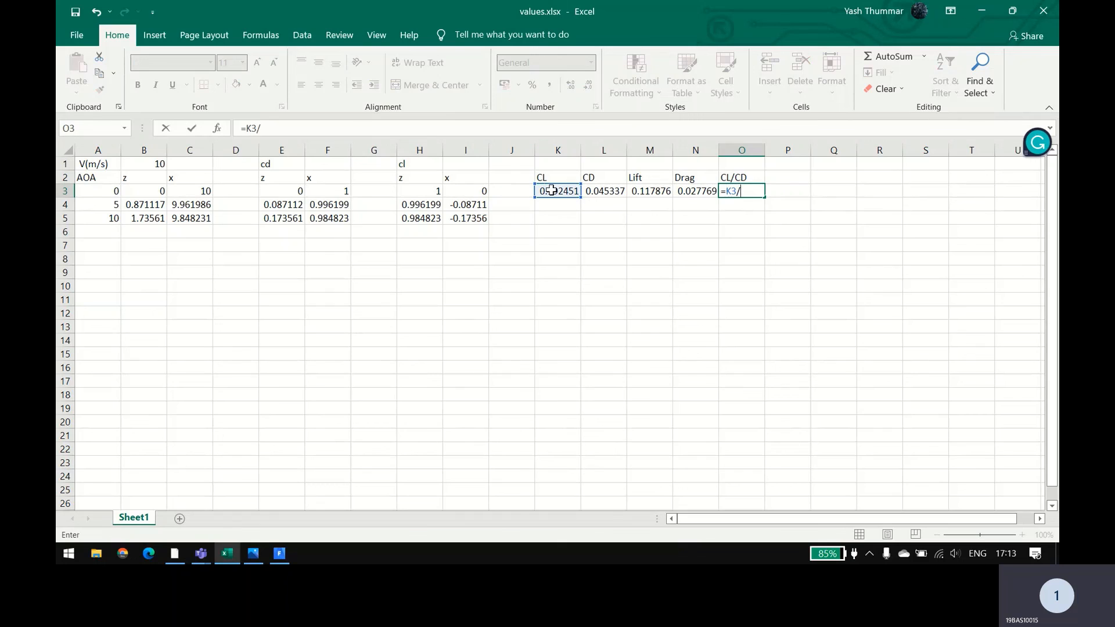
left_click(598, 190)
key("Return")
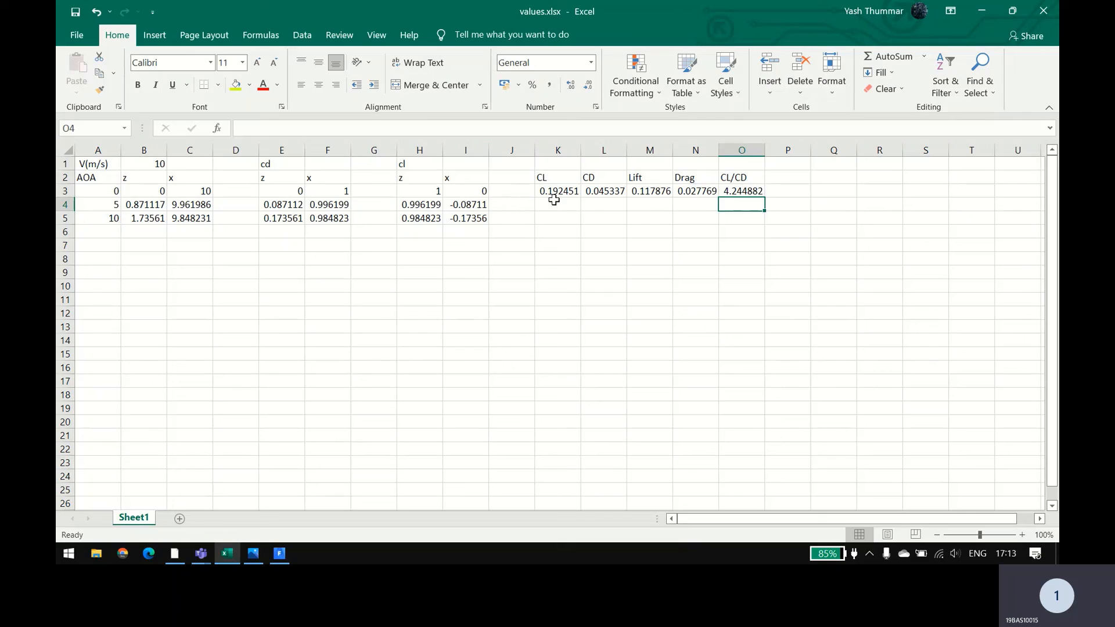
left_click(76, 12)
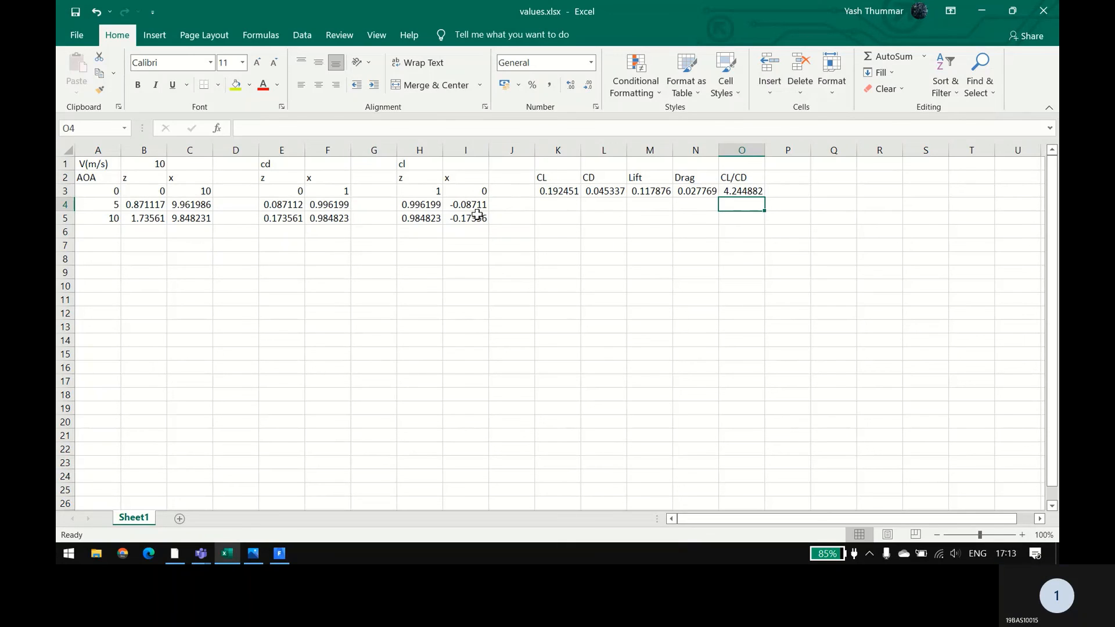
Step: Switch to the Teams meeting, dismiss the recording notice, and stop the meeting recording
left_click(560, 203)
key("alt+Tab")
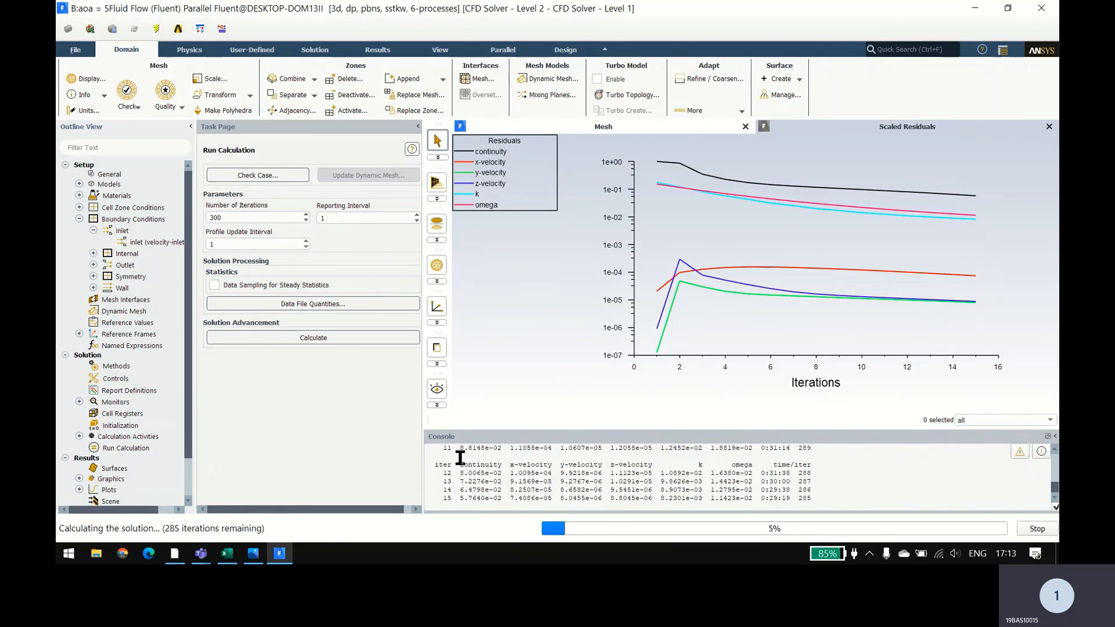
key("alt+Tab")
key("alt+Tab")
key("alt+Tab")
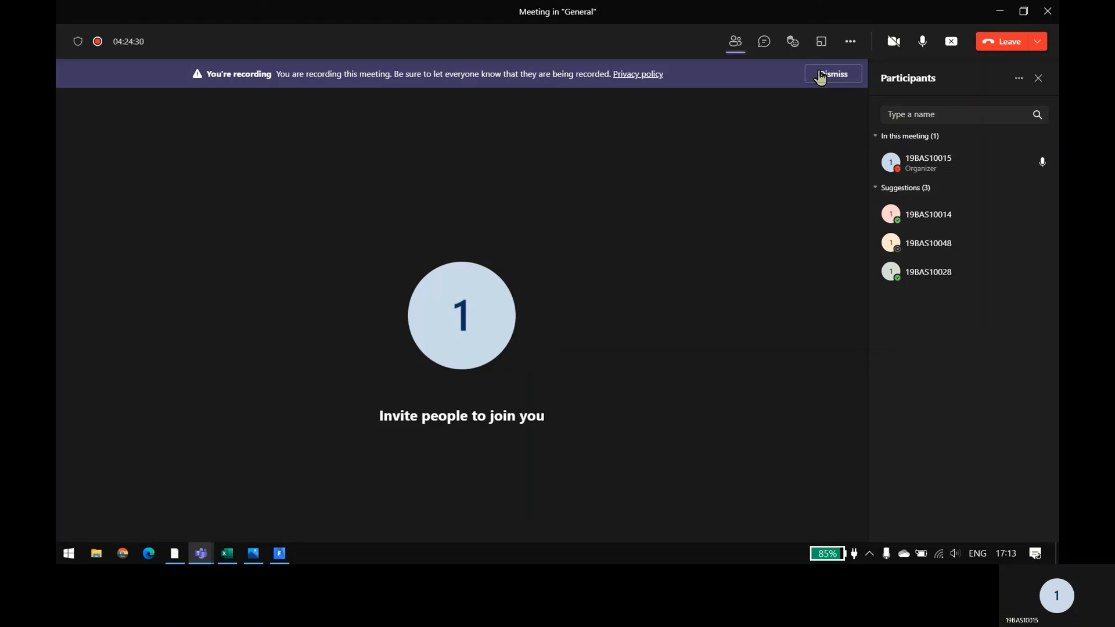
left_click(822, 75)
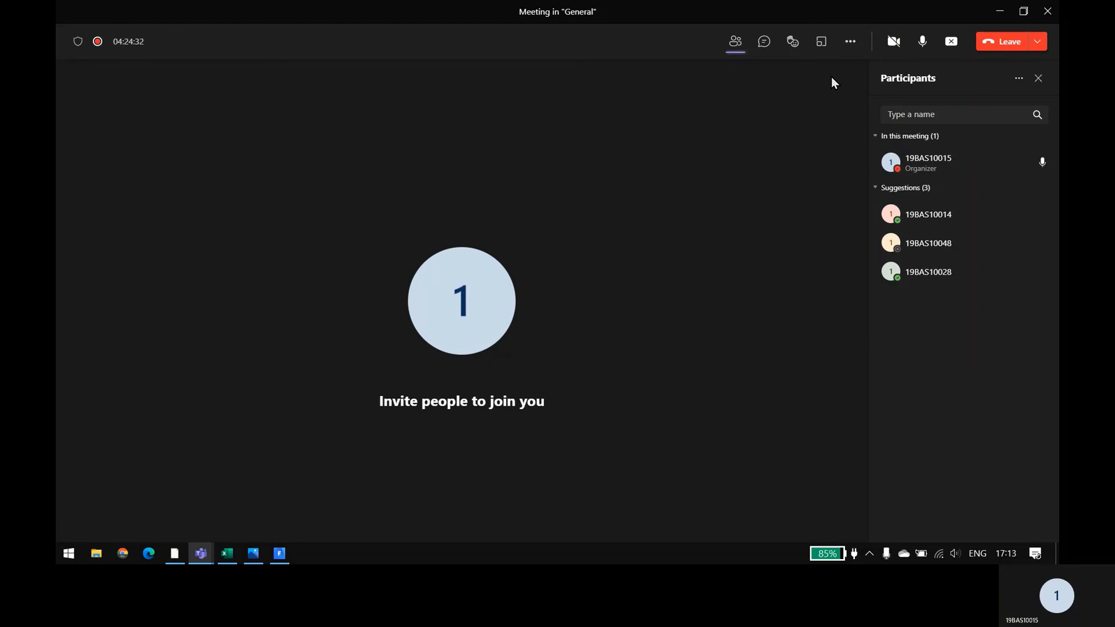
left_click(849, 45)
left_click(849, 337)
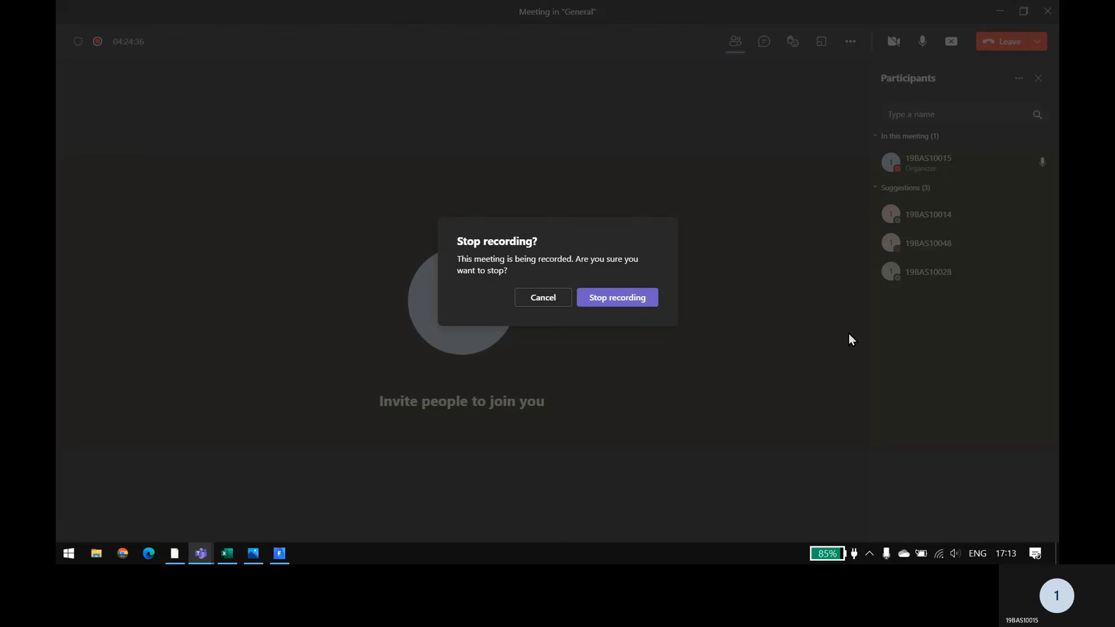
left_click(615, 302)
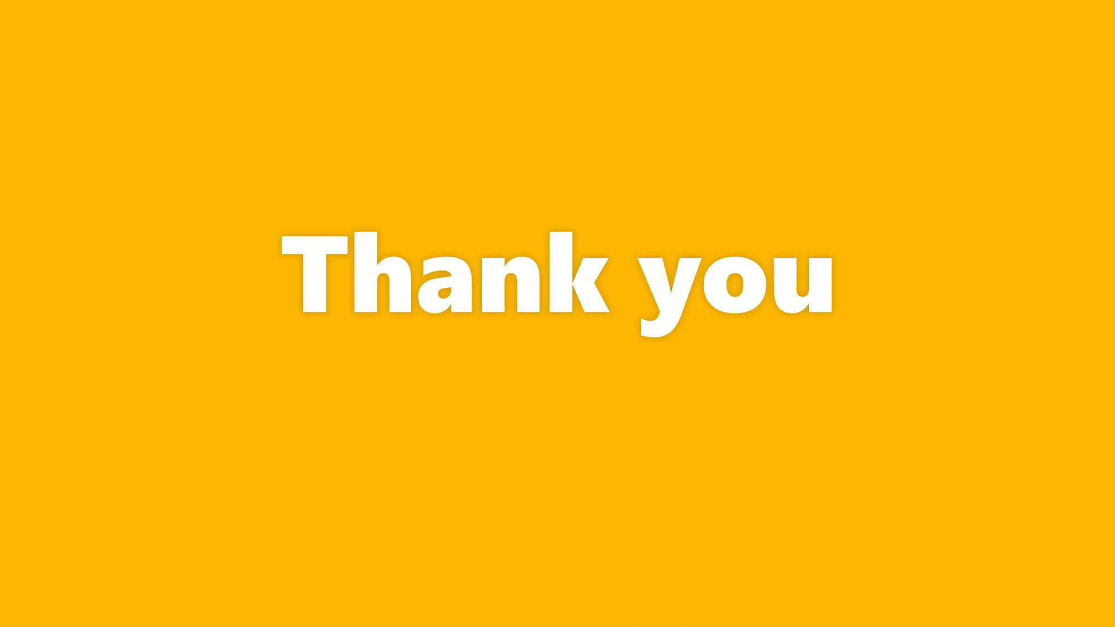